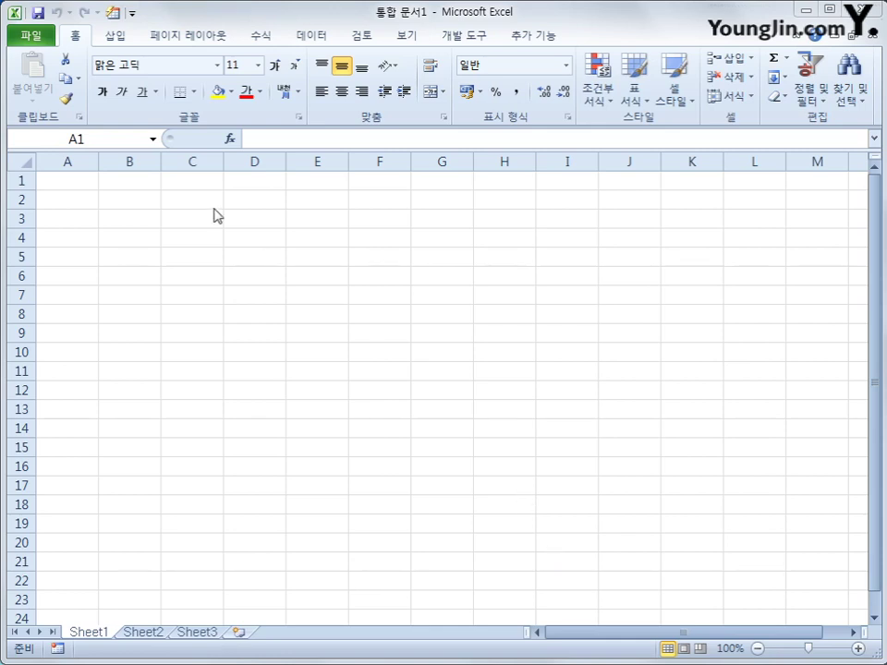
- Bring up the Open dialog from the 파일 menu's 열기 command
{"action": "left_click", "coordinate": [27, 39]}
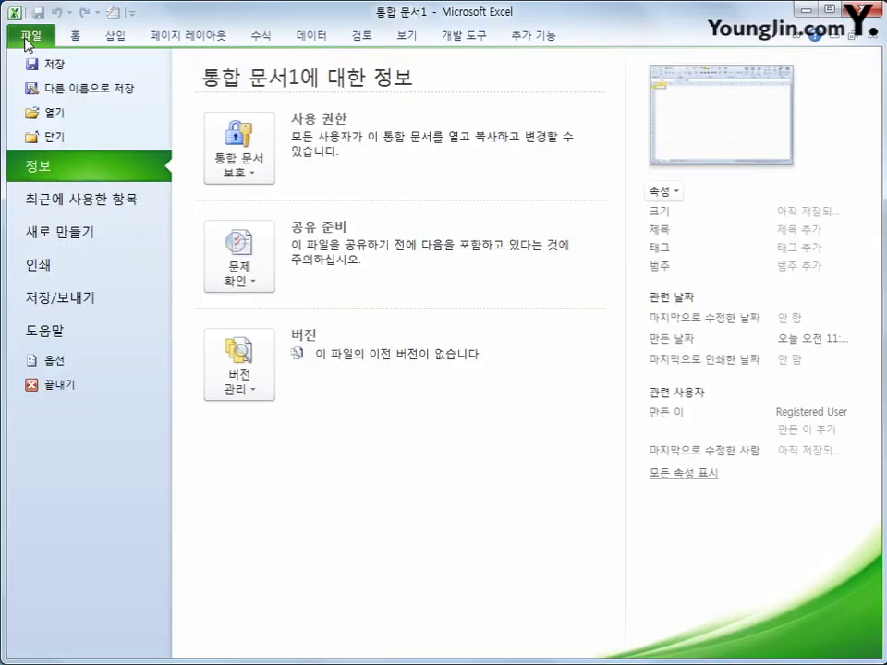
{"action": "left_click", "coordinate": [39, 113]}
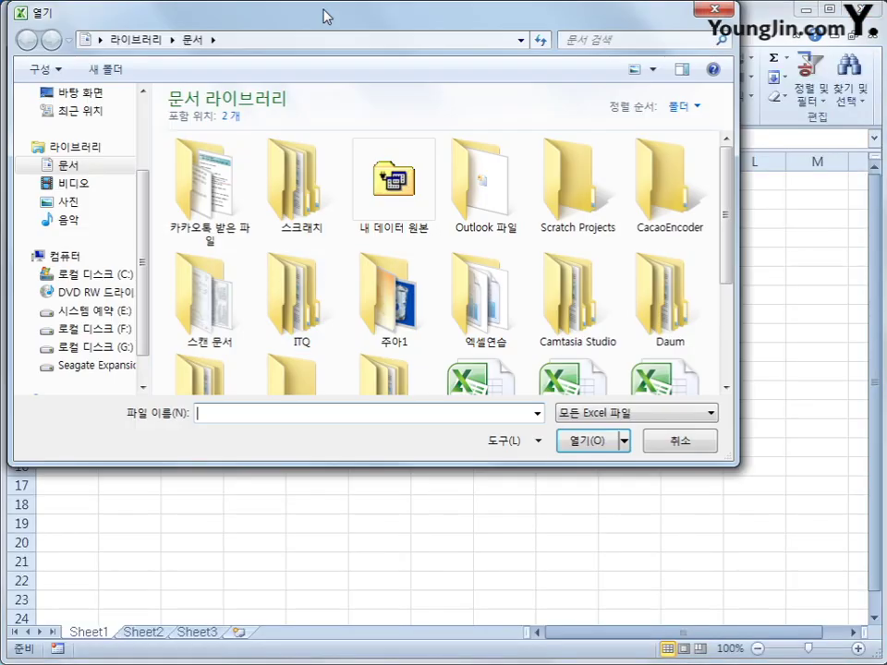
- Browse to C:\컴활1급\스프레드시트\기출따라하기 and open the 기출따라하기 workbook
{"action": "left_click_drag", "start_coordinate": [325, 16], "coordinate": [412, 87]}
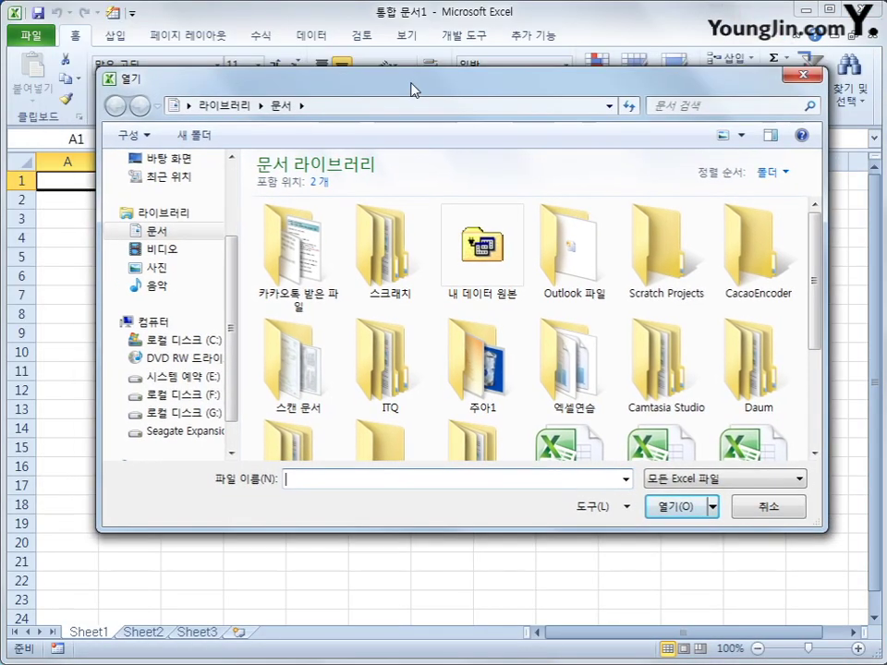
{"action": "scroll", "coordinate": [185, 367], "scroll_direction": "up", "scroll_amount": 2}
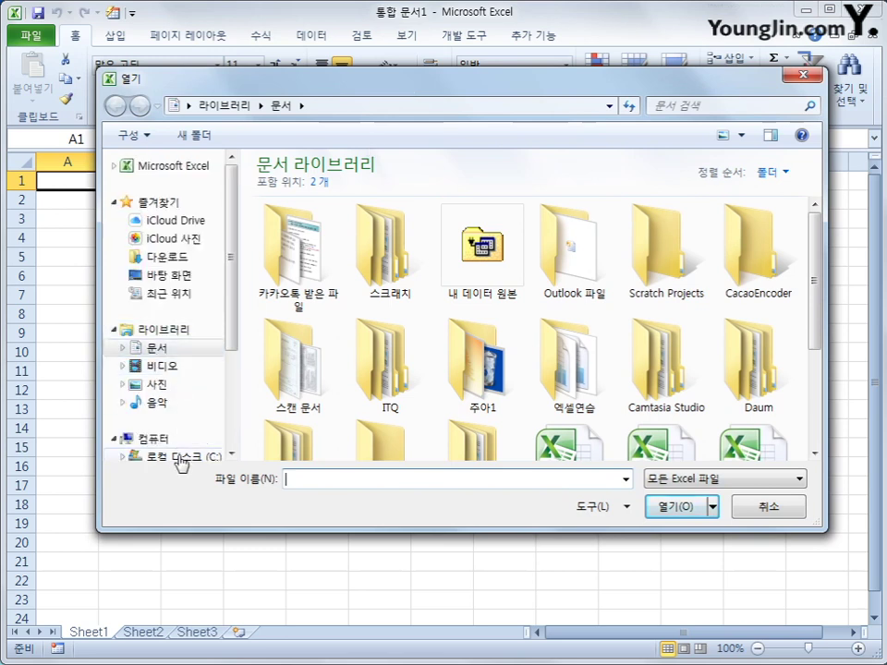
{"action": "left_click", "coordinate": [182, 457]}
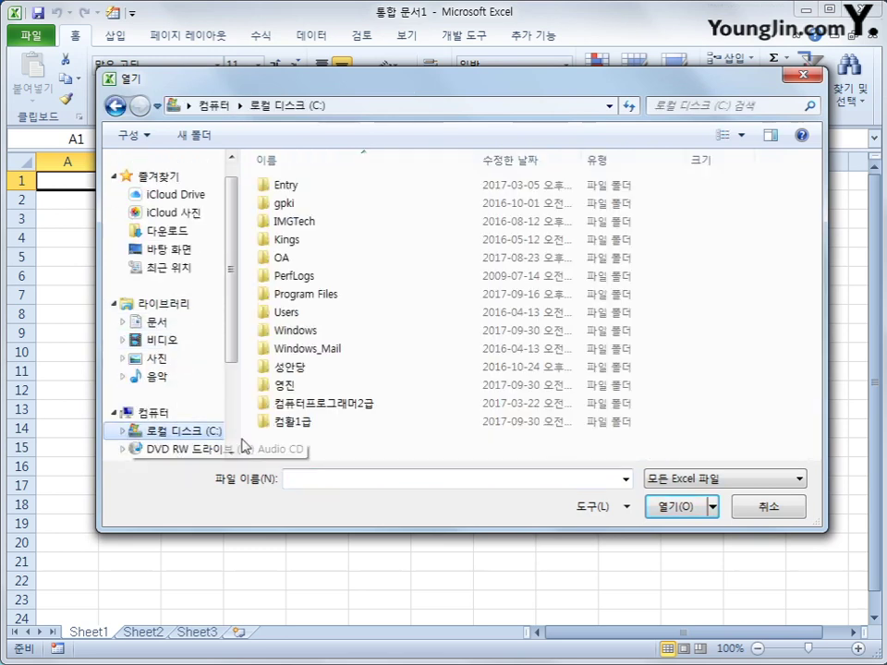
{"action": "left_click", "coordinate": [303, 427]}
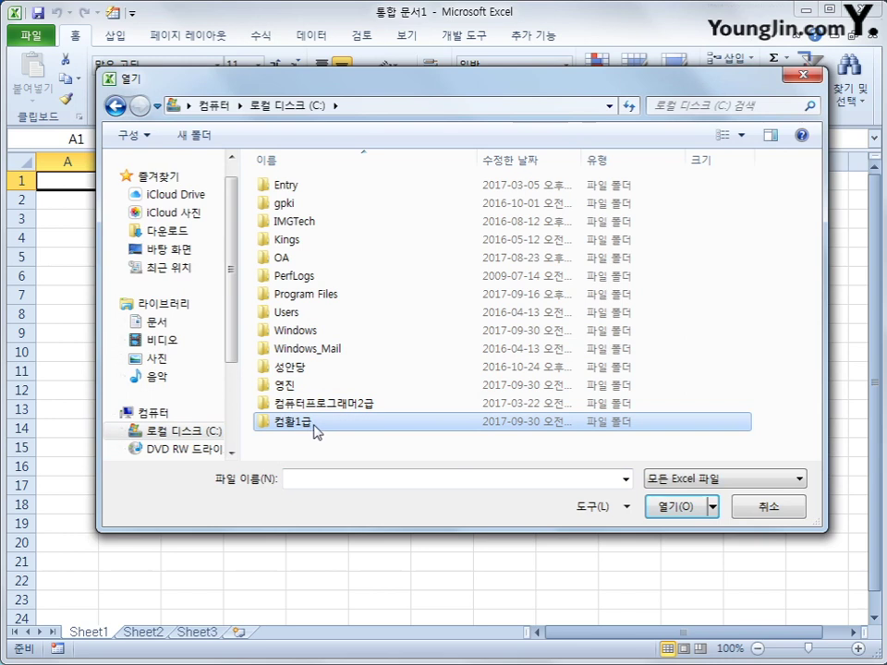
{"action": "double_click", "coordinate": [310, 425]}
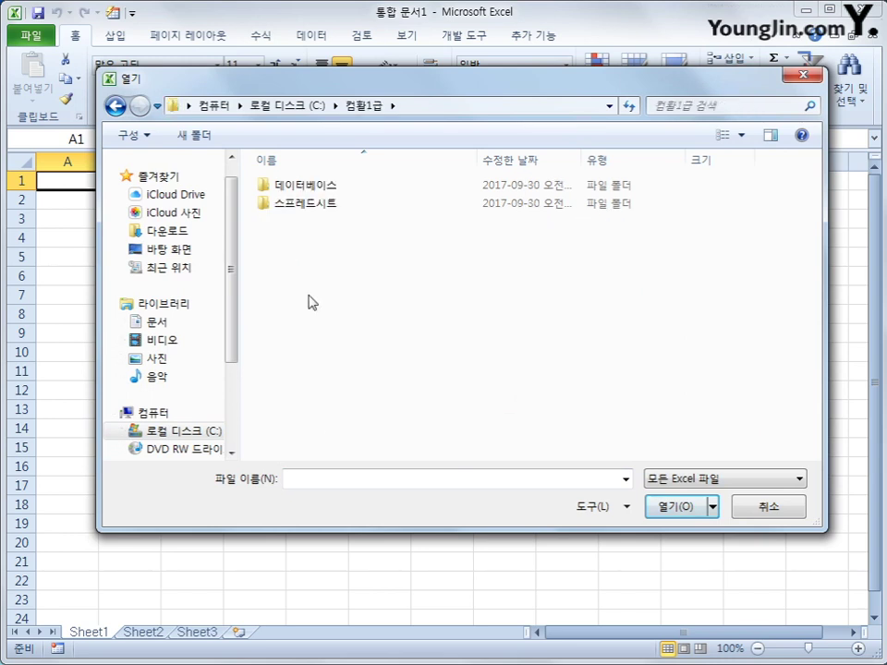
{"action": "double_click", "coordinate": [312, 206]}
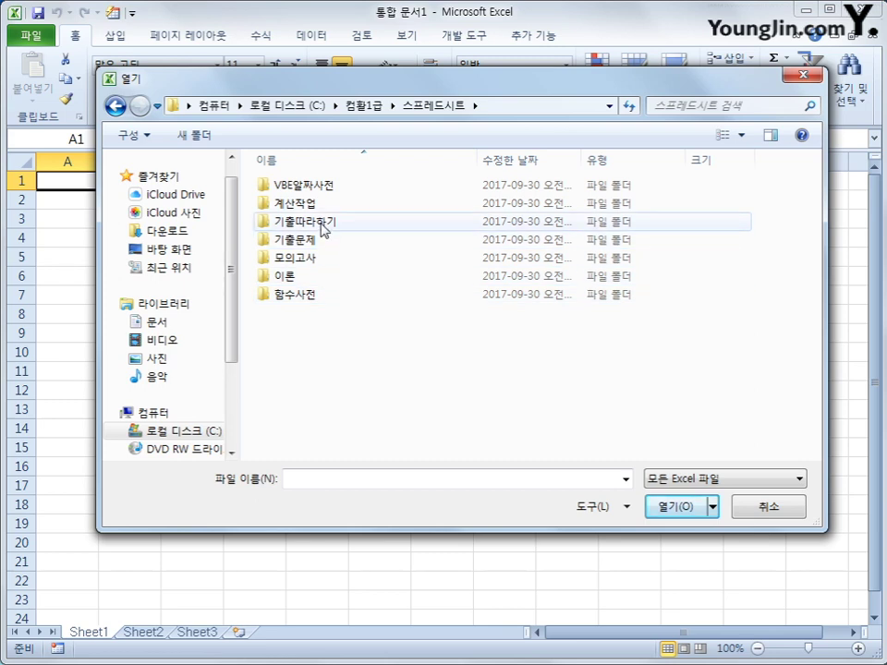
{"action": "left_click", "coordinate": [323, 231]}
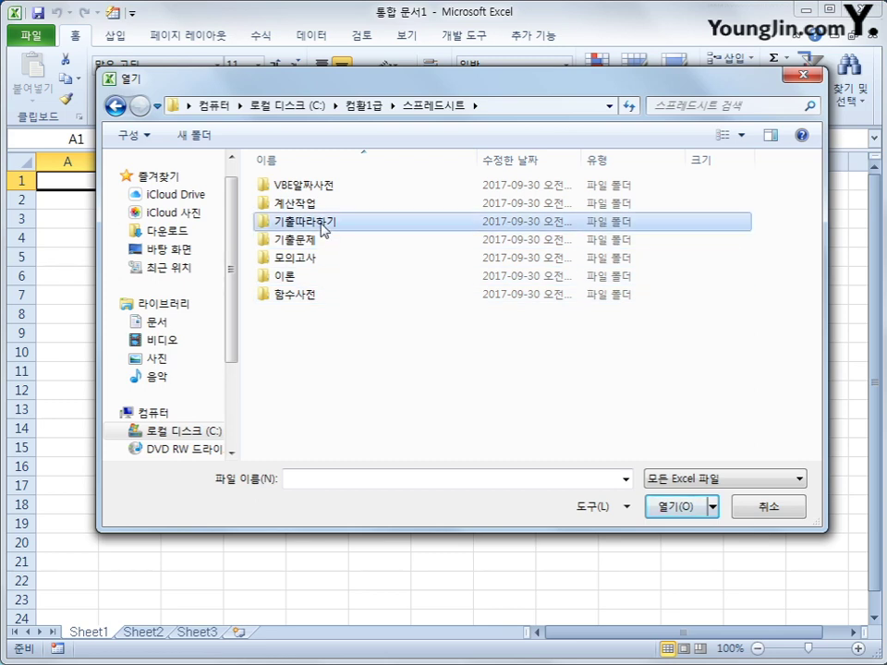
{"action": "double_click", "coordinate": [322, 228]}
{"action": "left_click", "coordinate": [322, 209]}
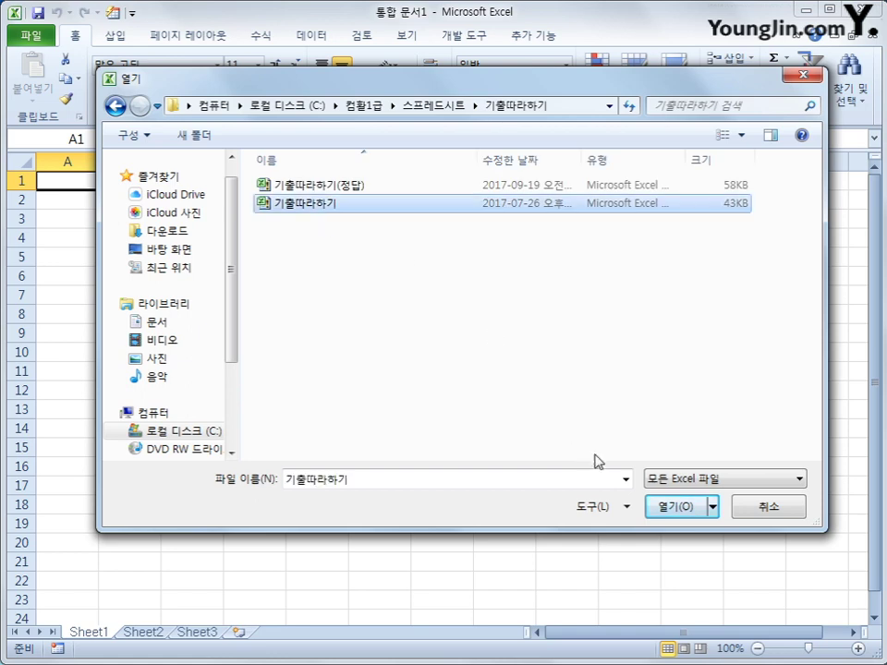
{"action": "left_click", "coordinate": [662, 506]}
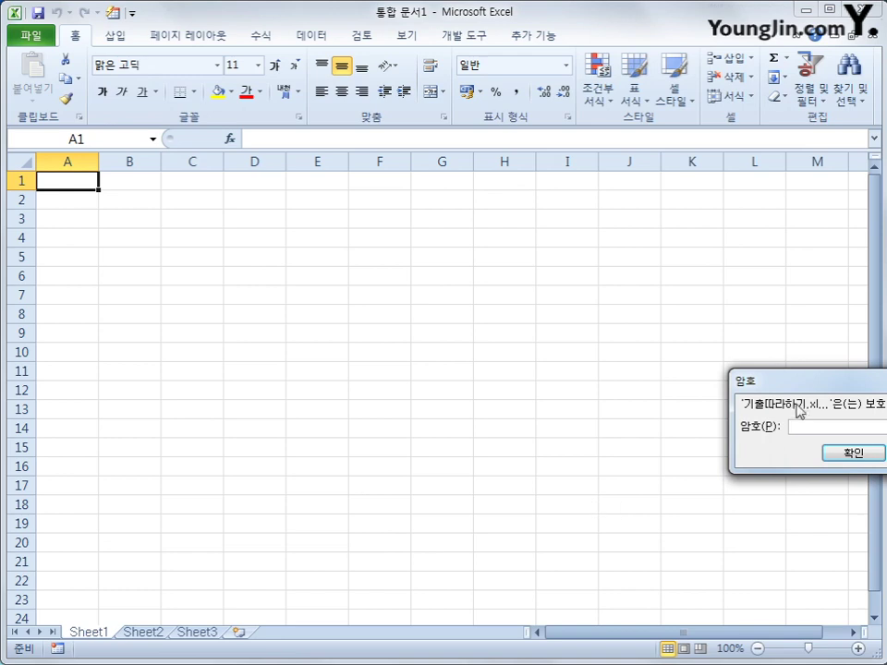
- Enter the workbook password to unlock 기출따라하기
{"action": "left_click_drag", "start_coordinate": [800, 390], "coordinate": [425, 258]}
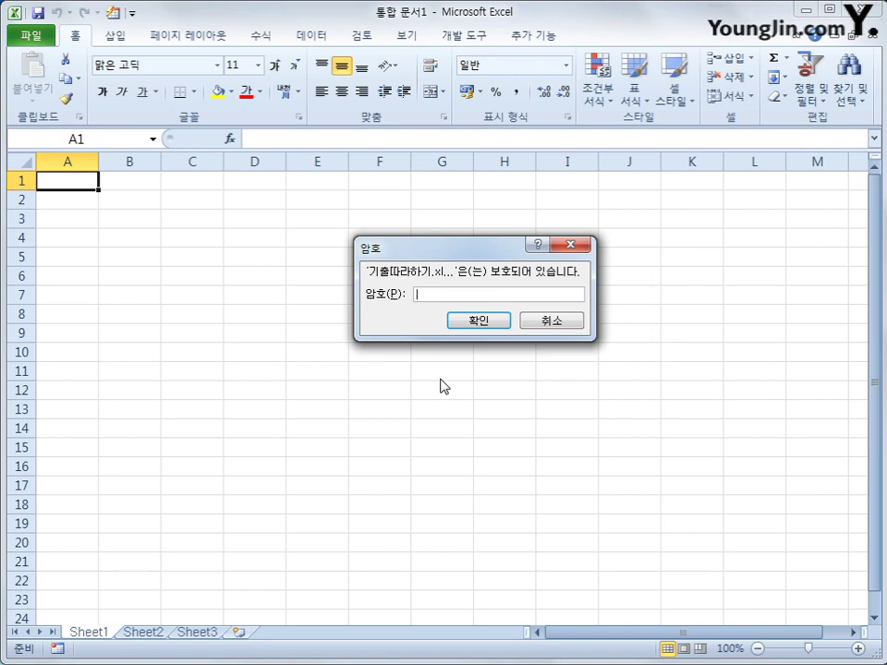
{"action": "type", "text": "******"}
{"action": "key", "text": "Return"}
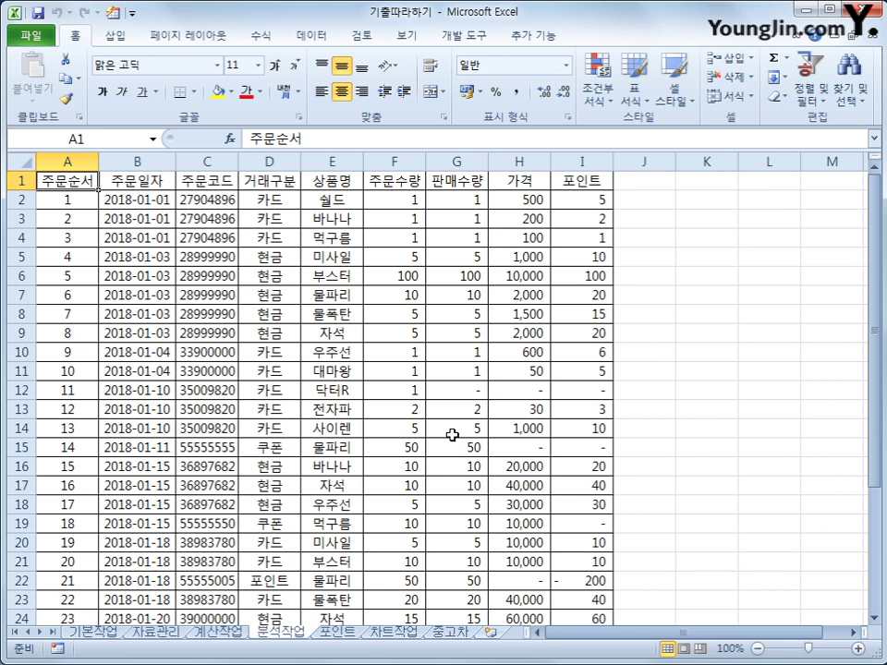
- Glance at the 중고차 sheet, then settle on the empty 기본작업 sheet
{"action": "left_click", "coordinate": [97, 633]}
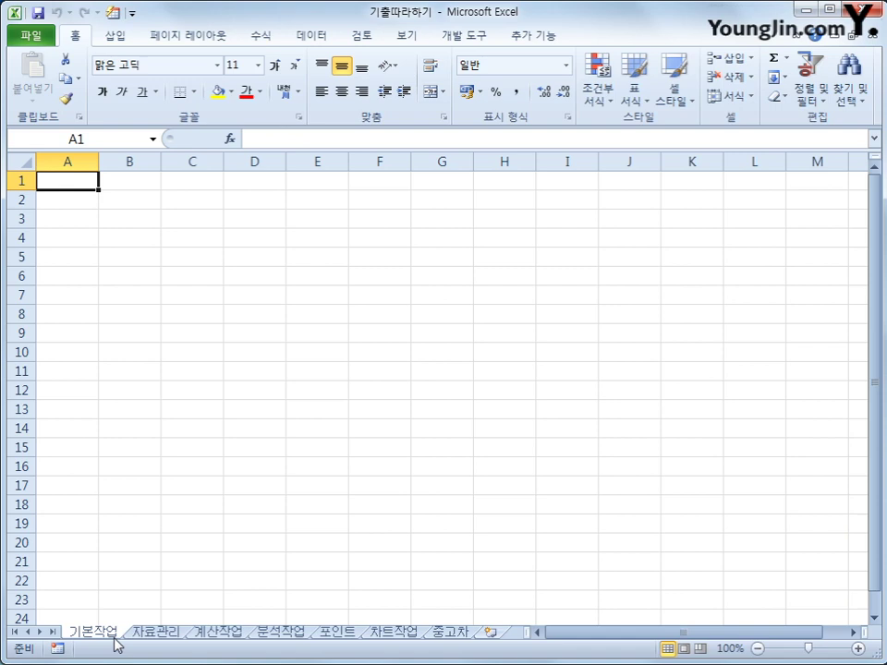
{"action": "left_click", "coordinate": [453, 633]}
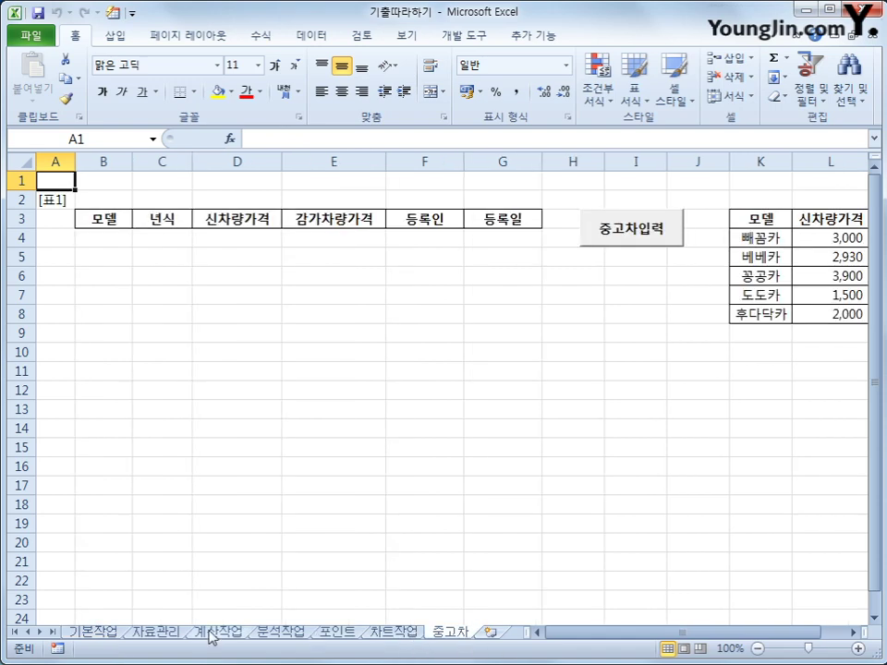
{"action": "left_click", "coordinate": [122, 635]}
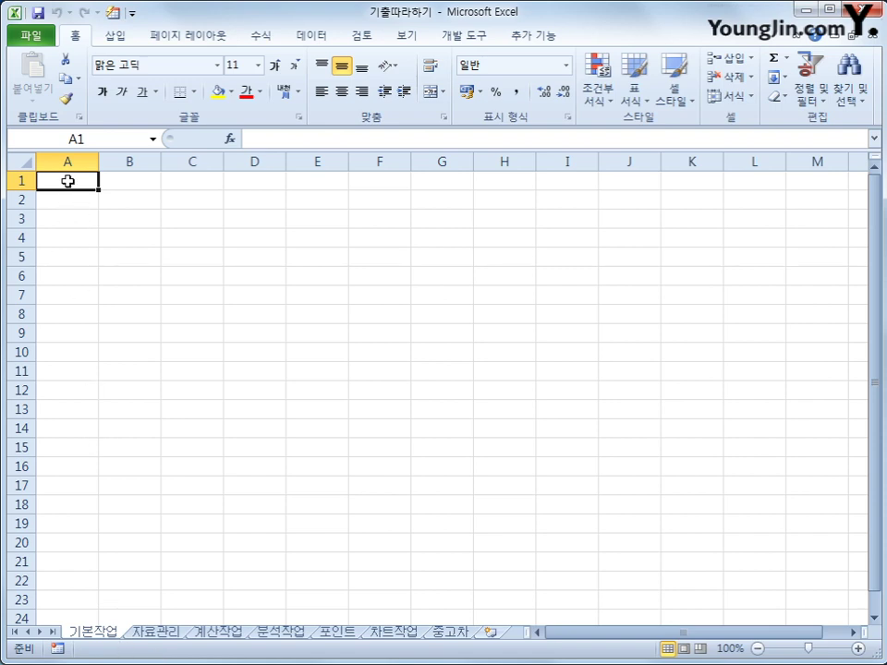
- Start a Microsoft Query import with MS Access Database as the data source
{"action": "left_click", "coordinate": [311, 35]}
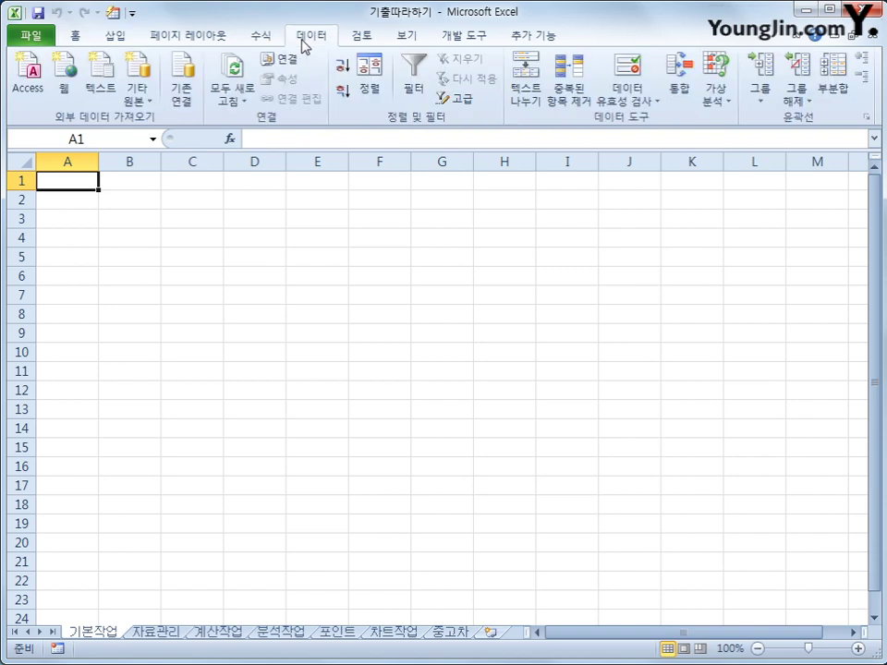
{"action": "left_click", "coordinate": [141, 104]}
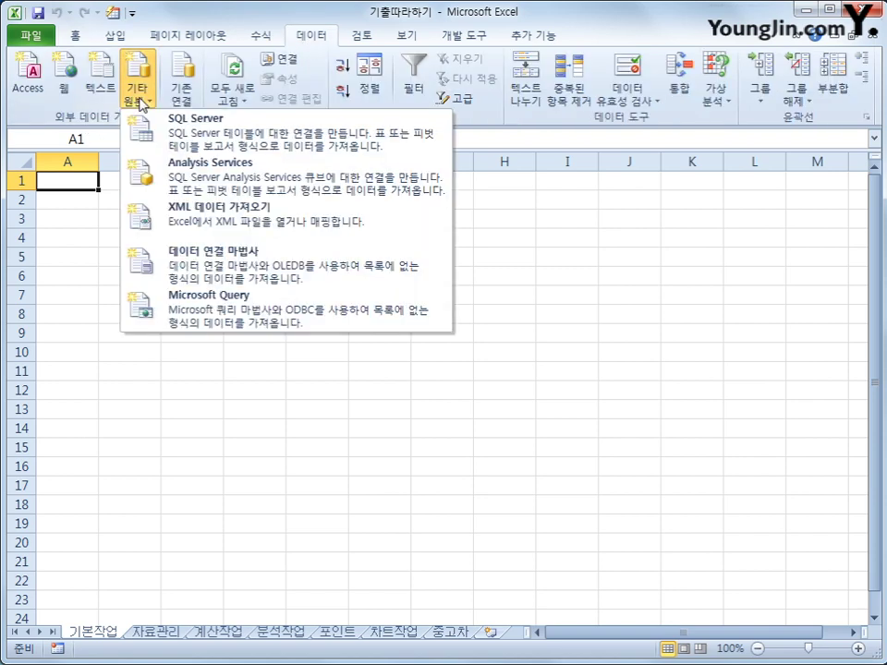
{"action": "left_click", "coordinate": [194, 308]}
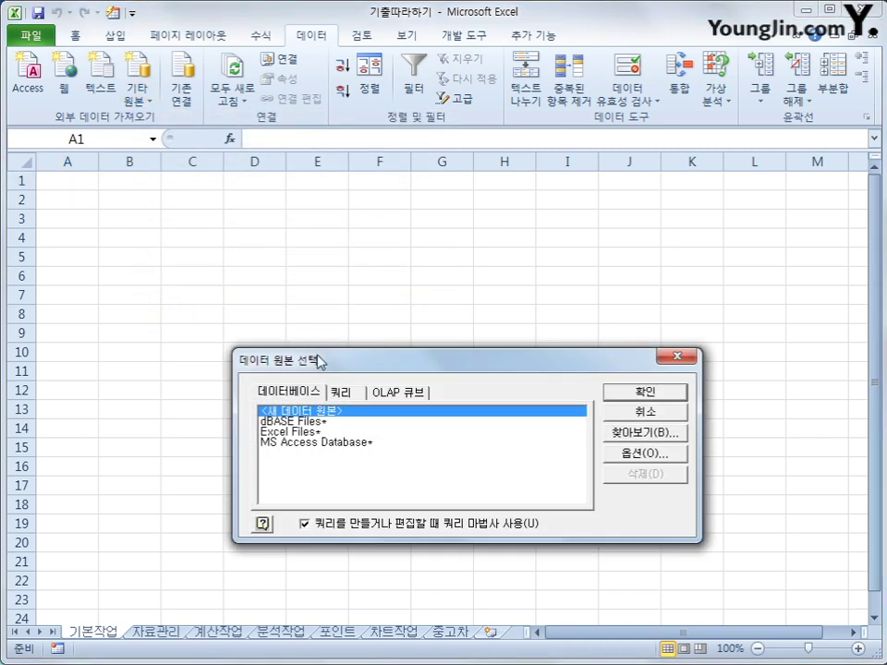
{"action": "left_click_drag", "start_coordinate": [319, 361], "coordinate": [319, 296]}
{"action": "left_click", "coordinate": [347, 377]}
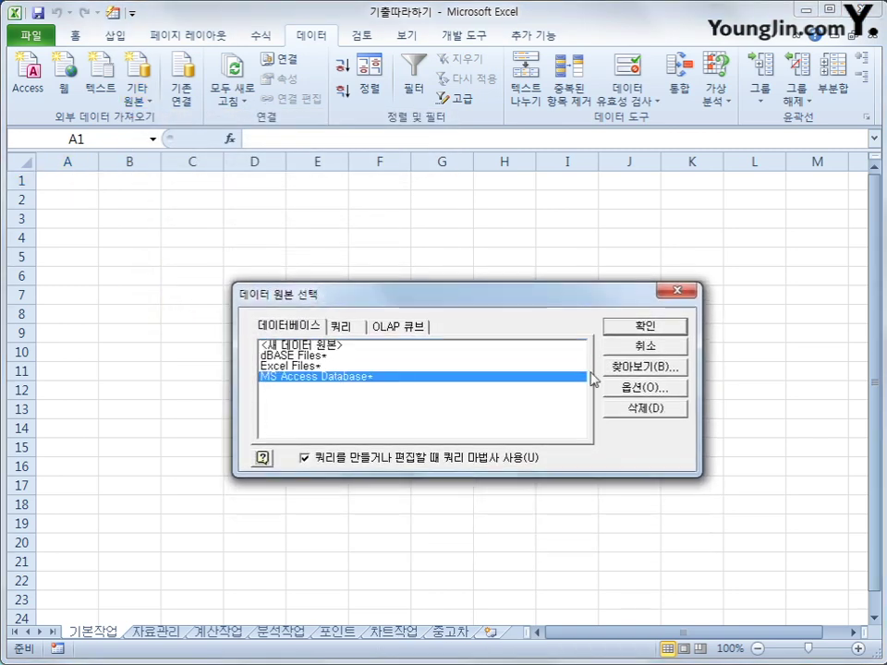
{"action": "left_click", "coordinate": [645, 325]}
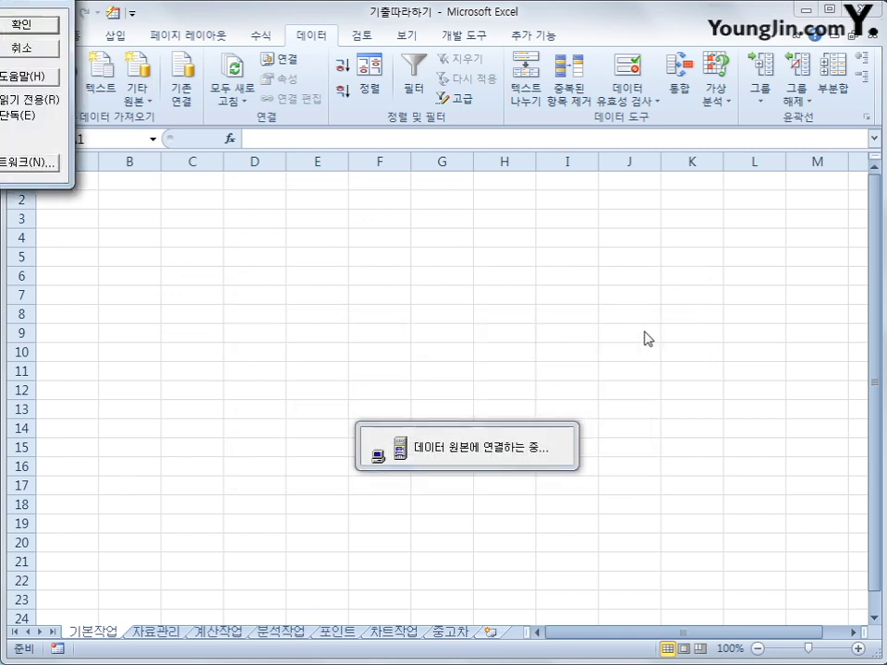
- Choose the 편의점.accdb database for the query
{"action": "left_click_drag", "start_coordinate": [0, 0], "coordinate": [487, 148]}
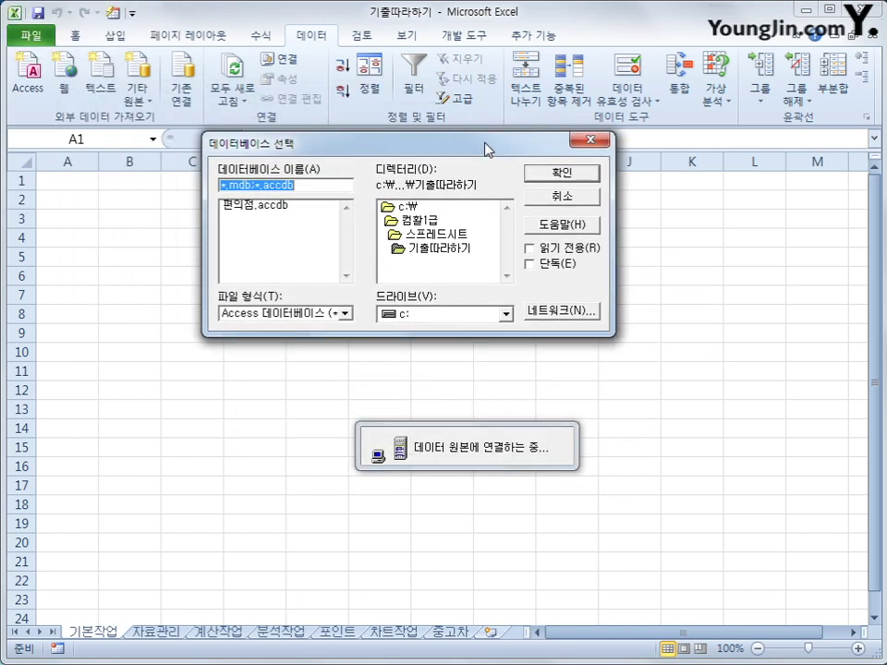
{"action": "left_click", "coordinate": [283, 206]}
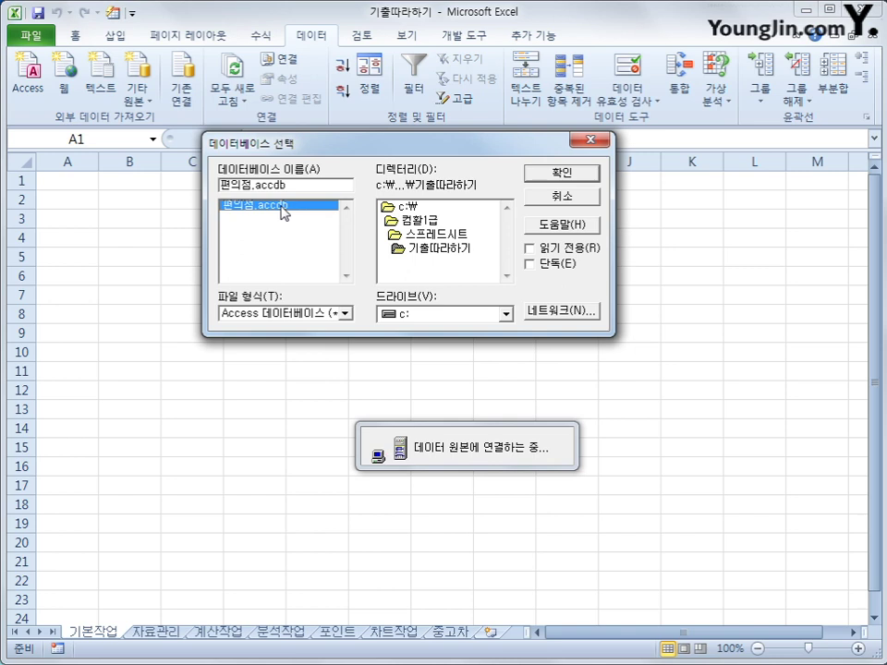
{"action": "left_click", "coordinate": [534, 179]}
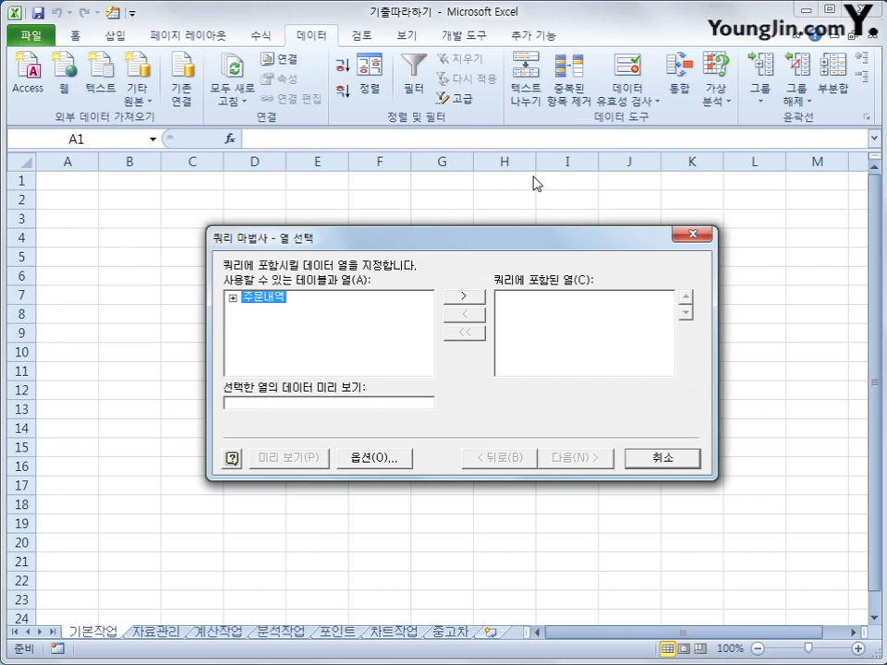
- Add 거래구분, 상품명, 판매수량, 가격, 포인트 and 주문코드 from the 주문내역 table
{"action": "double_click", "coordinate": [246, 300]}
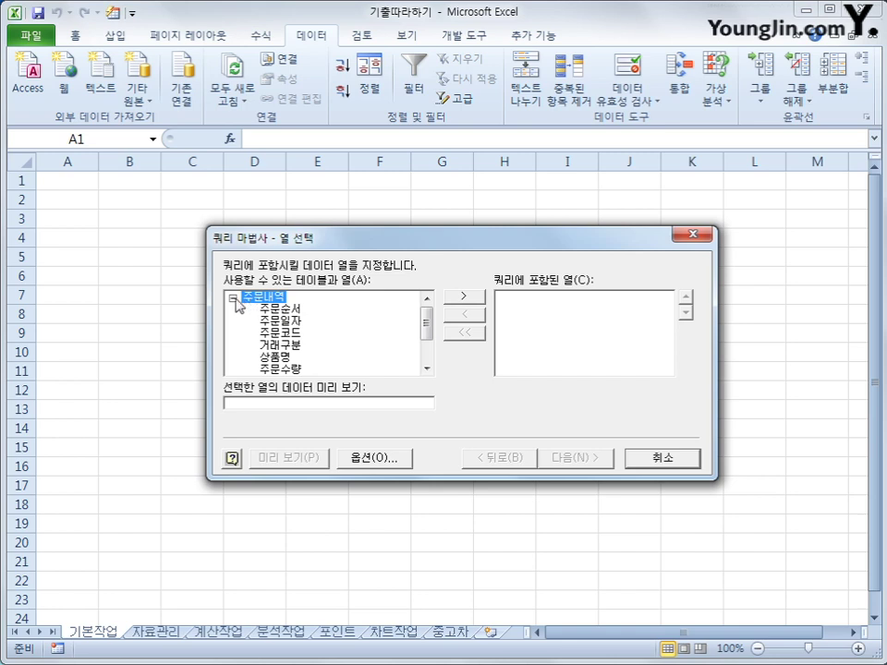
{"action": "left_click", "coordinate": [232, 298]}
{"action": "left_click", "coordinate": [233, 298]}
{"action": "left_click", "coordinate": [292, 345]}
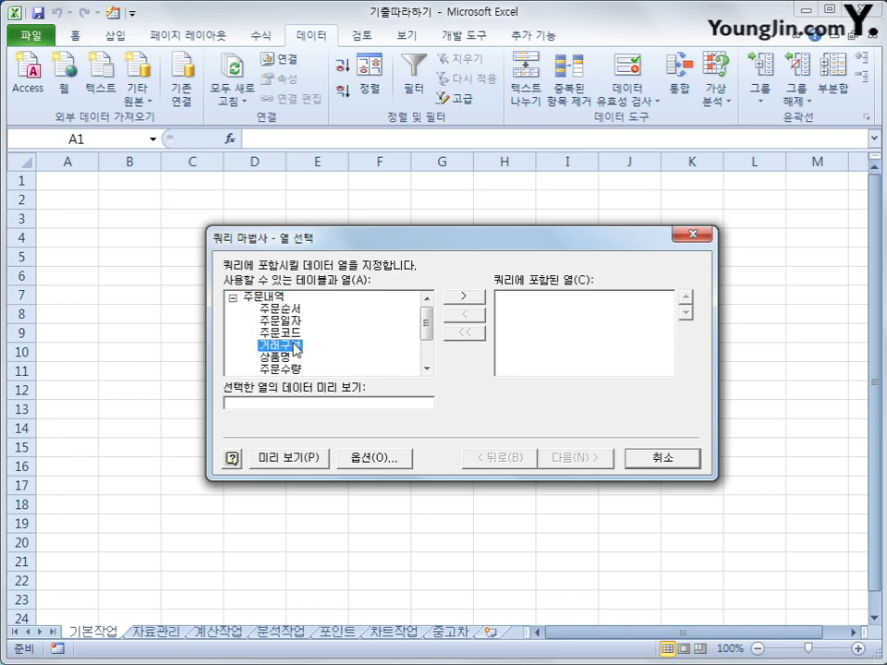
{"action": "double_click", "coordinate": [294, 348]}
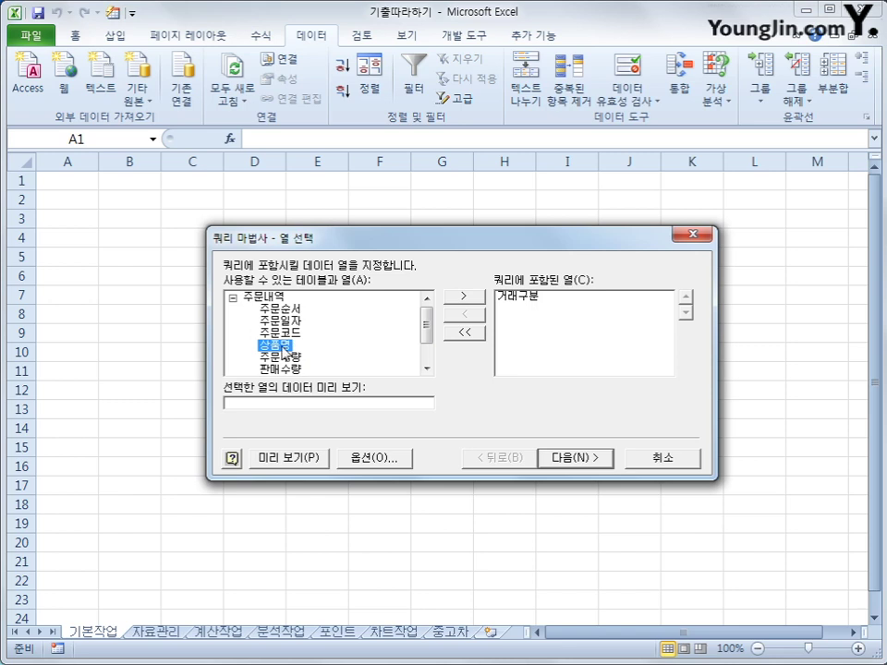
{"action": "double_click", "coordinate": [287, 349]}
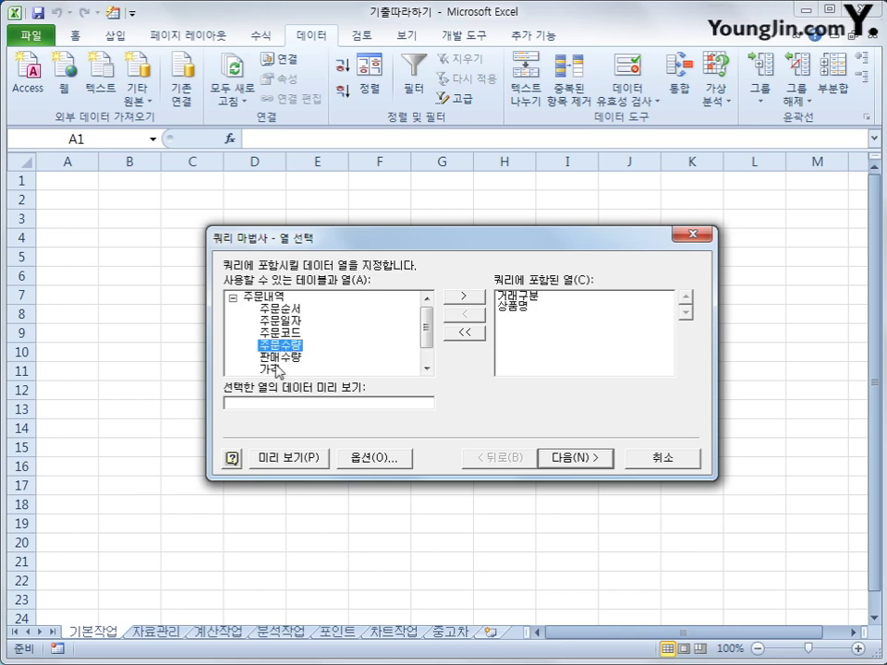
{"action": "double_click", "coordinate": [283, 357]}
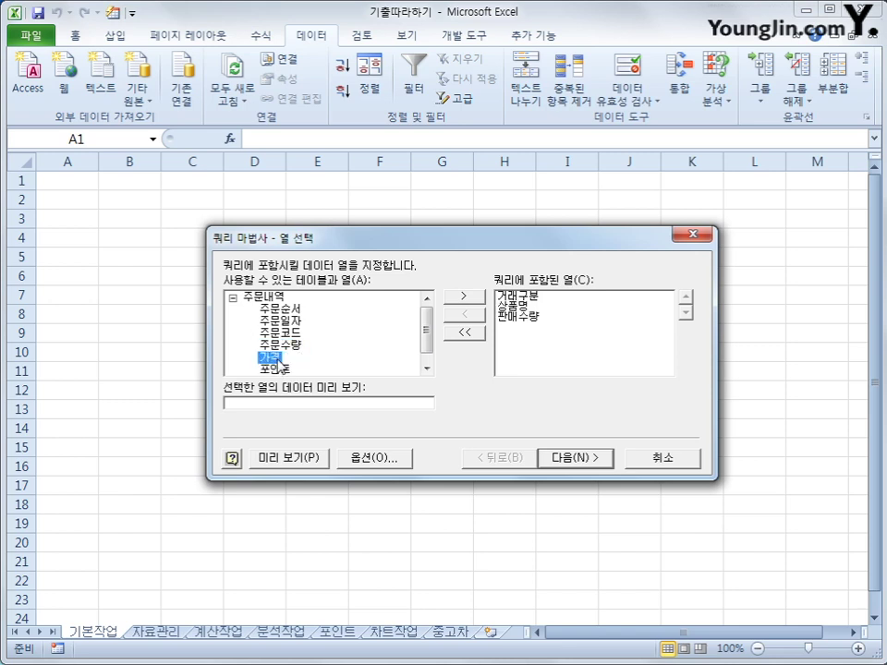
{"action": "double_click", "coordinate": [280, 360]}
{"action": "double_click", "coordinate": [281, 359]}
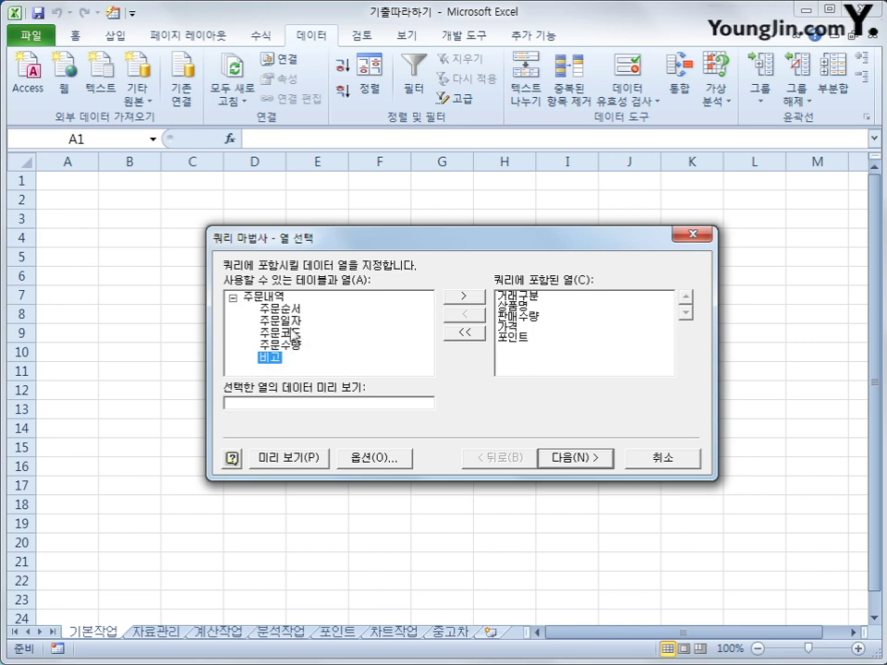
{"action": "double_click", "coordinate": [292, 331]}
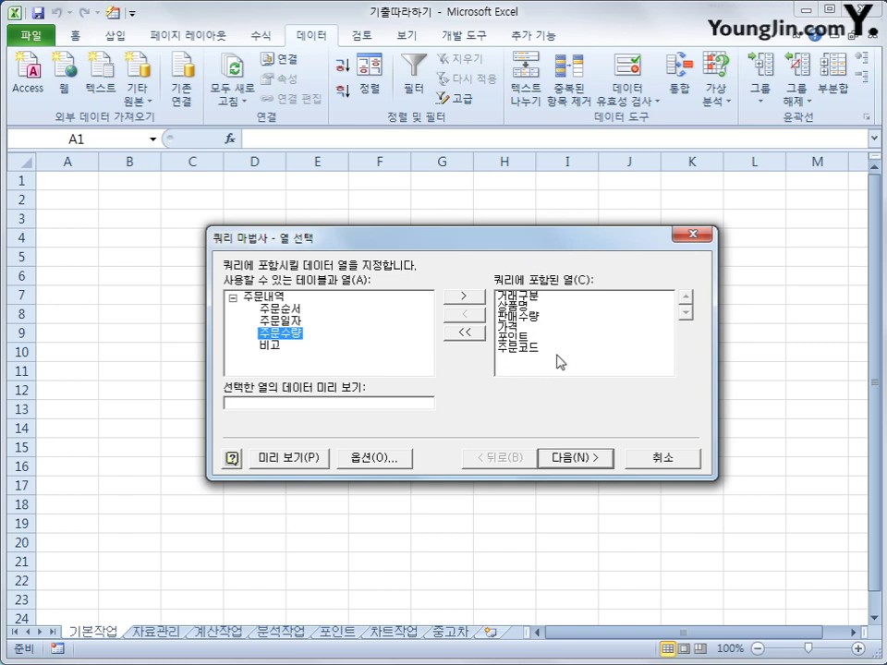
{"action": "left_click", "coordinate": [579, 465]}
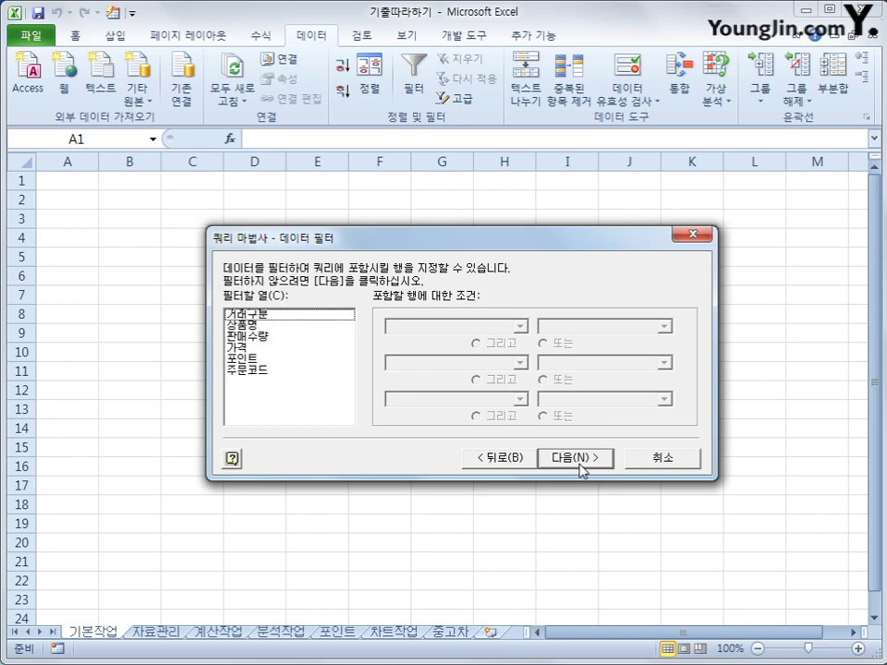
- Filter 판매수량 to values greater than 0
{"action": "left_click", "coordinate": [314, 346]}
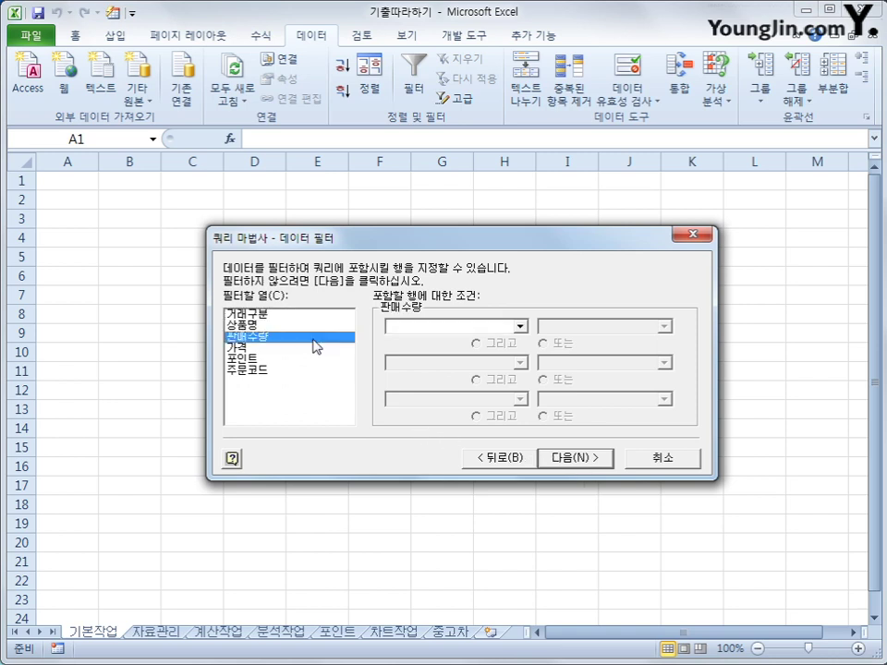
{"action": "left_click", "coordinate": [504, 329]}
{"action": "left_click", "coordinate": [501, 373]}
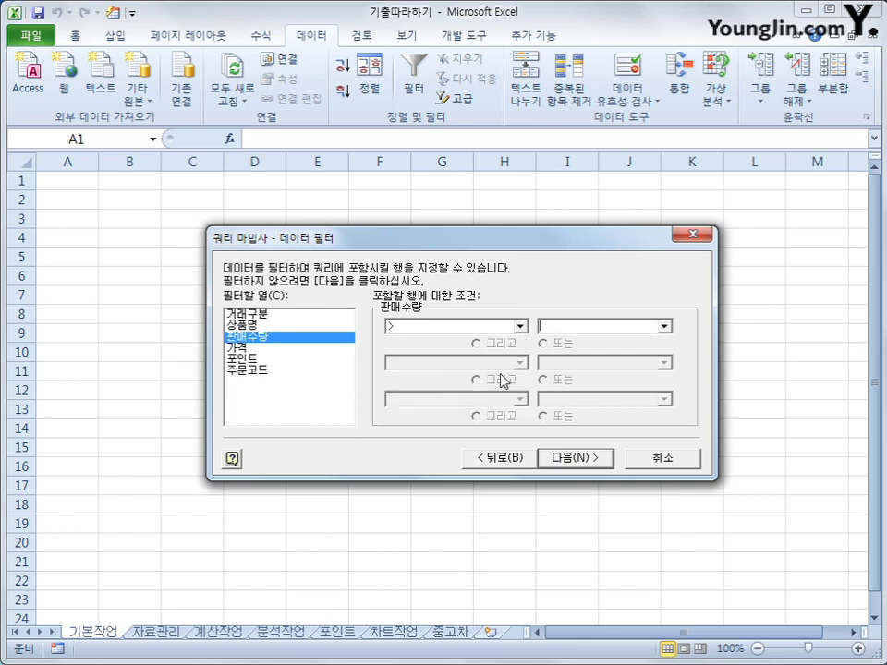
{"action": "type", "text": "0"}
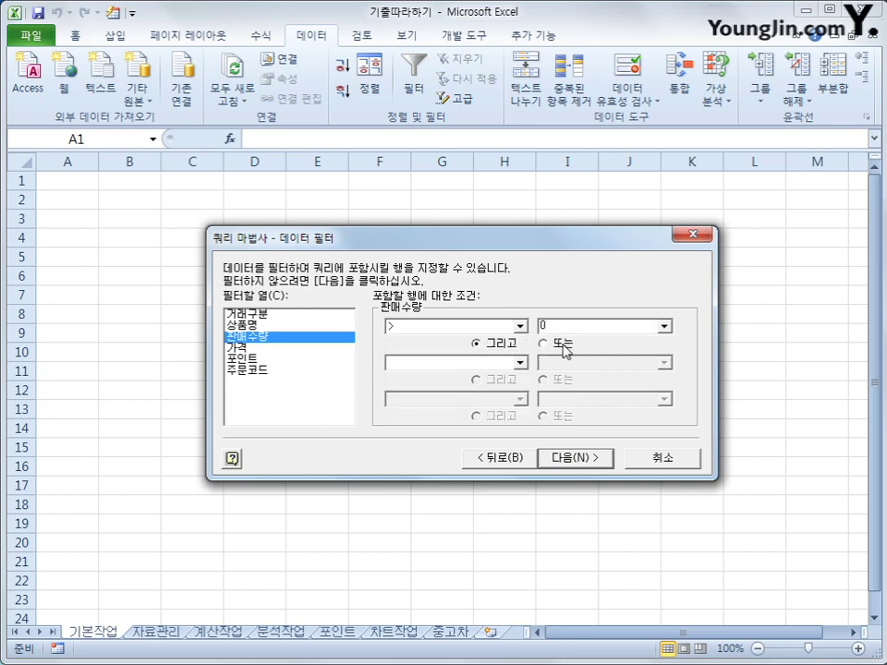
- Filter 거래구분 to equal 카드 or 현금
{"action": "left_click", "coordinate": [303, 317]}
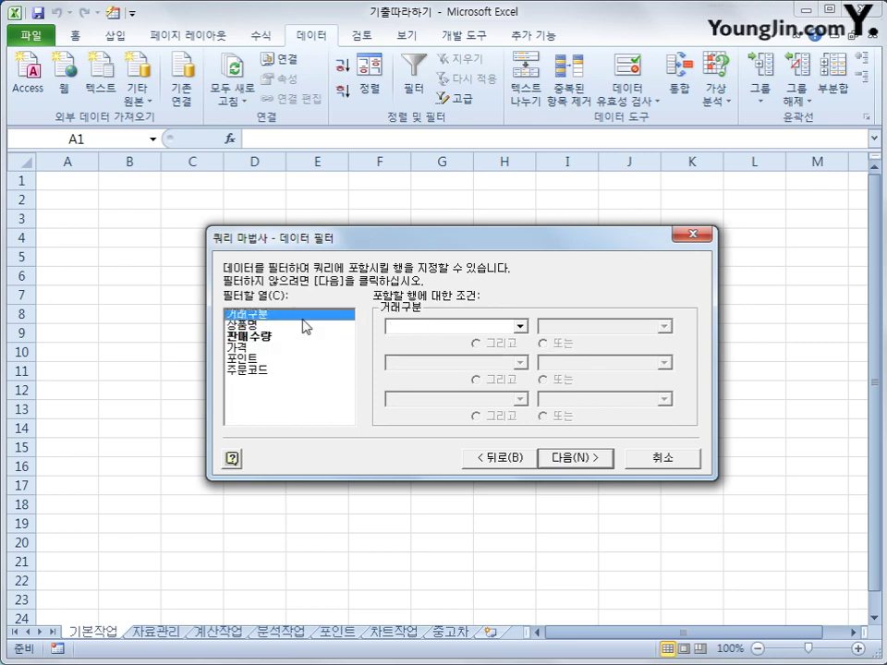
{"action": "left_click", "coordinate": [420, 326]}
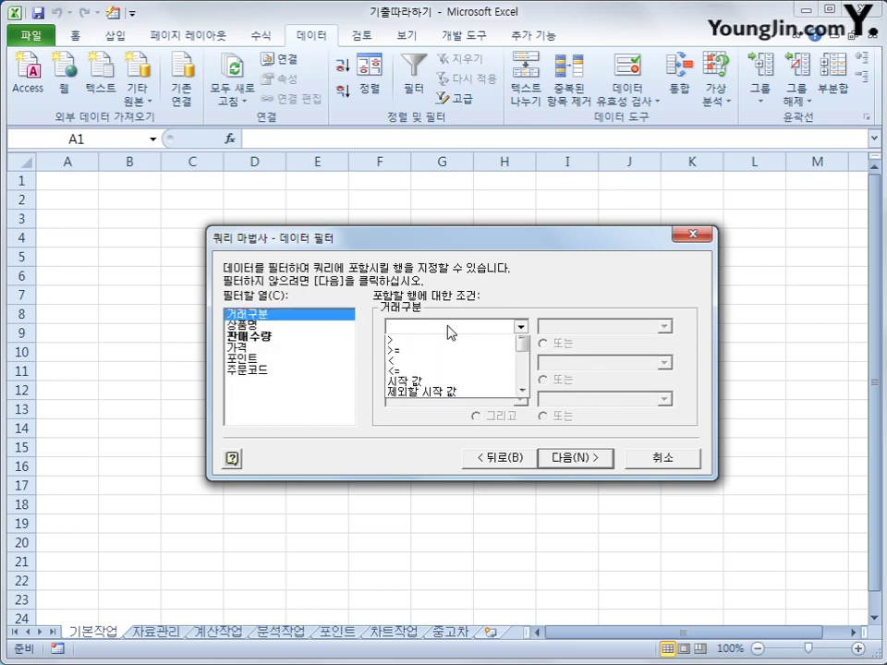
{"action": "left_click", "coordinate": [450, 361]}
{"action": "left_click", "coordinate": [664, 326]}
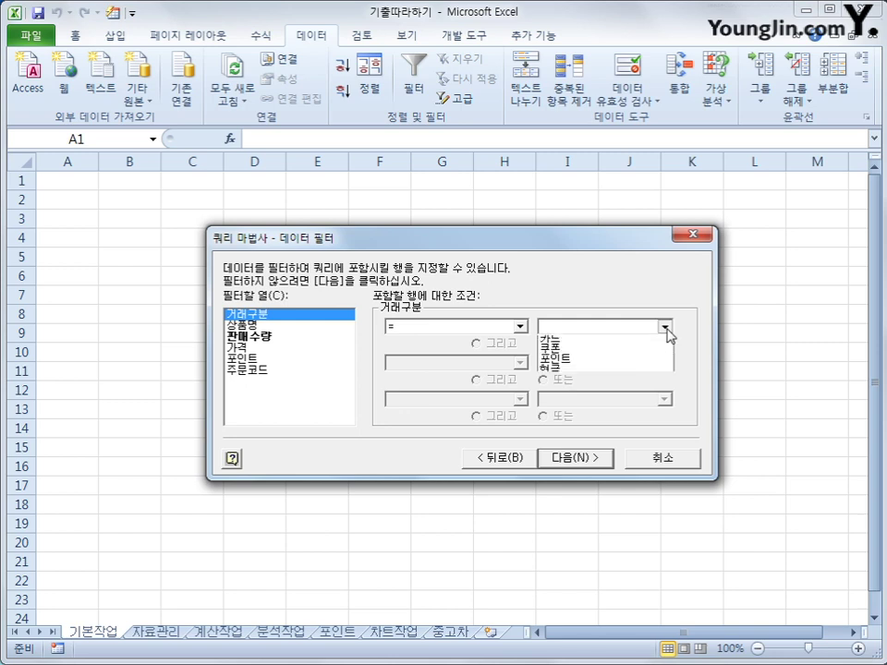
{"action": "left_click", "coordinate": [654, 342]}
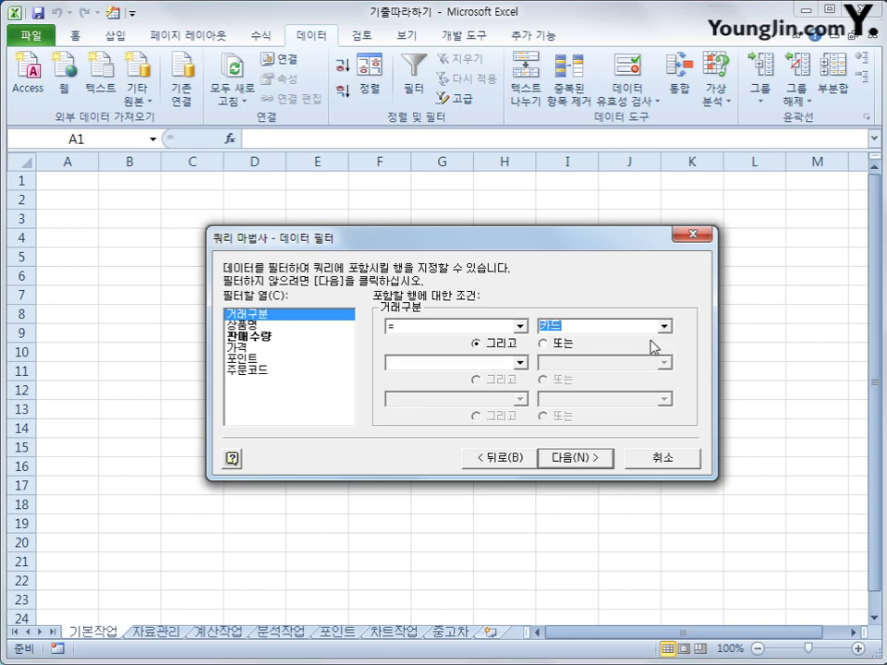
{"action": "left_click", "coordinate": [557, 344]}
{"action": "left_click", "coordinate": [520, 363]}
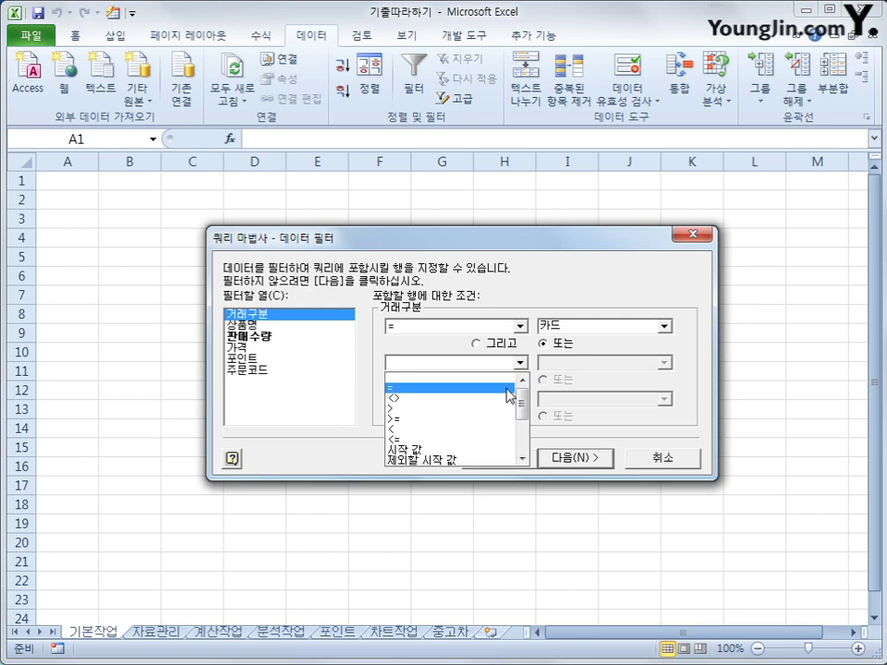
{"action": "left_click", "coordinate": [511, 387]}
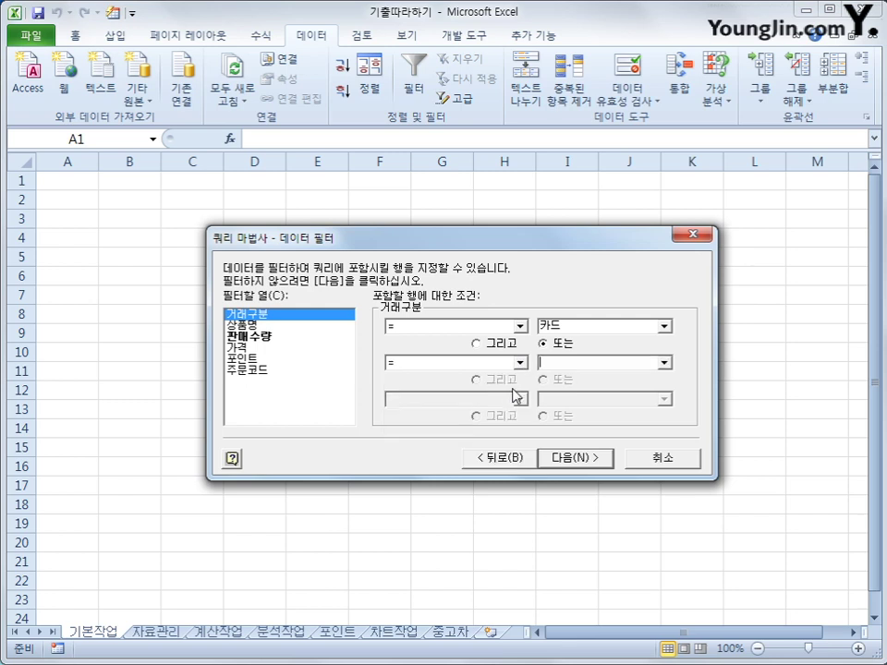
{"action": "left_click", "coordinate": [663, 363]}
{"action": "left_click", "coordinate": [644, 410]}
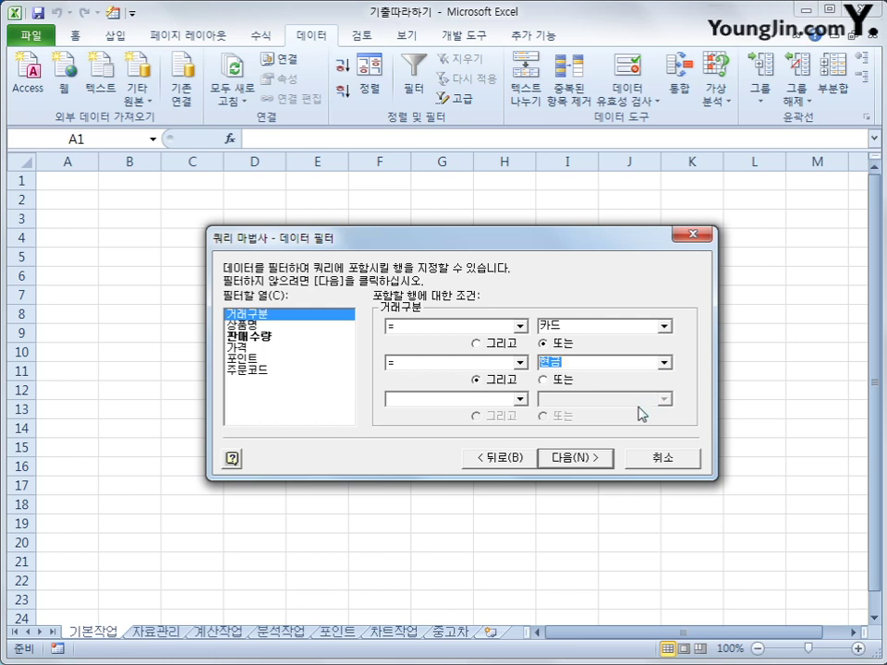
- Sort ascending by 거래구분, then by 상품명, and finish the Query Wizard
{"action": "left_click", "coordinate": [596, 466]}
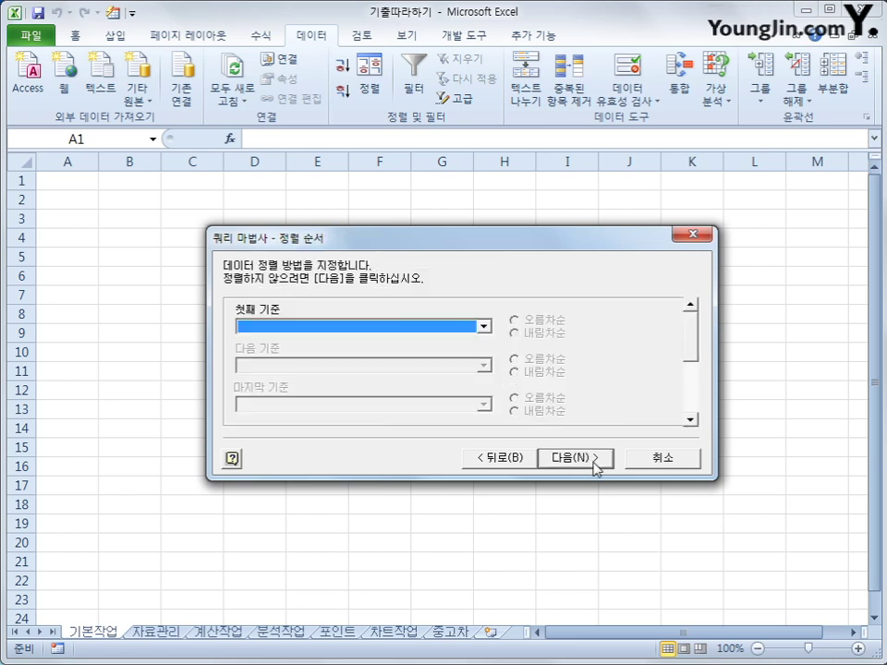
{"action": "left_click", "coordinate": [450, 327]}
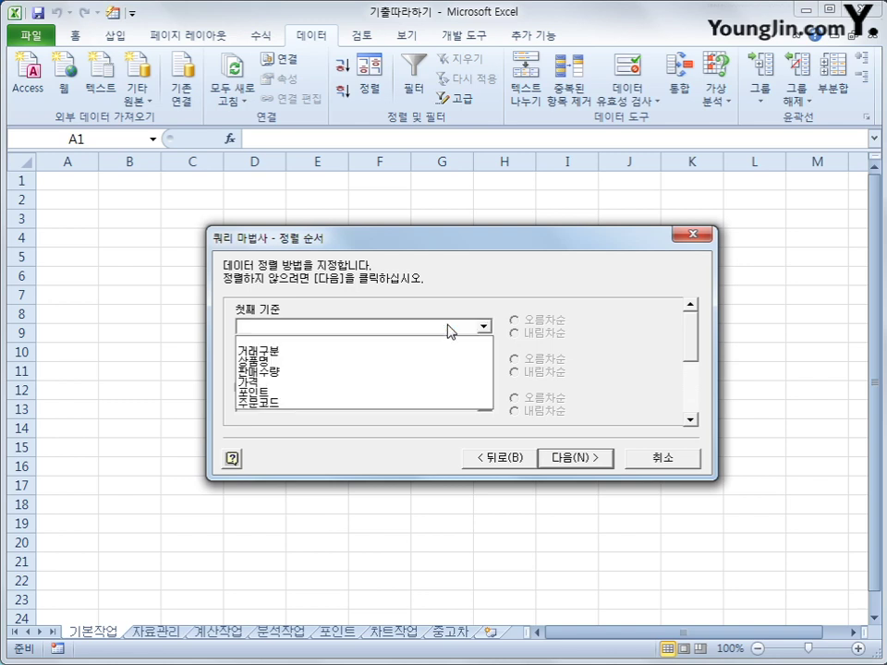
{"action": "left_click", "coordinate": [443, 351]}
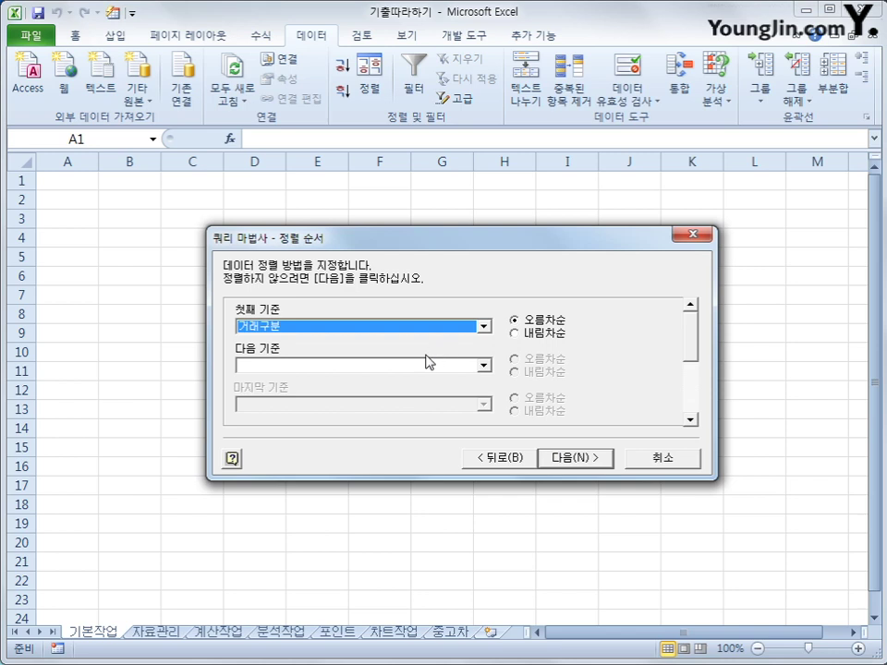
{"action": "left_click", "coordinate": [415, 366]}
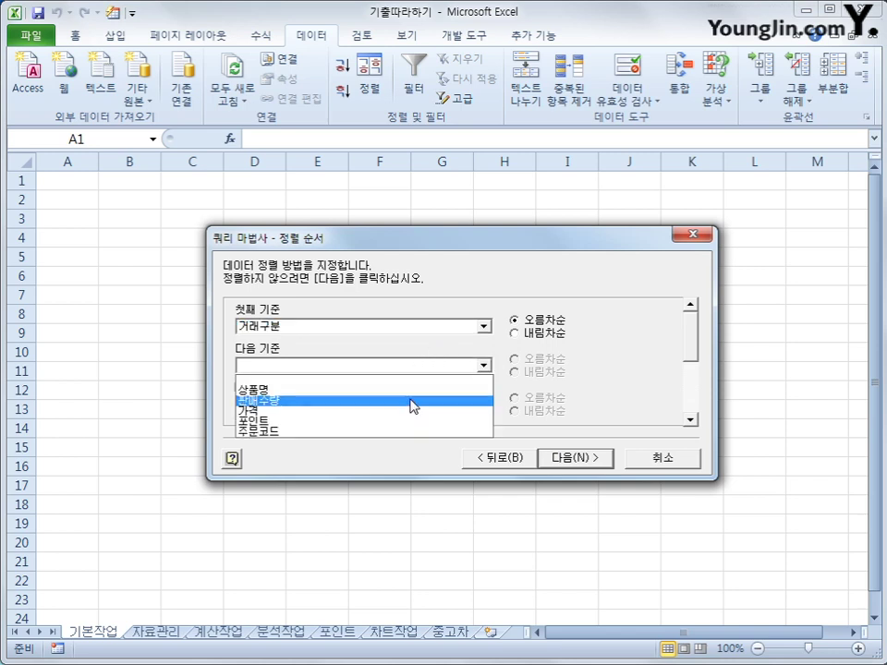
{"action": "key", "text": "Up"}
{"action": "key", "text": "Return"}
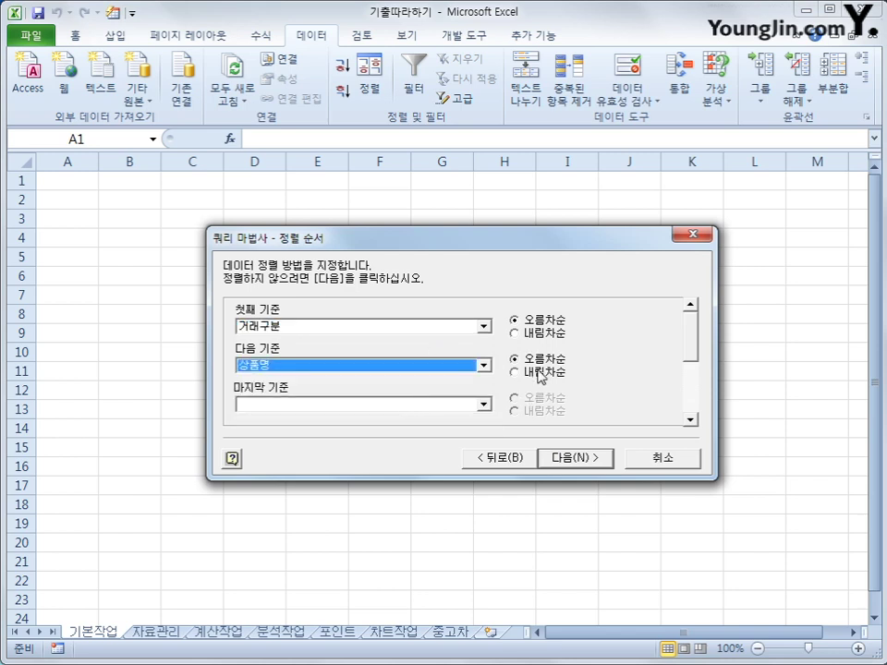
{"action": "left_click", "coordinate": [573, 458]}
{"action": "left_click", "coordinate": [569, 459]}
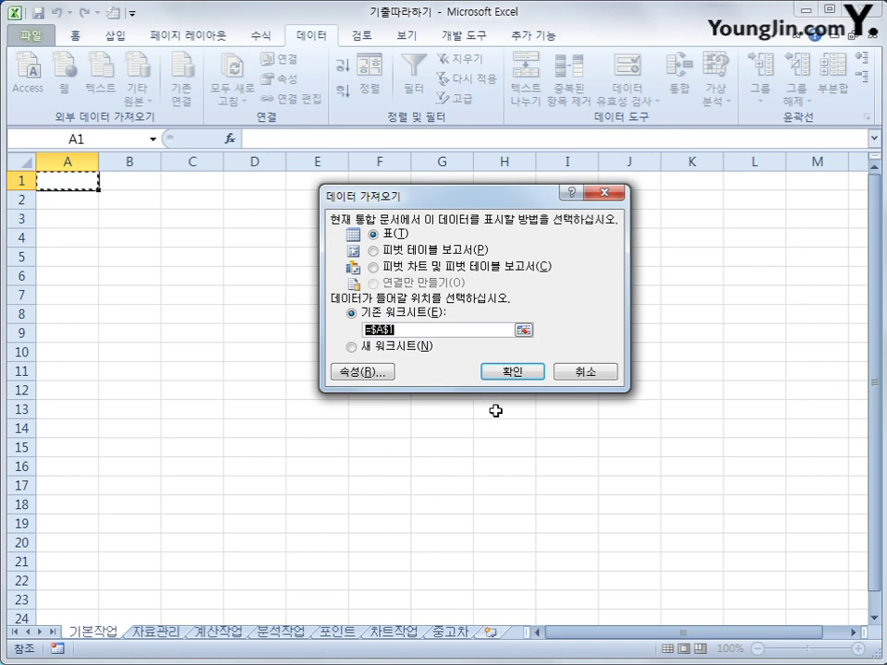
- Place the query results at =$A$1 and convert the table into a normal range
{"action": "left_click", "coordinate": [512, 372]}
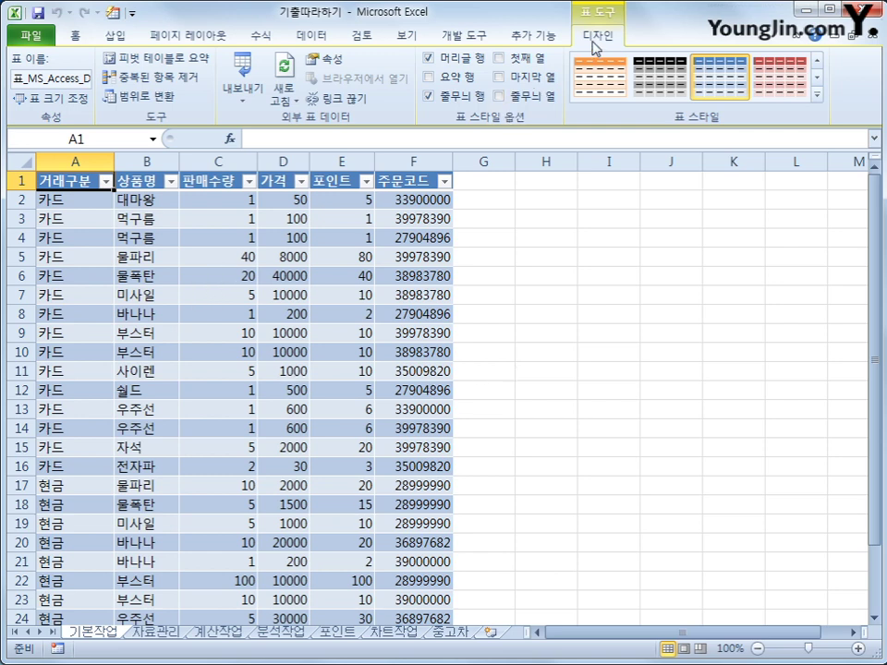
{"action": "left_click", "coordinate": [143, 99]}
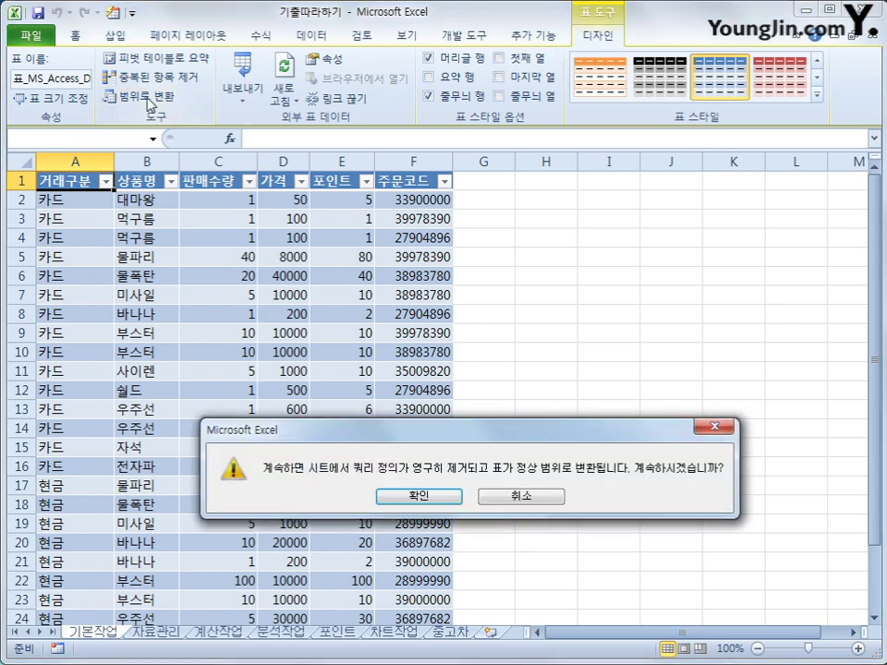
{"action": "left_click_drag", "start_coordinate": [392, 431], "coordinate": [394, 289]}
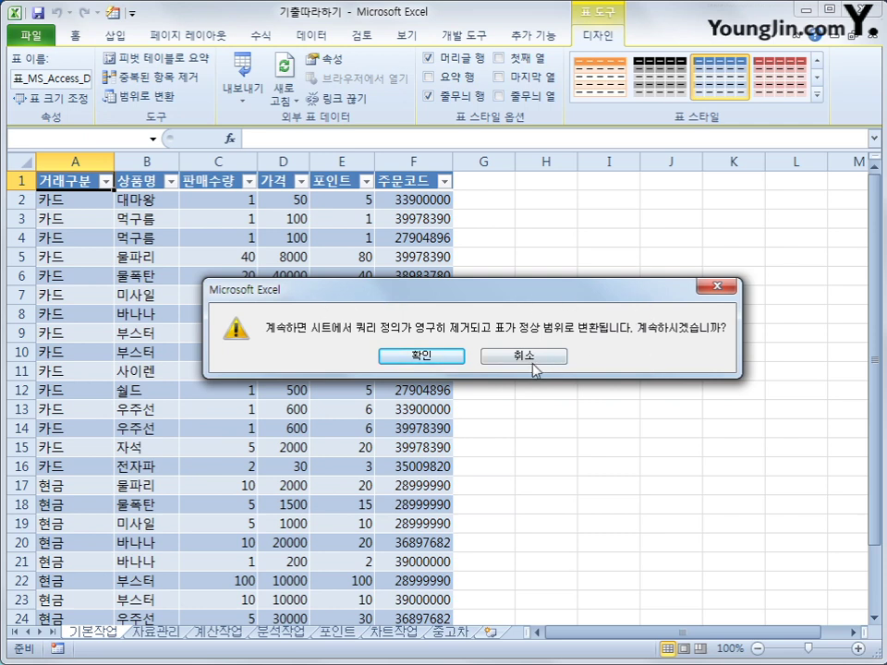
{"action": "left_click", "coordinate": [454, 358]}
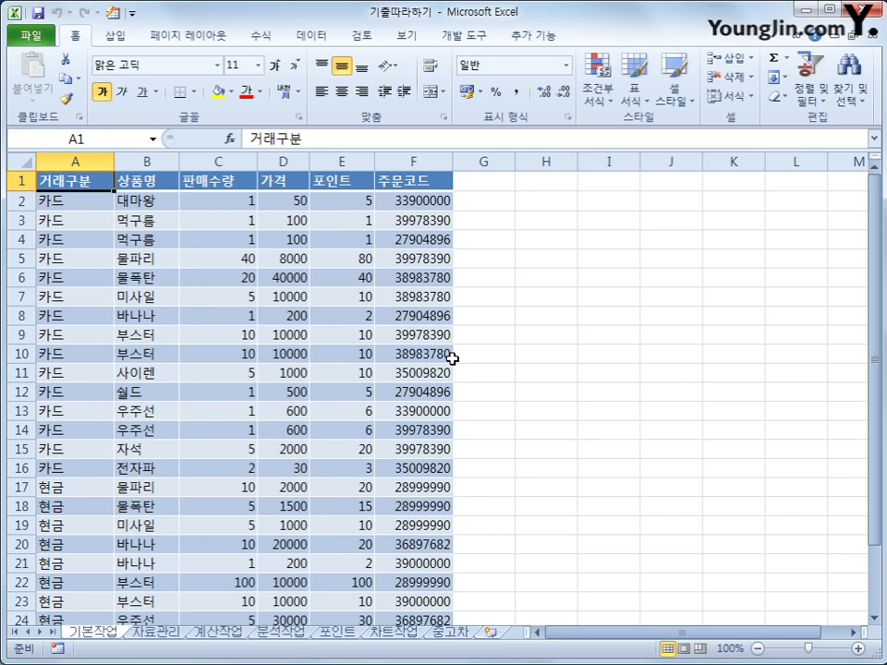
- On the 자료관리 sheet, copy the 기어 heading and 오토 value into B38:B39
{"action": "left_click", "coordinate": [155, 634]}
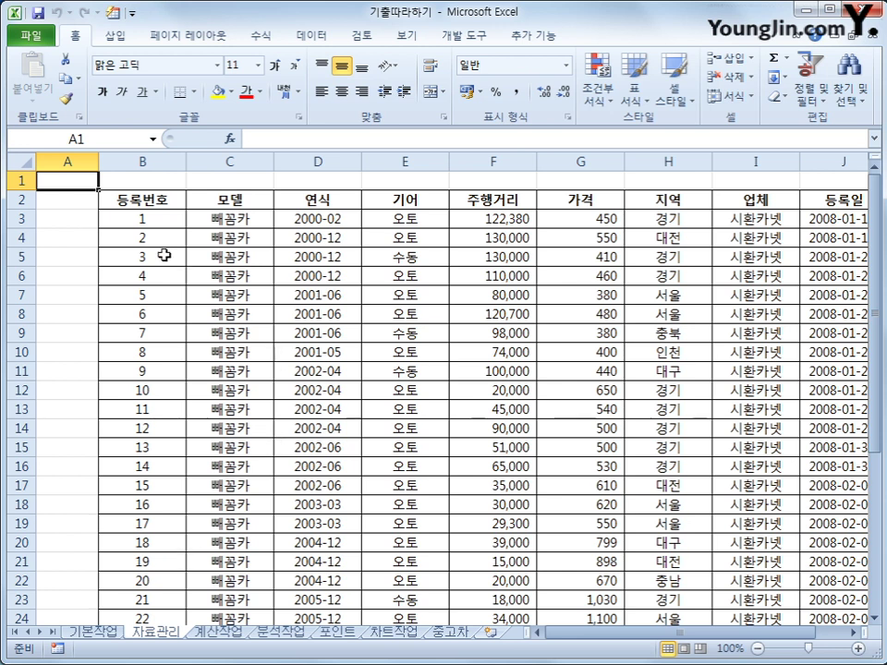
{"action": "scroll", "coordinate": [764, 508], "scroll_direction": "down", "scroll_amount": 6}
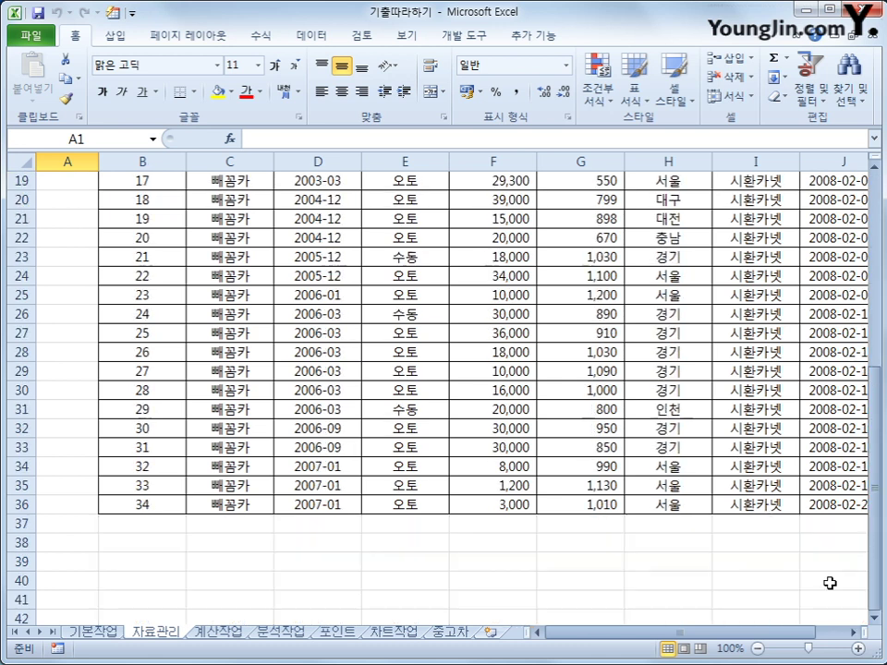
{"action": "left_click", "coordinate": [858, 501]}
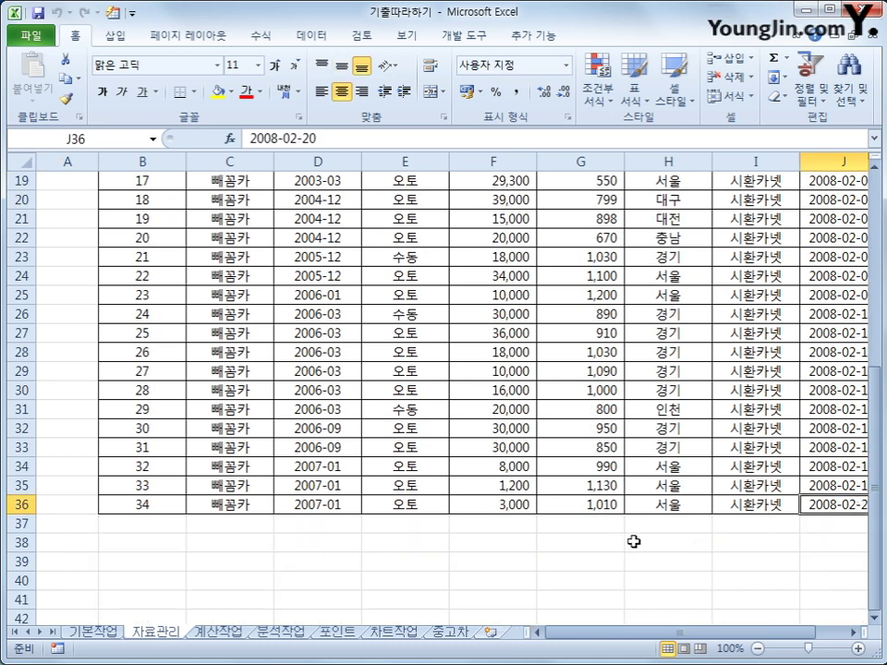
{"action": "scroll", "coordinate": [370, 621], "scroll_direction": "up", "scroll_amount": 6}
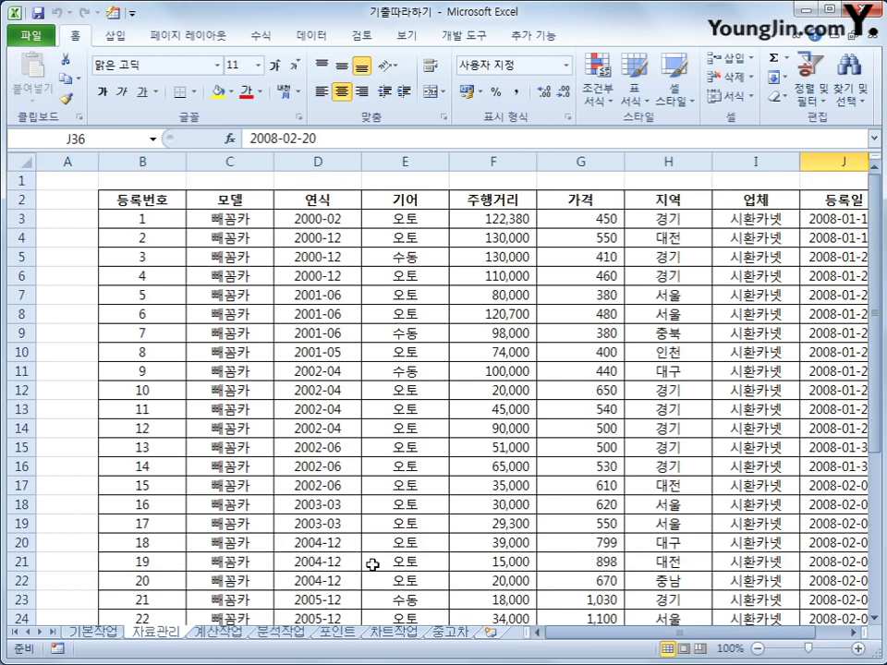
{"action": "mouse_move", "coordinate": [425, 202]}
{"action": "left_mouse_down"}
{"action": "mouse_move", "coordinate": [416, 198]}
{"action": "mouse_move", "coordinate": [420, 212]}
{"action": "left_mouse_up"}
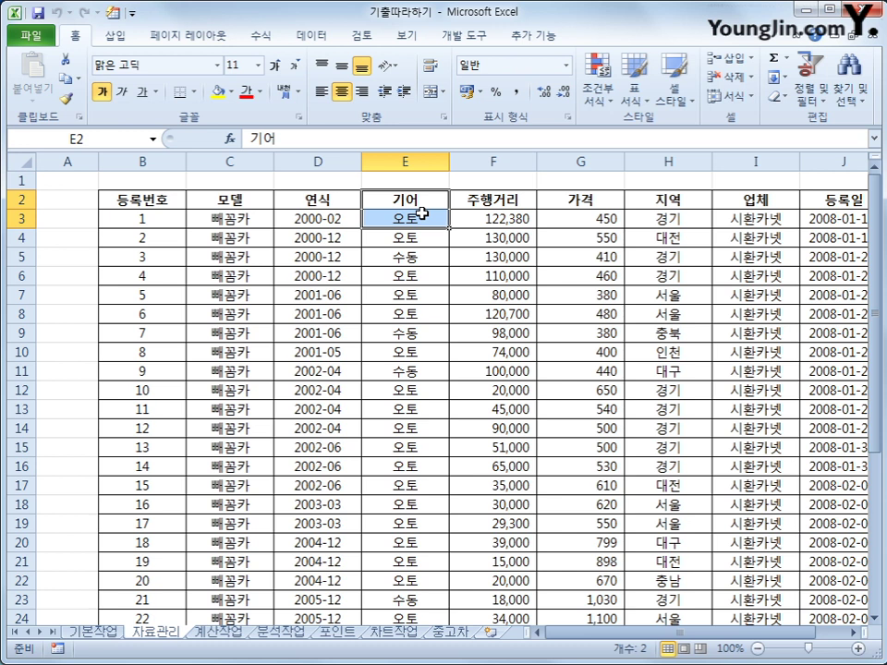
{"action": "key", "text": "ctrl+c"}
{"action": "scroll", "coordinate": [235, 460], "scroll_direction": "down", "scroll_amount": 3}
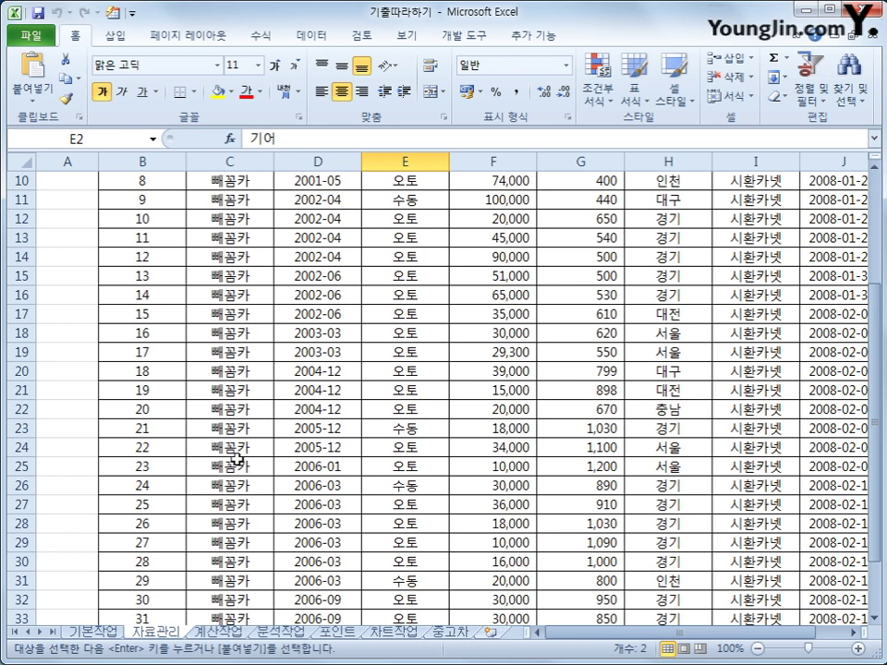
{"action": "scroll", "coordinate": [236, 459], "scroll_direction": "down", "scroll_amount": 4}
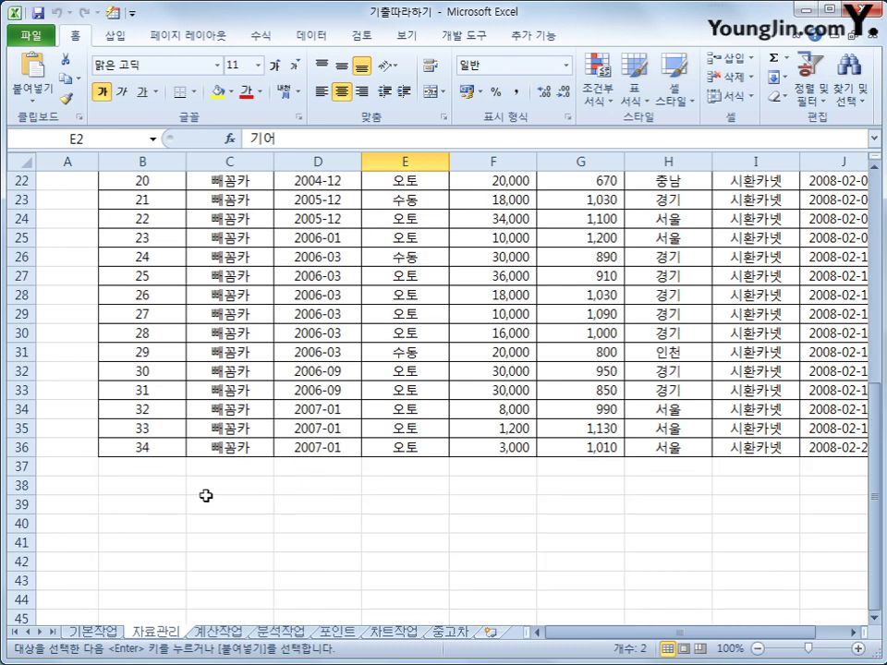
{"action": "left_click", "coordinate": [149, 491]}
{"action": "key", "text": "ctrl+v"}
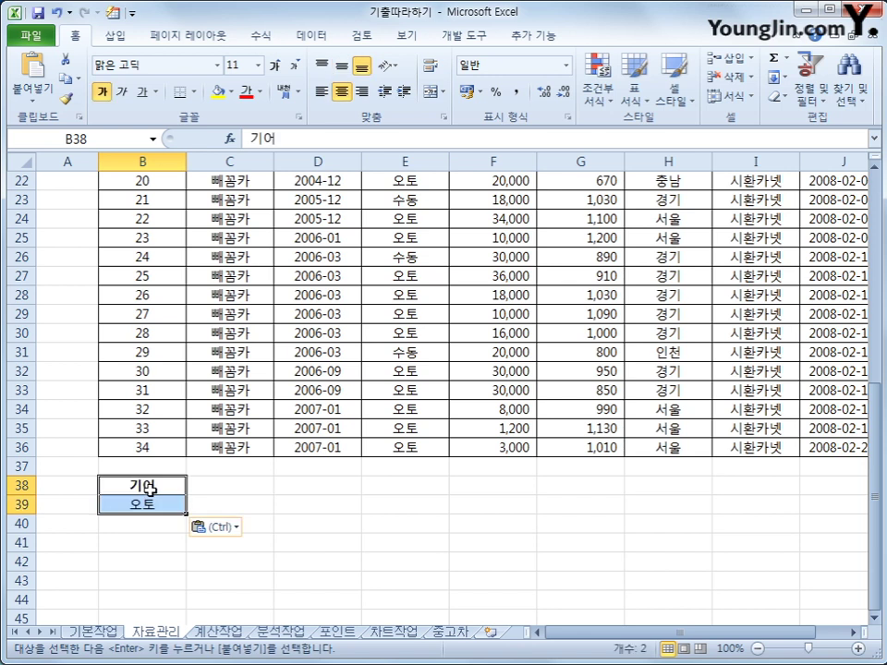
- Put the 주행거리 heading in C38 and the condition <=50000 in C39
{"action": "scroll", "coordinate": [149, 490], "scroll_direction": "up", "scroll_amount": 7}
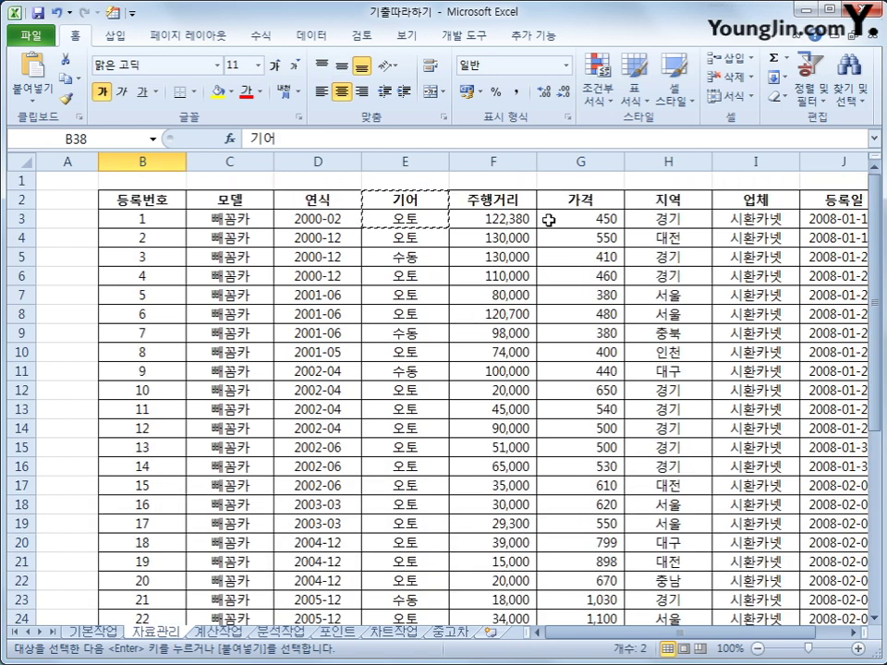
{"action": "left_click", "coordinate": [493, 199]}
{"action": "scroll", "coordinate": [313, 443], "scroll_direction": "down", "scroll_amount": 6}
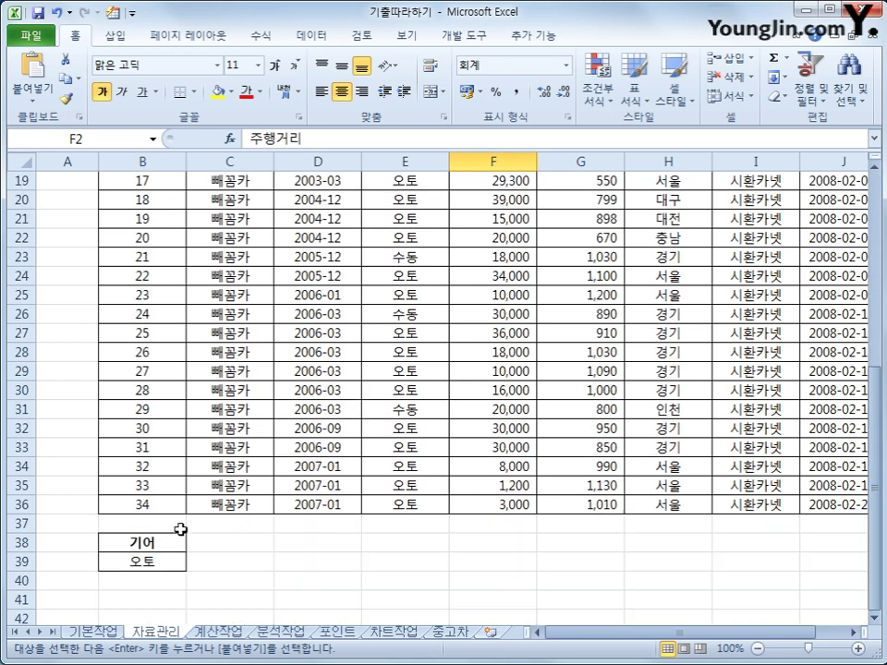
{"action": "left_click", "coordinate": [239, 540]}
{"action": "key", "text": "ctrl+v"}
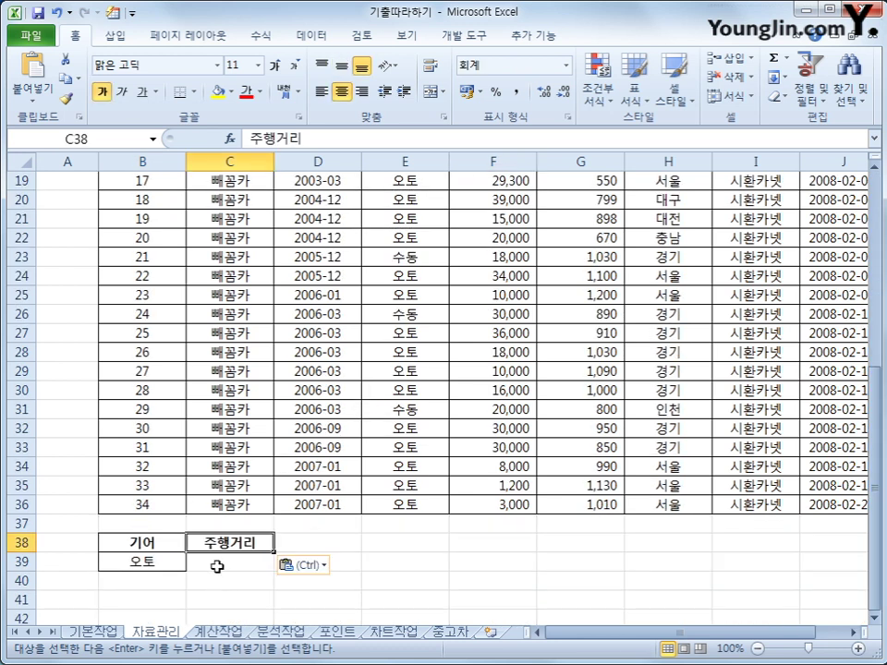
{"action": "left_click", "coordinate": [216, 566]}
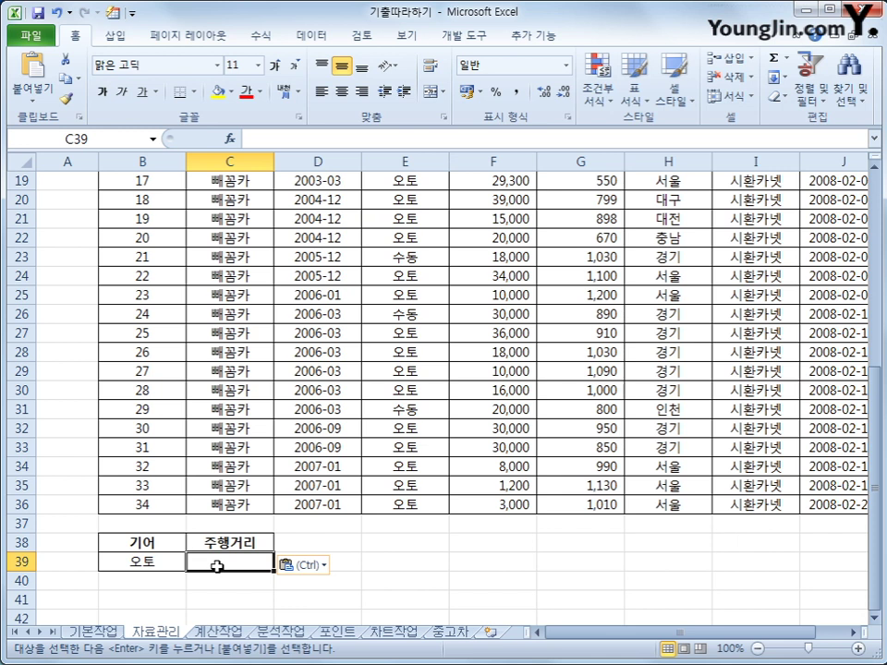
{"action": "type", "text": "<=5"}
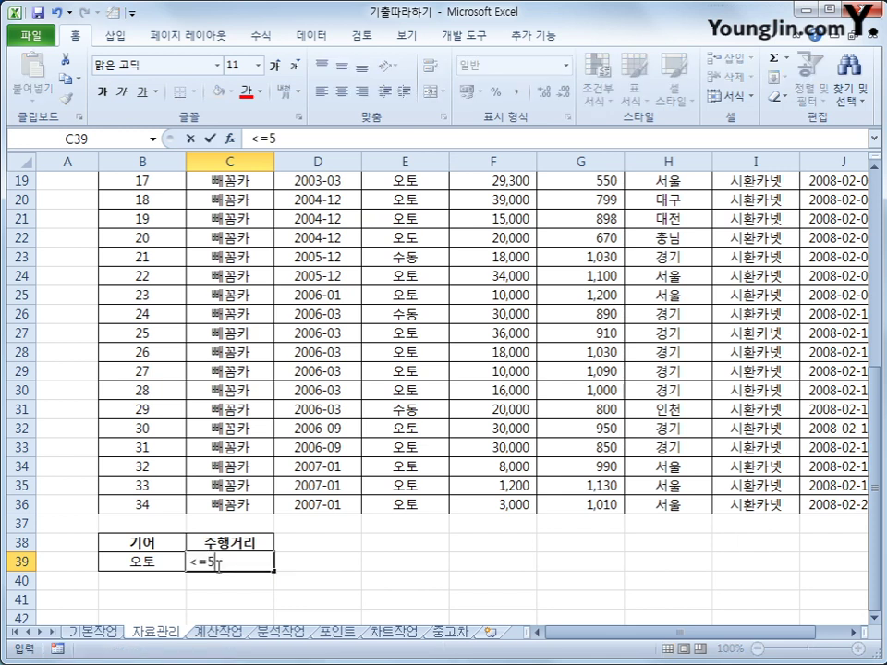
{"action": "type", "text": "0000"}
{"action": "key", "text": "Return"}
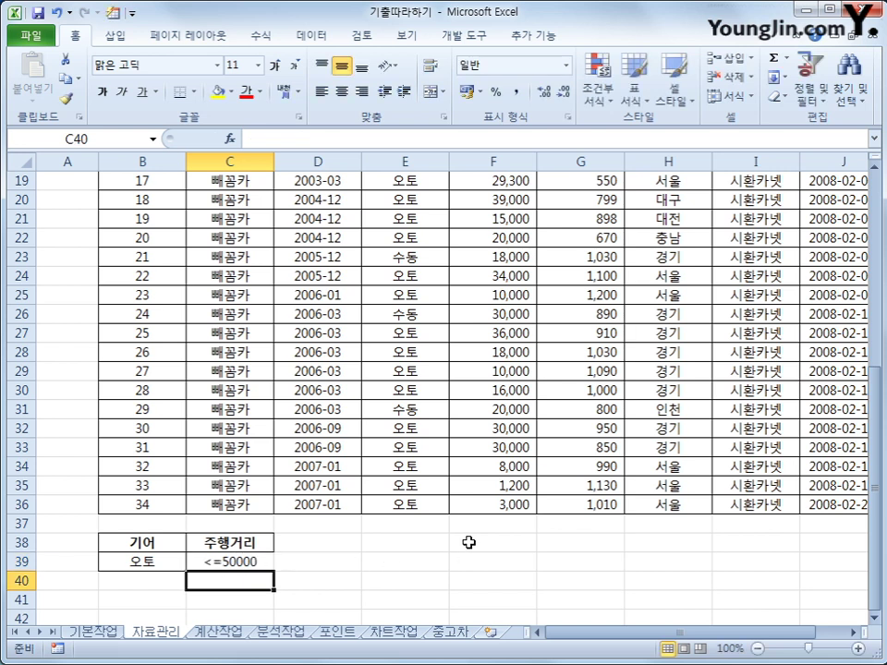
- Add 가격 headings in D38 and E38 with conditions >=800 in D39 and <=1000 in E39
{"action": "scroll", "coordinate": [467, 541], "scroll_direction": "up", "scroll_amount": 6}
{"action": "left_click", "coordinate": [580, 197]}
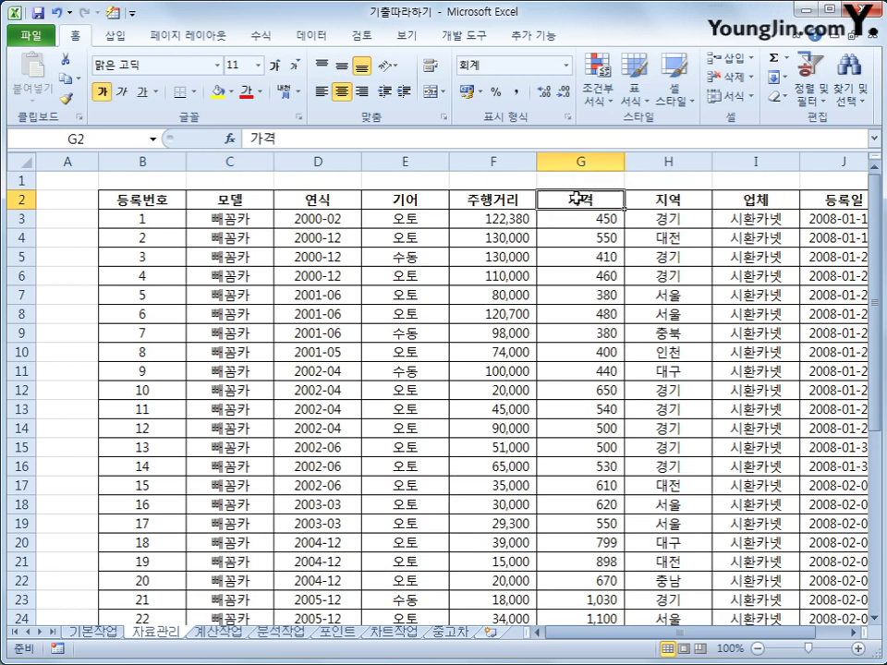
{"action": "key", "text": "ctrl+c"}
{"action": "scroll", "coordinate": [458, 352], "scroll_direction": "down", "scroll_amount": 7}
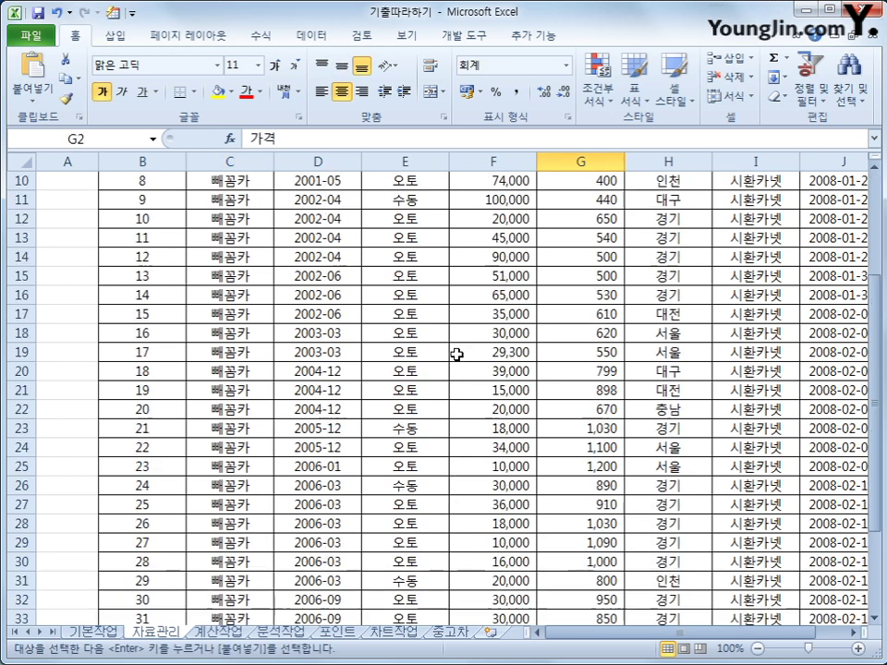
{"action": "left_click", "coordinate": [329, 482]}
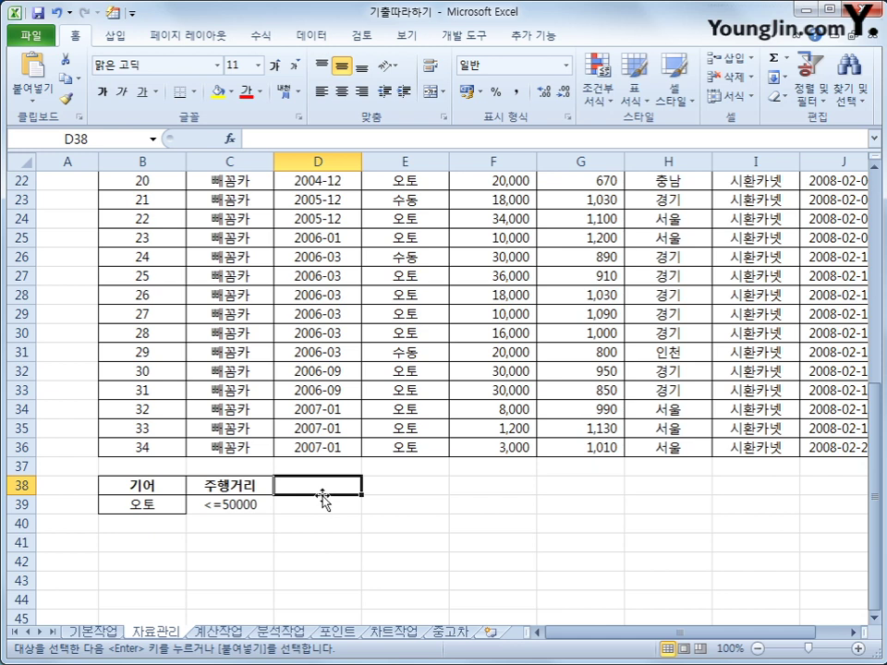
{"action": "key", "text": "ctrl+v"}
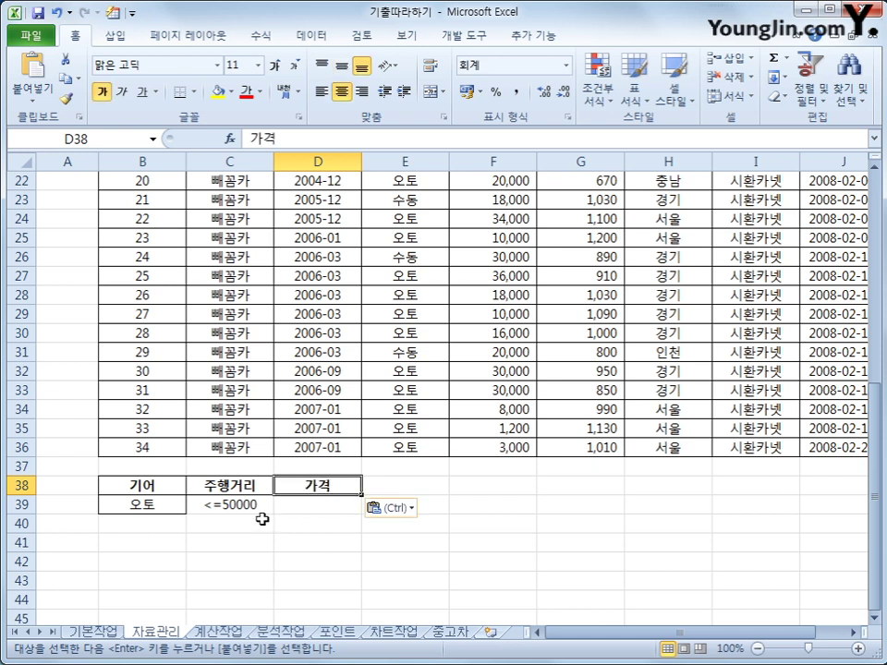
{"action": "left_click", "coordinate": [382, 480]}
{"action": "key", "text": "ctrl+v"}
{"action": "left_click", "coordinate": [325, 502]}
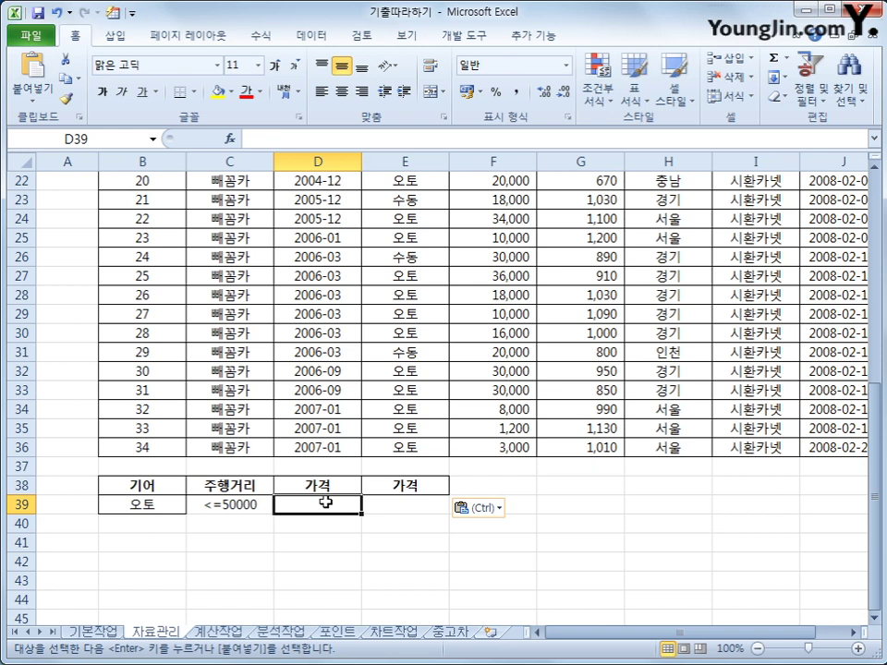
{"action": "type", "text": ">="}
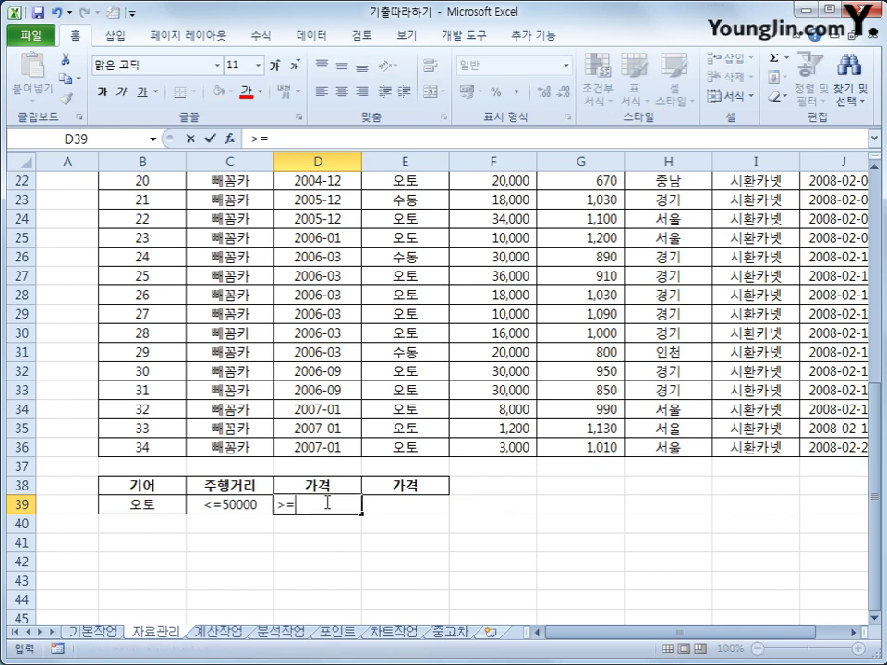
{"action": "type", "text": "800"}
{"action": "key", "text": "Tab"}
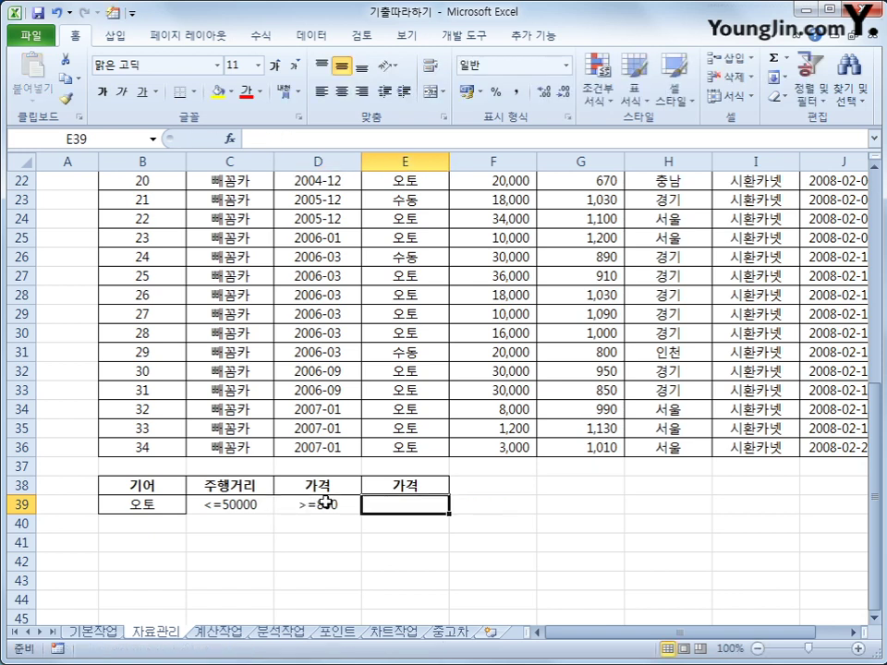
{"action": "type", "text": "<=1"}
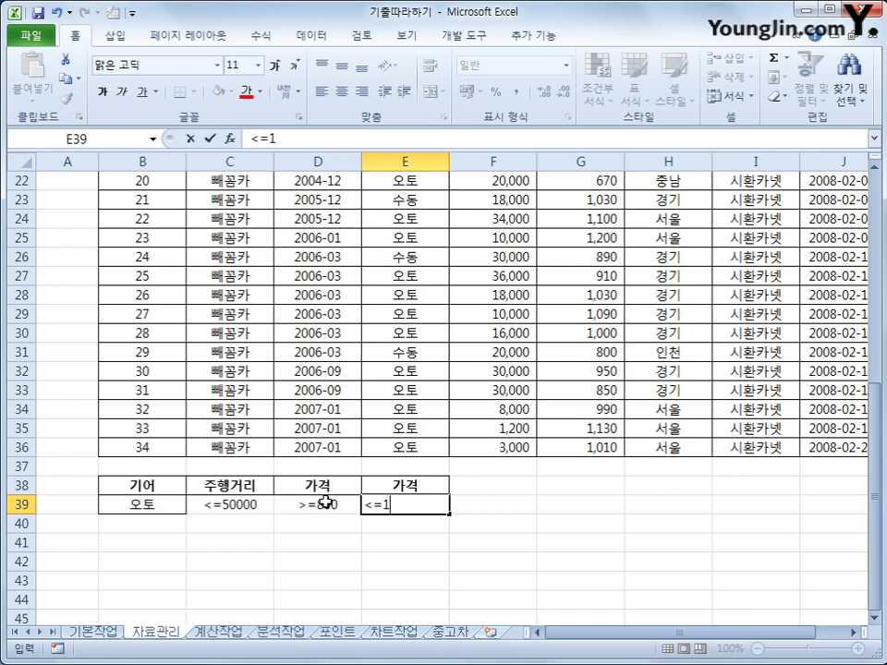
{"action": "type", "text": "000"}
{"action": "key", "text": "Return"}
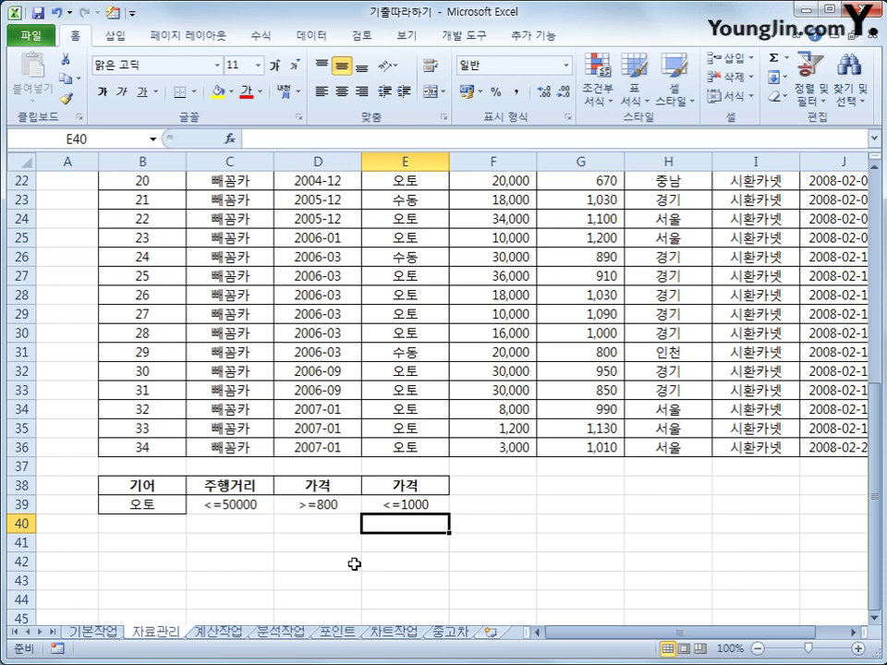
{"action": "left_click_drag", "start_coordinate": [179, 490], "coordinate": [396, 504]}
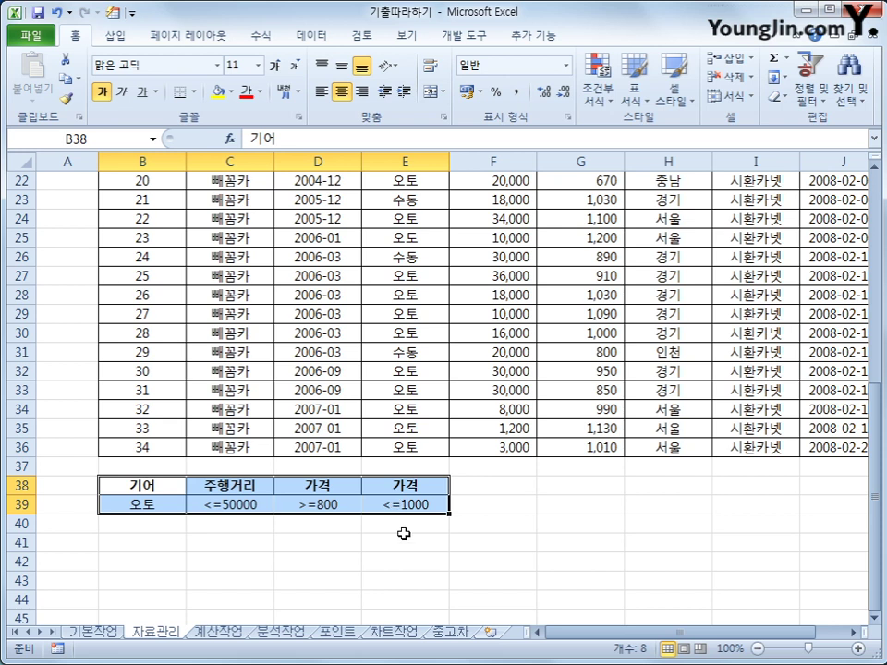
- Copy 지역 and 인천 into F38:F39, then move 인천 down to F40 as an OR row
{"action": "scroll", "coordinate": [403, 534], "scroll_direction": "up", "scroll_amount": 7}
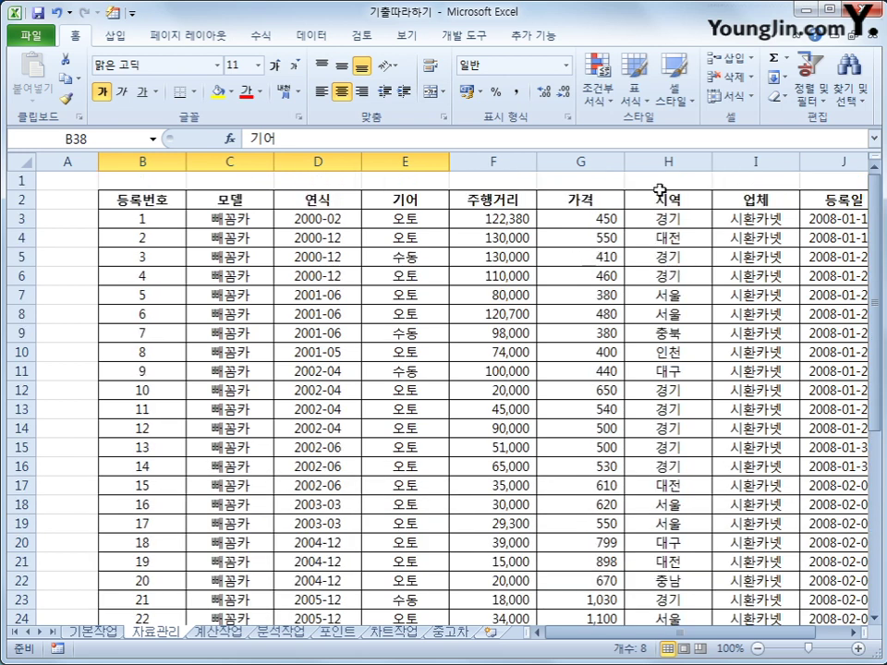
{"action": "left_click", "coordinate": [661, 182]}
{"action": "left_click", "coordinate": [664, 200]}
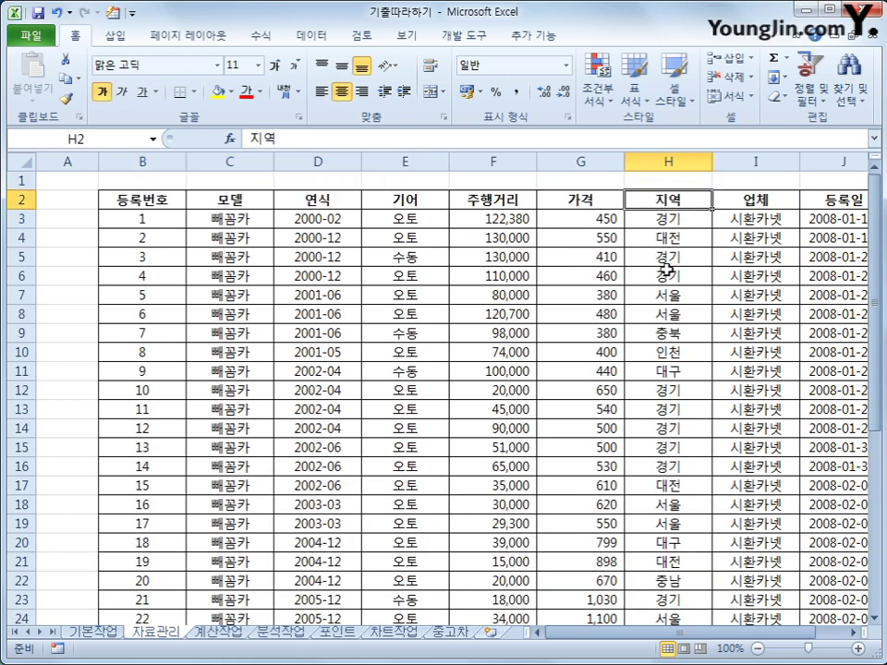
{"action": "left_click", "coordinate": [663, 355], "text": "ctrl"}
{"action": "key", "text": "ctrl+c"}
{"action": "scroll", "coordinate": [499, 475], "scroll_direction": "down", "scroll_amount": 10}
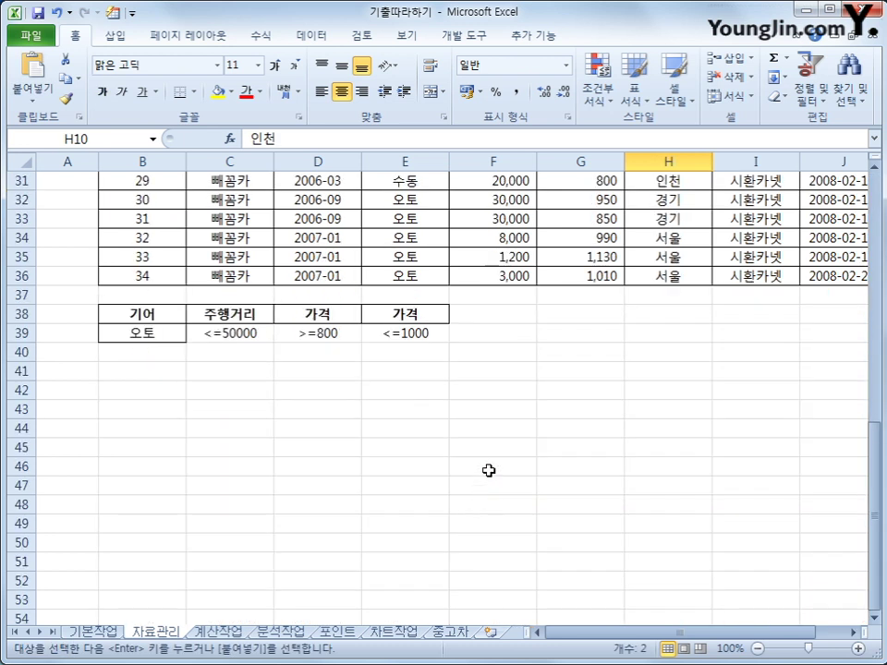
{"action": "left_click", "coordinate": [508, 316]}
{"action": "key", "text": "ctrl+v"}
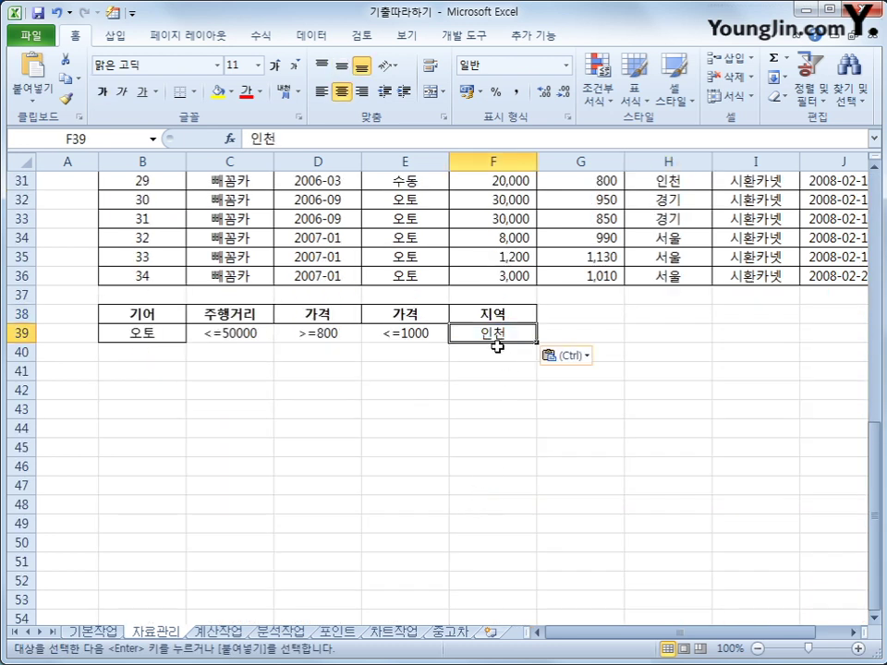
{"action": "mouse_move", "coordinate": [497, 347]}
{"action": "left_mouse_down"}
{"action": "mouse_move", "coordinate": [500, 362]}
{"action": "mouse_move", "coordinate": [497, 353]}
{"action": "left_mouse_up"}
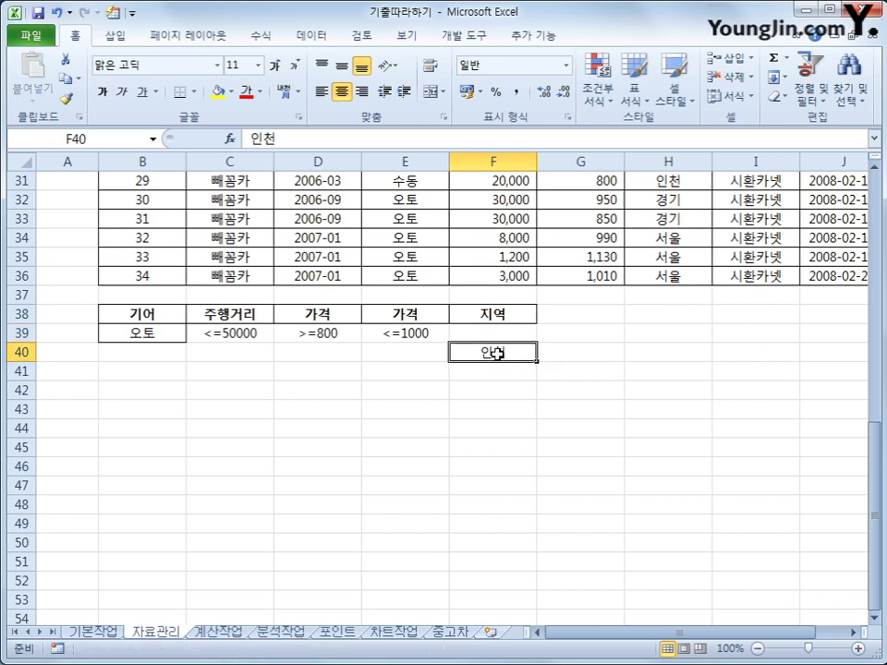
{"action": "left_click_drag", "start_coordinate": [172, 314], "coordinate": [412, 337]}
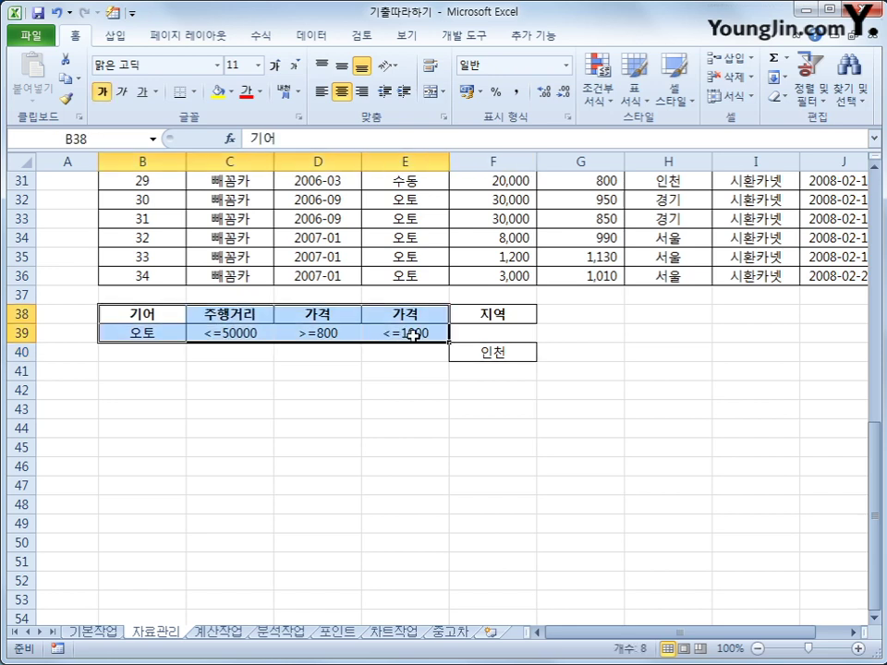
{"action": "left_click", "coordinate": [509, 313]}
{"action": "left_click", "coordinate": [502, 350]}
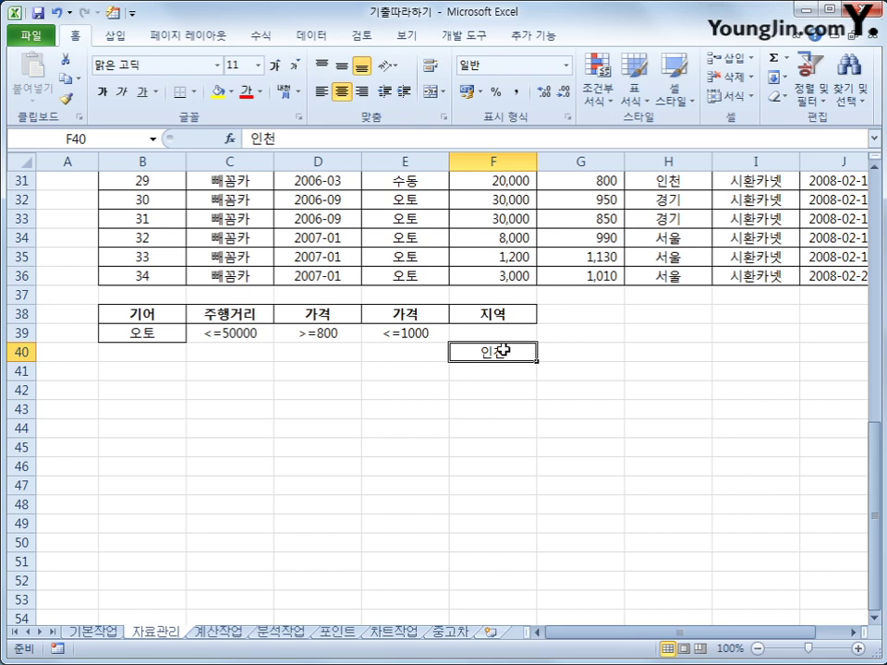
{"action": "scroll", "coordinate": [502, 350], "scroll_direction": "up", "scroll_amount": 10}
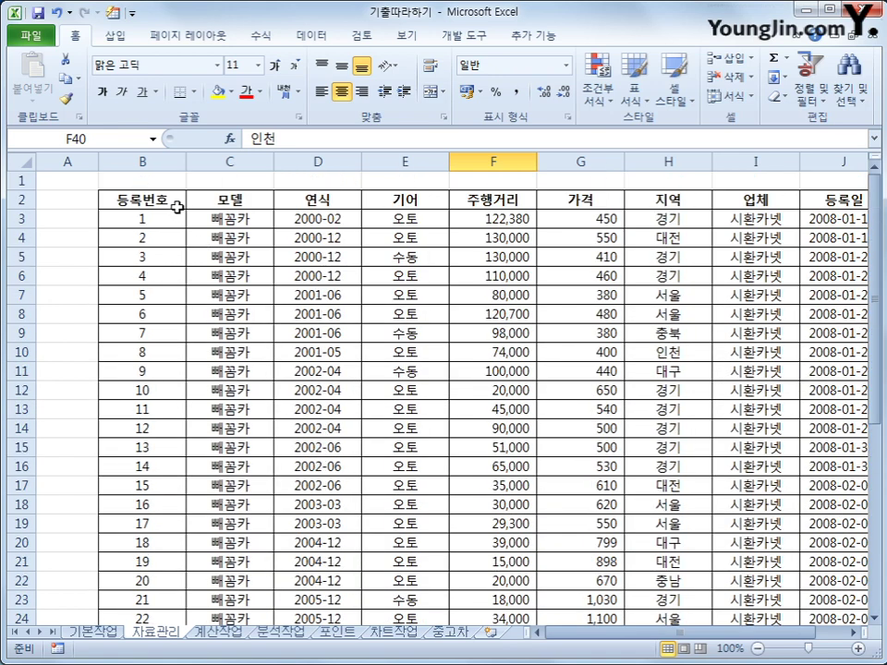
- Copy the row-2 headings 등록번호, 연식, 기어, 주행거리, 가격, 지역 into B45:G45
{"action": "left_click", "coordinate": [179, 205]}
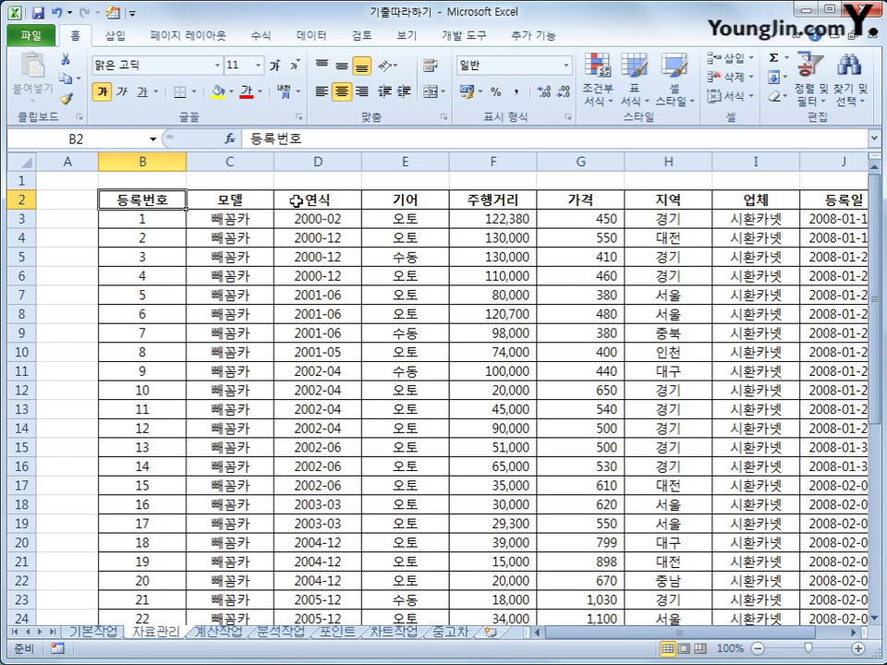
{"action": "left_click", "coordinate": [296, 200], "text": "ctrl"}
{"action": "left_click", "coordinate": [383, 198], "text": "ctrl"}
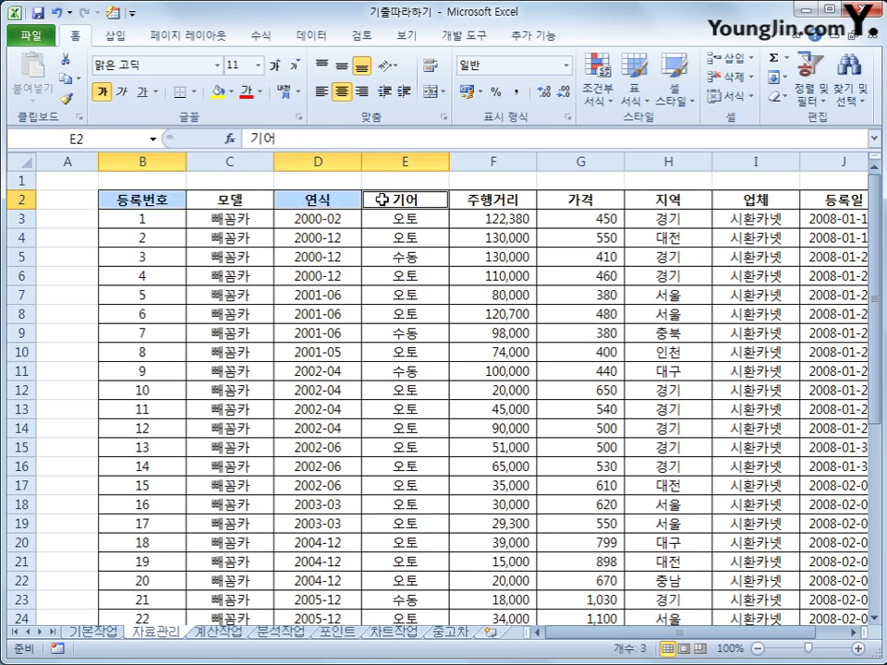
{"action": "left_click", "coordinate": [474, 199], "text": "ctrl"}
{"action": "left_click", "coordinate": [568, 199], "text": "ctrl"}
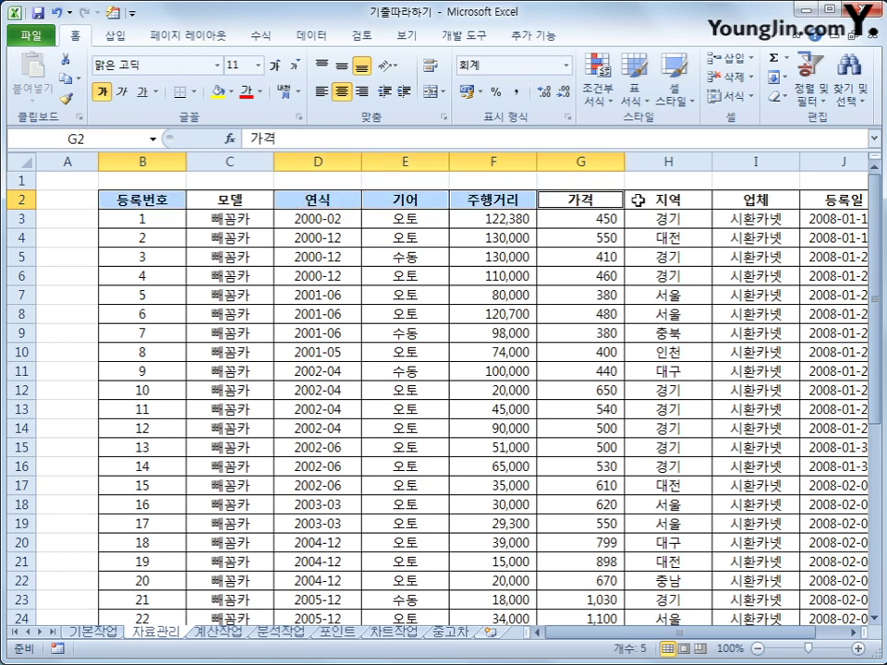
{"action": "left_click", "coordinate": [642, 199], "text": "ctrl"}
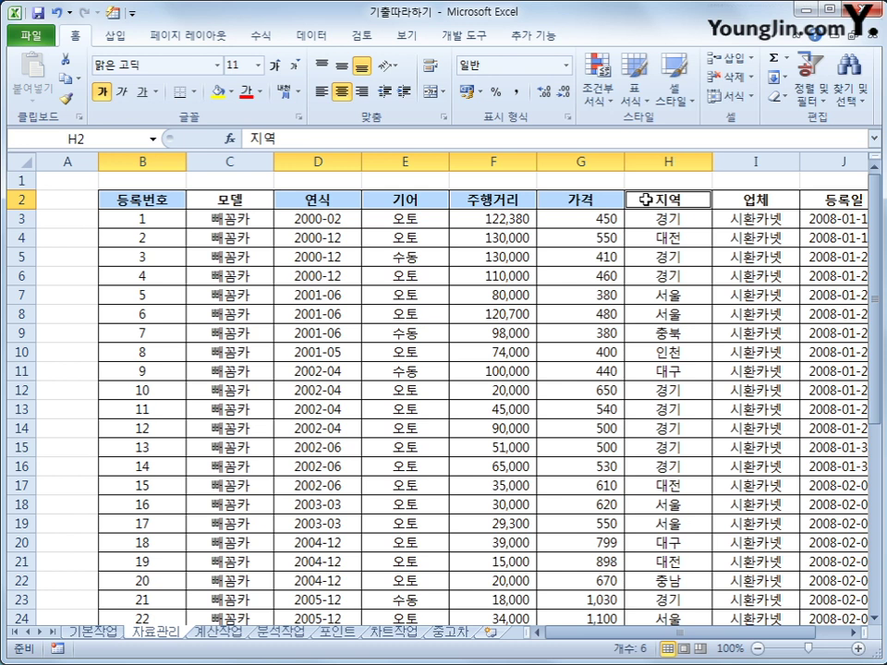
{"action": "key", "text": "ctrl+c"}
{"action": "scroll", "coordinate": [483, 417], "scroll_direction": "down", "scroll_amount": 8}
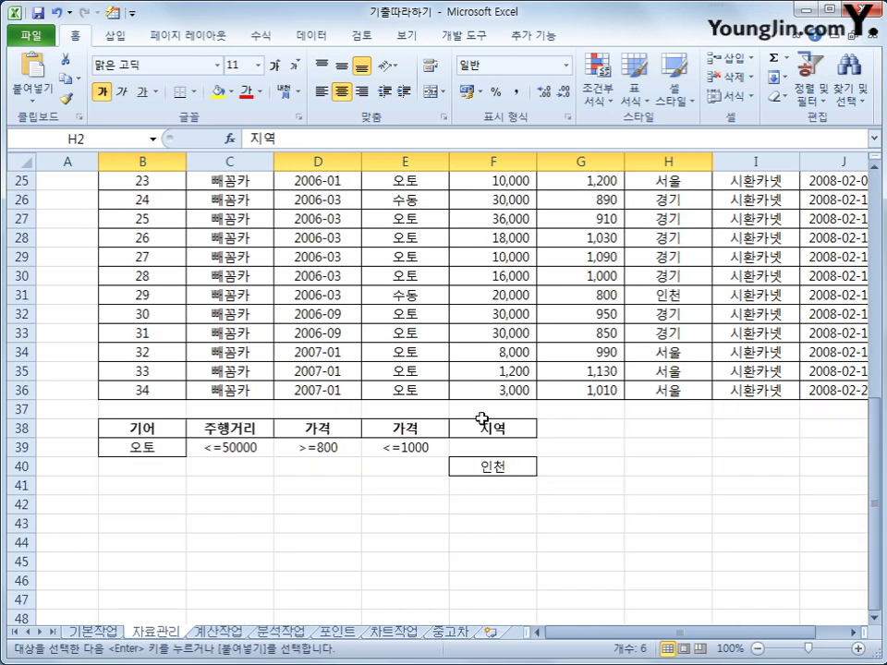
{"action": "left_click", "coordinate": [134, 564]}
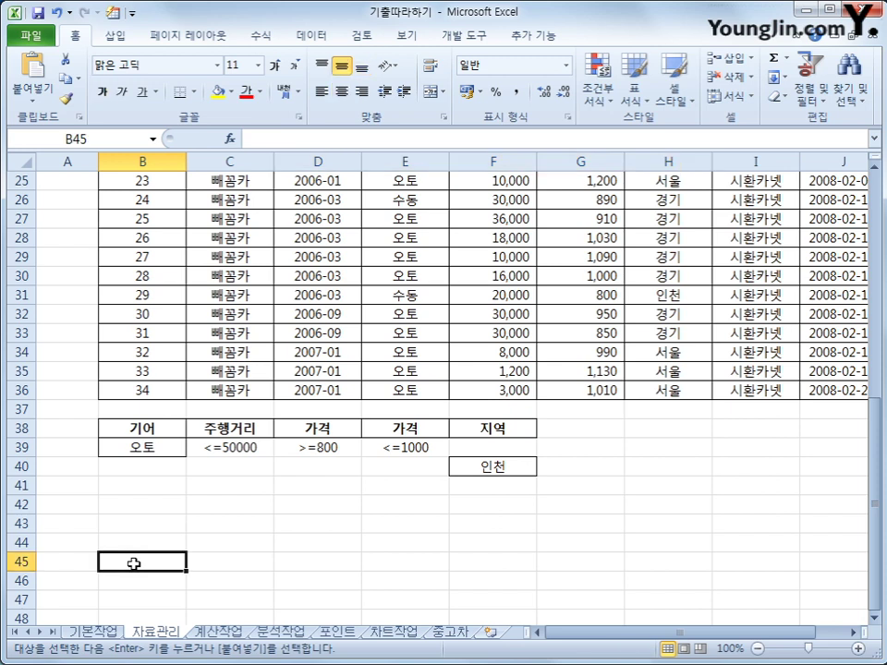
{"action": "key", "text": "ctrl+v"}
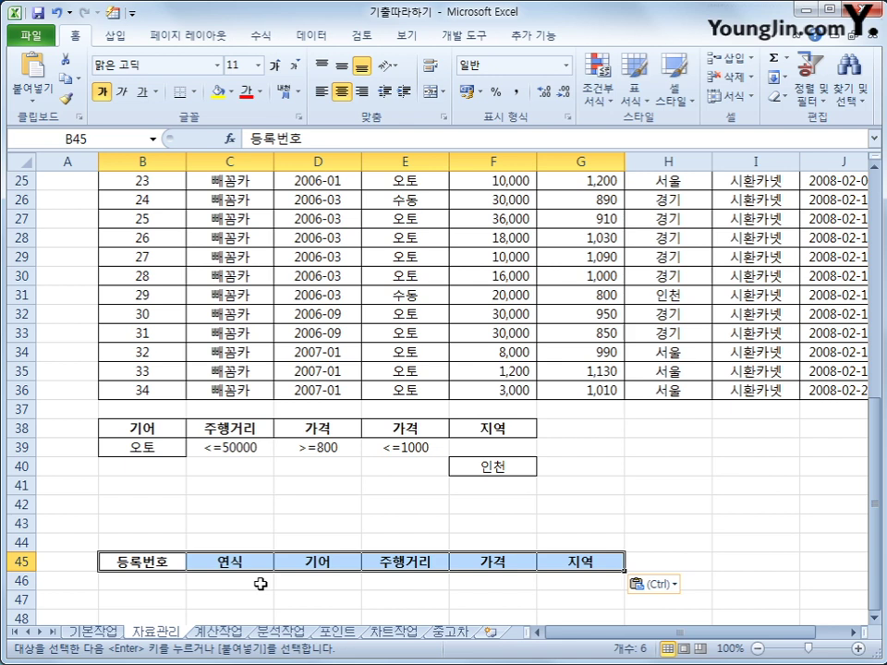
{"action": "scroll", "coordinate": [278, 305], "scroll_direction": "up", "scroll_amount": 5}
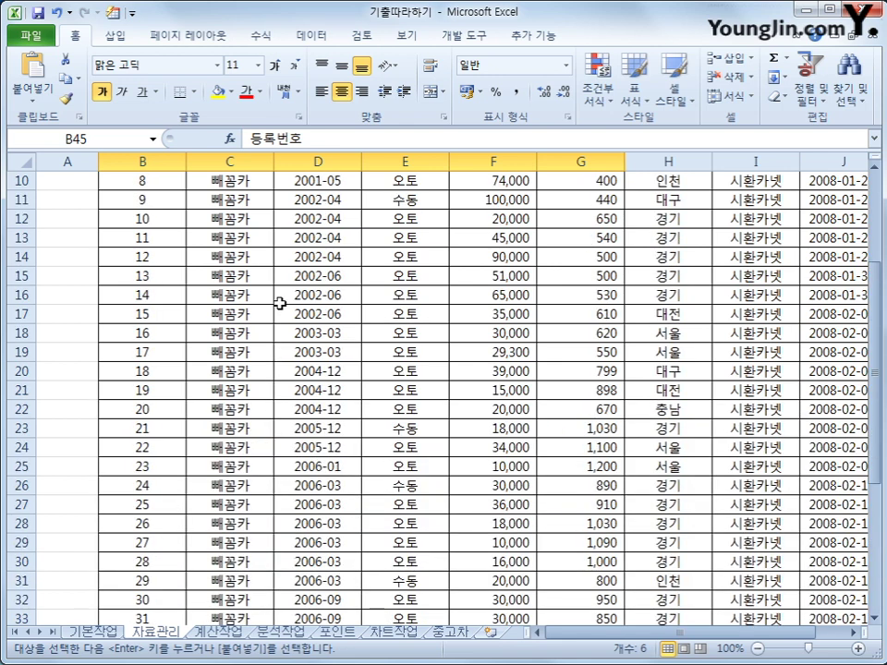
{"action": "scroll", "coordinate": [279, 268], "scroll_direction": "up", "scroll_amount": 1}
{"action": "left_click", "coordinate": [279, 271]}
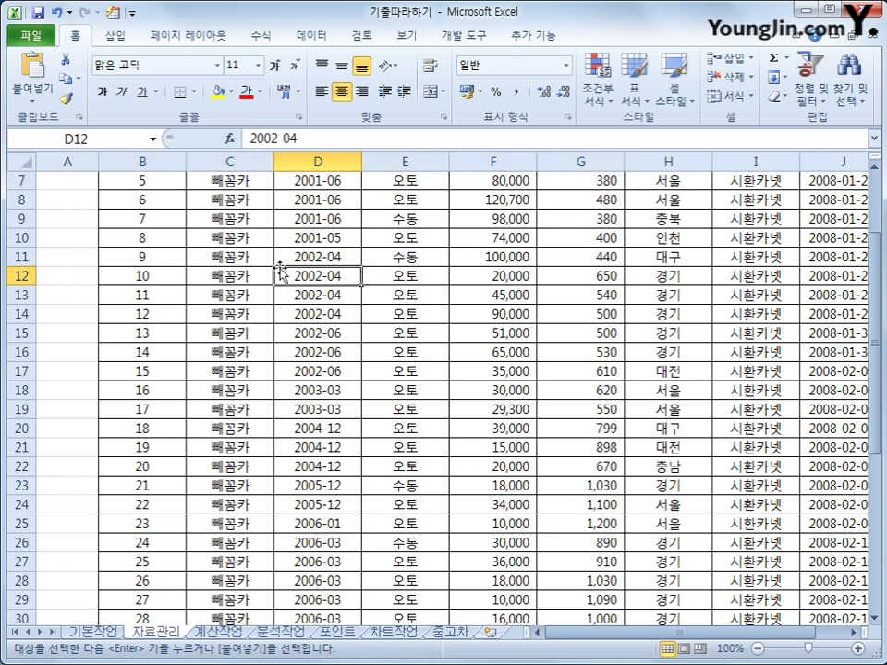
- Run Advanced Filter on $B$2:$J$36 with criteria $B$38:$F$40, copying results to $B$45:$G$45
{"action": "left_click", "coordinate": [321, 38]}
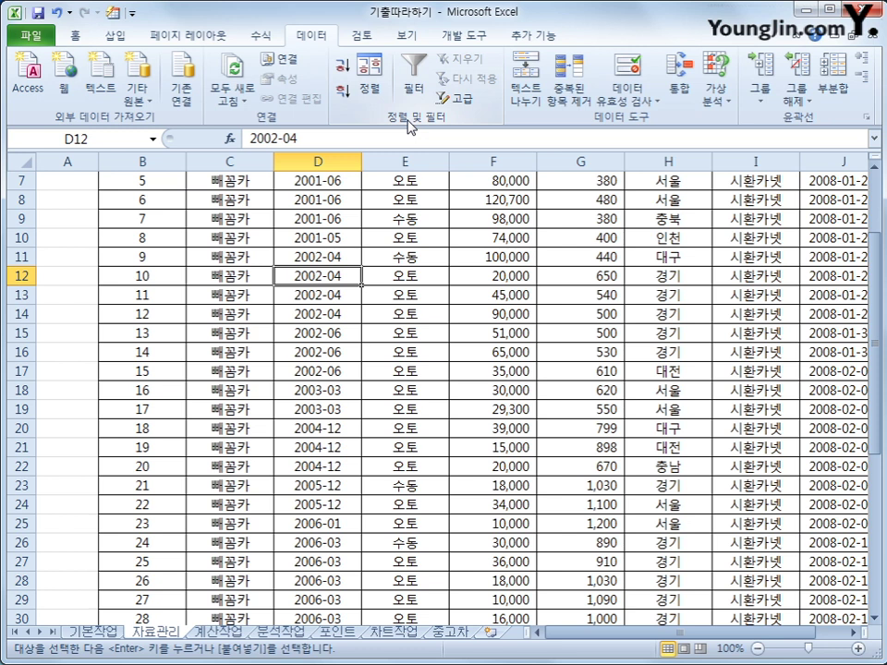
{"action": "left_click", "coordinate": [459, 98]}
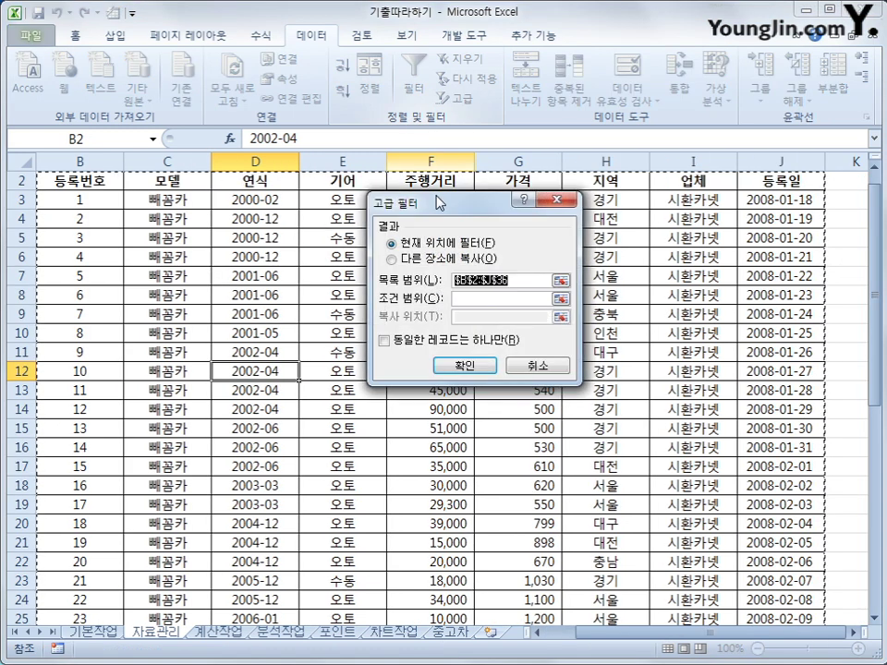
{"action": "left_click", "coordinate": [482, 299]}
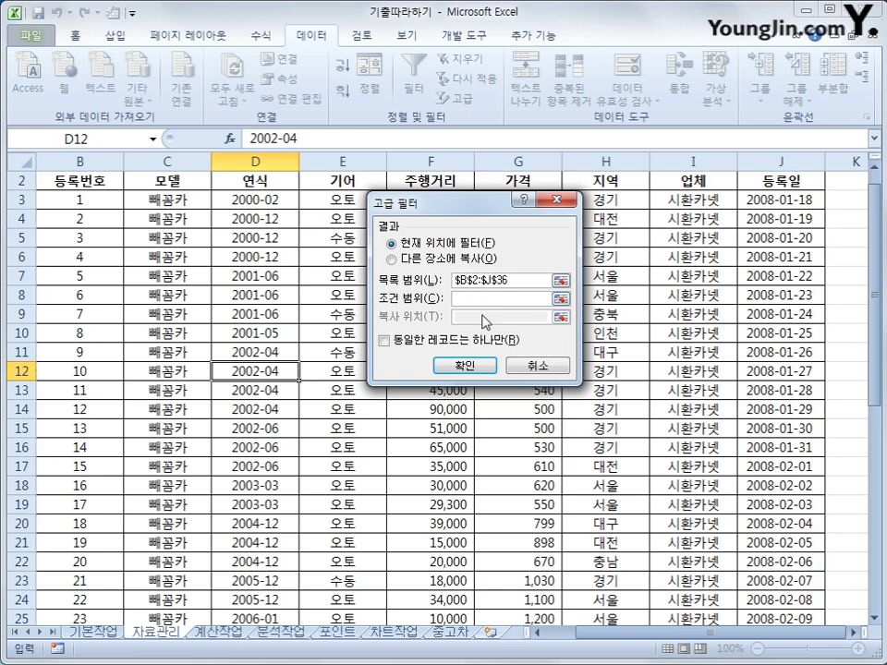
{"action": "scroll", "coordinate": [422, 382], "scroll_direction": "down", "scroll_amount": 8}
{"action": "left_click_drag", "start_coordinate": [65, 409], "coordinate": [392, 445]}
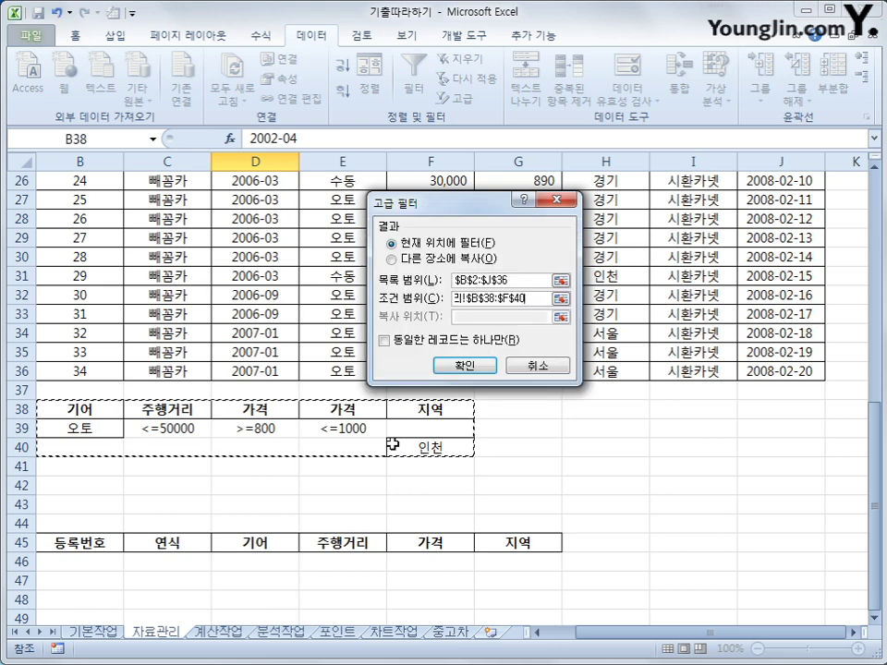
{"action": "left_click", "coordinate": [406, 260]}
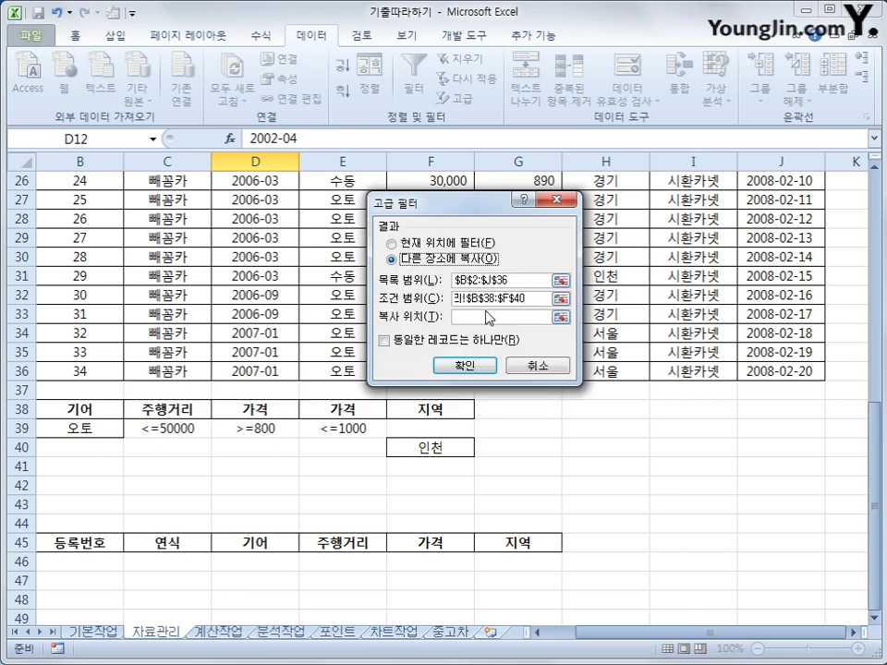
{"action": "left_click", "coordinate": [83, 548]}
{"action": "left_click_drag", "start_coordinate": [83, 548], "coordinate": [497, 544]}
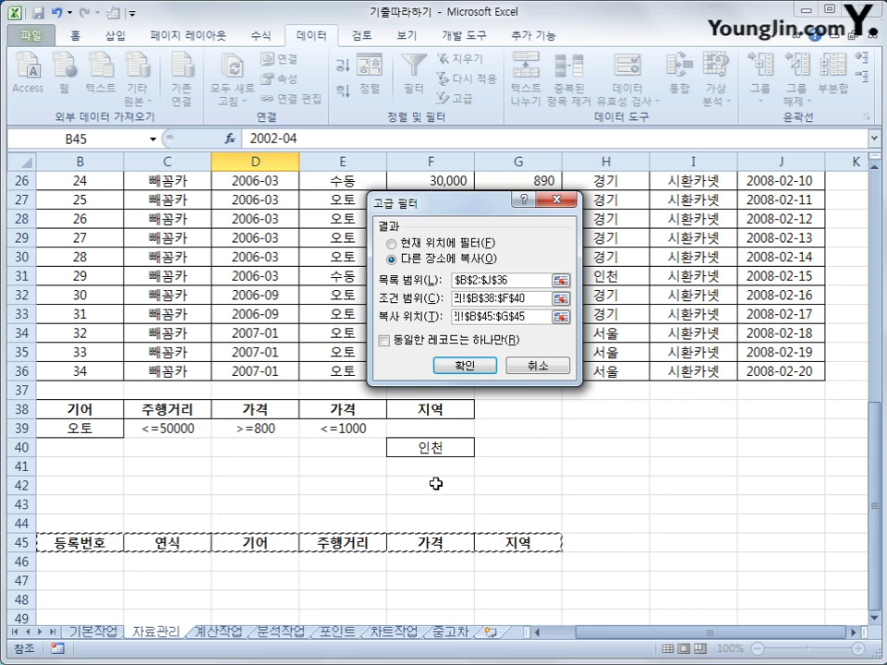
{"action": "left_click", "coordinate": [466, 367]}
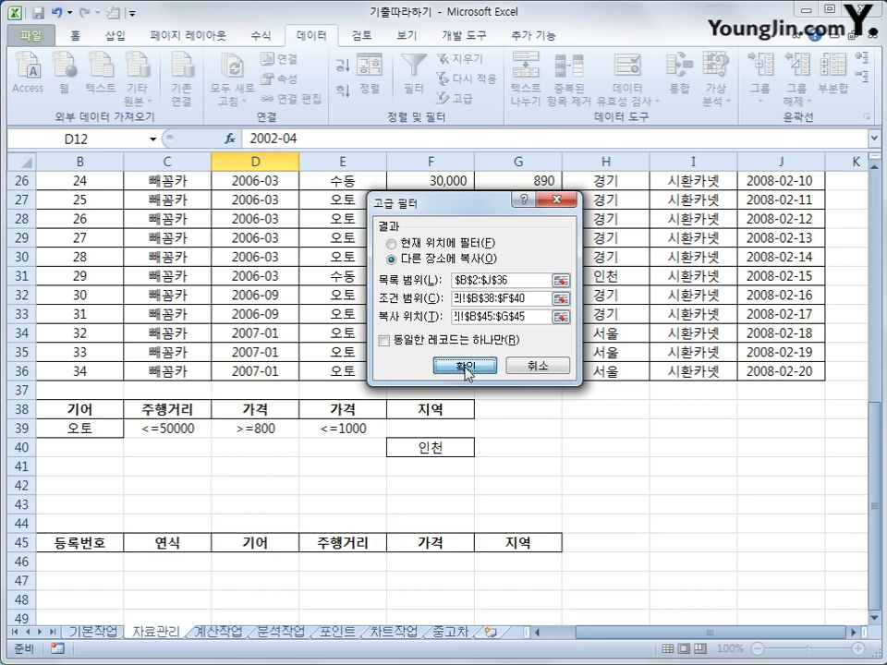
{"action": "scroll", "coordinate": [415, 502], "scroll_direction": "down", "scroll_amount": 9}
{"action": "scroll", "coordinate": [412, 503], "scroll_direction": "up", "scroll_amount": 2}
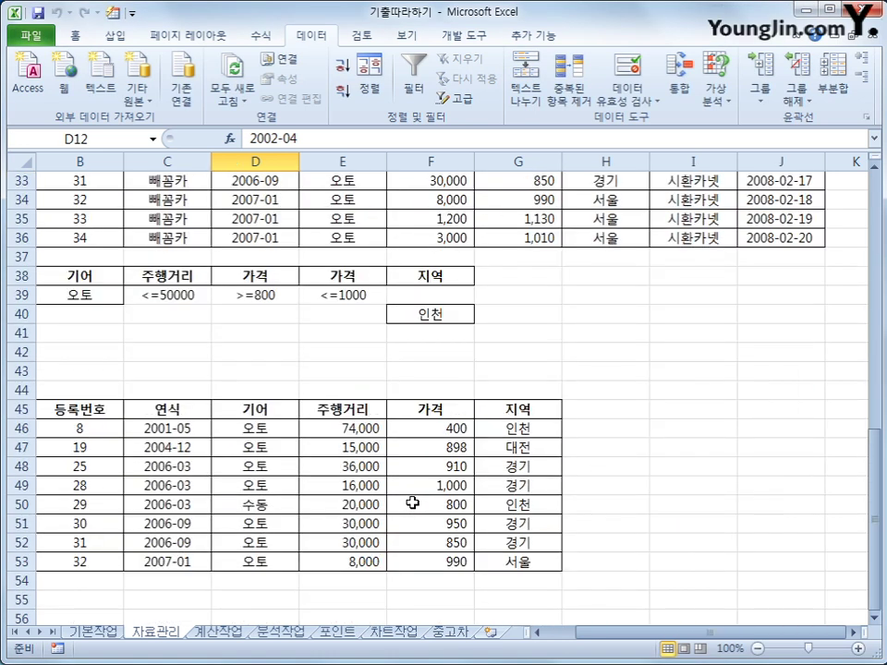
{"action": "left_click_drag", "start_coordinate": [101, 277], "coordinate": [366, 295]}
{"action": "left_click", "coordinate": [510, 423]}
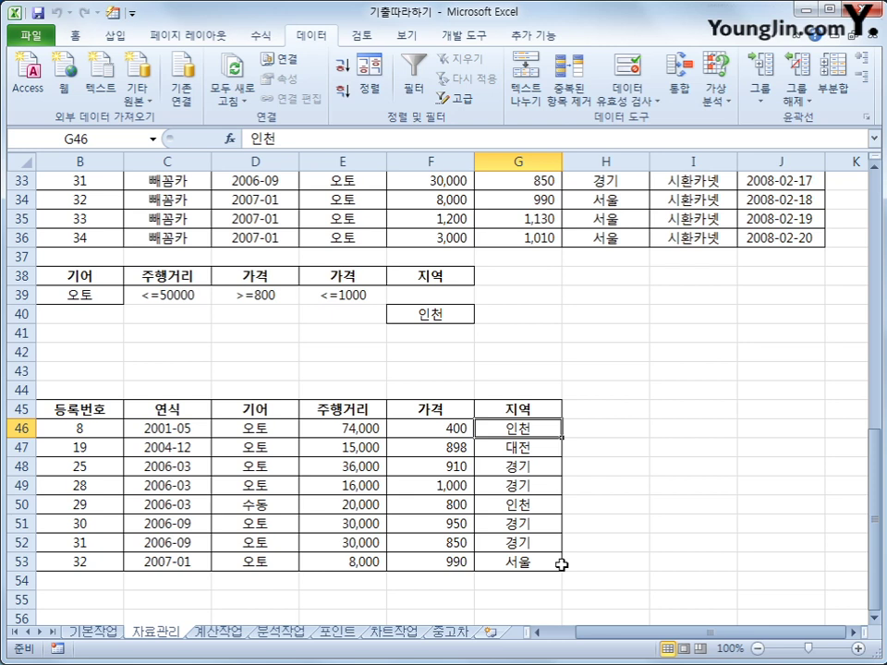
- Select B3:J36 and start a conditional formatting New Rule using a formula to determine formatting
{"action": "scroll", "coordinate": [559, 563], "scroll_direction": "up", "scroll_amount": 8}
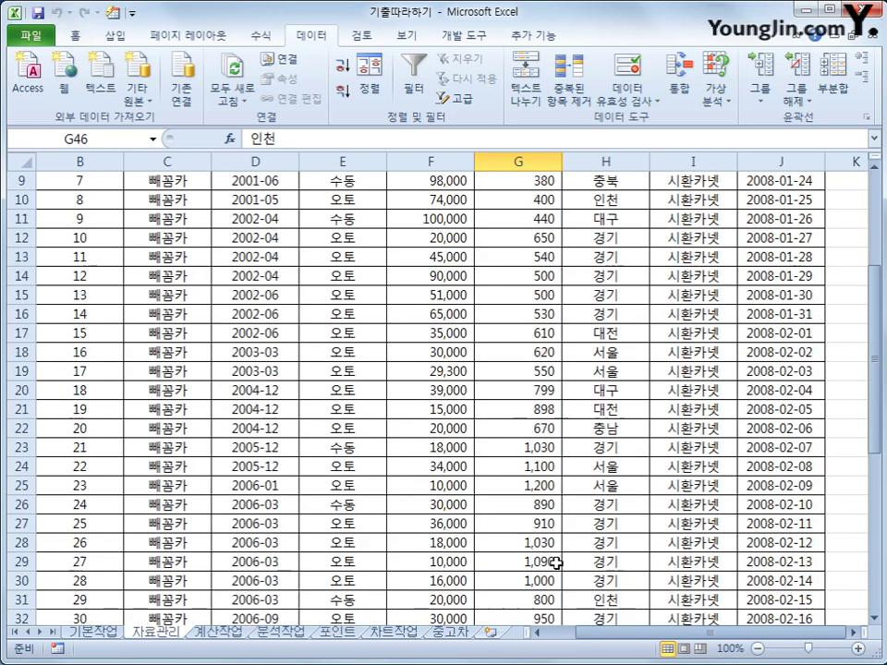
{"action": "scroll", "coordinate": [558, 563], "scroll_direction": "up", "scroll_amount": 3}
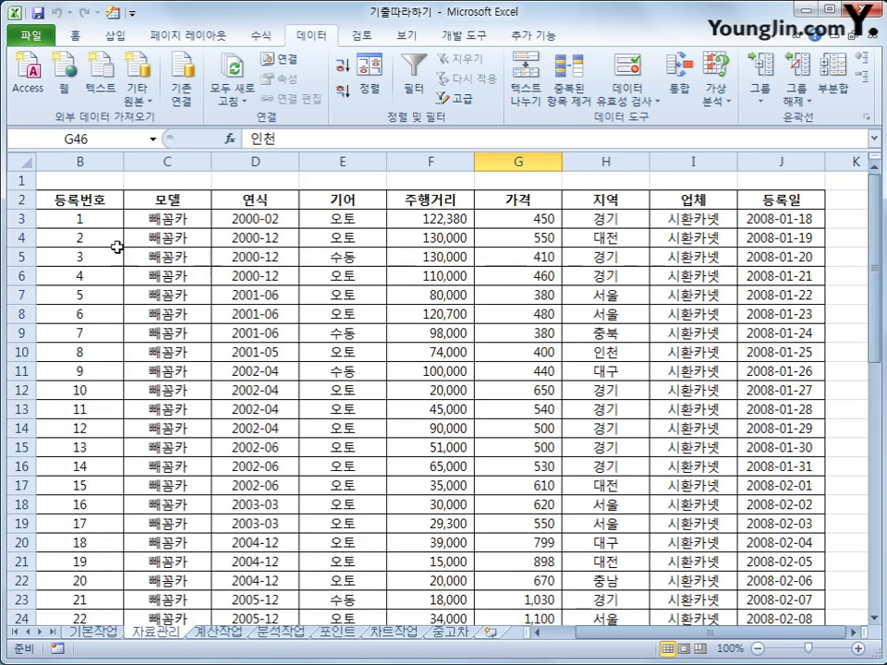
{"action": "left_click", "coordinate": [85, 222]}
{"action": "left_click_drag", "start_coordinate": [85, 225], "coordinate": [781, 570]}
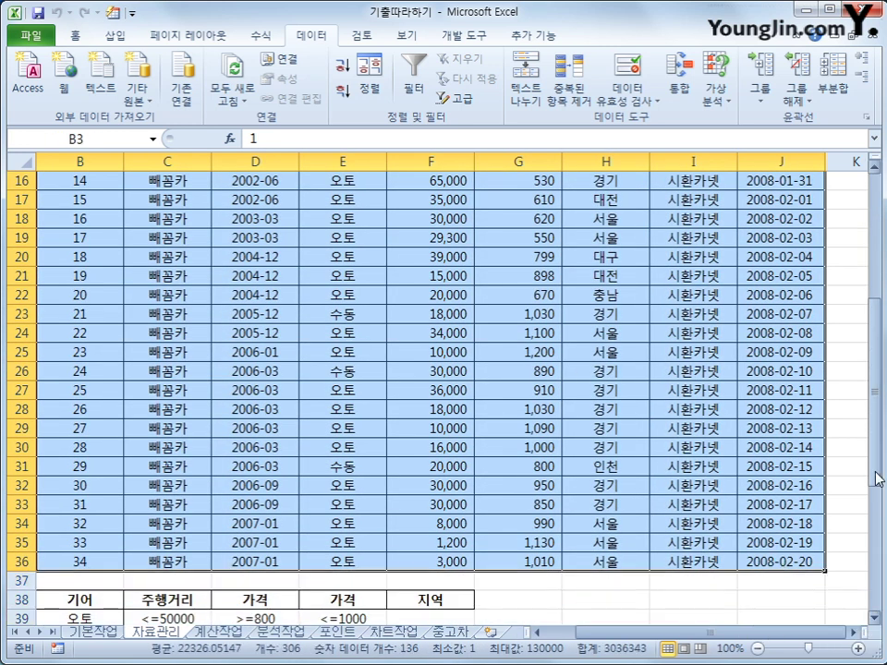
{"action": "left_click_drag", "start_coordinate": [877, 475], "coordinate": [857, 316]}
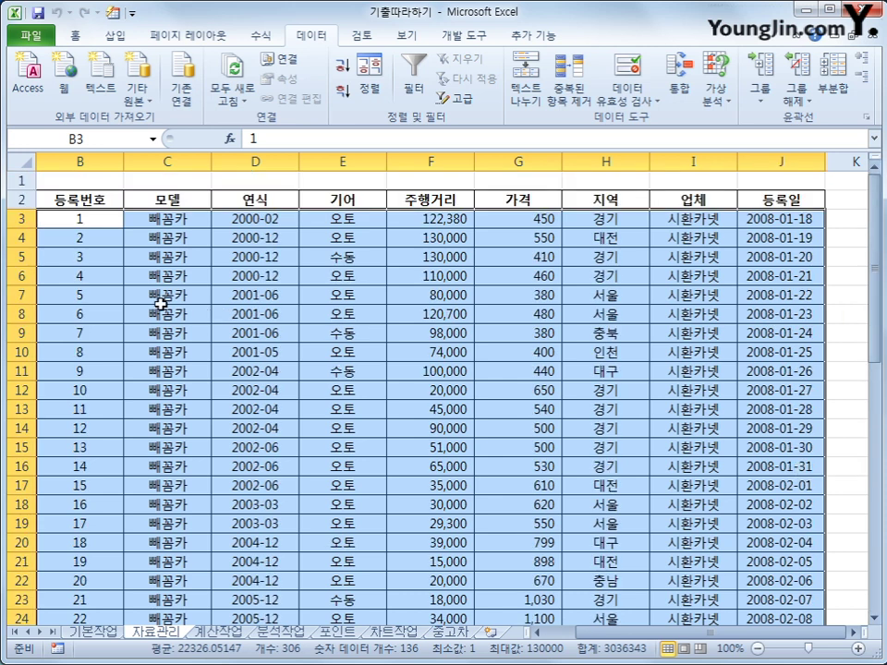
{"action": "left_click", "coordinate": [71, 36]}
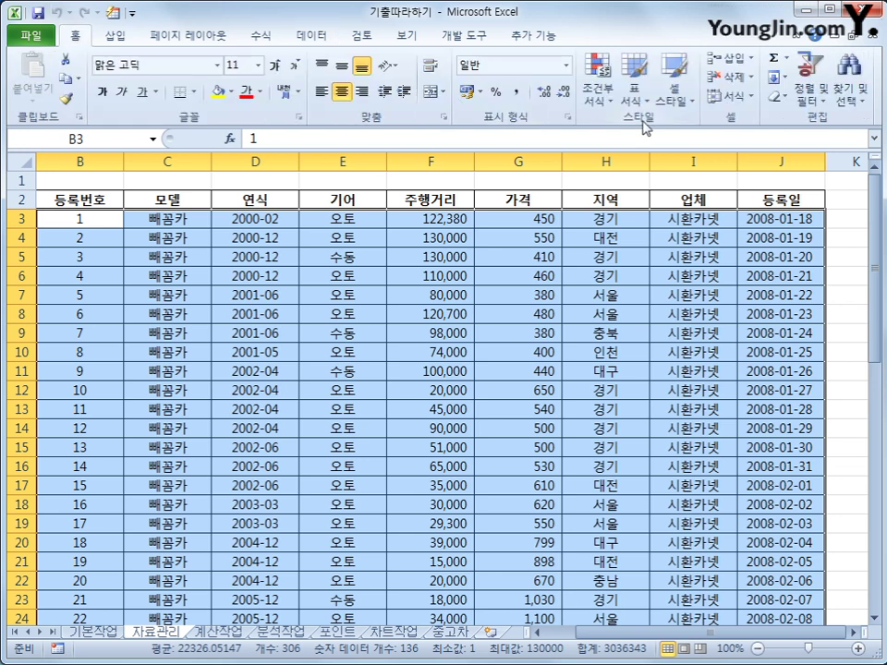
{"action": "left_click", "coordinate": [601, 96]}
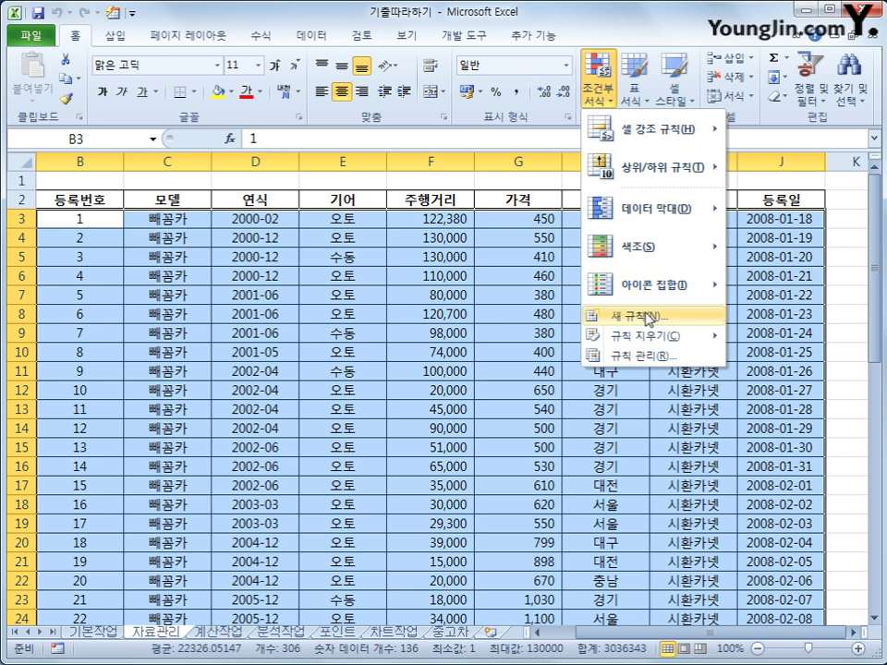
{"action": "left_click", "coordinate": [650, 317]}
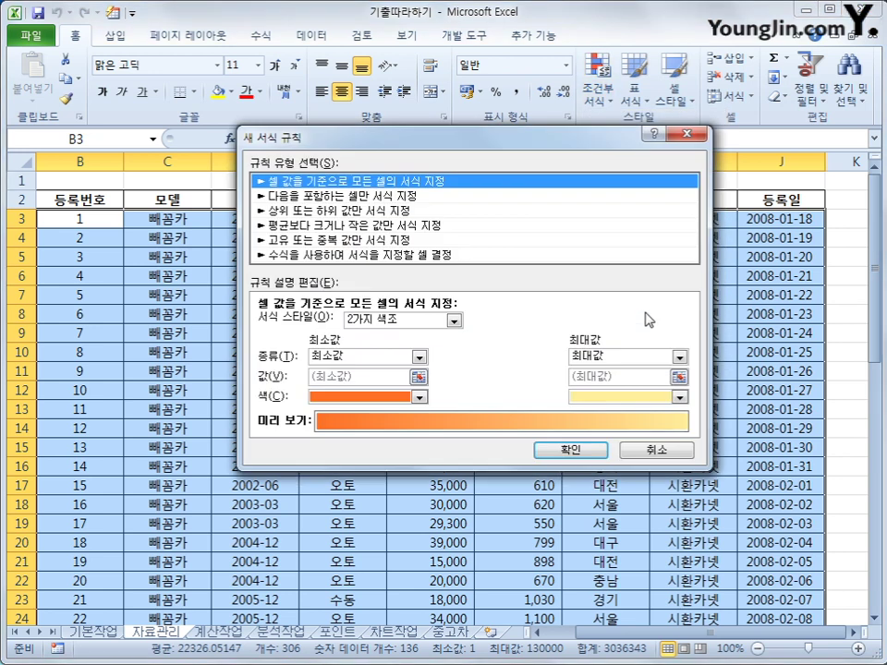
{"action": "left_click", "coordinate": [445, 254]}
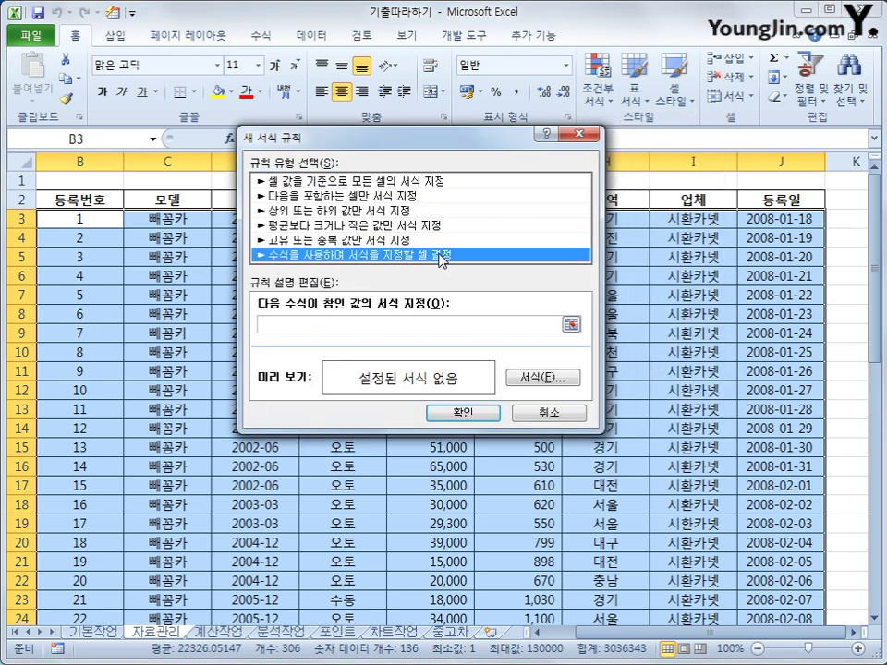
{"action": "left_click", "coordinate": [394, 325]}
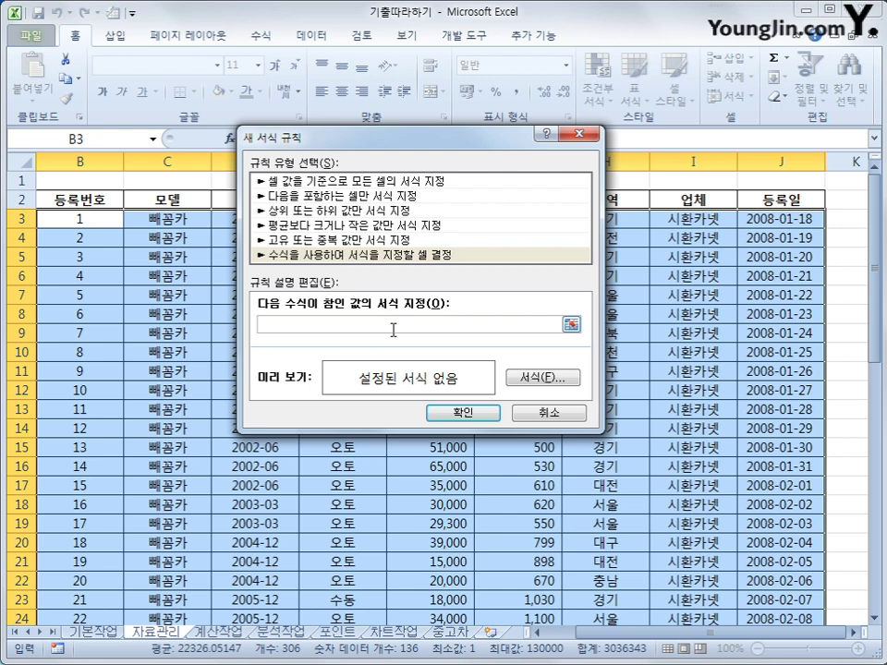
- Begin the rule formula as =or(left($D3 with a column-locked reference to D3
{"action": "type", "text": "=or(left("}
{"action": "left_click_drag", "start_coordinate": [342, 134], "coordinate": [475, 278]}
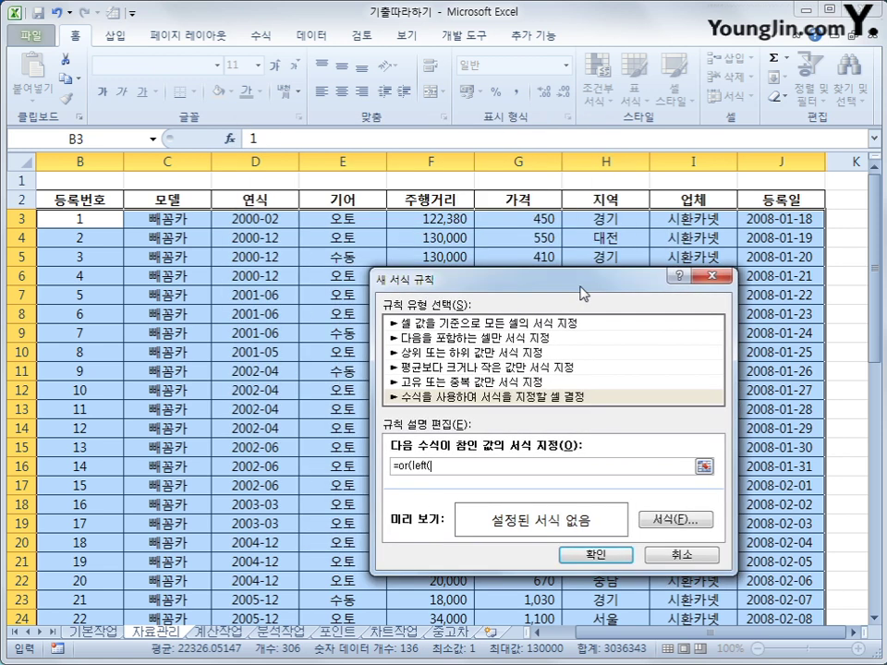
{"action": "left_click", "coordinate": [244, 219]}
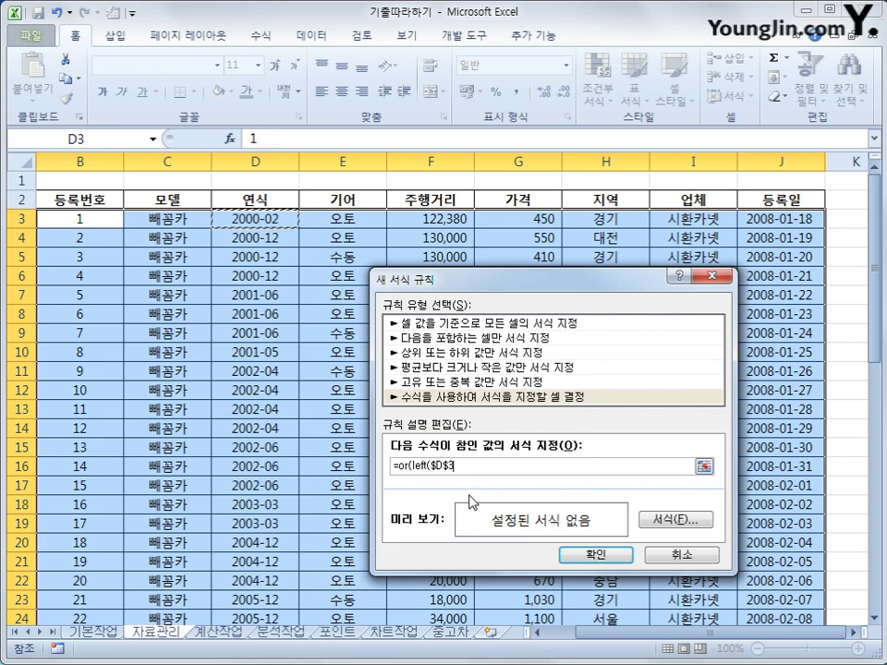
{"action": "key", "text": "F4"}
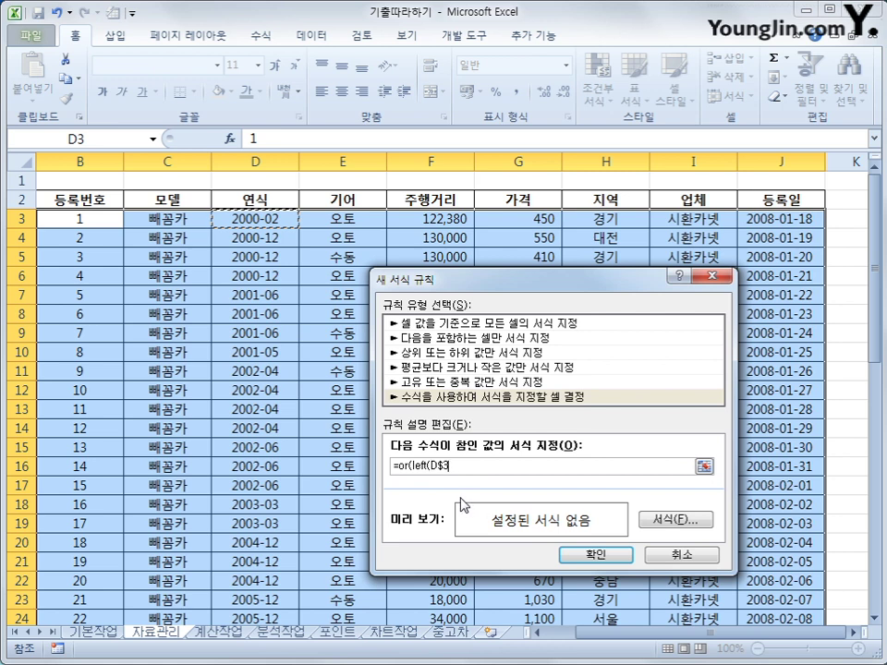
{"action": "key", "text": "F4"}
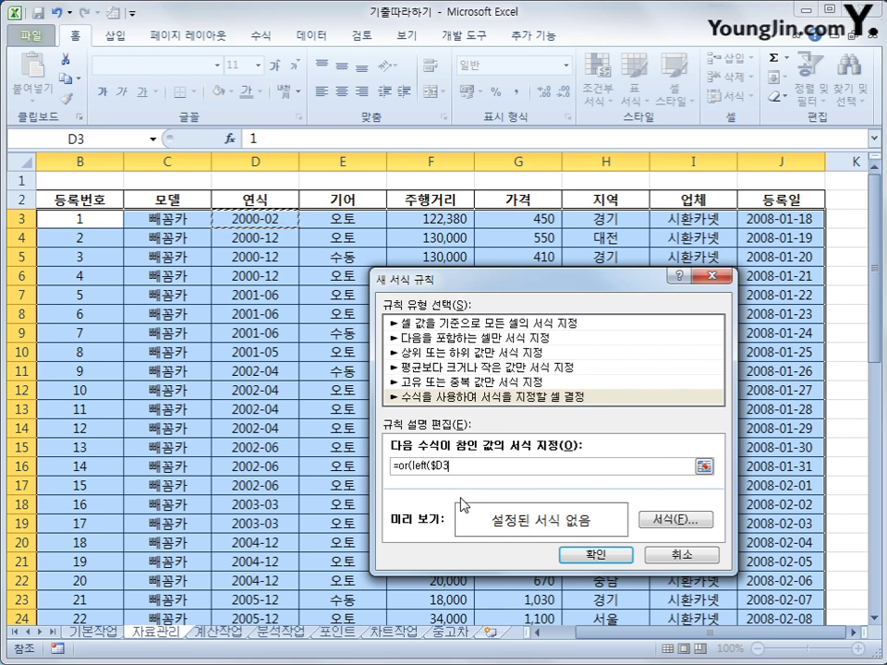
{"action": "key", "text": "ctrl+shift+Down"}
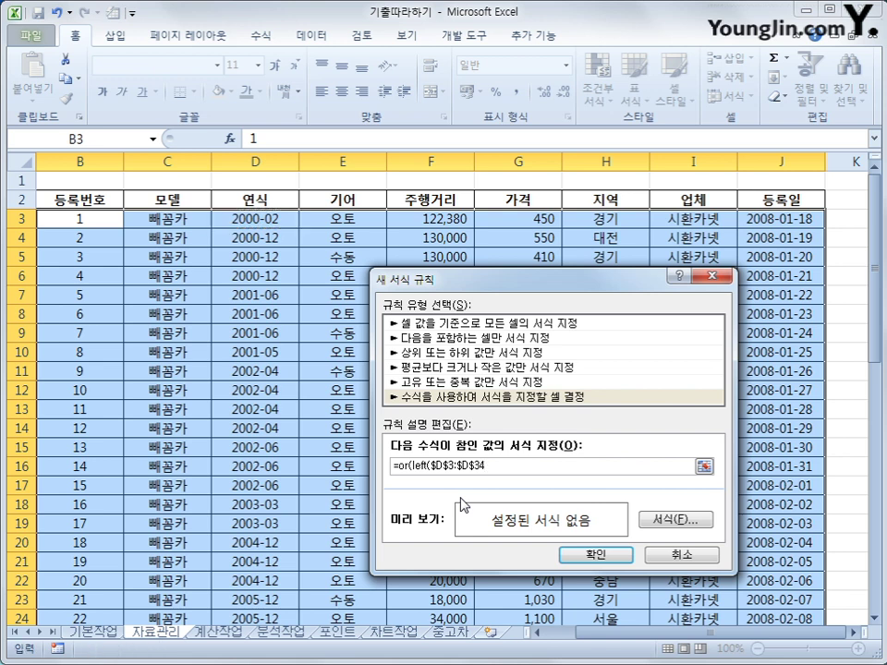
{"action": "key", "text": "BackSpace"}
{"action": "key", "text": "BackSpace"}
{"action": "key", "text": "BackSpace"}
{"action": "key", "text": "BackSpace"}
{"action": "key", "text": "BackSpace"}
{"action": "key", "text": "BackSpace"}
{"action": "key", "text": "BackSpace"}
{"action": "key", "text": "BackSpace"}
{"action": "key", "text": "BackSpace"}
{"action": "key", "text": "BackSpace"}
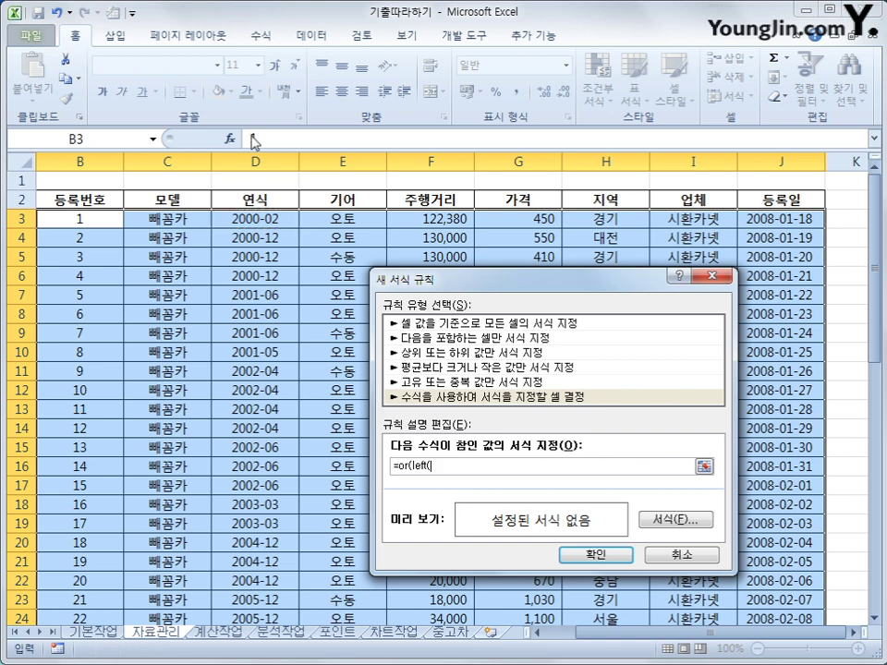
{"action": "left_click", "coordinate": [249, 221]}
{"action": "key", "text": "F4"}
{"action": "key", "text": "F4"}
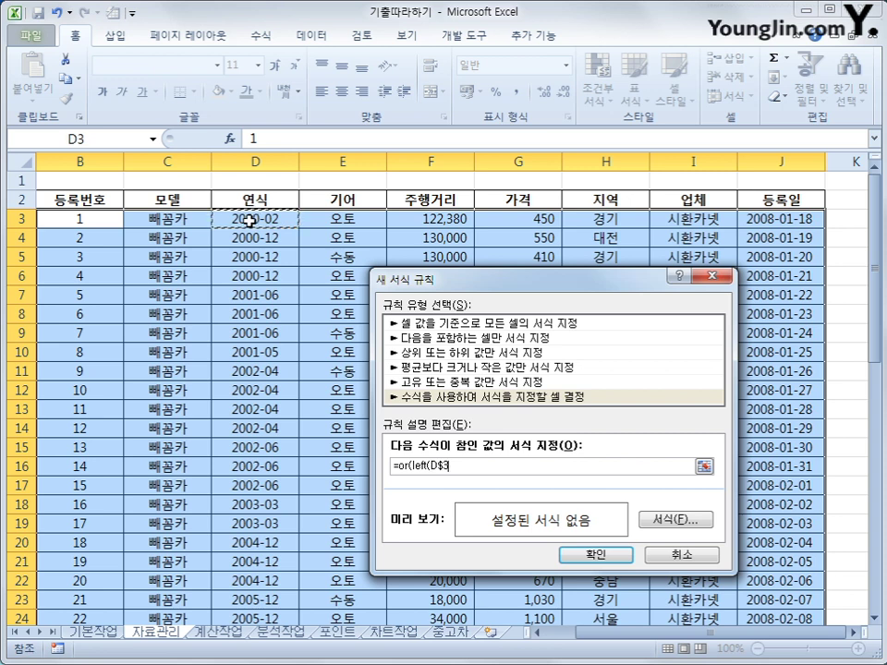
- Complete the formula as =or(left($D3,4)="2003",left($D3,4)="2005")
{"action": "type", "text": ",4"}
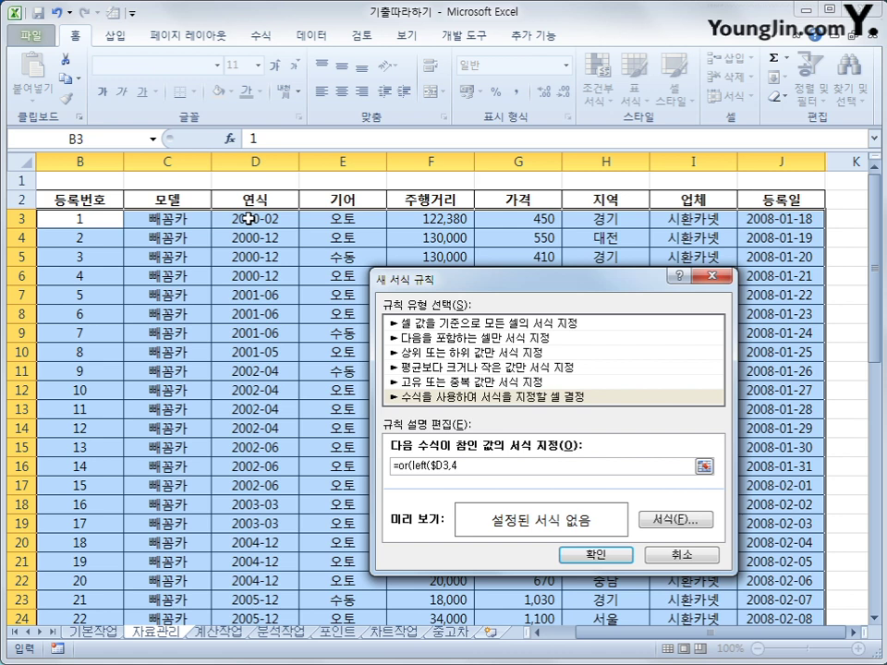
{"action": "type", "text": ")=\"2003\",LEFt"}
{"action": "key", "text": "BackSpace"}
{"action": "key", "text": "BackSpace"}
{"action": "key", "text": "BackSpace"}
{"action": "key", "text": "BackSpace"}
{"action": "type", "text": "left("}
{"action": "left_click", "coordinate": [248, 219]}
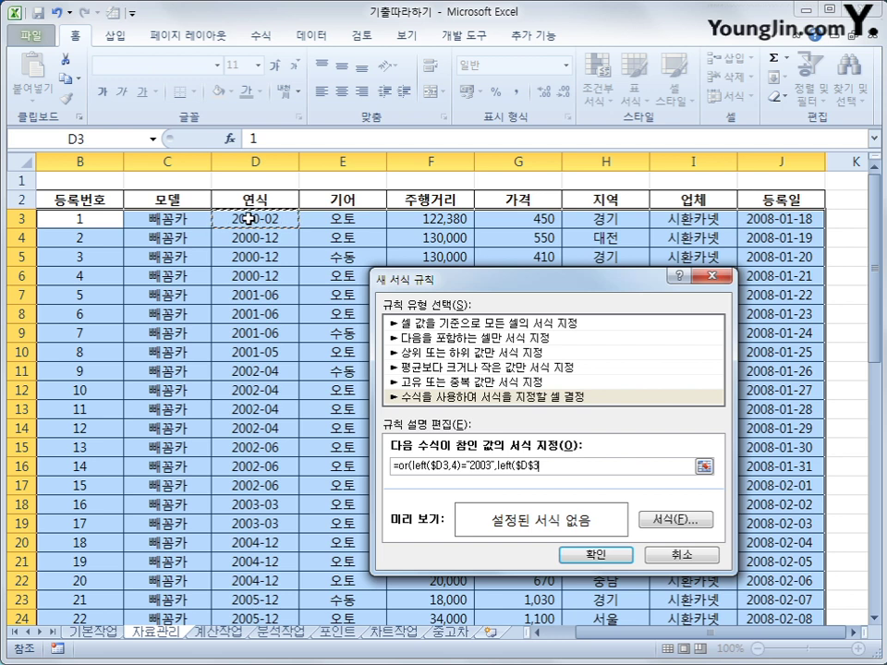
{"action": "key", "text": "F4"}
{"action": "key", "text": "F4"}
{"action": "key", "text": "F4"}
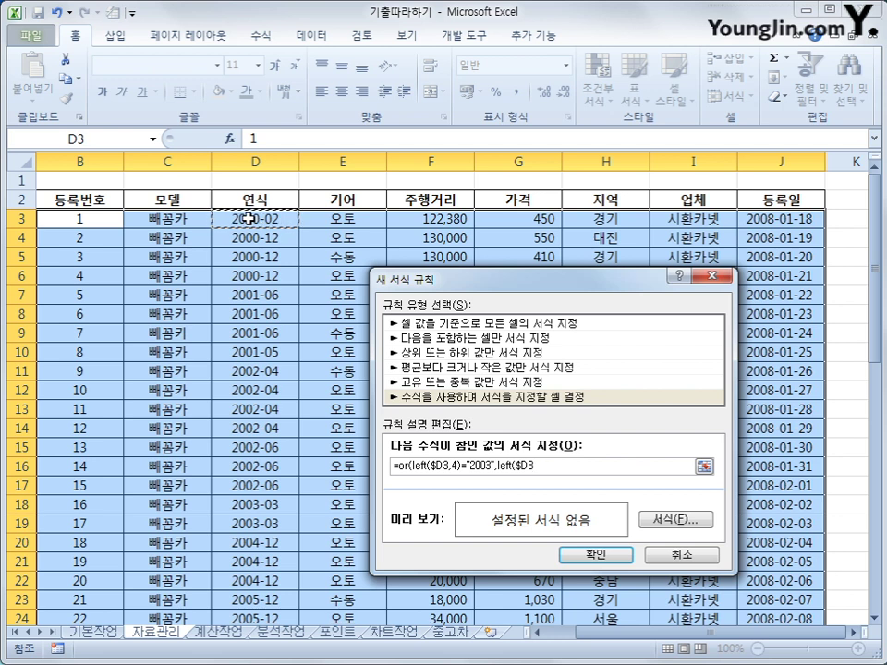
{"action": "type", "text": ",4)="}
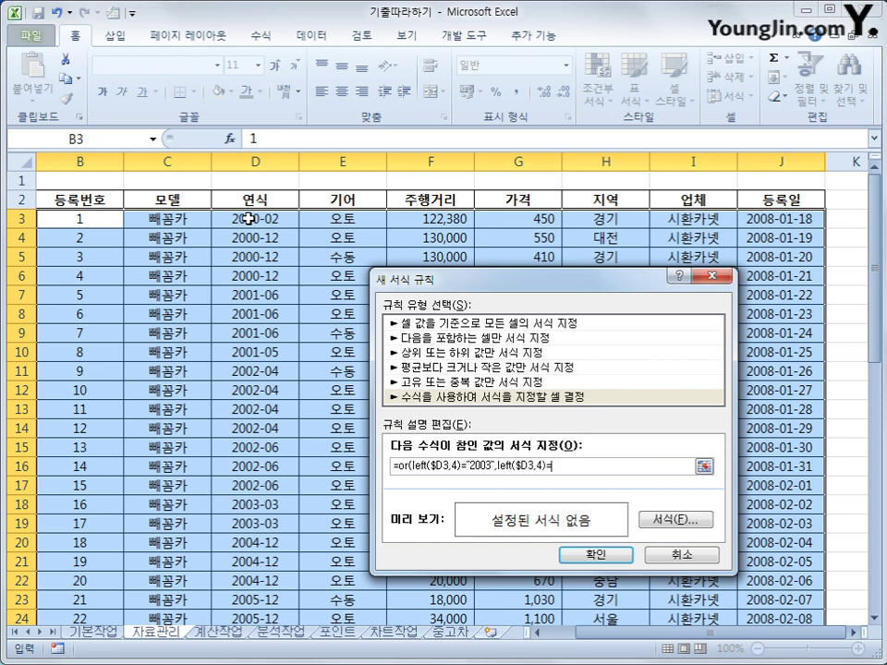
{"action": "type", "text": "\"2005\")"}
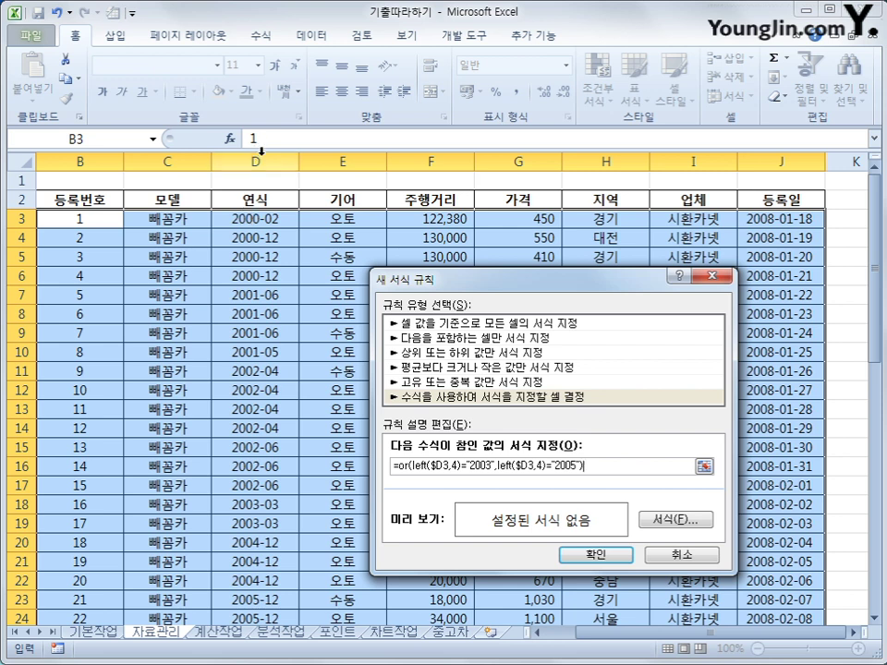
- Give the rule a bold red font format and confirm both dialogs with 확인
{"action": "left_click", "coordinate": [671, 521]}
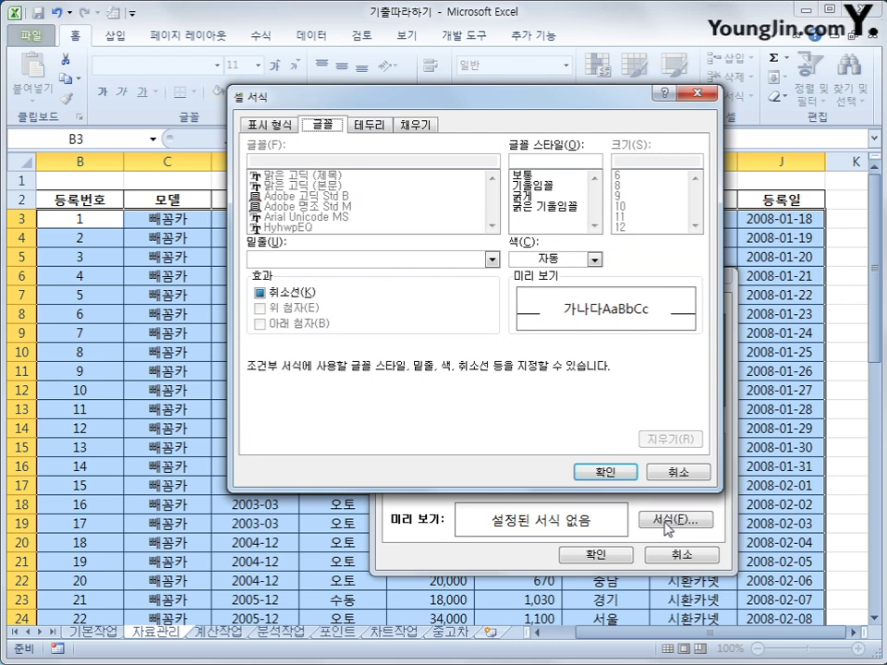
{"action": "left_click", "coordinate": [542, 197]}
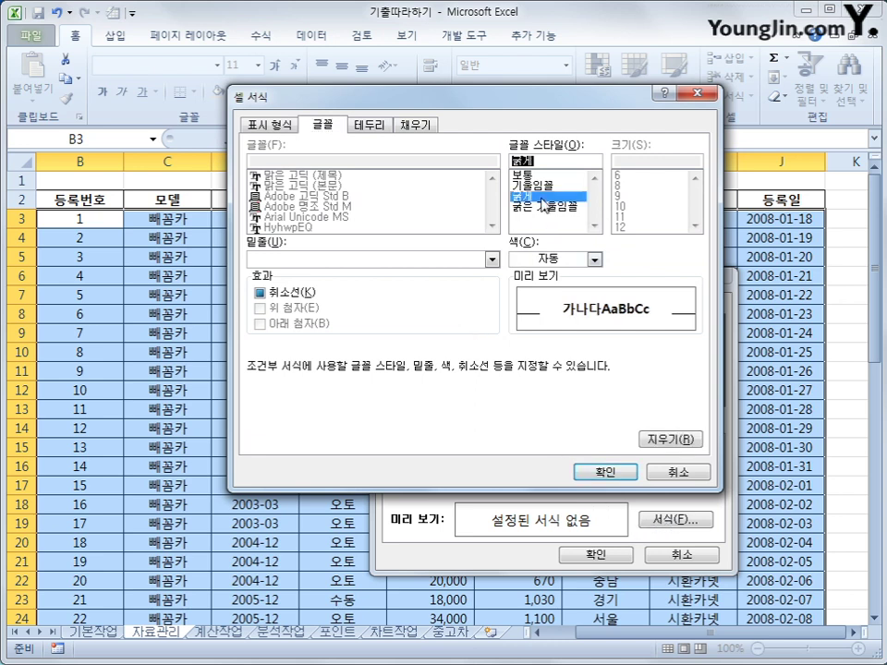
{"action": "left_click", "coordinate": [582, 260]}
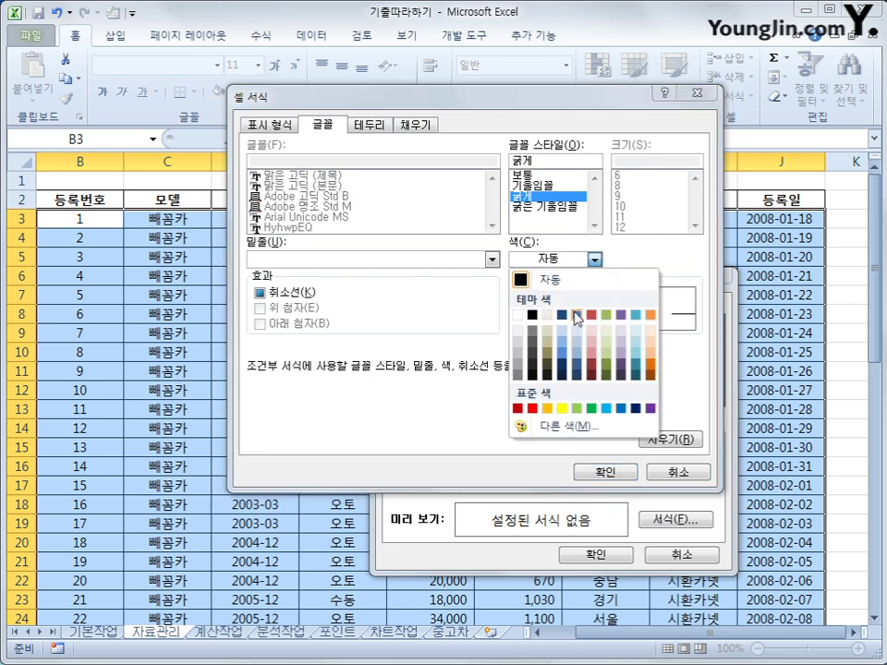
{"action": "left_click", "coordinate": [533, 409]}
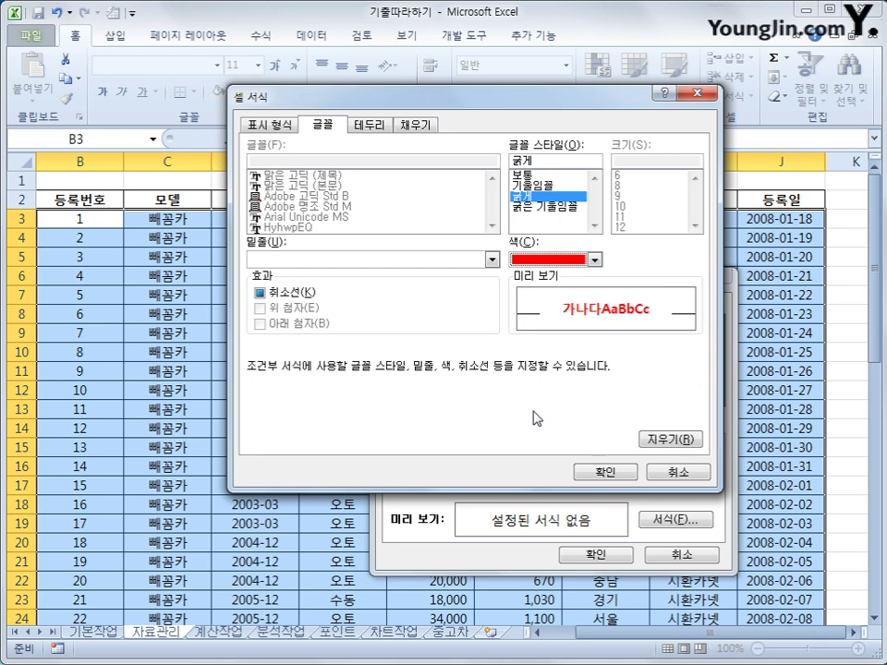
{"action": "left_click", "coordinate": [606, 472]}
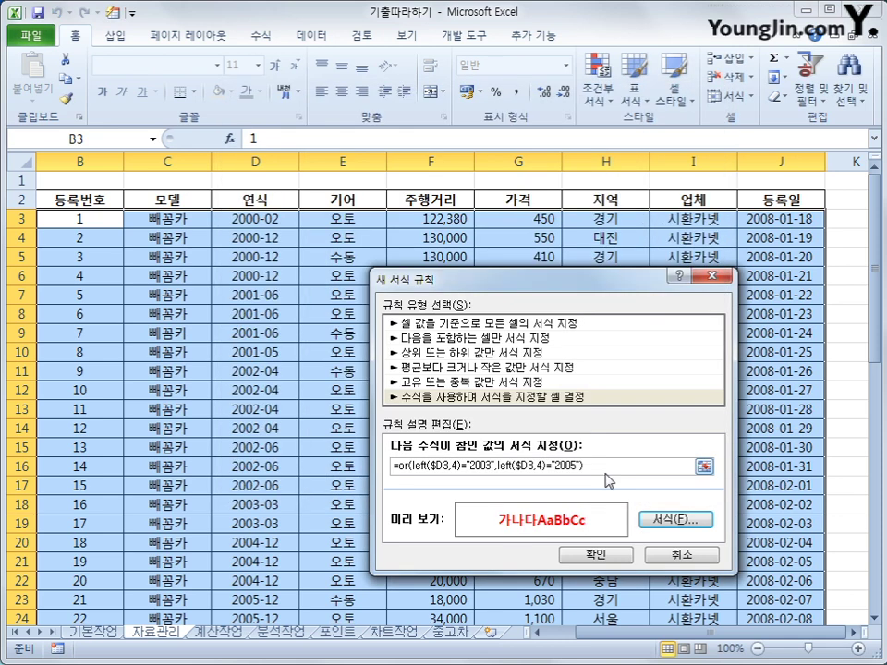
{"action": "left_click", "coordinate": [596, 555]}
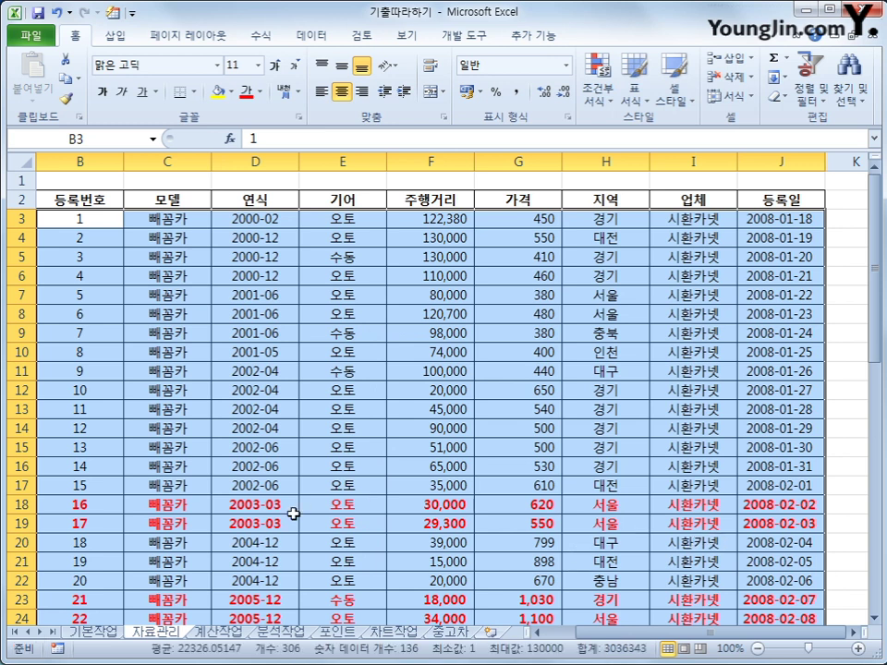
- Select B2:J36 and set it as the print area under Page Layout > 인쇄 영역
{"action": "scroll", "coordinate": [286, 515], "scroll_direction": "down", "scroll_amount": 2}
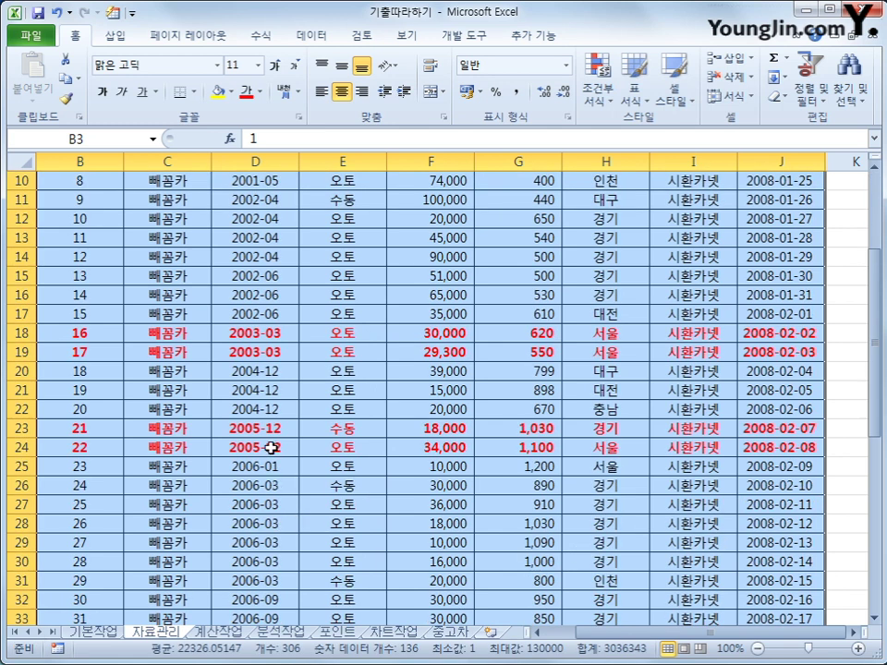
{"action": "scroll", "coordinate": [273, 447], "scroll_direction": "up", "scroll_amount": 3}
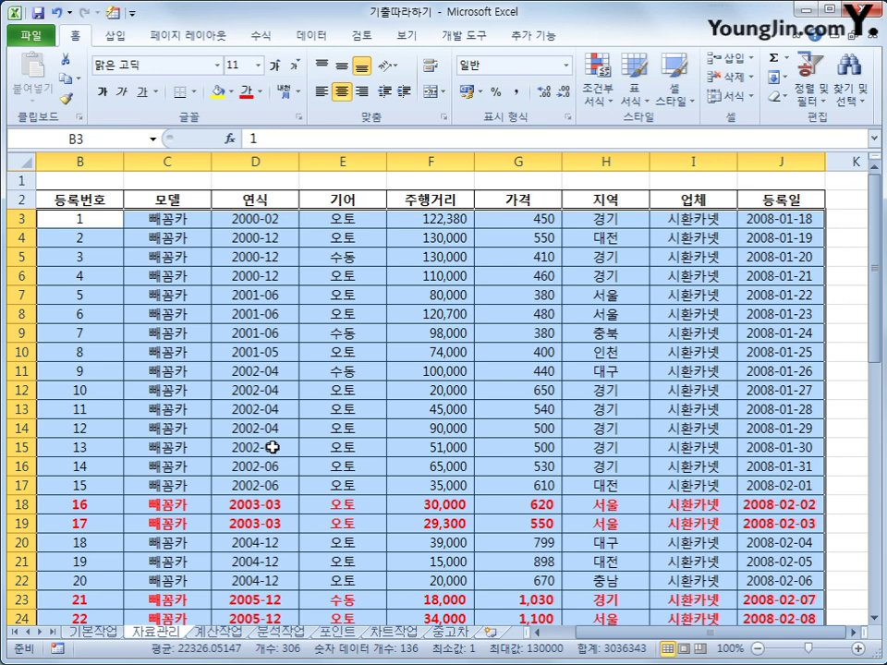
{"action": "left_click", "coordinate": [74, 198]}
{"action": "left_click_drag", "start_coordinate": [74, 199], "coordinate": [771, 581]}
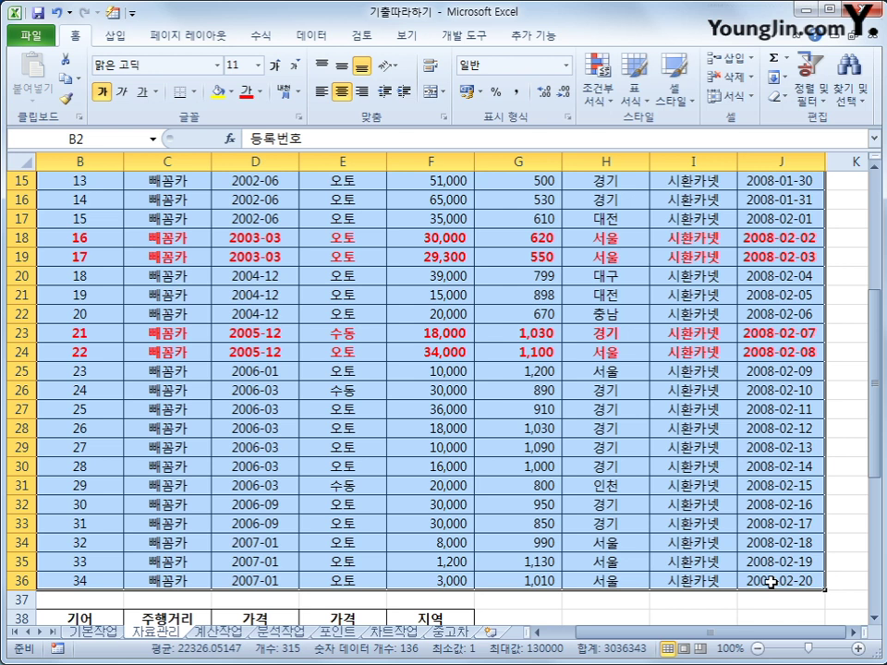
{"action": "left_click", "coordinate": [197, 39]}
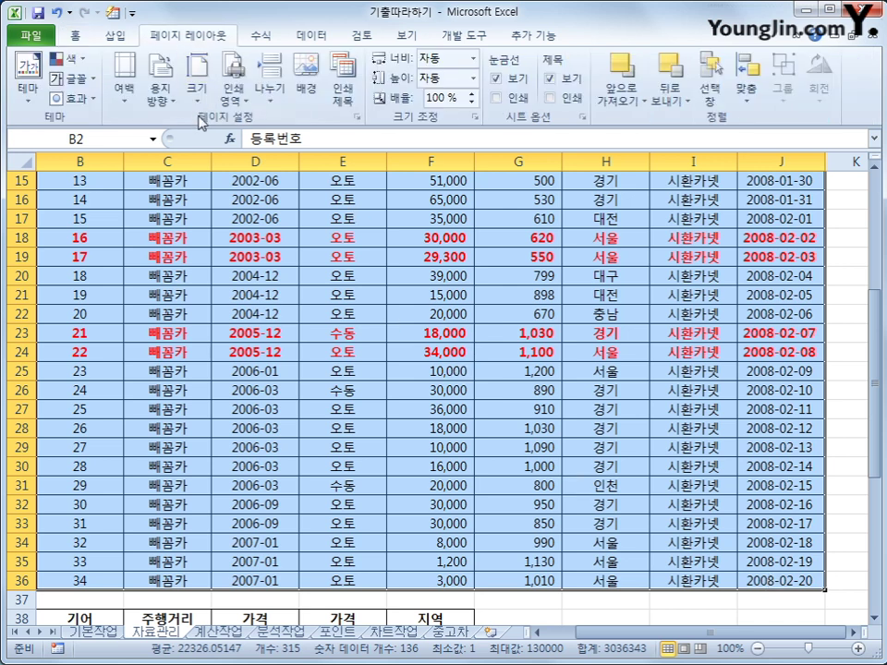
{"action": "left_click", "coordinate": [233, 103]}
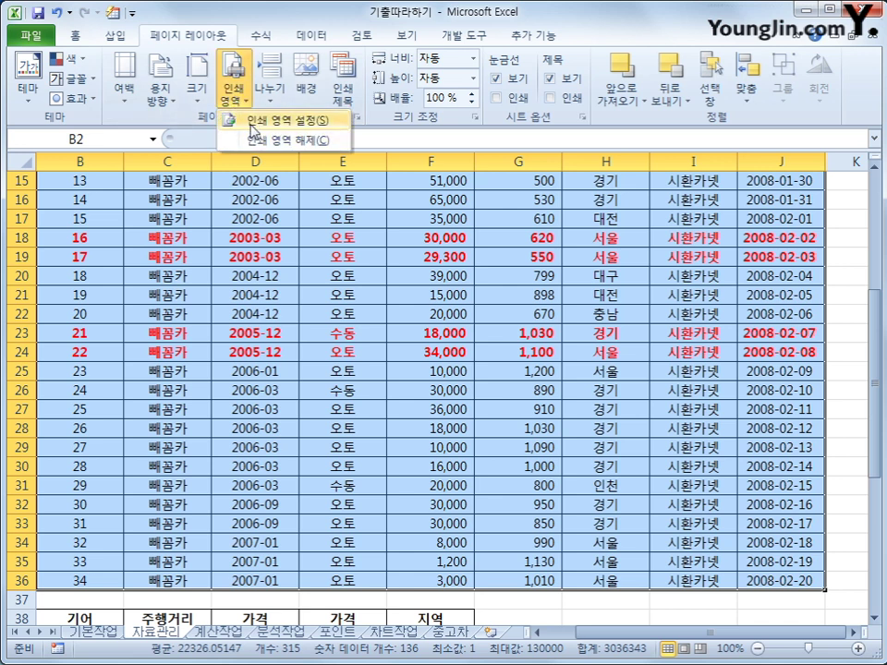
{"action": "left_click", "coordinate": [250, 126]}
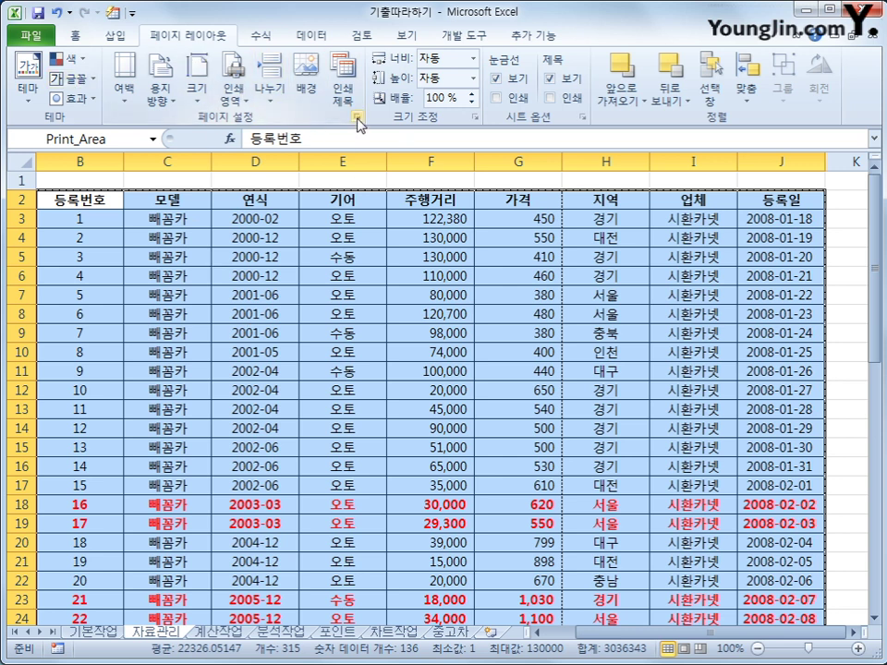
- In Page Setup margins, check both 가로 and 세로 page centring
{"action": "left_click", "coordinate": [358, 120]}
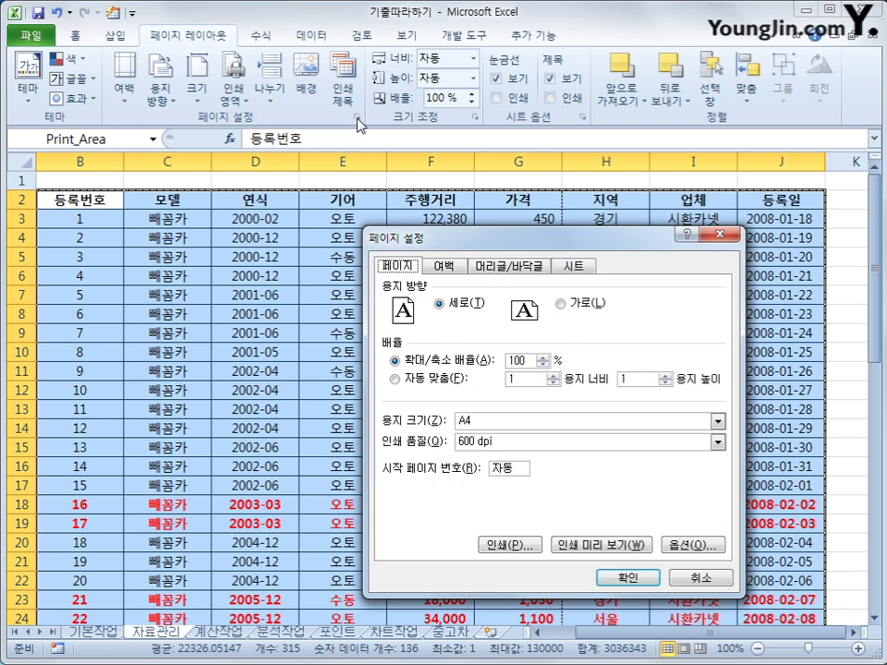
{"action": "left_click", "coordinate": [444, 269]}
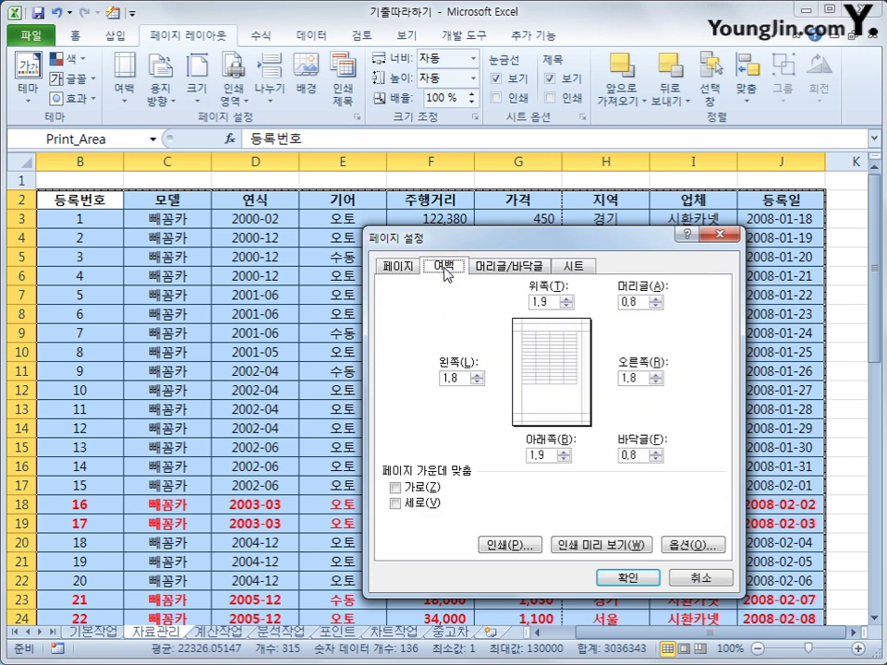
{"action": "left_click", "coordinate": [412, 488]}
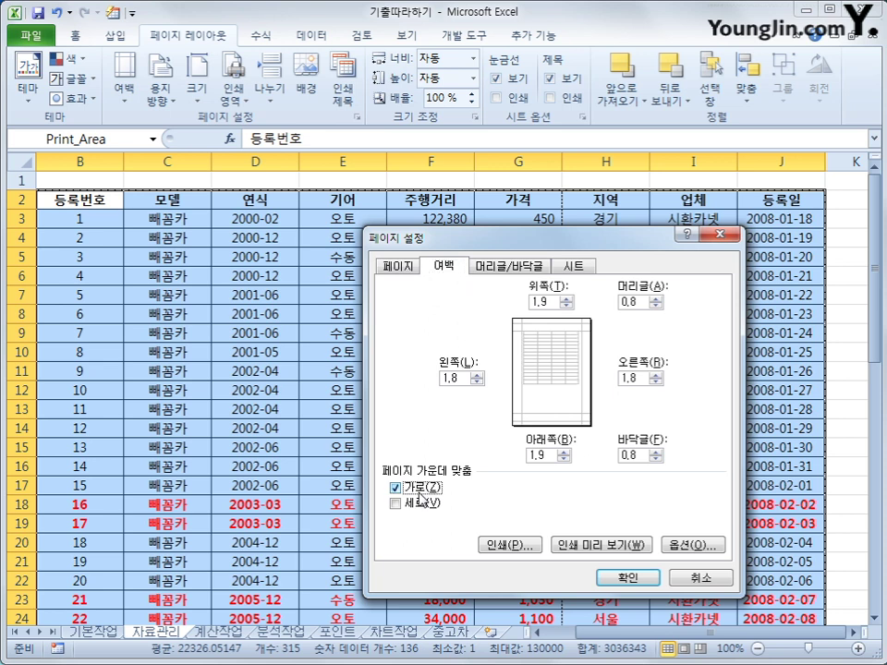
{"action": "left_click", "coordinate": [413, 505]}
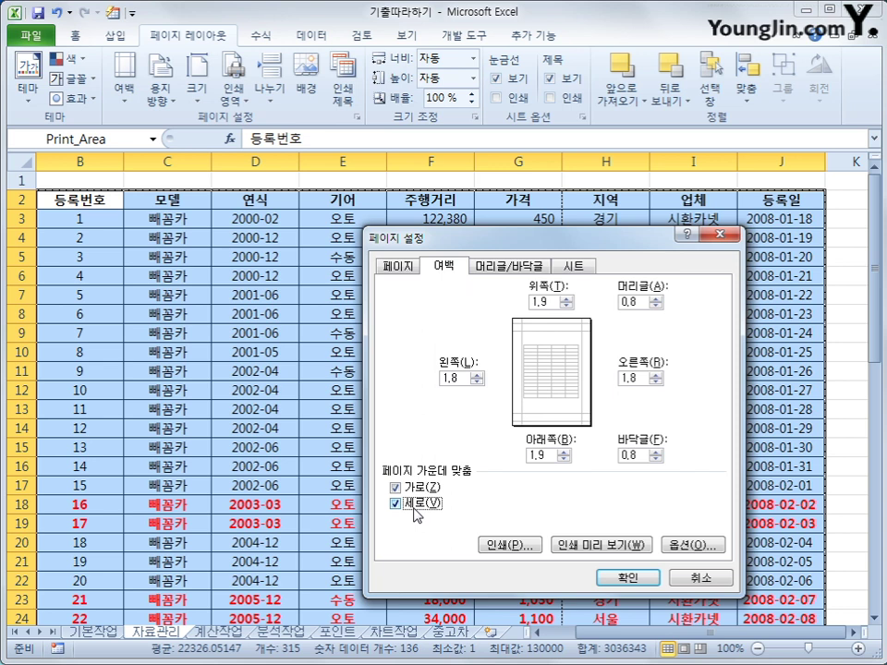
{"action": "left_click", "coordinate": [509, 274]}
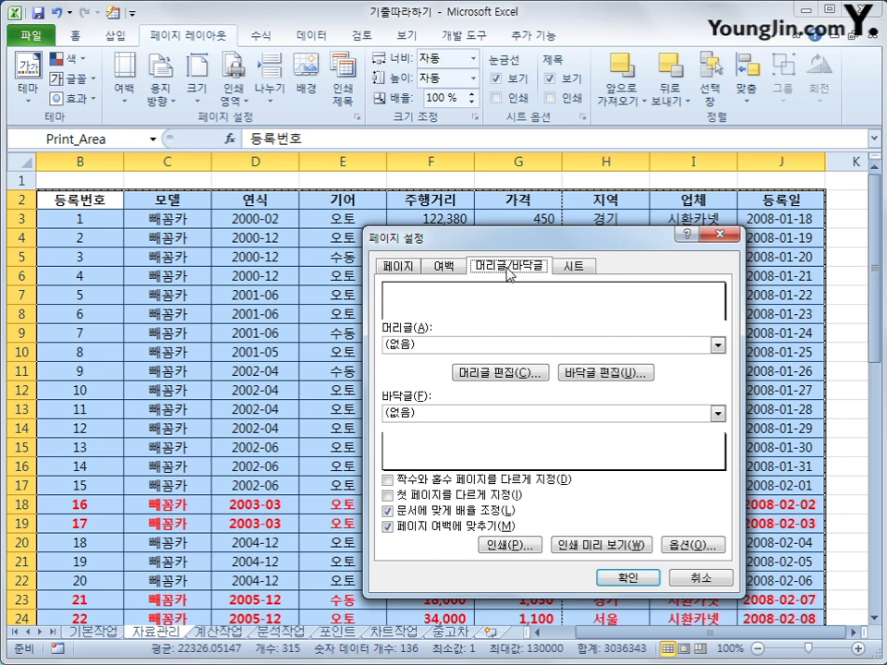
- Create a centre footer of page number / total pages, previewing as 1 / 1
{"action": "left_click", "coordinate": [601, 381]}
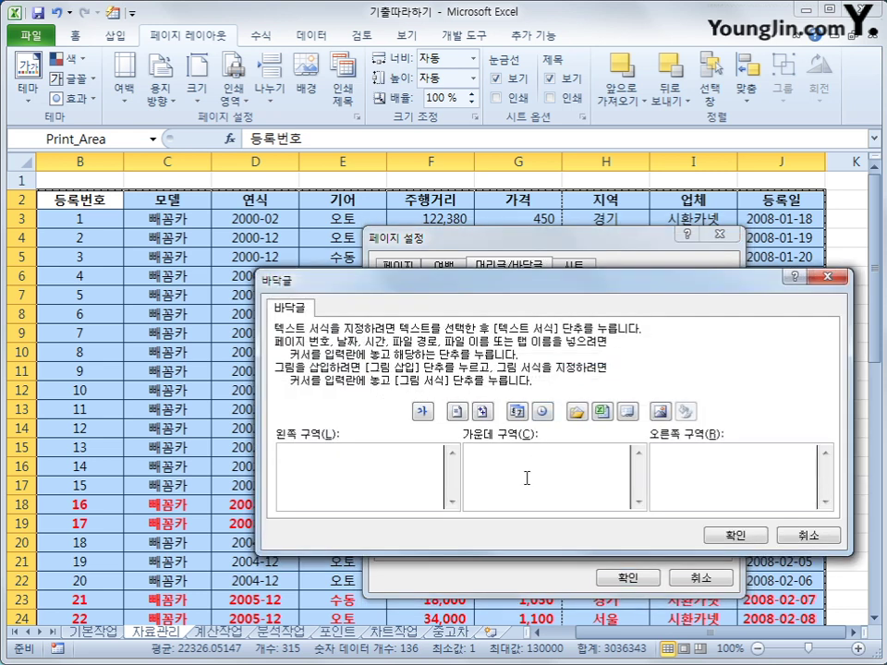
{"action": "left_click", "coordinate": [519, 494]}
{"action": "left_click", "coordinate": [455, 415]}
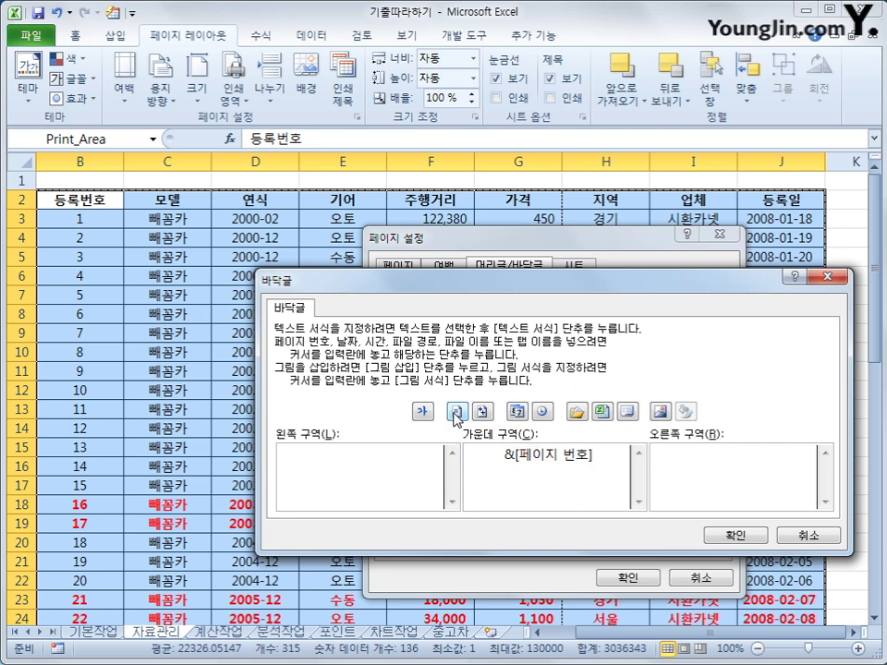
{"action": "type", "text": "/"}
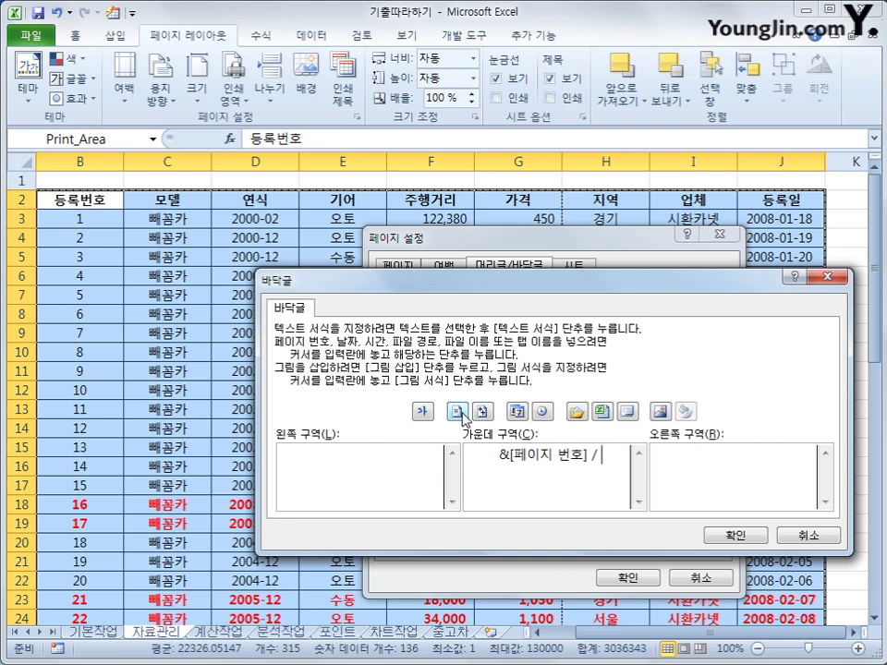
{"action": "left_click", "coordinate": [481, 412]}
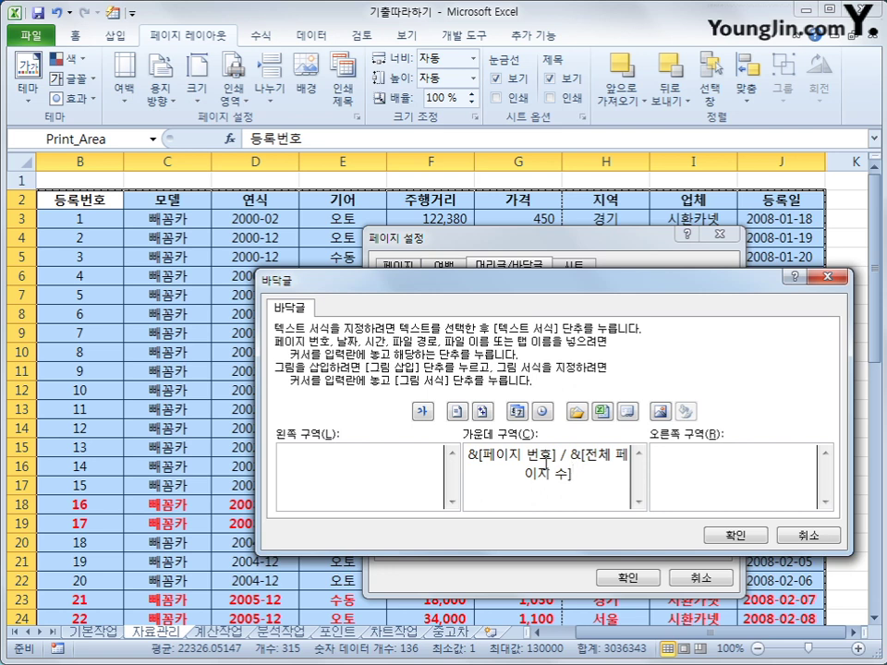
{"action": "left_click", "coordinate": [734, 535]}
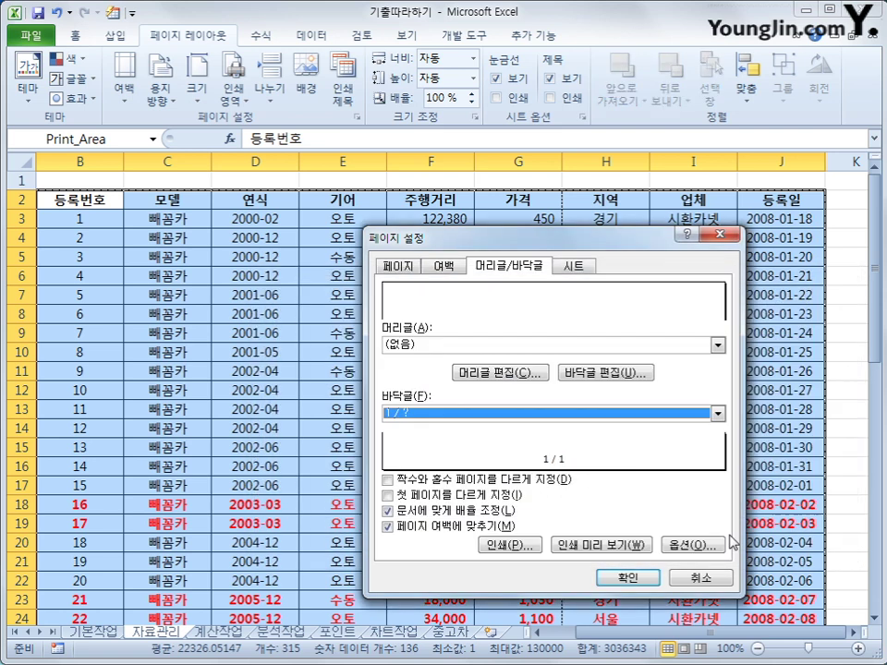
- Set column $B:$B to repeat on every printed page and close Page Setup with 확인
{"action": "left_click", "coordinate": [574, 266]}
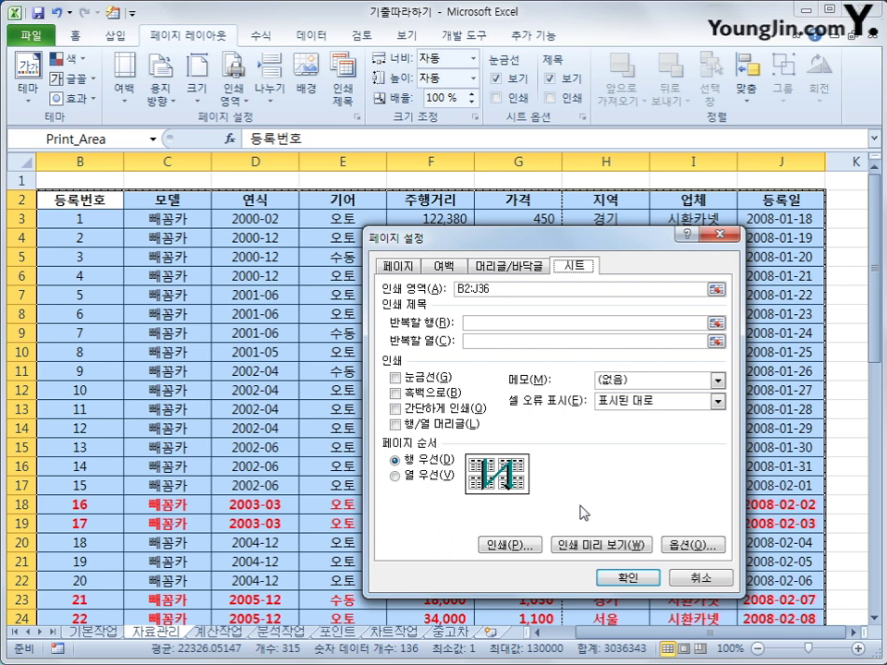
{"action": "left_click", "coordinate": [352, 258]}
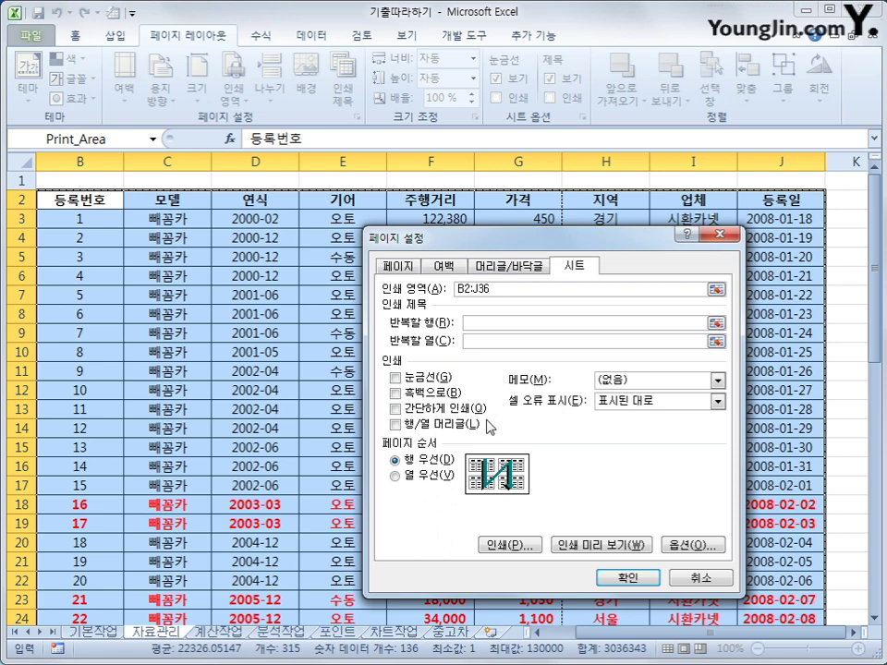
{"action": "left_click", "coordinate": [63, 159]}
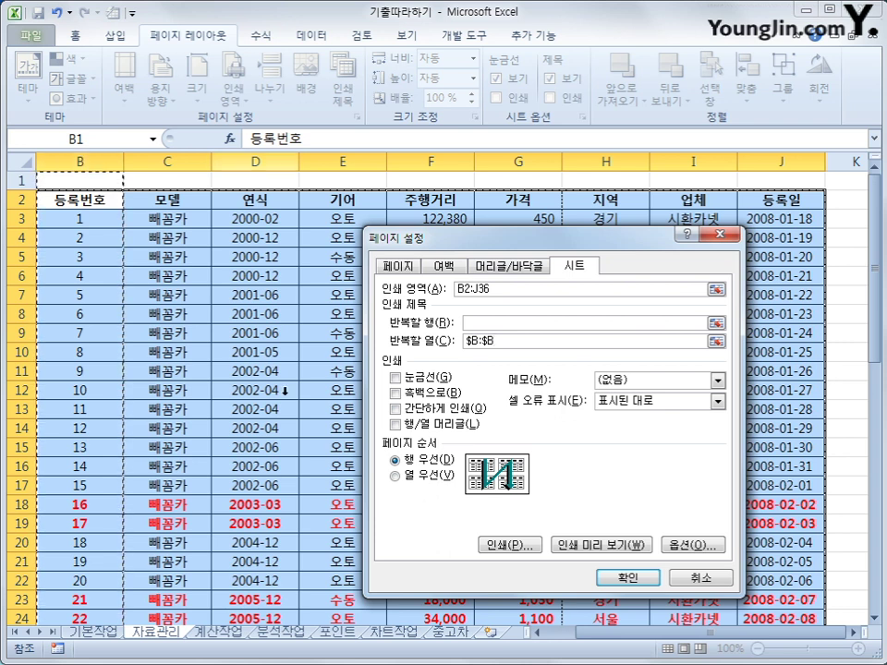
{"action": "left_click", "coordinate": [624, 575]}
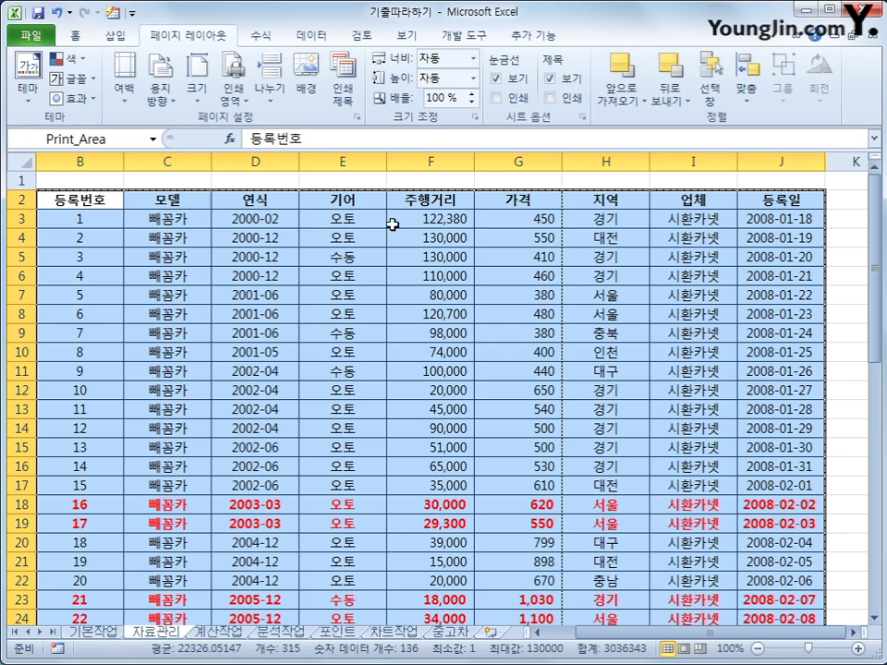
- Move the selection to H2 on 자료관리 and open the print preview
{"action": "left_click", "coordinate": [525, 199]}
{"action": "key", "text": "Right"}
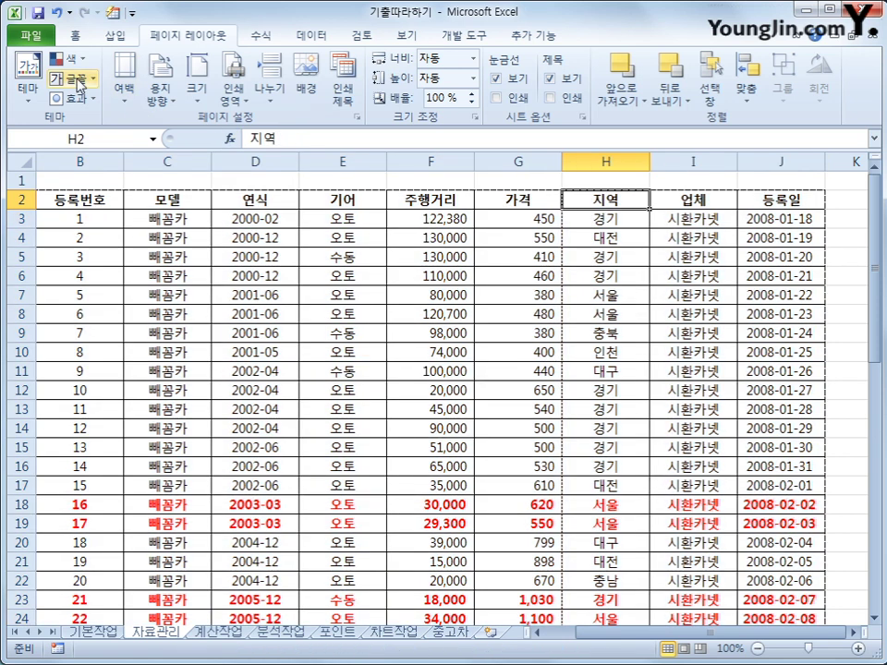
{"action": "left_click", "coordinate": [51, 39]}
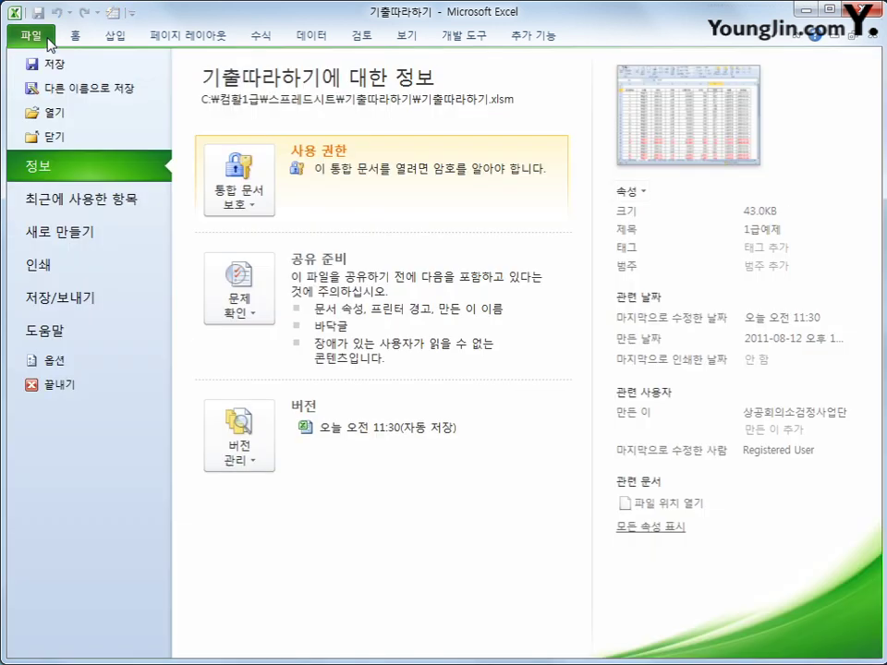
{"action": "left_click", "coordinate": [145, 268]}
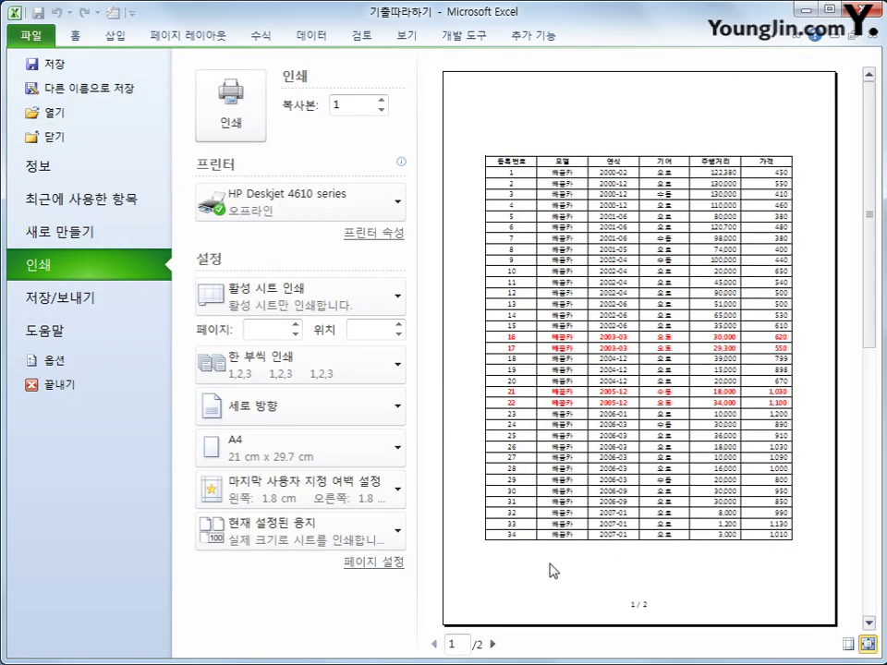
- Page between the two preview pages, ending on page 2, then return to the worksheet
{"action": "left_click", "coordinate": [495, 644]}
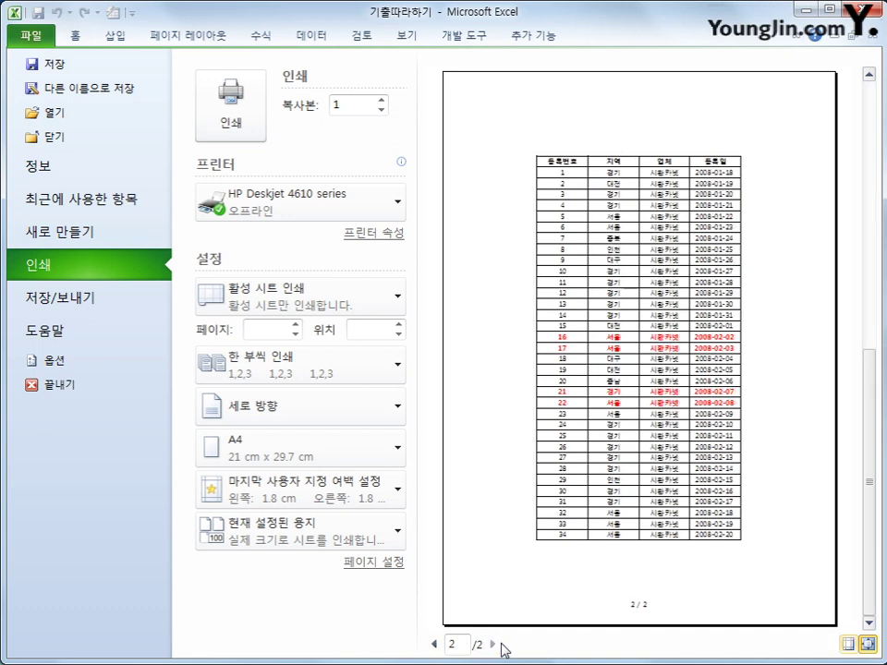
{"action": "left_click", "coordinate": [433, 643]}
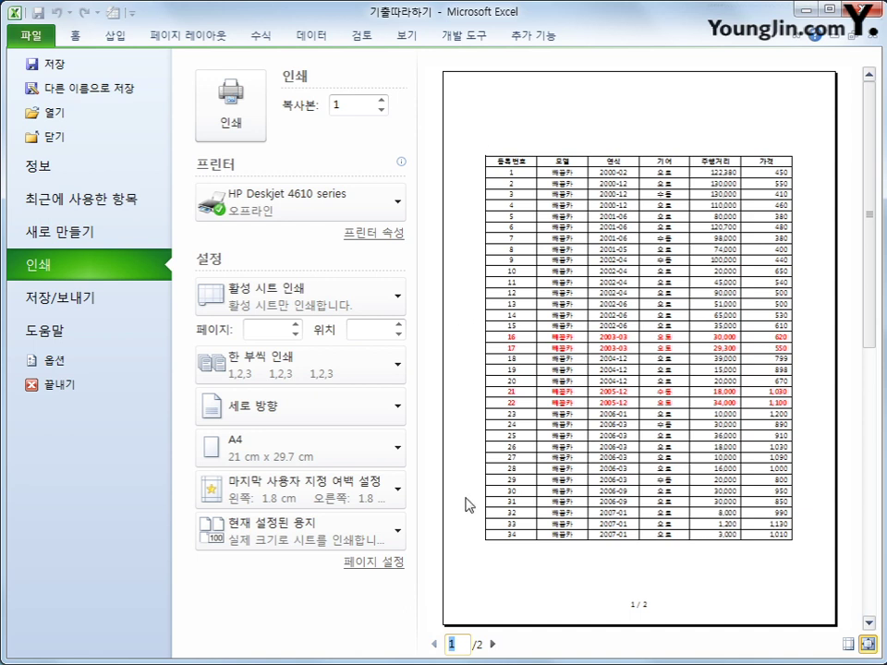
{"action": "left_click", "coordinate": [495, 644]}
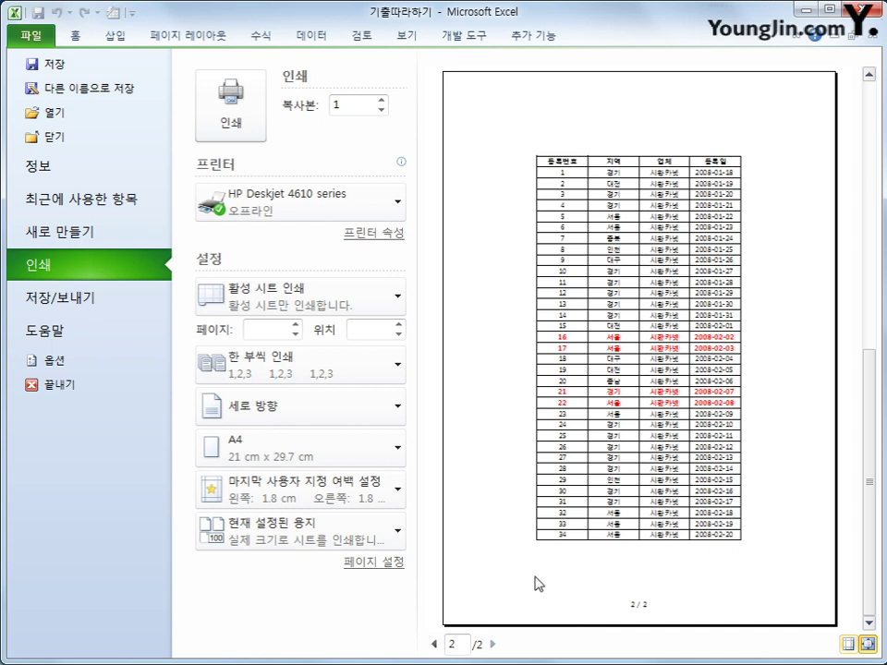
{"action": "left_click", "coordinate": [197, 39]}
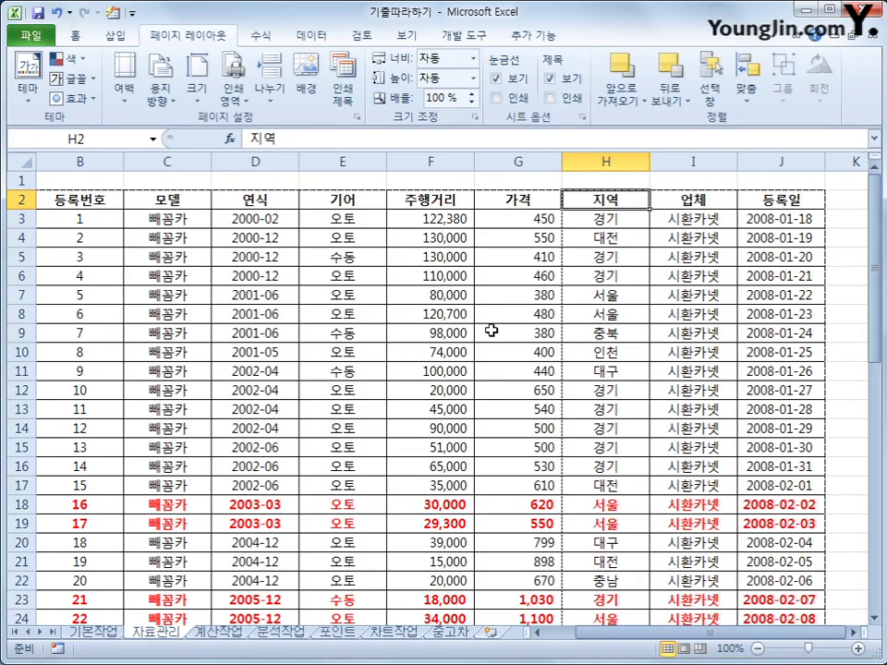
- Insert a manual page break before the 가격 column (G2) on the 자료관리 sheet
{"action": "left_click", "coordinate": [517, 200]}
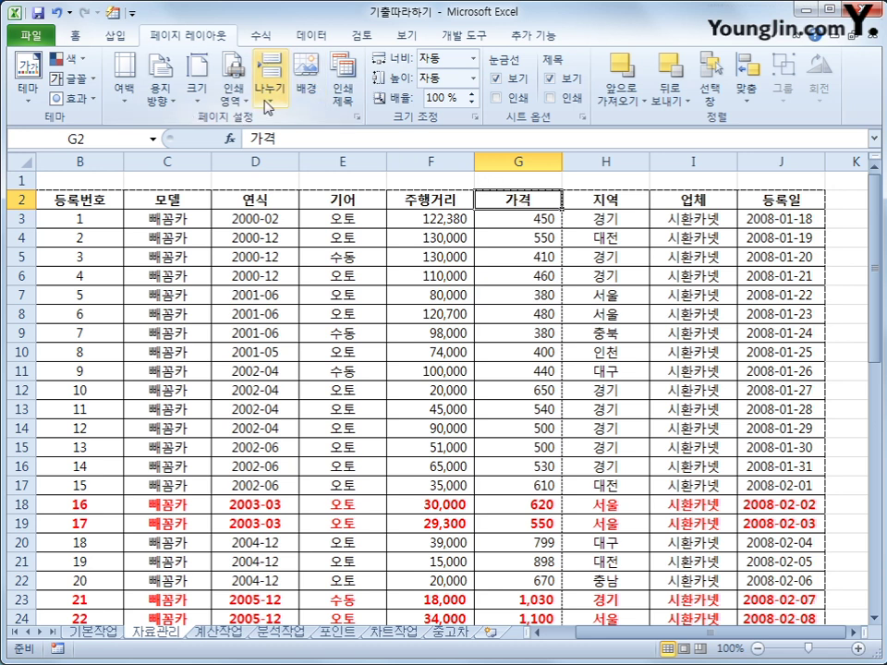
{"action": "left_click", "coordinate": [267, 104]}
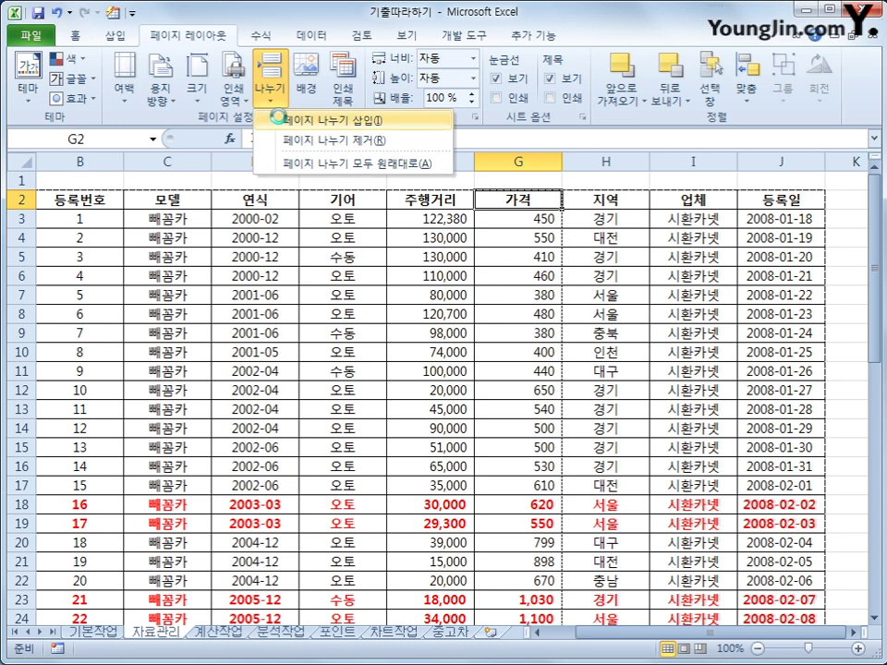
{"action": "left_click", "coordinate": [282, 120]}
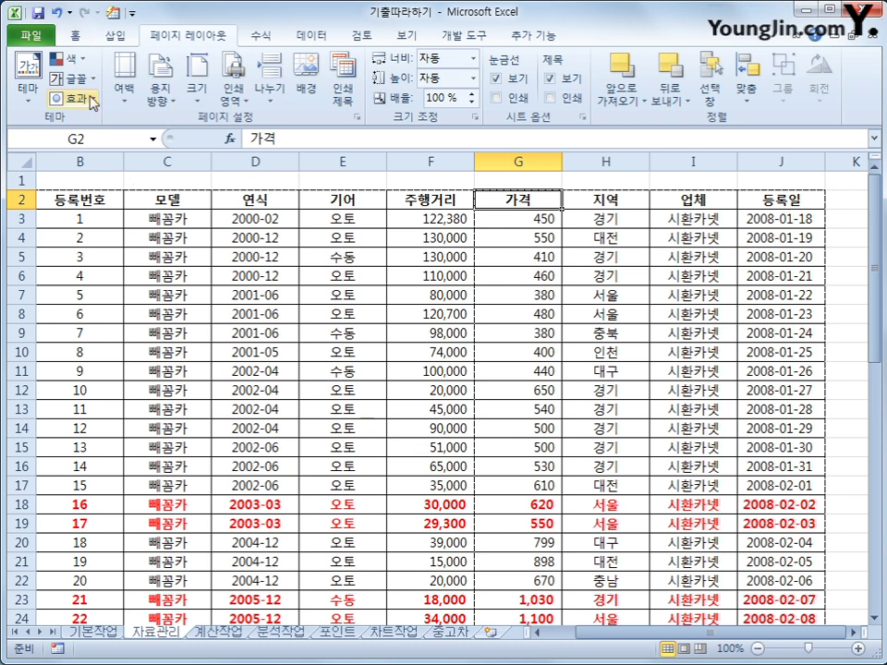
{"action": "left_click", "coordinate": [31, 36]}
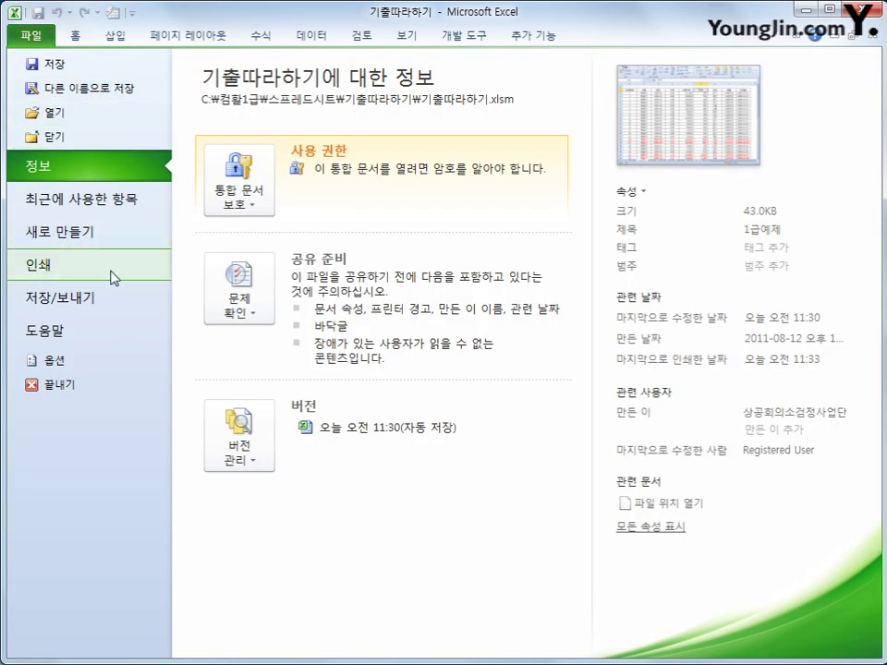
- Confirm in print preview that page 2 now starts with the 가격 column, then return to the sheet
{"action": "left_click", "coordinate": [111, 271]}
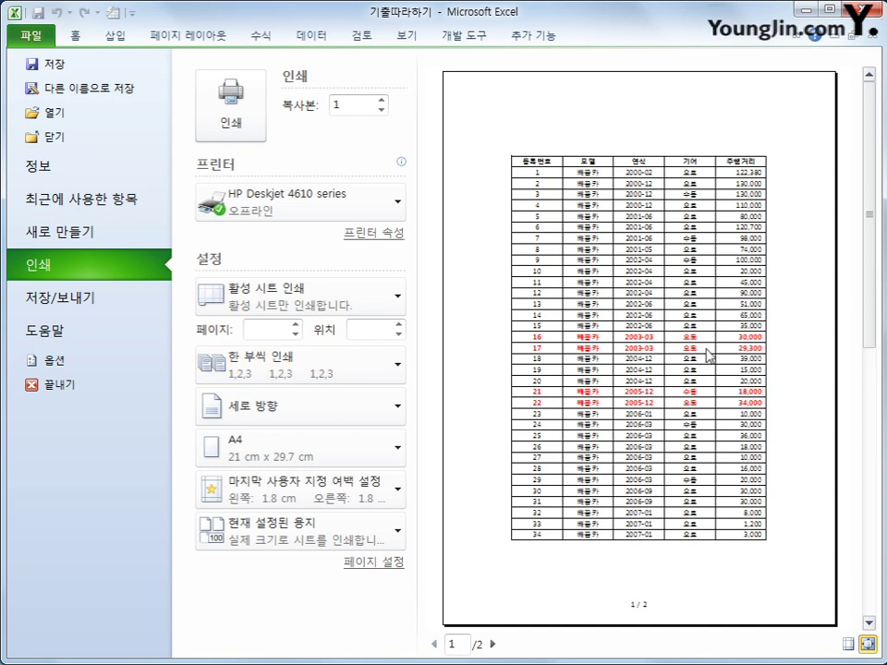
{"action": "left_click", "coordinate": [492, 644]}
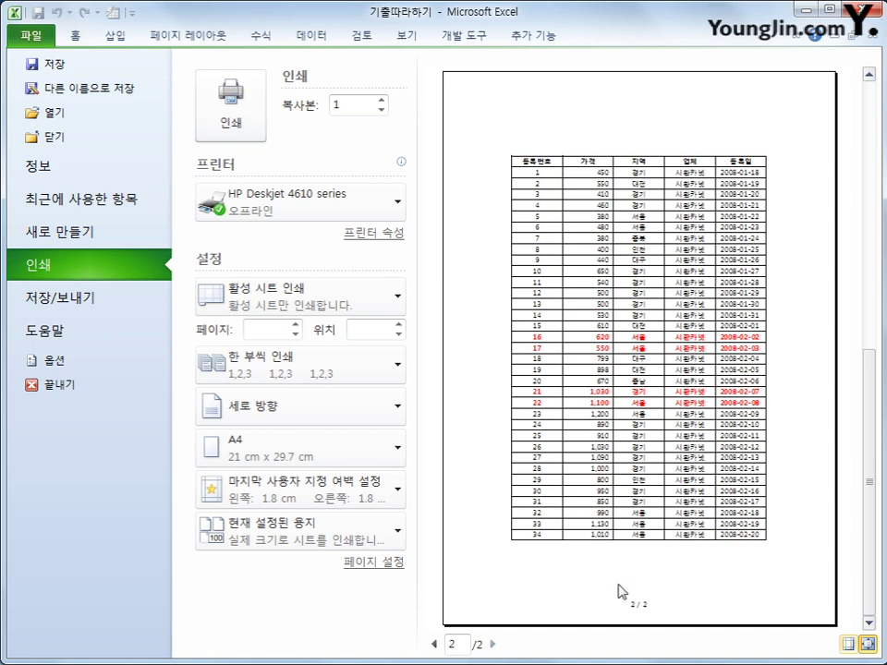
{"action": "left_click", "coordinate": [188, 39]}
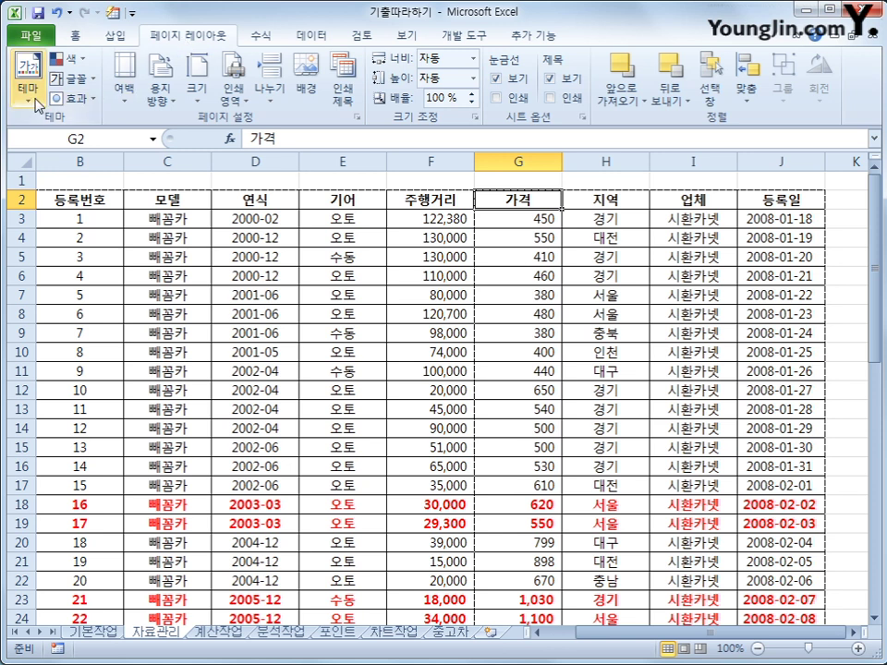
- Move to the 계산작업 sheet with Ctrl+Page Down
{"action": "key", "text": "ctrl+Page_Down"}
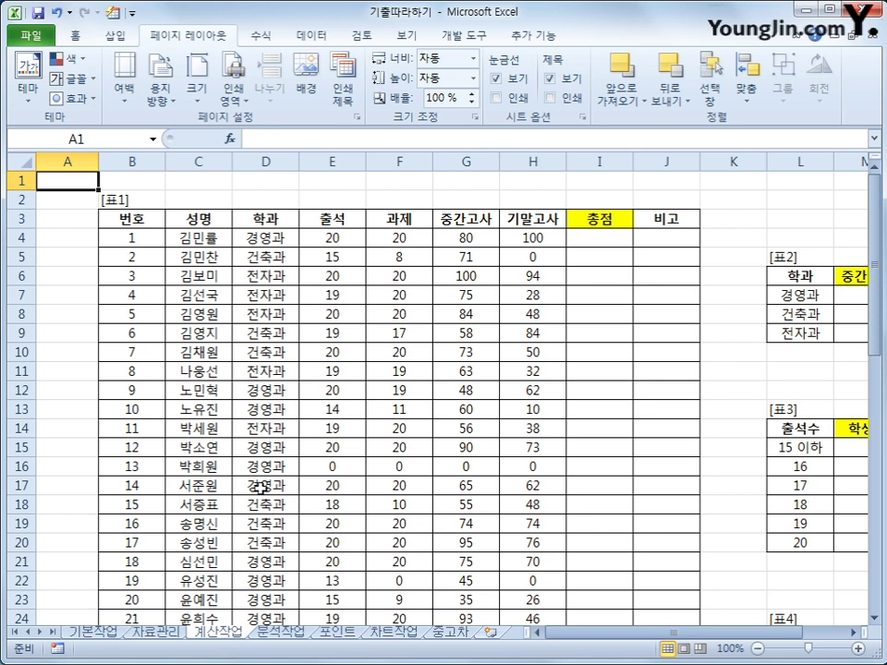
{"action": "left_click", "coordinate": [473, 220]}
{"action": "key", "text": "Right"}
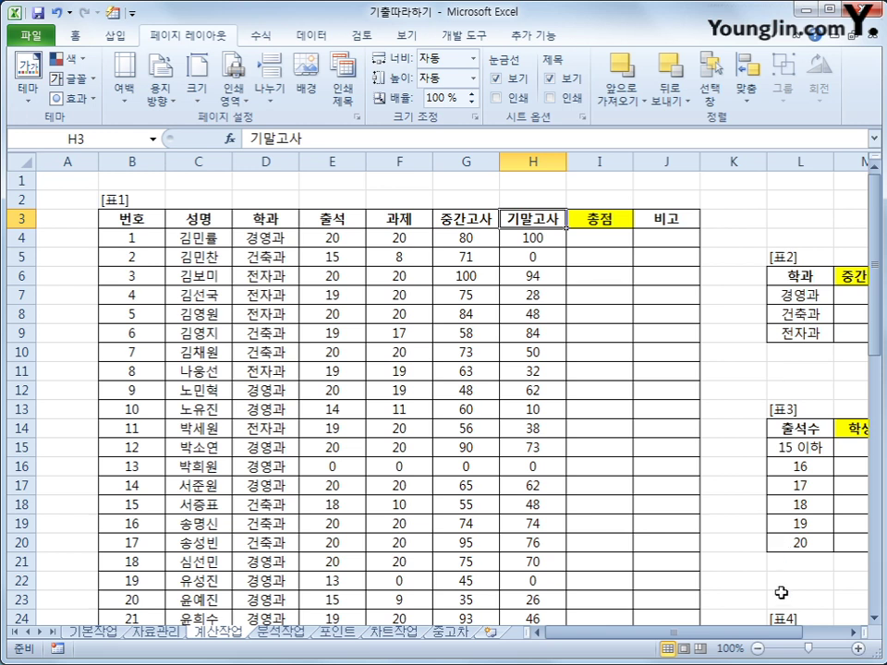
{"action": "scroll", "coordinate": [641, 474], "scroll_direction": "right", "scroll_amount": 2}
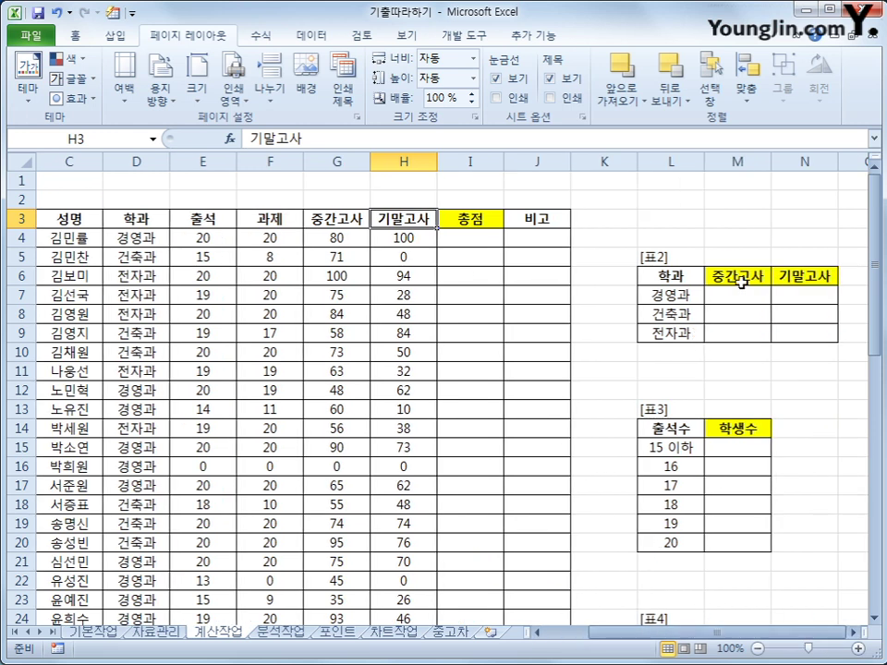
{"action": "left_click_drag", "start_coordinate": [741, 283], "coordinate": [808, 333]}
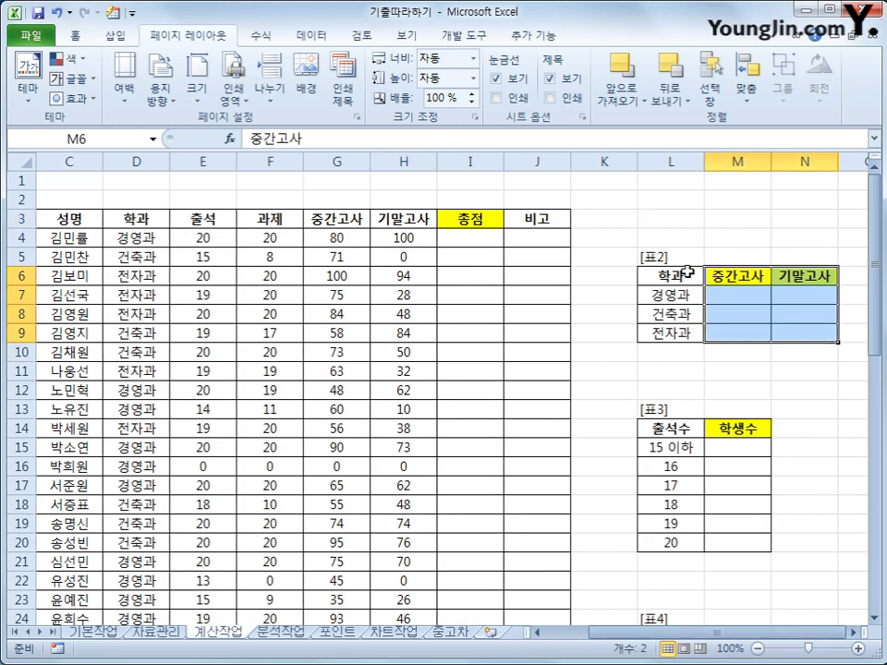
{"action": "left_click_drag", "start_coordinate": [686, 273], "coordinate": [791, 335]}
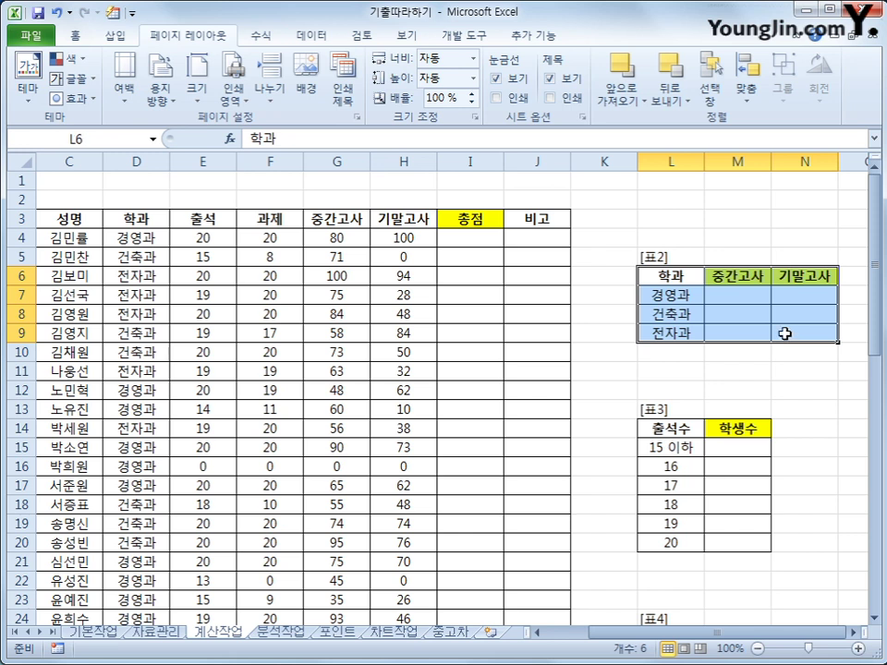
{"action": "left_click", "coordinate": [739, 300]}
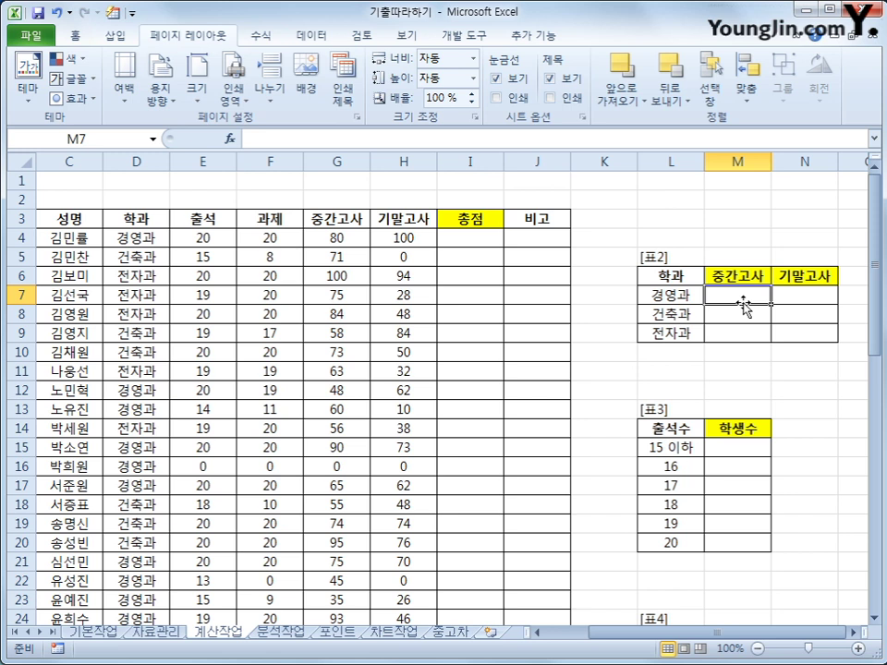
- Start =AVERAGEIF in M7 with the absolute 학과 range $D$4:$D$43
{"action": "type", "text": "="}
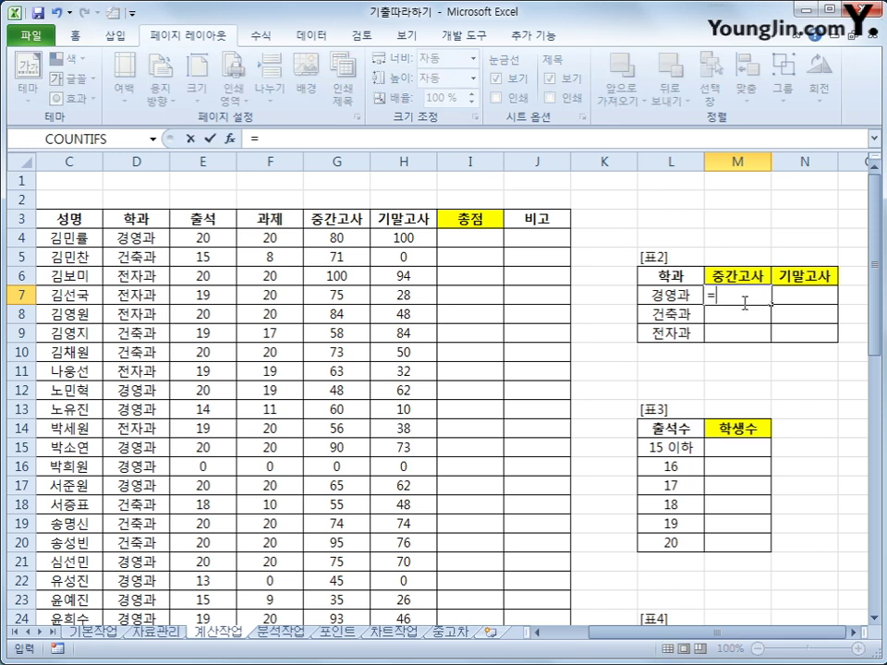
{"action": "type", "text": "av"}
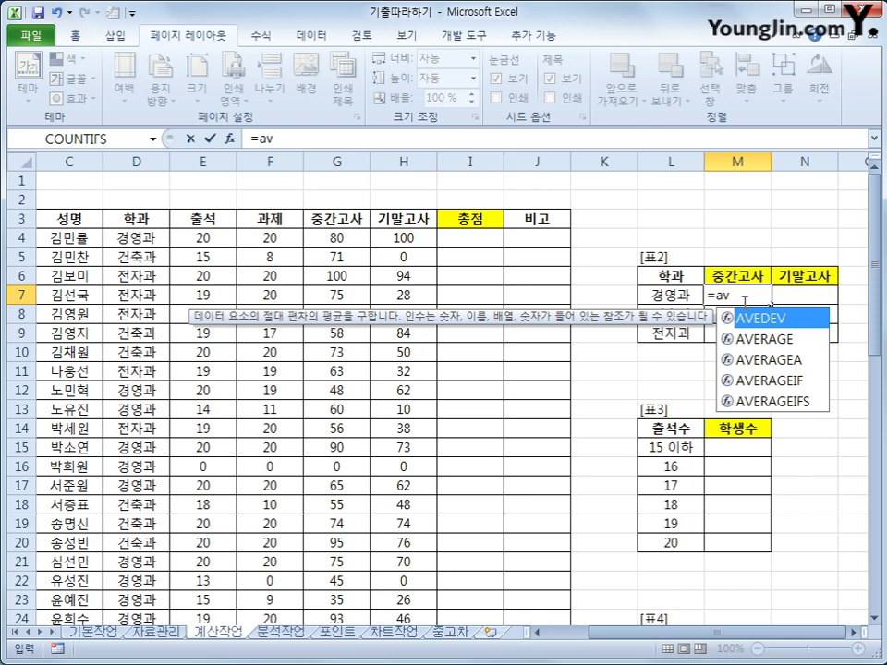
{"action": "left_click", "coordinate": [783, 382]}
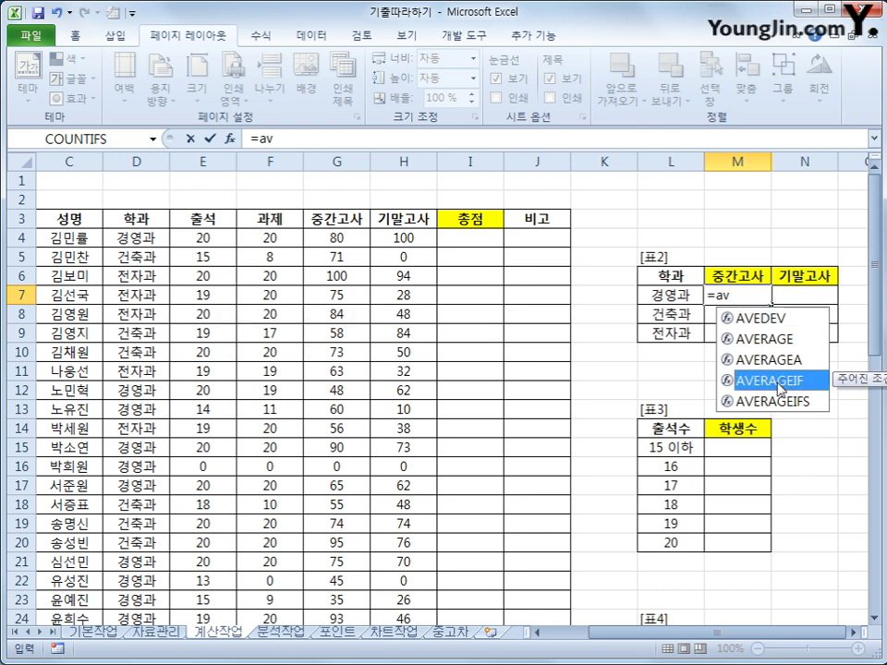
{"action": "double_click", "coordinate": [779, 382]}
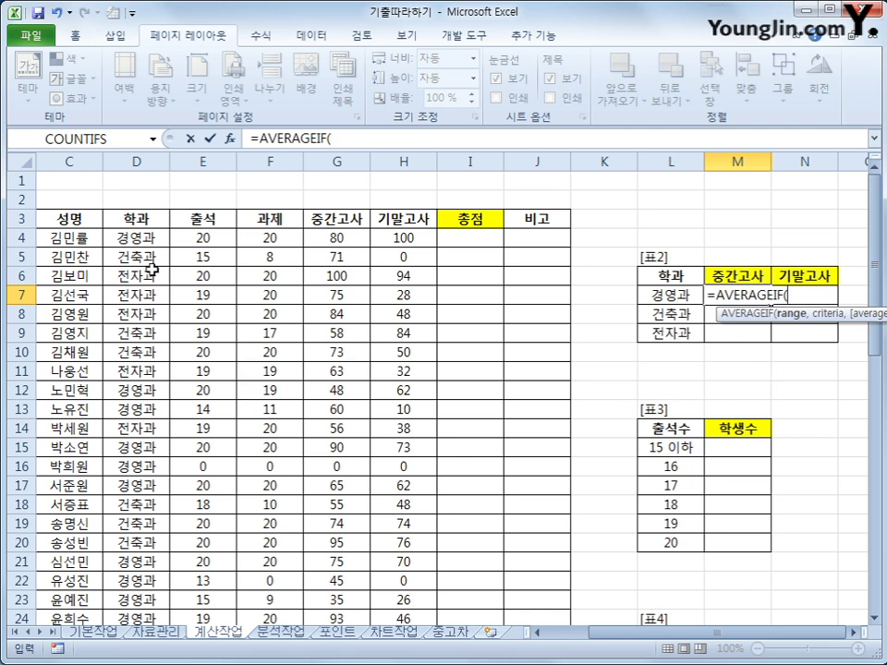
{"action": "left_click_drag", "start_coordinate": [141, 238], "coordinate": [137, 585]}
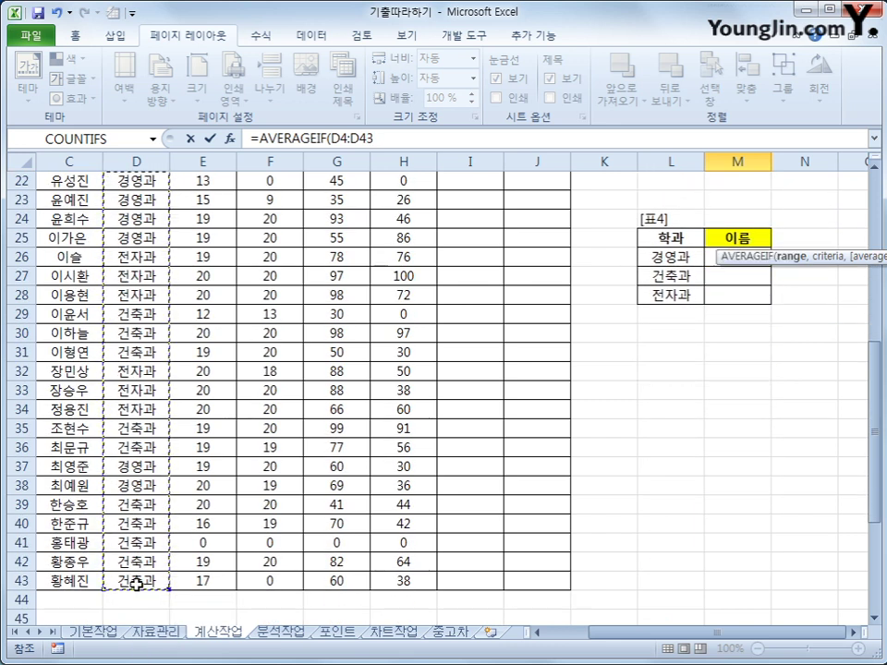
{"action": "scroll", "coordinate": [469, 345], "scroll_direction": "up", "scroll_amount": 7}
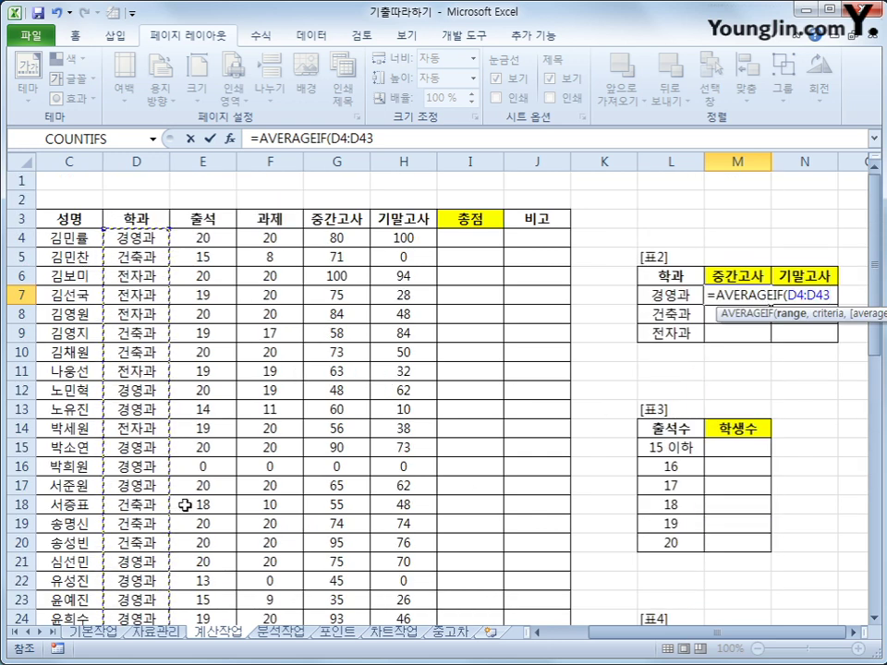
{"action": "key", "text": "F4"}
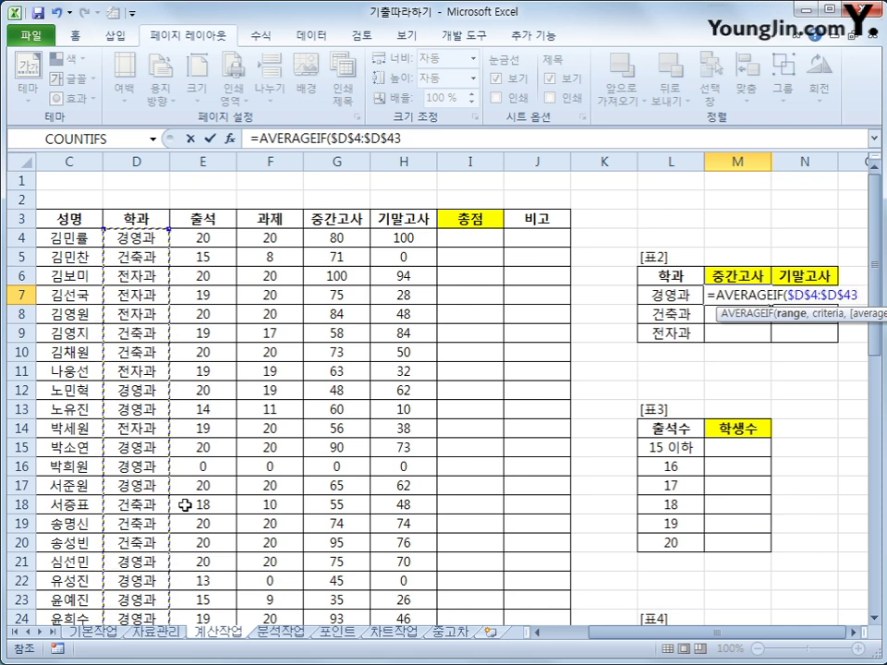
- Add $L7 as the department criterion and begin the average range at G4
{"action": "type", "text": ","}
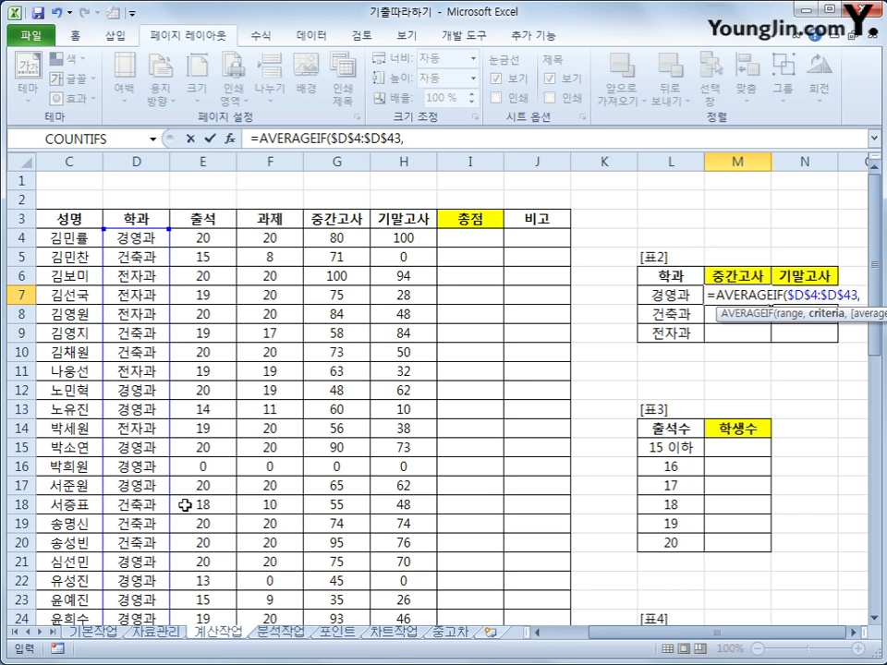
{"action": "key", "text": "Left"}
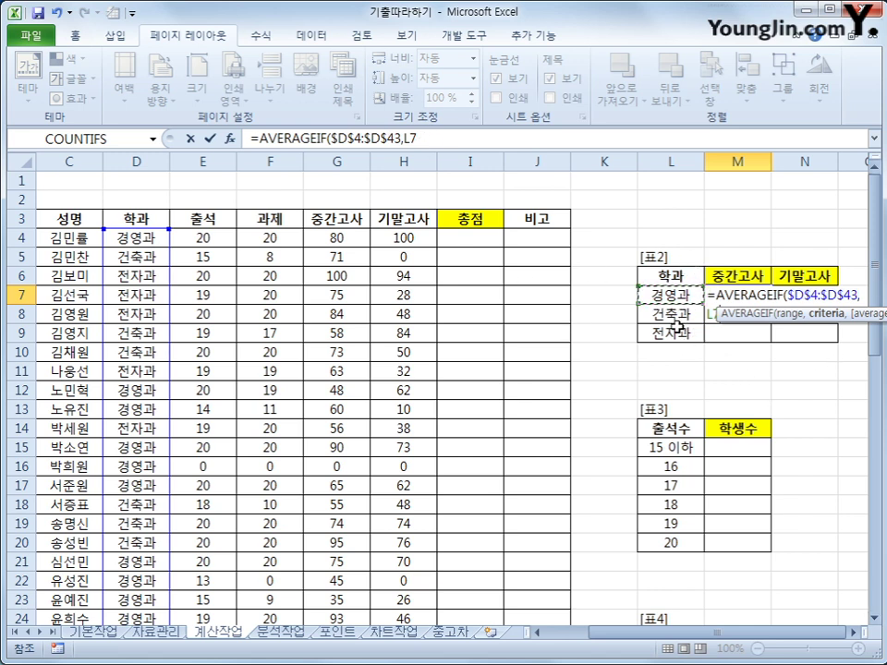
{"action": "key", "text": "F4"}
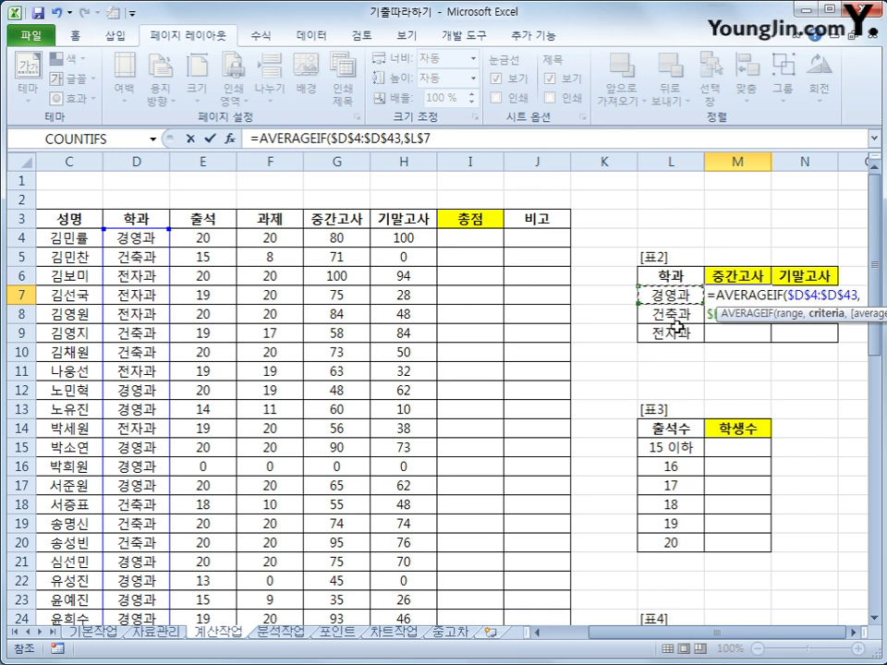
{"action": "key", "text": "F4"}
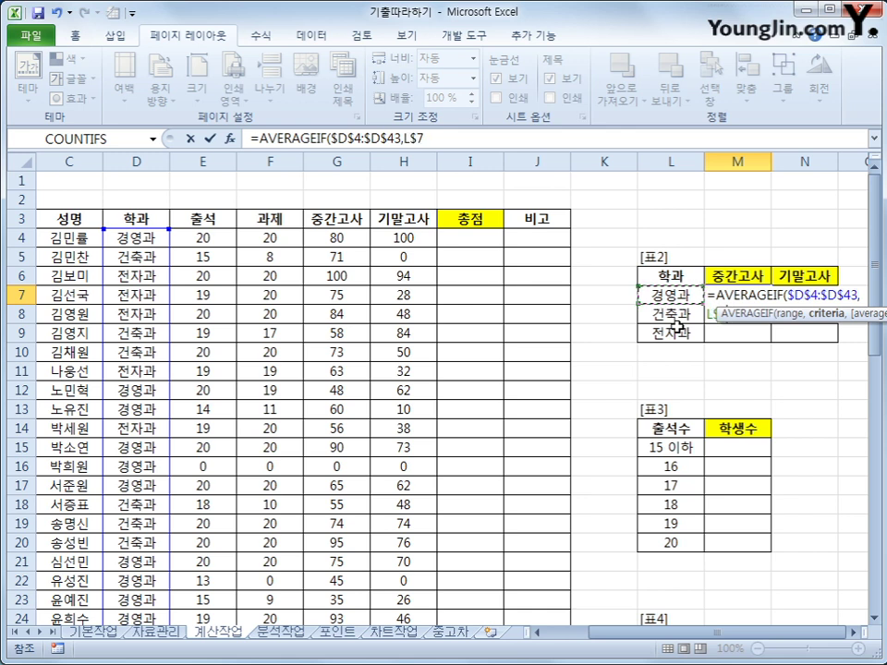
{"action": "key", "text": "F4"}
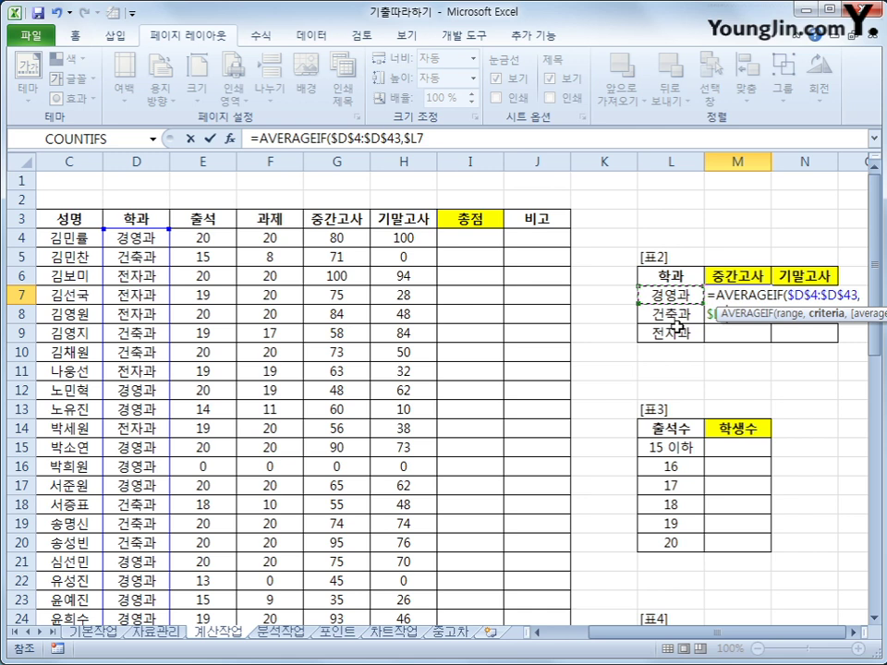
{"action": "type", "text": ","}
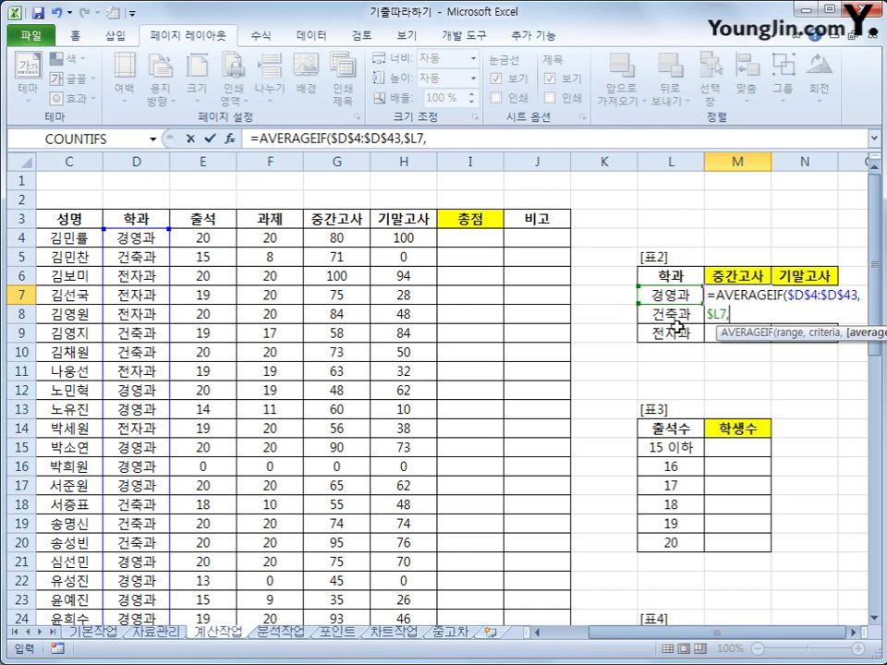
{"action": "left_click", "coordinate": [347, 235]}
- Finish the average range as G$4:G$43 and commit, giving 59.615385 for 경영과
{"action": "left_click_drag", "start_coordinate": [347, 234], "coordinate": [341, 582]}
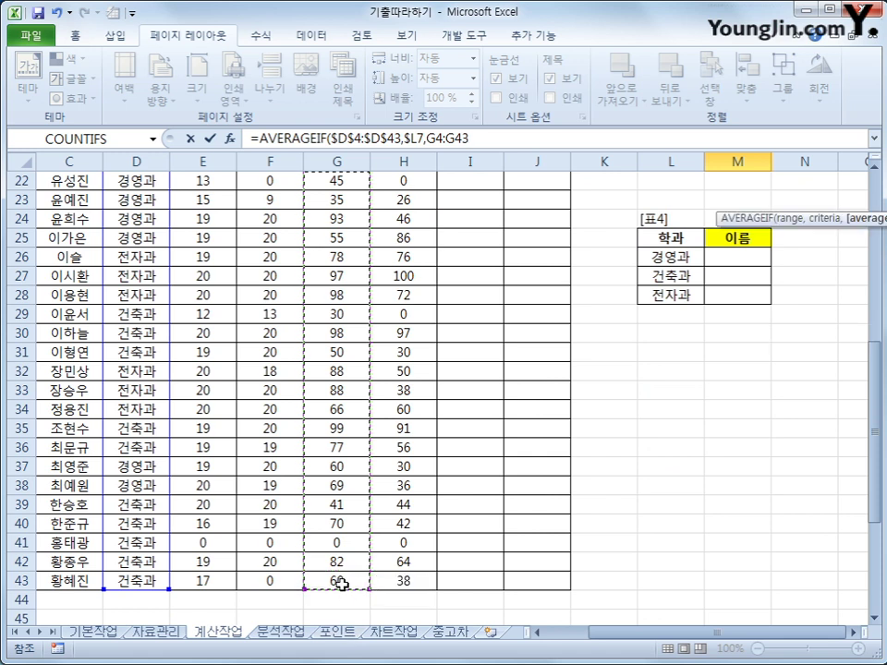
{"action": "scroll", "coordinate": [543, 515], "scroll_direction": "up", "scroll_amount": 7}
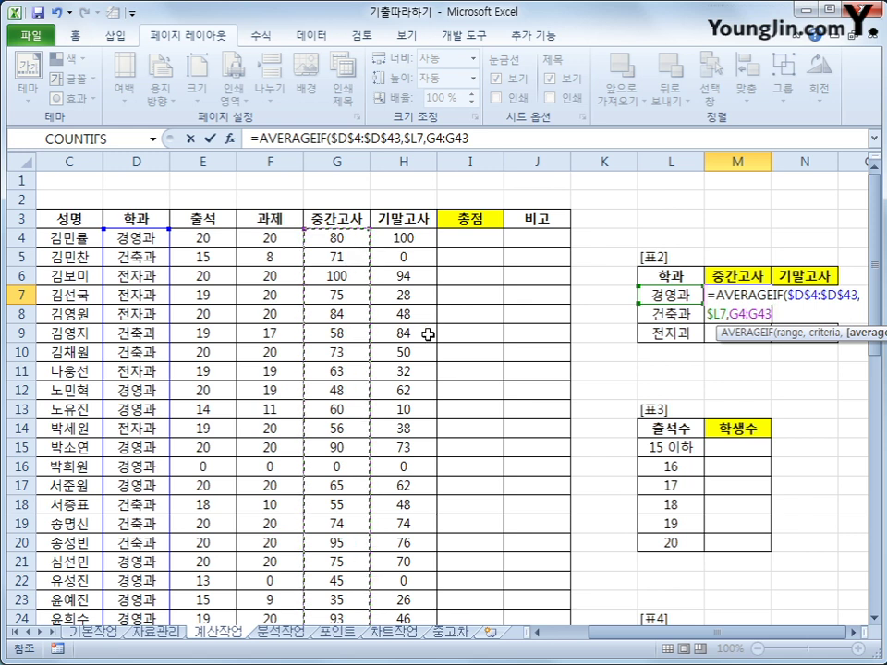
{"action": "key", "text": "F4"}
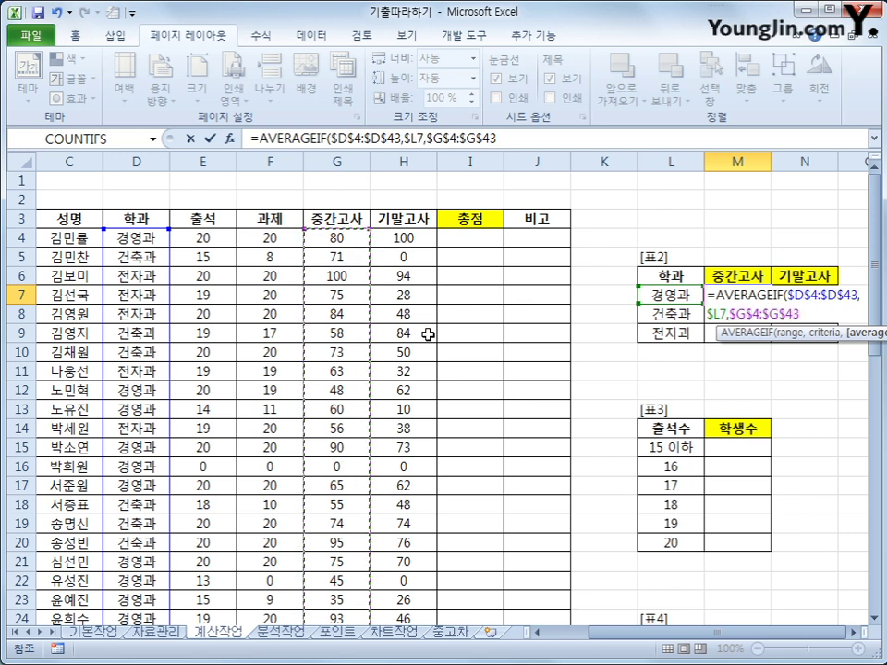
{"action": "key", "text": "F4"}
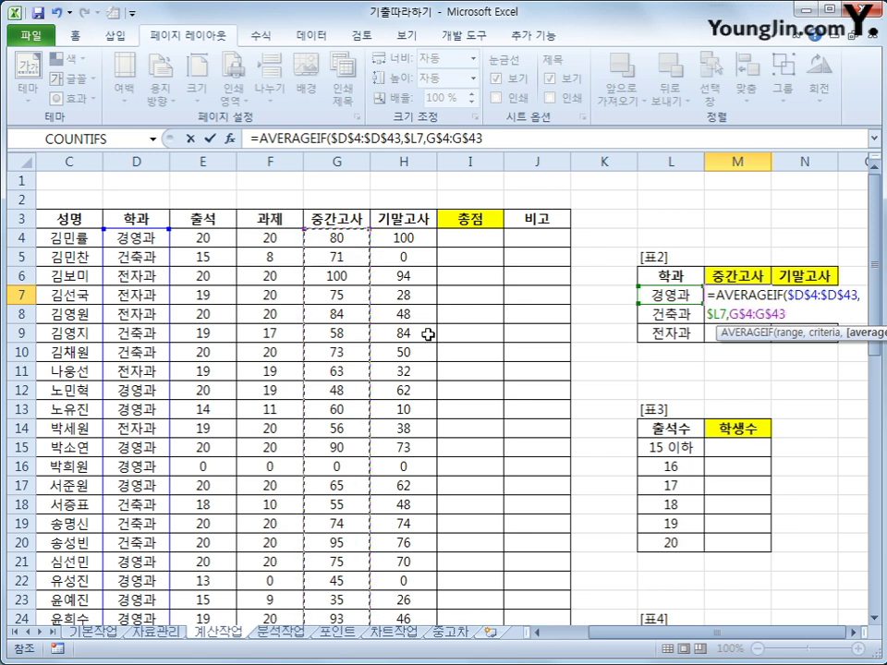
{"action": "type", "text": ")"}
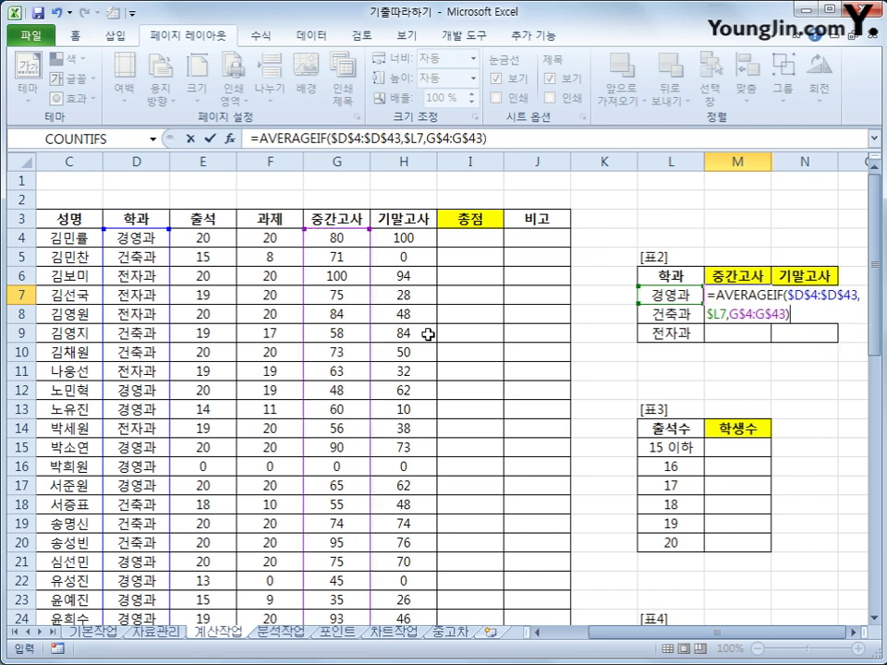
{"action": "key", "text": "Return"}
{"action": "key", "text": "Return"}
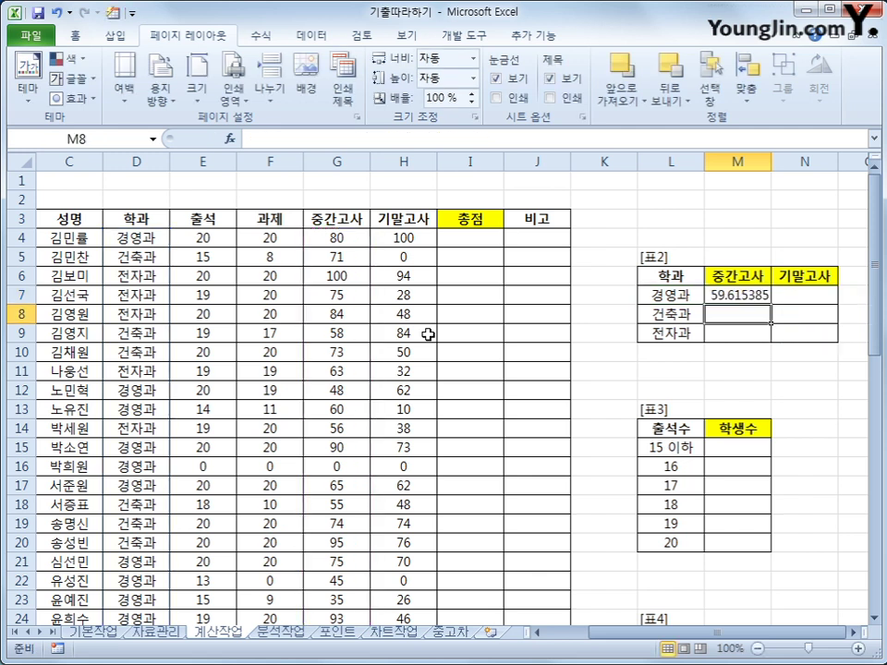
{"action": "left_click", "coordinate": [730, 293]}
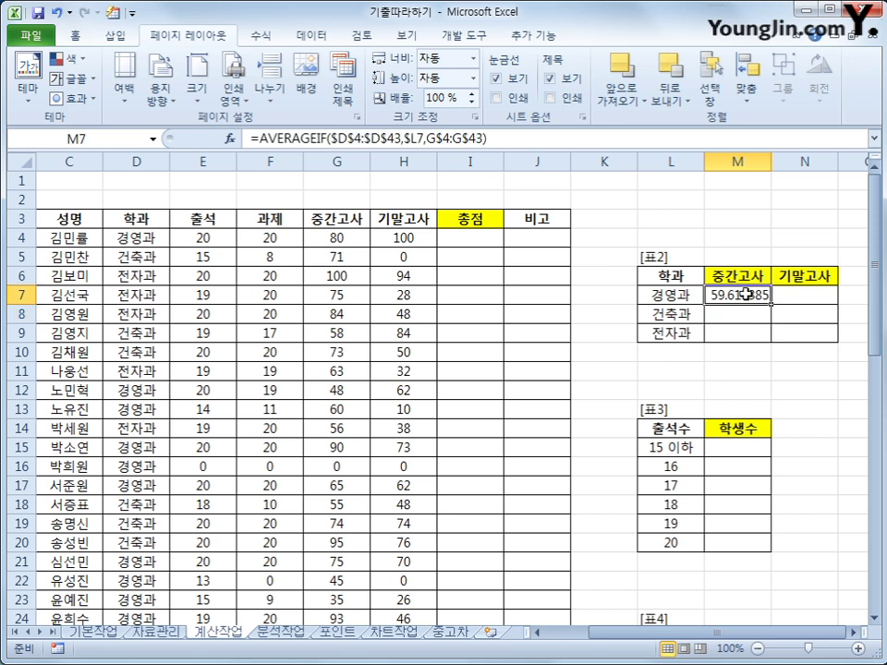
- Fill the M7 average formula over M7:N9 for every department's midterm and final averages
{"action": "left_click_drag", "start_coordinate": [768, 302], "coordinate": [817, 343]}
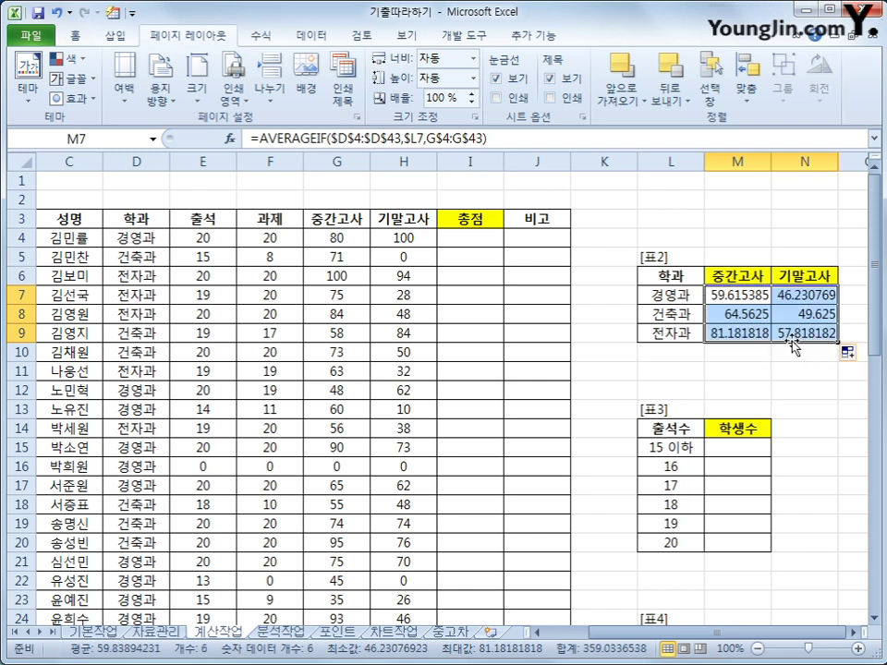
{"action": "left_click", "coordinate": [741, 296]}
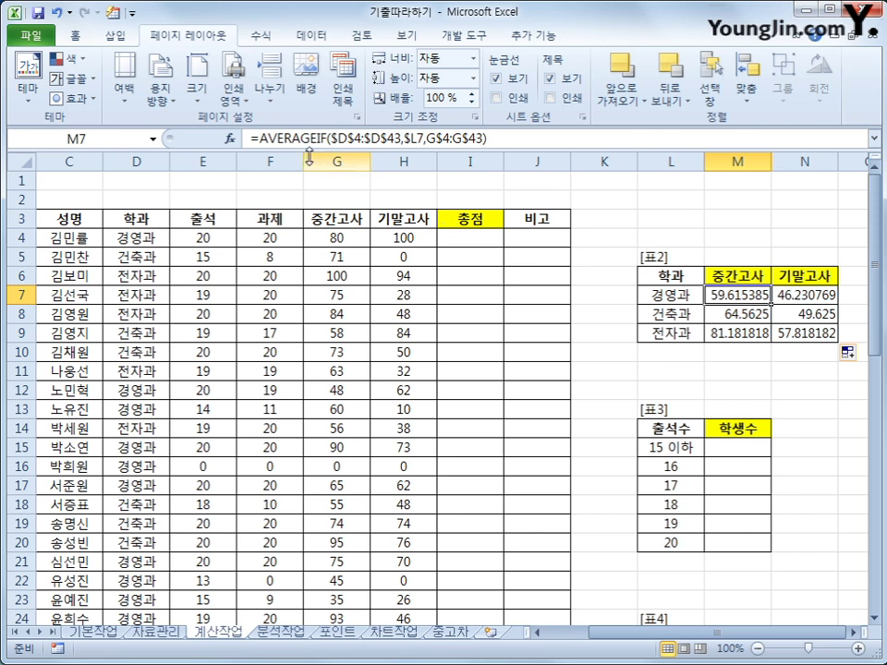
- Wrap the M7 average in ROUNDUP to one decimal place
{"action": "left_click", "coordinate": [260, 140]}
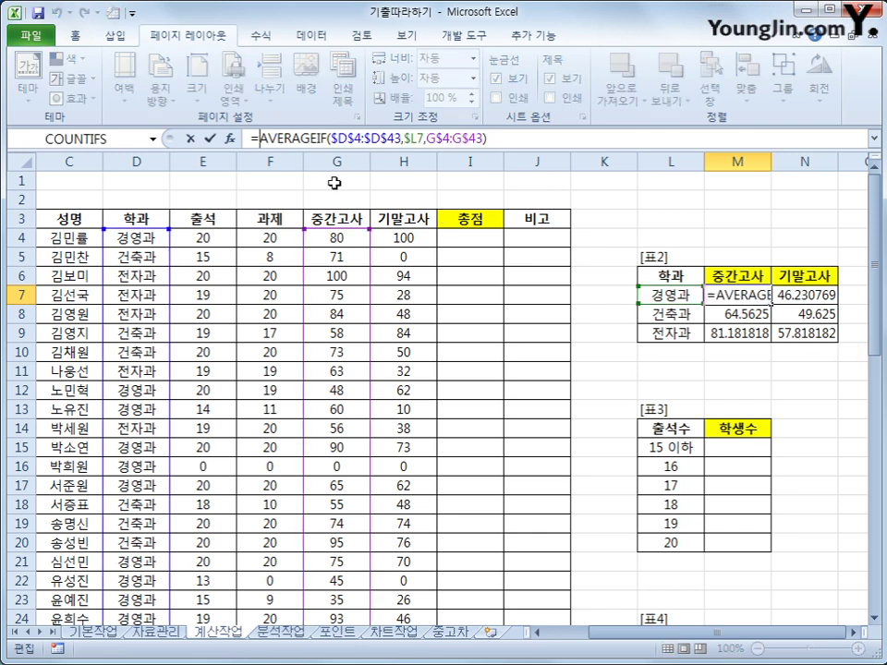
{"action": "type", "text": "R"}
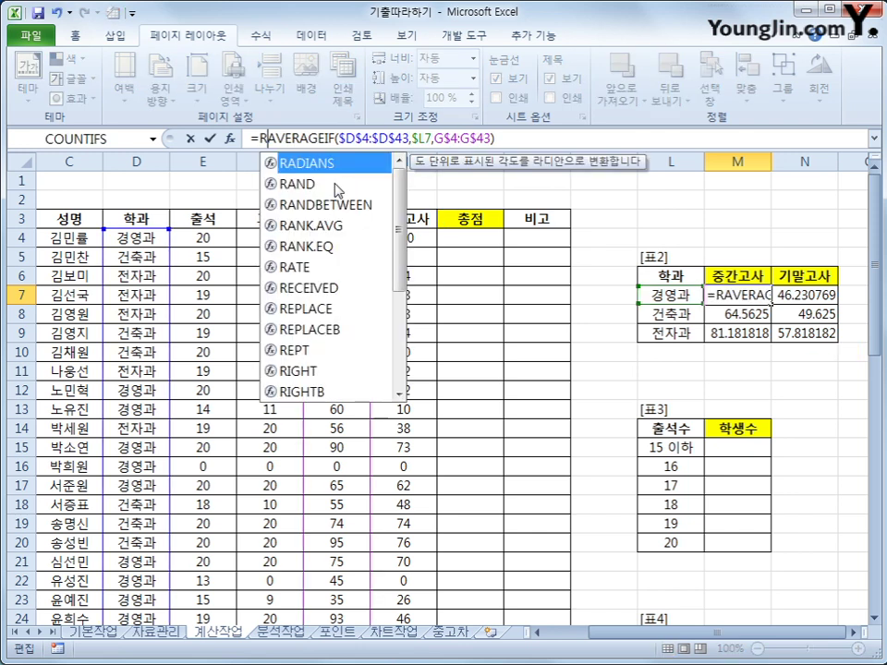
{"action": "type", "text": "O"}
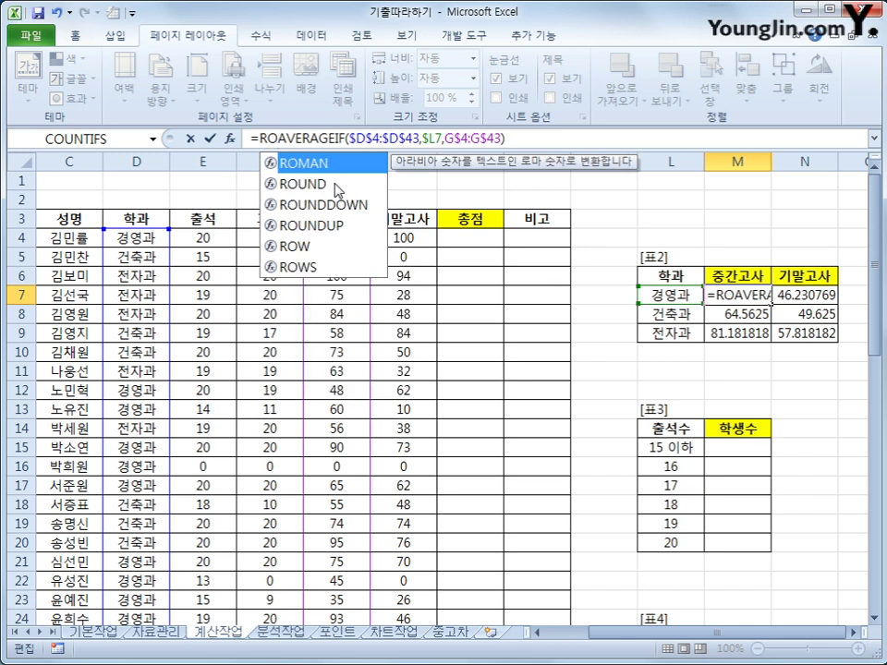
{"action": "left_click", "coordinate": [336, 225]}
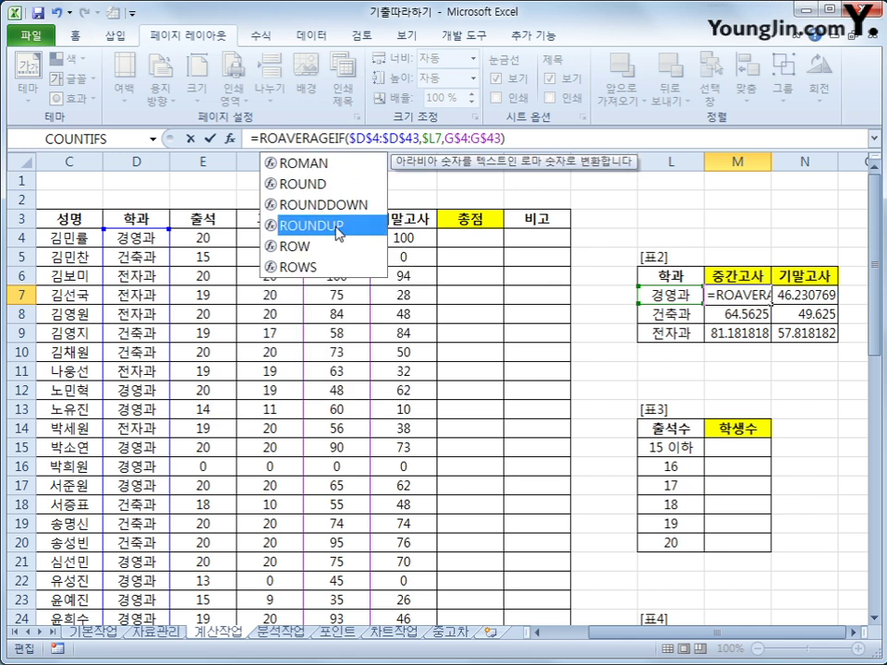
{"action": "double_click", "coordinate": [336, 225]}
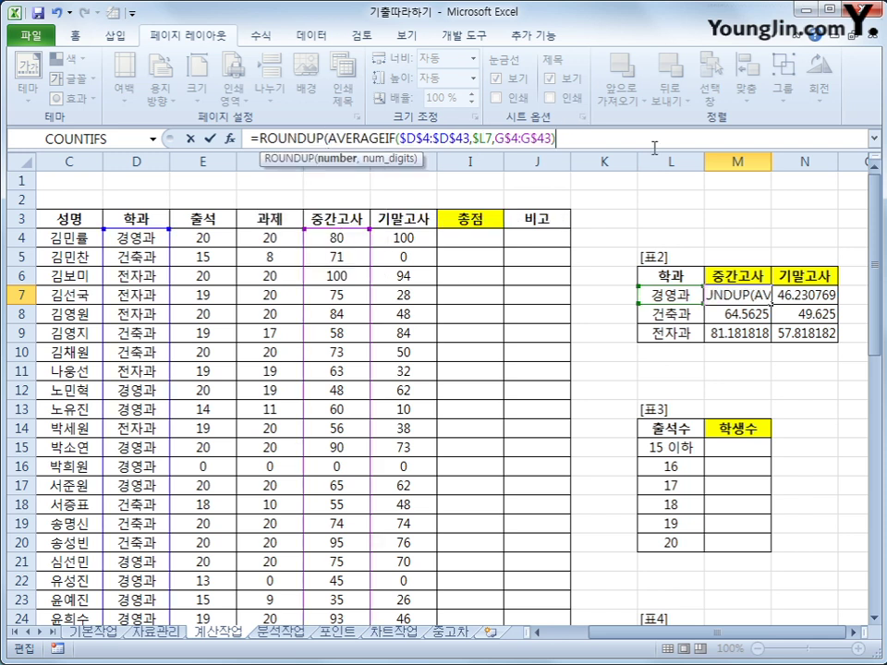
{"action": "type", "text": ",1"}
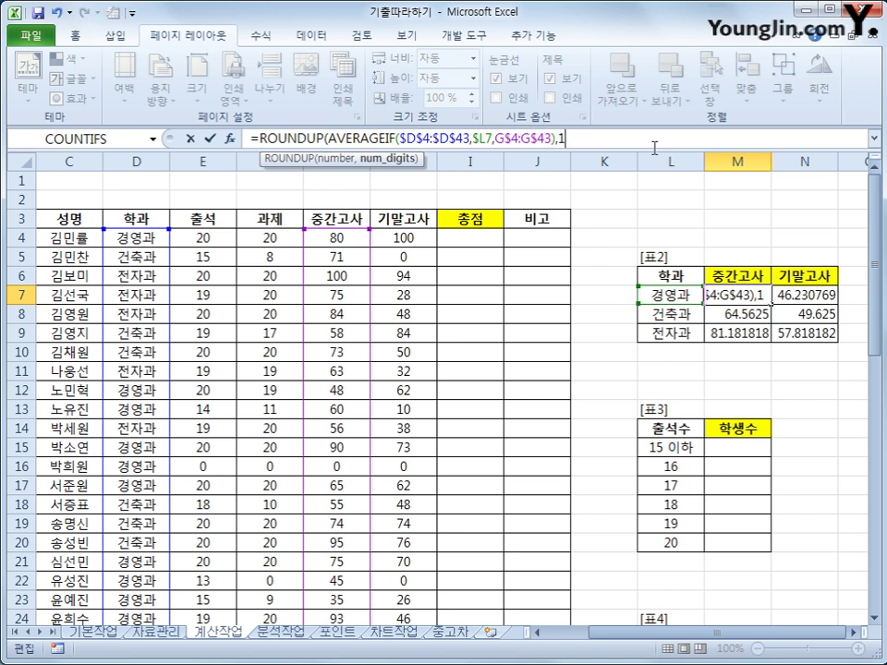
{"action": "type", "text": ")"}
{"action": "key", "text": "Return"}
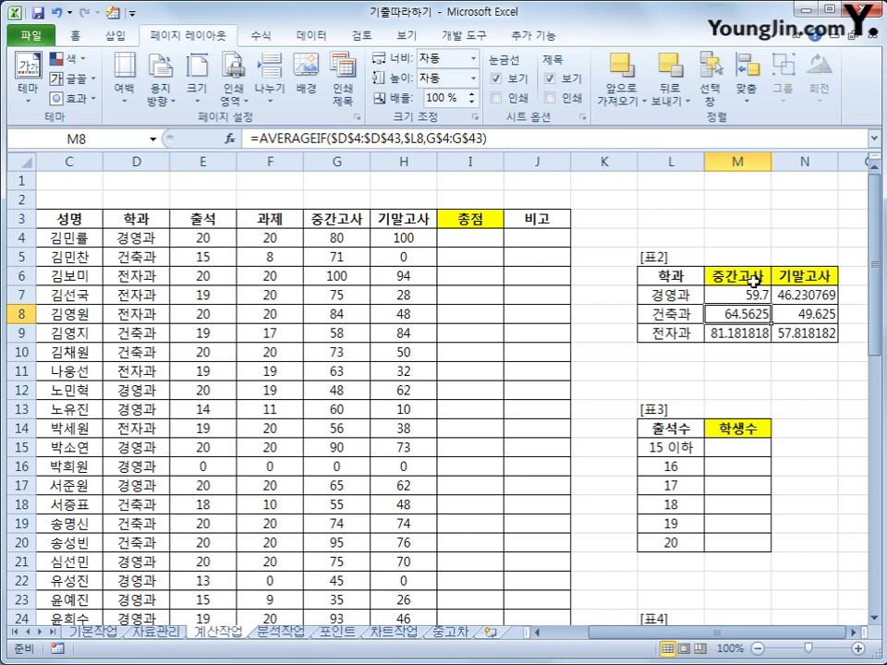
- Copy the rounded formula over M7:N9, giving 59.7, 64.6, 81.2 and 46.3, 49.7, 57.9
{"action": "left_click", "coordinate": [752, 293]}
{"action": "left_click_drag", "start_coordinate": [770, 304], "coordinate": [820, 338]}
{"action": "left_click", "coordinate": [818, 336]}
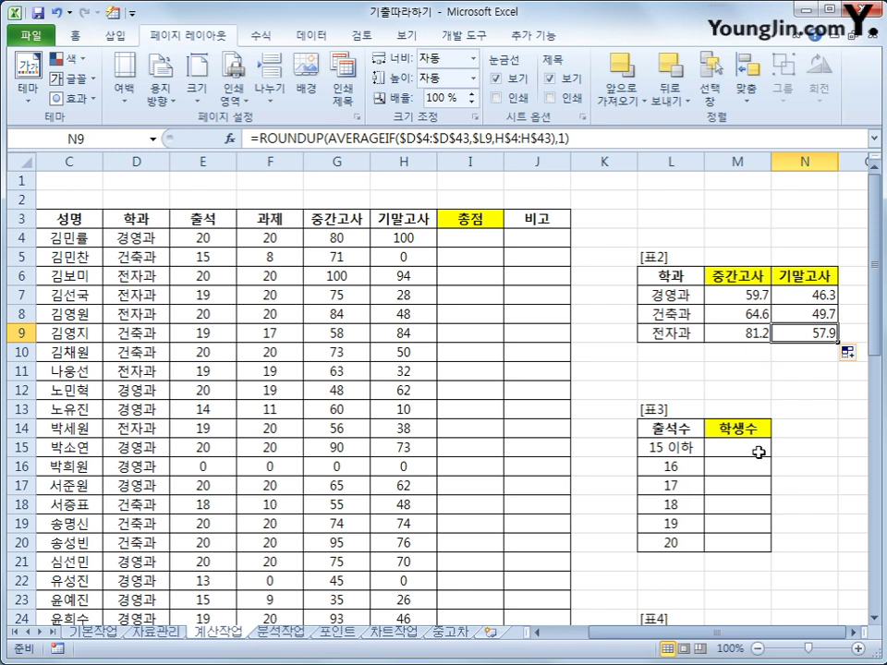
- Select M15:M20 in 표3's 학생수 column
{"action": "left_click_drag", "start_coordinate": [758, 451], "coordinate": [758, 541]}
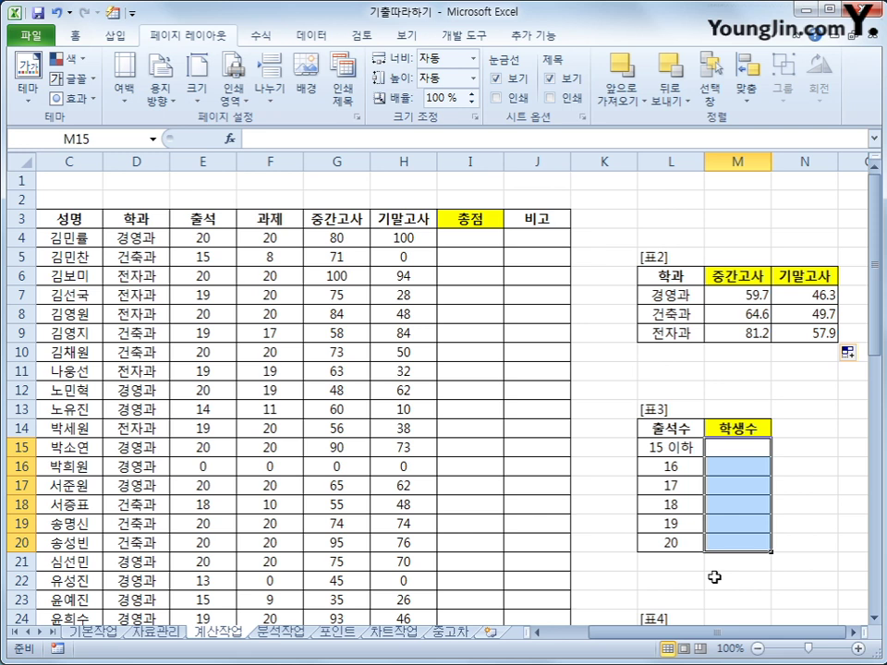
- Enter {=FREQUENCY(E4:E43,L15:L20)} as an array in M15:M20, counting 7, 1, 1, 1, 12, 18
{"action": "type", "text": "=f"}
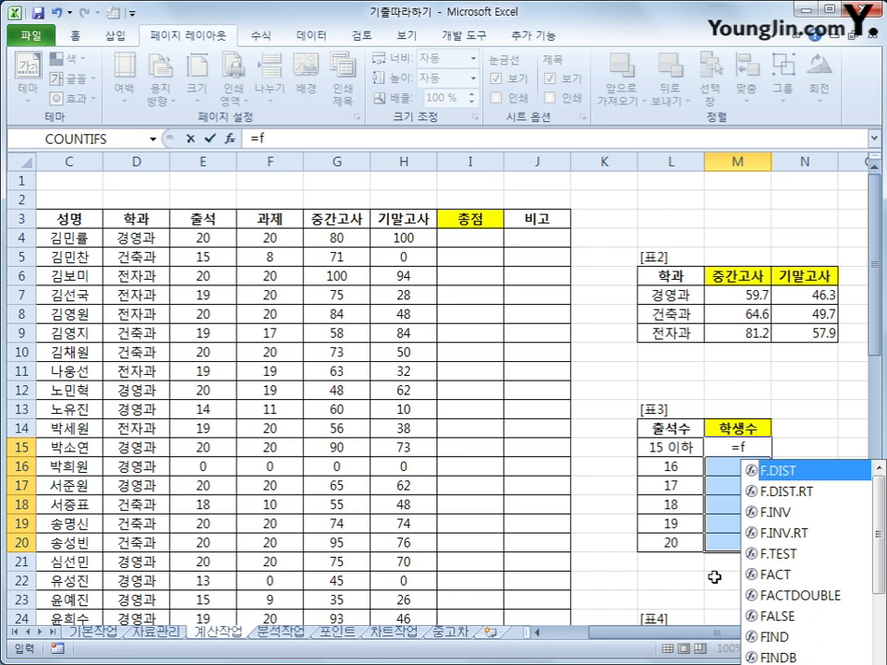
{"action": "type", "text": "r"}
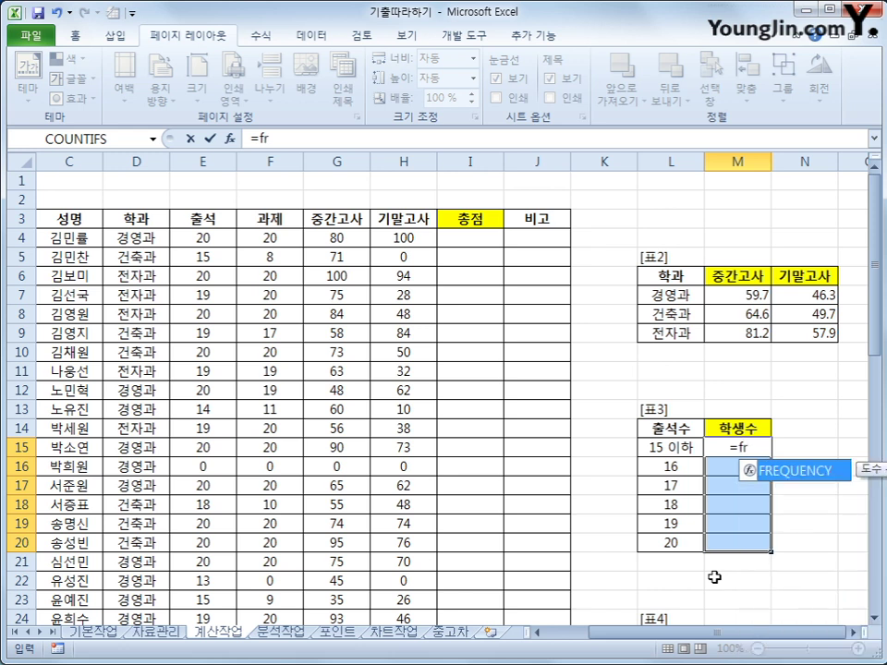
{"action": "key", "text": "Tab"}
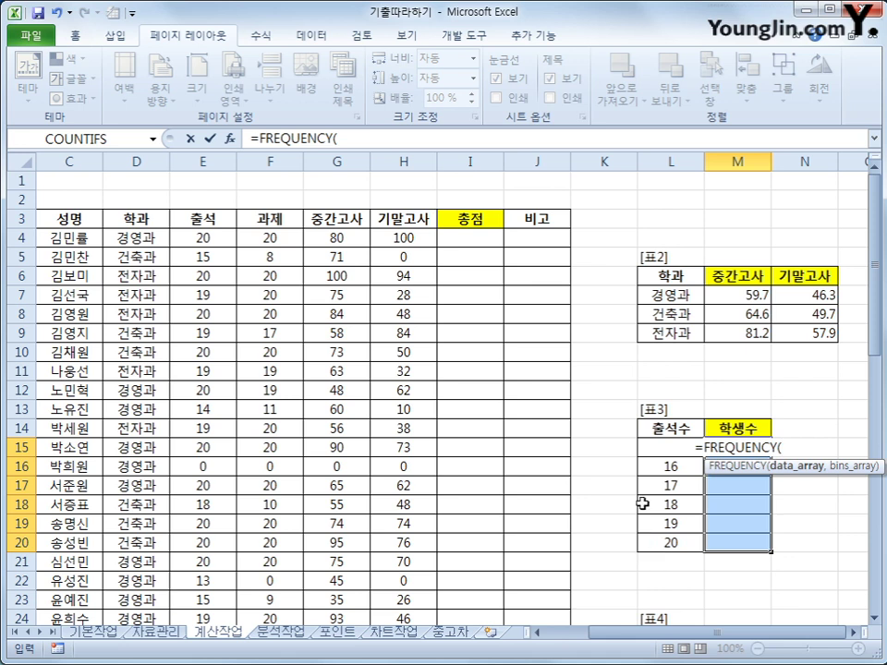
{"action": "left_click_drag", "start_coordinate": [199, 237], "coordinate": [214, 596]}
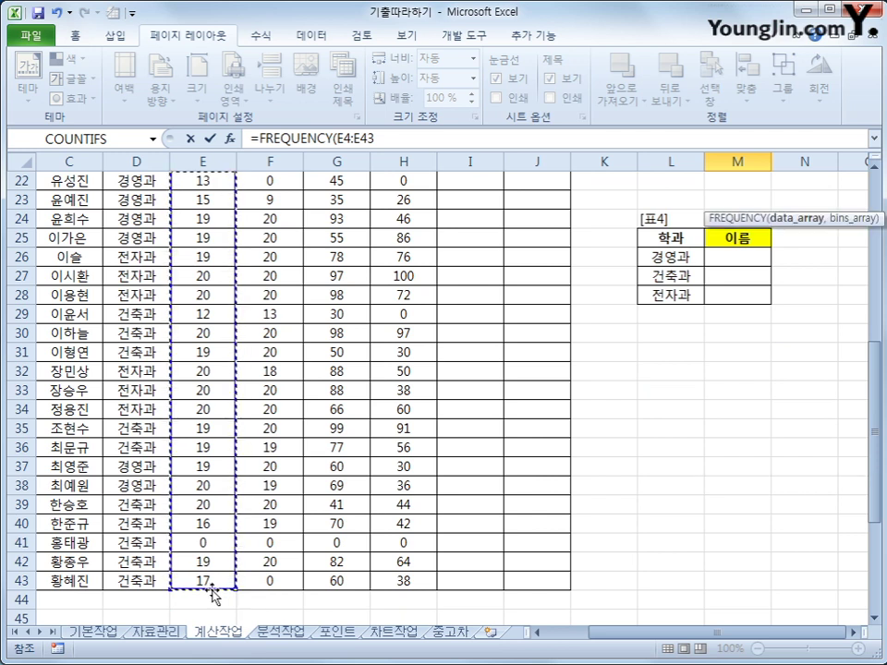
{"action": "type", "text": ","}
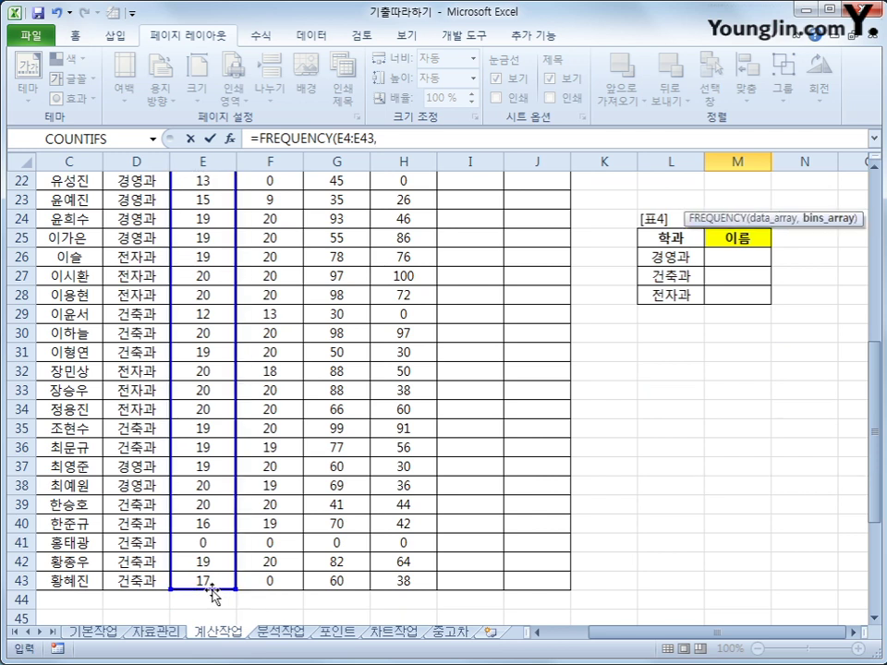
{"action": "scroll", "coordinate": [211, 596], "scroll_direction": "up", "scroll_amount": 7}
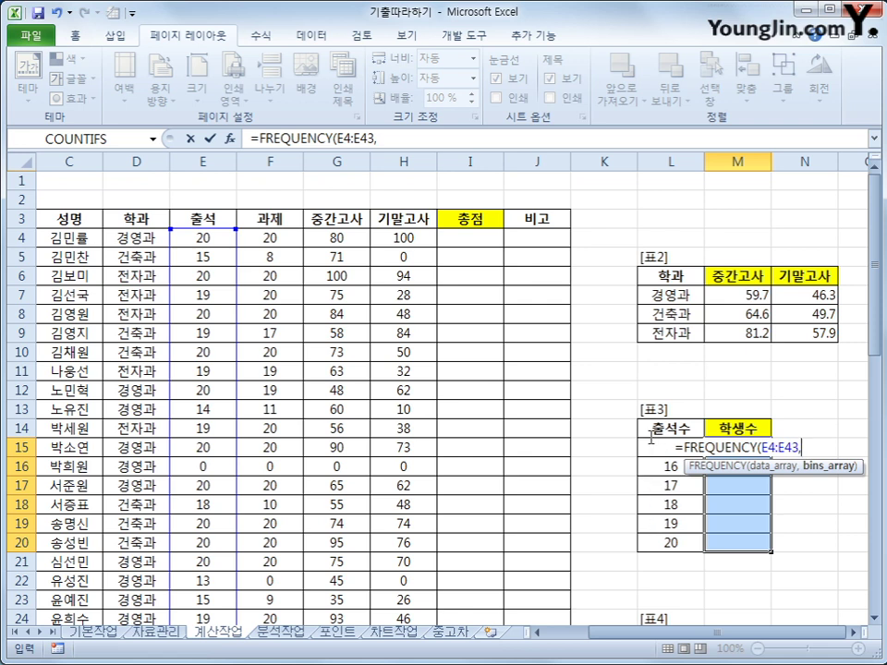
{"action": "left_click", "coordinate": [653, 544]}
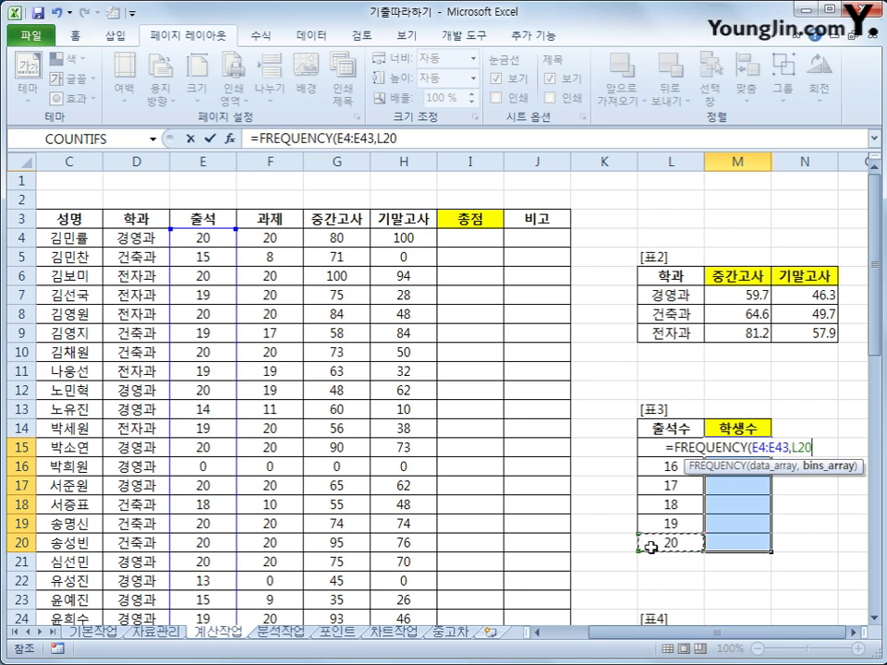
{"action": "left_click_drag", "start_coordinate": [653, 545], "coordinate": [659, 450]}
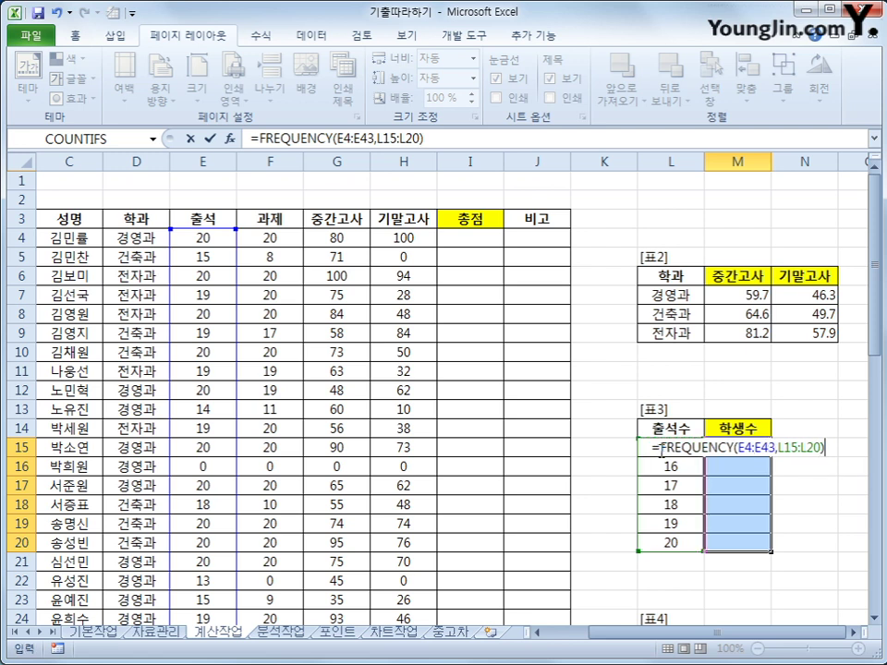
{"action": "key", "text": "ctrl+shift+Return"}
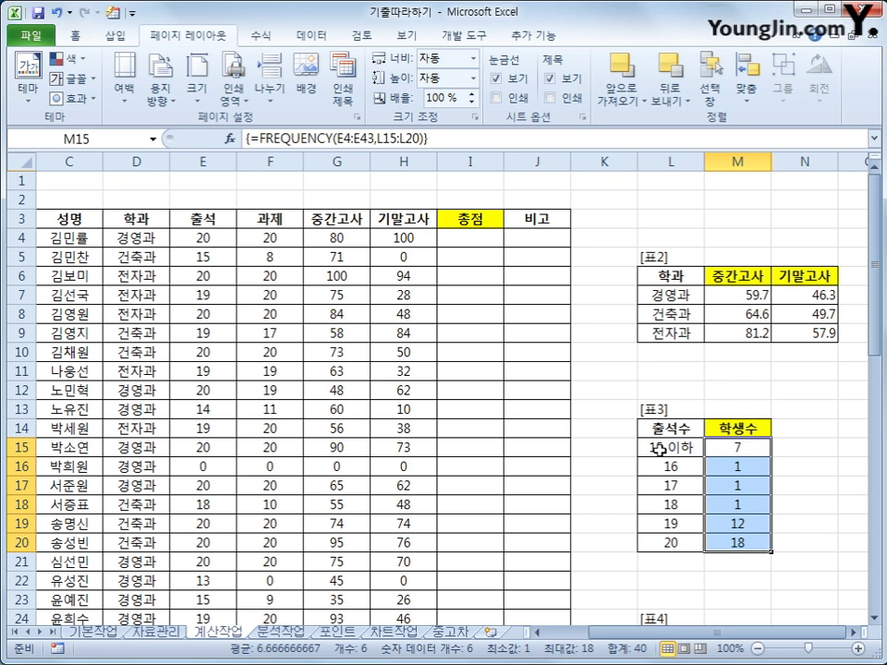
{"action": "left_click", "coordinate": [259, 137]}
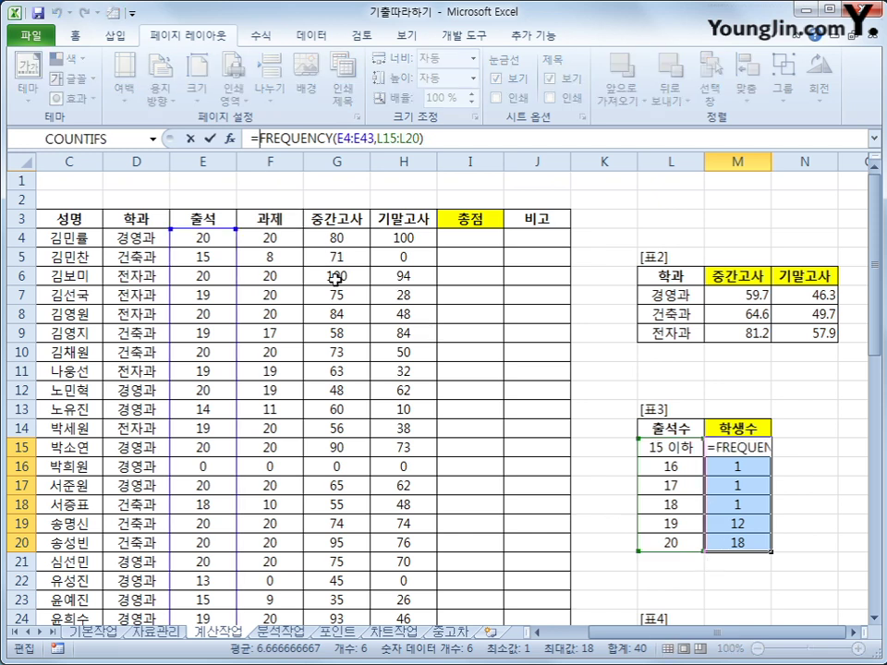
- Wrap the M15:M20 FREQUENCY counts in TEXT(...,"#명") and commit it as an array formula
{"action": "type", "text": "TE"}
{"action": "key", "text": "Return"}
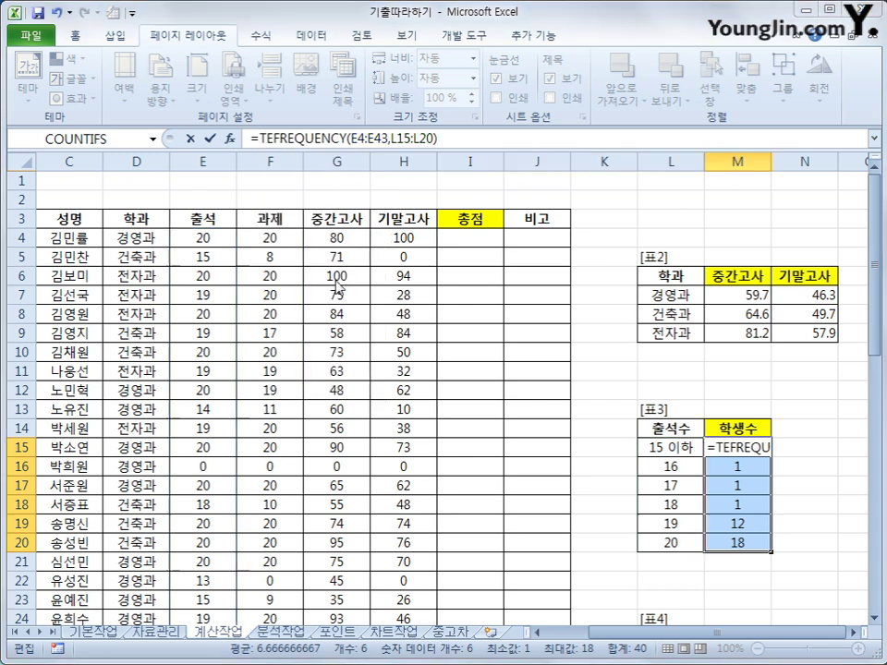
{"action": "key", "text": "Return"}
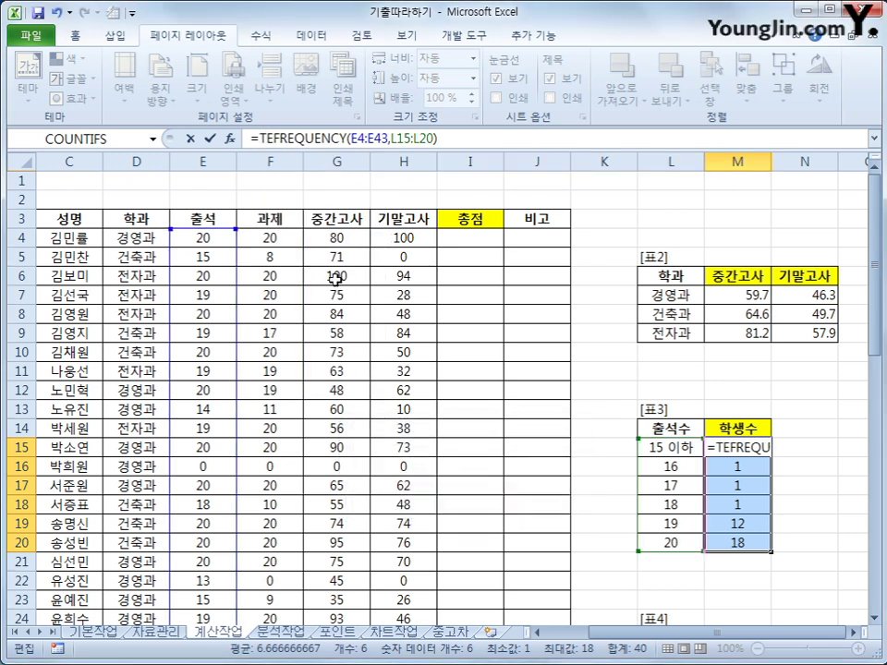
{"action": "key", "text": "BackSpace"}
{"action": "key", "text": "BackSpace"}
{"action": "type", "text": "T"}
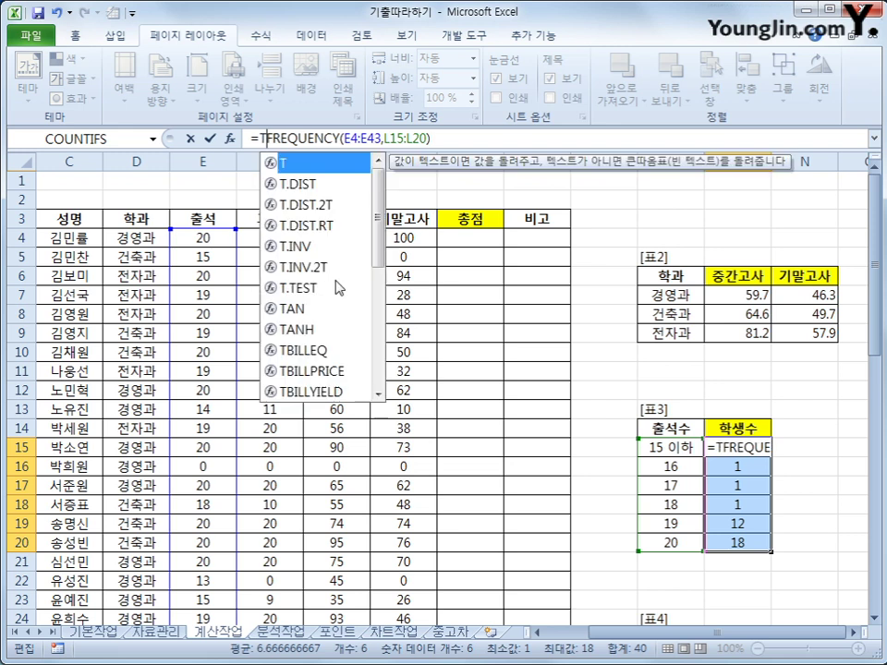
{"action": "type", "text": "EXT("}
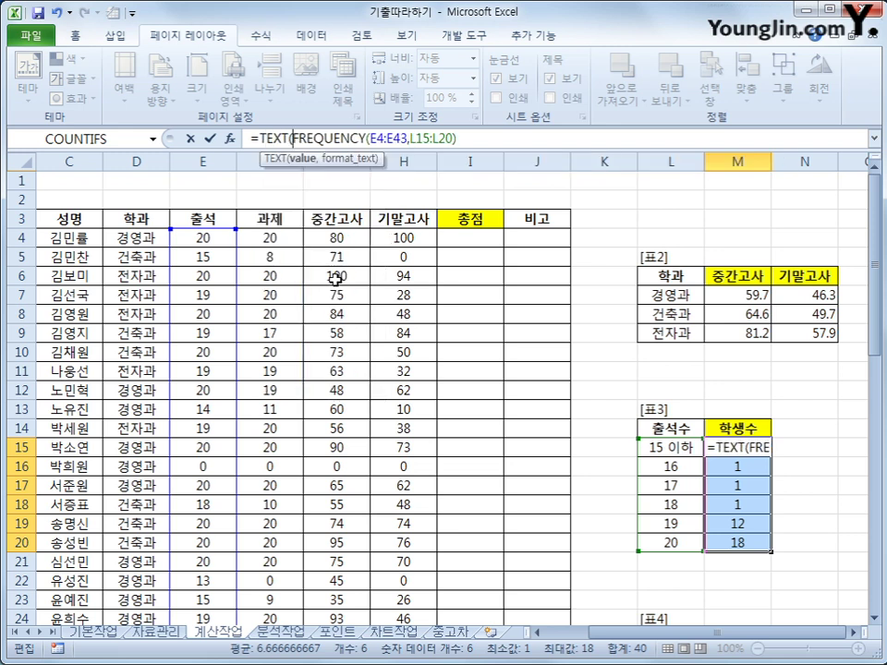
{"action": "key", "text": "End"}
{"action": "type", "text": ","}
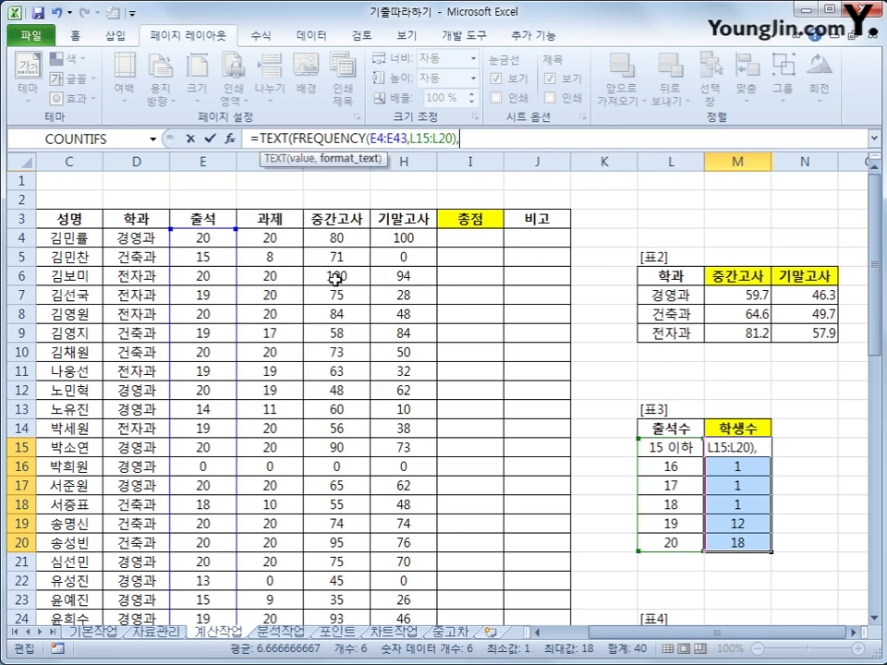
{"action": "type", "text": "\"#명\")"}
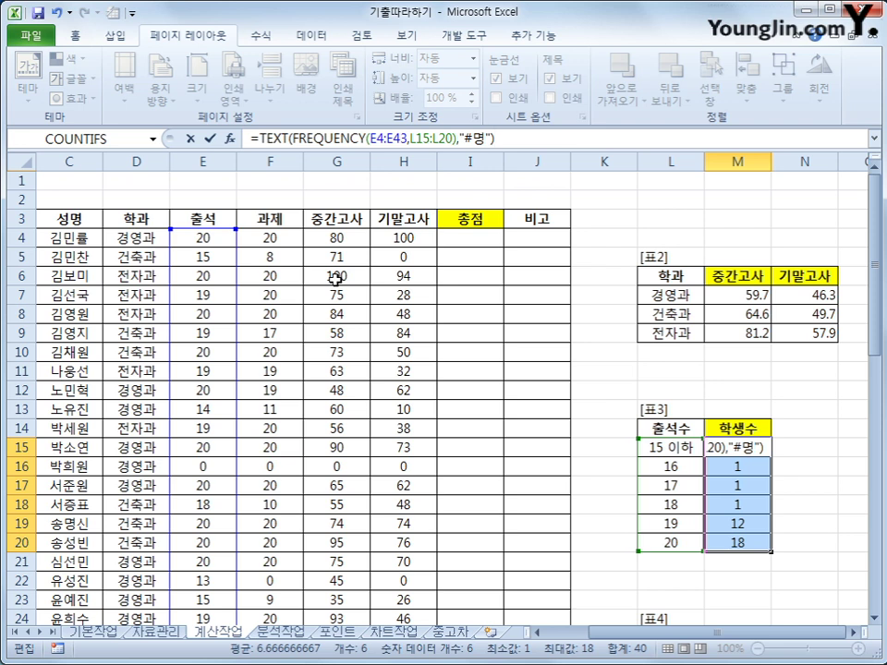
{"action": "key", "text": "ctrl+shift+Return"}
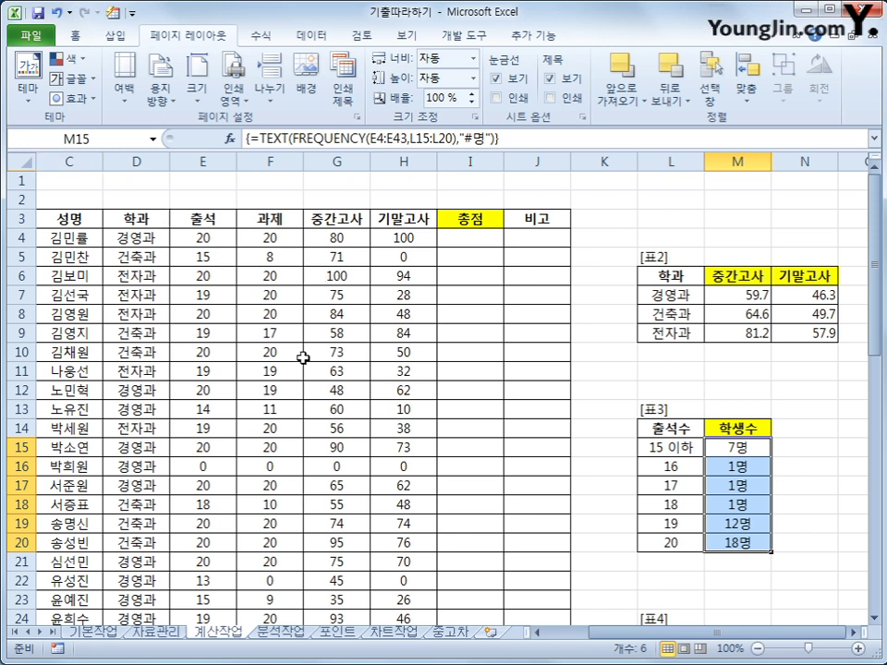
{"action": "scroll", "coordinate": [296, 369], "scroll_direction": "down", "scroll_amount": 4}
{"action": "scroll", "coordinate": [258, 425], "scroll_direction": "down", "scroll_amount": 9}
{"action": "scroll", "coordinate": [507, 421], "scroll_direction": "up", "scroll_amount": 11}
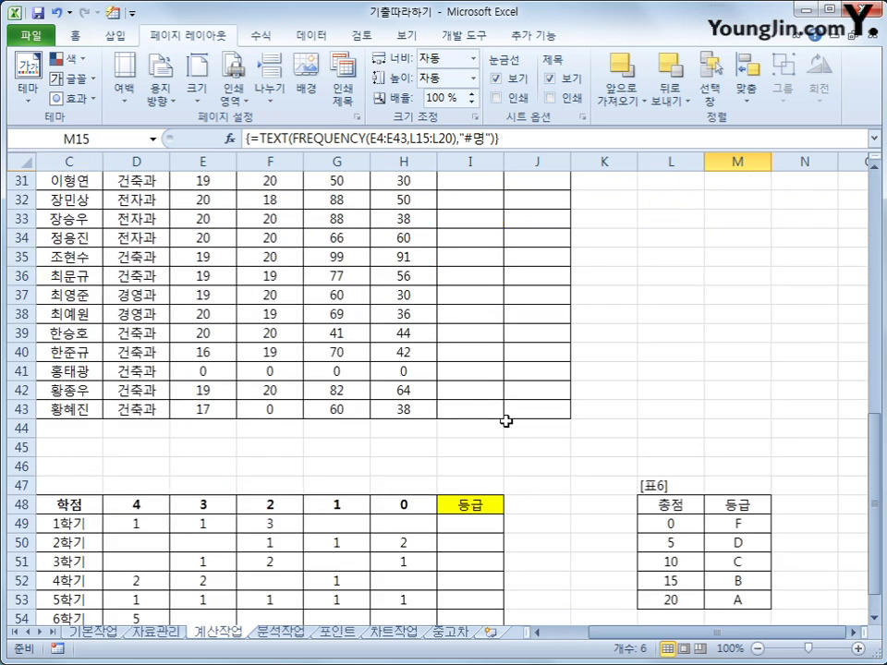
{"action": "scroll", "coordinate": [508, 422], "scroll_direction": "down", "scroll_amount": 3}
- Start a formula in M26, the 경영과 이름 cell of 표4, typing =in
{"action": "left_click", "coordinate": [744, 372]}
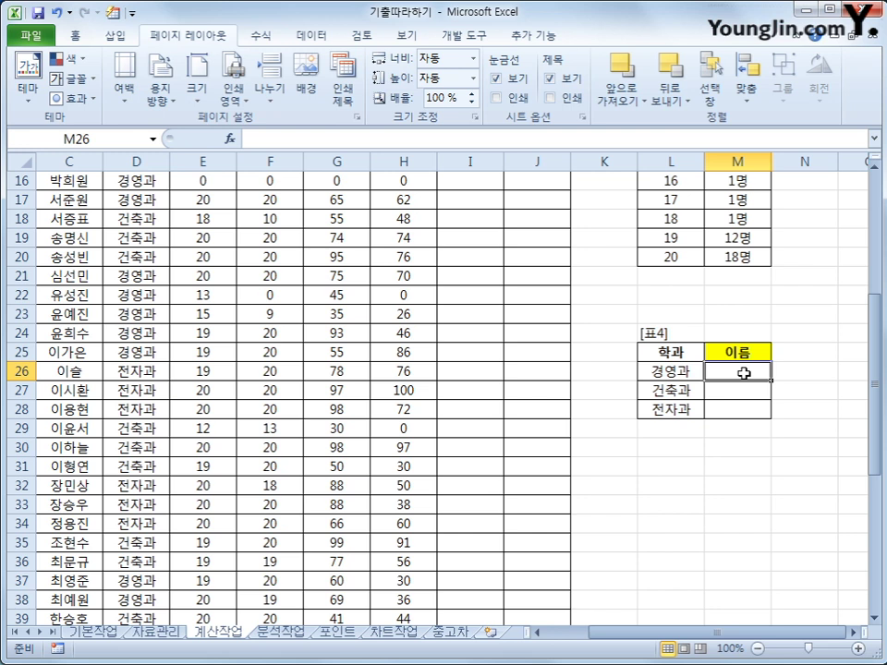
{"action": "type", "text": "="}
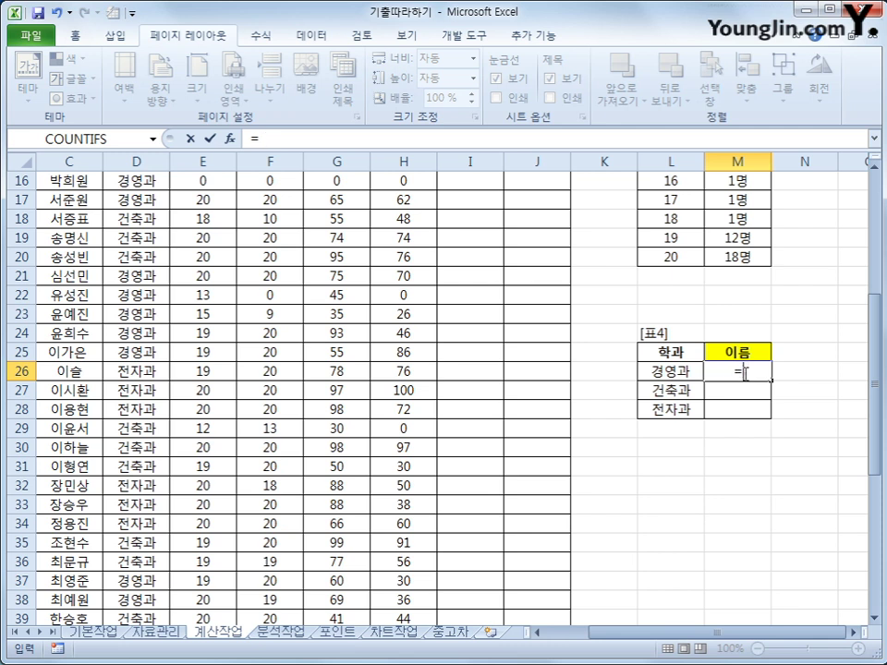
{"action": "type", "text": "in"}
- Build =INDEX($C$4:$C$43,MATCH( using the absolute student-name range C4:C43
{"action": "key", "text": "Tab"}
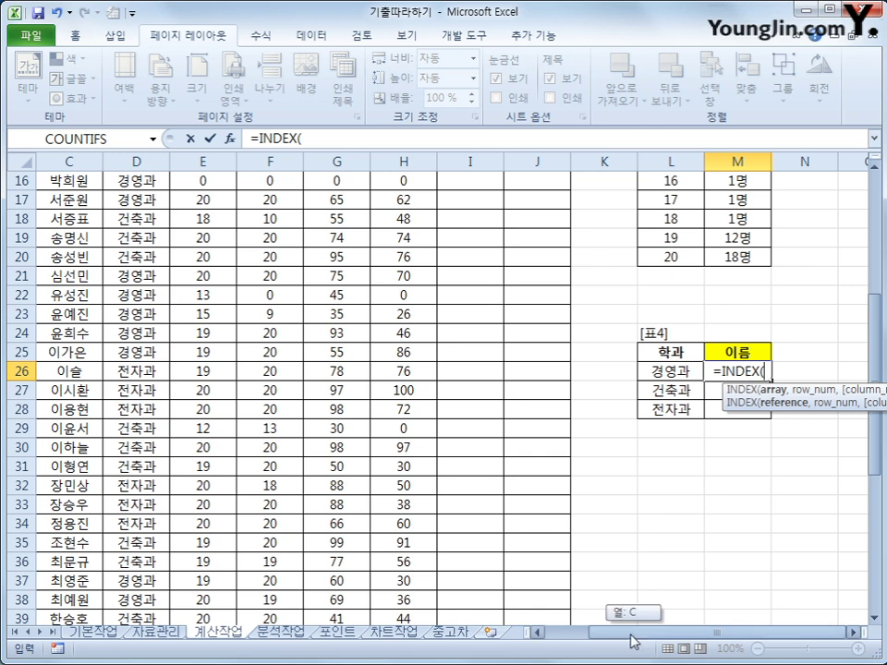
{"action": "scroll", "coordinate": [626, 608], "scroll_direction": "left", "scroll_amount": 2}
{"action": "scroll", "coordinate": [336, 460], "scroll_direction": "up", "scroll_amount": 5}
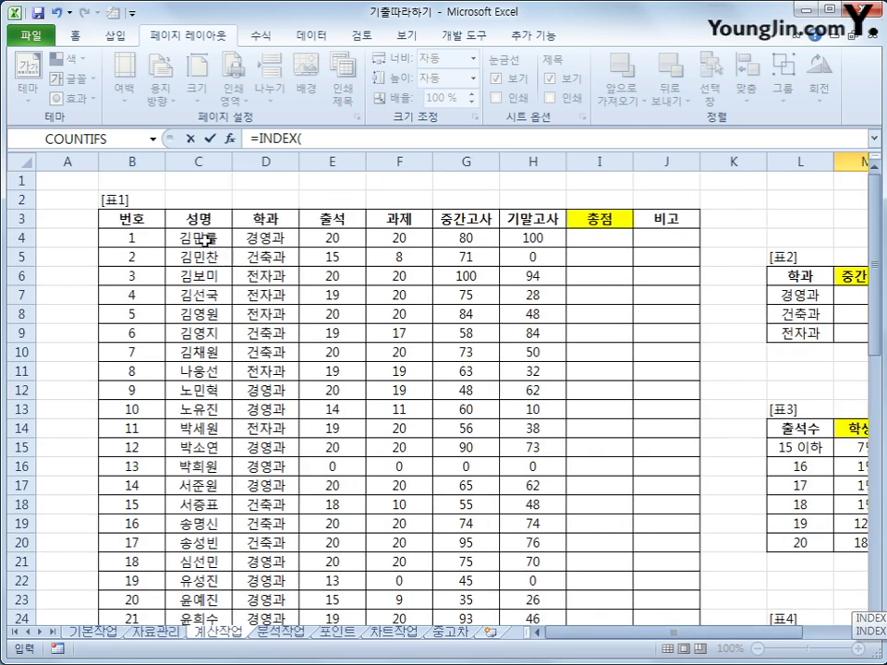
{"action": "left_click", "coordinate": [202, 239]}
{"action": "left_click_drag", "start_coordinate": [202, 239], "coordinate": [215, 599]}
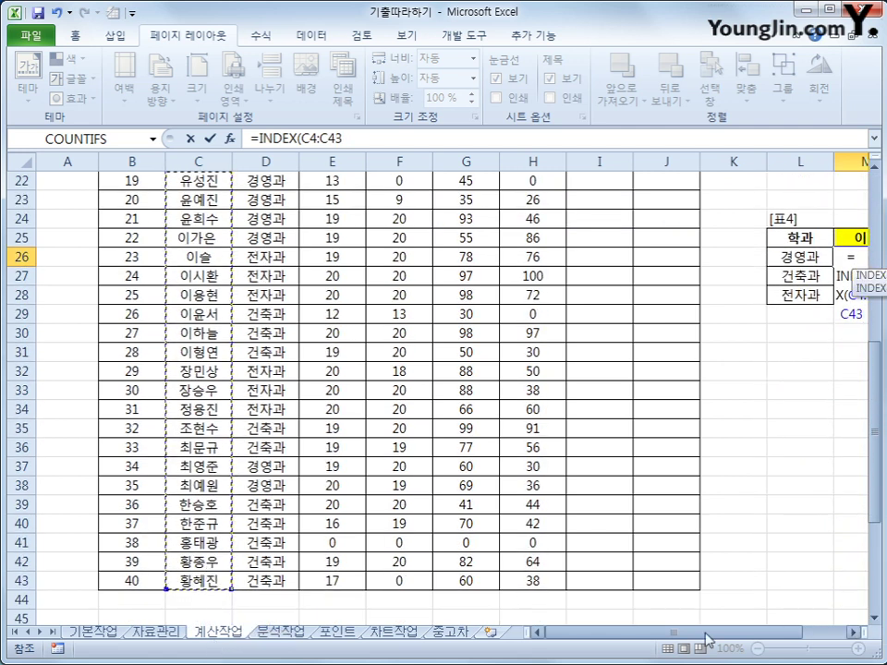
{"action": "mouse_move", "coordinate": [691, 640]}
{"action": "left_mouse_down"}
{"action": "mouse_move", "coordinate": [706, 637]}
{"action": "mouse_move", "coordinate": [677, 635]}
{"action": "left_mouse_up"}
{"action": "key", "text": "F4"}
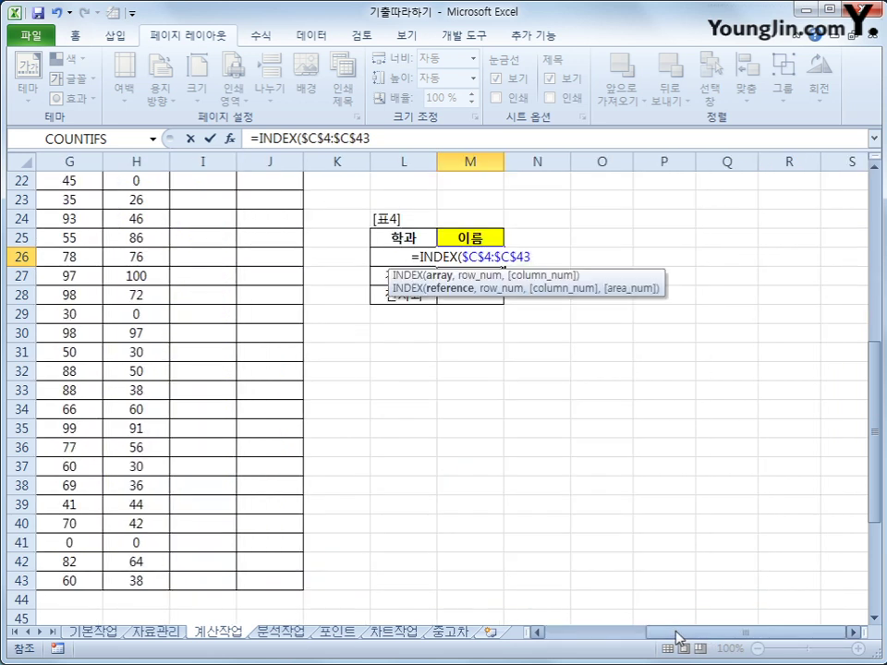
{"action": "type", "text": ","}
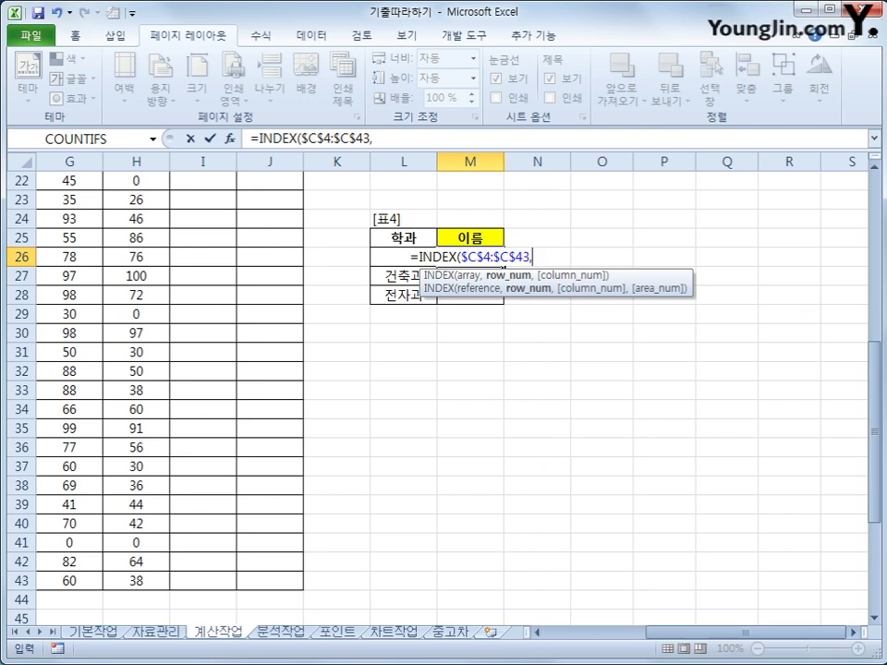
{"action": "left_click_drag", "start_coordinate": [679, 635], "coordinate": [778, 653]}
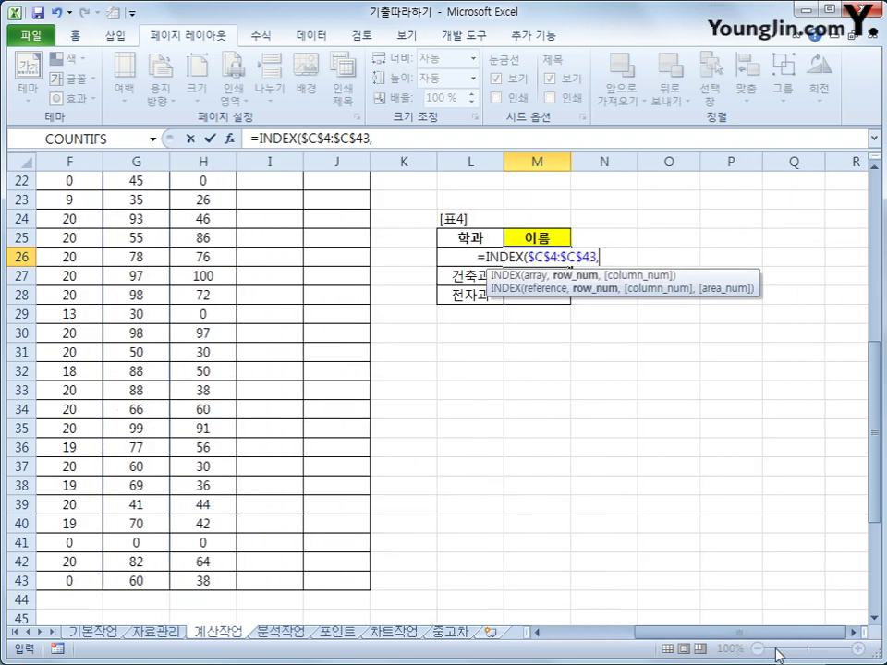
{"action": "type", "text": "ma"}
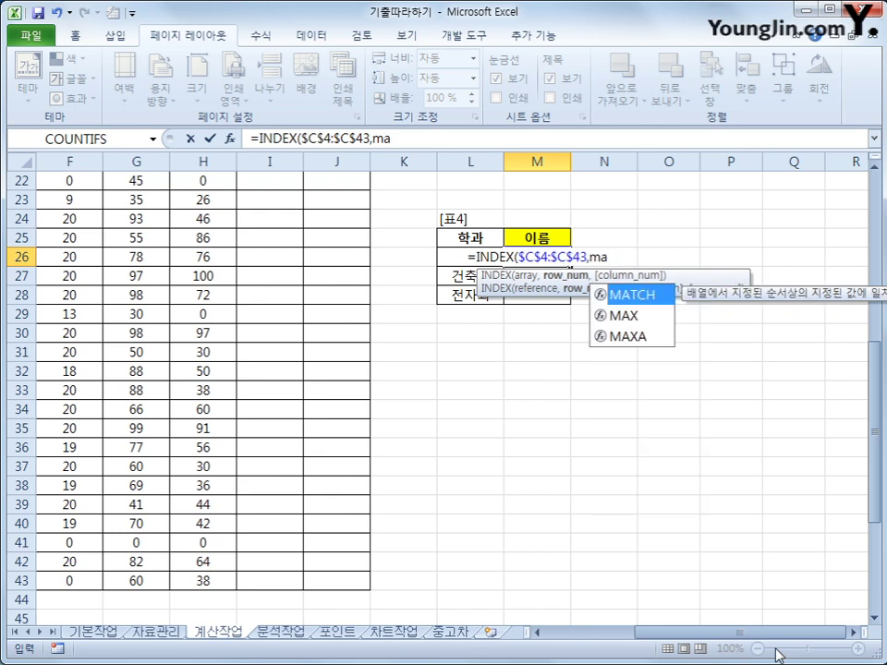
{"action": "key", "text": "Tab"}
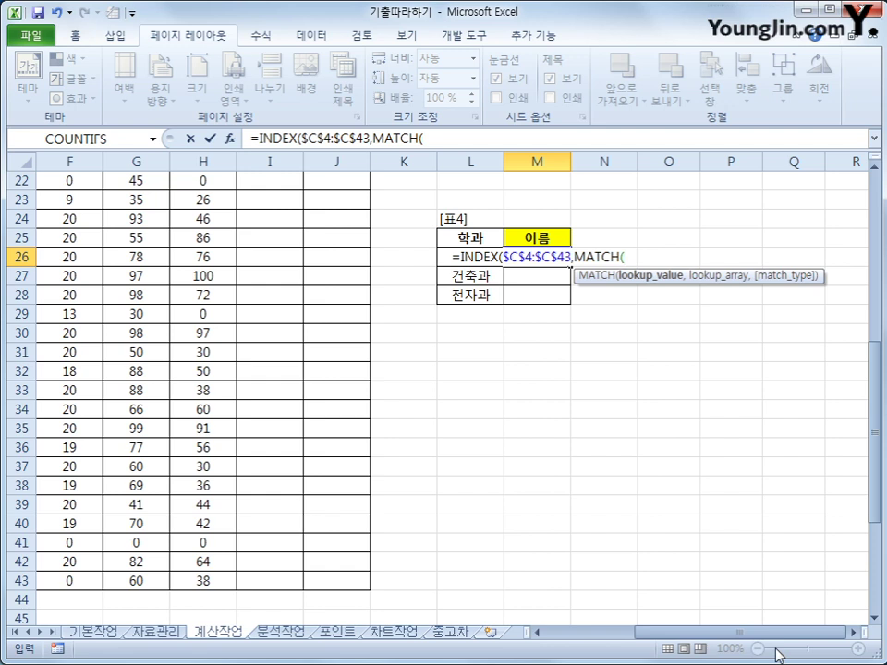
- Add max(if($D$4:$D$43=L26, to test the 학과 column against L26
{"action": "type", "text": "max"}
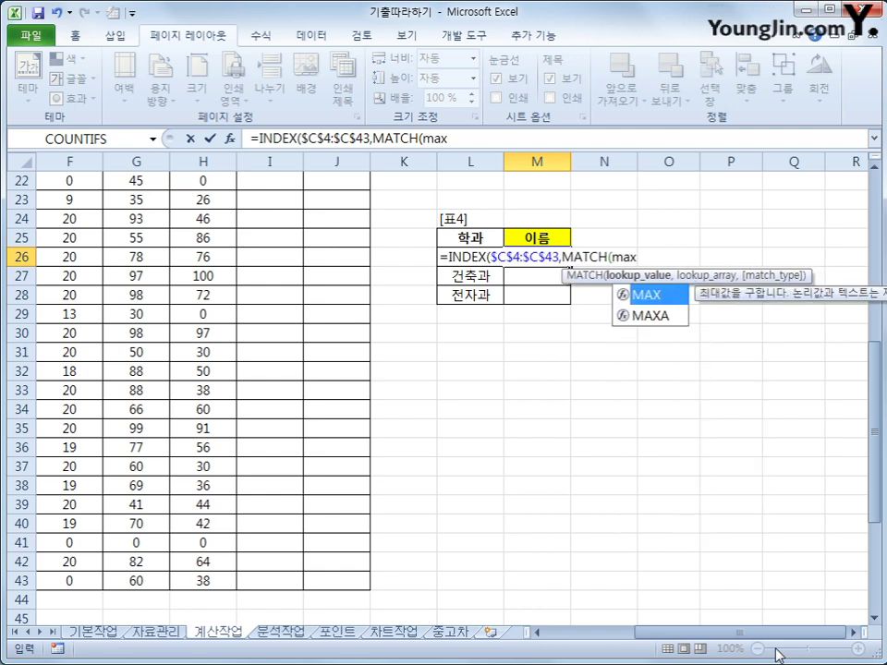
{"action": "type", "text": "("}
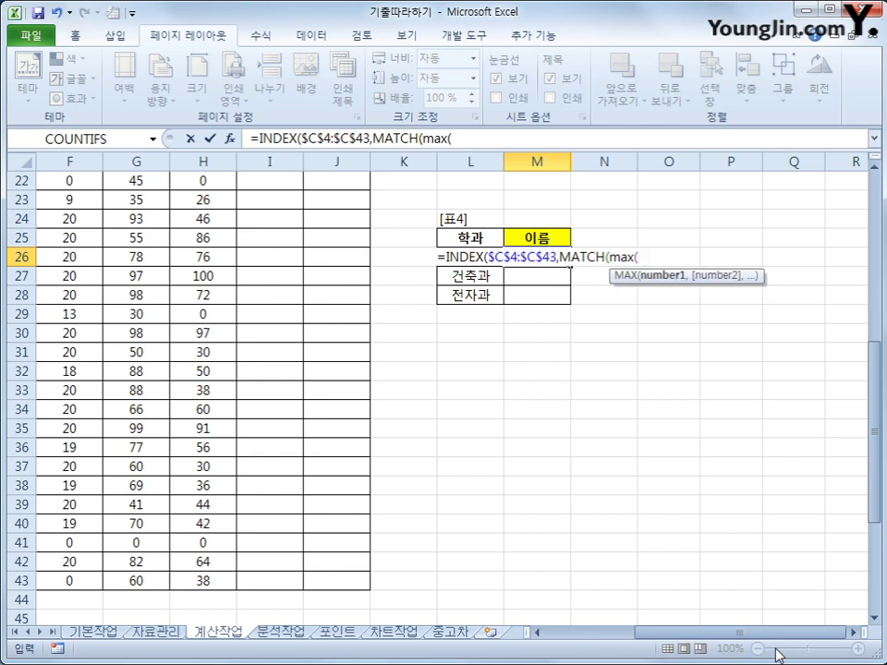
{"action": "type", "text": "if("}
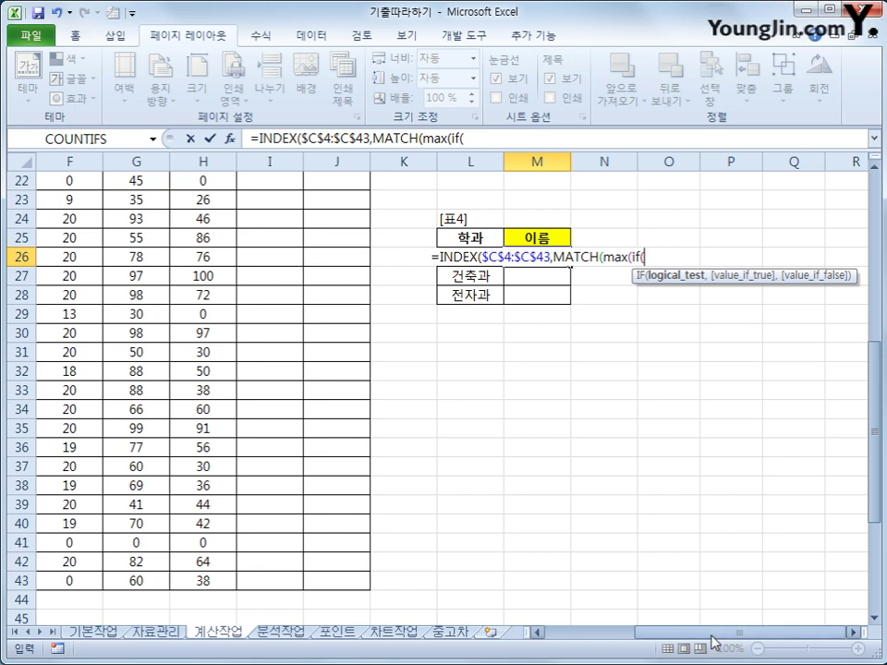
{"action": "left_click_drag", "start_coordinate": [711, 633], "coordinate": [624, 642]}
{"action": "scroll", "coordinate": [291, 272], "scroll_direction": "up", "scroll_amount": 7}
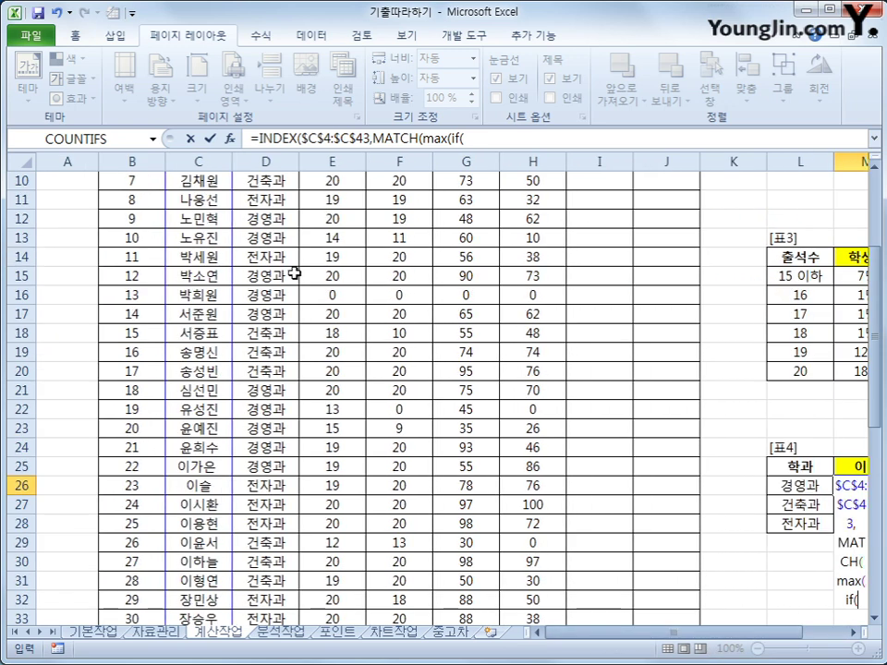
{"action": "left_click_drag", "start_coordinate": [269, 242], "coordinate": [267, 581]}
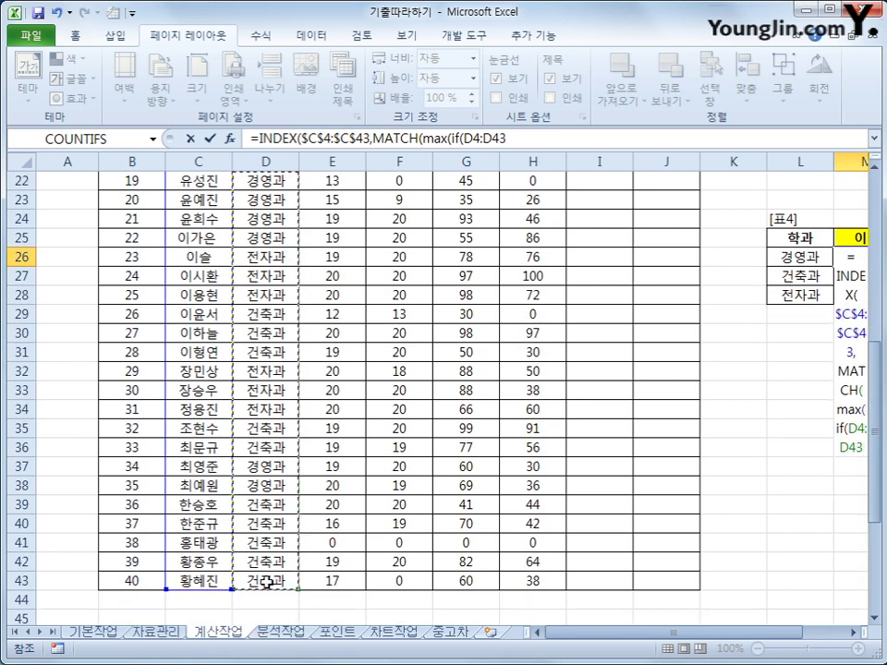
{"action": "key", "text": "F4"}
{"action": "type", "text": "=L26"}
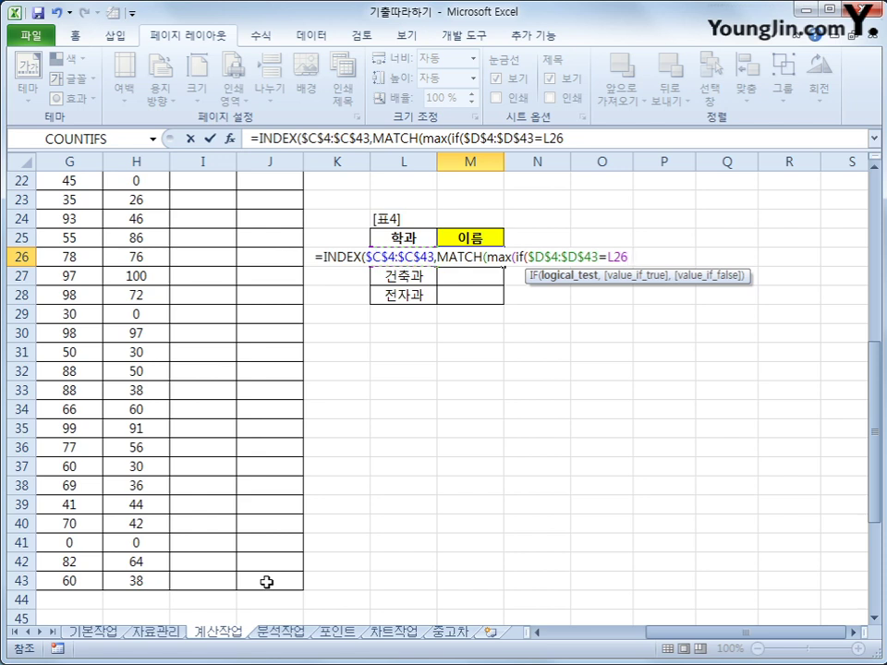
{"action": "type", "text": ","}
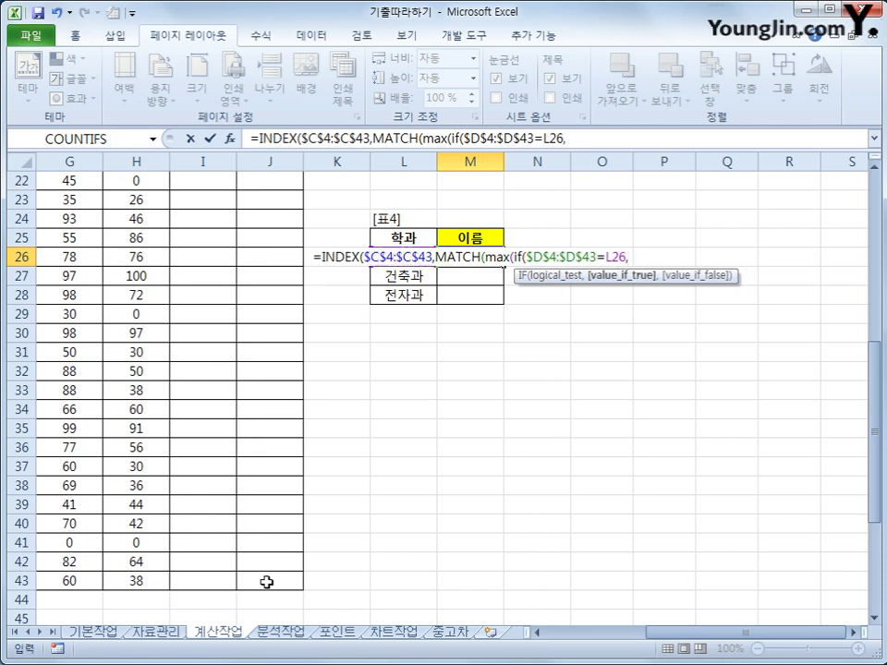
- Complete the MAX(IF) with the absolute 중간고사 range $G$4:$G$43 and close it with ")),"
{"action": "left_click_drag", "start_coordinate": [655, 631], "coordinate": [558, 639]}
{"action": "scroll", "coordinate": [551, 573], "scroll_direction": "up", "scroll_amount": 7}
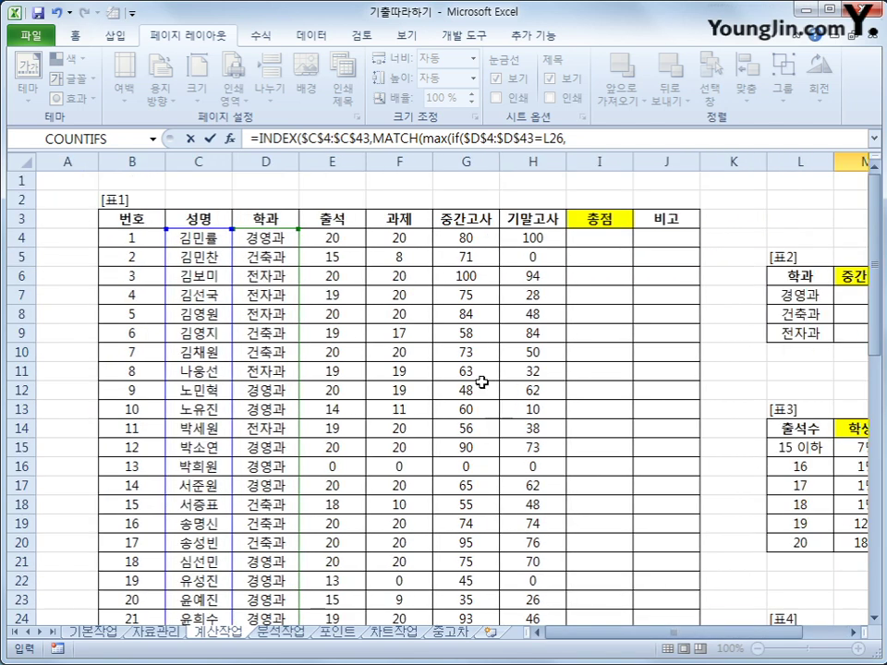
{"action": "left_click_drag", "start_coordinate": [466, 238], "coordinate": [473, 588]}
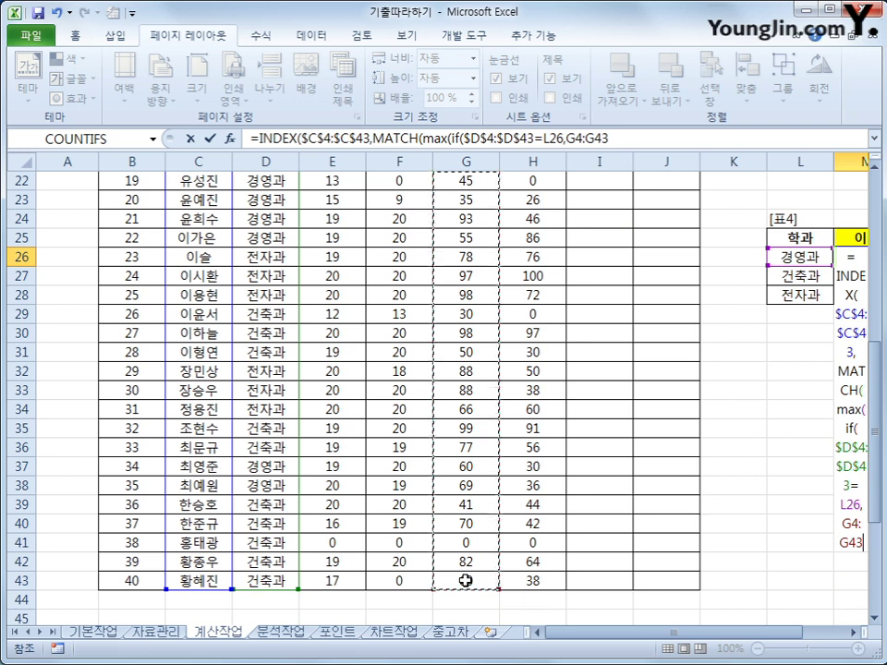
{"action": "key", "text": "F4"}
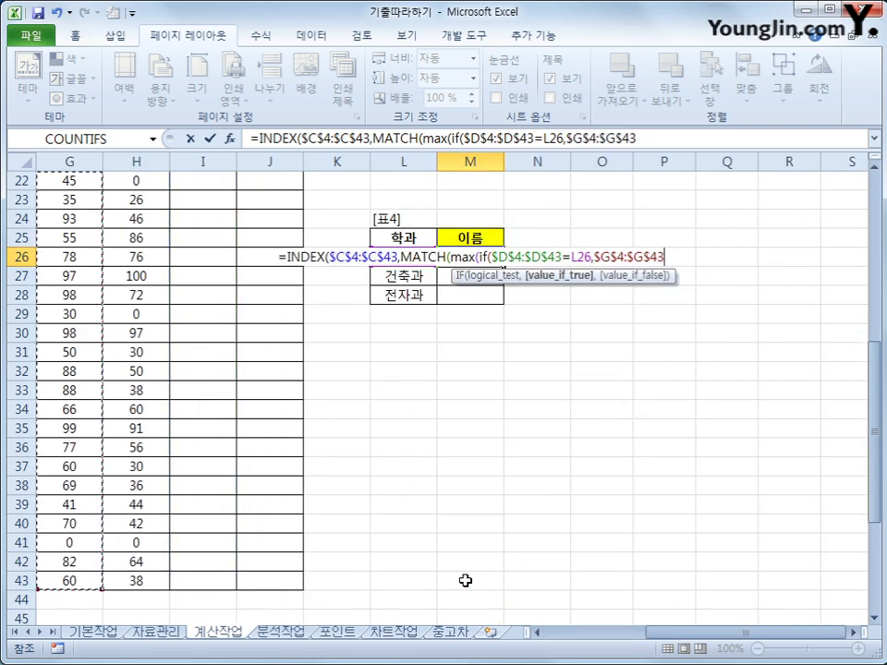
{"action": "type", "text": ")"}
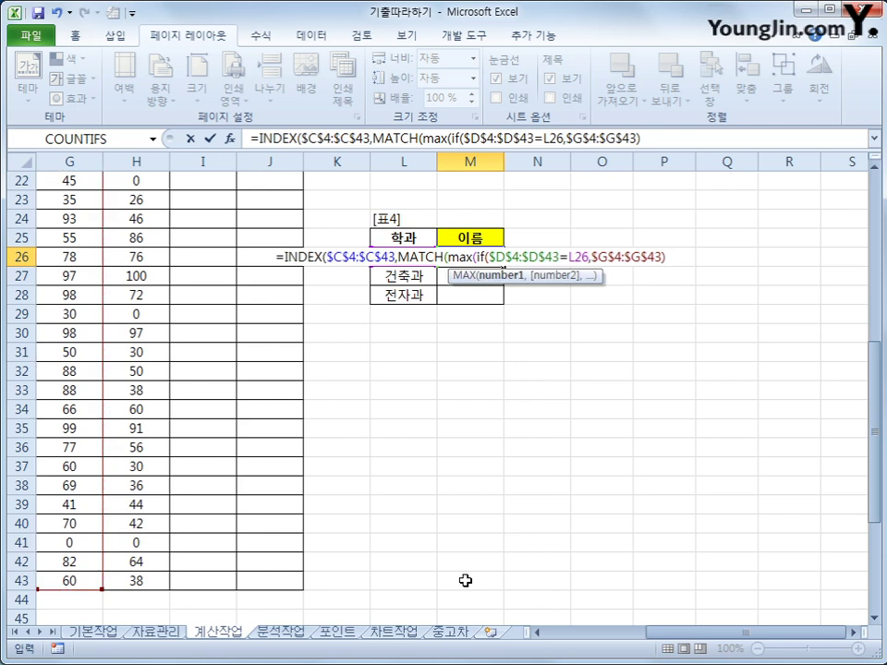
{"action": "type", "text": ")"}
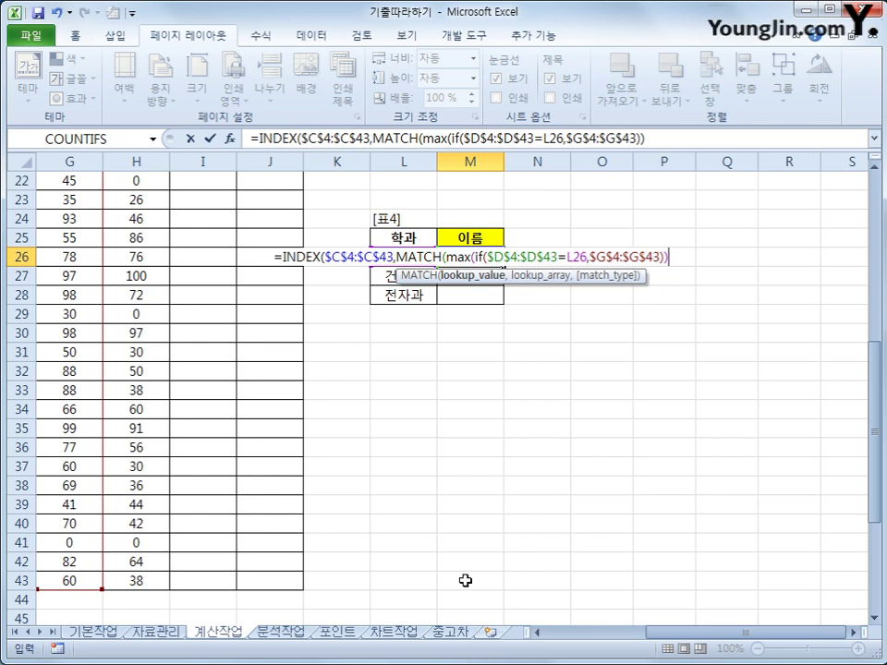
{"action": "type", "text": ","}
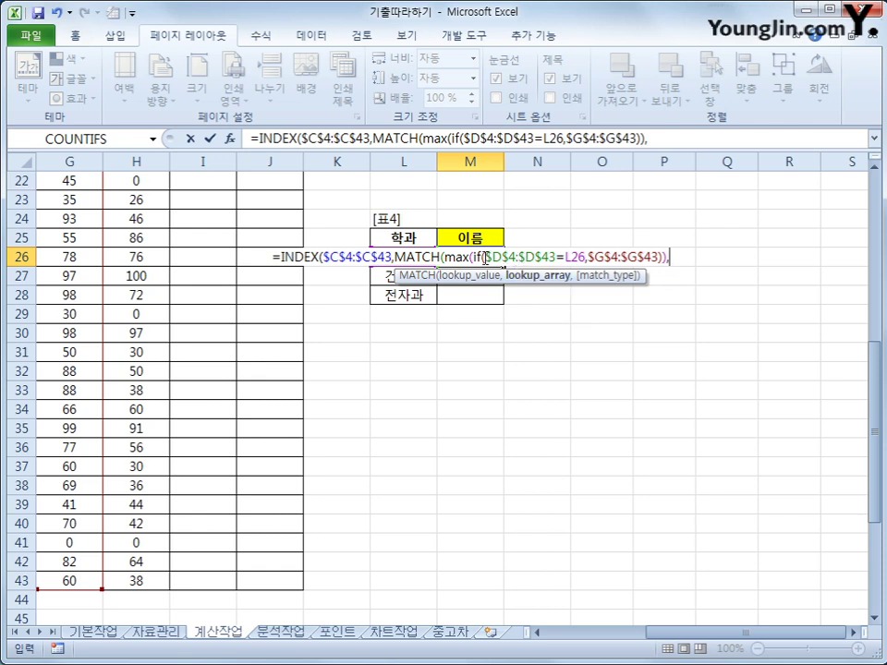
- Finish MATCH with $D$4:$D$43=L26,$G$4:$G$43 and 0, then try entering it as an array formula
{"action": "left_click_drag", "start_coordinate": [484, 257], "coordinate": [661, 264]}
{"action": "key", "text": "ctrl+c"}
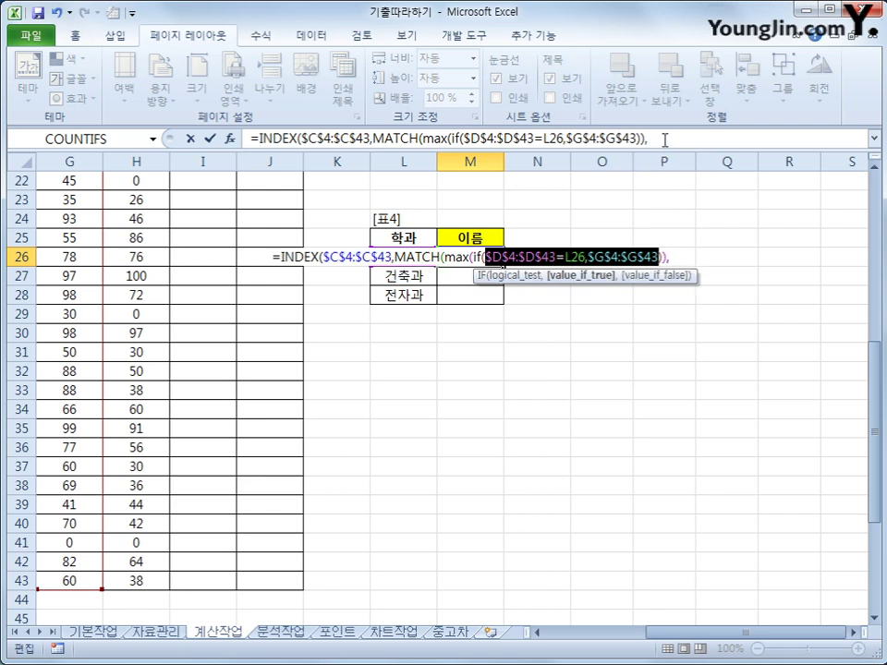
{"action": "left_click", "coordinate": [663, 138]}
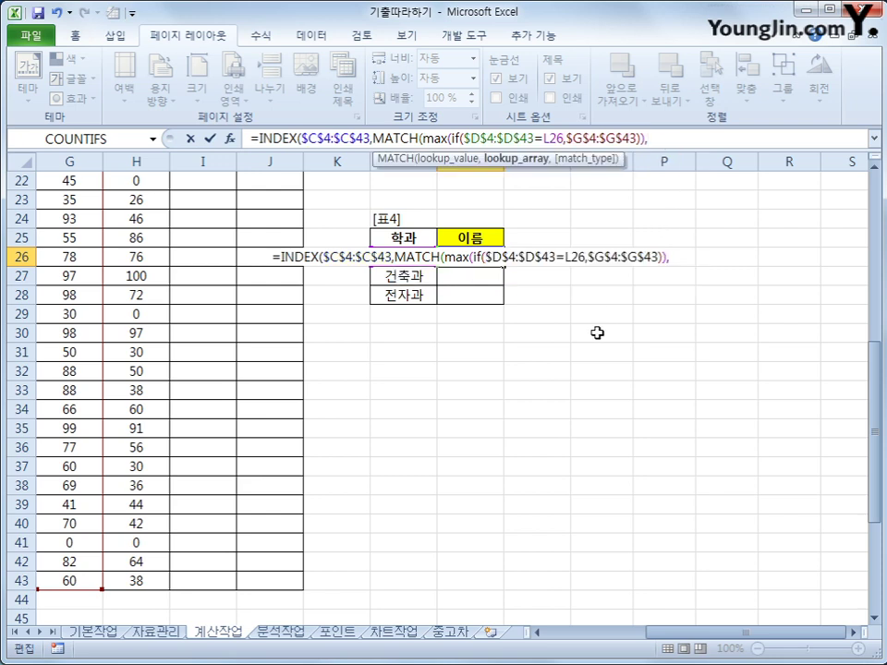
{"action": "key", "text": "ctrl+v"}
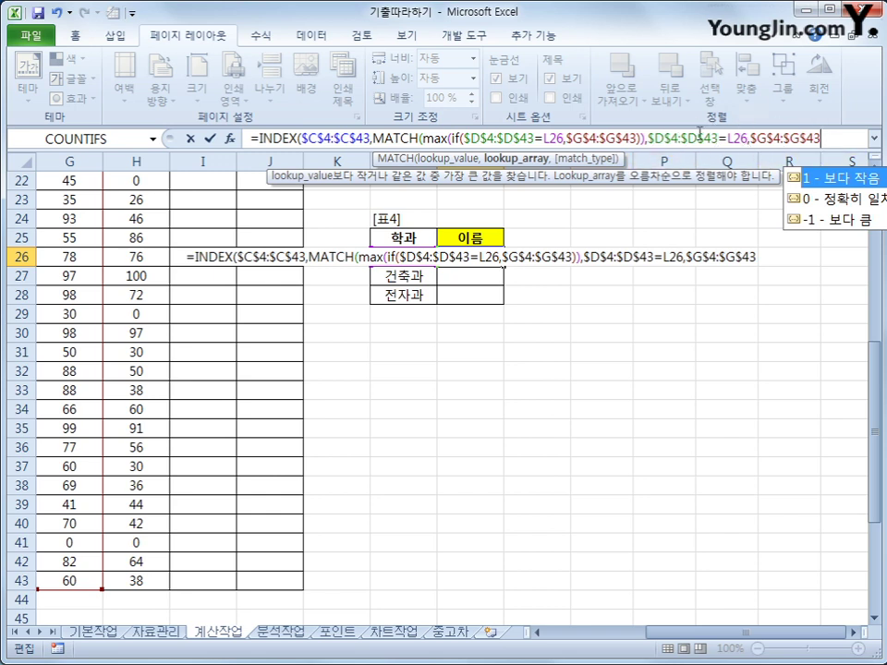
{"action": "type", "text": ","}
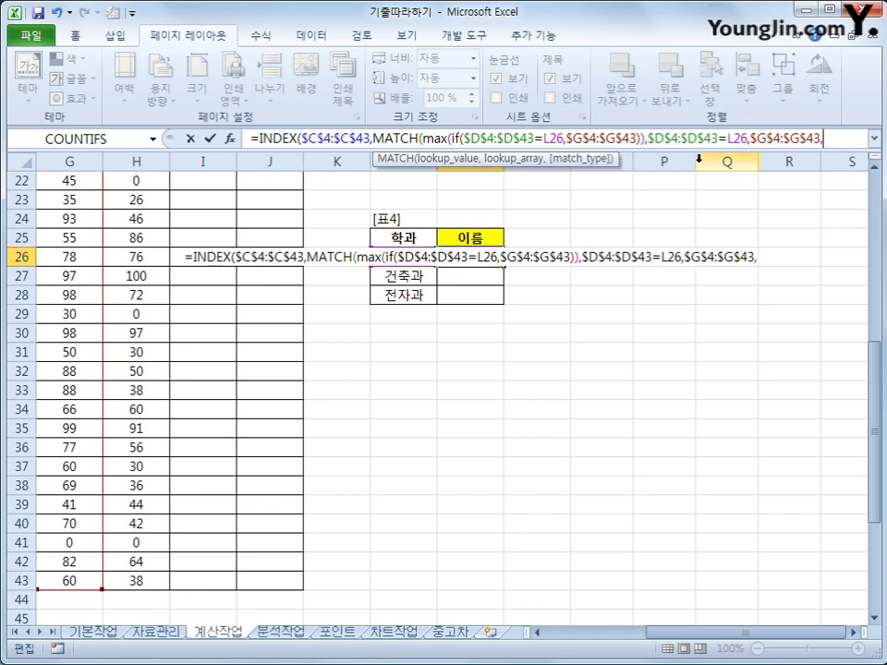
{"action": "type", "text": "0"}
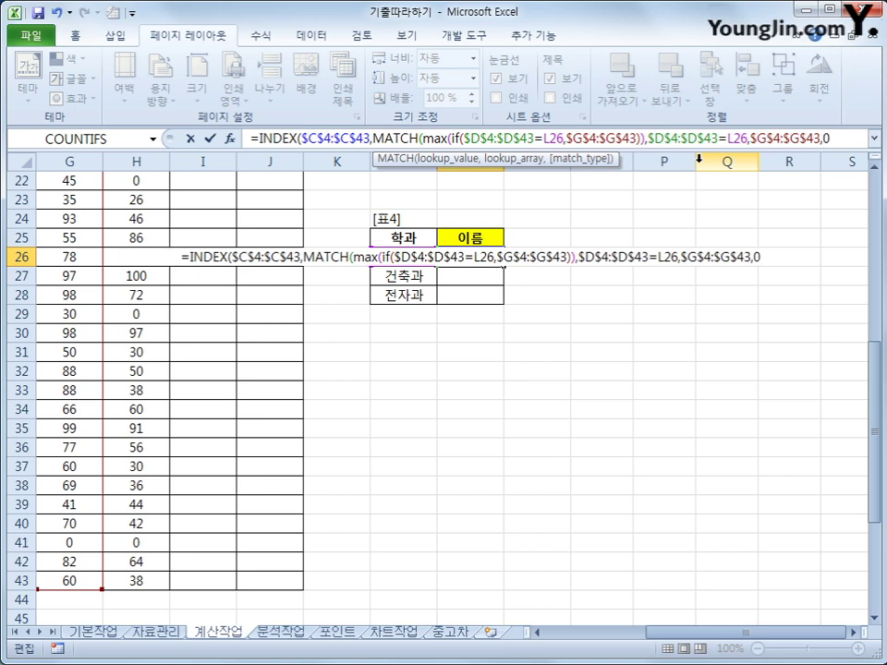
{"action": "type", "text": ")"}
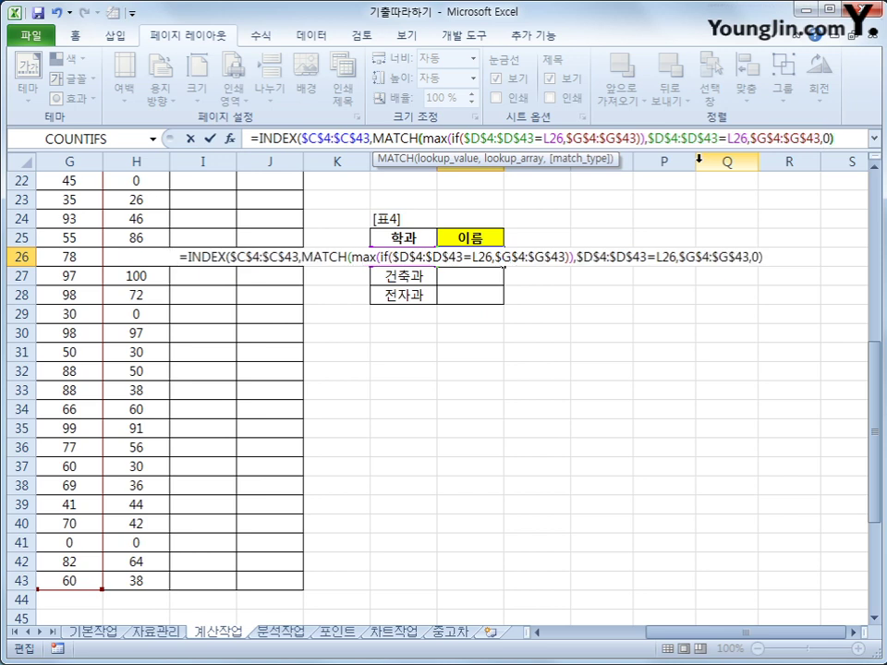
{"action": "type", "text": ")"}
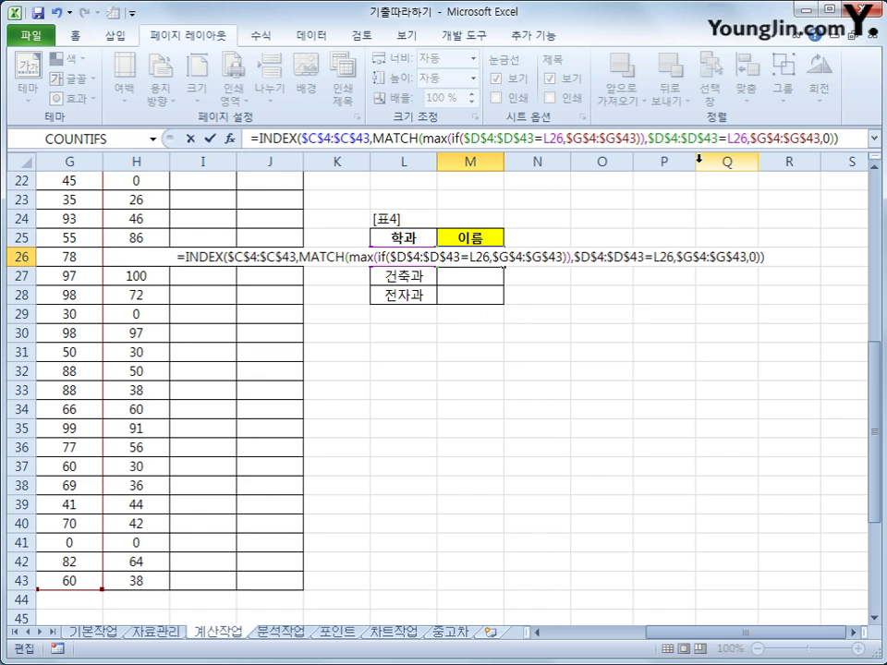
{"action": "key", "text": "ctrl+shift+Return"}
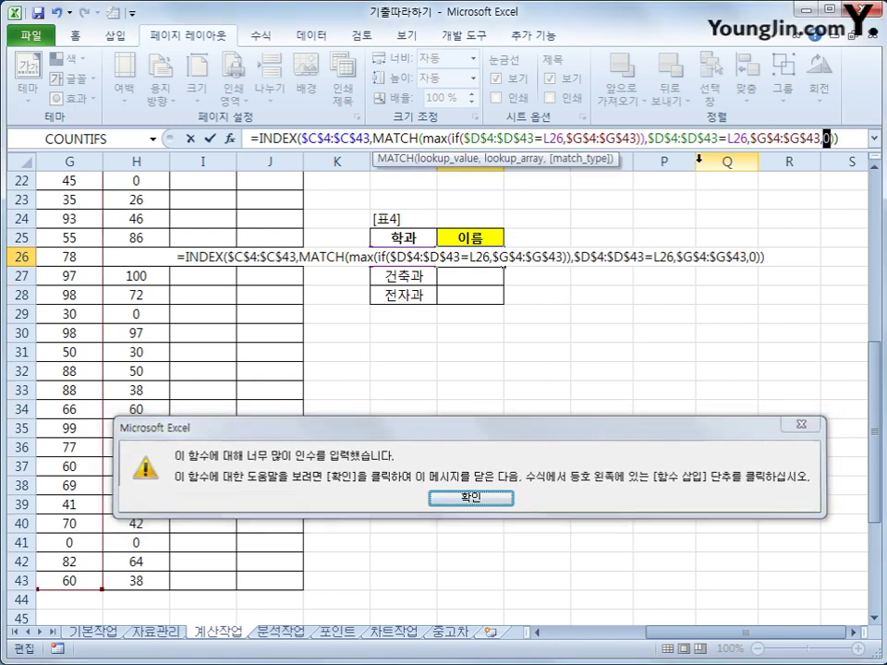
- Dismiss the too-many-arguments warning and review the INDEX, MATCH and MAX(IF) arguments in the formula
{"action": "key", "text": "Return"}
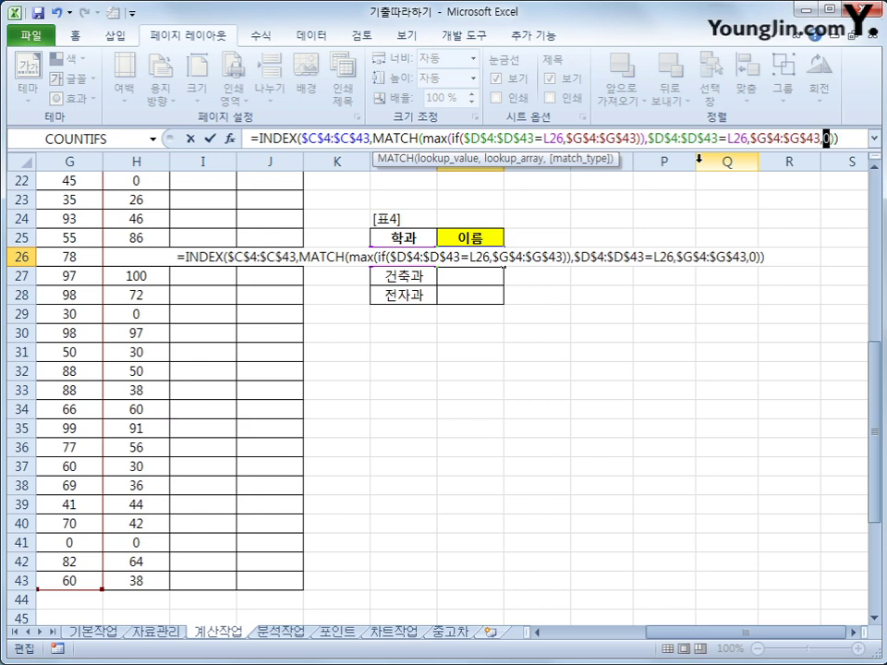
{"action": "left_click", "coordinate": [296, 138]}
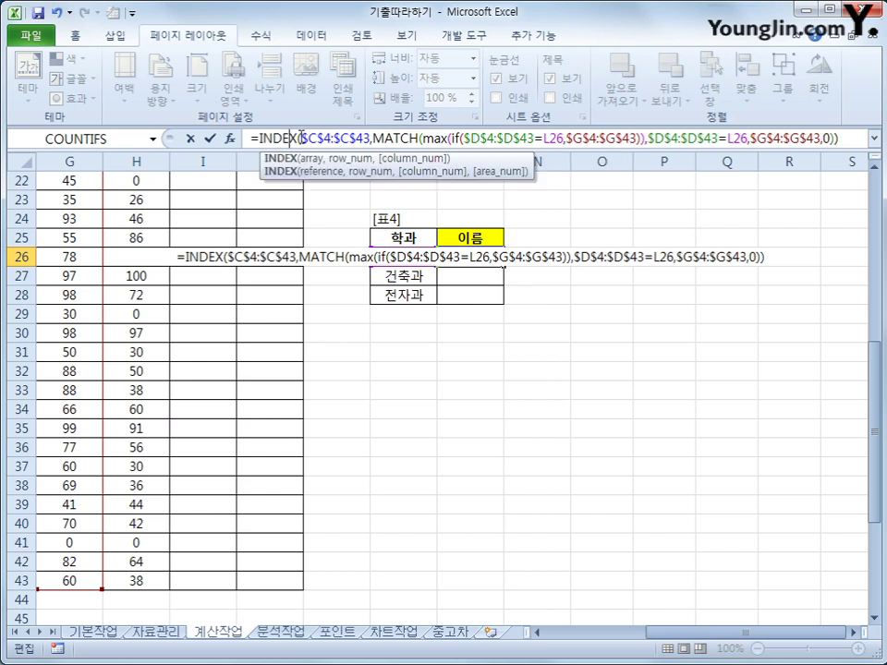
{"action": "left_click_drag", "start_coordinate": [298, 138], "coordinate": [370, 139]}
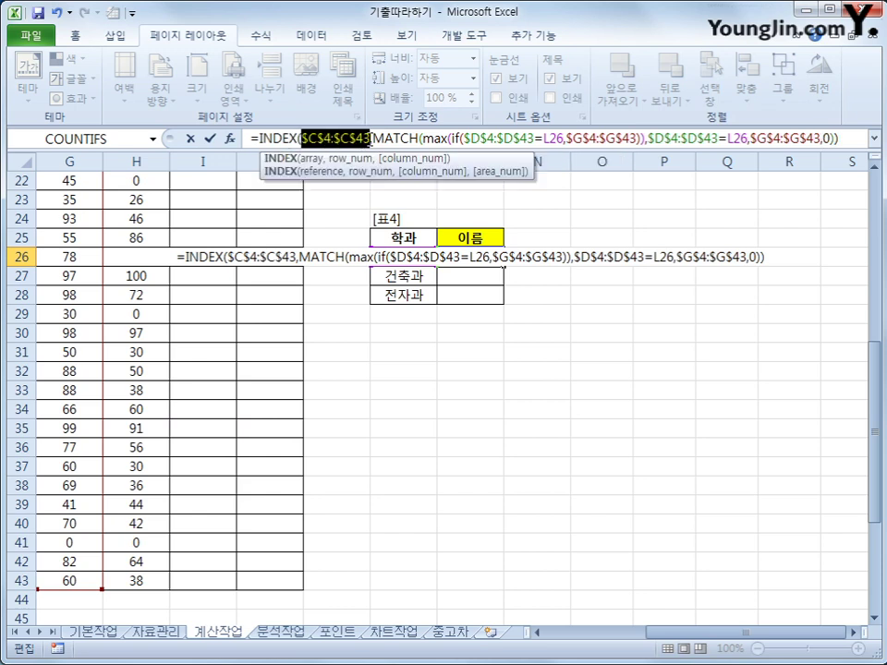
{"action": "left_click", "coordinate": [374, 139]}
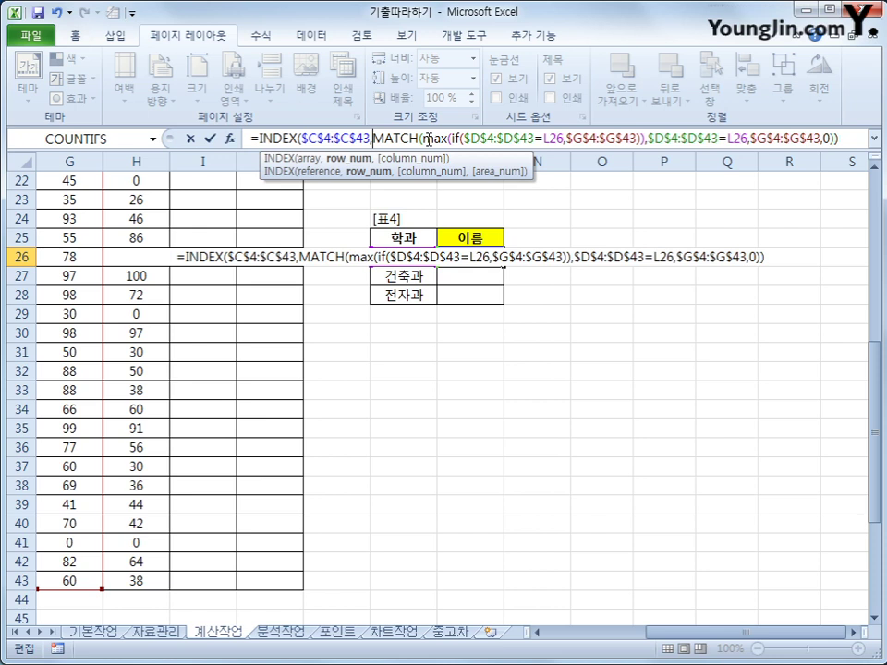
{"action": "left_click_drag", "start_coordinate": [424, 139], "coordinate": [449, 139]}
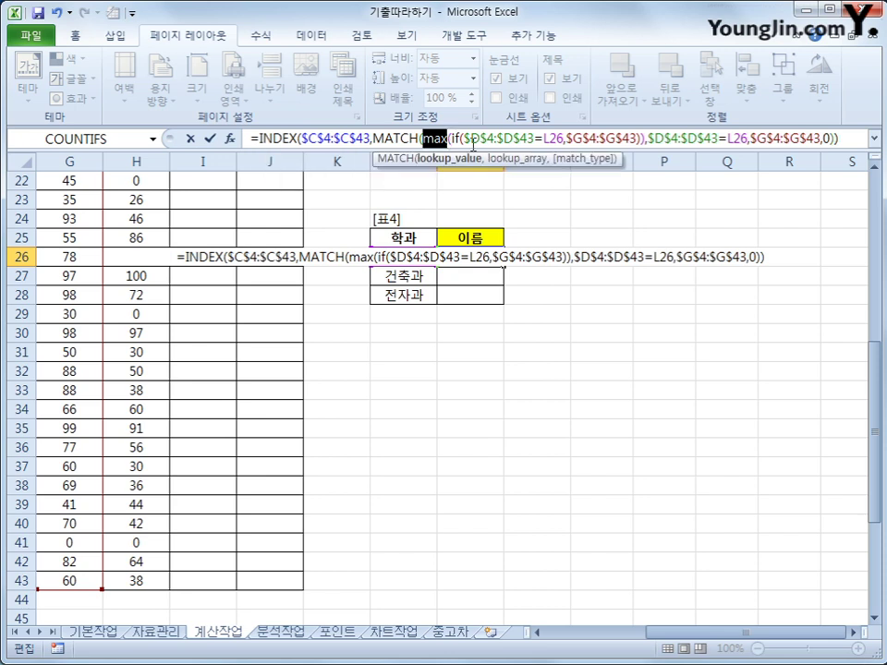
{"action": "left_click", "coordinate": [461, 139]}
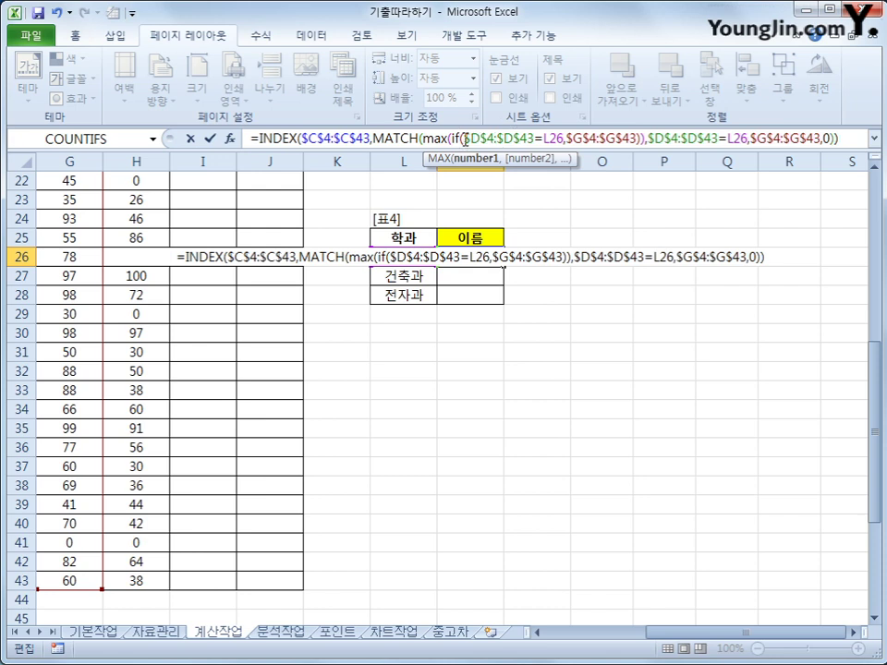
{"action": "left_click_drag", "start_coordinate": [463, 139], "coordinate": [563, 139]}
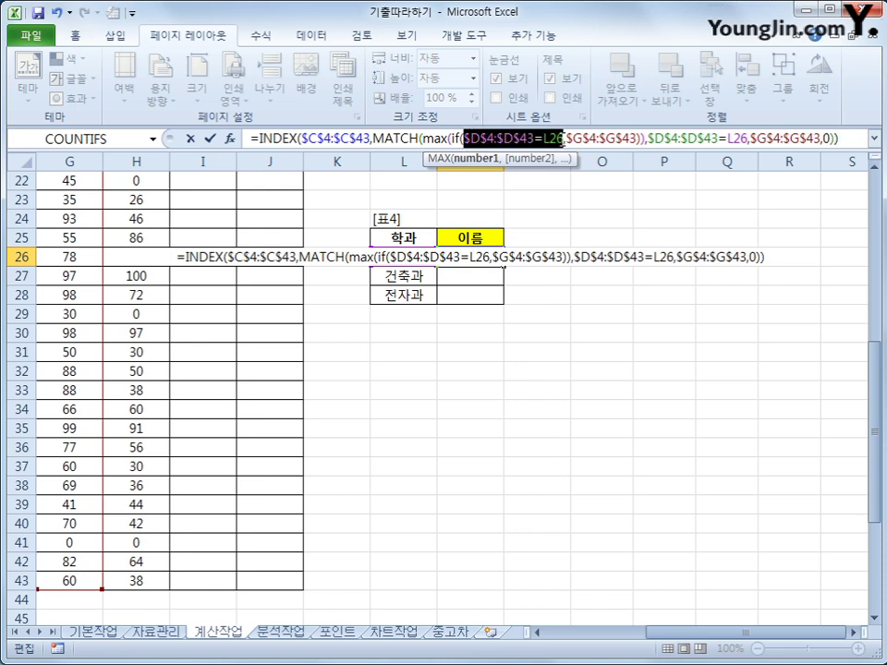
{"action": "left_click", "coordinate": [640, 139]}
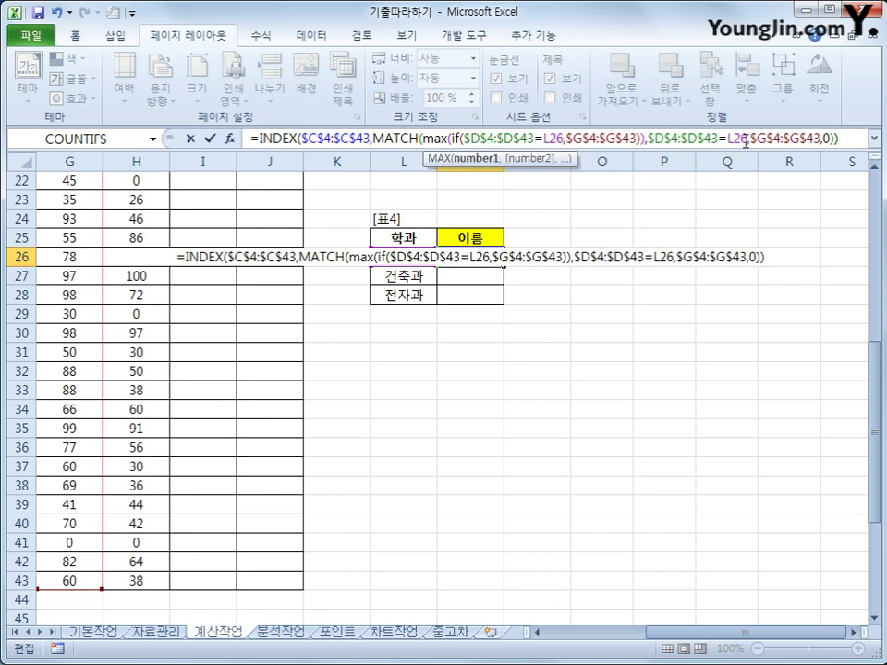
{"action": "left_click", "coordinate": [746, 140]}
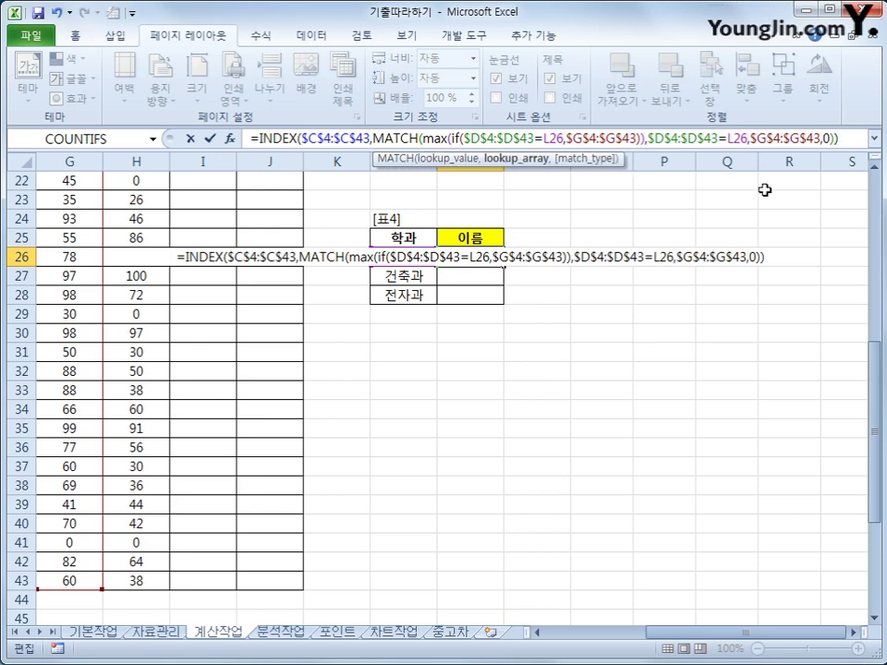
{"action": "left_click", "coordinate": [649, 138]}
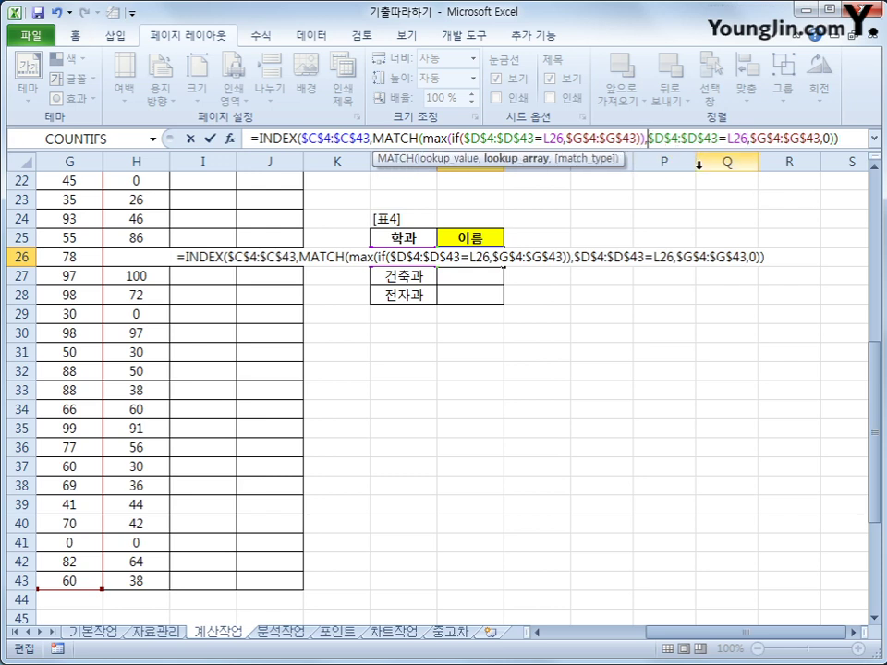
- Change MATCH's lookup array to ($D$4:$D$43=L26)*$G$4:$G$43
{"action": "type", "text": "("}
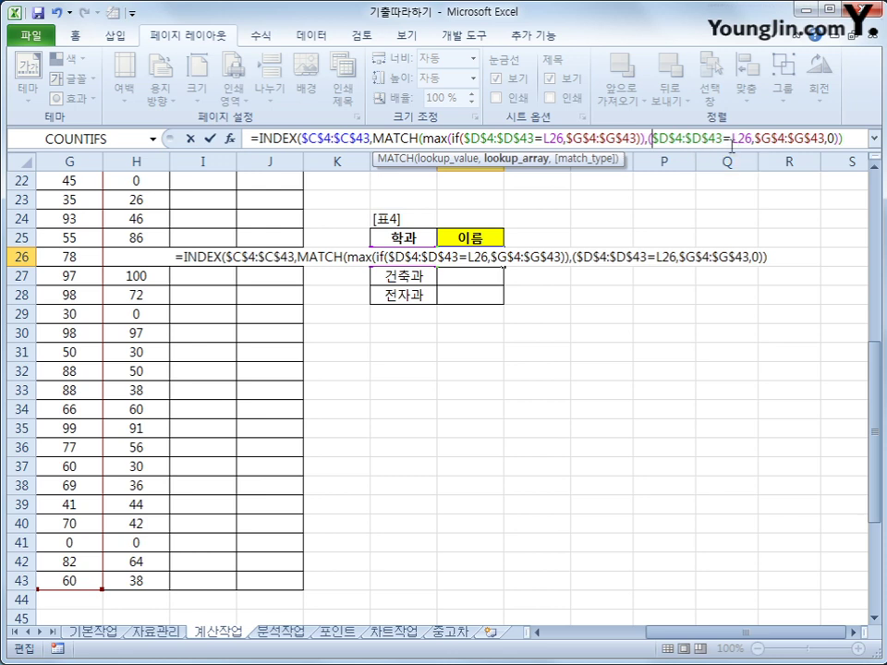
{"action": "left_click", "coordinate": [752, 140]}
{"action": "key", "text": "Delete"}
{"action": "type", "text": "*"}
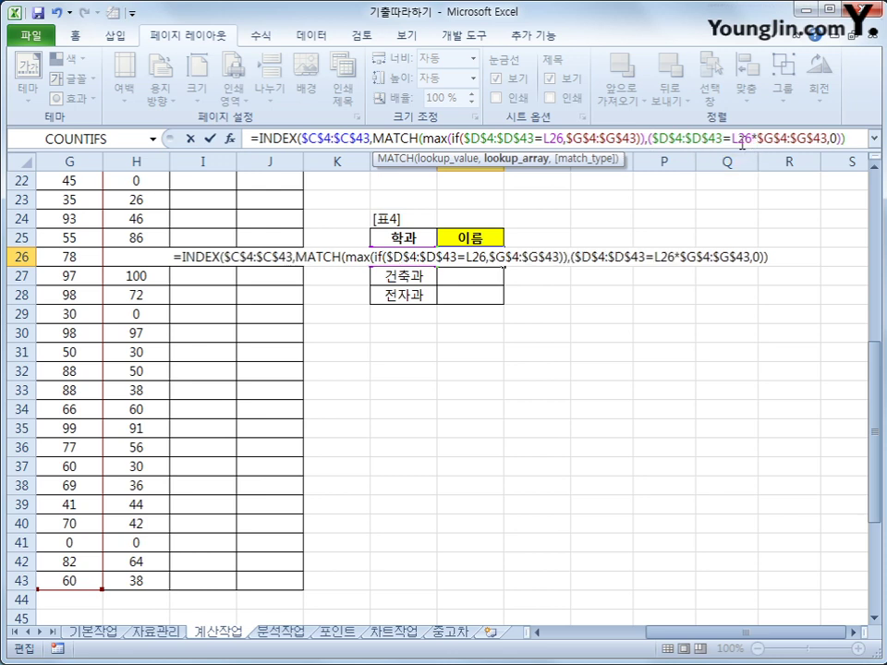
{"action": "left_click", "coordinate": [825, 138]}
{"action": "left_click", "coordinate": [745, 139]}
{"action": "key", "text": "Right"}
{"action": "type", "text": ")"}
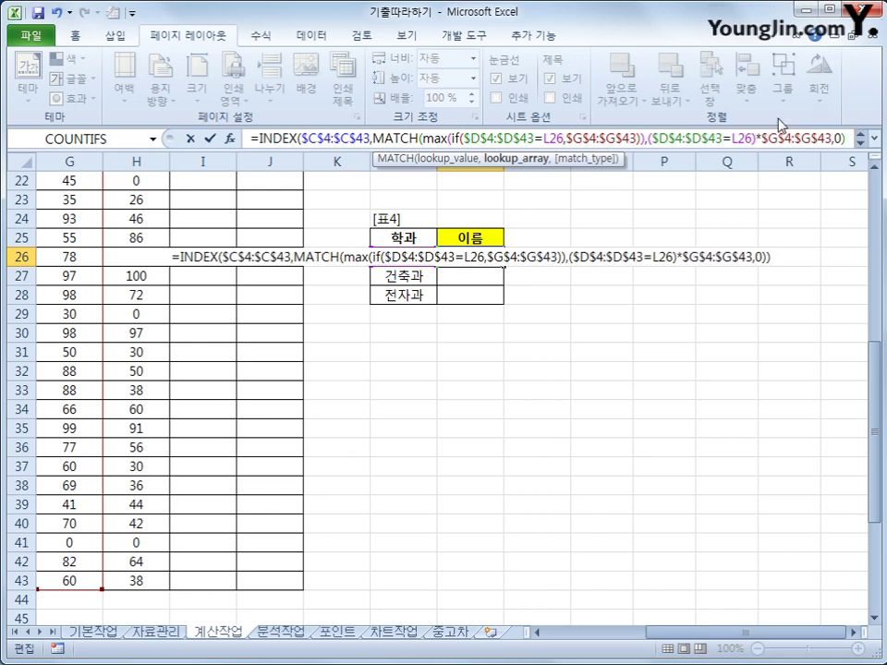
- Expand the formula bar to show the whole formula on two lines
{"action": "left_click", "coordinate": [837, 139]}
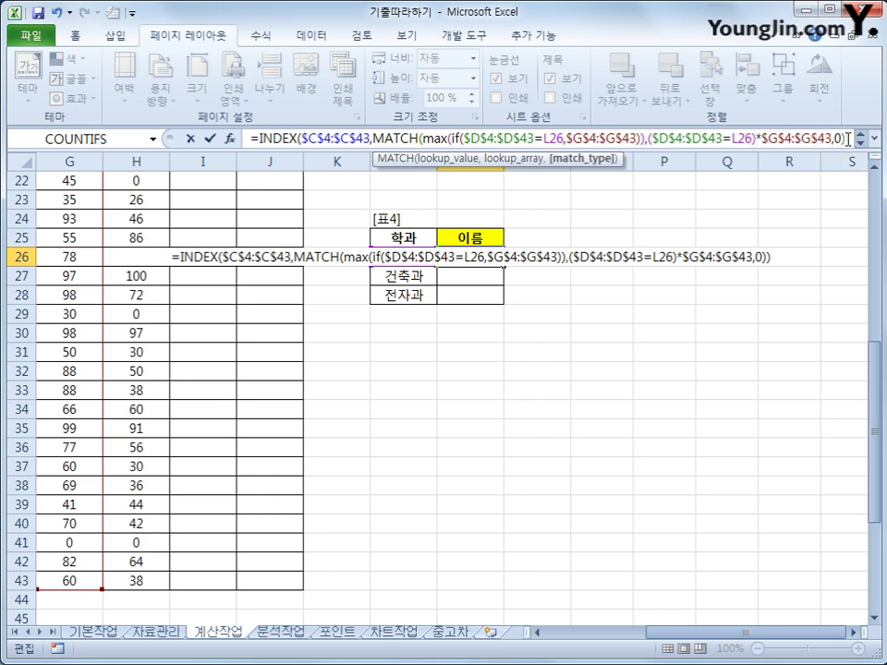
{"action": "key", "text": "Right"}
{"action": "left_click", "coordinate": [860, 144]}
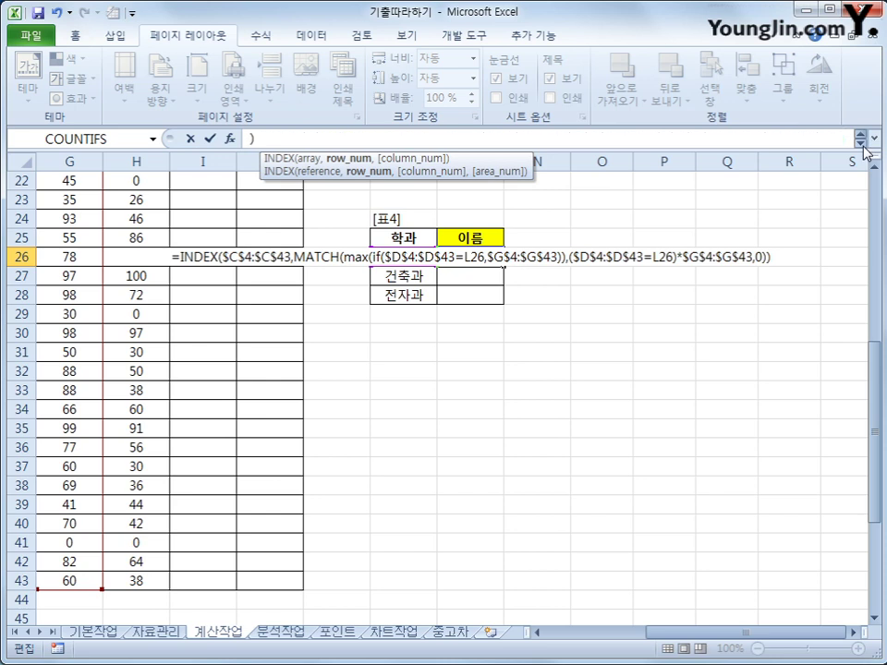
{"action": "left_click", "coordinate": [861, 138]}
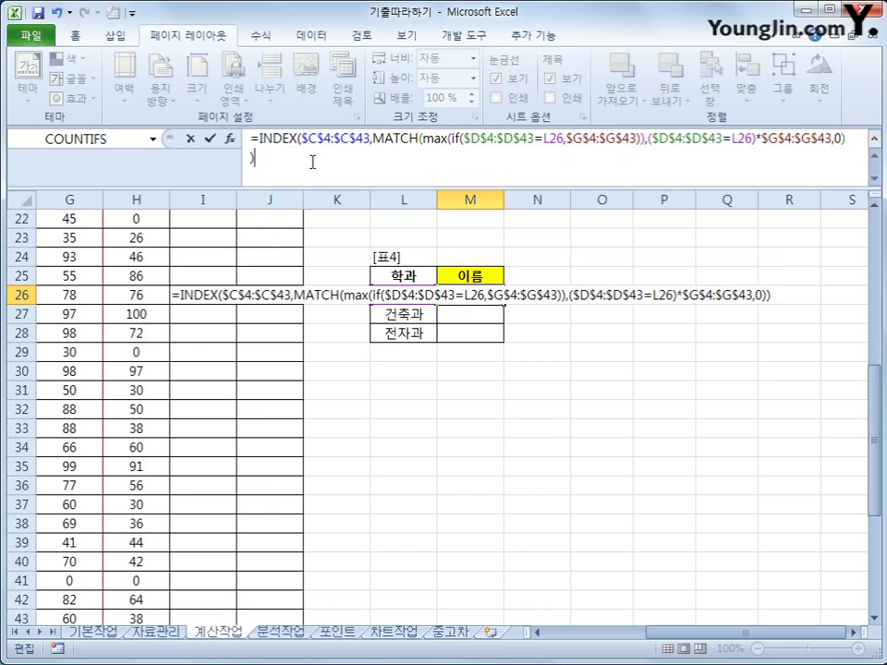
- Enter the lookup as an array formula in M26, copy it through M28, and open 개발 도구
{"action": "key", "text": "ctrl+shift+Return"}
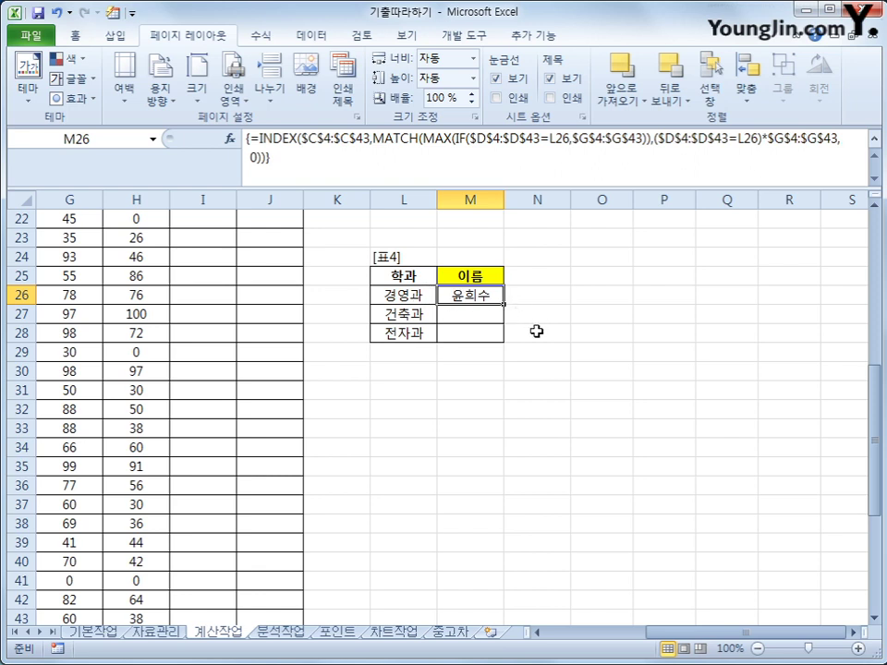
{"action": "left_click_drag", "start_coordinate": [503, 304], "coordinate": [503, 342]}
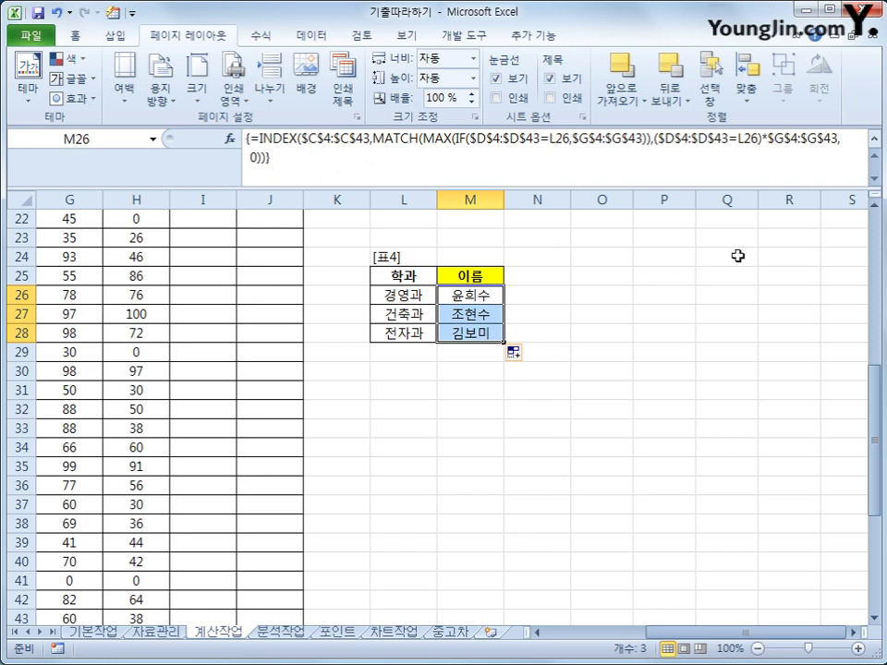
{"action": "left_click", "coordinate": [873, 139]}
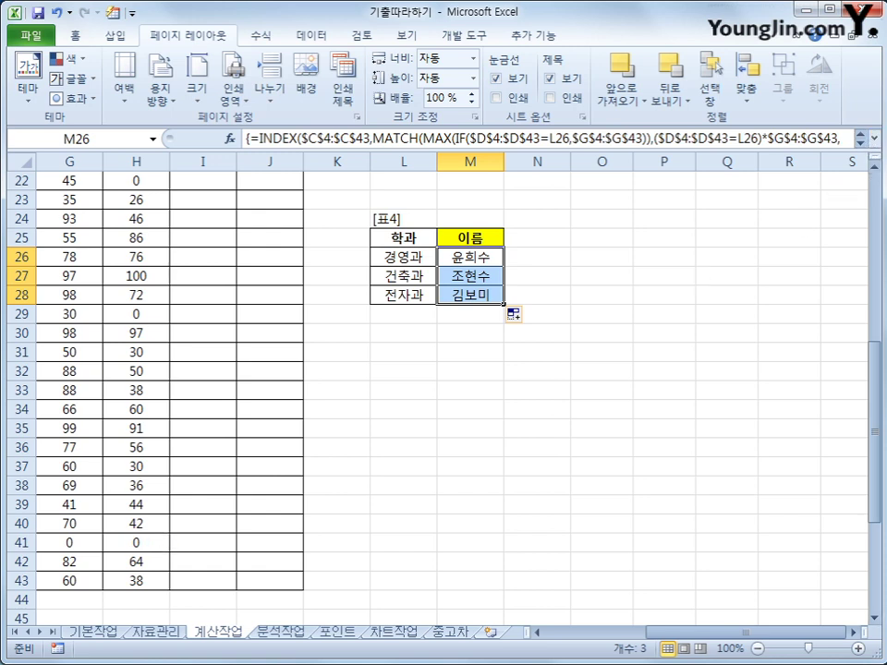
{"action": "left_click", "coordinate": [466, 290]}
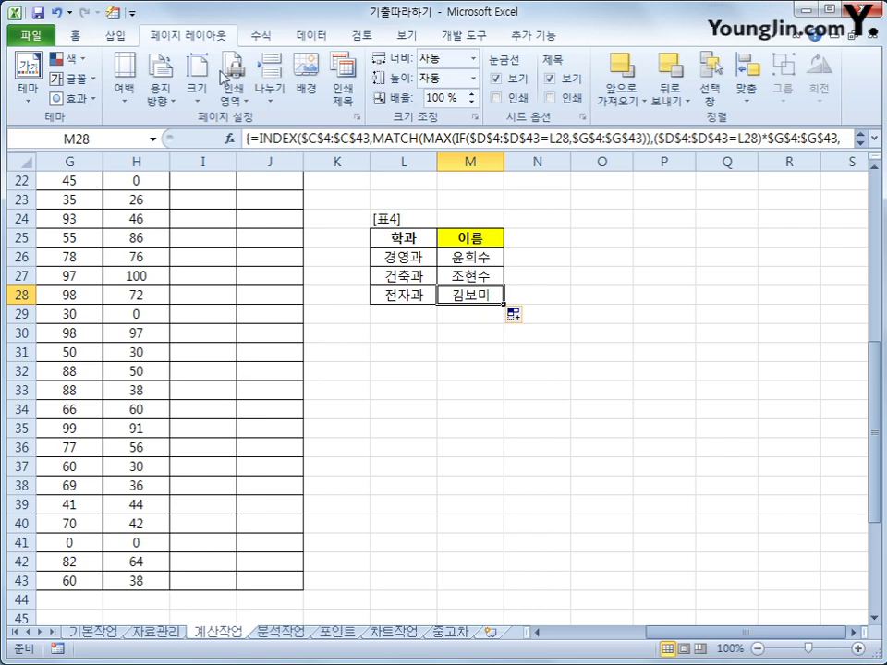
{"action": "left_click", "coordinate": [494, 39]}
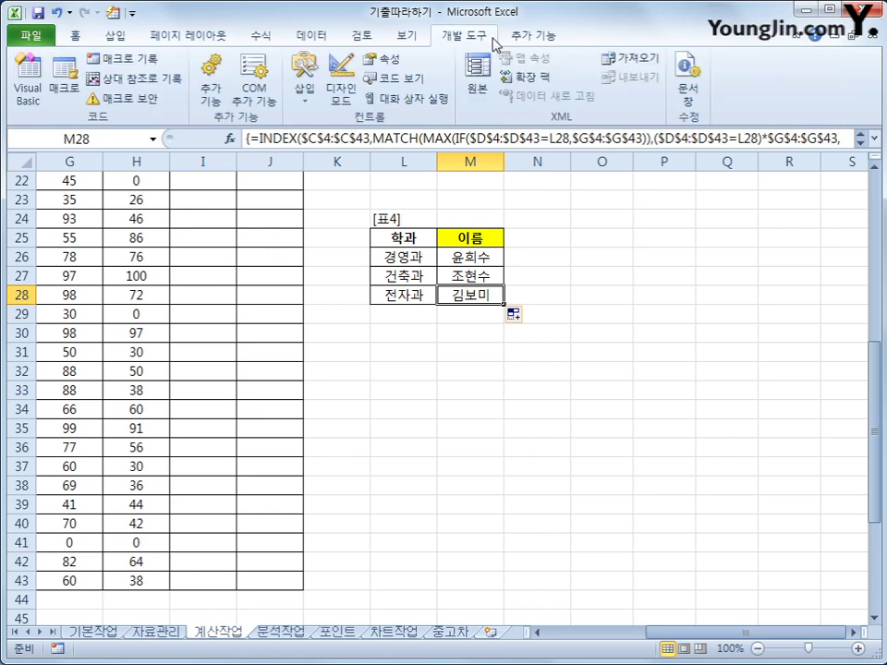
- Open the Visual Basic editor and insert a new module
{"action": "left_click", "coordinate": [29, 97]}
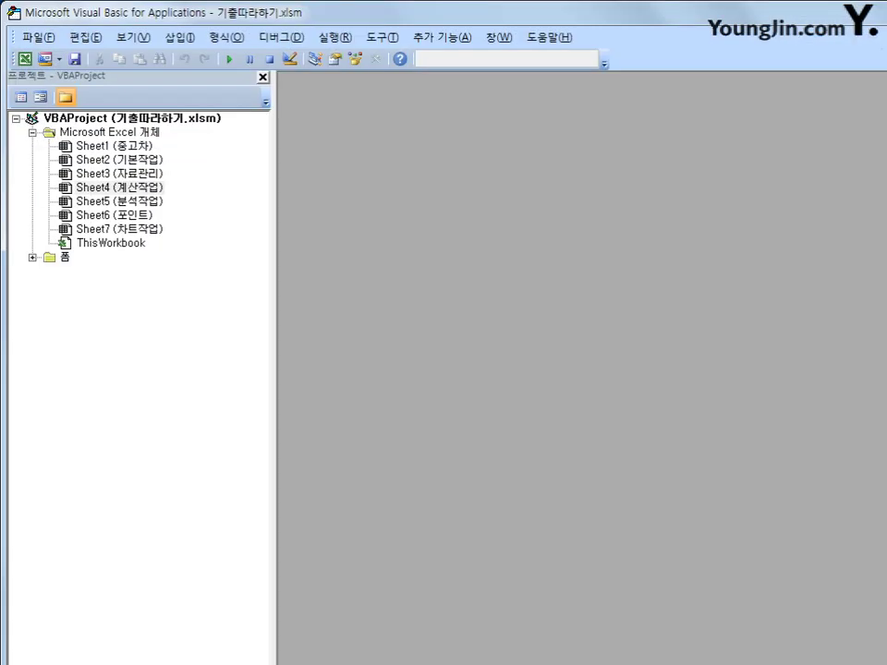
{"action": "left_click_drag", "start_coordinate": [647, 13], "coordinate": [671, 39]}
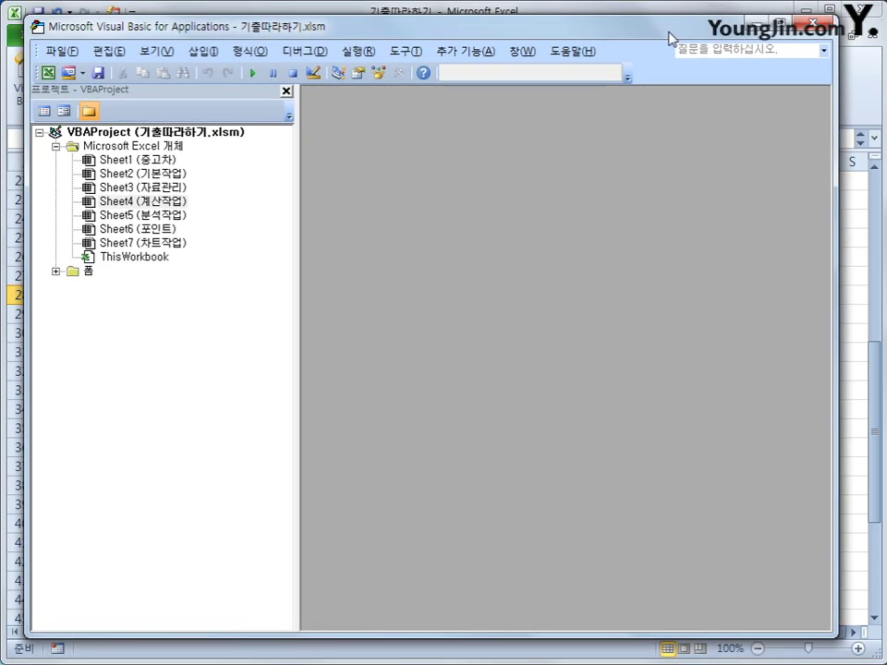
{"action": "left_click", "coordinate": [205, 52]}
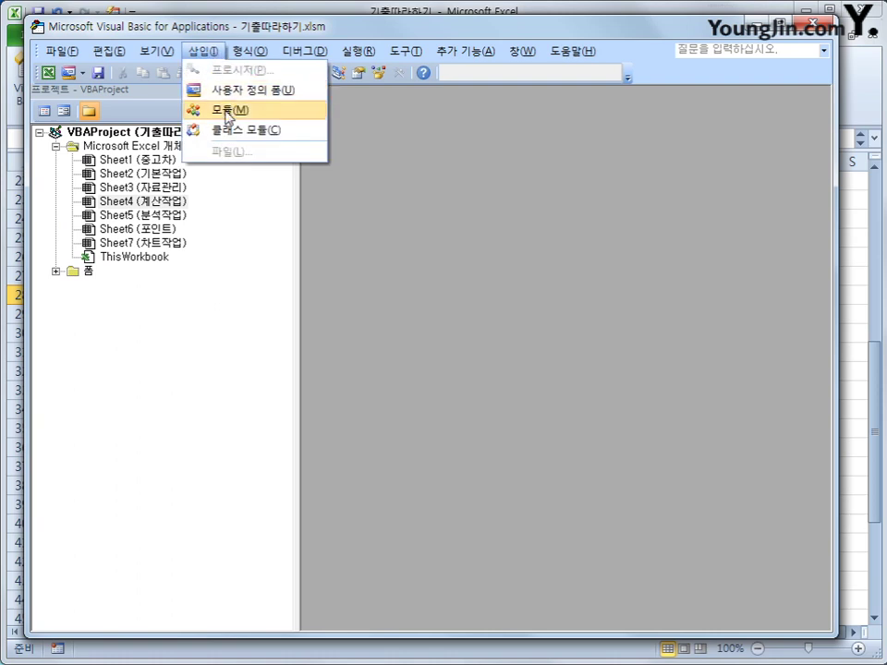
{"action": "left_click", "coordinate": [228, 113]}
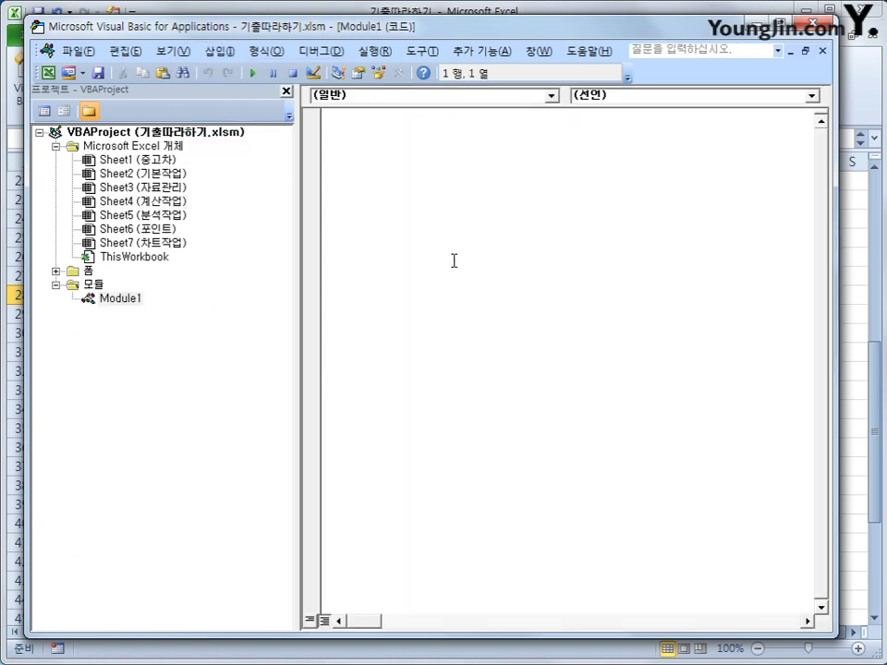
- Write Public Function fn총점(출석, 과제, 중간고사, 기말고사) returning the total with 0.3-weighted exams
{"action": "type", "text": "pubic"}
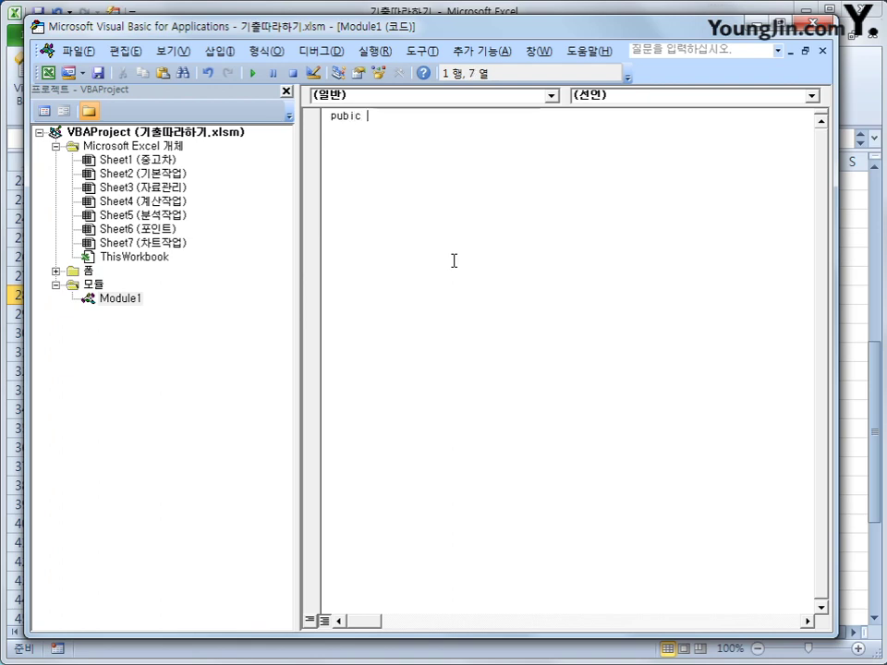
{"action": "key", "text": "BackSpace"}
{"action": "key", "text": "BackSpace"}
{"action": "key", "text": "BackSpace"}
{"action": "type", "text": "lic fu"}
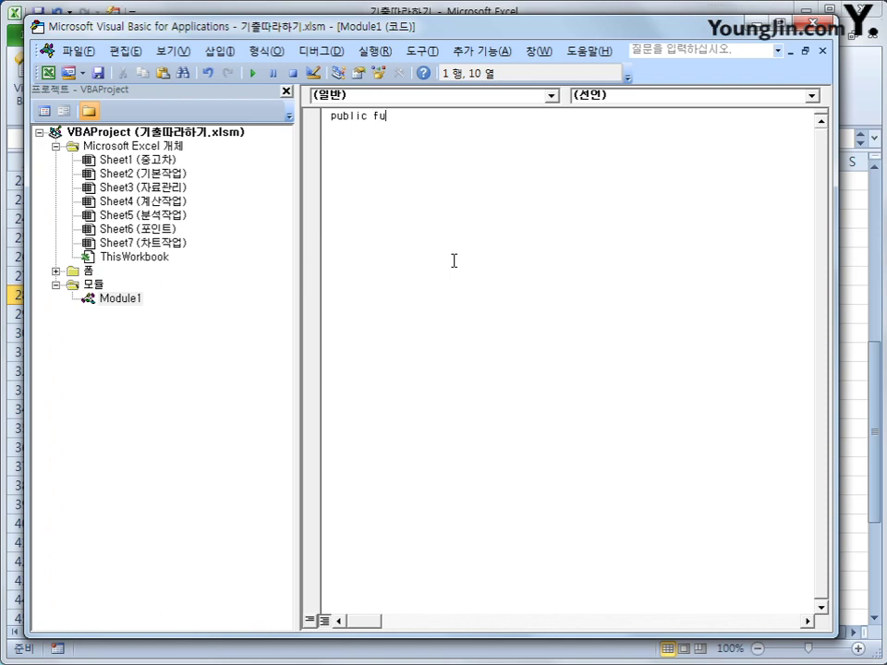
{"action": "type", "text": "nction fn총점"}
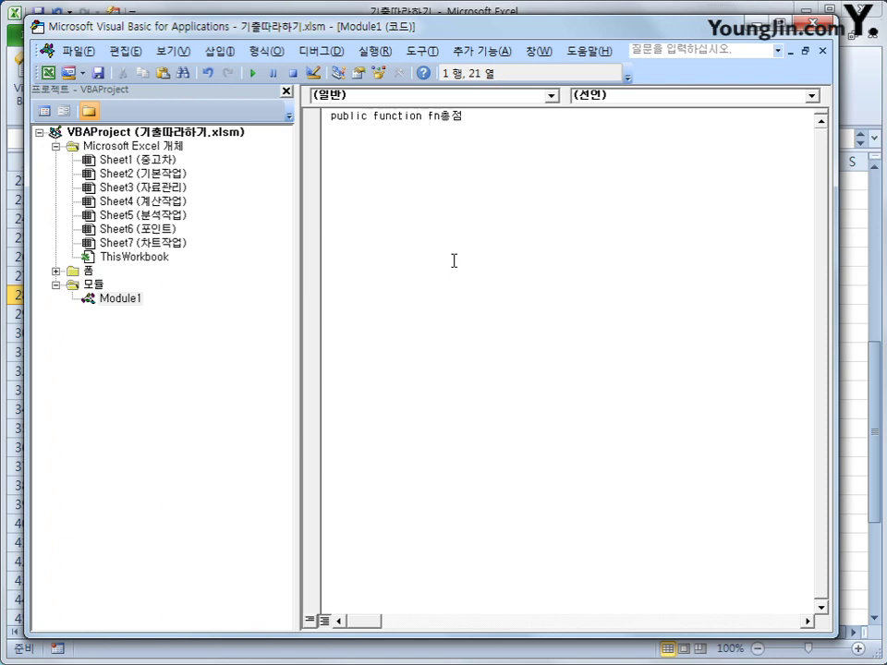
{"action": "type", "text": "(ㅊ"}
{"action": "type", "text": "출석, "}
{"action": "type", "text": "과제, 중ㄱ"}
{"action": "type", "text": "간고사"}
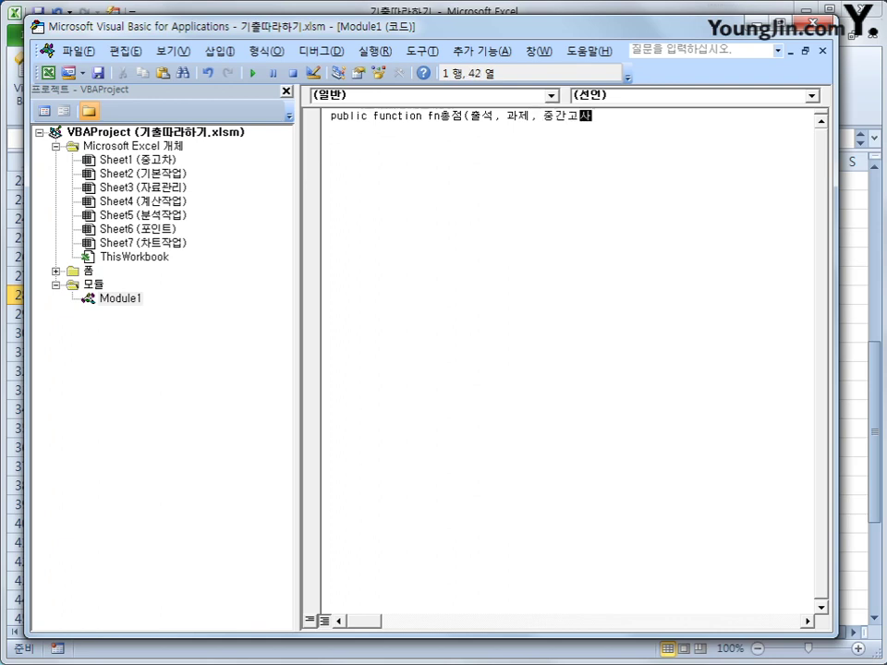
{"action": "type", "text": ", 기ㅁ말고사)"}
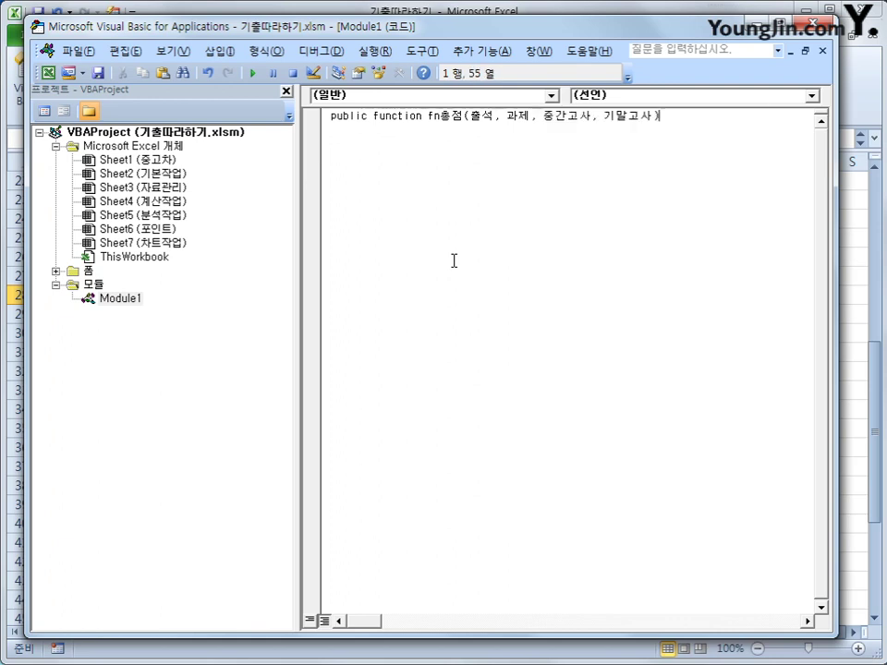
{"action": "key", "text": "Return"}
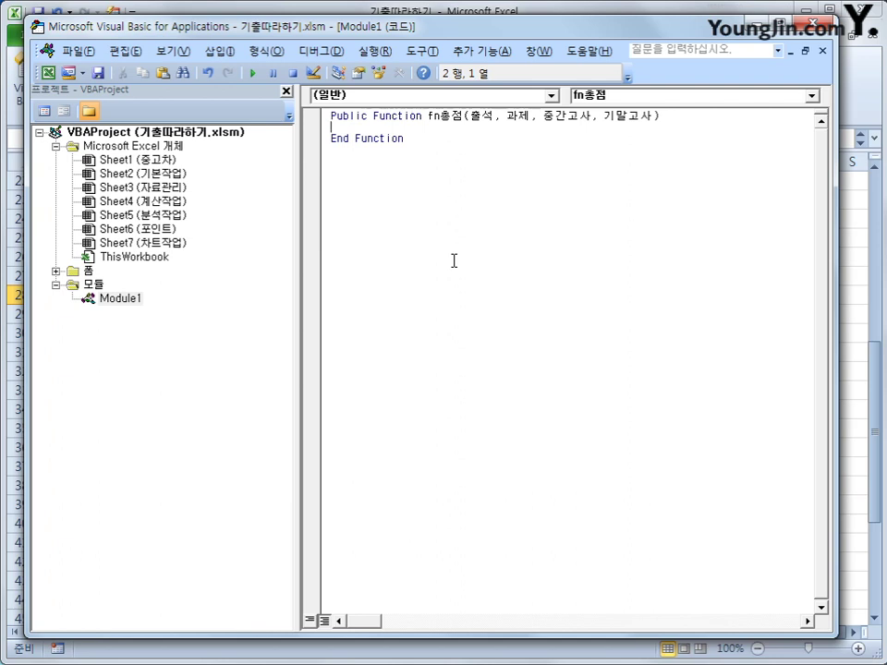
{"action": "key", "text": "Return"}
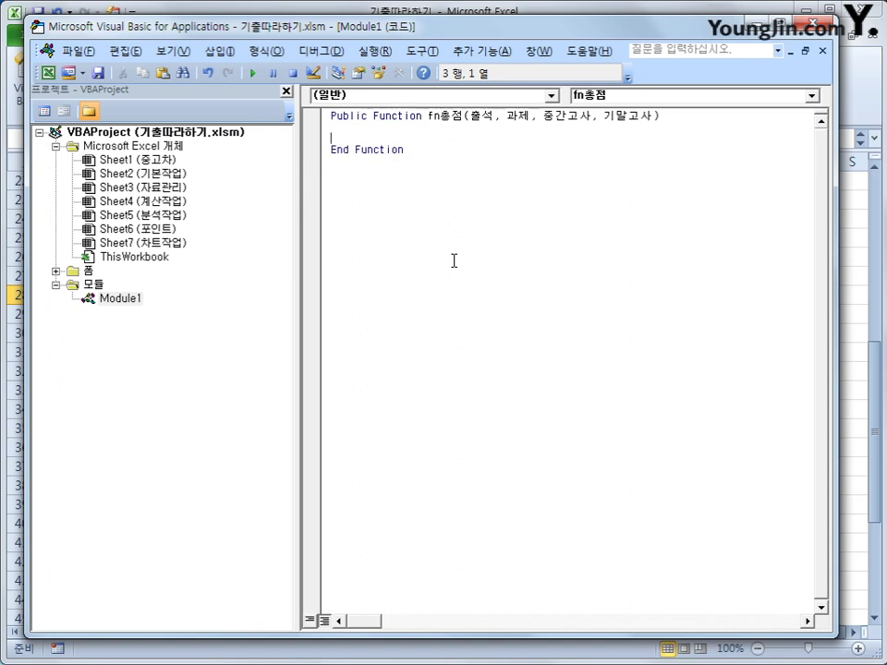
{"action": "key", "text": "Tab"}
{"action": "type", "text": "fn"}
{"action": "key", "text": "BackSpace"}
{"action": "type", "text": "총점 = 출"}
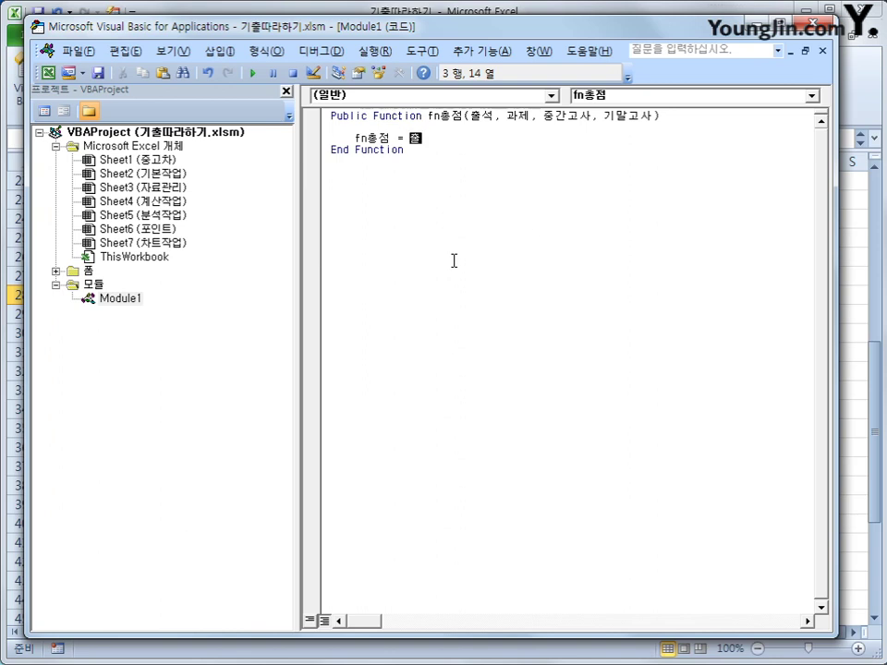
{"action": "type", "text": "석 + 과제 + 중간고사 + 0.3 "}
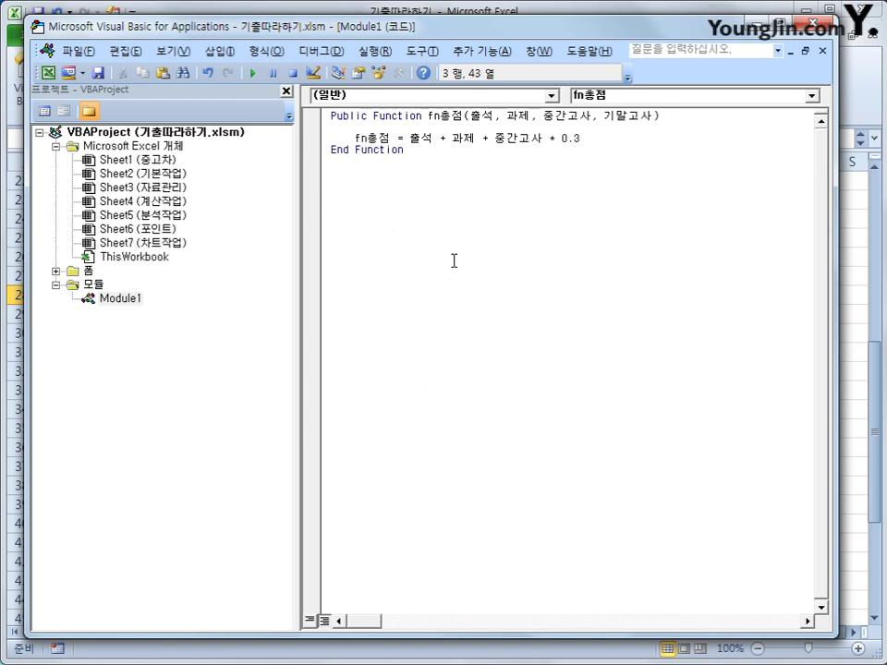
{"action": "type", "text": "+ 기말고사 + 0.3"}
{"action": "key", "text": "Return"}
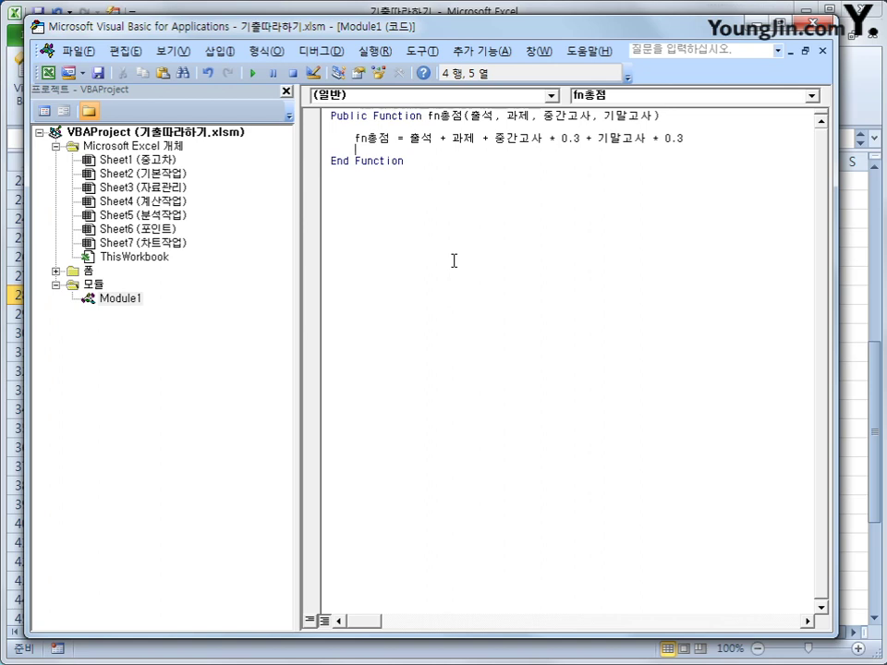
- Insert an indented line above the total and begin an If condition
{"action": "key", "text": "Up"}
{"action": "key", "text": "Up"}
{"action": "key", "text": "Return"}
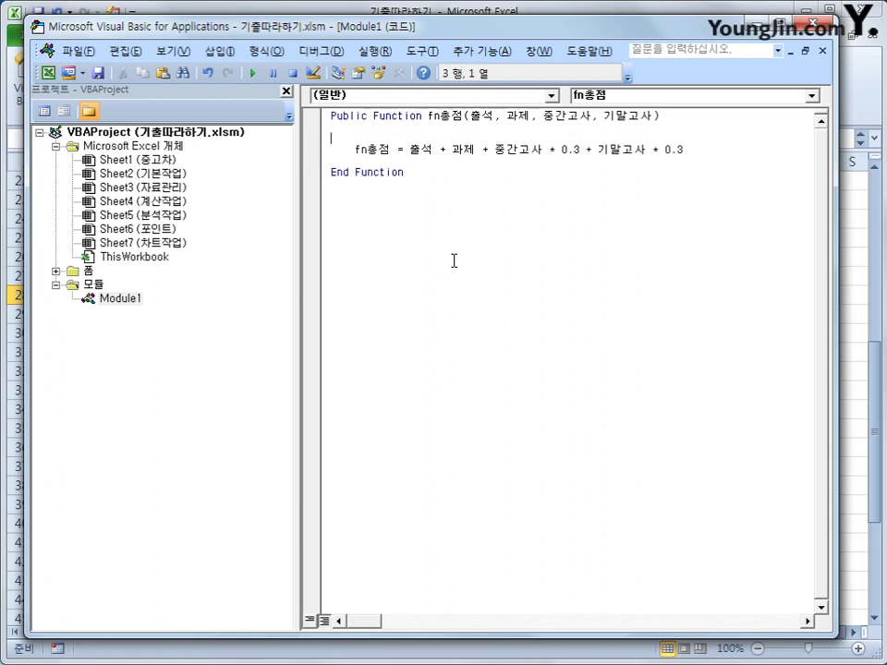
{"action": "key", "text": "Tab"}
{"action": "type", "text": "ㅏ"}
{"action": "key", "text": "BackSpace"}
{"action": "key", "text": "Hangul"}
{"action": "type", "text": "if c"}
{"action": "key", "text": "BackSpace"}
- Complete the condition: If 출석 = 0 Or 중간고사 = 0 Or 기말고사 = 0 Then
{"action": "key", "text": "Hangul"}
{"action": "type", "text": "출석 = 0 or "}
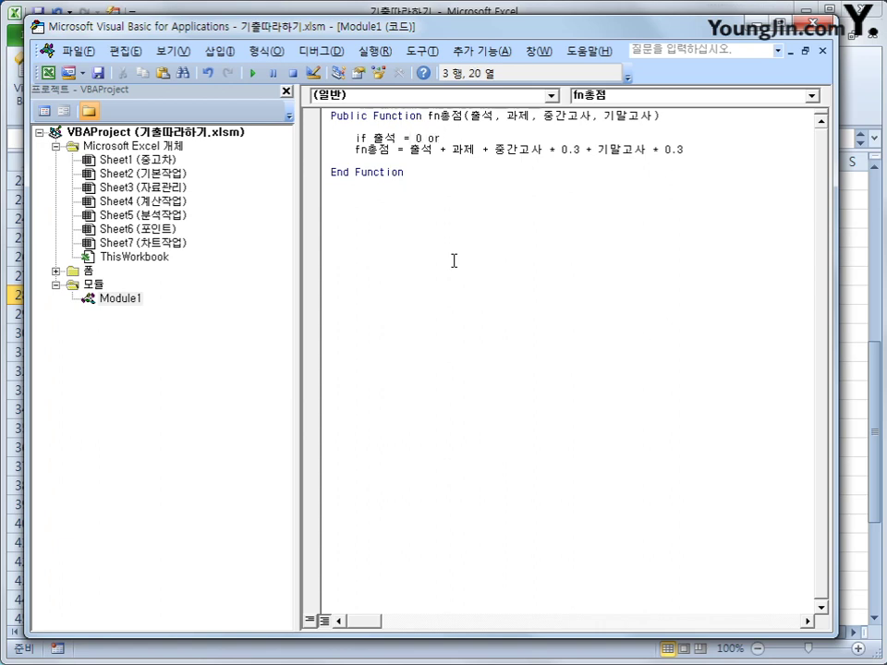
{"action": "type", "text": "ㅊ"}
{"action": "key", "text": "BackSpace"}
{"action": "type", "text": "중간고사 "}
{"action": "type", "text": "=0 or "}
{"action": "type", "text": "기말고사 "}
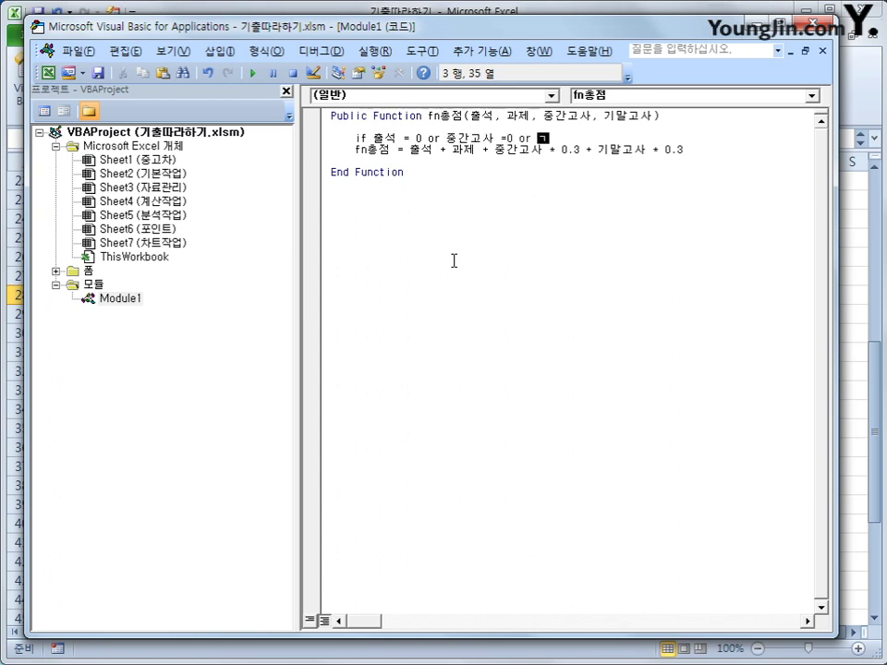
{"action": "type", "text": "=0 then"}
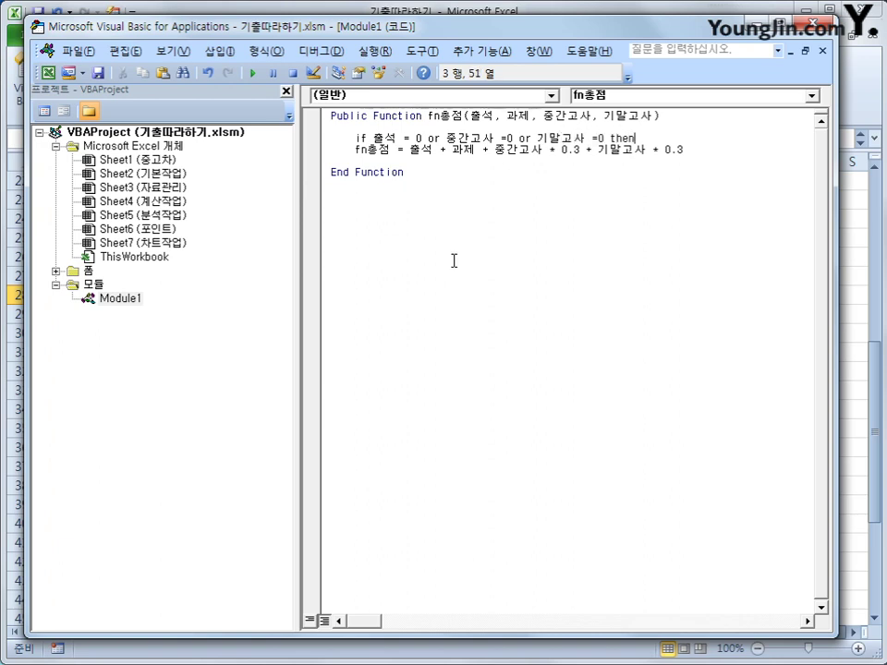
{"action": "key", "text": "Down"}
- Indent the total formula and add fn총점 = 0 as the Then result
{"action": "key", "text": "Home"}
{"action": "key", "text": "Tab"}
{"action": "key", "text": "End"}
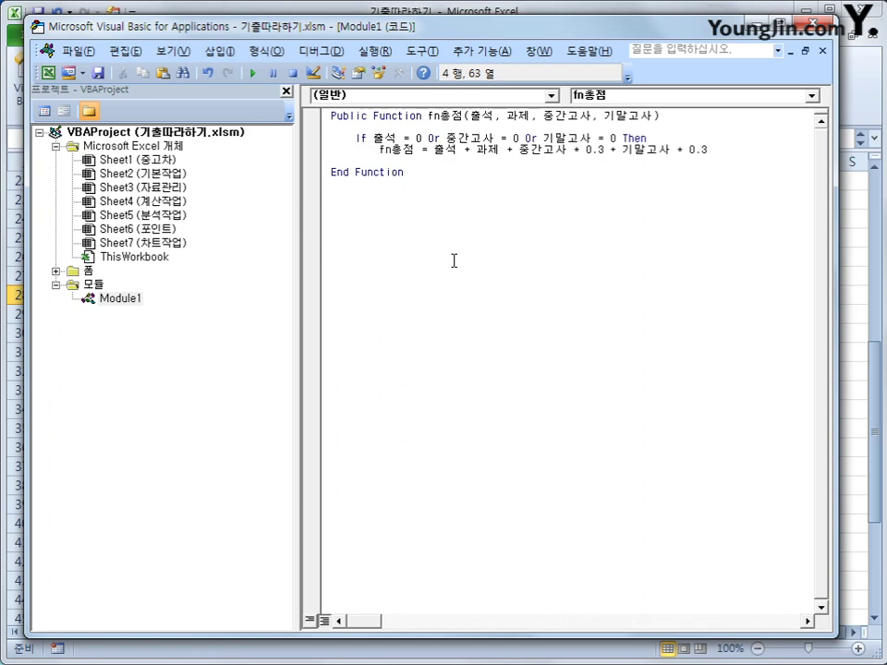
{"action": "key", "text": "Up"}
{"action": "key", "text": "Return"}
{"action": "key", "text": "Tab"}
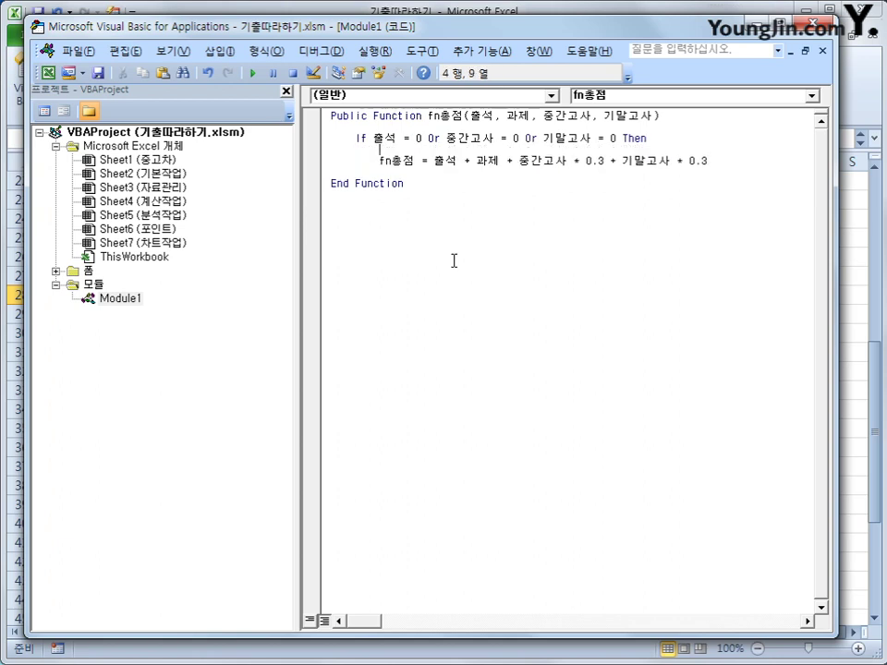
{"action": "type", "text": "fn"}
{"action": "type", "text": "총점 = "}
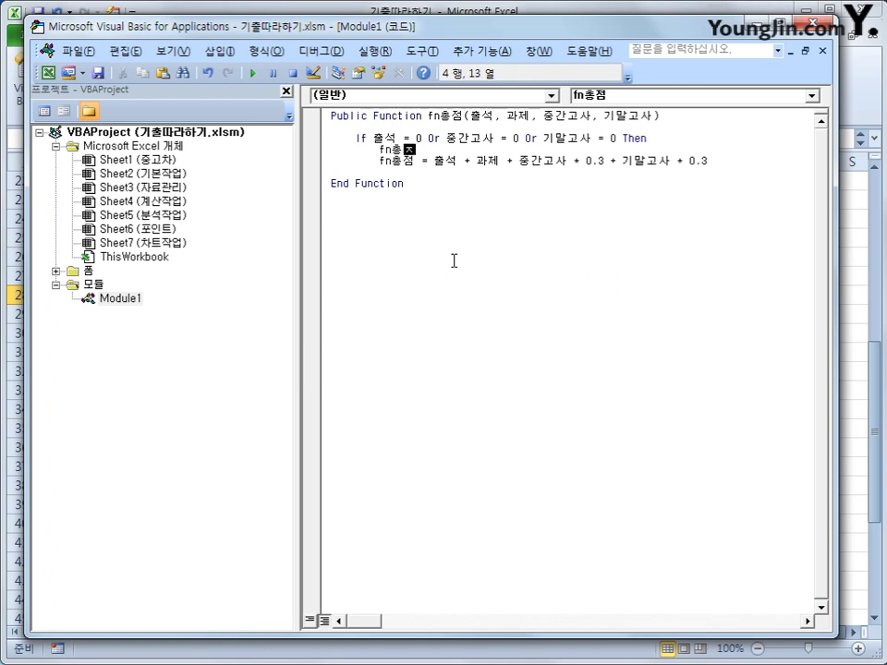
{"action": "type", "text": "0"}
{"action": "key", "text": "Return"}
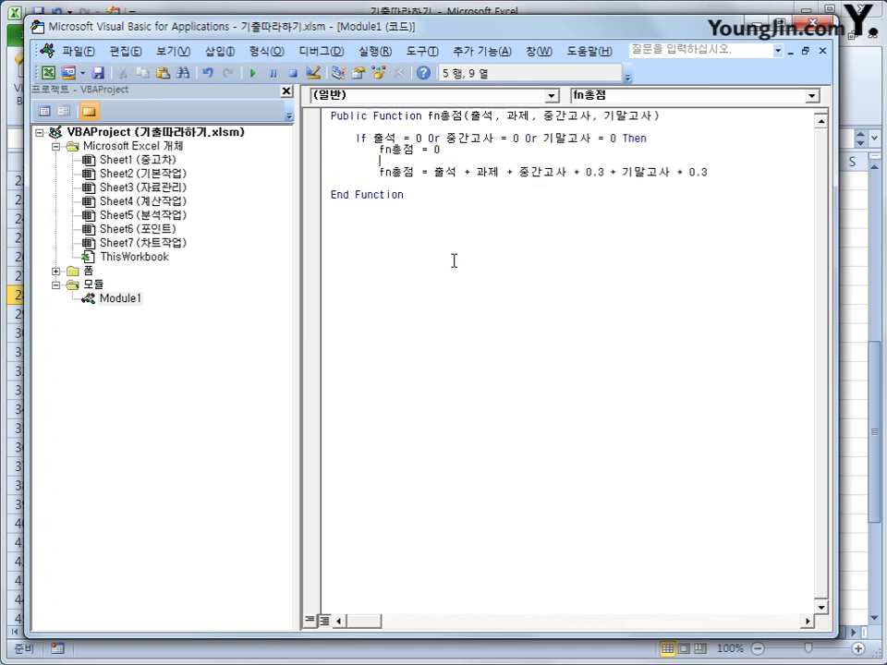
- Put Else before the weighted total and close the block with End If
{"action": "key", "text": "BackSpace"}
{"action": "type", "text": "else"}
{"action": "key", "text": "Down"}
{"action": "key", "text": "End"}
{"action": "key", "text": "Return"}
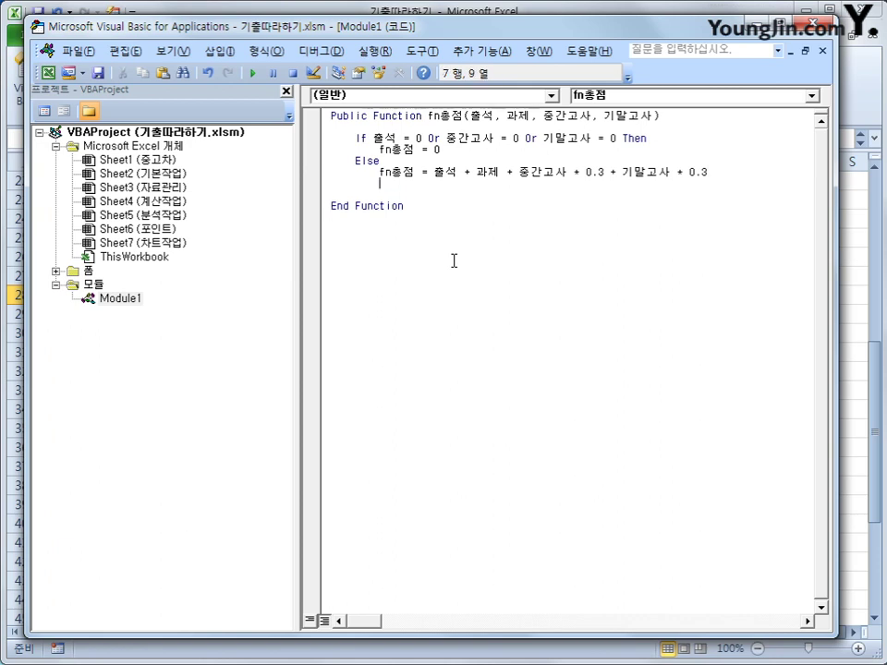
{"action": "key", "text": "BackSpace"}
{"action": "type", "text": "end if"}
- Review the total formula and zero-score condition, then return to Excel with Alt+F11
{"action": "key", "text": "Up"}
{"action": "key", "text": "Up"}
{"action": "key", "text": "Up"}
{"action": "key", "text": "Up"}
{"action": "key", "text": "Up"}
{"action": "key", "text": "Home"}
{"action": "key", "text": "Up"}
{"action": "key", "text": "Down"}
{"action": "key", "text": "Down"}
{"action": "key", "text": "Down"}
{"action": "key", "text": "Down"}
{"action": "key", "text": "Down"}
{"action": "key", "text": "shift+End"}
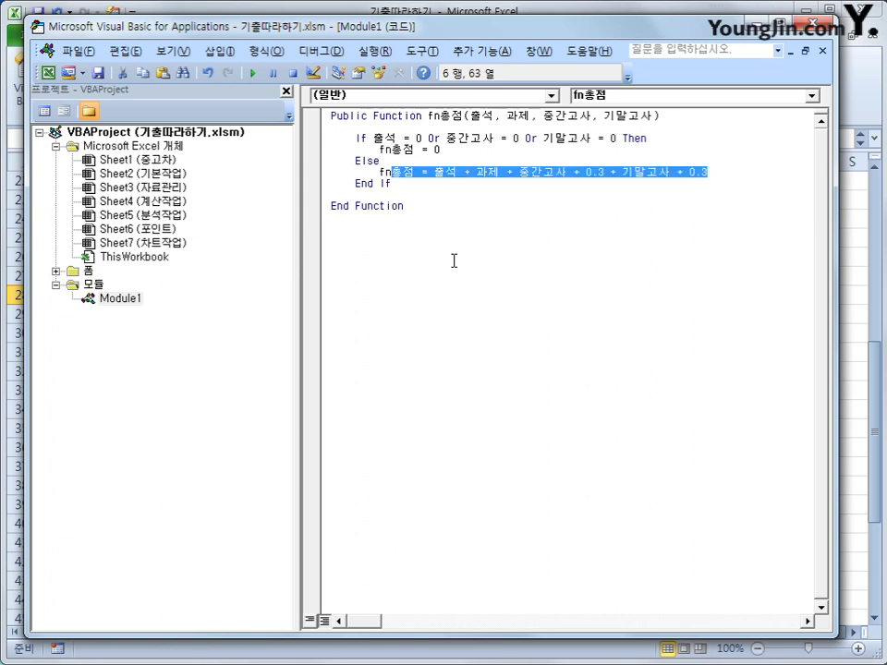
{"action": "key", "text": "Up"}
{"action": "key", "text": "Up"}
{"action": "key", "text": "Up"}
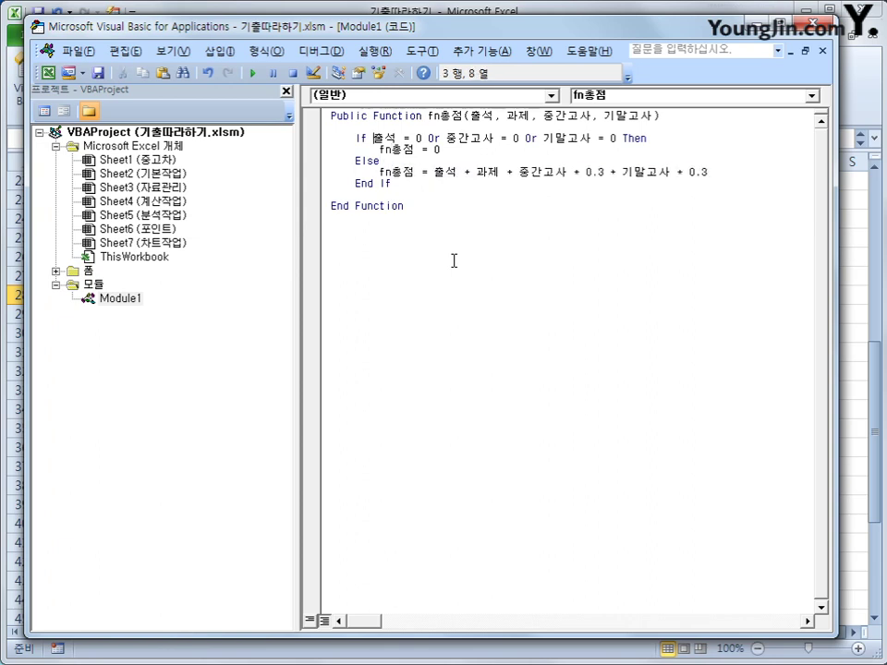
{"action": "key", "text": "shift+Right"}
{"action": "key", "text": "shift+Right"}
{"action": "key", "text": "shift+Right"}
{"action": "key", "text": "shift+Right"}
{"action": "key", "text": "shift+Right"}
{"action": "key", "text": "shift+Right"}
{"action": "key", "text": "shift+Right"}
{"action": "key", "text": "shift+Right"}
{"action": "key", "text": "shift+Right"}
{"action": "key", "text": "shift+Right"}
{"action": "key", "text": "shift+Right"}
{"action": "key", "text": "shift+Right"}
{"action": "key", "text": "shift+Right"}
{"action": "key", "text": "shift+Right"}
{"action": "key", "text": "shift+Right"}
{"action": "key", "text": "shift+Right"}
{"action": "key", "text": "shift+Right"}
{"action": "key", "text": "shift+Right"}
{"action": "key", "text": "shift+Right"}
{"action": "key", "text": "shift+Right"}
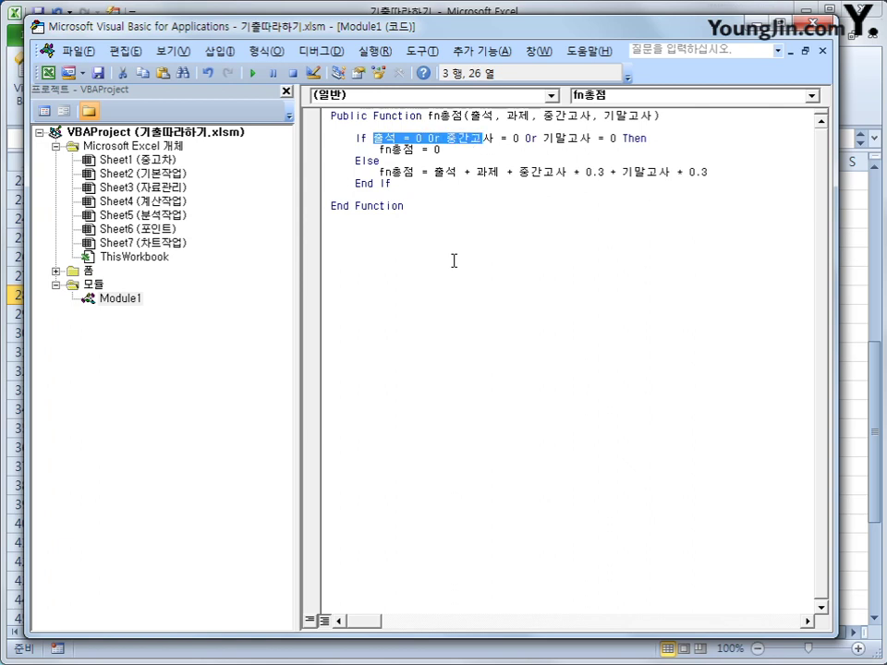
{"action": "key", "text": "Down"}
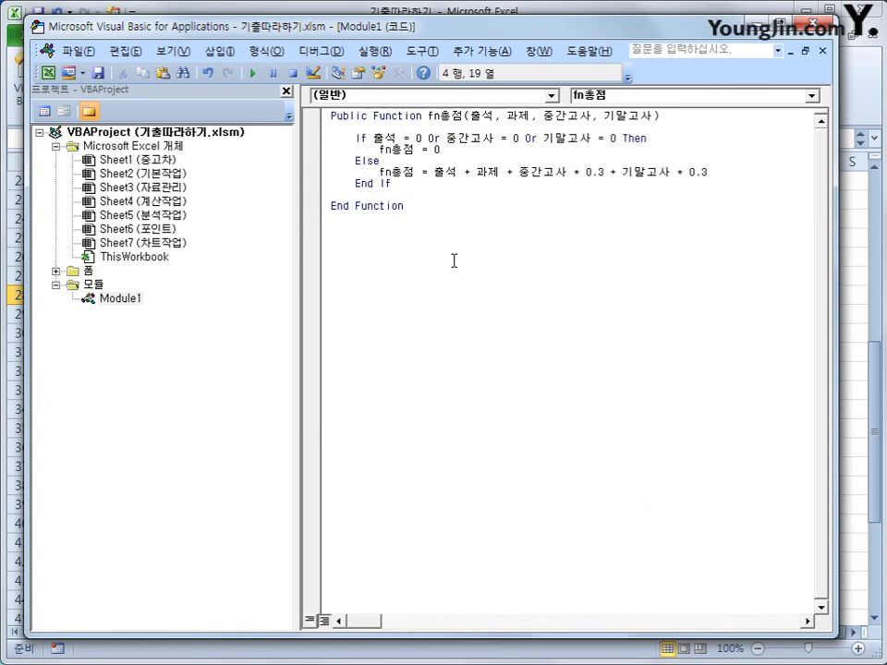
{"action": "key", "text": "Down"}
{"action": "key", "text": "Down"}
{"action": "key", "text": "Down"}
{"action": "key", "text": "Down"}
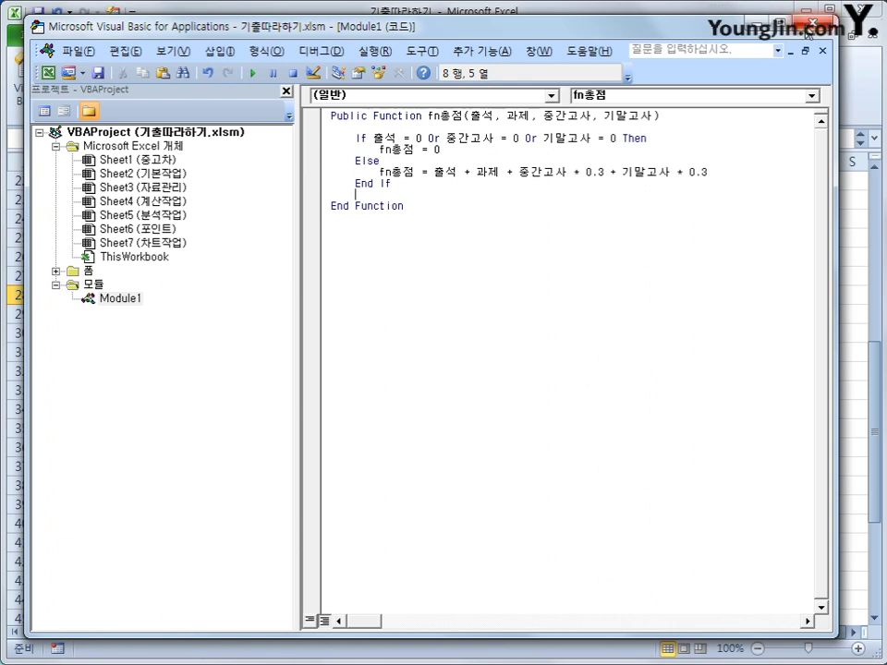
{"action": "key", "text": "alt+F11"}
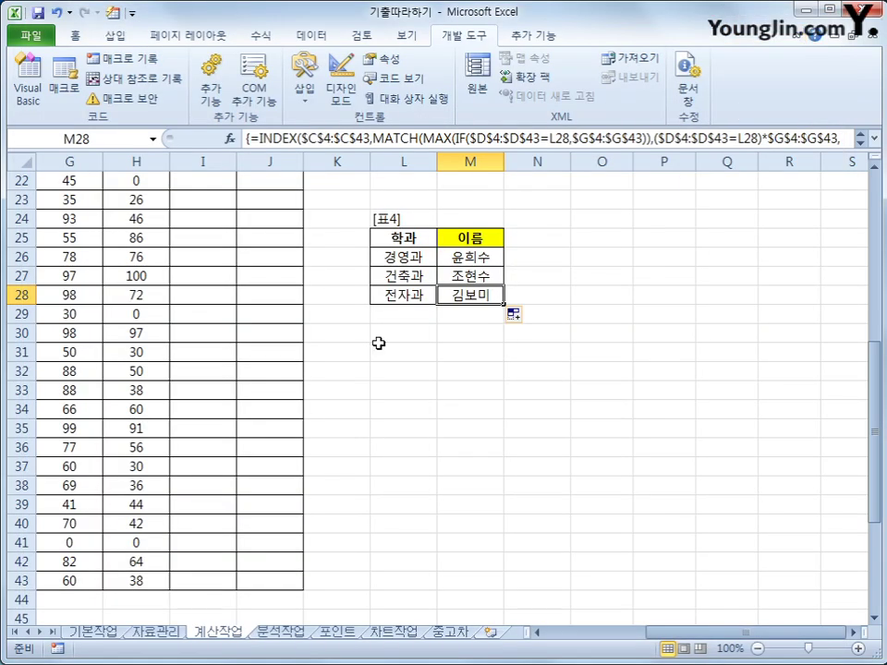
- Insert the user-defined fn총점 function into I4 via the function wizard
{"action": "scroll", "coordinate": [320, 254], "scroll_direction": "up", "scroll_amount": 7}
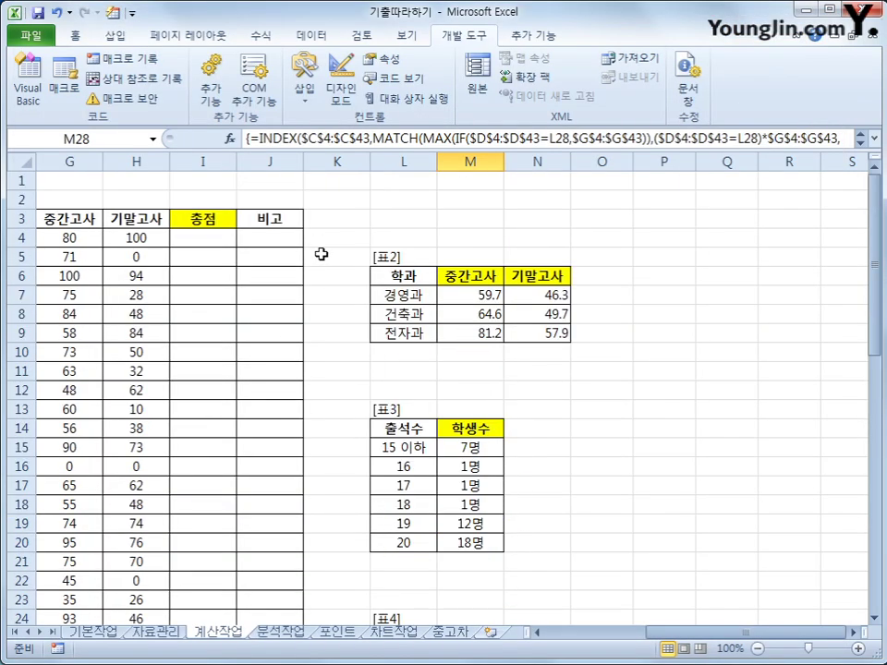
{"action": "left_click", "coordinate": [211, 244]}
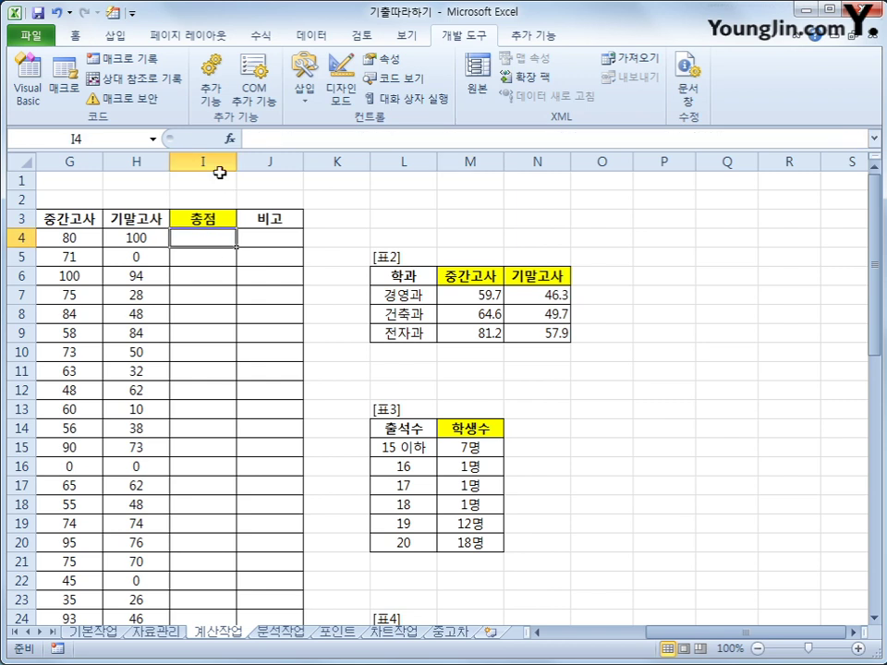
{"action": "left_click", "coordinate": [229, 142]}
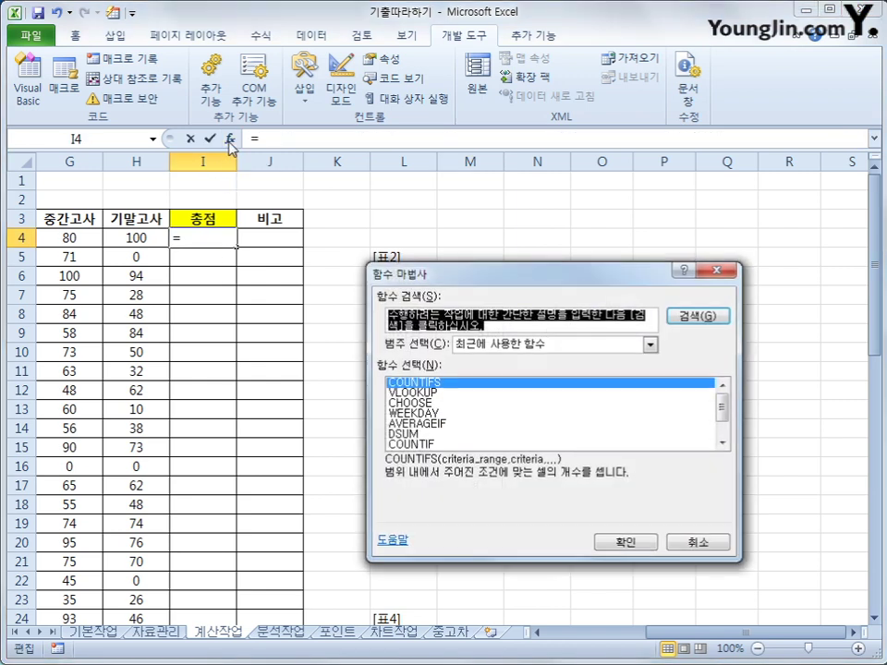
{"action": "left_click_drag", "start_coordinate": [543, 277], "coordinate": [565, 167]}
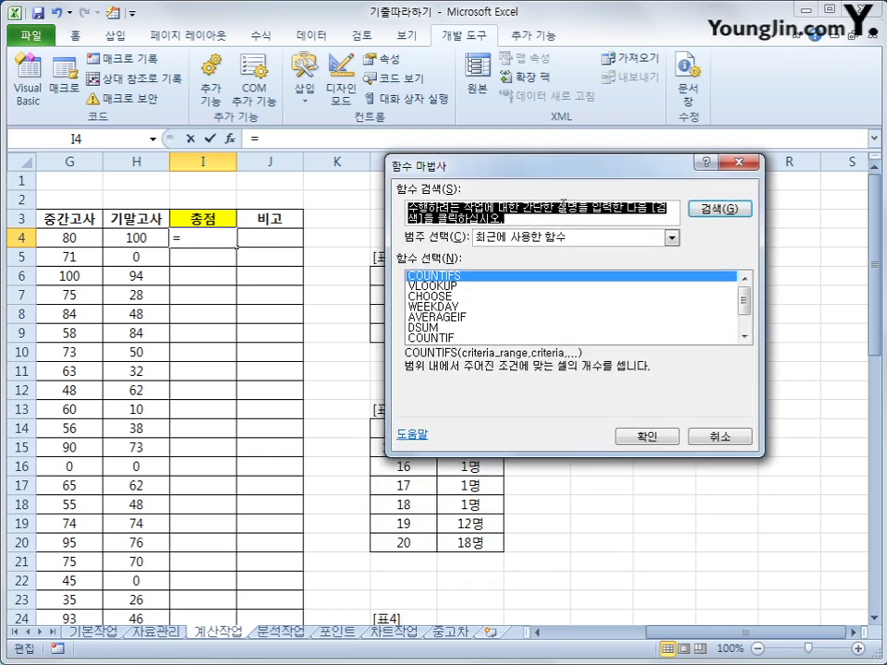
{"action": "left_click", "coordinate": [672, 236]}
{"action": "left_click", "coordinate": [568, 367]}
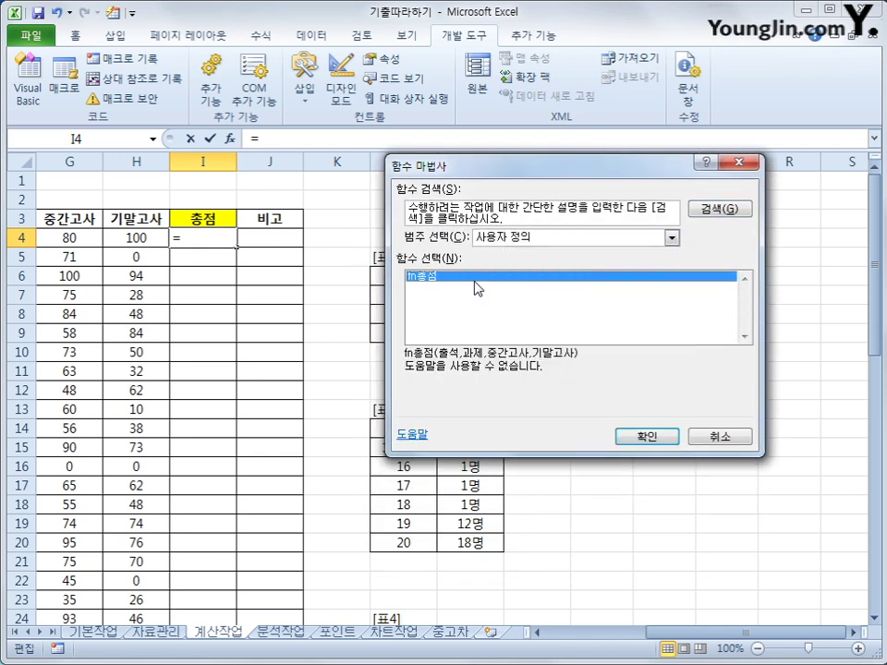
{"action": "left_click", "coordinate": [647, 437]}
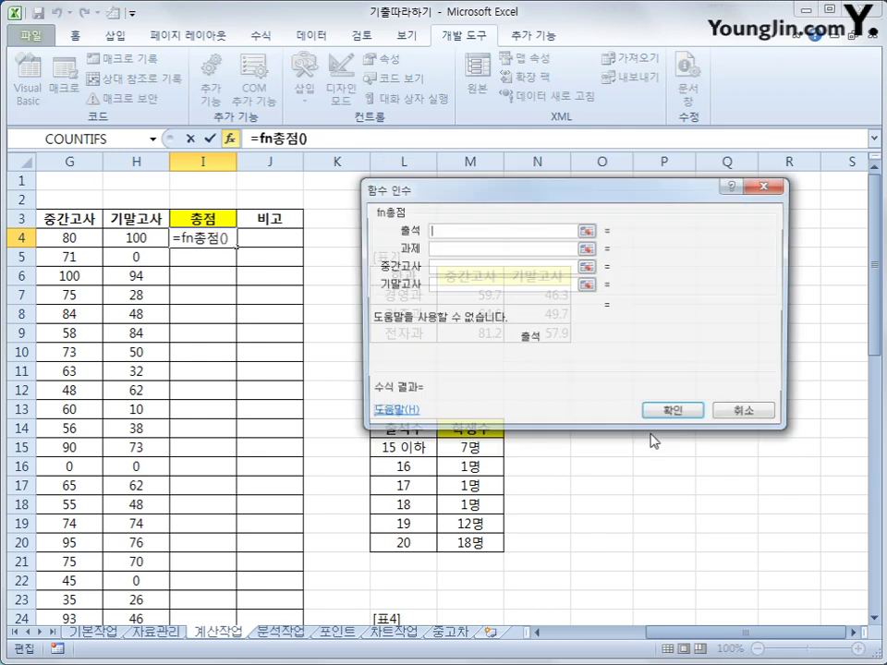
{"action": "left_click_drag", "start_coordinate": [693, 636], "coordinate": [644, 642]}
- Set fn총점's arguments to E4, F4, G4 and H4 and confirm the formula
{"action": "left_click", "coordinate": [158, 238]}
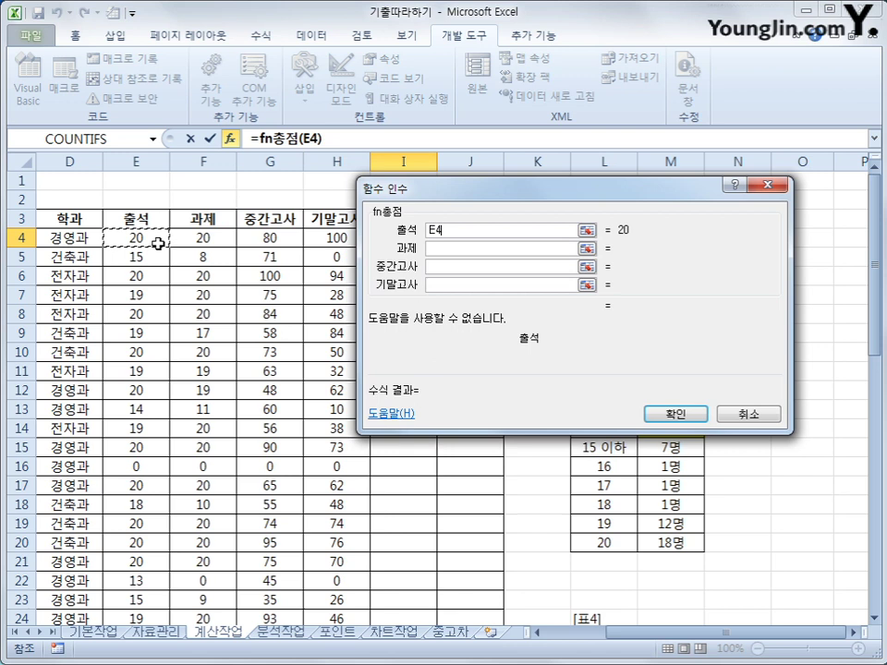
{"action": "left_click", "coordinate": [434, 249]}
{"action": "left_click", "coordinate": [202, 238]}
{"action": "left_click", "coordinate": [458, 266]}
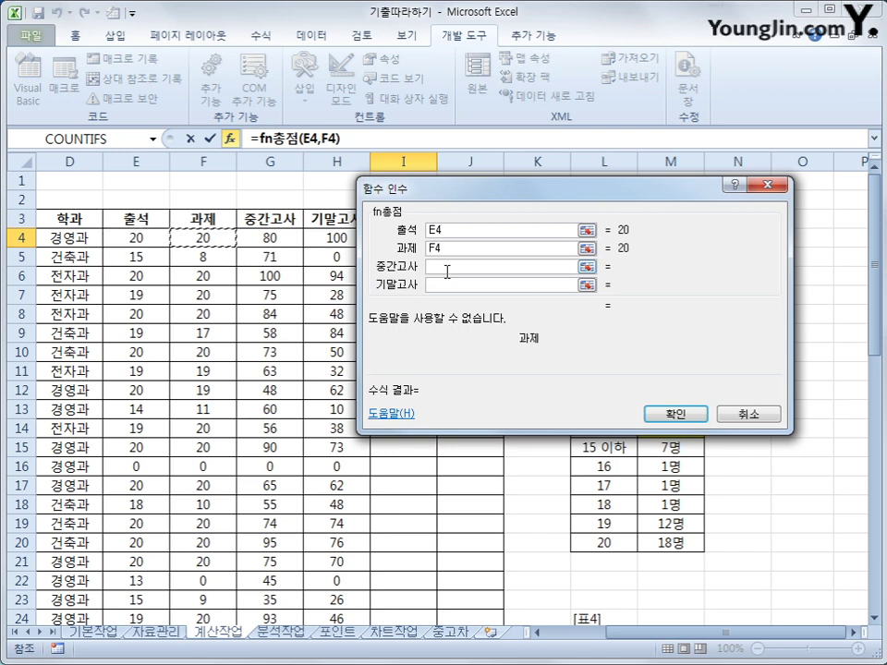
{"action": "left_click", "coordinate": [271, 239]}
{"action": "left_click", "coordinate": [457, 285]}
{"action": "left_click", "coordinate": [336, 238]}
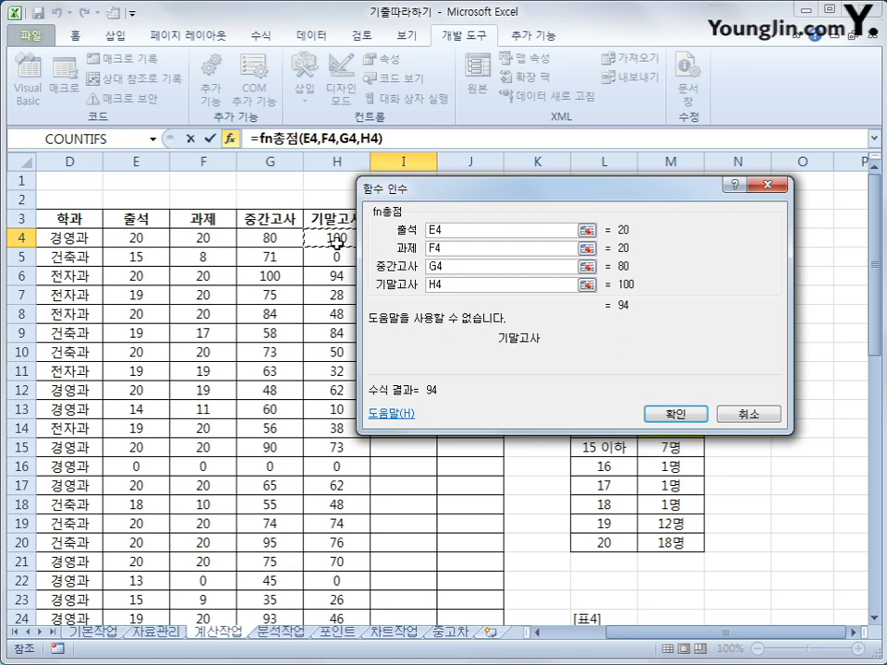
{"action": "left_click", "coordinate": [658, 416]}
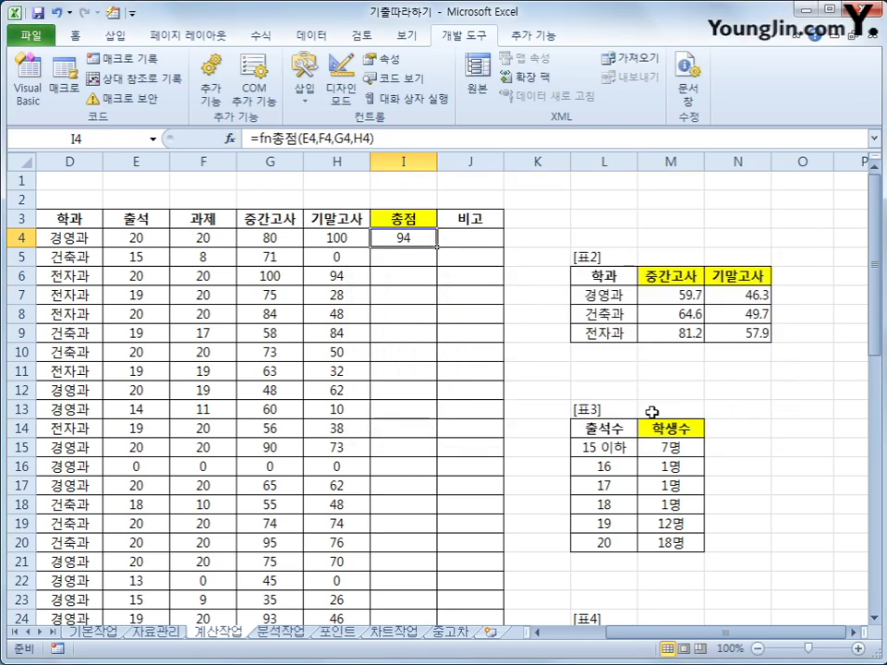
- Fill the total formula down the 총점 column and move to I49
{"action": "double_click", "coordinate": [437, 246]}
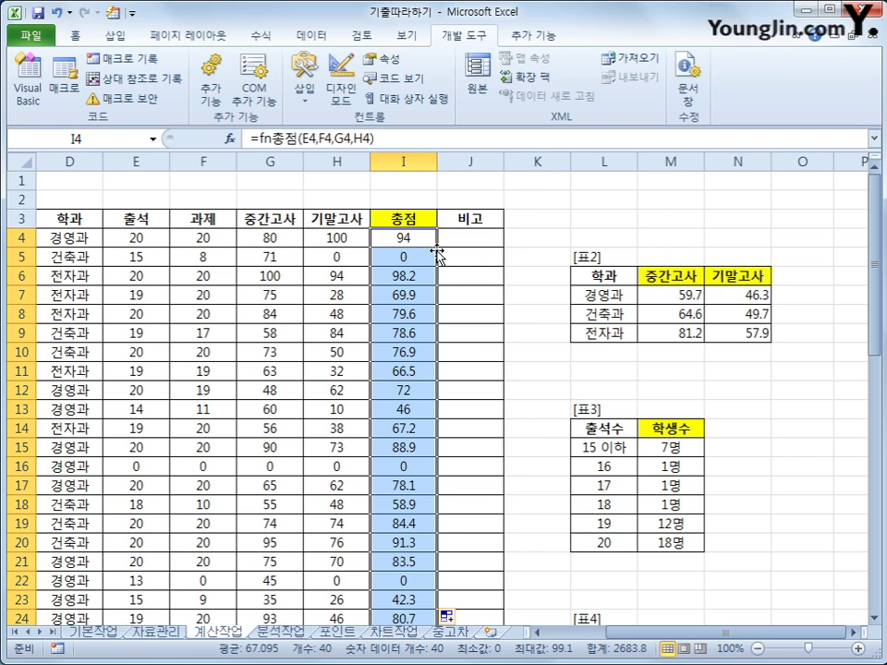
{"action": "scroll", "coordinate": [374, 263], "scroll_direction": "down", "scroll_amount": 11}
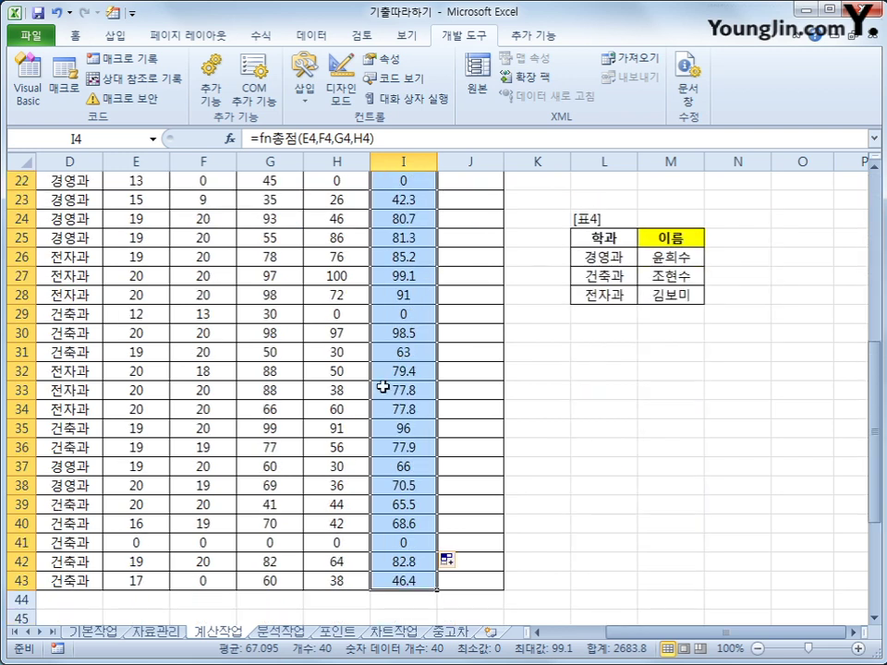
{"action": "left_click", "coordinate": [394, 469]}
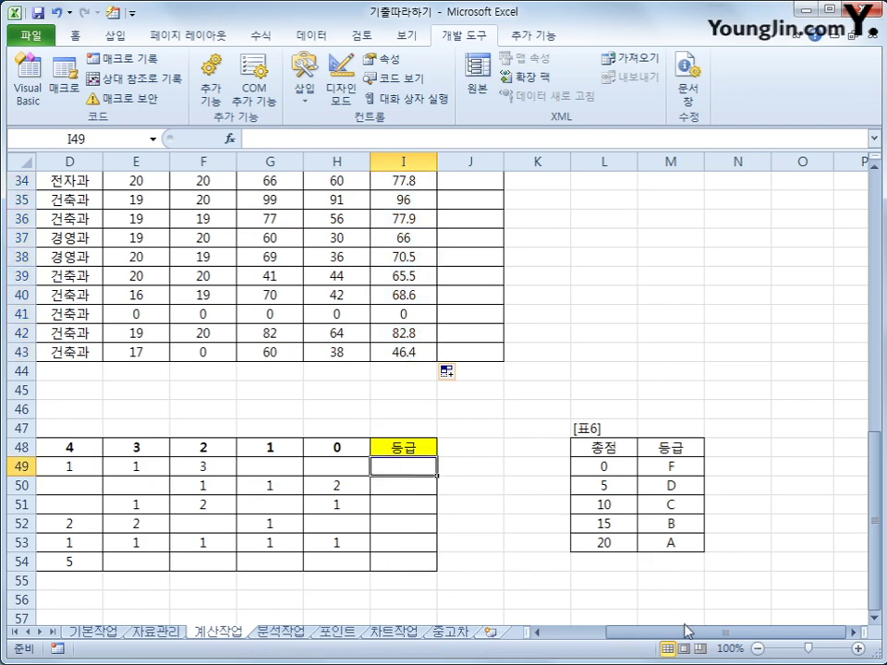
{"action": "left_click_drag", "start_coordinate": [673, 637], "coordinate": [625, 639]}
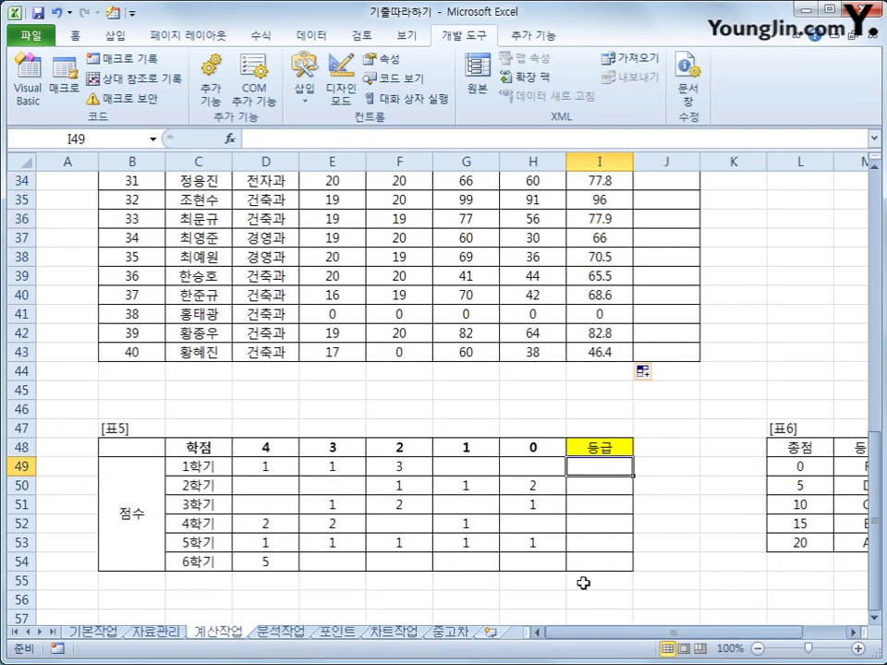
{"action": "scroll", "coordinate": [584, 569], "scroll_direction": "down", "scroll_amount": 1}
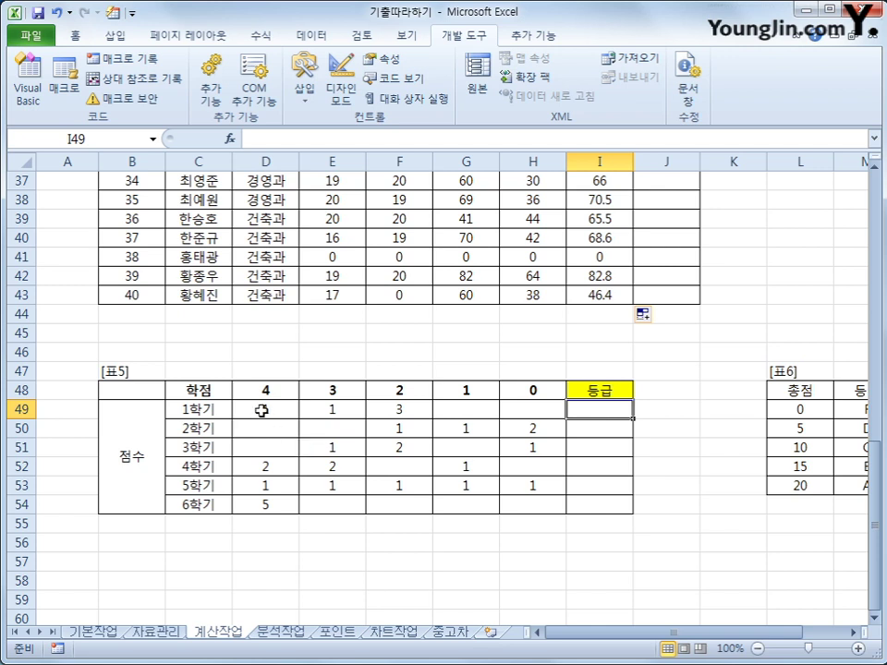
{"action": "left_click_drag", "start_coordinate": [263, 390], "coordinate": [517, 388]}
{"action": "left_click_drag", "start_coordinate": [757, 635], "coordinate": [786, 636]}
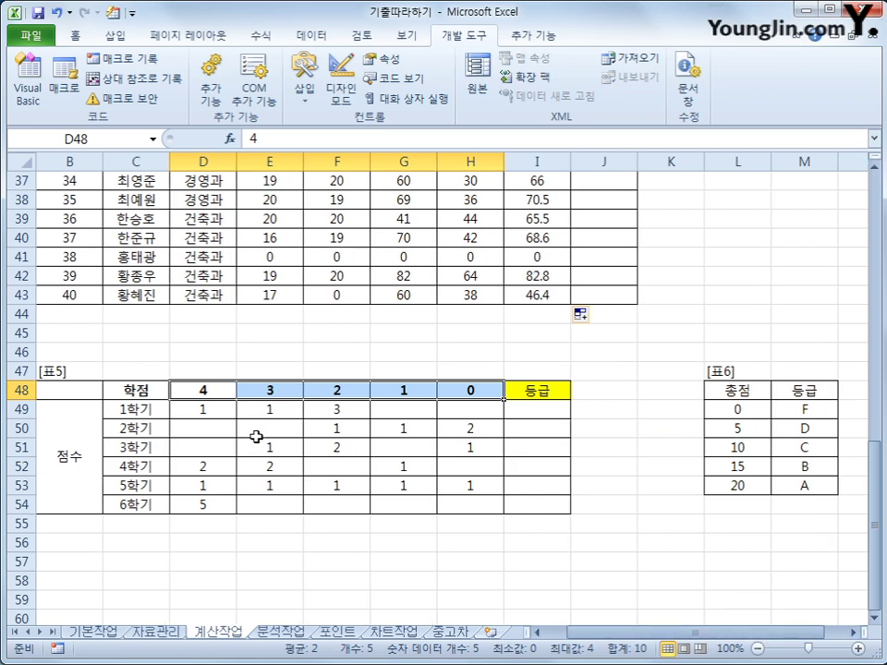
{"action": "left_click_drag", "start_coordinate": [198, 413], "coordinate": [483, 413]}
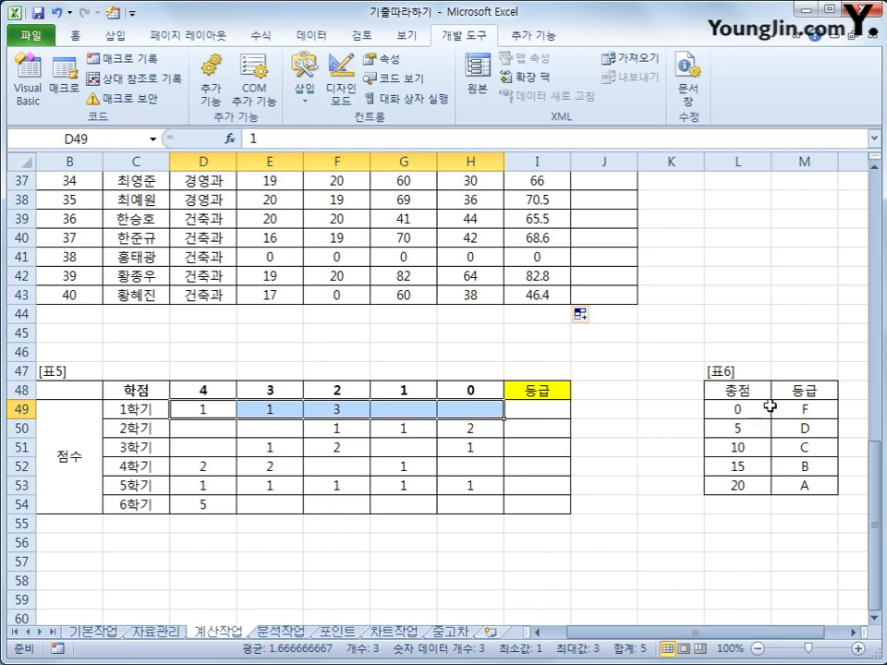
{"action": "left_click_drag", "start_coordinate": [804, 409], "coordinate": [801, 490]}
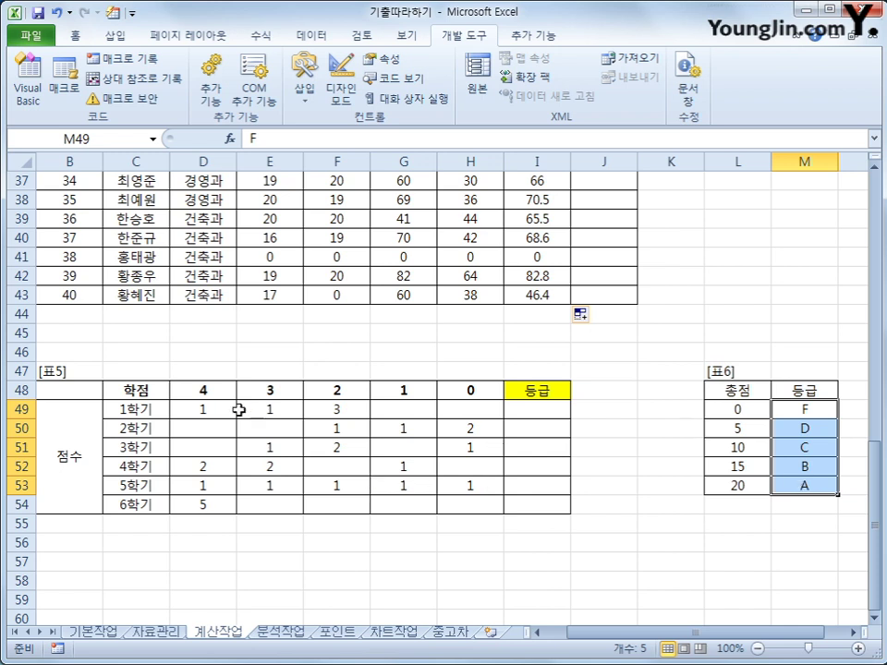
{"action": "left_click", "coordinate": [199, 408]}
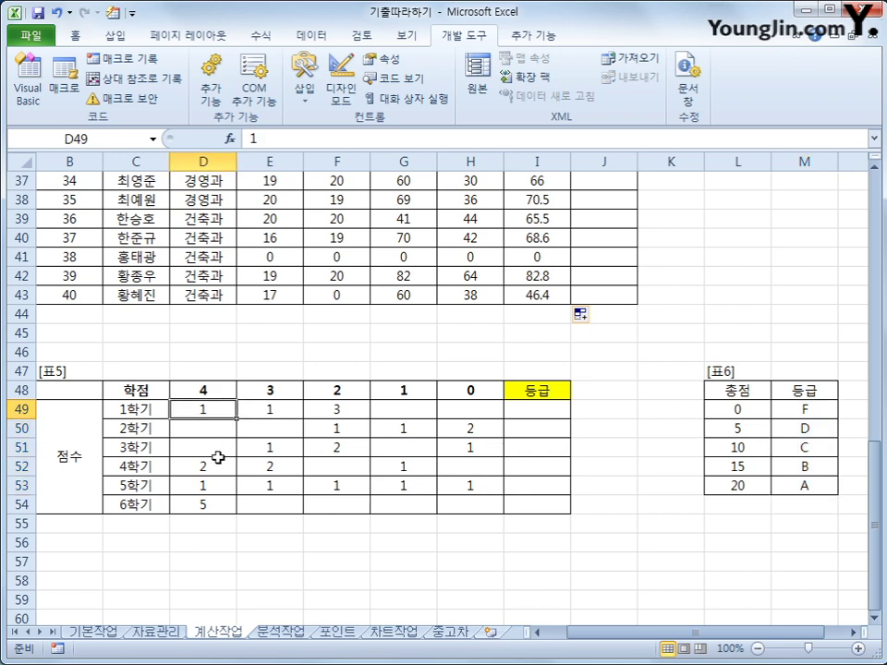
{"action": "left_click", "coordinate": [214, 390]}
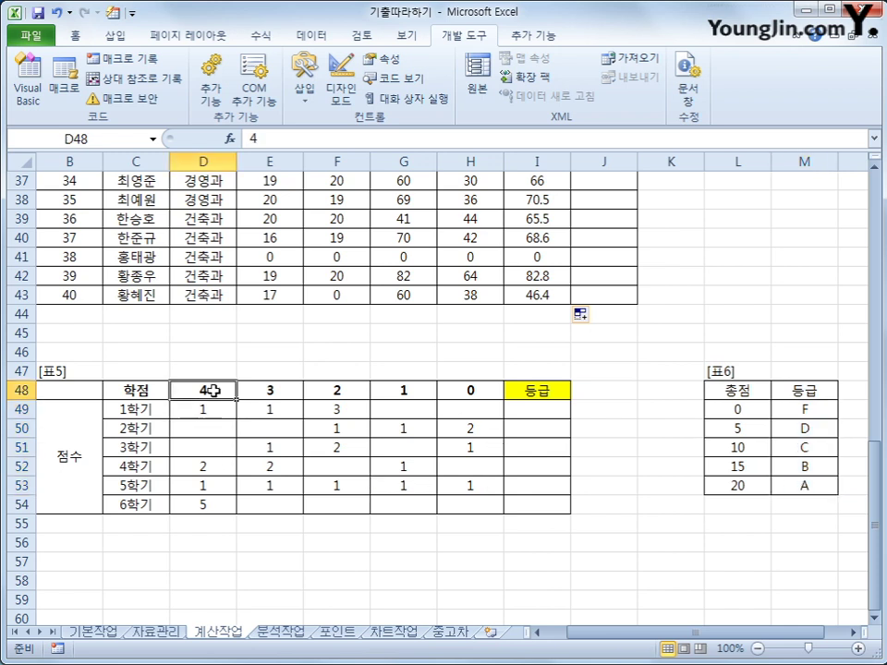
{"action": "left_click", "coordinate": [286, 410]}
{"action": "left_click", "coordinate": [289, 389]}
{"action": "left_click", "coordinate": [349, 410]}
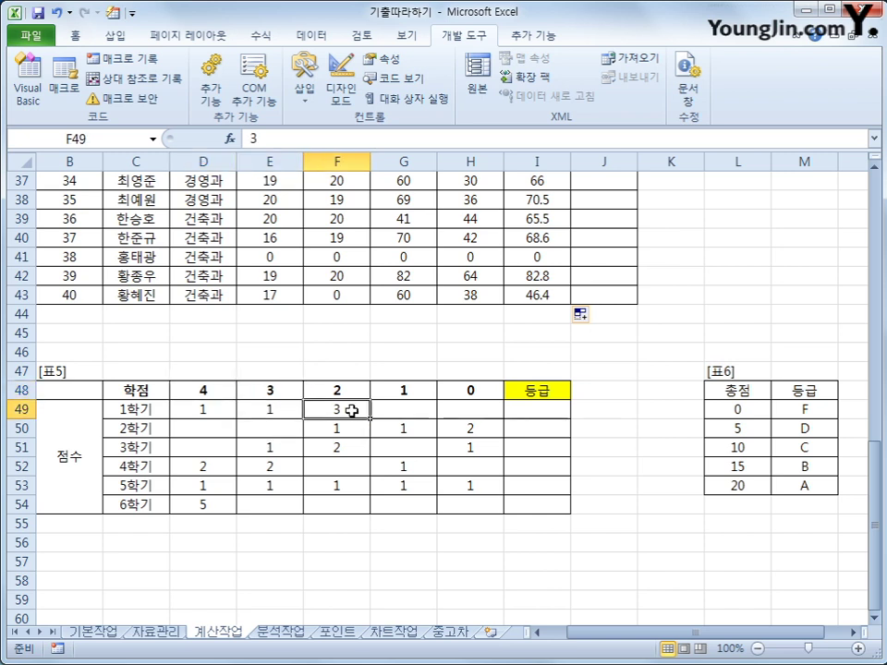
{"action": "left_click", "coordinate": [348, 389]}
{"action": "left_click", "coordinate": [422, 392]}
{"action": "left_click", "coordinate": [417, 412]}
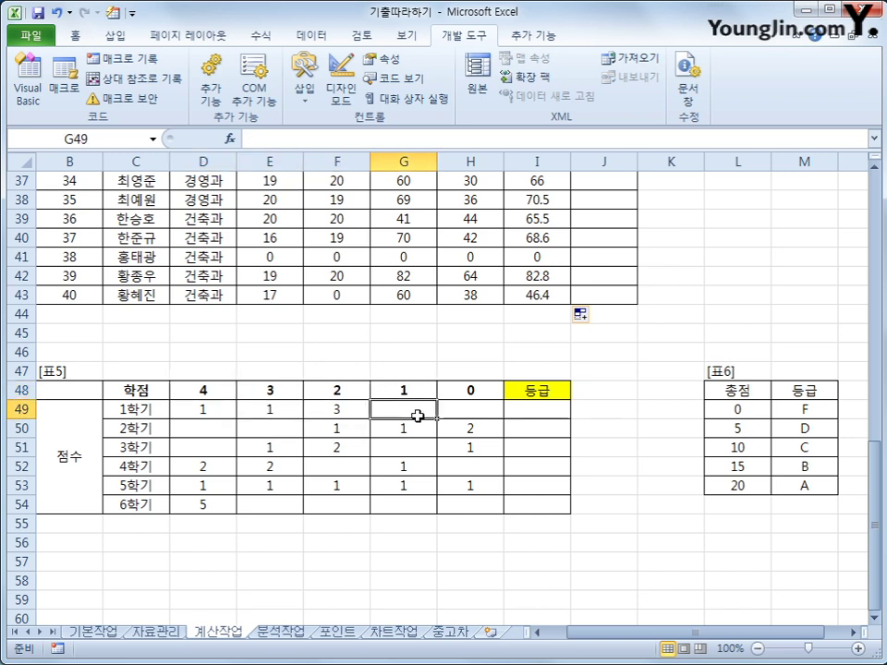
{"action": "left_click", "coordinate": [481, 392]}
{"action": "left_click", "coordinate": [479, 411]}
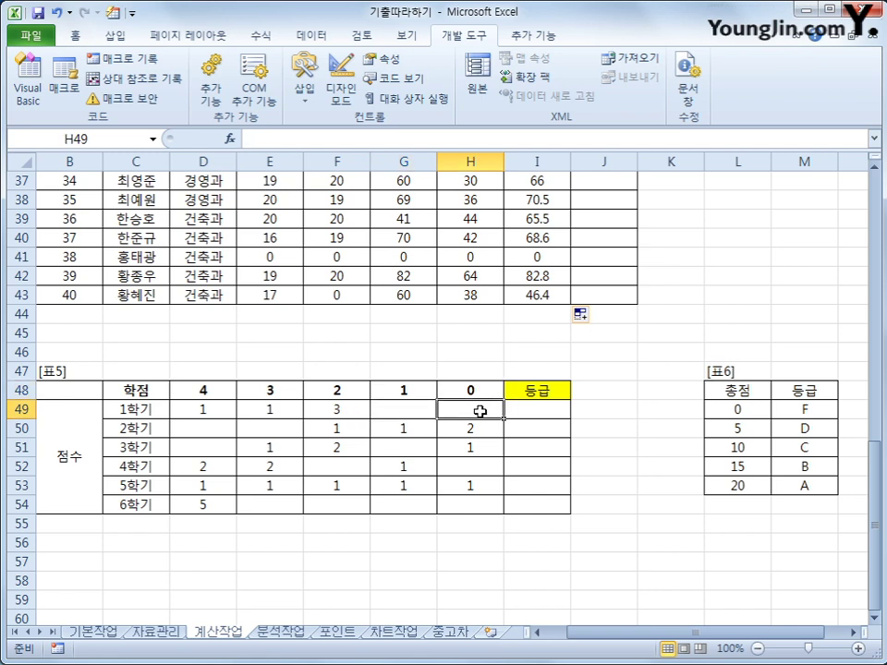
{"action": "left_click", "coordinate": [535, 413]}
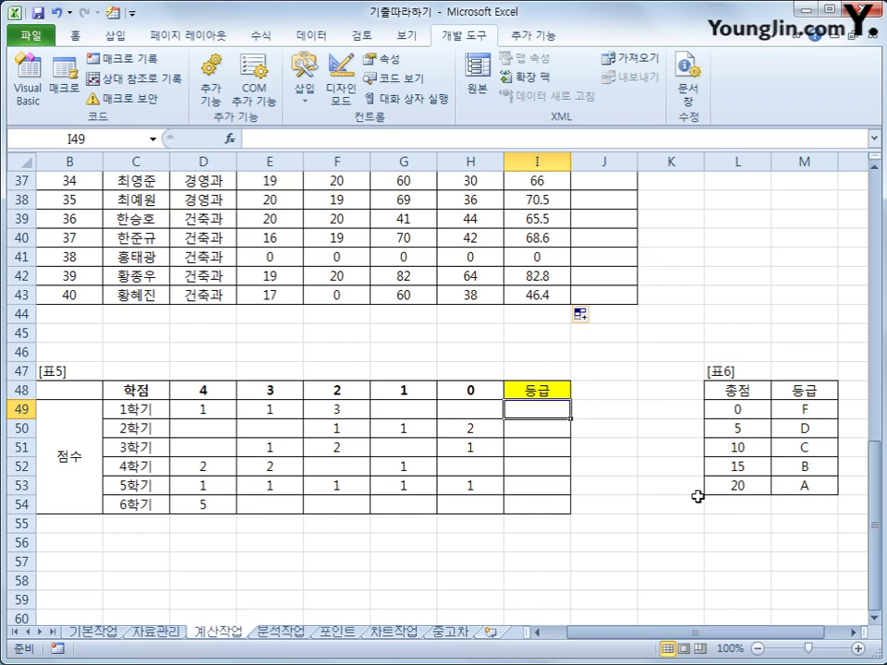
- Enter =SUMPRODUCT(D49:H49,$D$48:$H$48) in I49 and copy it down through I54
{"action": "type", "text": "=s"}
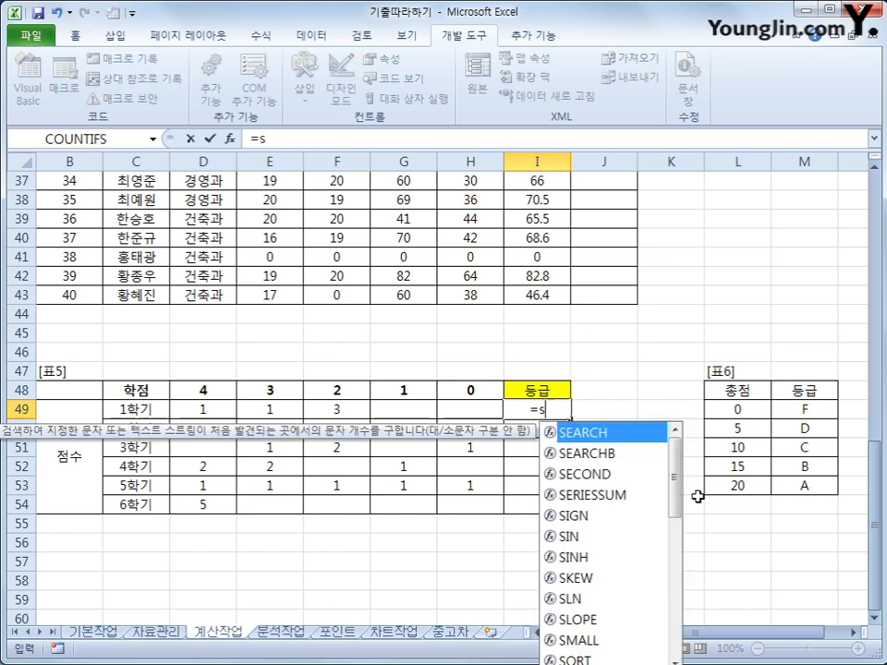
{"action": "type", "text": "ump"}
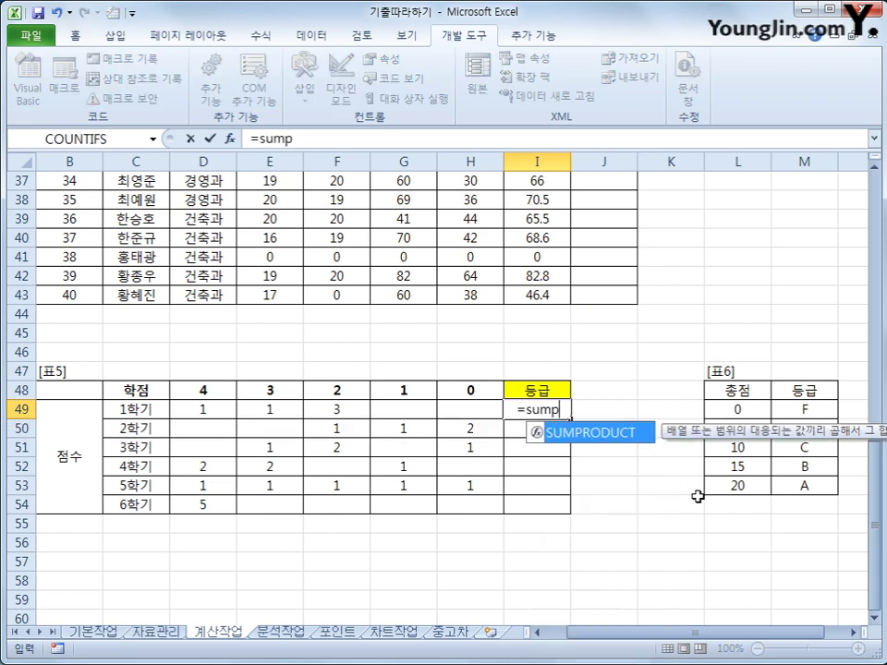
{"action": "key", "text": "Tab"}
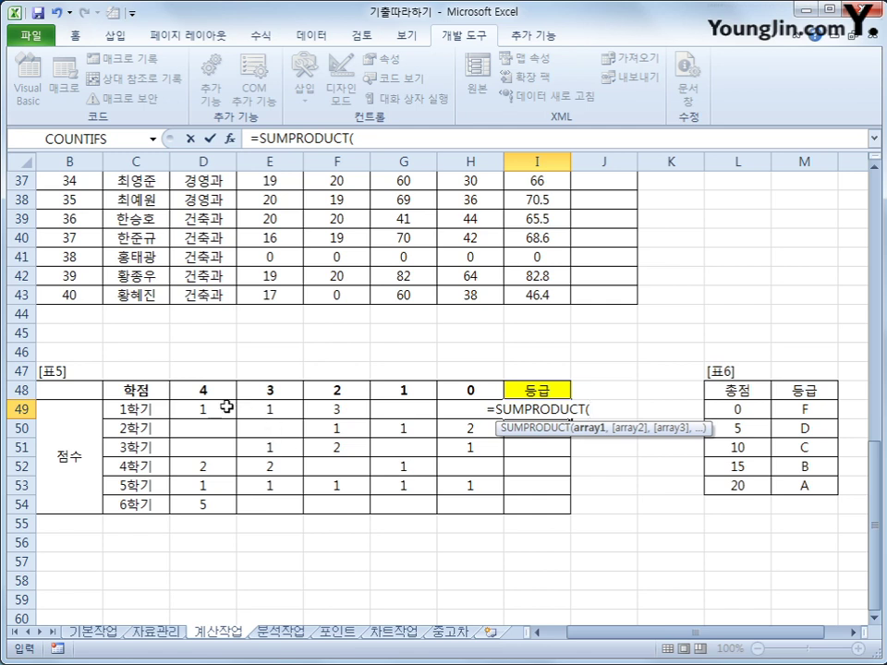
{"action": "left_click_drag", "start_coordinate": [230, 406], "coordinate": [455, 404]}
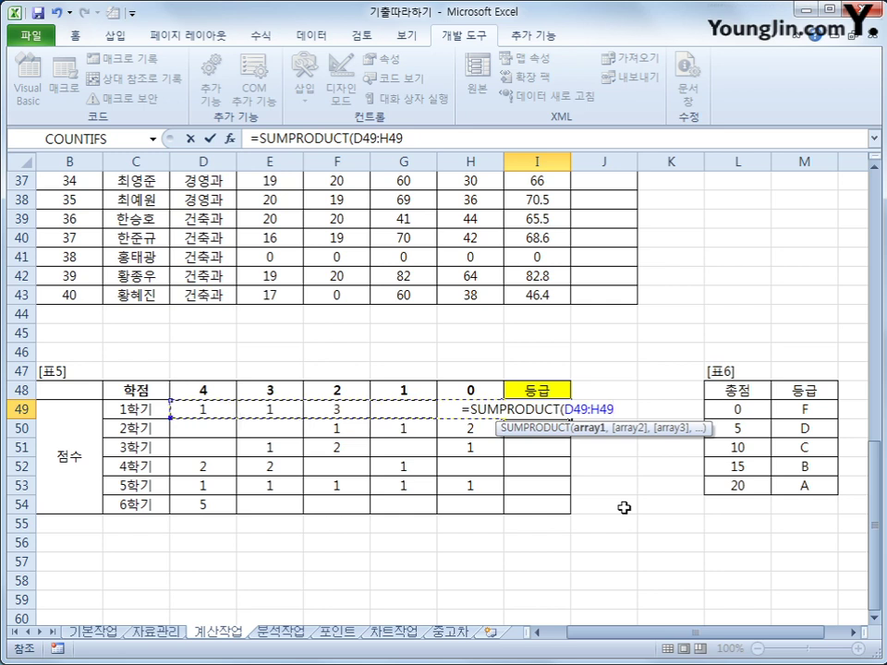
{"action": "type", "text": ","}
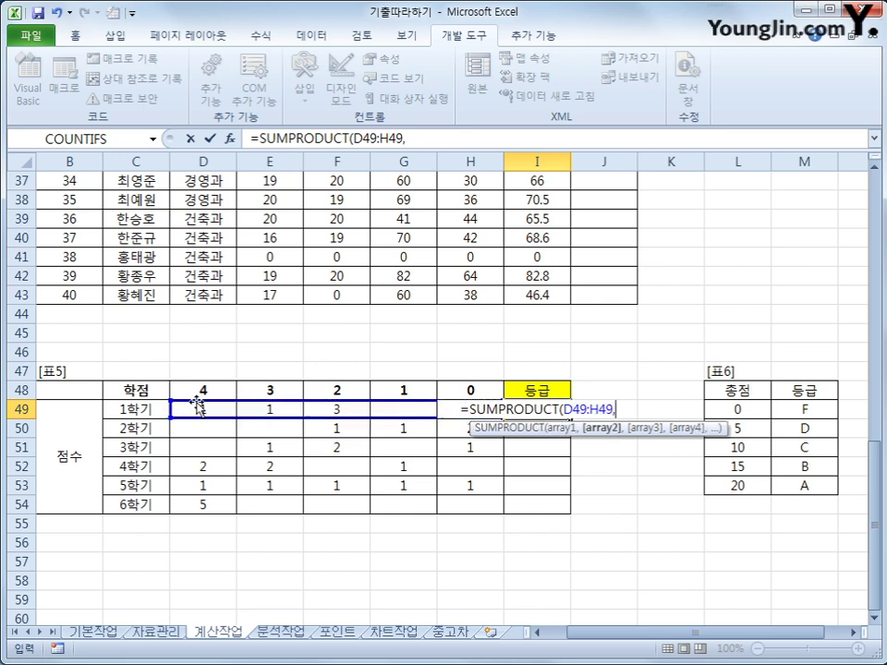
{"action": "left_click", "coordinate": [202, 391]}
{"action": "left_click_drag", "start_coordinate": [202, 390], "coordinate": [460, 390]}
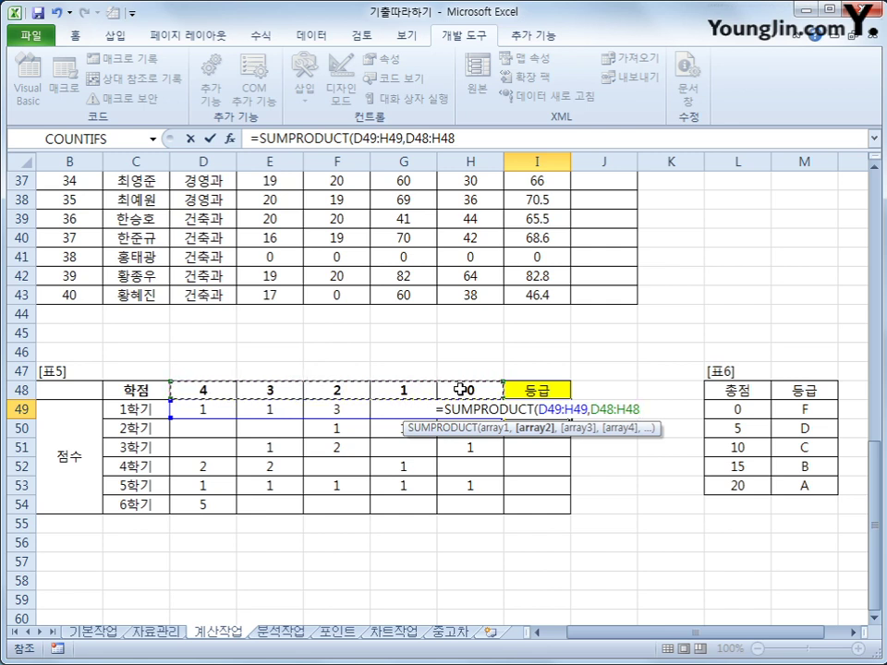
{"action": "key", "text": "F4"}
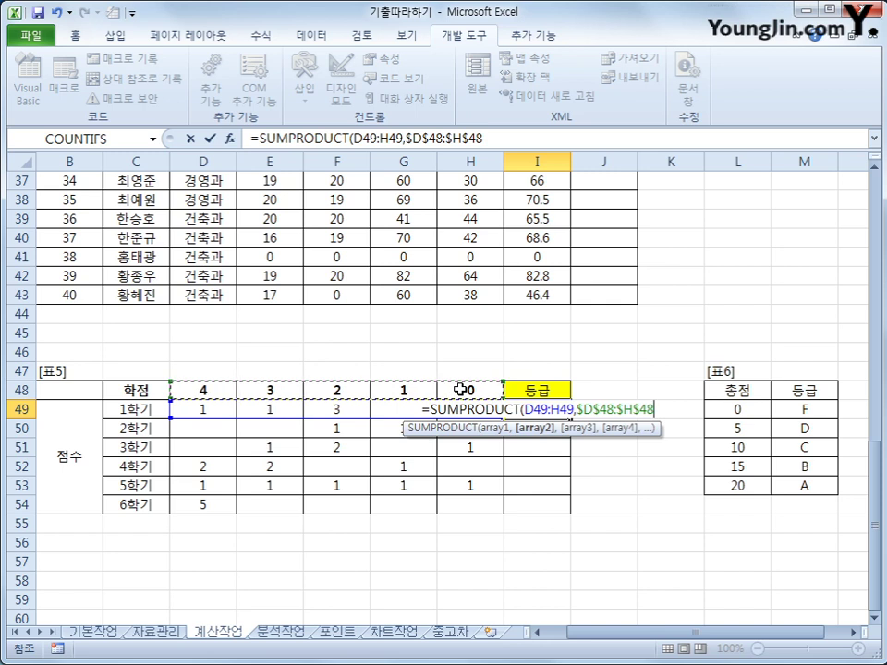
{"action": "type", "text": ")"}
{"action": "key", "text": "ctrl+Return"}
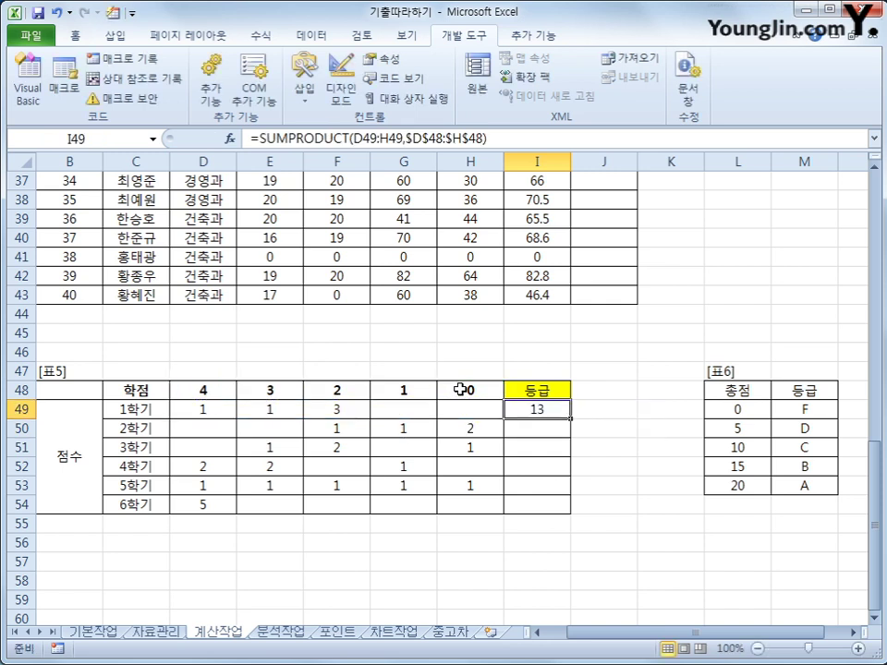
{"action": "left_click_drag", "start_coordinate": [570, 418], "coordinate": [572, 517]}
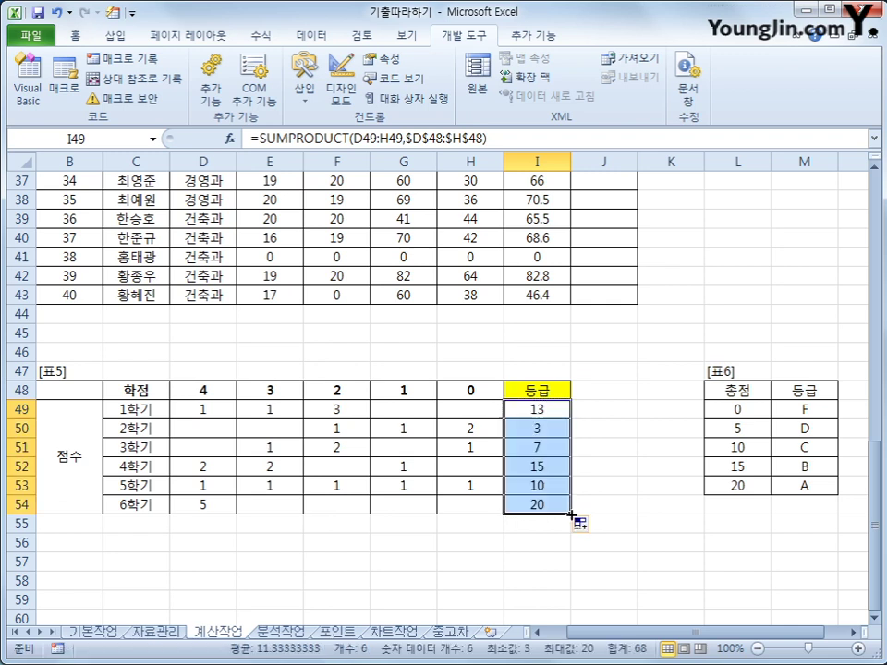
{"action": "left_click", "coordinate": [737, 410]}
{"action": "left_click", "coordinate": [813, 410]}
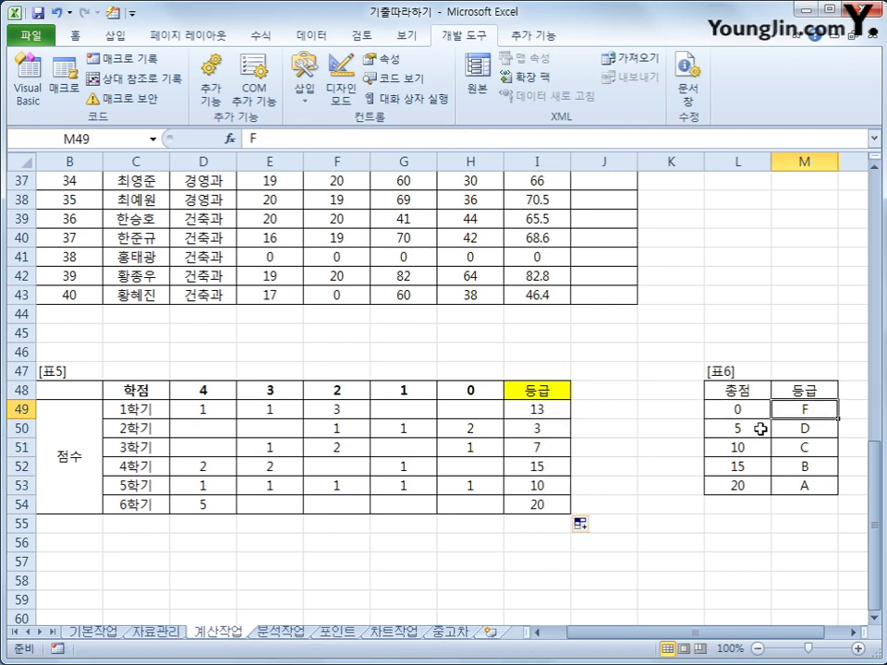
{"action": "left_click", "coordinate": [754, 432]}
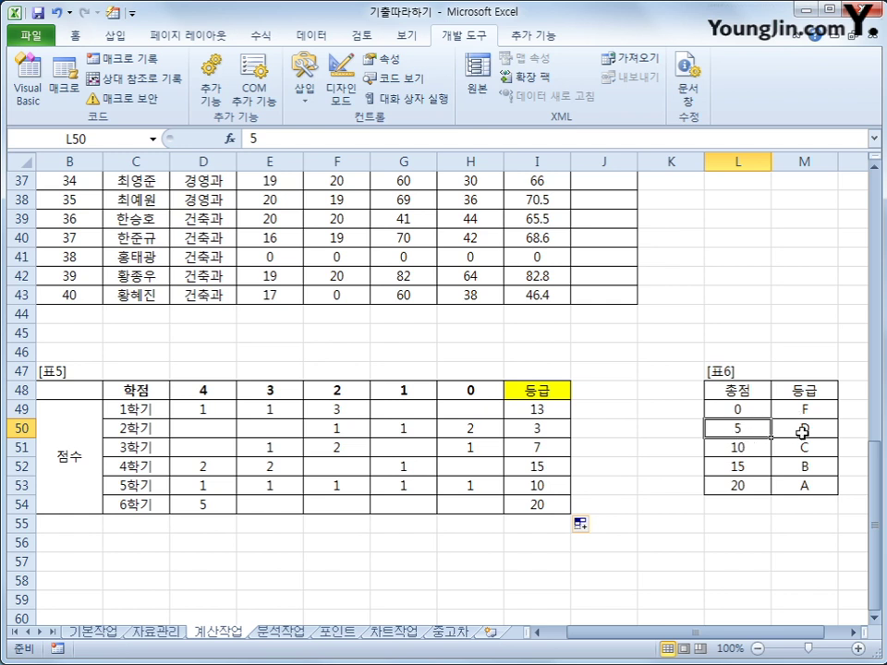
{"action": "left_click", "coordinate": [800, 431]}
{"action": "left_click_drag", "start_coordinate": [766, 445], "coordinate": [766, 467]}
{"action": "left_click", "coordinate": [791, 451]}
{"action": "left_click", "coordinate": [754, 466]}
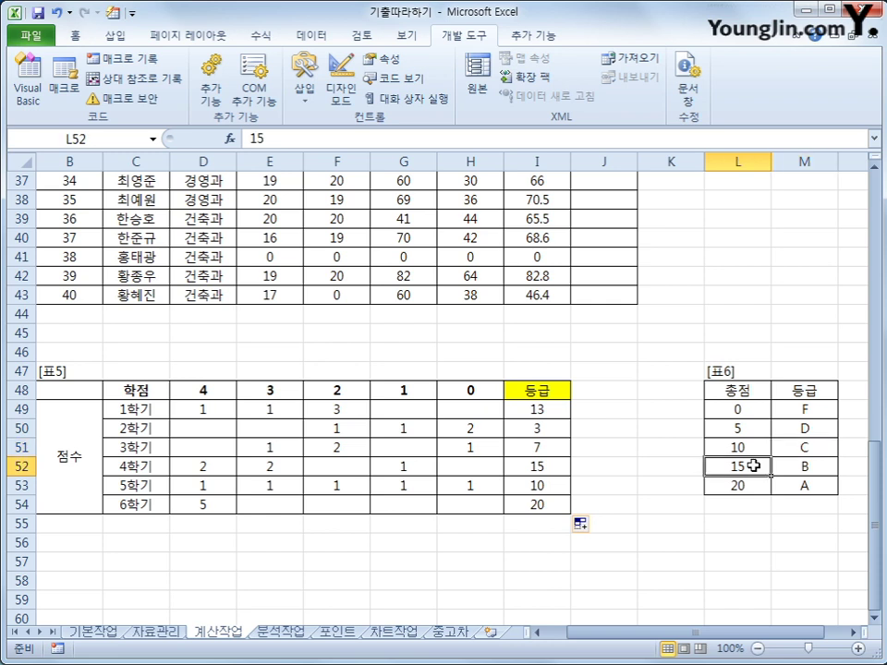
{"action": "left_click", "coordinate": [775, 473]}
{"action": "left_click", "coordinate": [765, 485]}
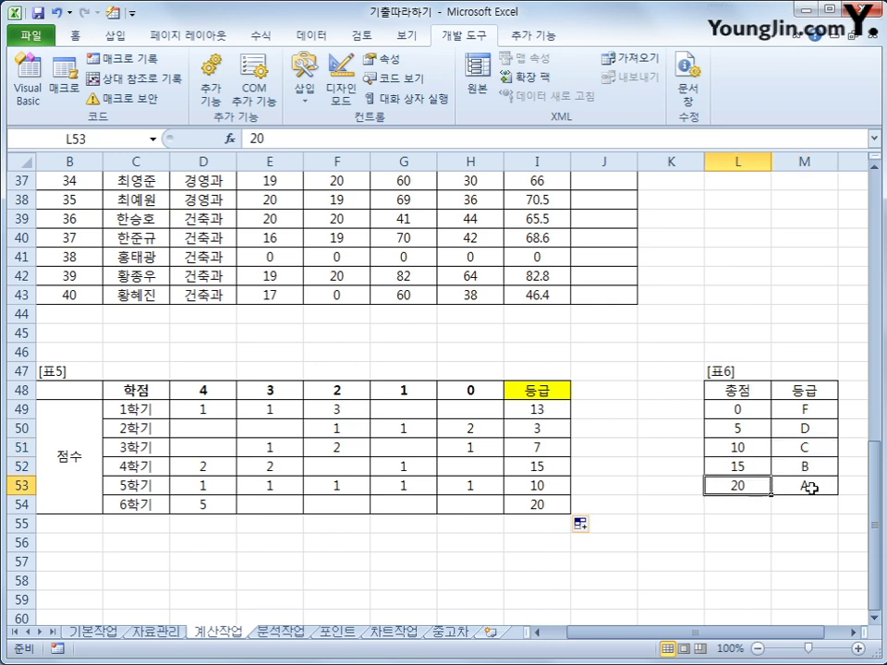
{"action": "left_click", "coordinate": [810, 488]}
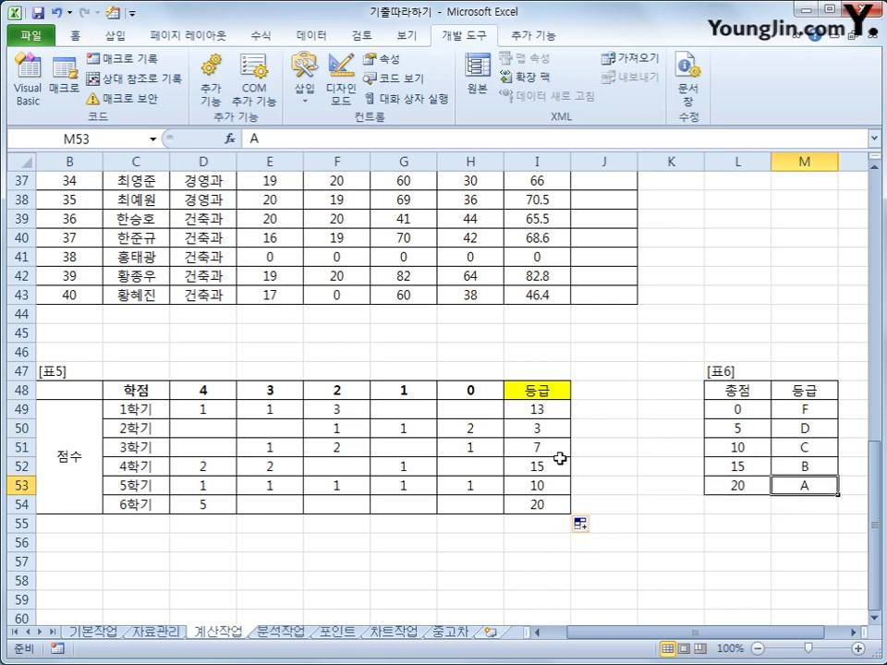
{"action": "left_click", "coordinate": [560, 418]}
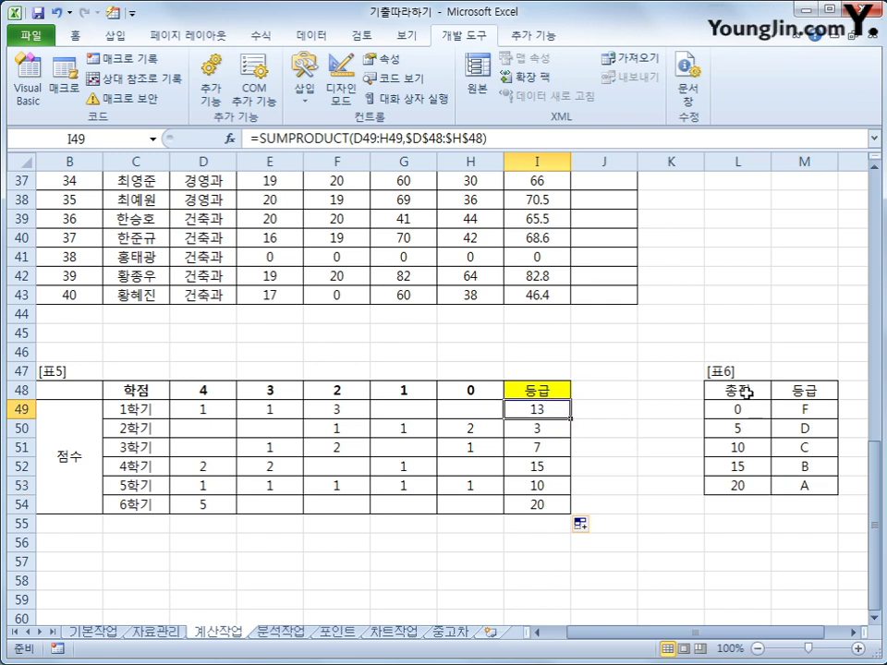
{"action": "left_click_drag", "start_coordinate": [732, 389], "coordinate": [800, 483]}
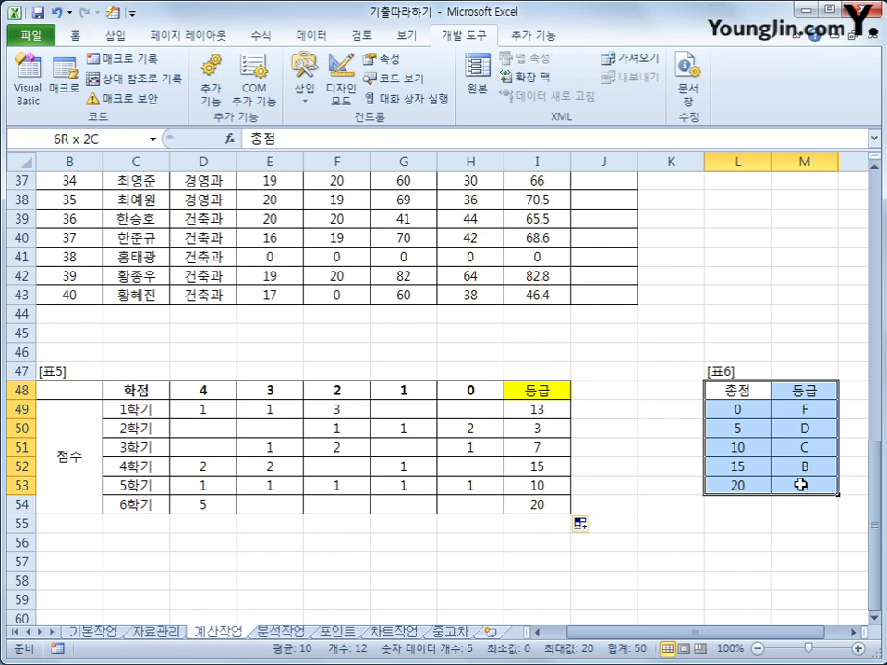
{"action": "left_click_drag", "start_coordinate": [800, 484], "coordinate": [778, 474]}
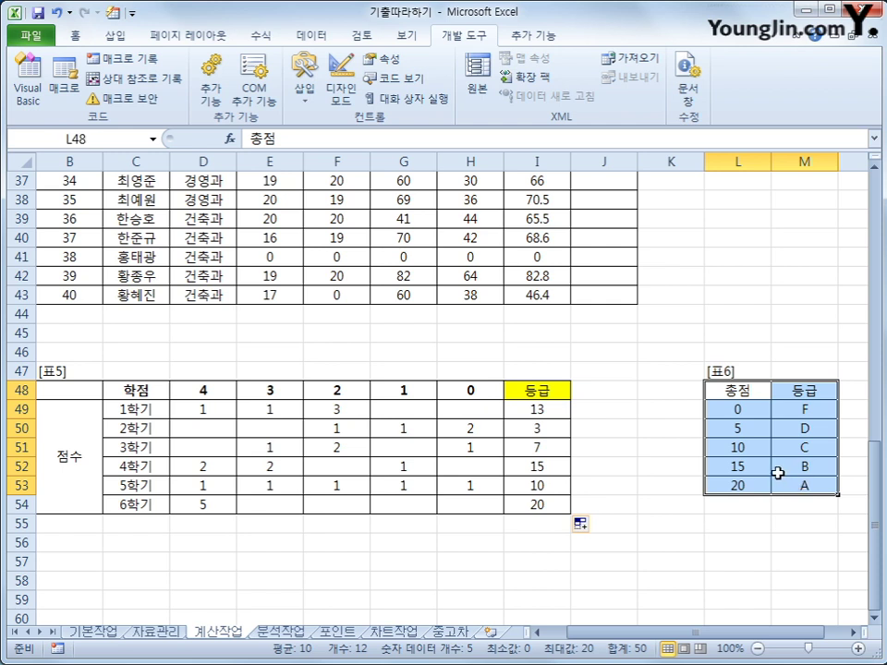
{"action": "left_click_drag", "start_coordinate": [737, 408], "coordinate": [755, 481]}
{"action": "left_click_drag", "start_coordinate": [803, 408], "coordinate": [806, 481]}
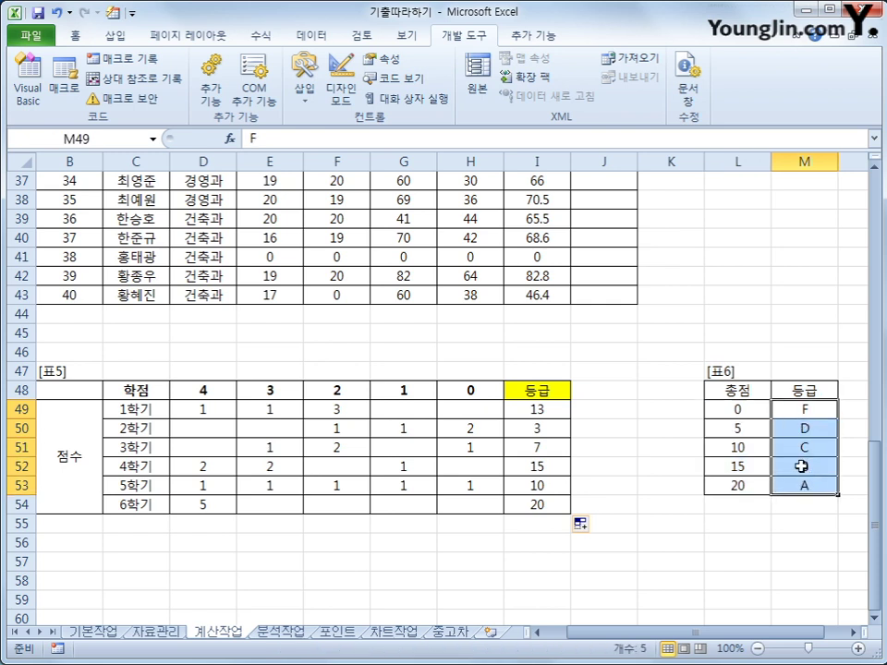
{"action": "left_click", "coordinate": [552, 412]}
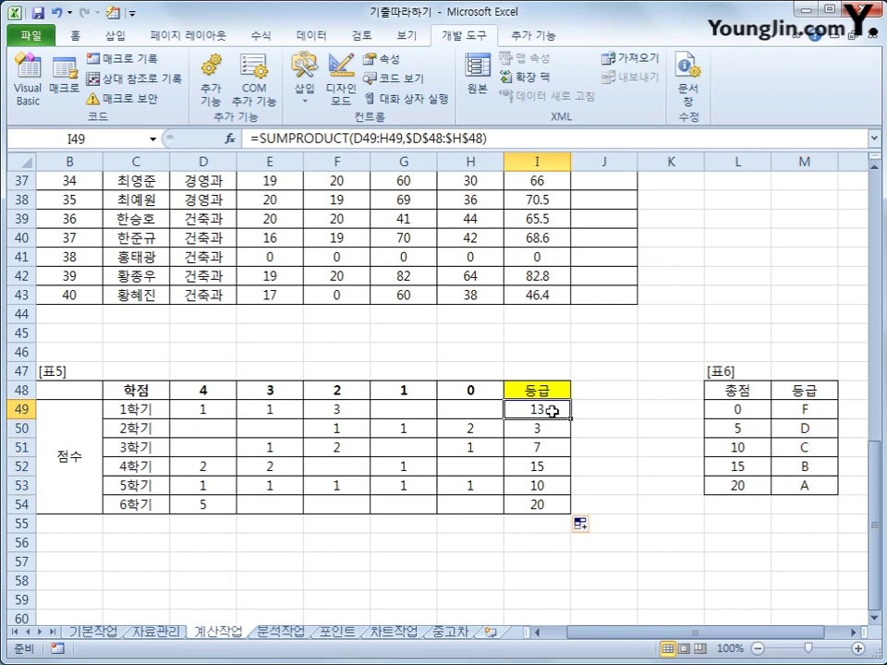
- Wrap I49's SUMPRODUCT in VLOOKUP against $L$49:$M$53, returning column 2
{"action": "left_click", "coordinate": [294, 139]}
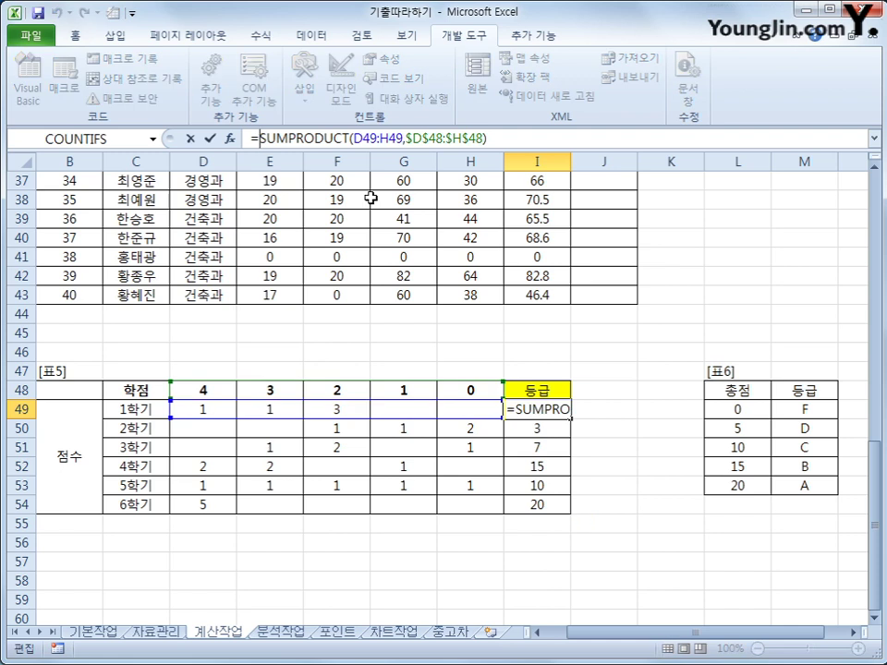
{"action": "type", "text": "vl"}
{"action": "key", "text": "Tab"}
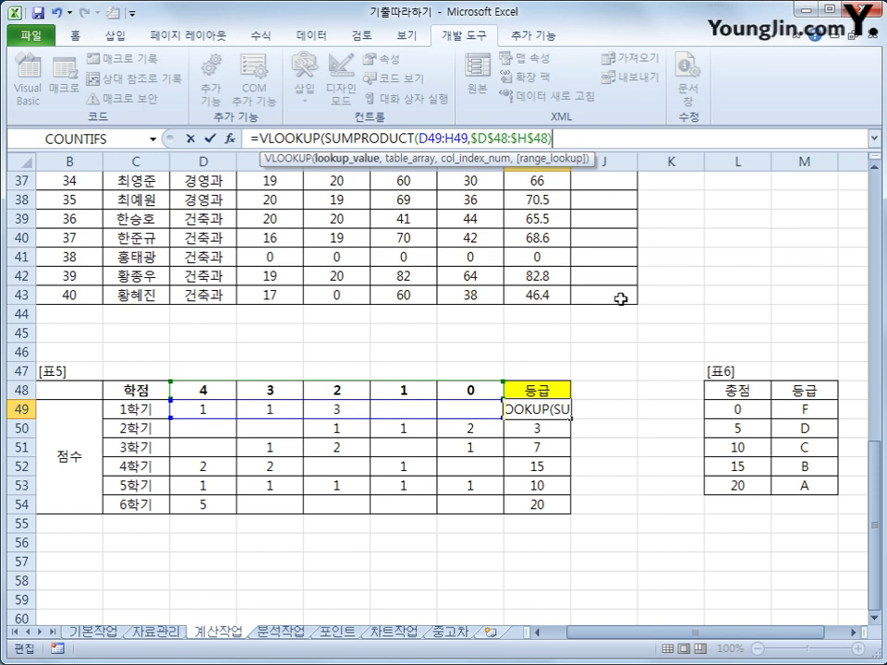
{"action": "type", "text": ","}
{"action": "left_click_drag", "start_coordinate": [757, 408], "coordinate": [784, 495]}
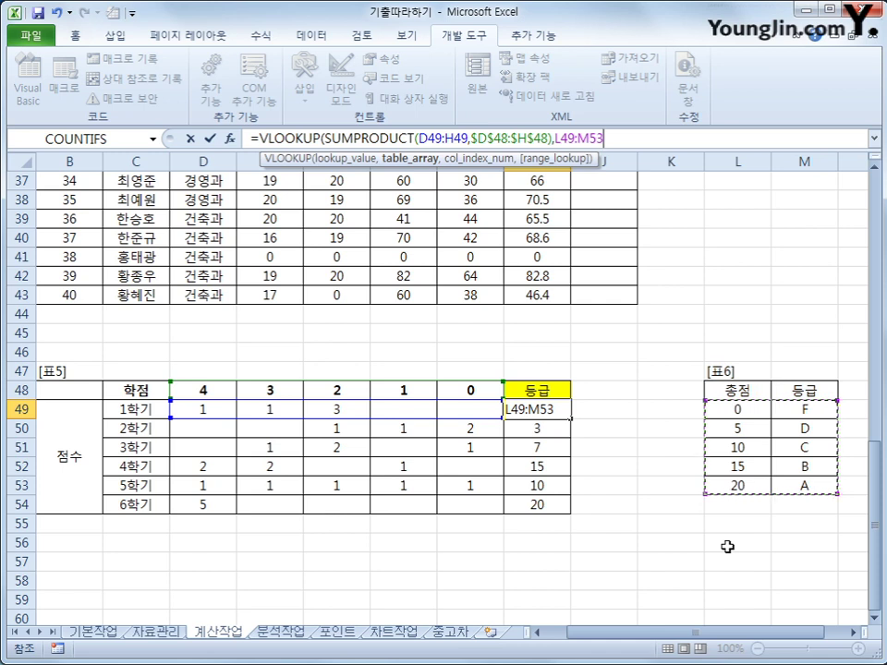
{"action": "key", "text": "F4"}
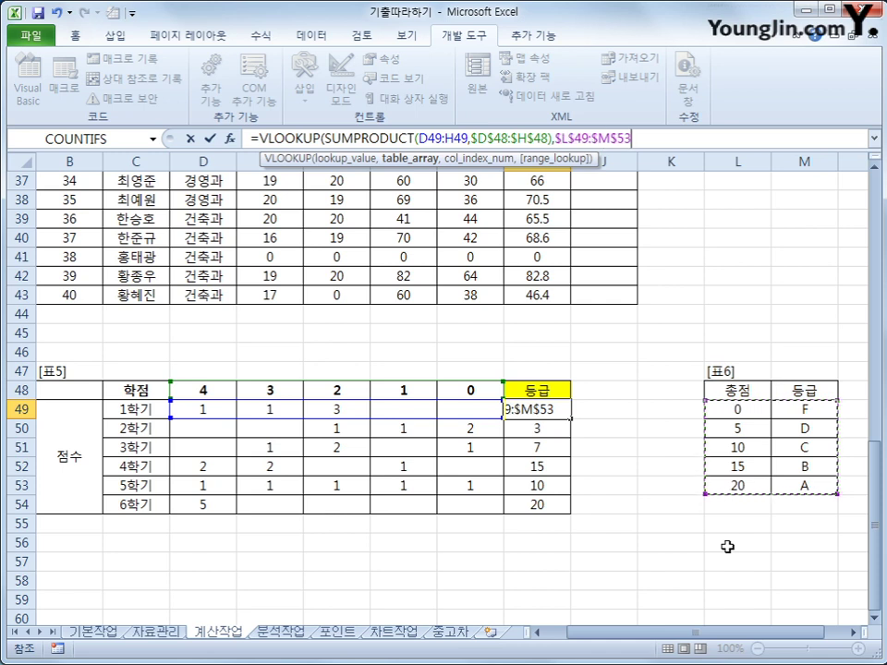
{"action": "type", "text": ","}
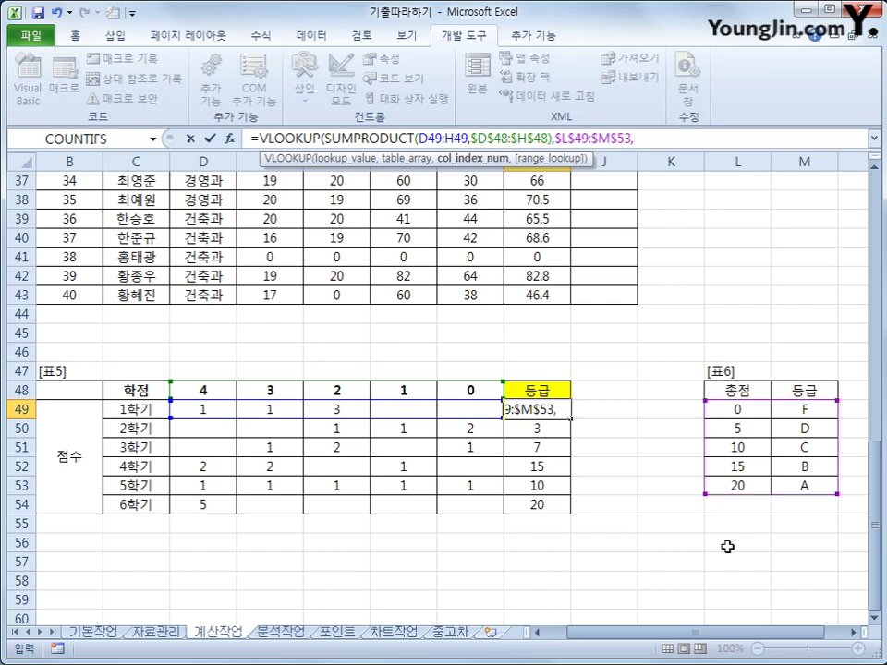
{"action": "type", "text": "2,"}
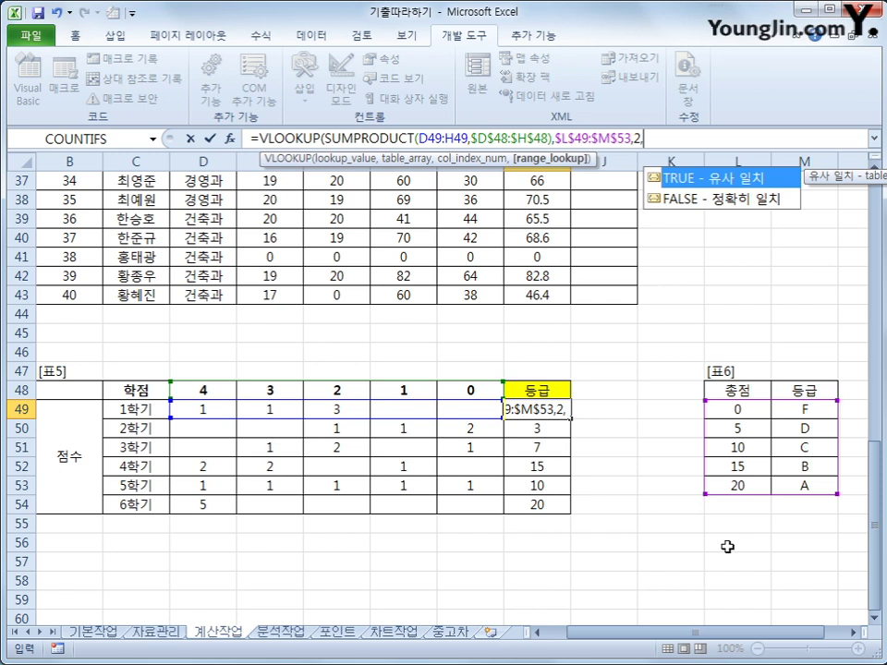
{"action": "key", "text": "BackSpace"}
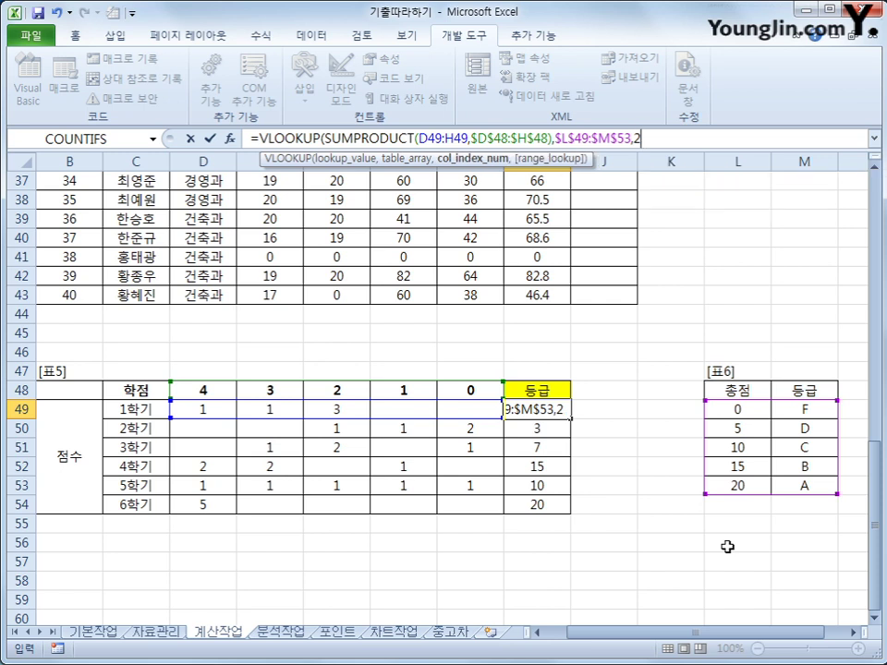
{"action": "type", "text": ")"}
{"action": "key", "text": "Return"}
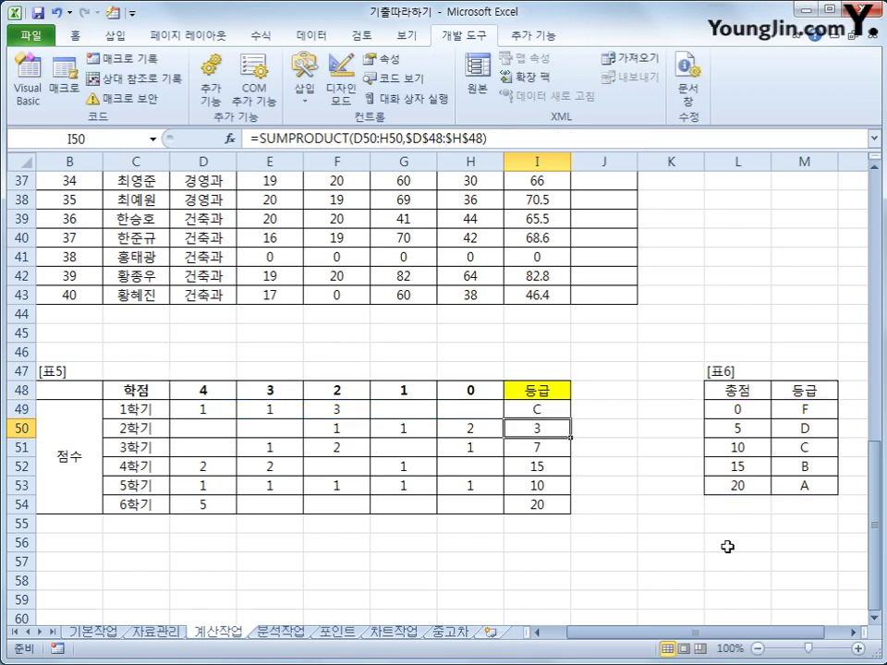
- Copy the grade formula down through I54, giving C, F, D, B, C, A
{"action": "key", "text": "Up"}
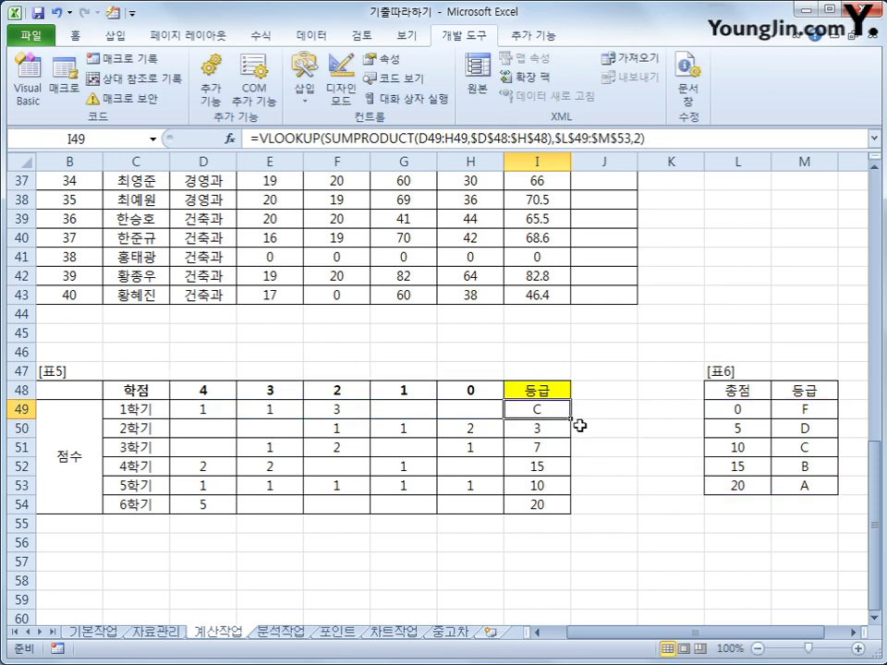
{"action": "left_click_drag", "start_coordinate": [571, 419], "coordinate": [562, 507]}
{"action": "left_click", "coordinate": [559, 504]}
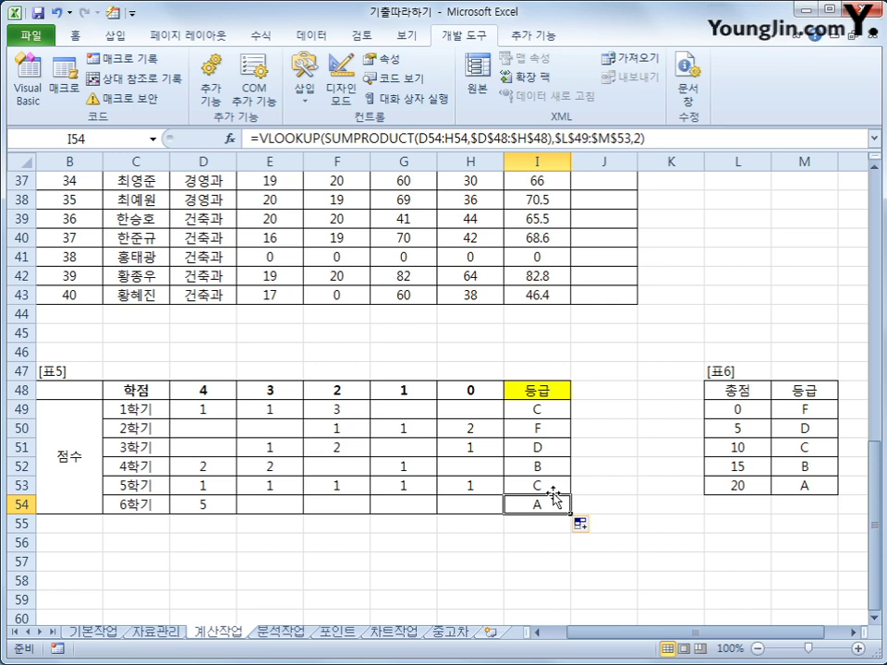
- Review the 기본작업 and 자료관리 sheets' filter criteria and results, then return to 계산작업
{"action": "left_click", "coordinate": [93, 632]}
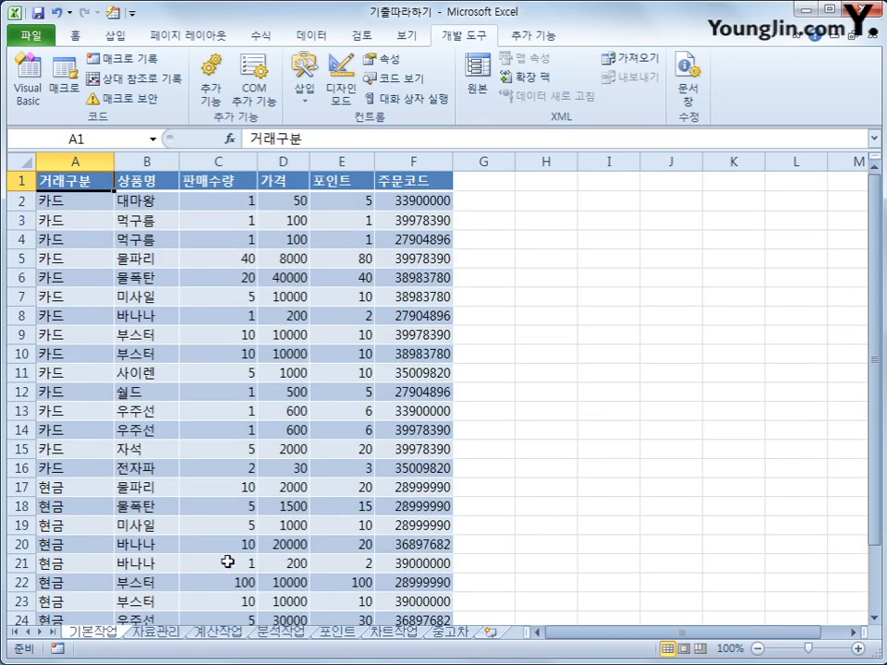
{"action": "scroll", "coordinate": [186, 531], "scroll_direction": "down", "scroll_amount": 1}
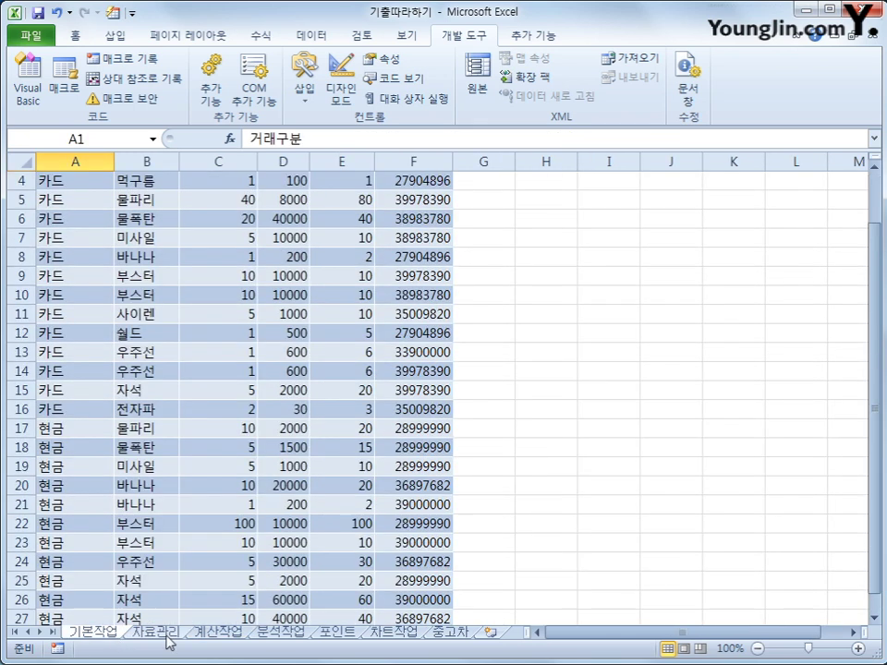
{"action": "left_click", "coordinate": [167, 634]}
{"action": "scroll", "coordinate": [399, 529], "scroll_direction": "down", "scroll_amount": 2}
{"action": "scroll", "coordinate": [399, 529], "scroll_direction": "down", "scroll_amount": 6}
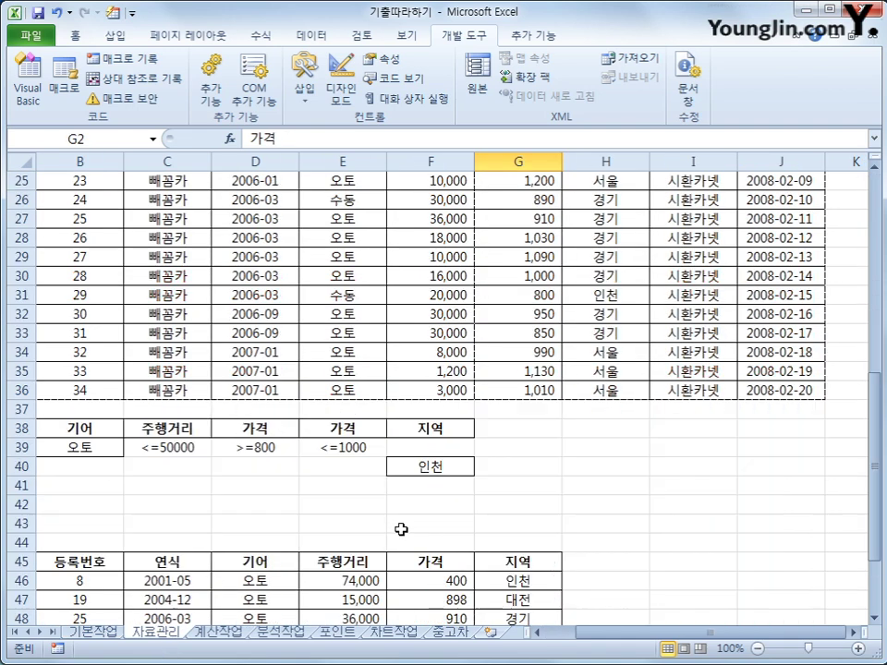
{"action": "left_click", "coordinate": [398, 428]}
{"action": "left_click", "coordinate": [399, 585]}
{"action": "scroll", "coordinate": [399, 584], "scroll_direction": "up", "scroll_amount": 6}
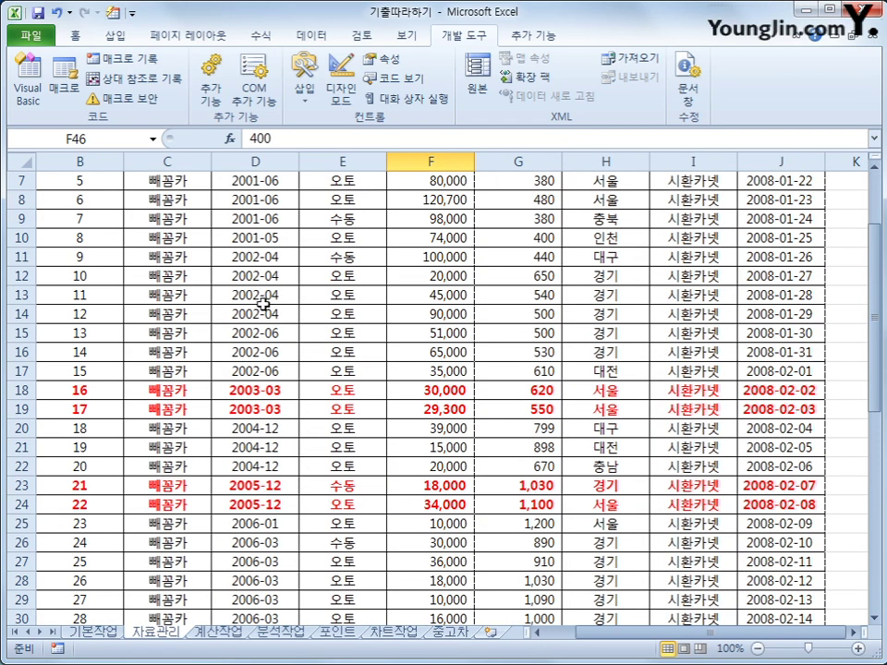
{"action": "scroll", "coordinate": [260, 305], "scroll_direction": "up", "scroll_amount": 2}
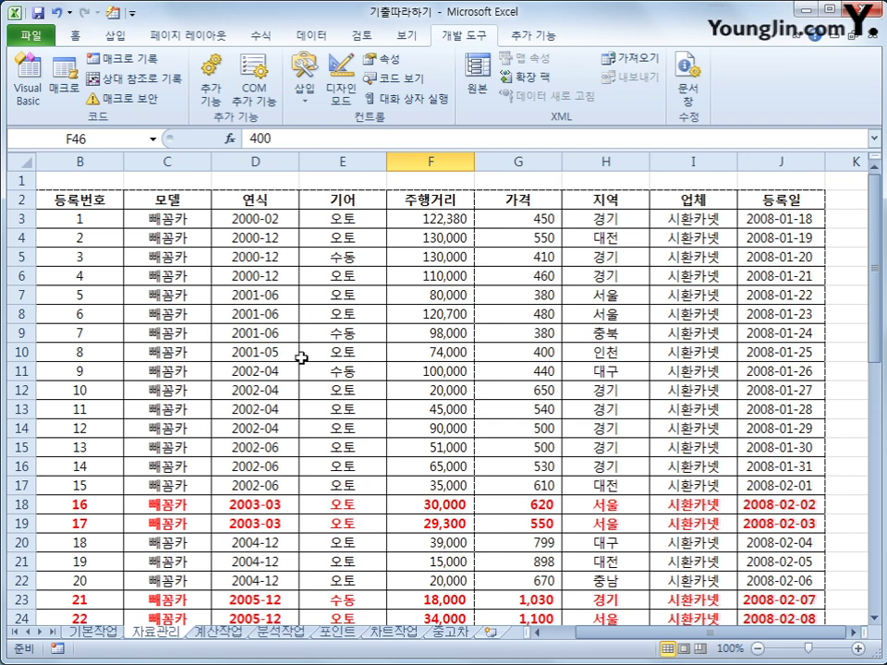
{"action": "left_click", "coordinate": [218, 632]}
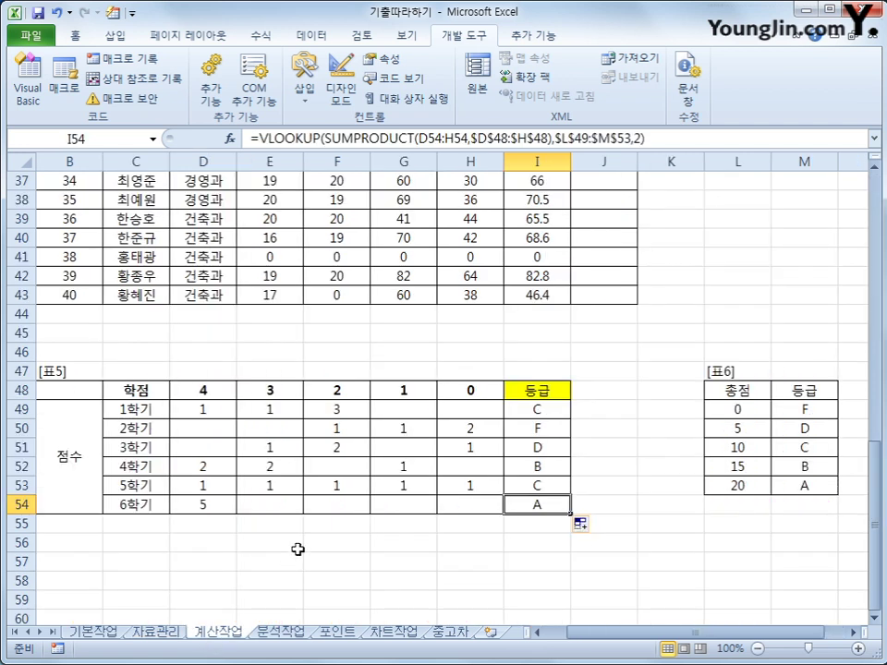
{"action": "scroll", "coordinate": [298, 550], "scroll_direction": "up", "scroll_amount": 9}
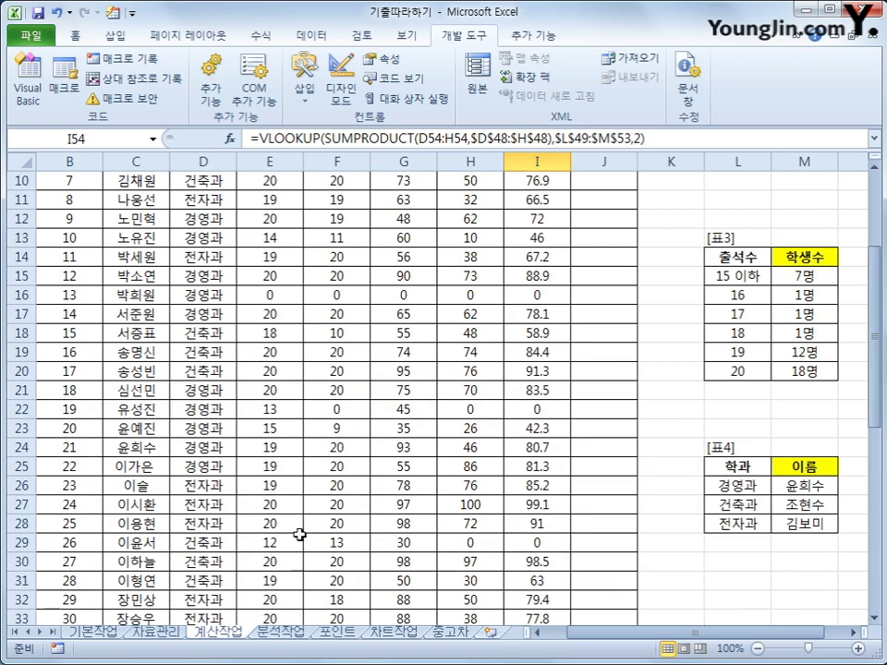
{"action": "scroll", "coordinate": [297, 530], "scroll_direction": "up", "scroll_amount": 3}
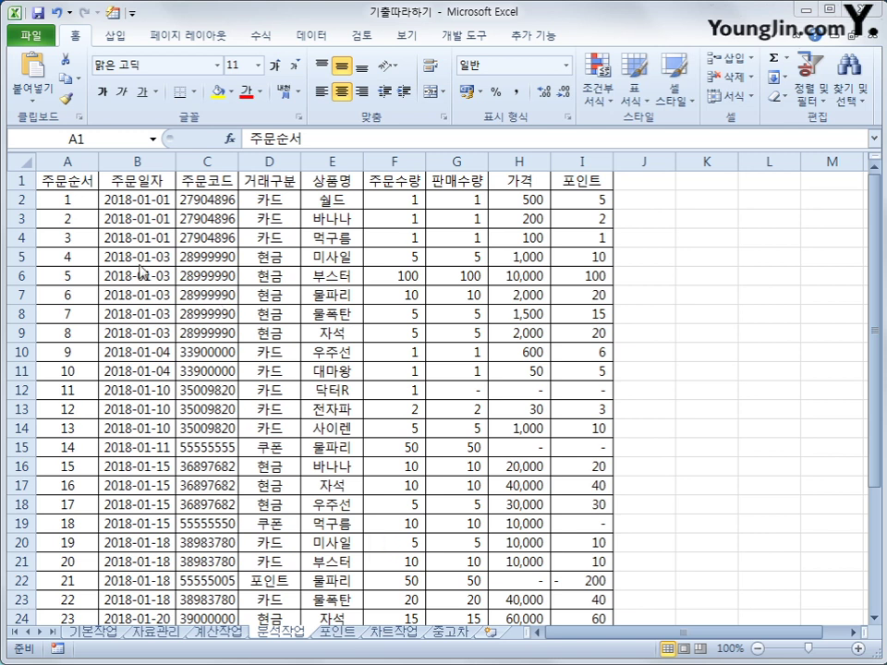
- Create an empty pivot table from 분석작업!A1:I32, placed at cell L2 on the existing sheet
{"action": "left_click", "coordinate": [67, 184]}
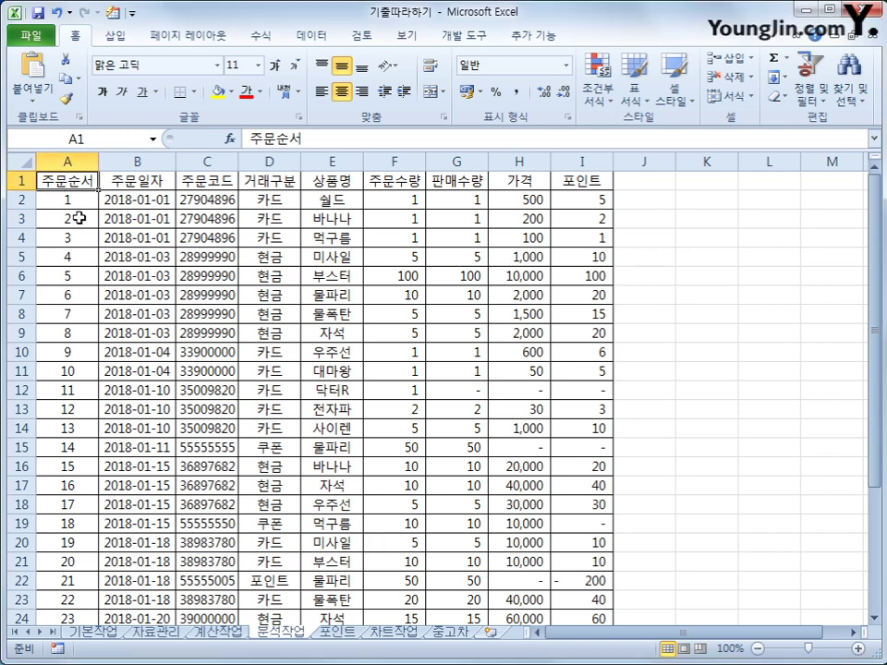
{"action": "left_click", "coordinate": [123, 43]}
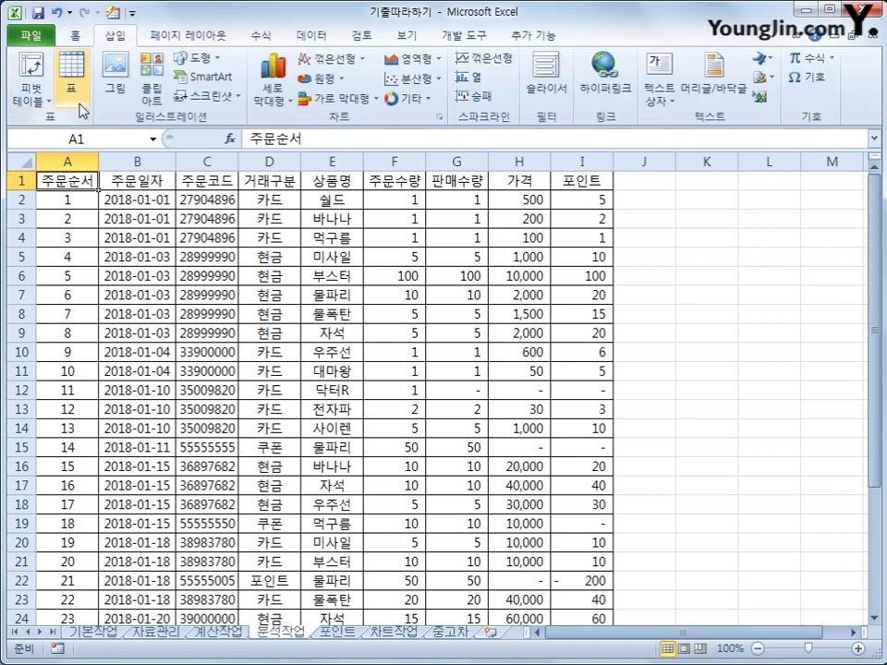
{"action": "left_click", "coordinate": [29, 102]}
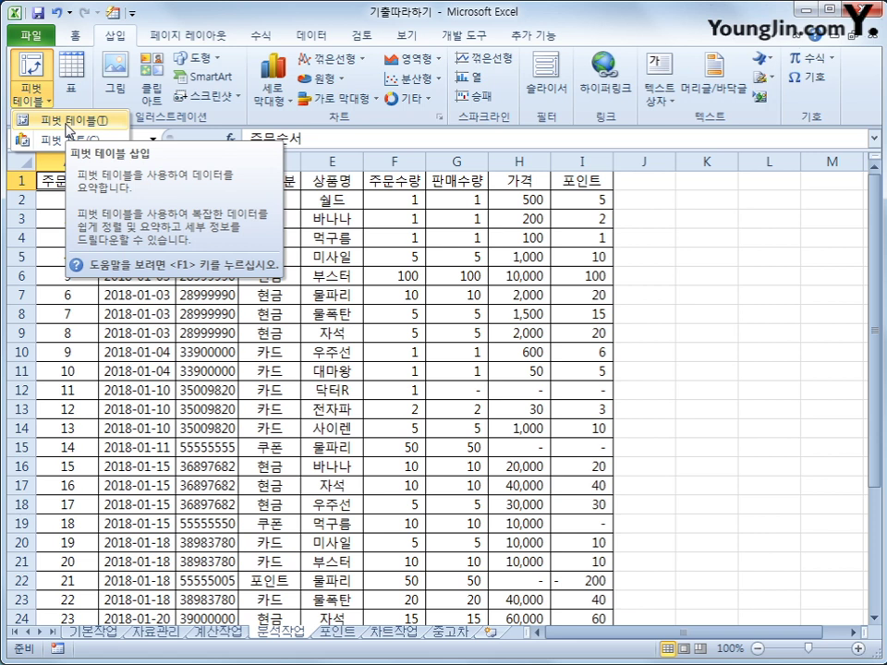
{"action": "left_click", "coordinate": [66, 121]}
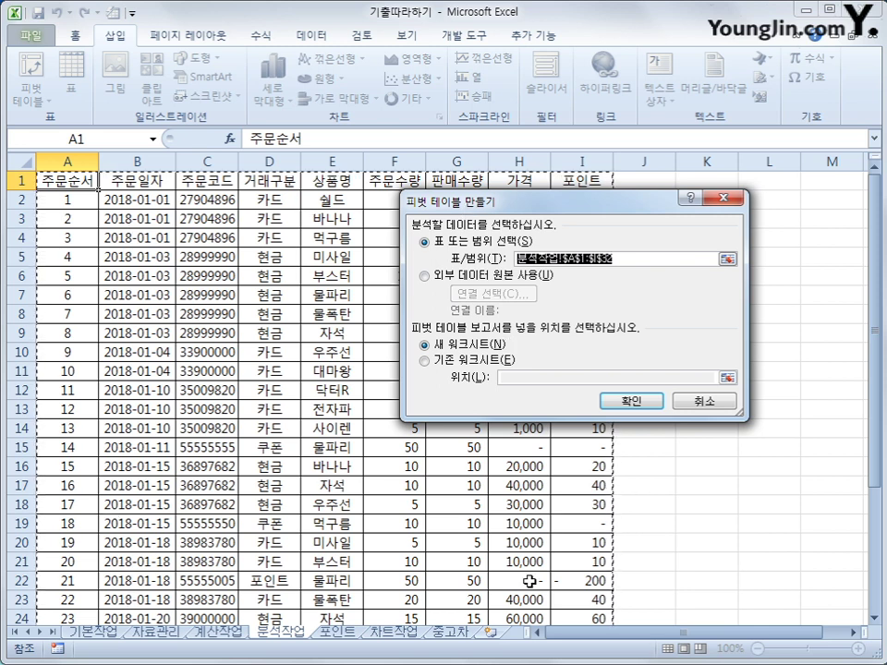
{"action": "left_click", "coordinate": [482, 362]}
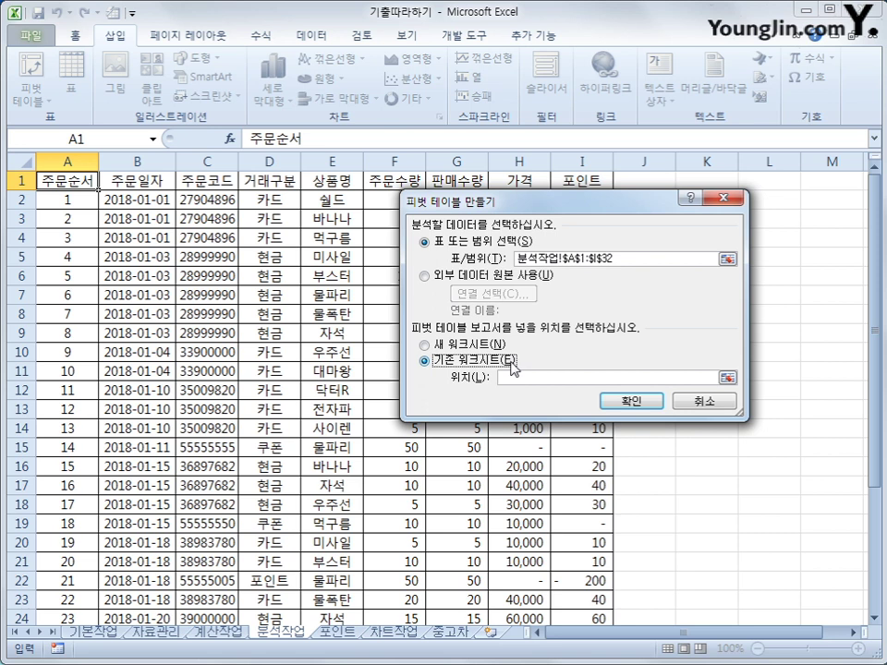
{"action": "left_click_drag", "start_coordinate": [682, 197], "coordinate": [690, 302]}
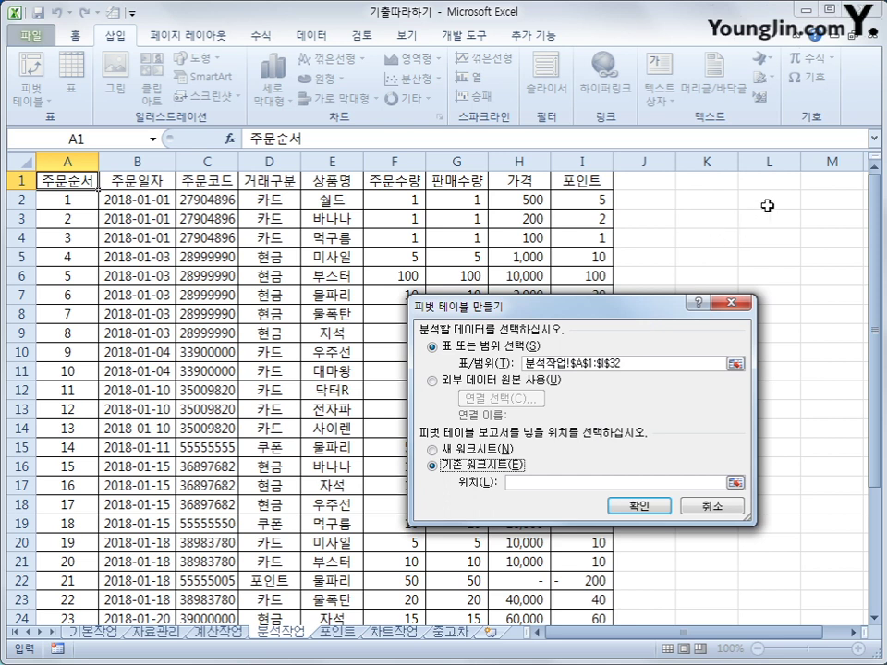
{"action": "left_click", "coordinate": [767, 206]}
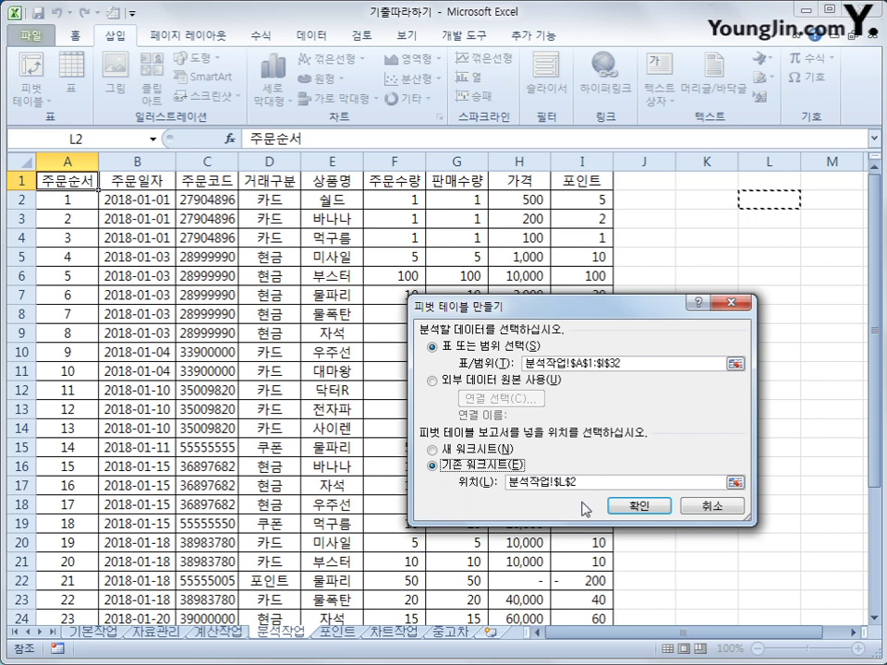
{"action": "left_click", "coordinate": [638, 505]}
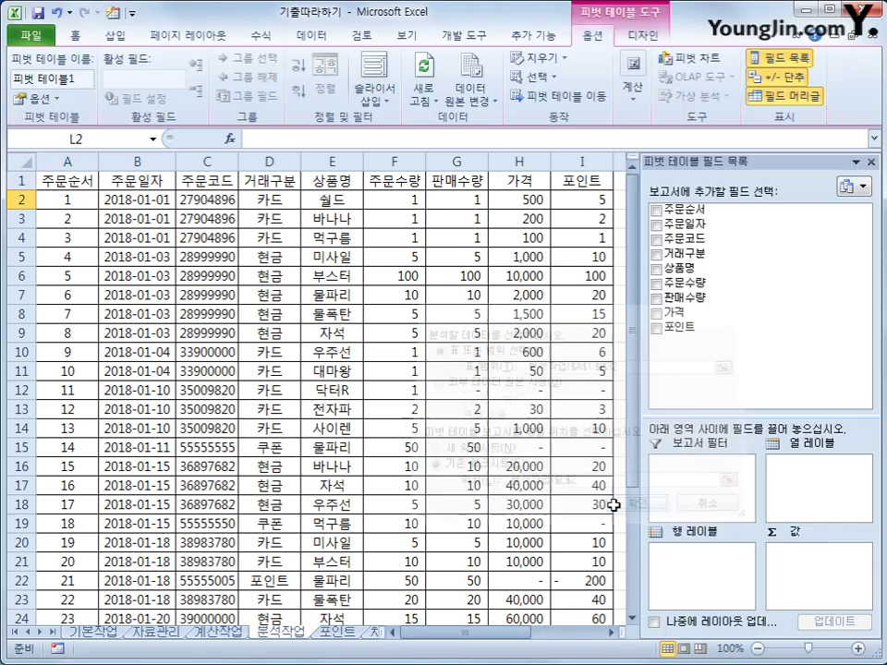
- Put 주문일자 and 거래구분 in Row Labels and sum 가격 and 포인트 as values
{"action": "left_click", "coordinate": [610, 633]}
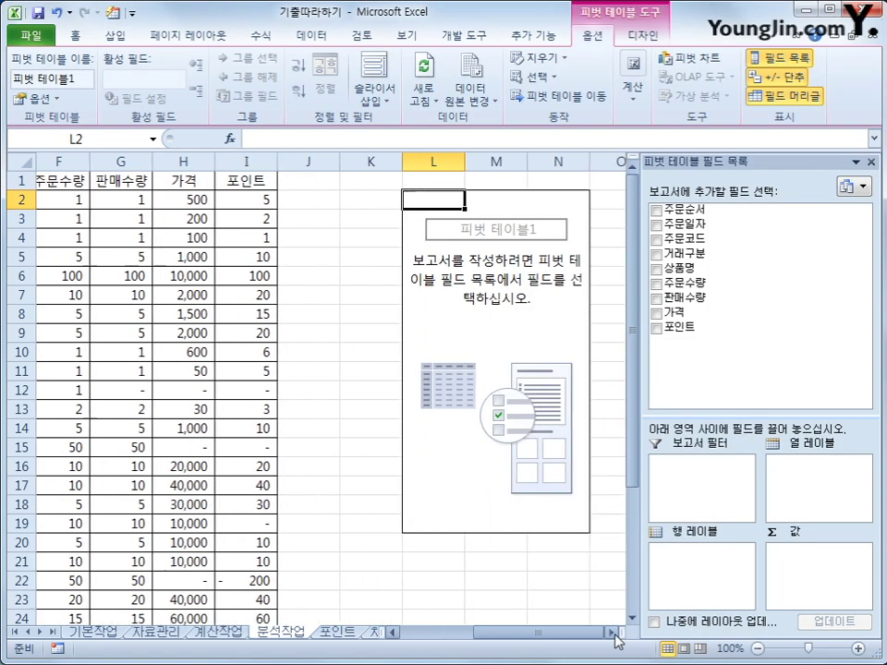
{"action": "left_click", "coordinate": [612, 633]}
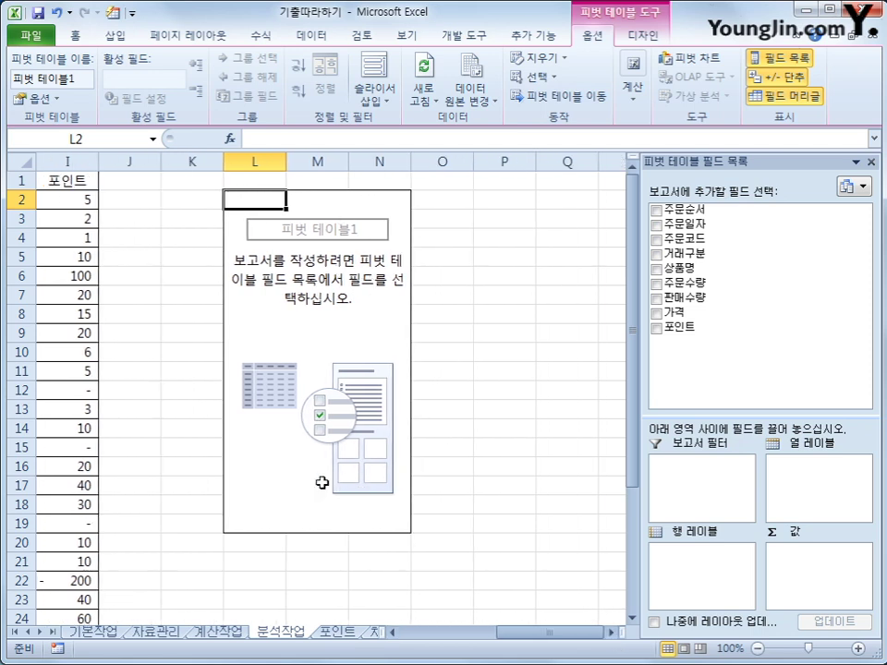
{"action": "left_click_drag", "start_coordinate": [679, 327], "coordinate": [834, 369]}
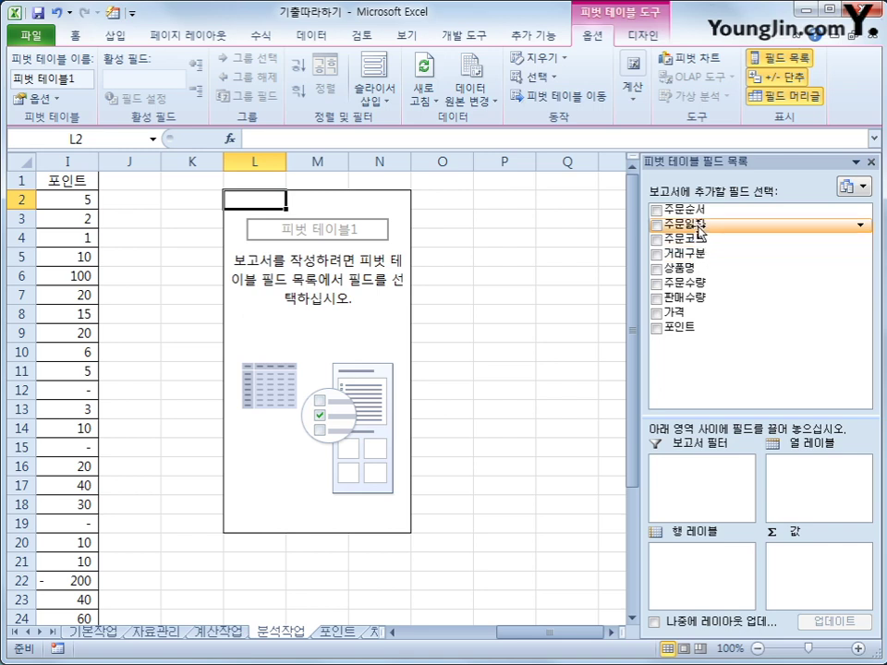
{"action": "left_click_drag", "start_coordinate": [699, 231], "coordinate": [735, 565]}
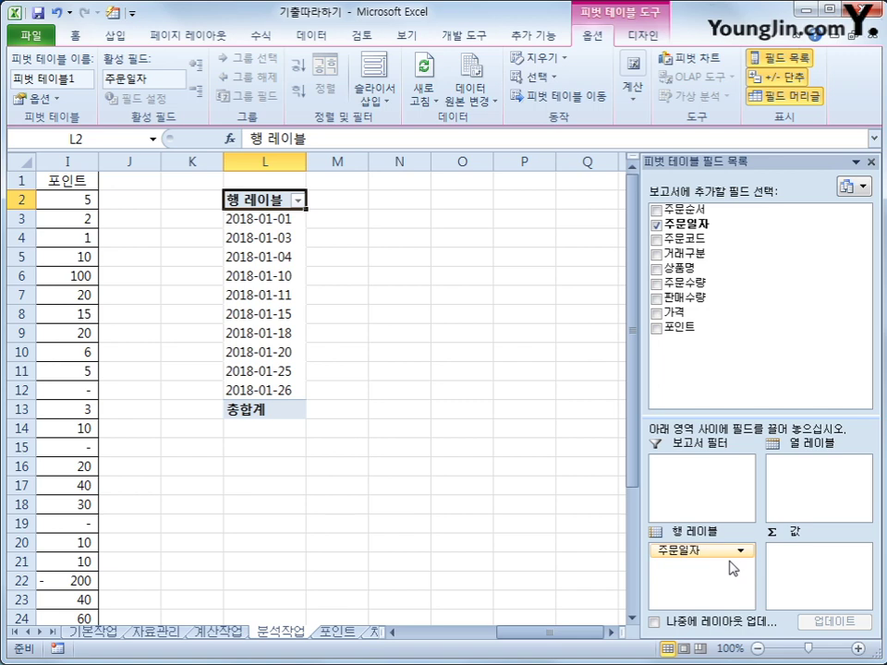
{"action": "left_click_drag", "start_coordinate": [693, 253], "coordinate": [741, 577]}
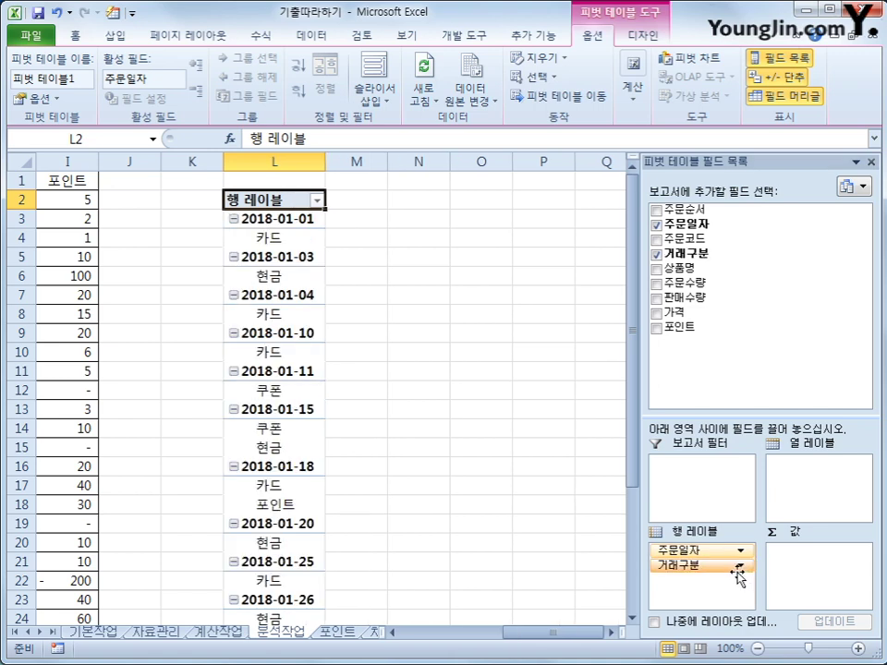
{"action": "left_click_drag", "start_coordinate": [705, 312], "coordinate": [793, 559]}
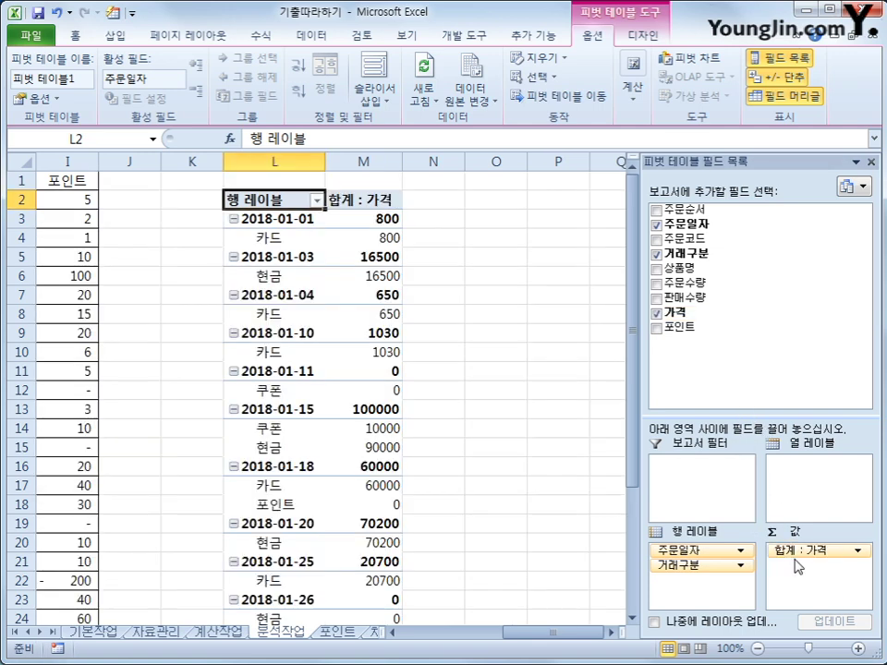
{"action": "left_click_drag", "start_coordinate": [679, 328], "coordinate": [816, 580]}
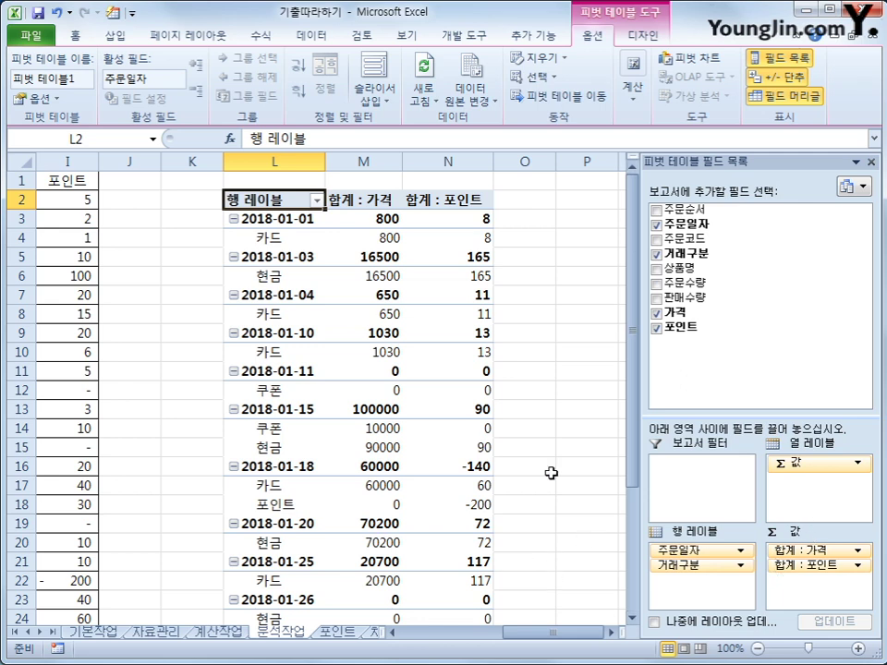
{"action": "mouse_move", "coordinate": [457, 507]}
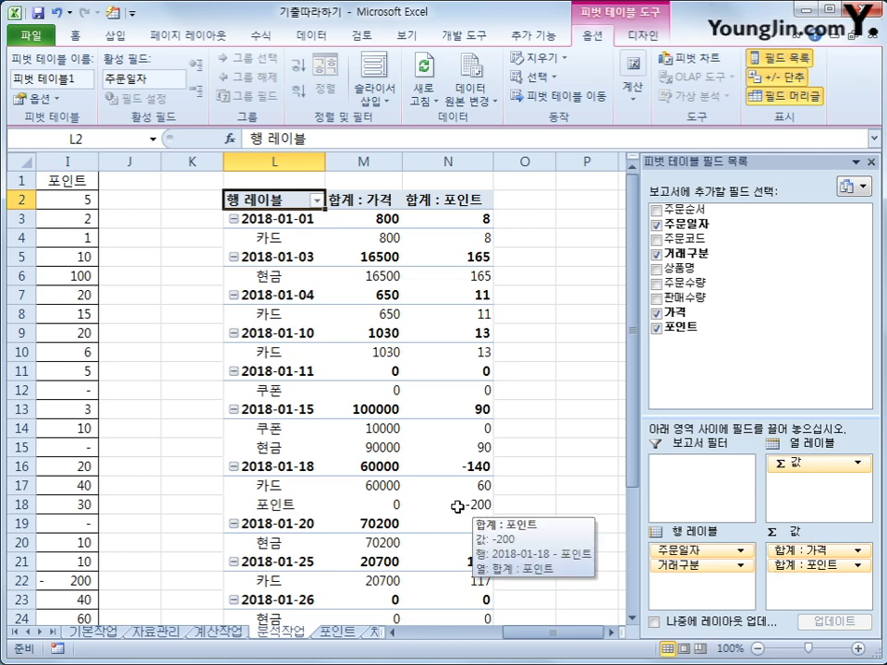
{"action": "mouse_move", "coordinate": [422, 463]}
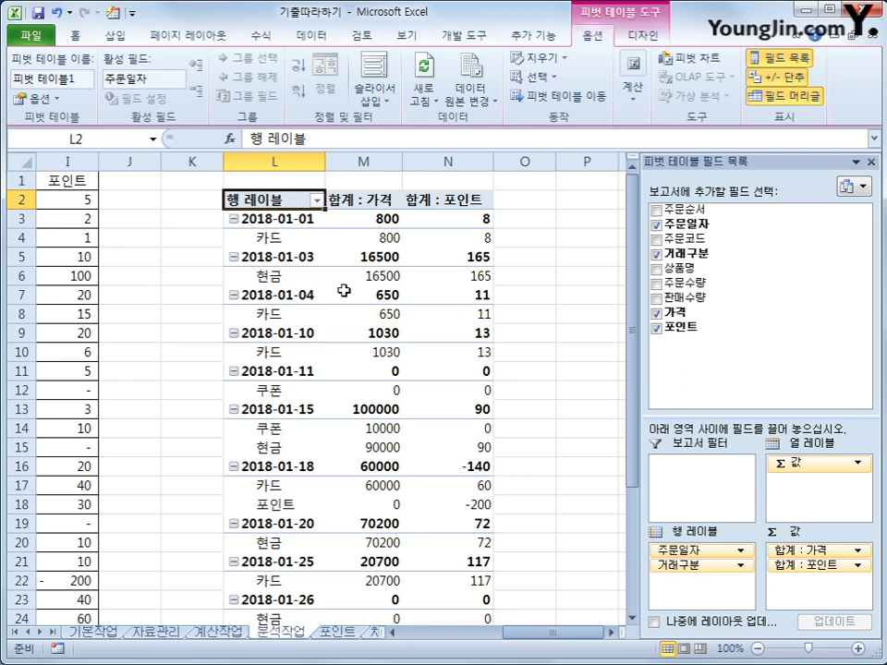
{"action": "left_click", "coordinate": [287, 222]}
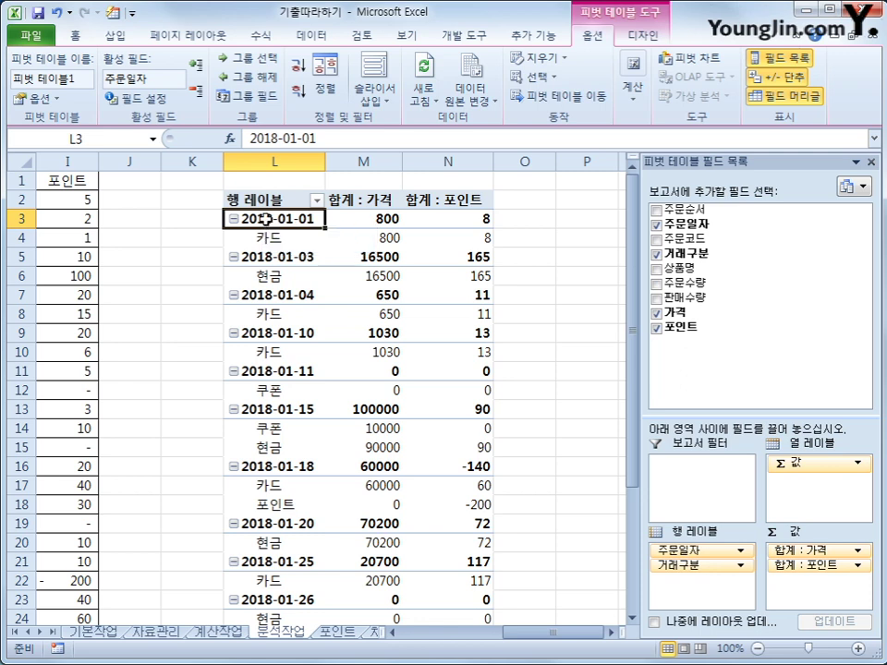
- Group 주문일자 by Days only into 10-day periods starting 2018-01-01
{"action": "right_click", "coordinate": [268, 228]}
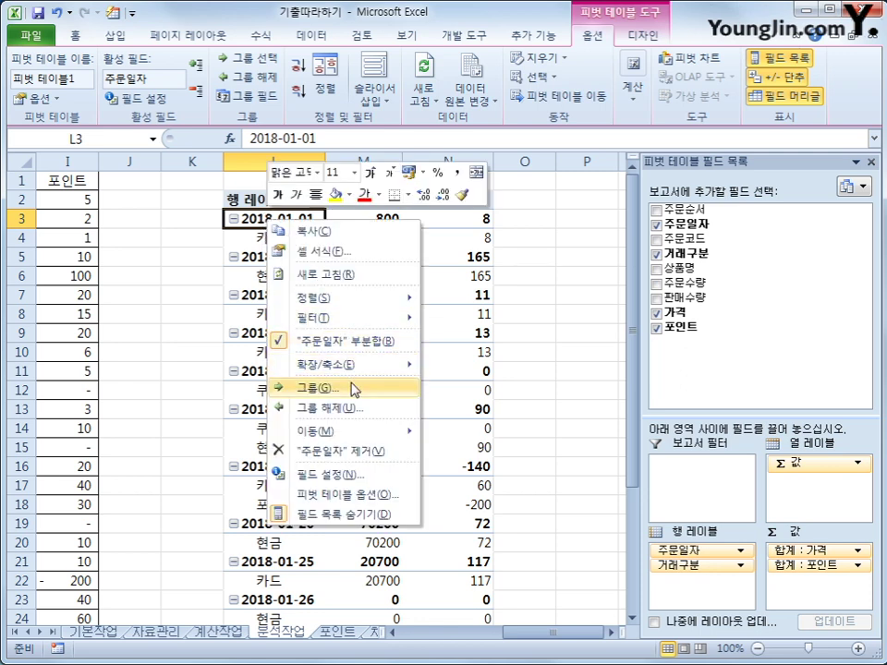
{"action": "left_click", "coordinate": [352, 388]}
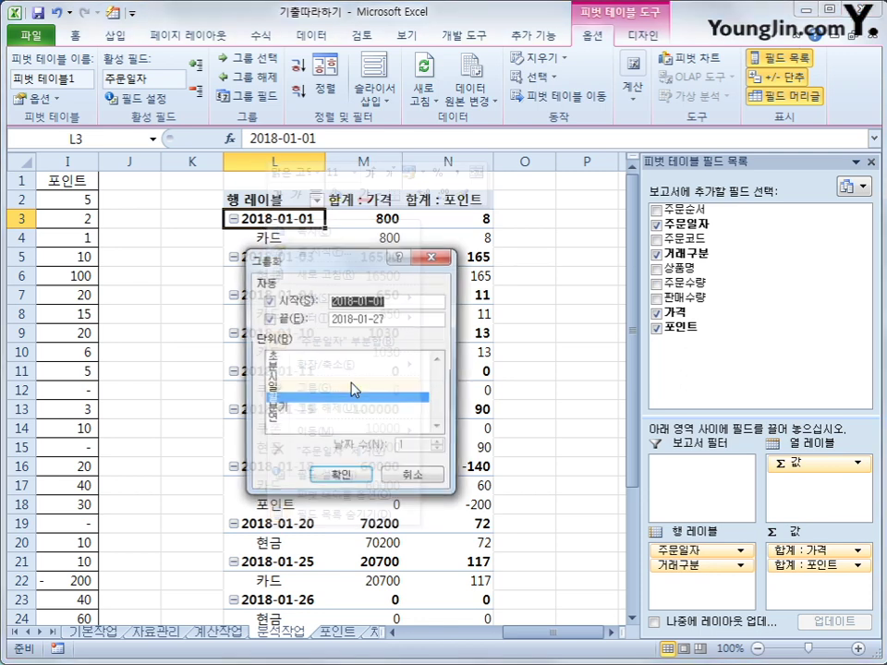
{"action": "left_click", "coordinate": [279, 399]}
{"action": "left_click", "coordinate": [284, 389]}
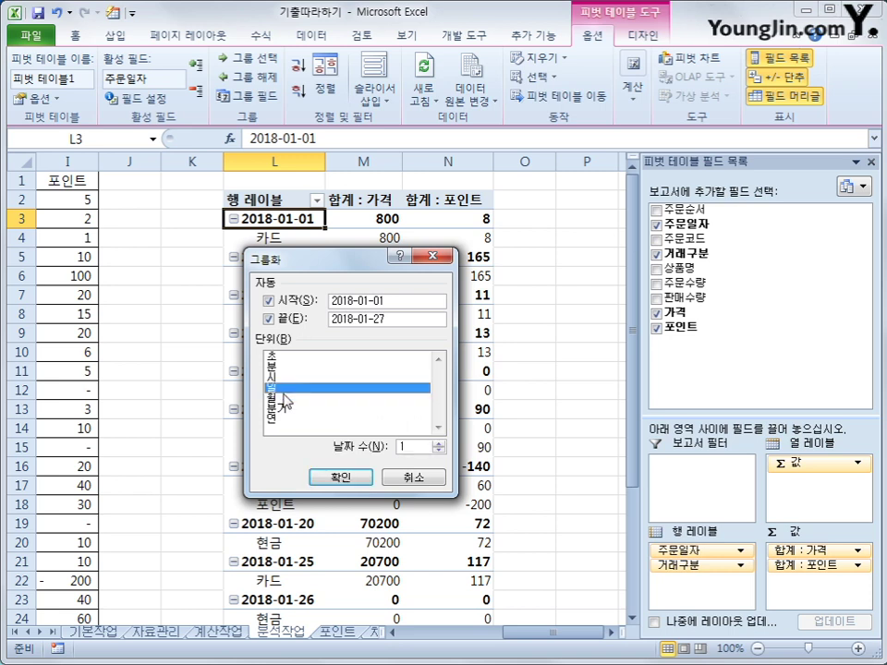
{"action": "left_click", "coordinate": [406, 445]}
{"action": "type", "text": "0"}
{"action": "left_click", "coordinate": [356, 477]}
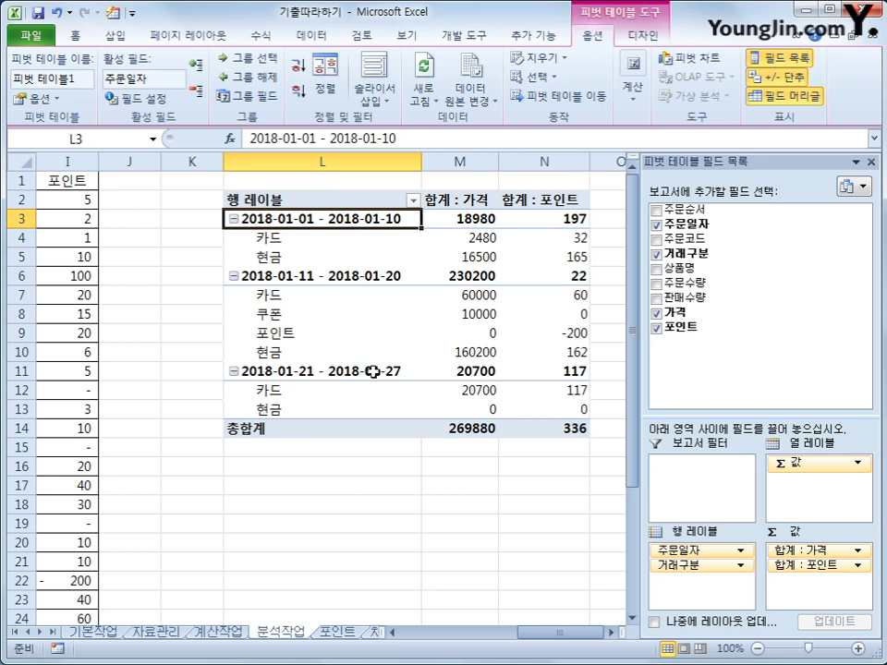
{"action": "left_click", "coordinate": [329, 202]}
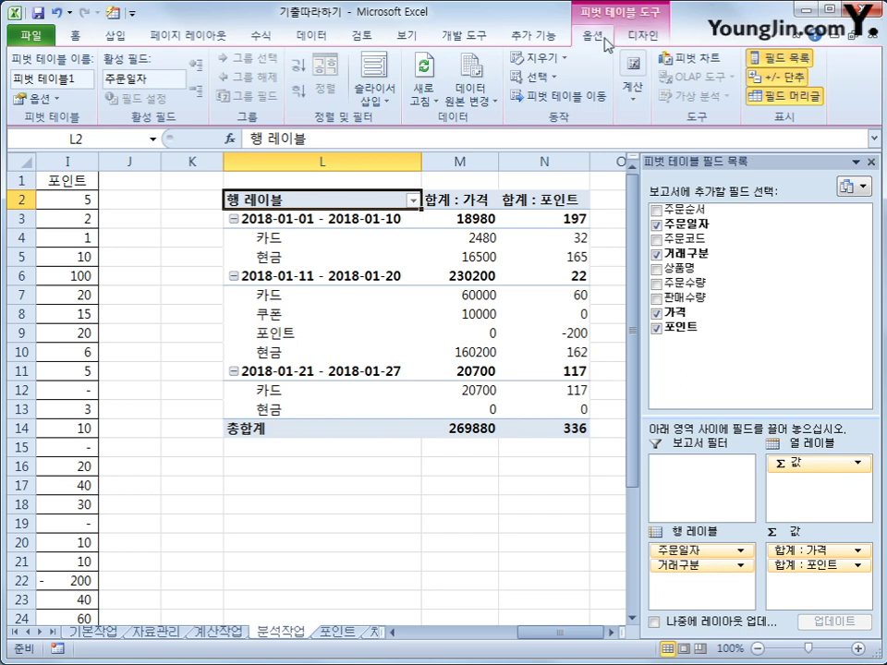
- Set the pivot table's report layout to Show in Outline Form
{"action": "left_click", "coordinate": [647, 38]}
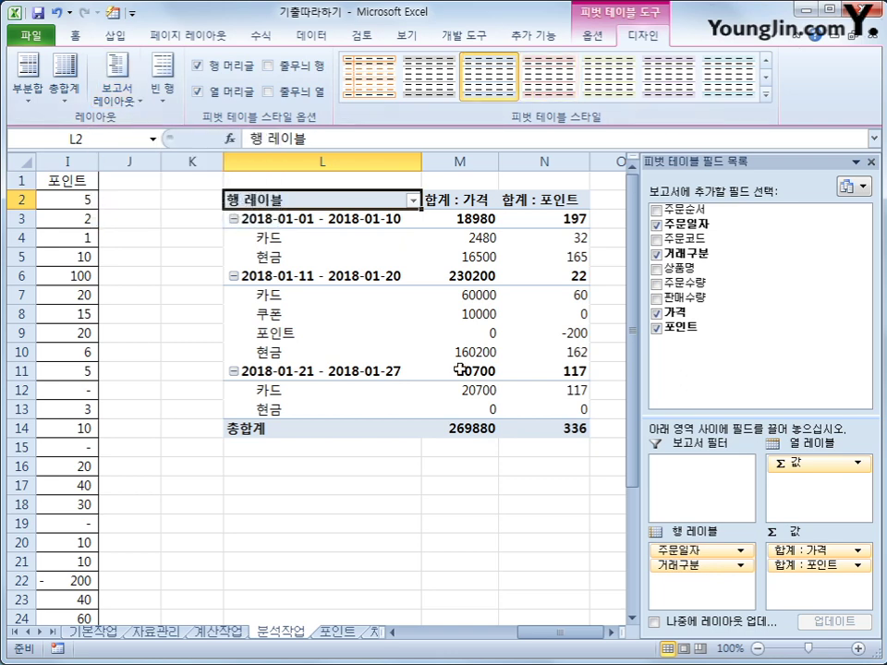
{"action": "left_click", "coordinate": [119, 100]}
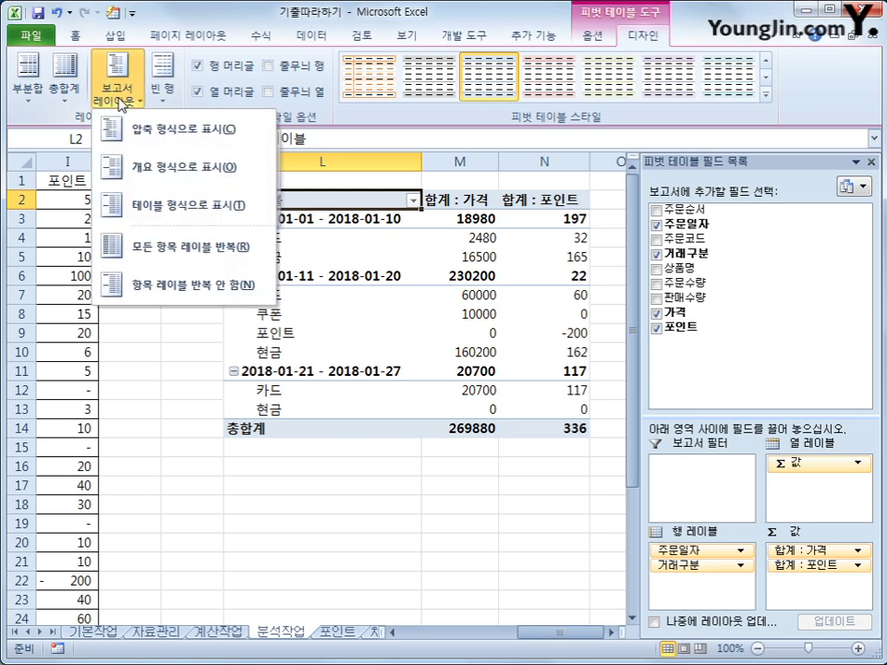
{"action": "left_click", "coordinate": [148, 170]}
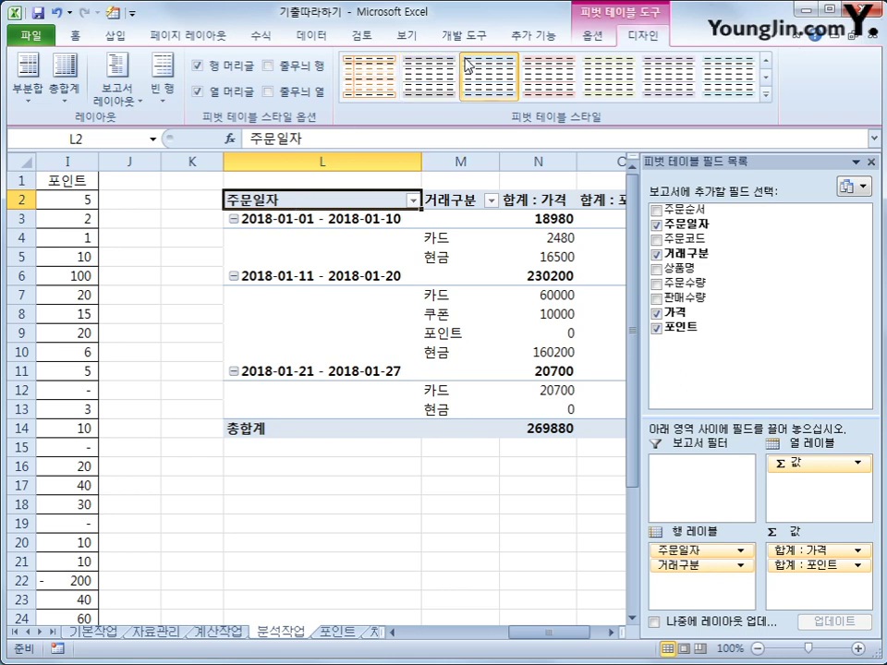
{"action": "left_click", "coordinate": [593, 37]}
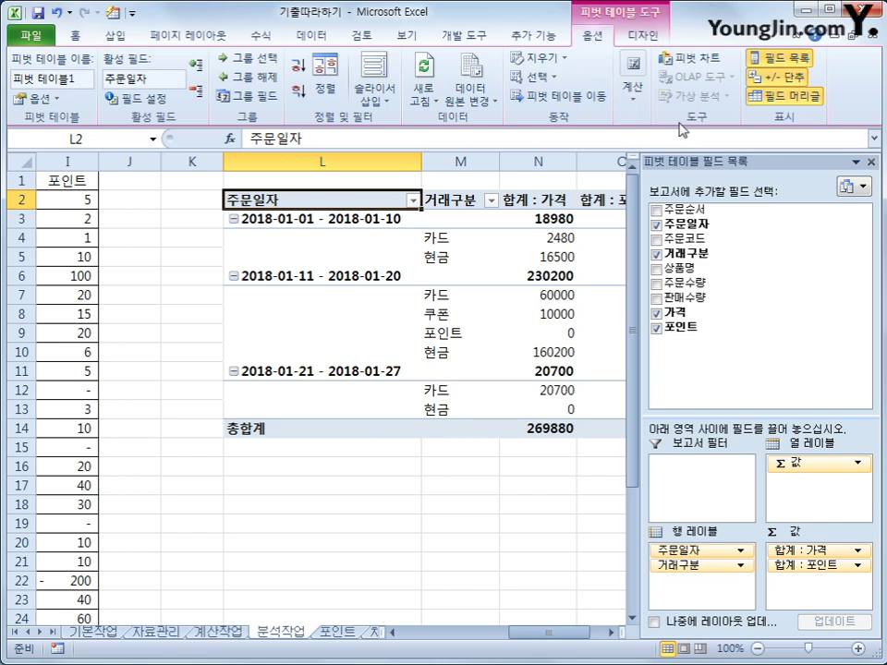
- Start a new calculated field named 가격비율
{"action": "left_click", "coordinate": [634, 106]}
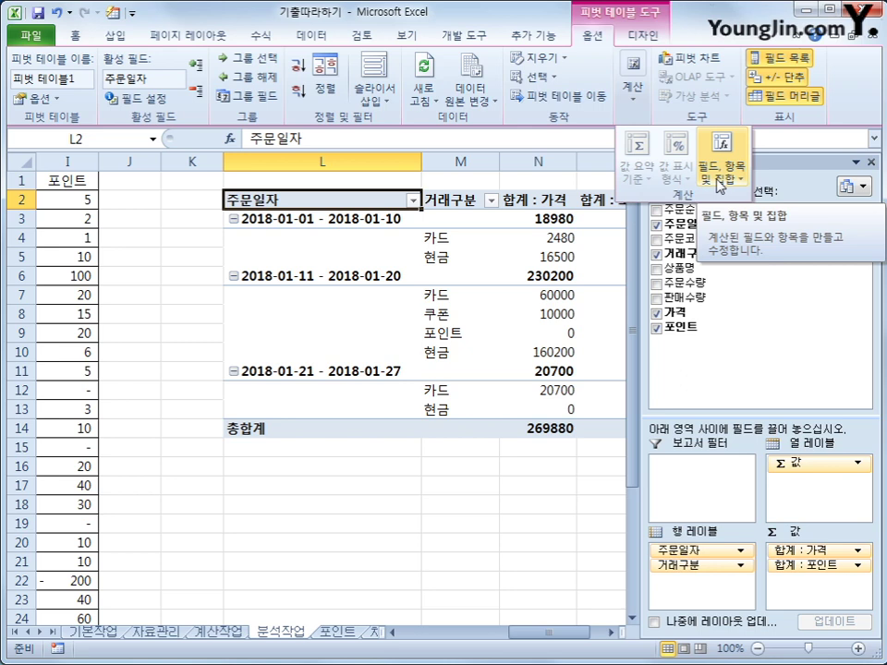
{"action": "left_click", "coordinate": [720, 173]}
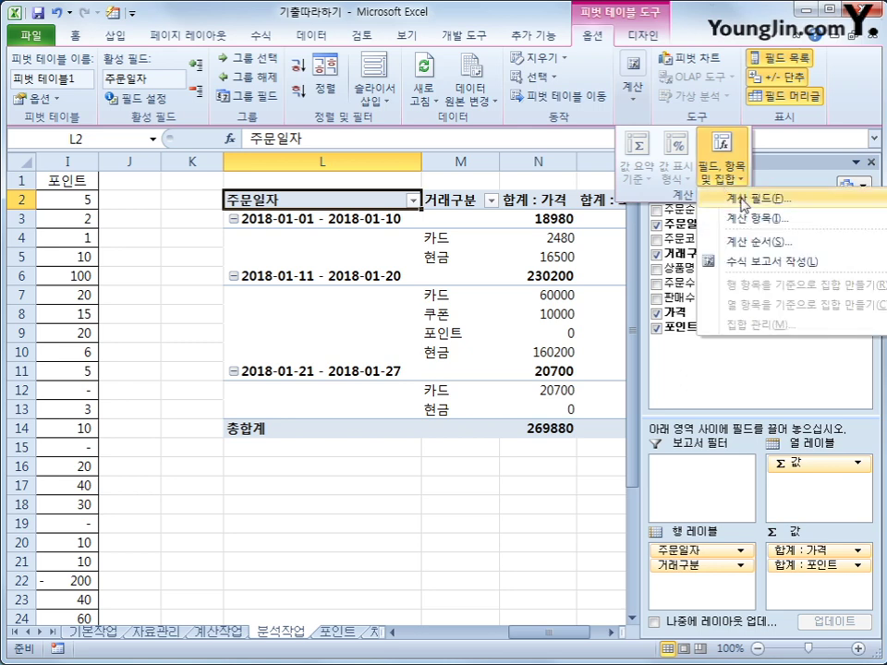
{"action": "left_click", "coordinate": [744, 201]}
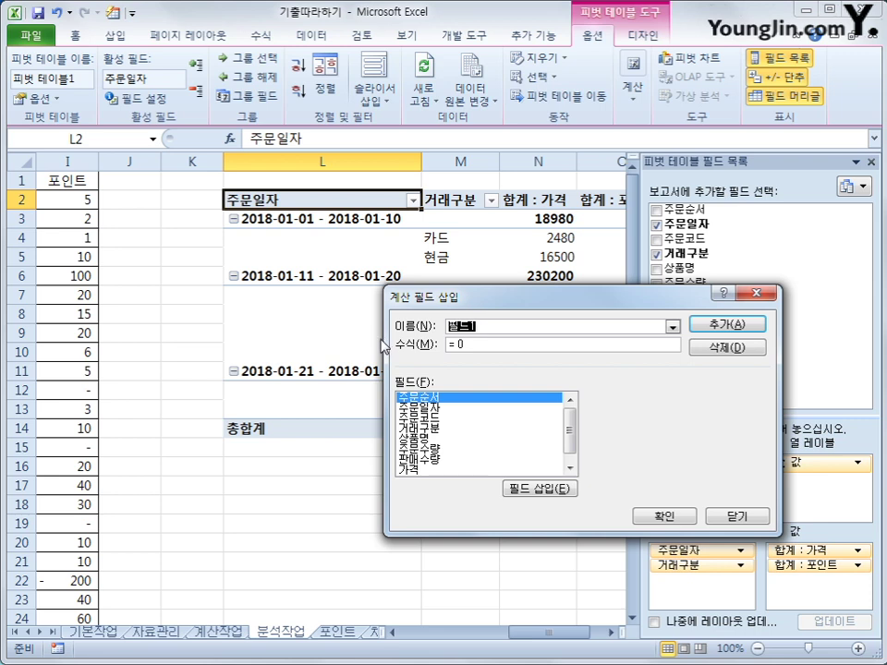
{"action": "type", "text": "rk"}
{"action": "key", "text": "BackSpace"}
{"action": "key", "text": "BackSpace"}
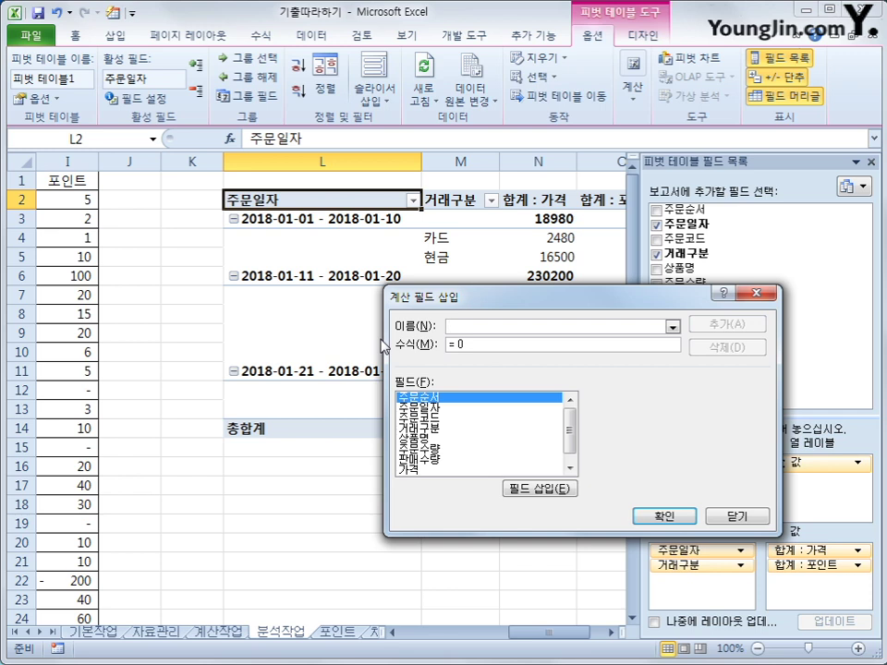
{"action": "type", "text": "가계"}
{"action": "type", "text": "비율"}
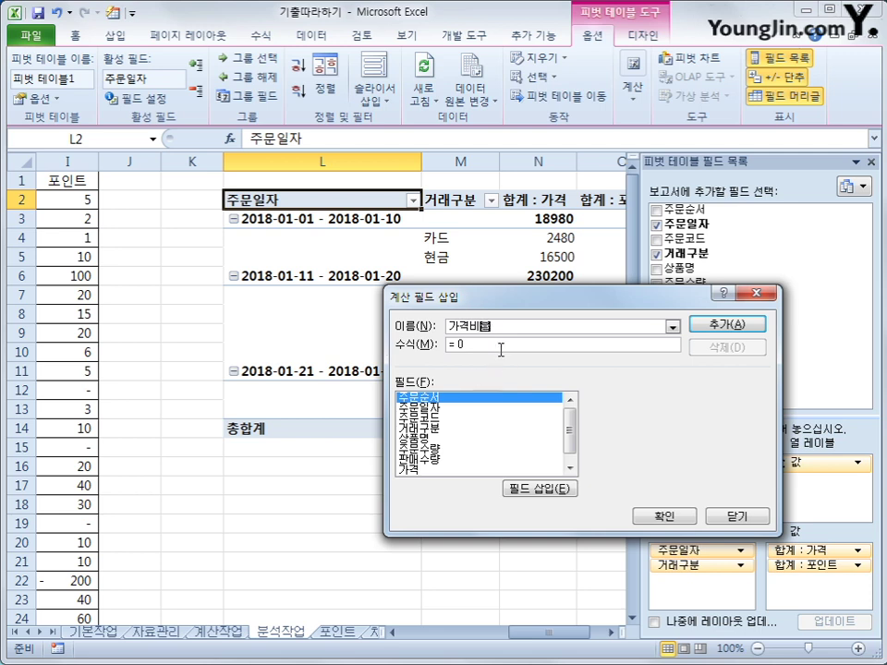
- Set the 가격비율 formula to =가격 and add the field to the pivot table
{"action": "left_click_drag", "start_coordinate": [501, 346], "coordinate": [423, 351]}
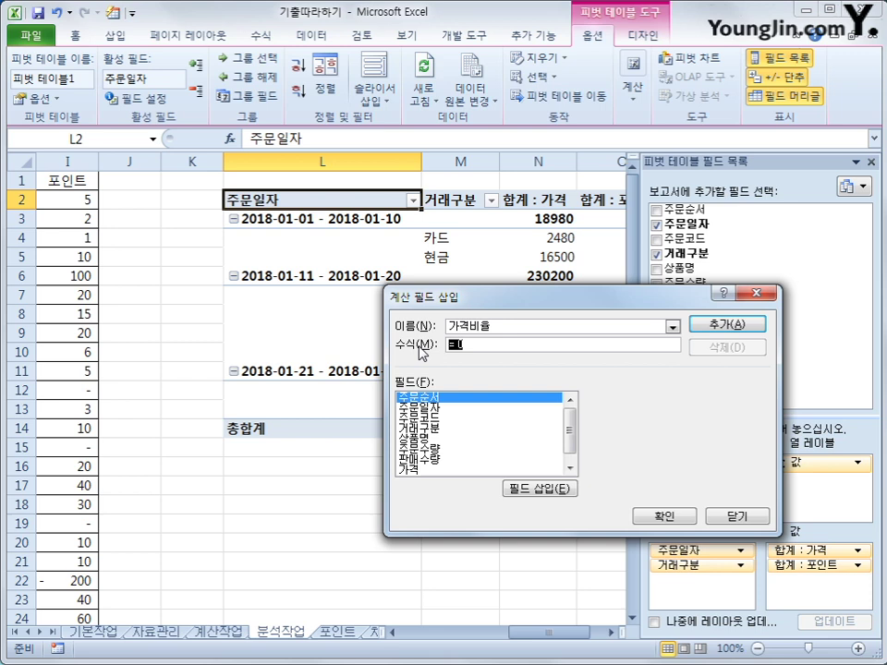
{"action": "left_click", "coordinate": [423, 471]}
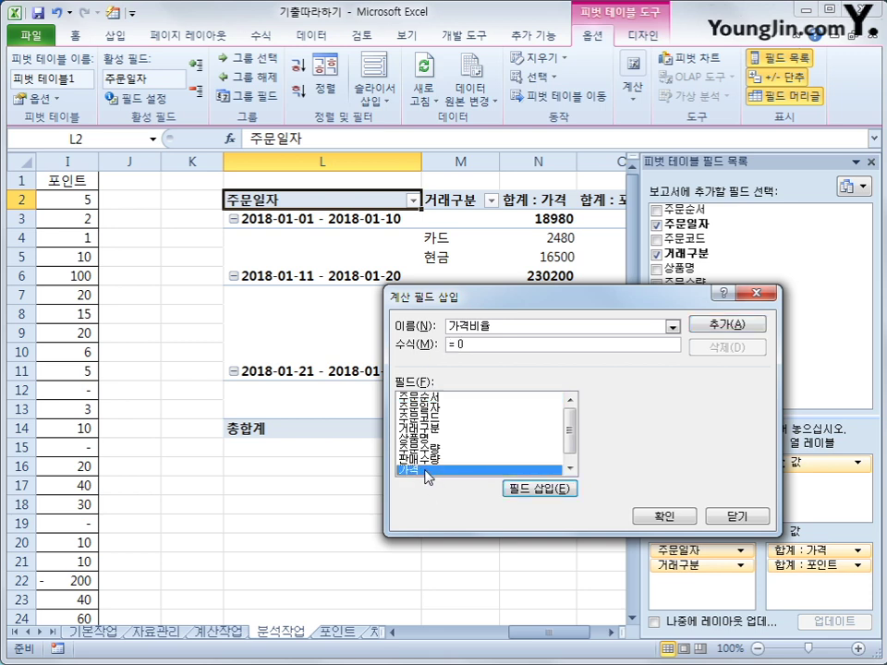
{"action": "double_click", "coordinate": [427, 471]}
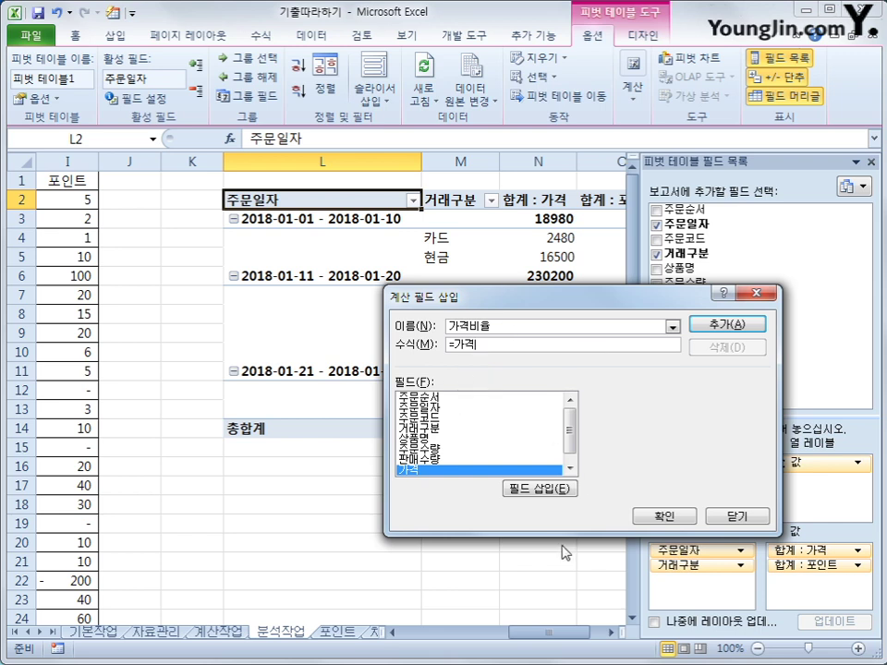
{"action": "double_click", "coordinate": [495, 327]}
{"action": "left_click", "coordinate": [496, 350]}
{"action": "left_click", "coordinate": [669, 515]}
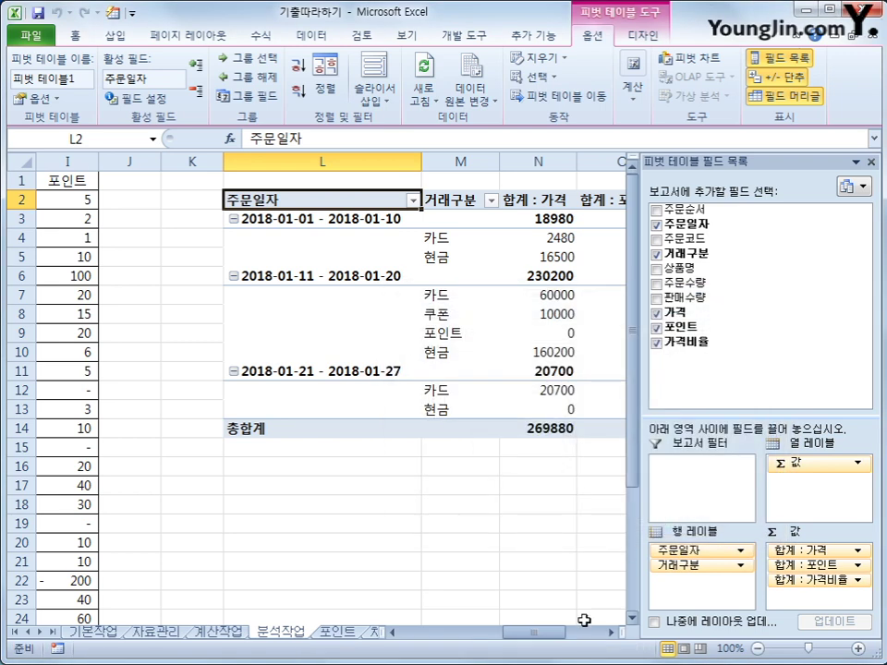
{"action": "left_click_drag", "start_coordinate": [562, 633], "coordinate": [596, 638]}
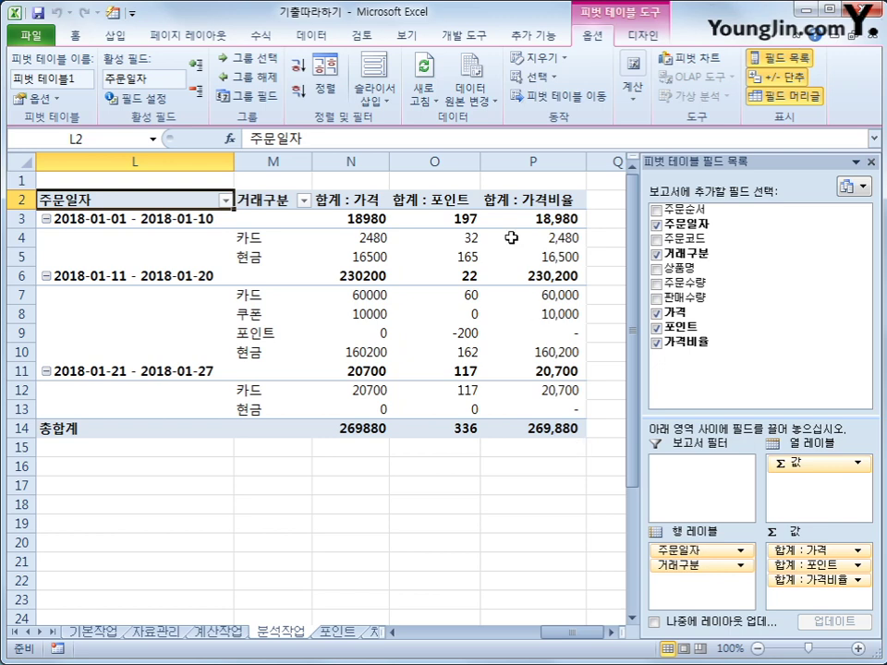
- Show 합계 : 가격비율 values as 열 합계 비율 (percentage of column total)
{"action": "left_click", "coordinate": [508, 200]}
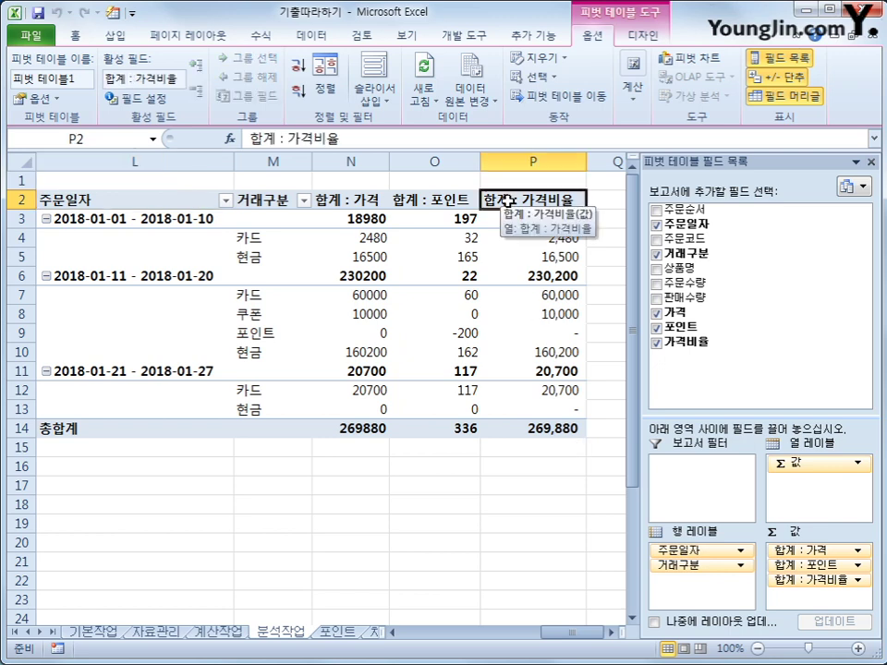
{"action": "right_click", "coordinate": [508, 200]}
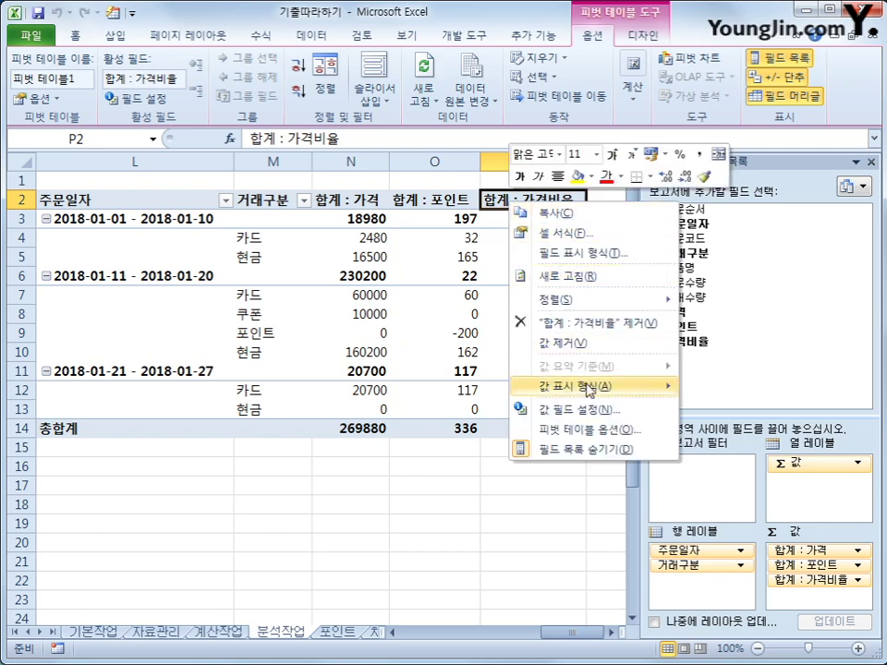
{"action": "left_click", "coordinate": [580, 410]}
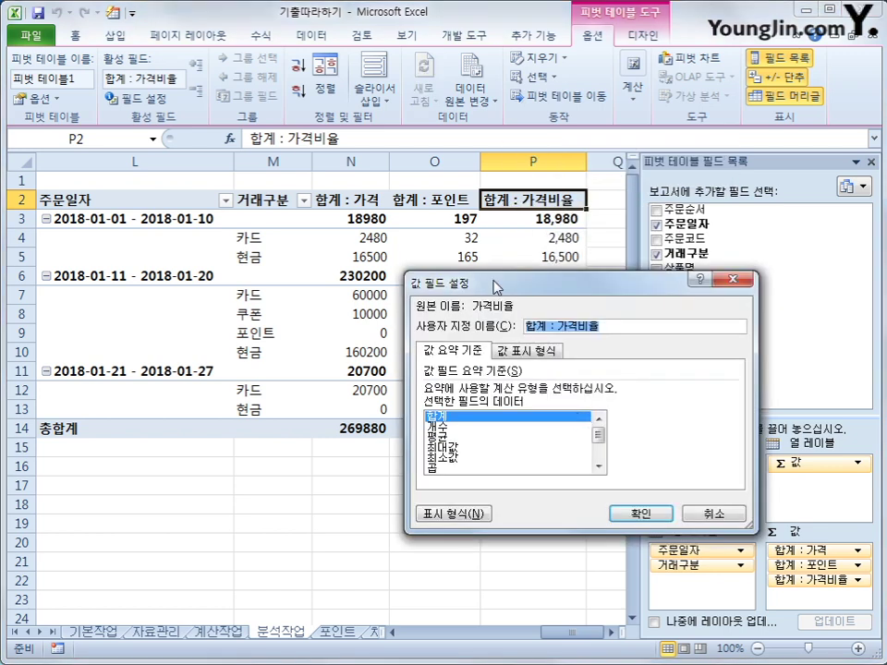
{"action": "left_click", "coordinate": [398, 281]}
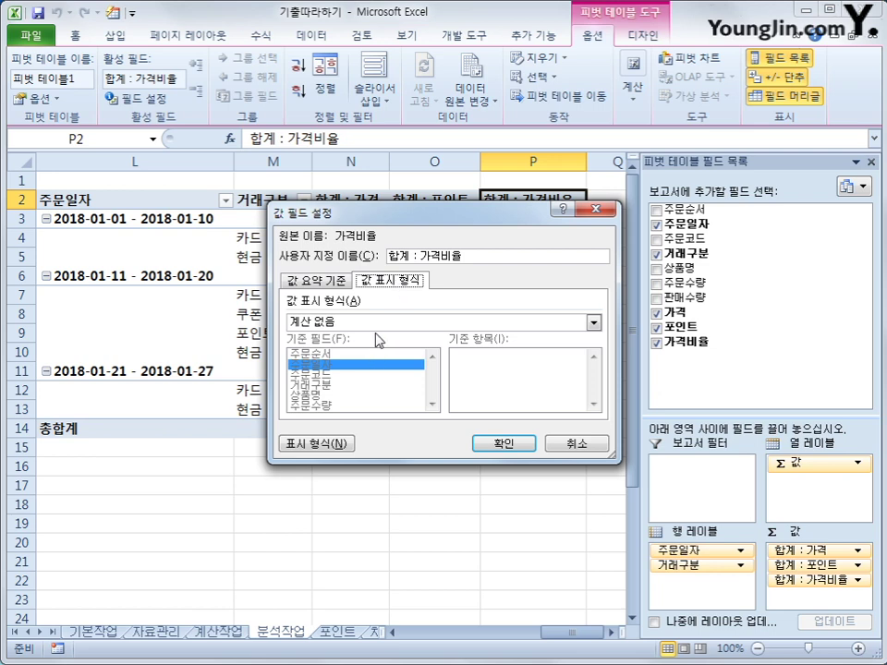
{"action": "left_click", "coordinate": [392, 321]}
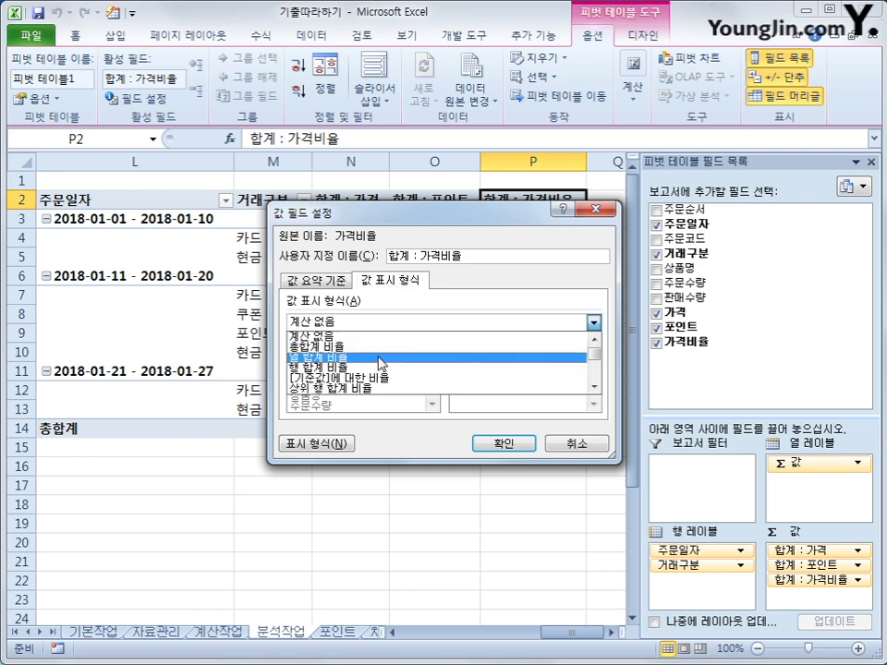
{"action": "left_click", "coordinate": [381, 356]}
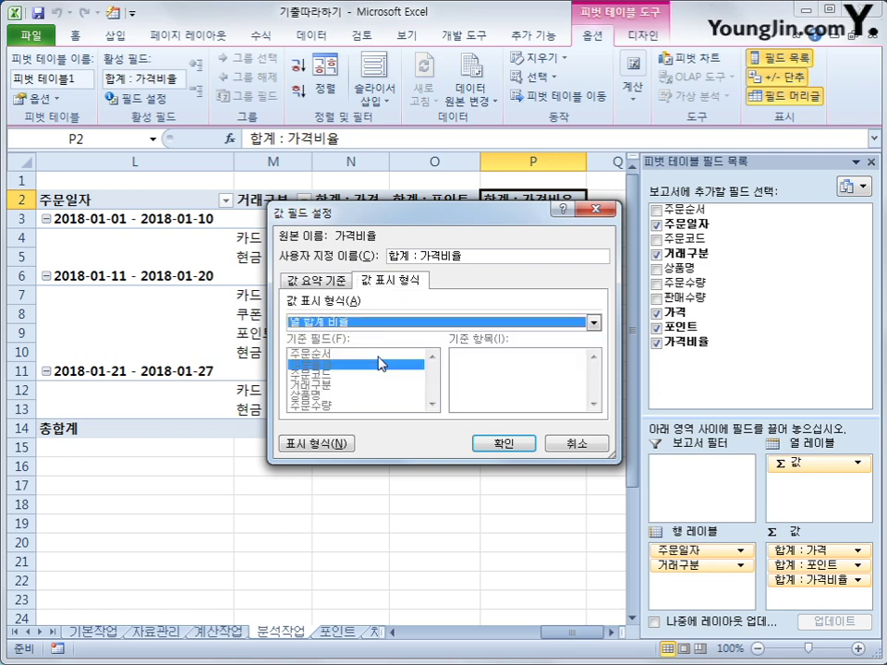
{"action": "left_click", "coordinate": [490, 441]}
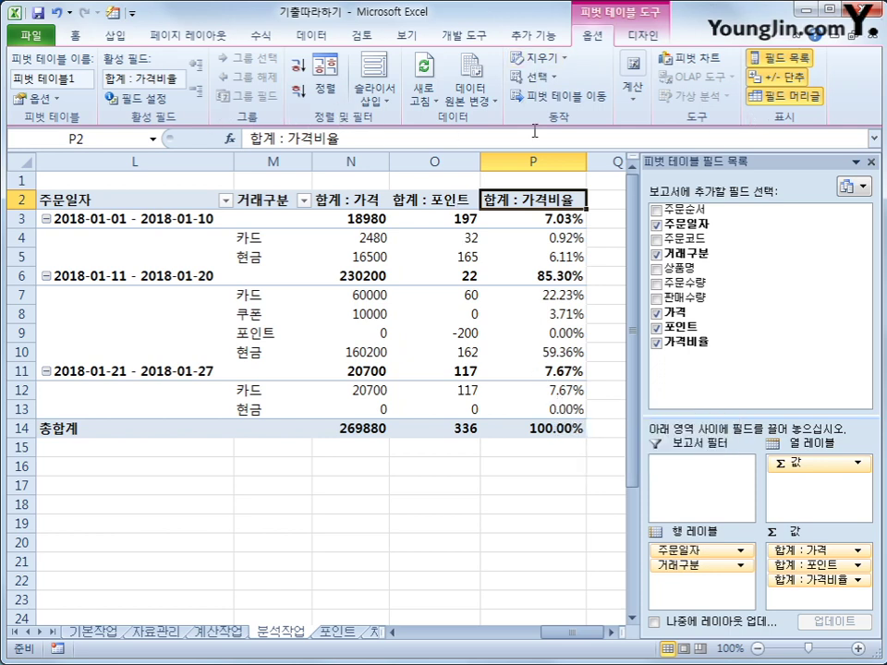
{"action": "left_click", "coordinate": [640, 36]}
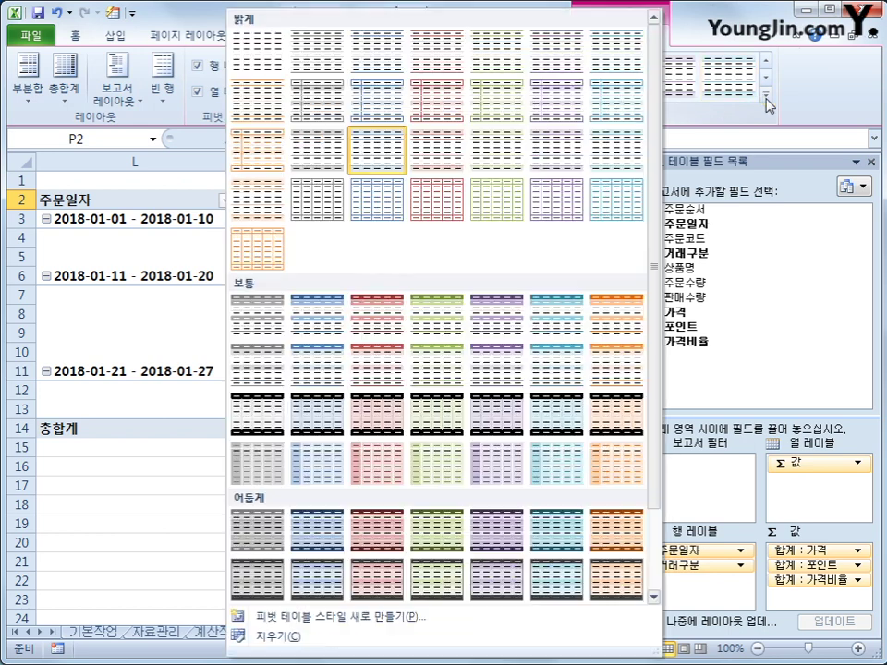
{"action": "left_click", "coordinate": [765, 97]}
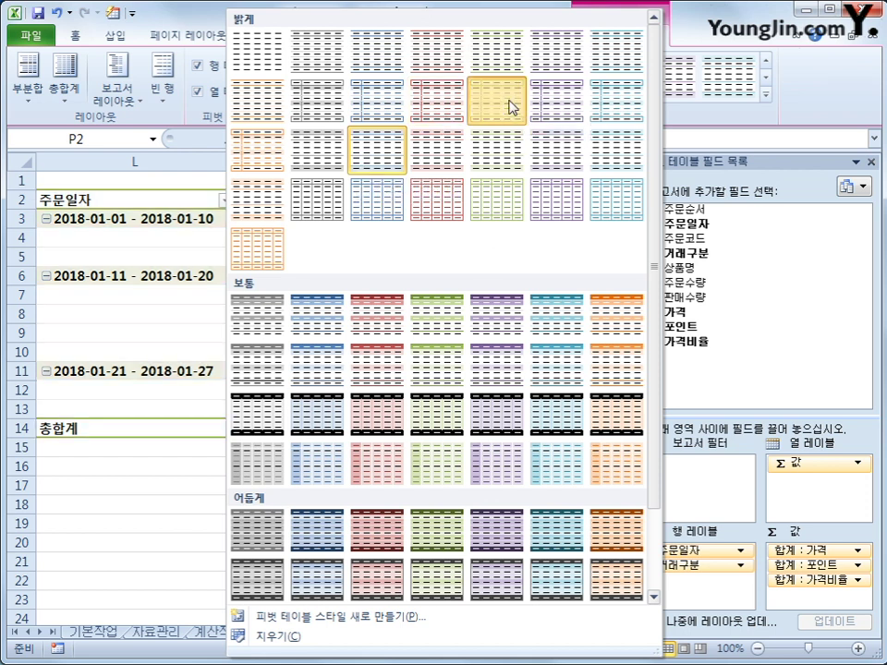
- Apply a light green pivot table style to 피벗 테이블1
{"action": "left_click", "coordinate": [511, 107]}
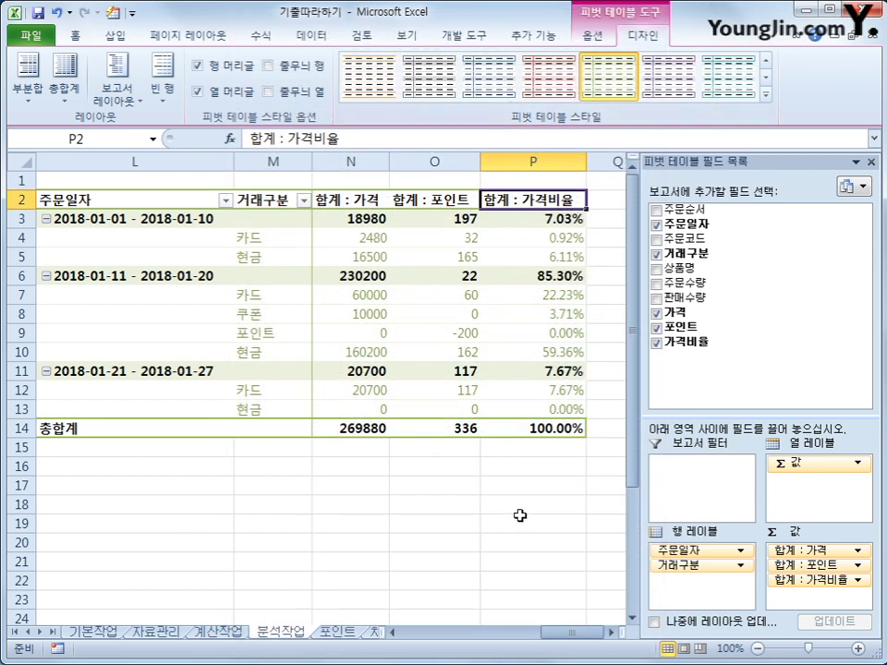
{"action": "left_click", "coordinate": [564, 520]}
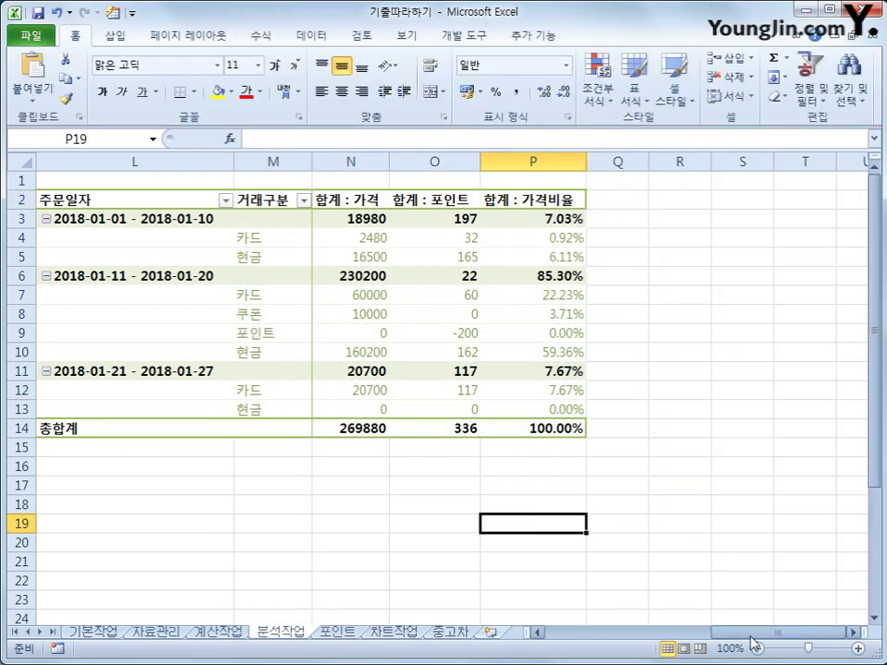
{"action": "left_click_drag", "start_coordinate": [756, 635], "coordinate": [717, 641]}
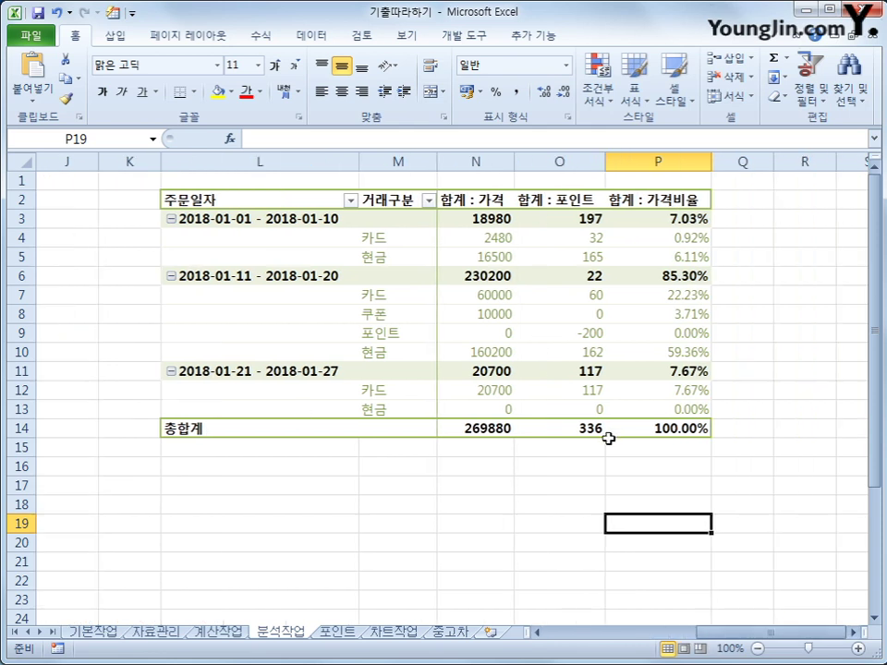
{"action": "mouse_move", "coordinate": [529, 345]}
- On the 포인트 sheet, start recording a macro named 포인트 via 개발 도구 > 매크로 기록
{"action": "left_click", "coordinate": [344, 632]}
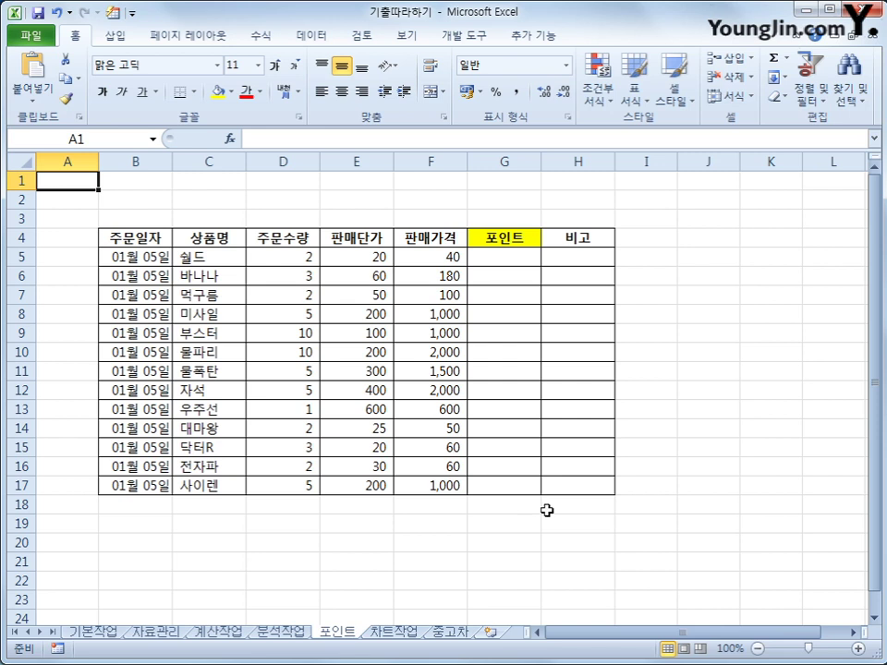
{"action": "left_click", "coordinate": [746, 350]}
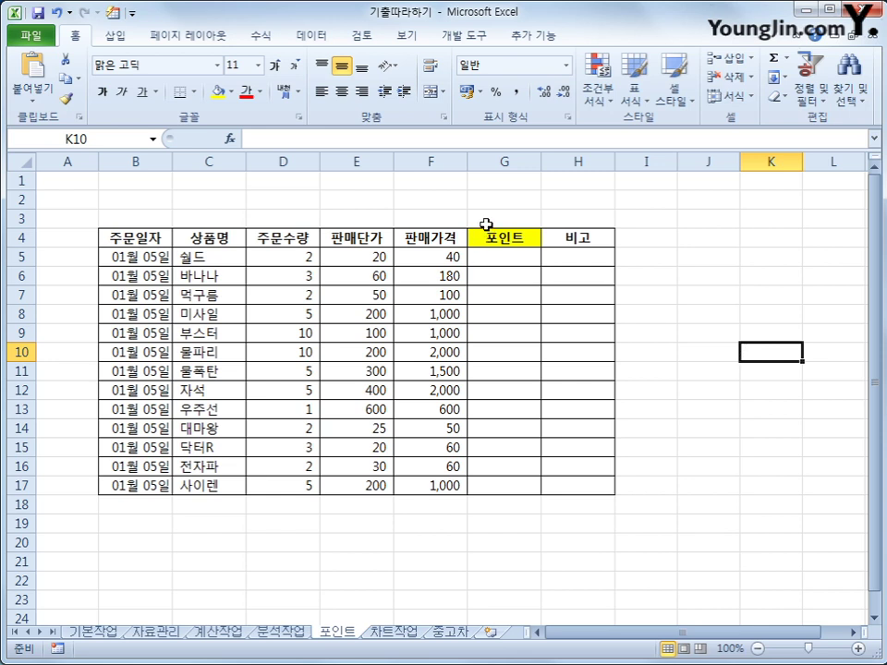
{"action": "left_click", "coordinate": [472, 37]}
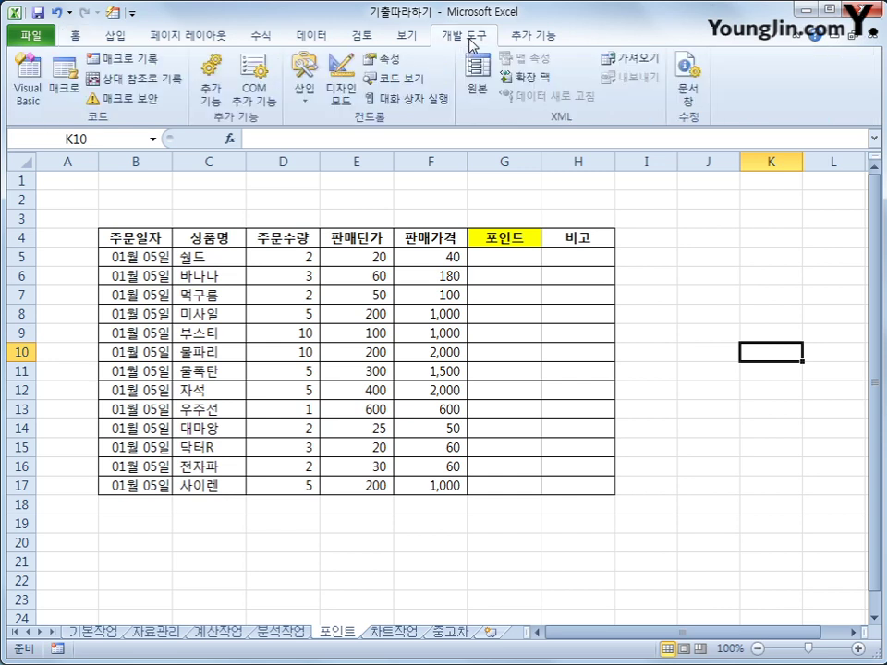
{"action": "left_click", "coordinate": [133, 59]}
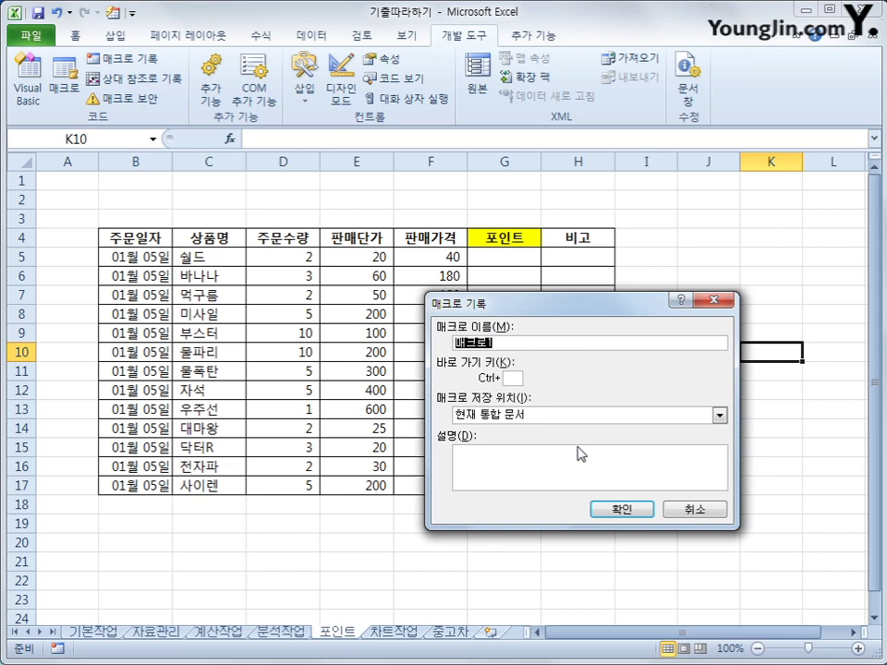
{"action": "type", "text": "포인트"}
{"action": "left_click", "coordinate": [608, 511]}
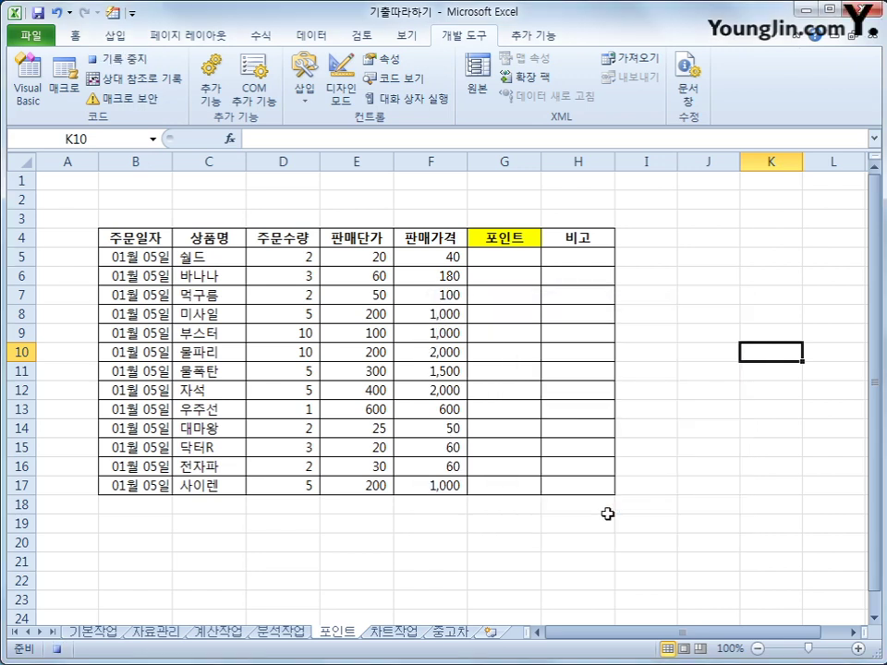
{"action": "left_click", "coordinate": [521, 260]}
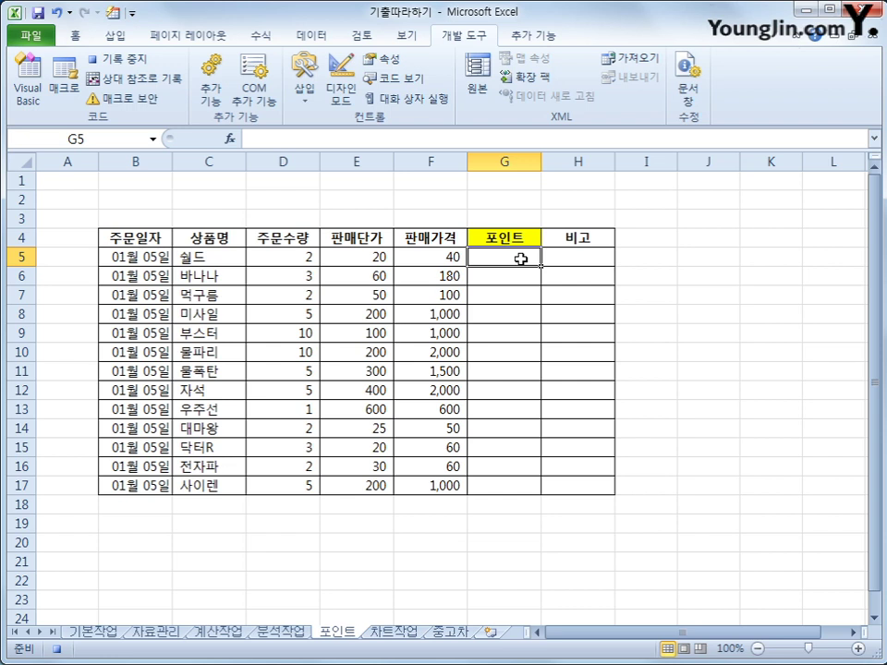
- Enter =INT(F5*0.25) in G5
{"action": "type", "text": "=ㅑ"}
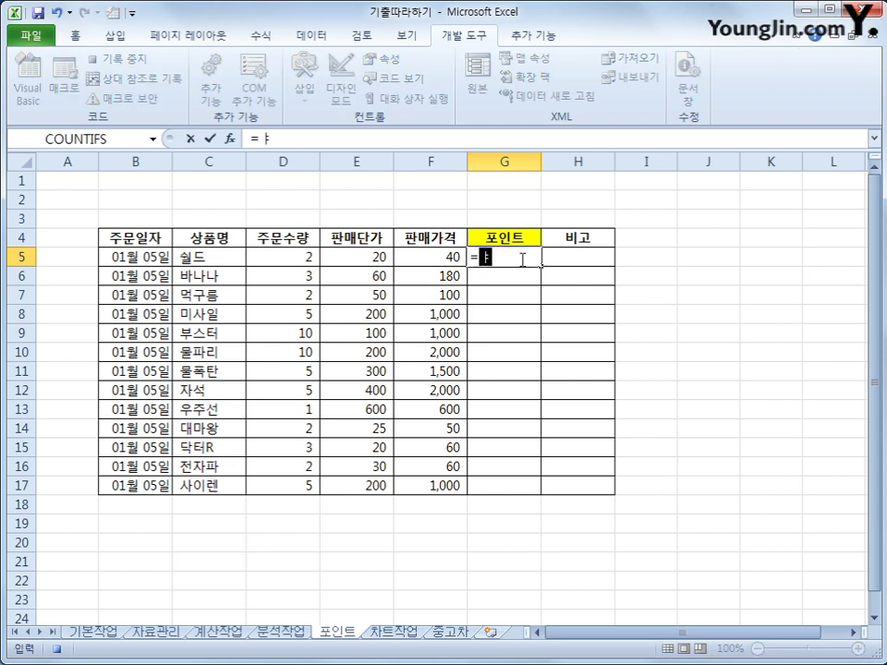
{"action": "key", "text": "BackSpace"}
{"action": "type", "text": "int("}
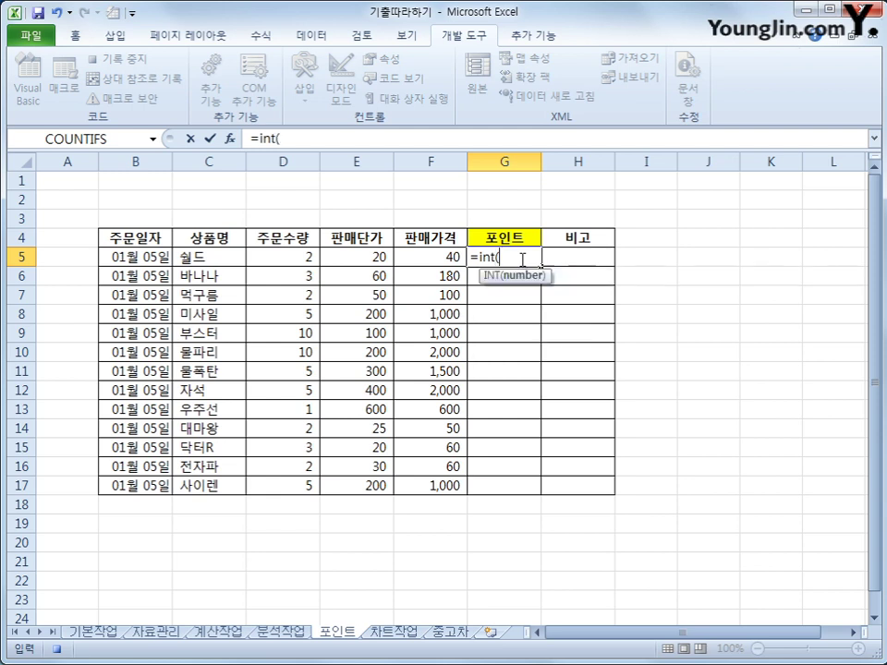
{"action": "key", "text": "Left"}
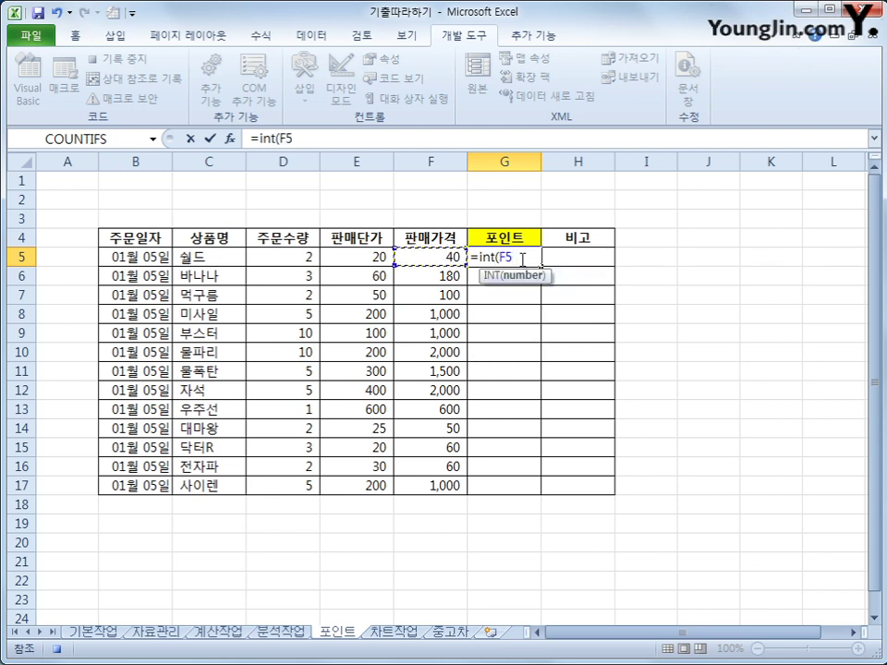
{"action": "type", "text": "*0.25"}
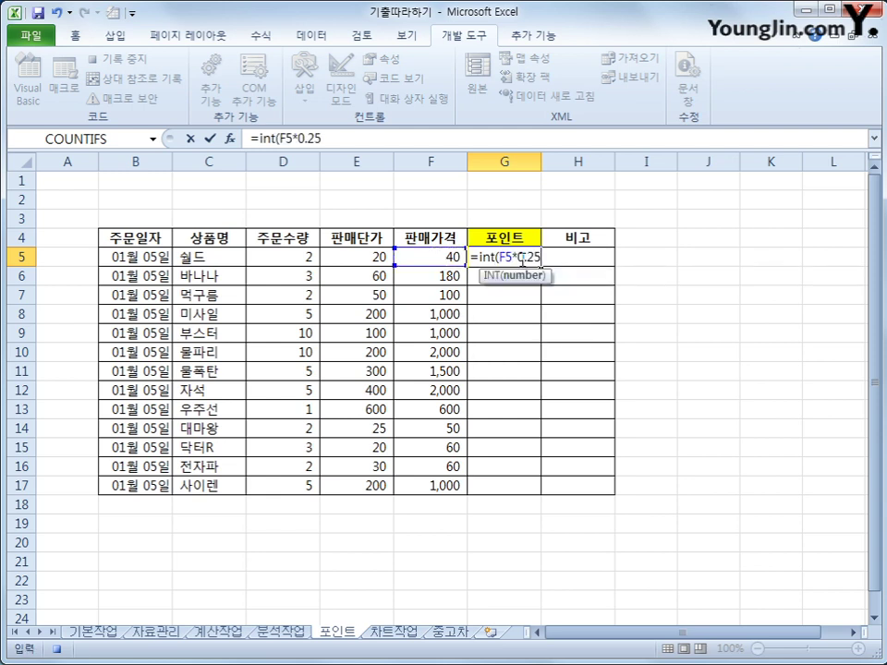
{"action": "type", "text": ")"}
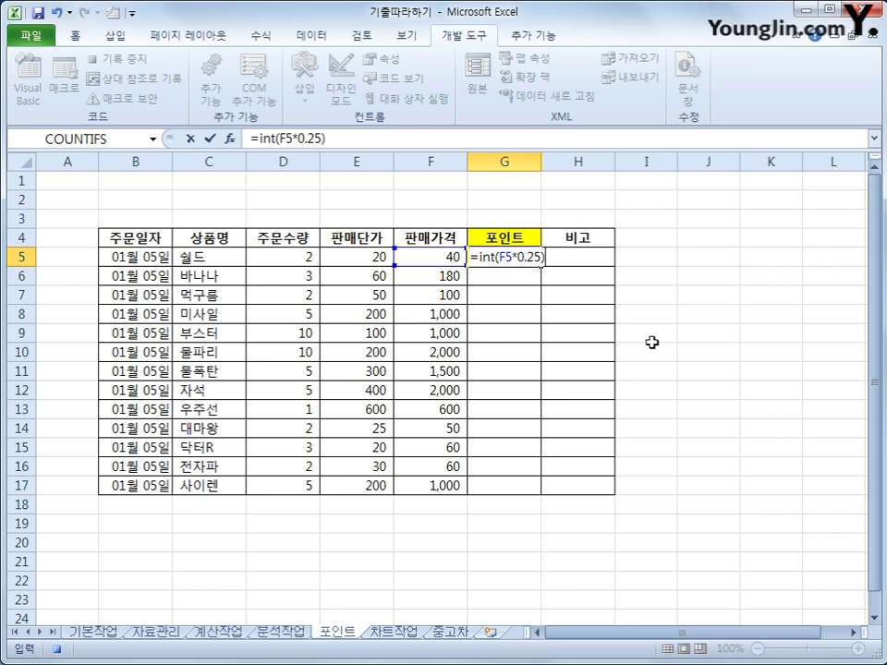
{"action": "key", "text": "Return"}
- Fill the points formula down to G17 and stop the macro recording
{"action": "left_click", "coordinate": [525, 255]}
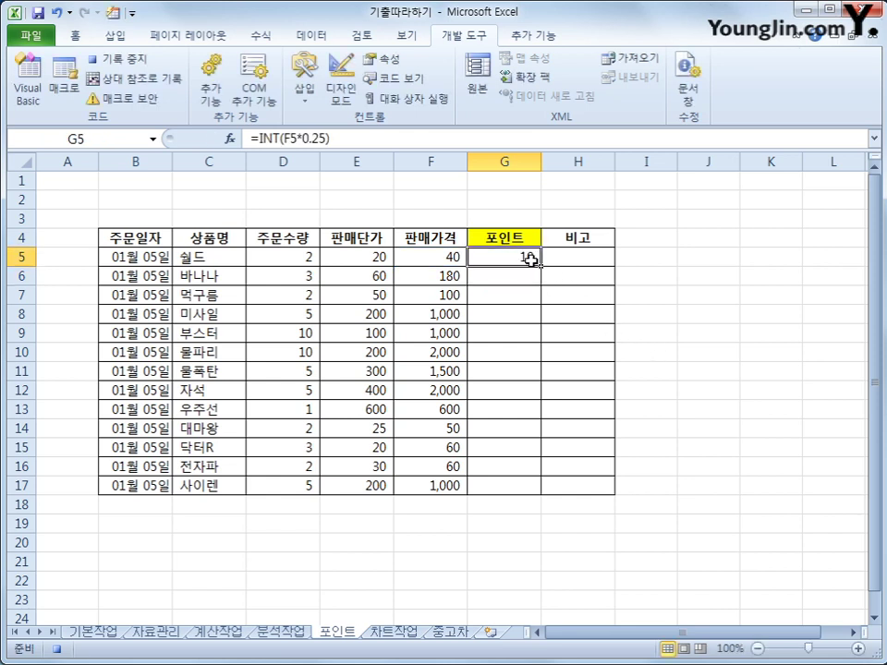
{"action": "left_click_drag", "start_coordinate": [541, 267], "coordinate": [535, 495]}
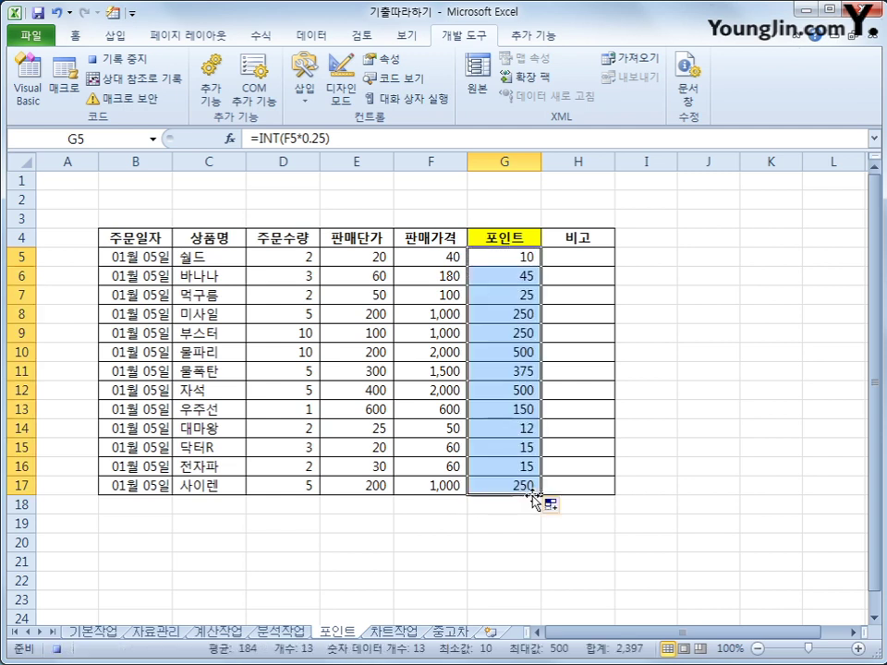
{"action": "left_click", "coordinate": [525, 487]}
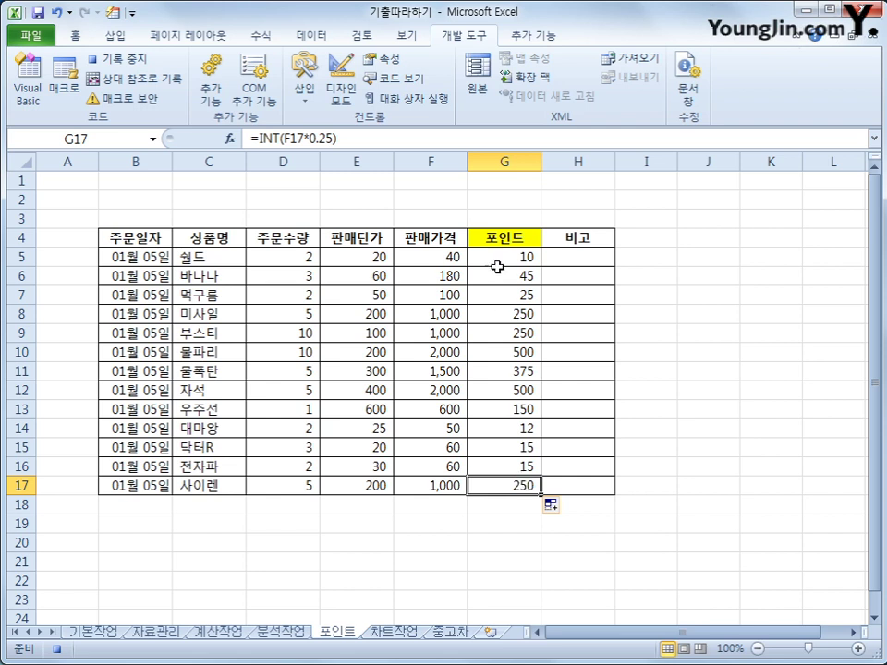
{"action": "left_click", "coordinate": [141, 65]}
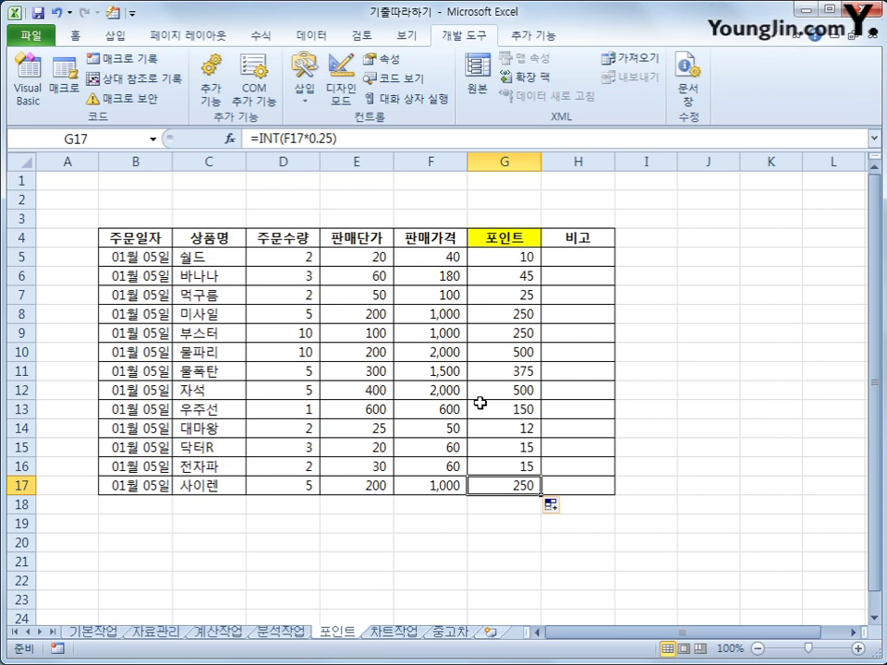
- Draw a rectangle beside the table and type 포인트 into it
{"action": "left_click", "coordinate": [115, 36]}
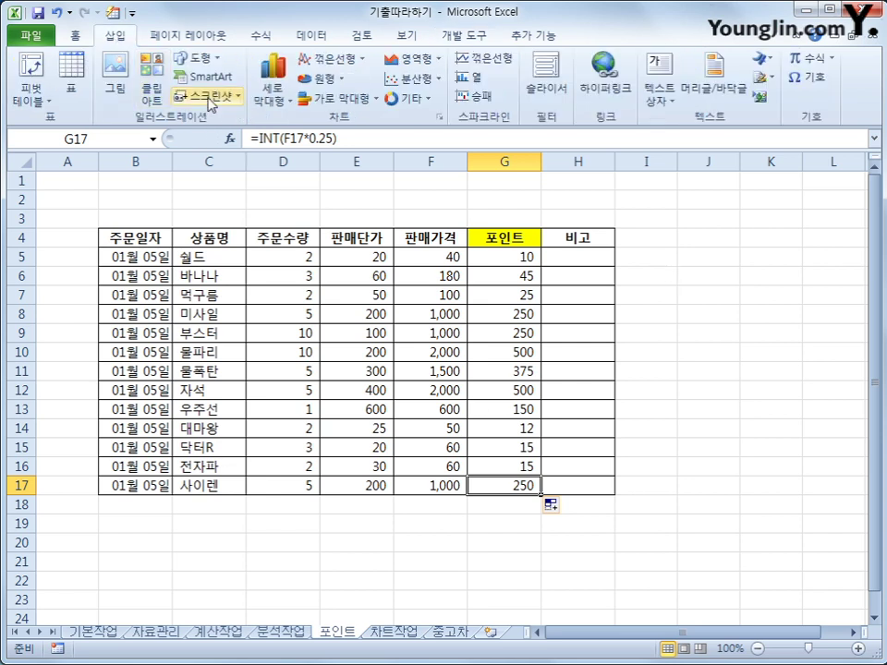
{"action": "left_click", "coordinate": [200, 61]}
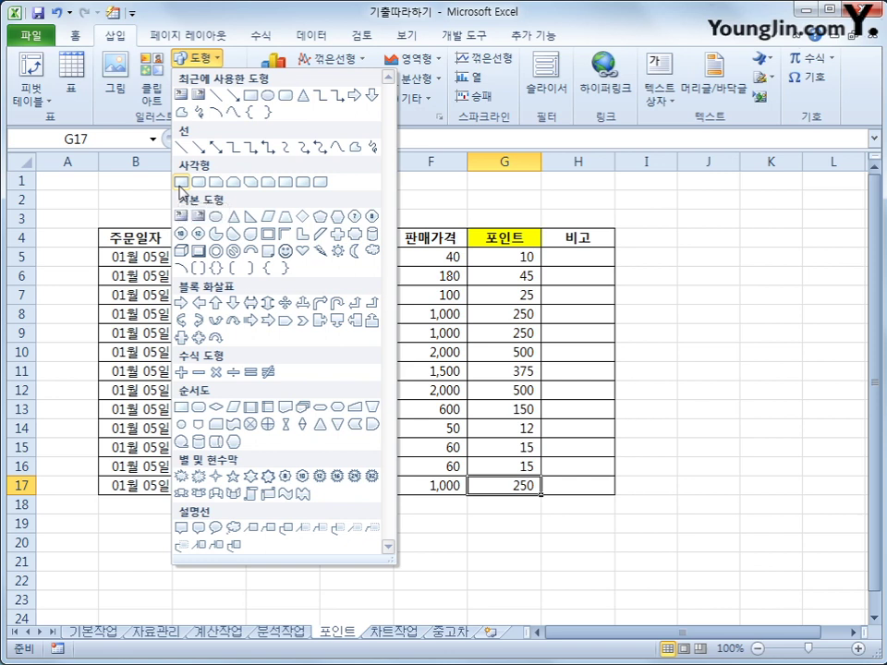
{"action": "left_click", "coordinate": [181, 183]}
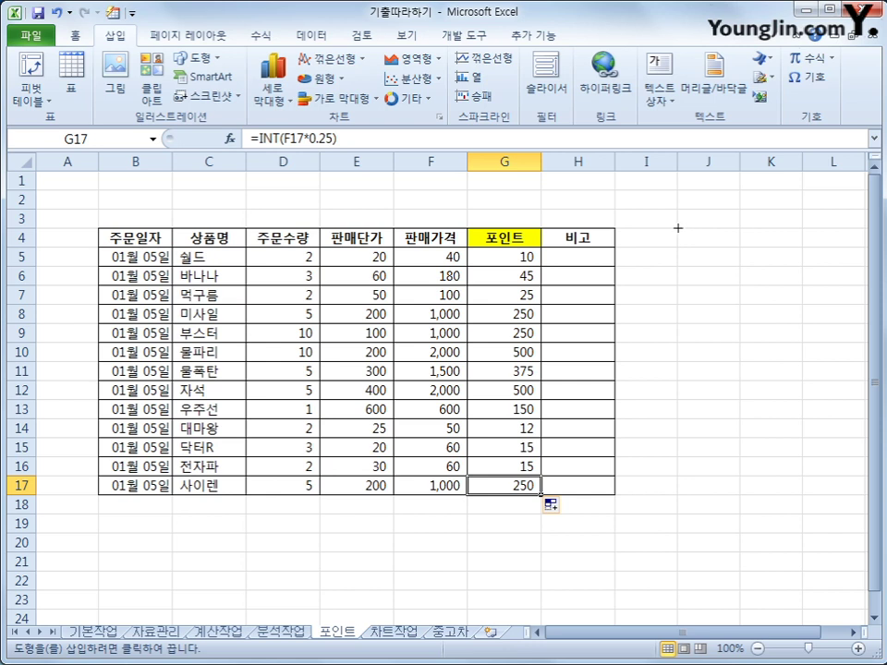
{"action": "mouse_move", "coordinate": [678, 227]}
{"action": "left_mouse_down"}
{"action": "mouse_move", "coordinate": [734, 263]}
{"action": "mouse_move", "coordinate": [803, 266]}
{"action": "left_mouse_up"}
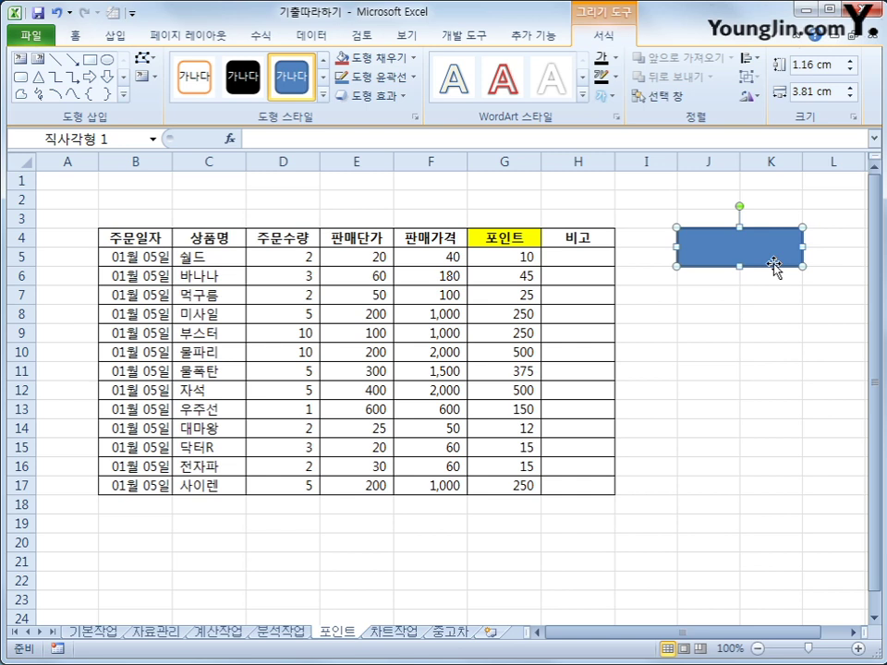
{"action": "type", "text": "포이"}
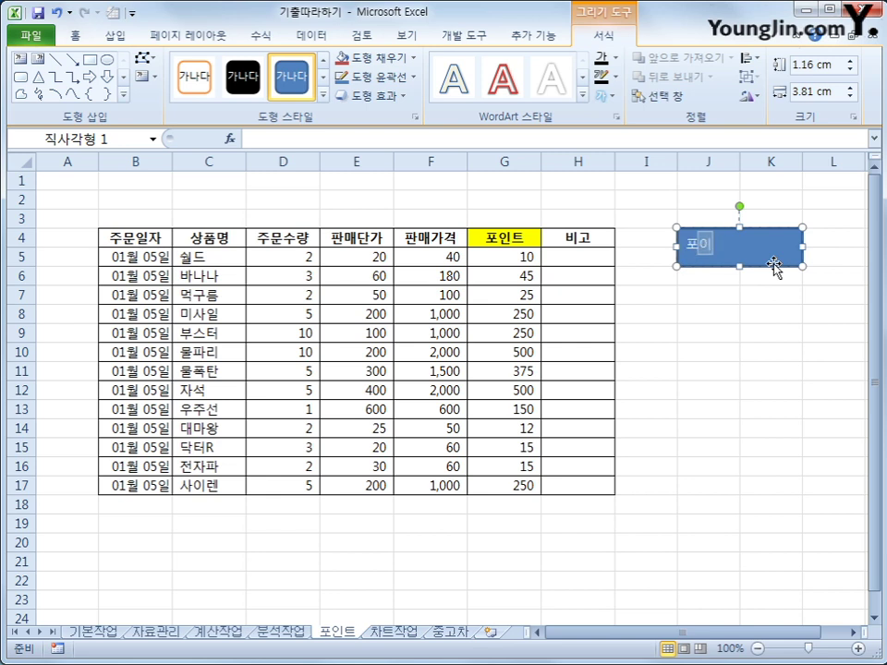
{"action": "type", "text": "ㄴ트"}
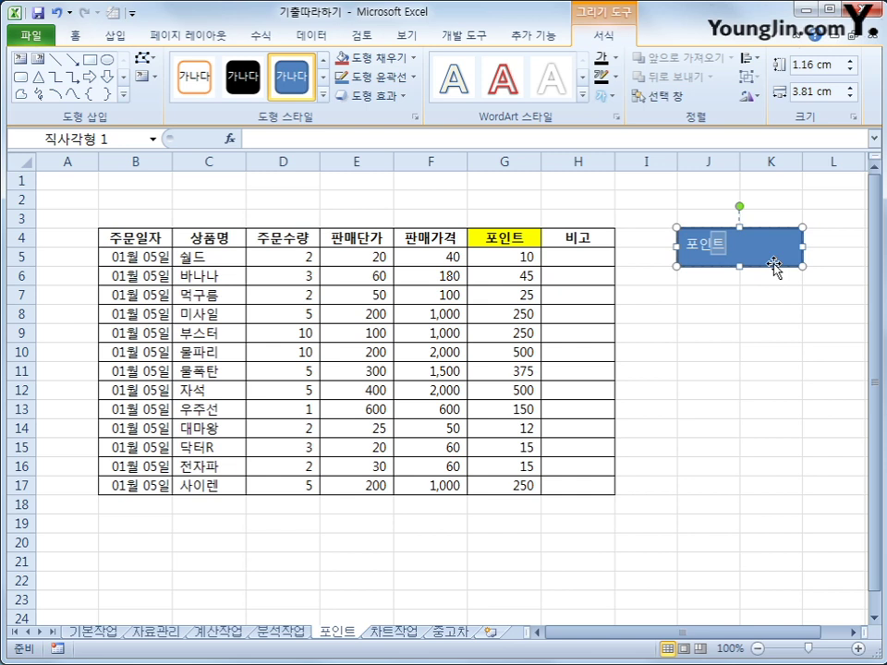
{"action": "key", "text": "shift+F10"}
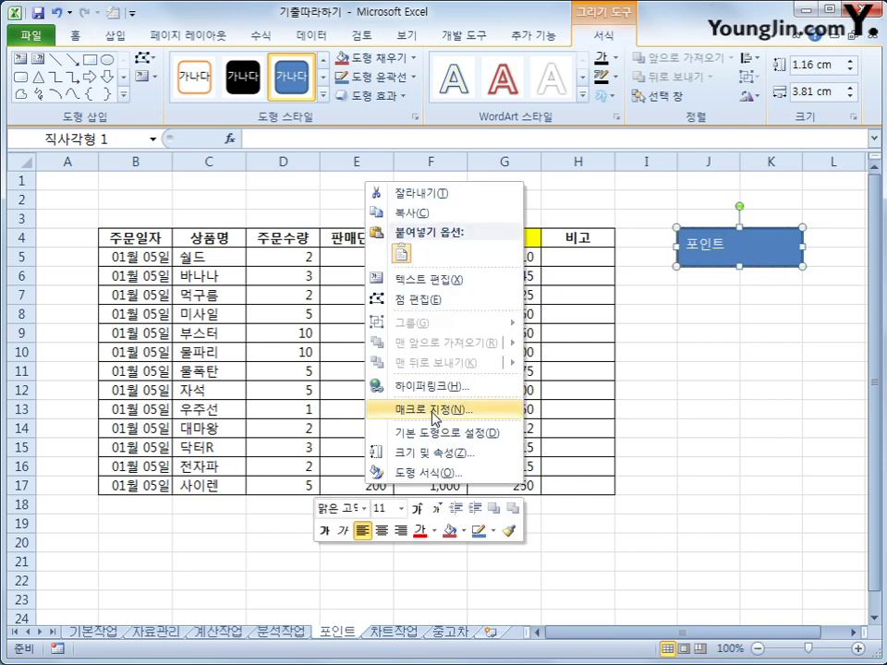
- Assign the 포인트 macro to the rectangle shape
{"action": "left_click", "coordinate": [434, 409]}
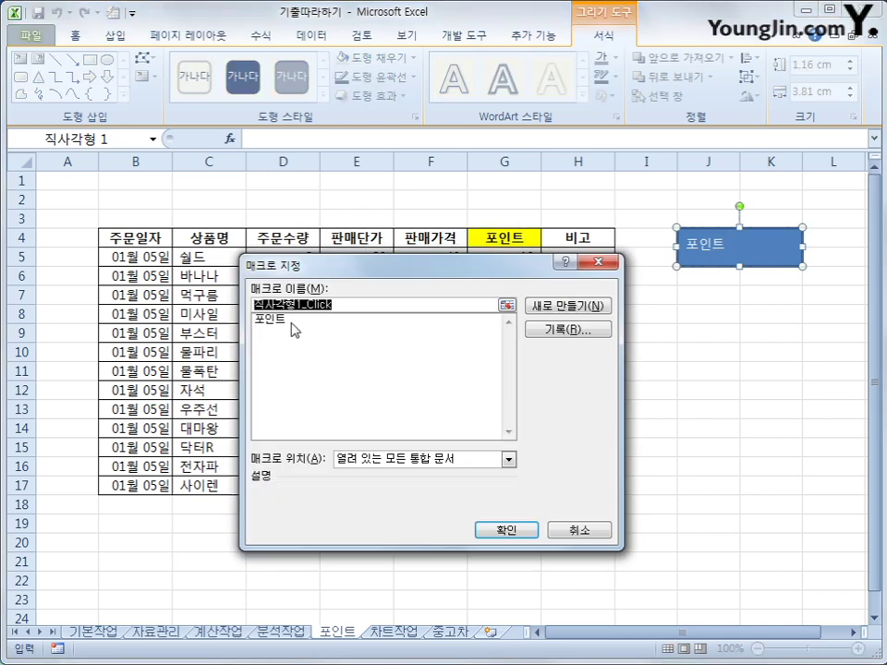
{"action": "left_click", "coordinate": [291, 319]}
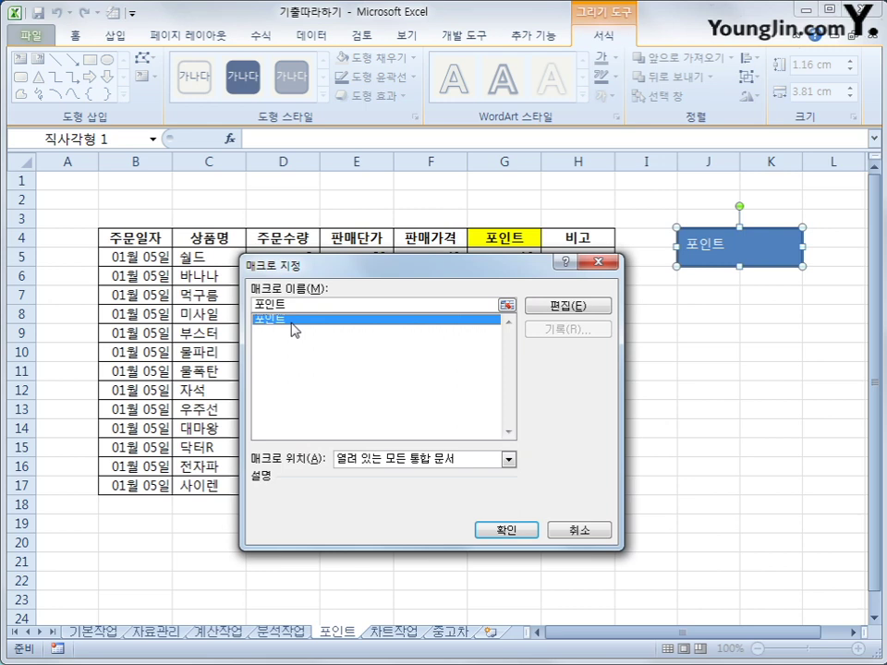
{"action": "left_click", "coordinate": [501, 530]}
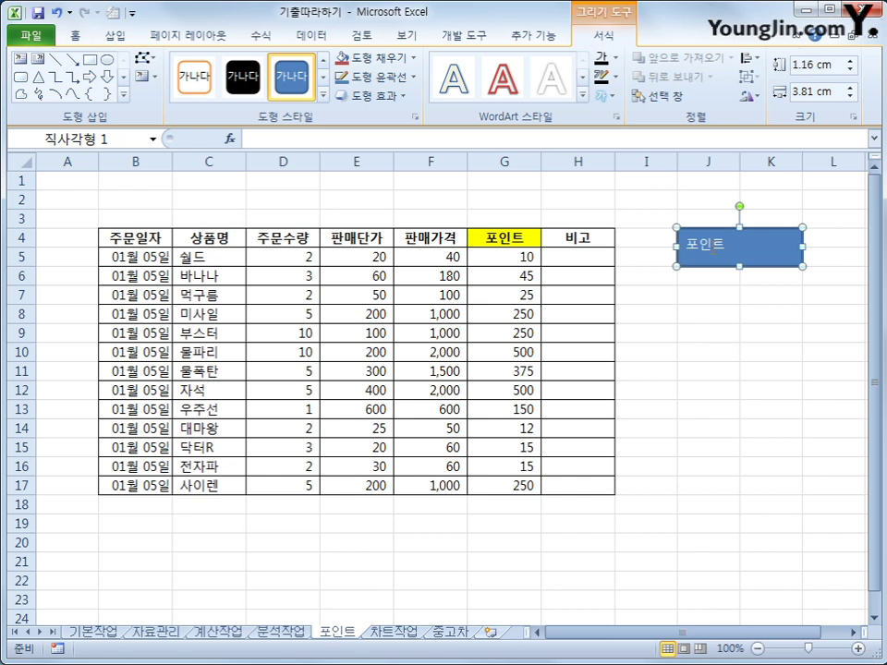
- Centre the 포인트 label vertically and horizontally within the rectangle using Middle Align and Center
{"action": "left_click", "coordinate": [61, 30]}
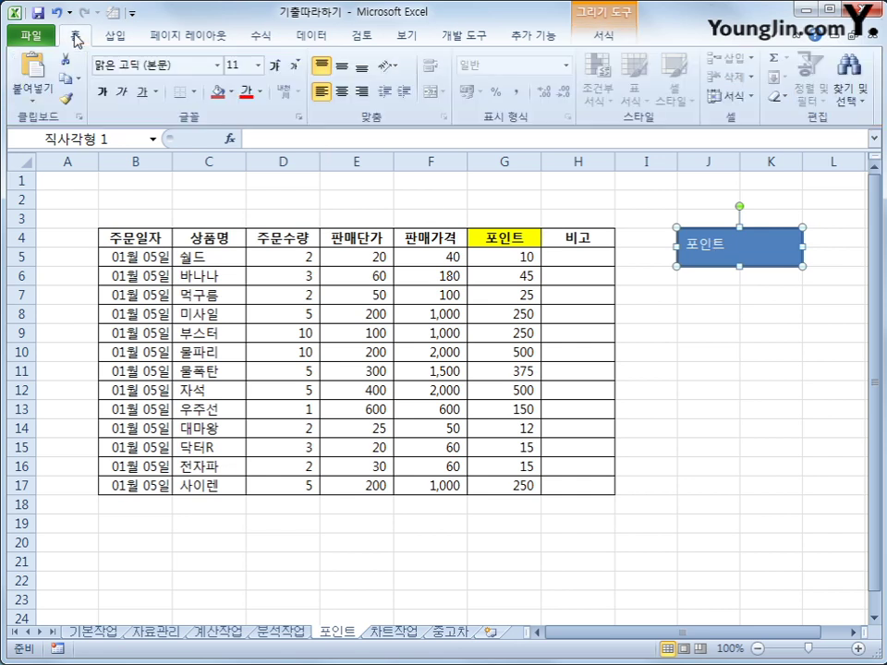
{"action": "left_click", "coordinate": [342, 67]}
{"action": "left_click", "coordinate": [341, 91]}
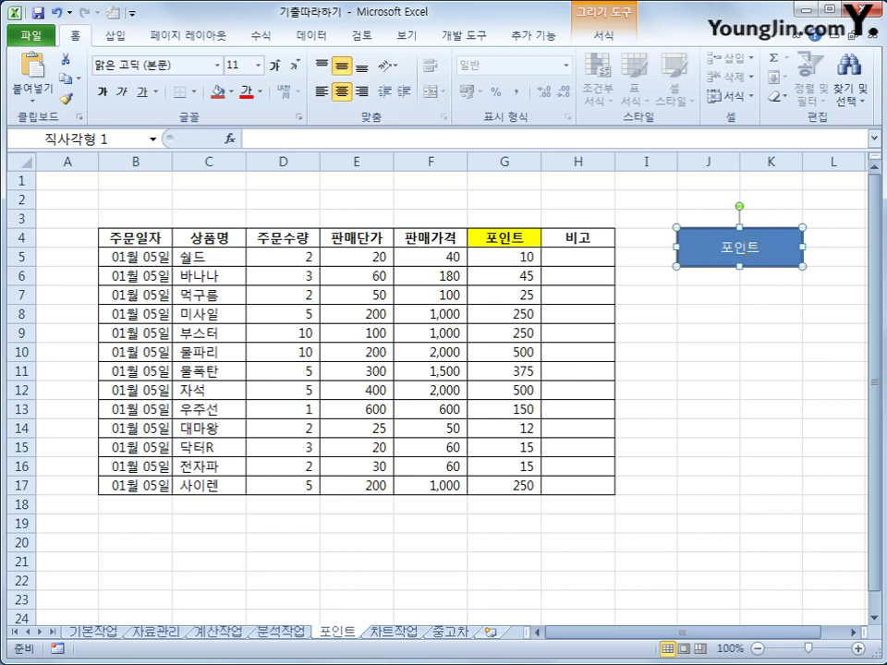
{"action": "left_click", "coordinate": [733, 393]}
{"action": "left_click", "coordinate": [528, 259]}
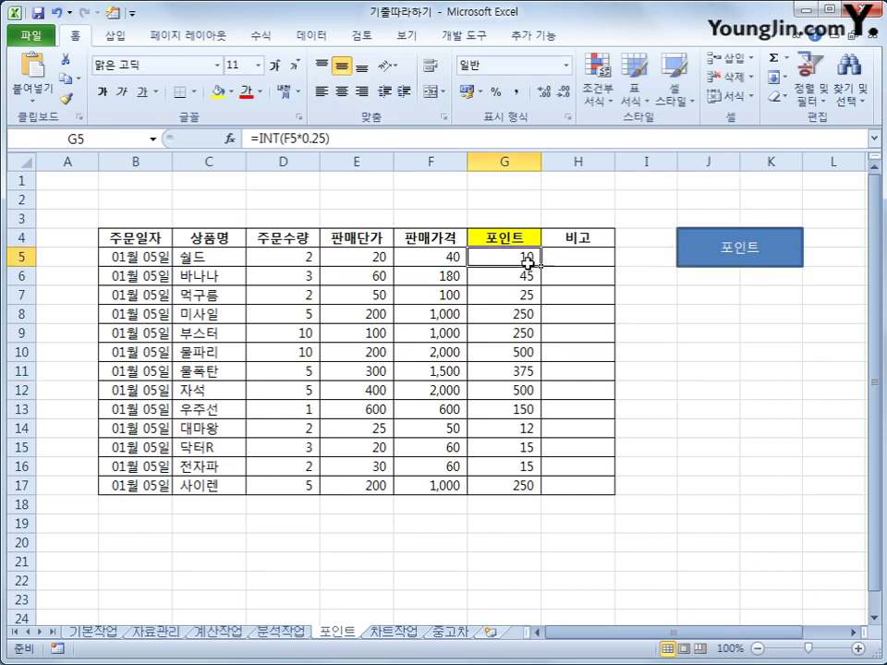
- Delete the points in G5:G17, rerun them with the 포인트 button, then open the 차트작업 sheet
{"action": "left_click_drag", "start_coordinate": [526, 263], "coordinate": [526, 475]}
{"action": "key", "text": "Delete"}
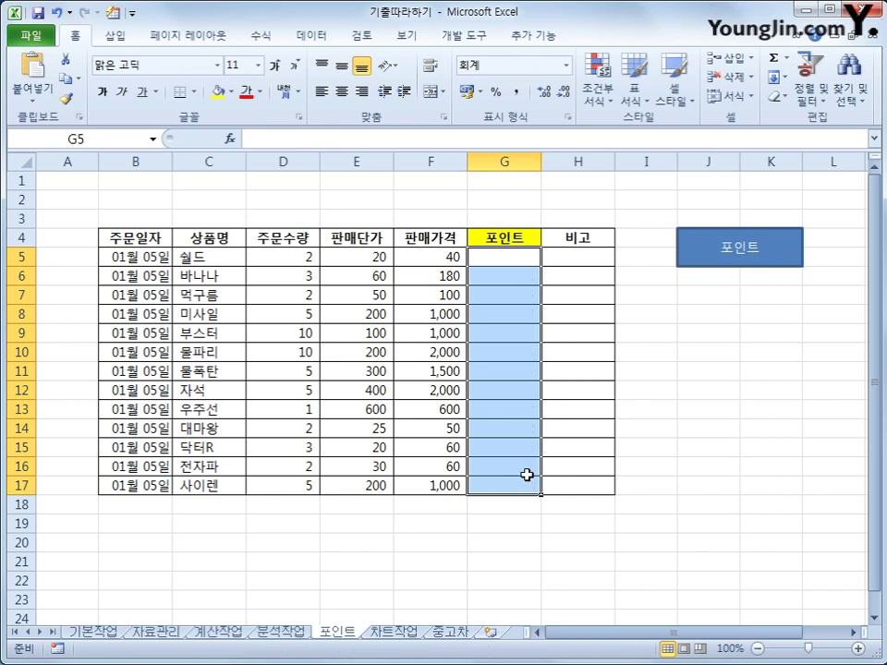
{"action": "left_click", "coordinate": [697, 449]}
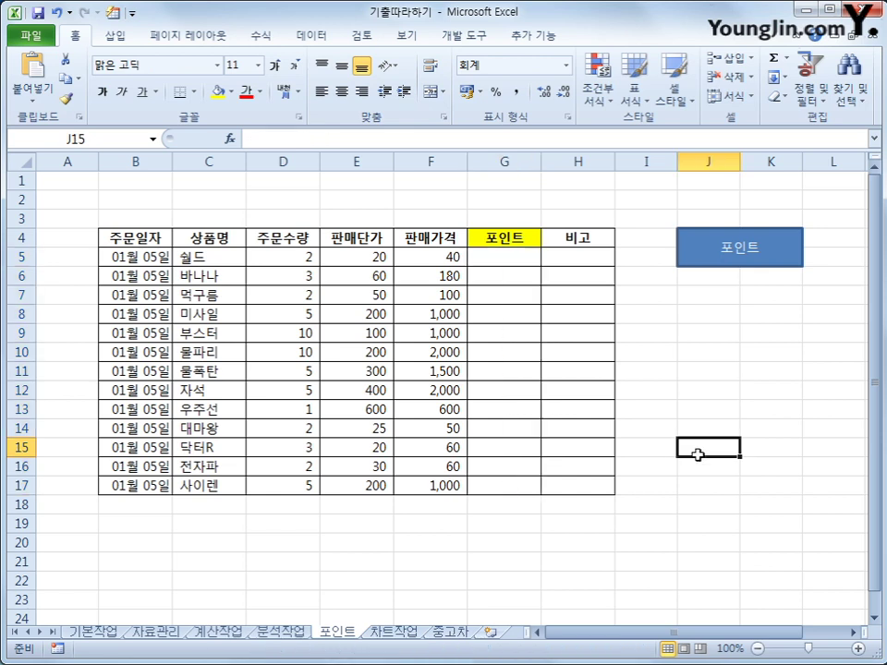
{"action": "left_click", "coordinate": [738, 259]}
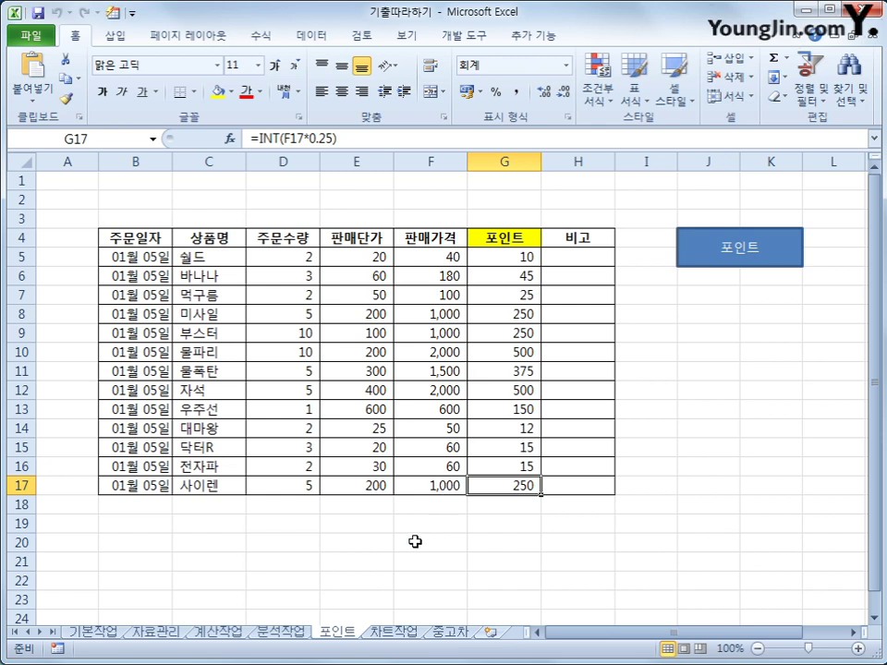
{"action": "left_click", "coordinate": [384, 633]}
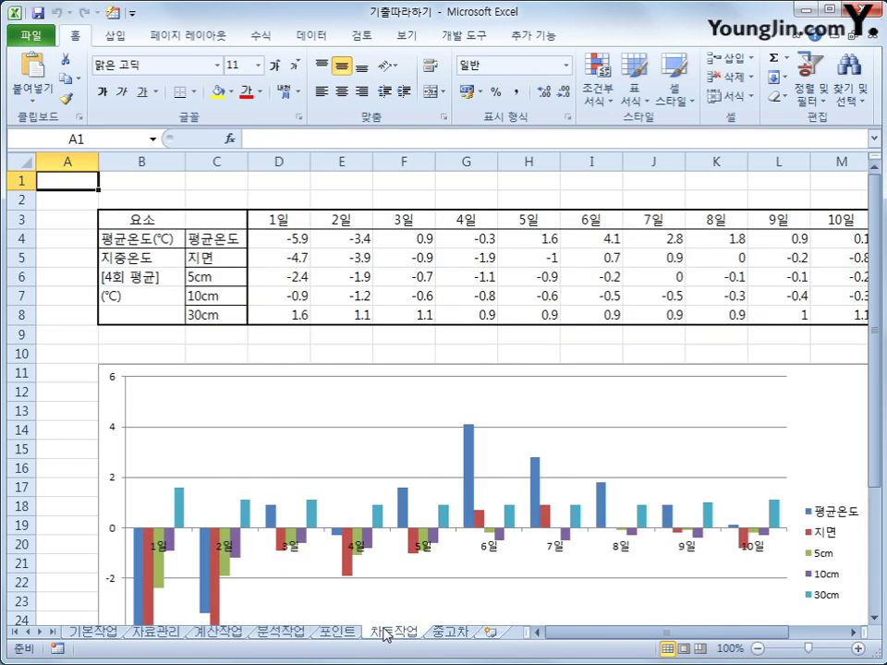
- Change the 평균온도 series chart type to Line with Markers, keeping the other series as columns
{"action": "left_click", "coordinate": [72, 431]}
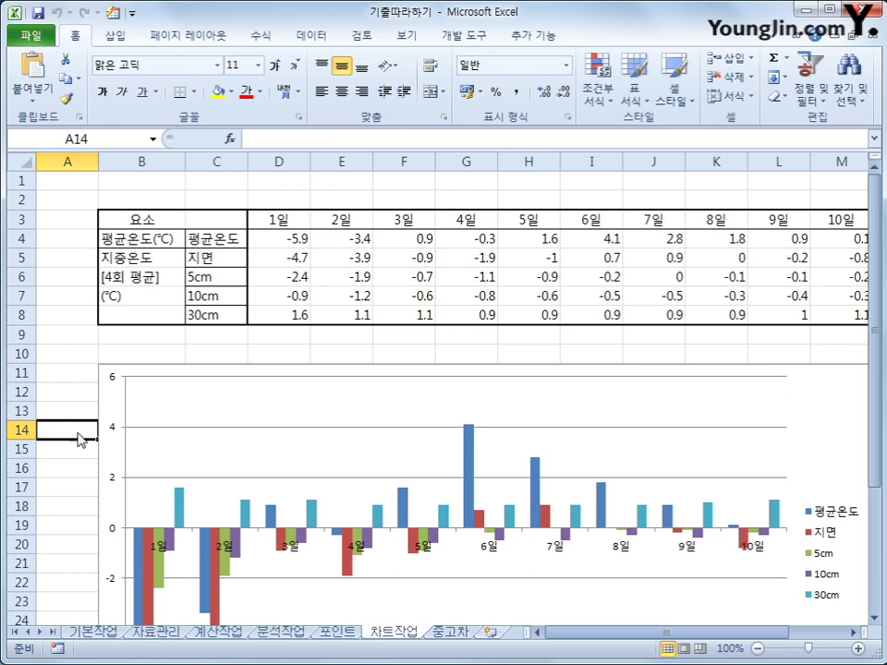
{"action": "scroll", "coordinate": [479, 446], "scroll_direction": "down", "scroll_amount": 3}
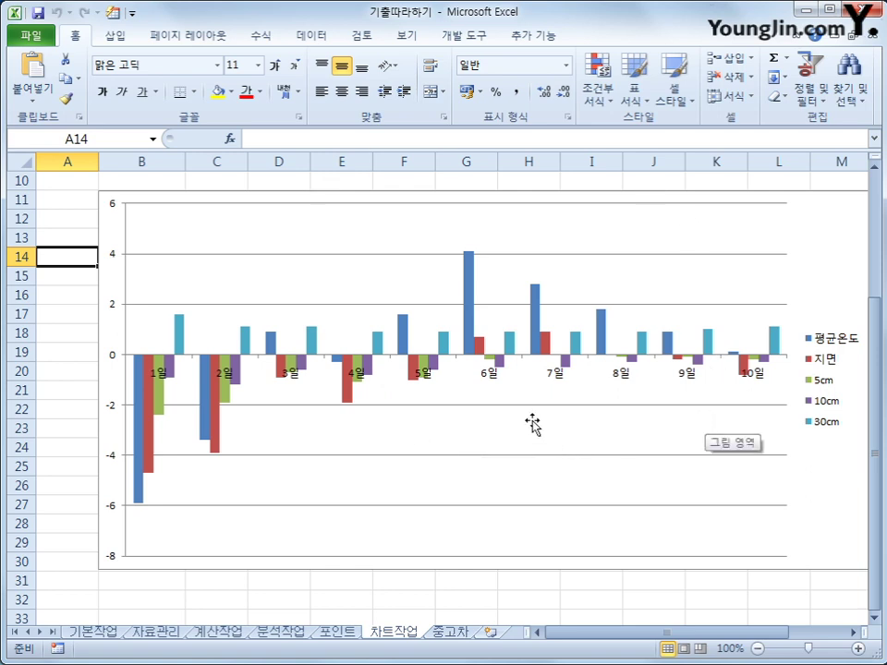
{"action": "left_click", "coordinate": [468, 251]}
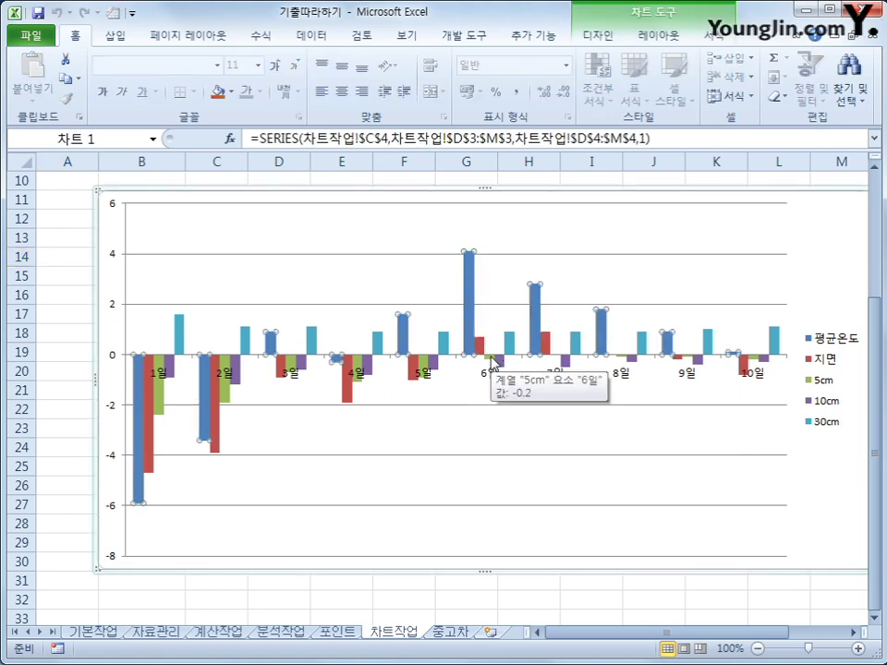
{"action": "right_click", "coordinate": [470, 275]}
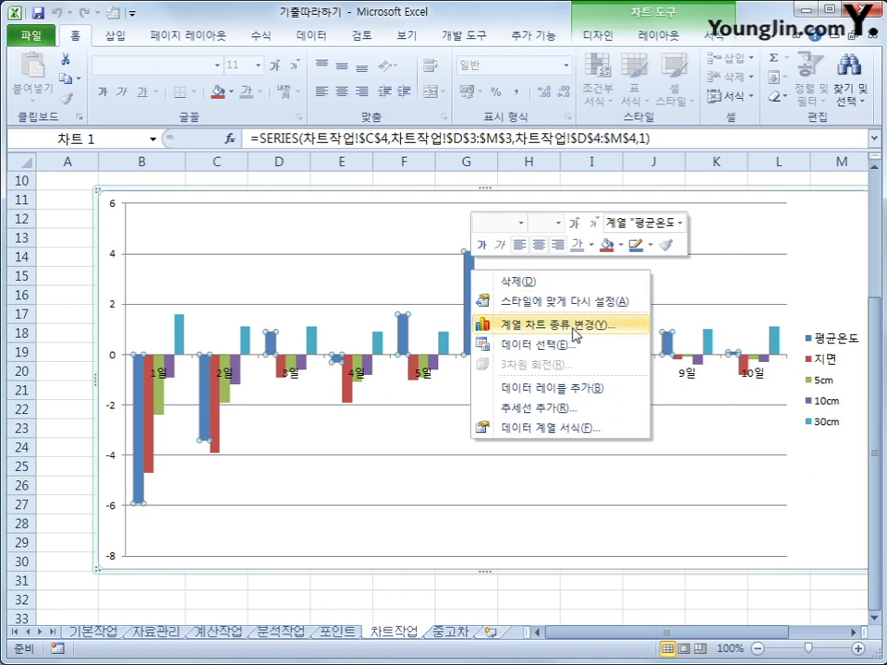
{"action": "left_click", "coordinate": [556, 325]}
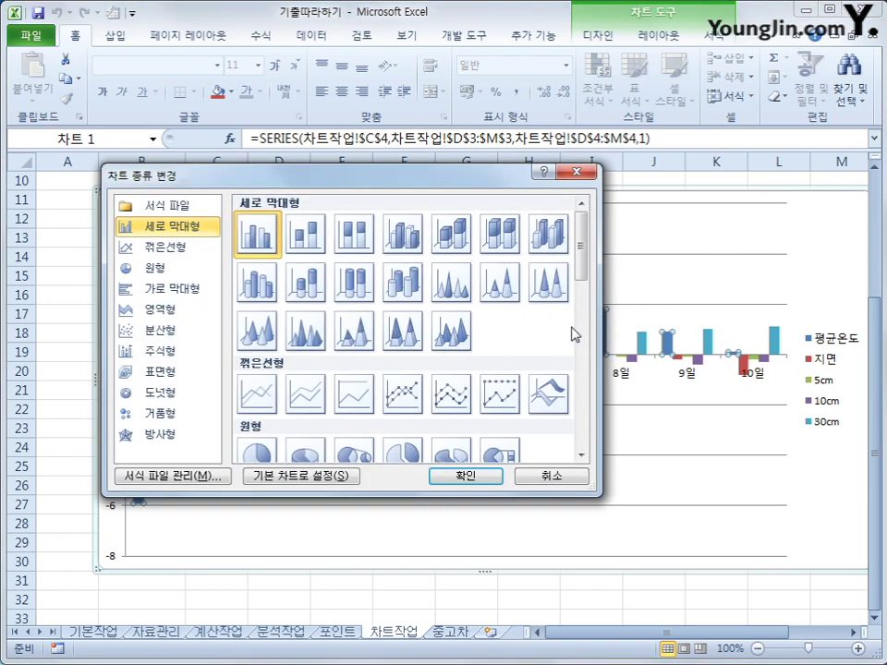
{"action": "left_click", "coordinate": [399, 400]}
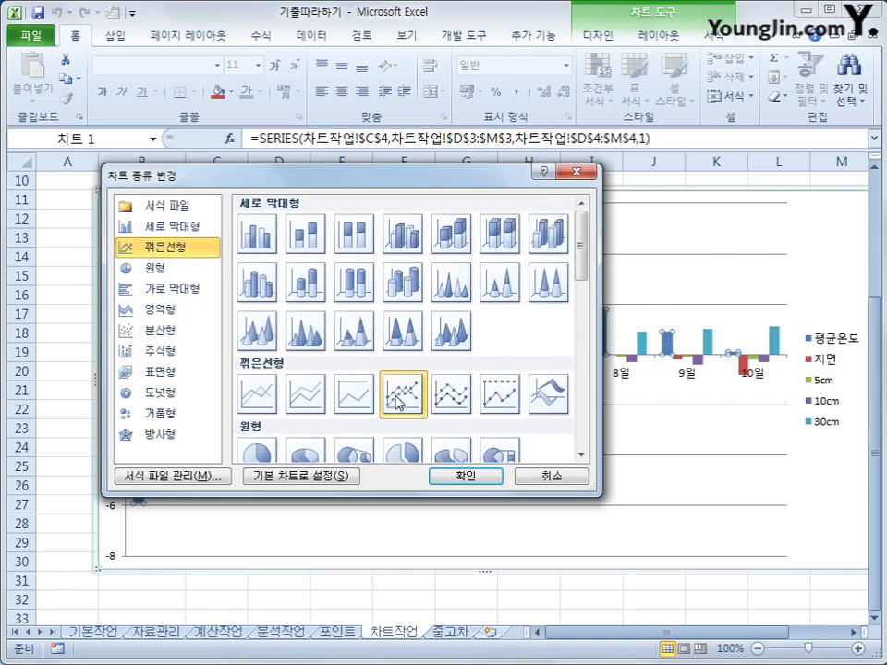
{"action": "left_click", "coordinate": [448, 477]}
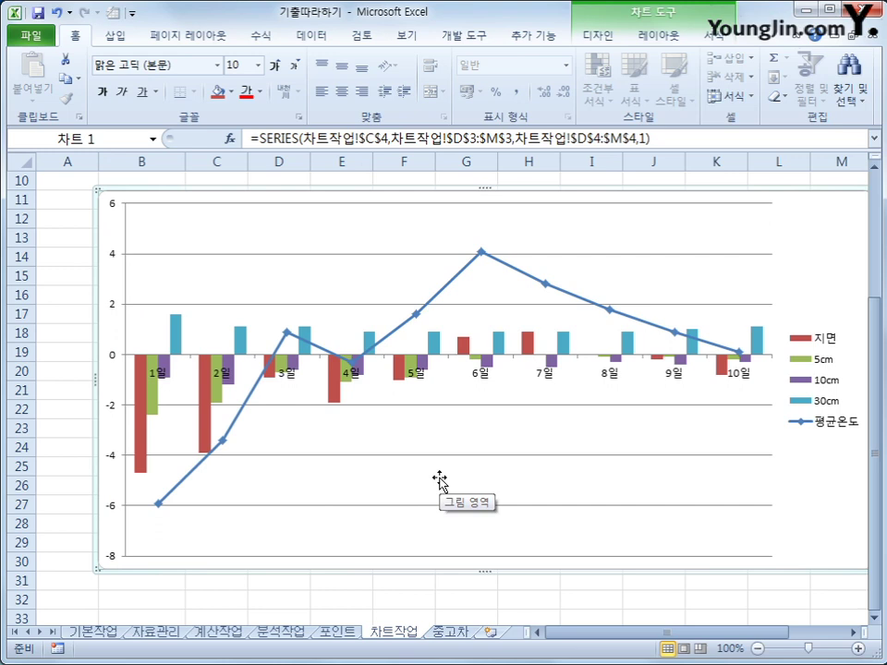
{"action": "left_click", "coordinate": [480, 251]}
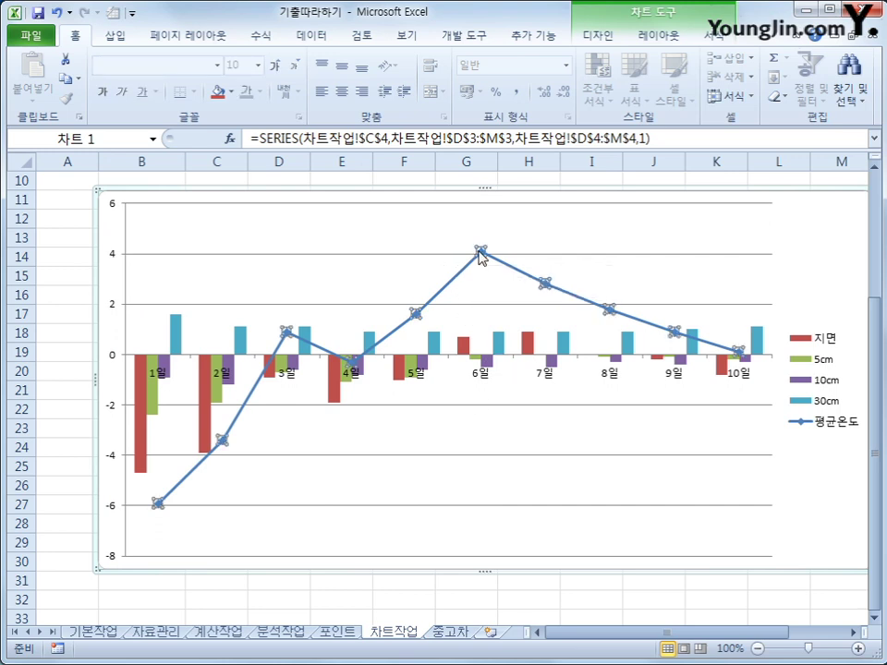
- Add data labels to every point of the 평균온도 line, showing values from -5.9 to 4.1
{"action": "right_click", "coordinate": [480, 255]}
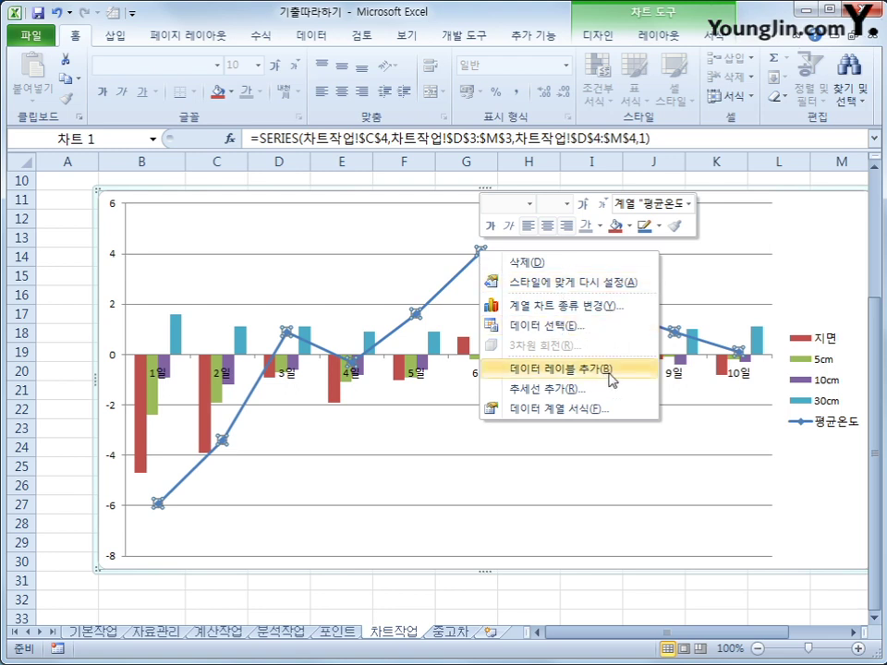
{"action": "left_click", "coordinate": [611, 373]}
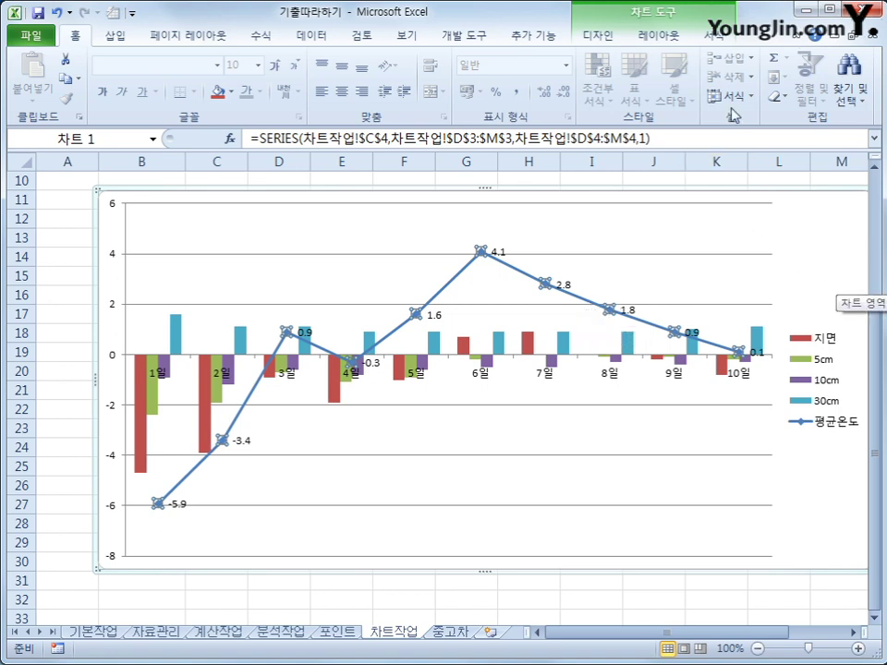
{"action": "left_click", "coordinate": [659, 37]}
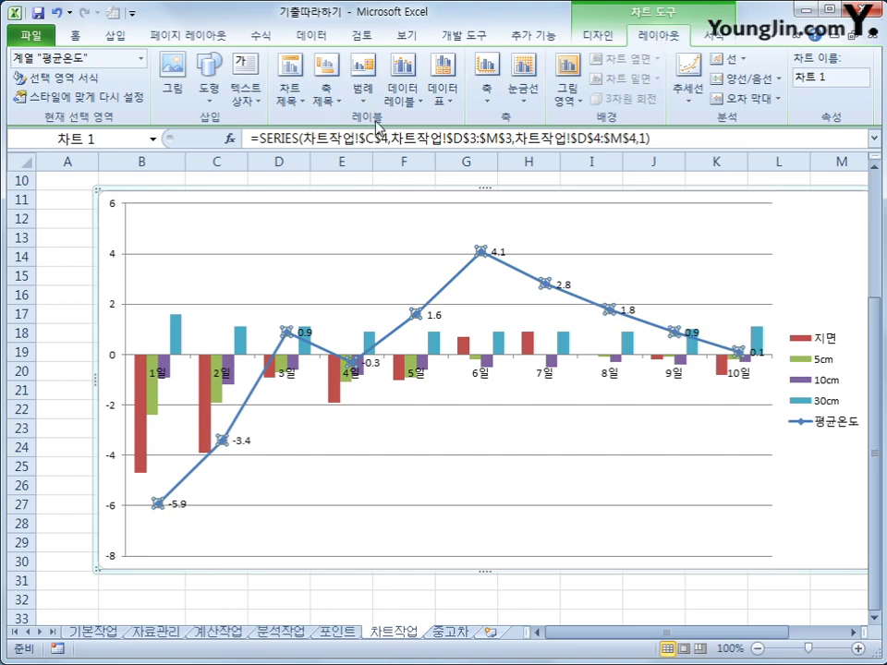
- Add a title above the chart and replace its placeholder with 지중온도와 평균온도의 비교
{"action": "left_click", "coordinate": [290, 81]}
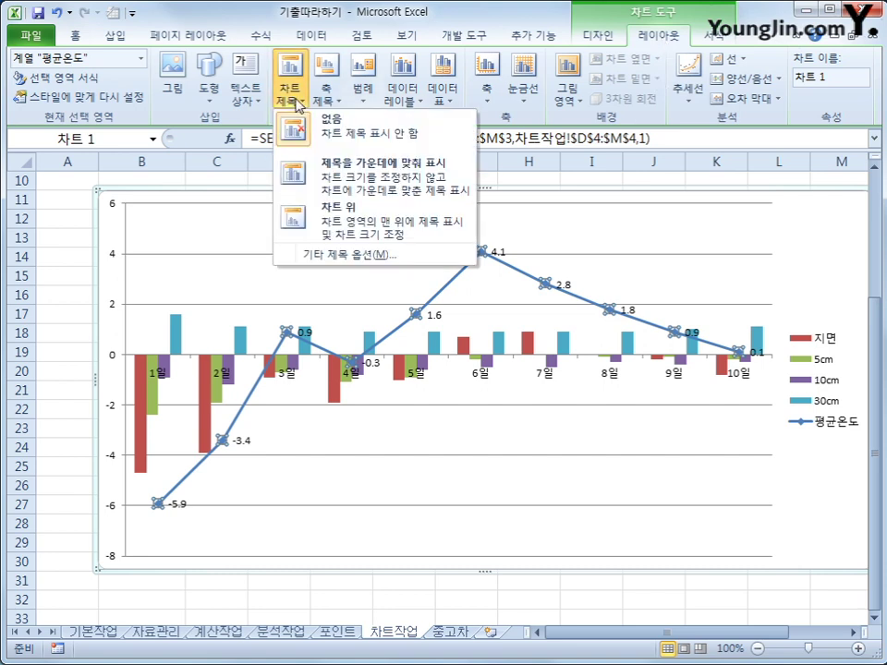
{"action": "left_click", "coordinate": [352, 230]}
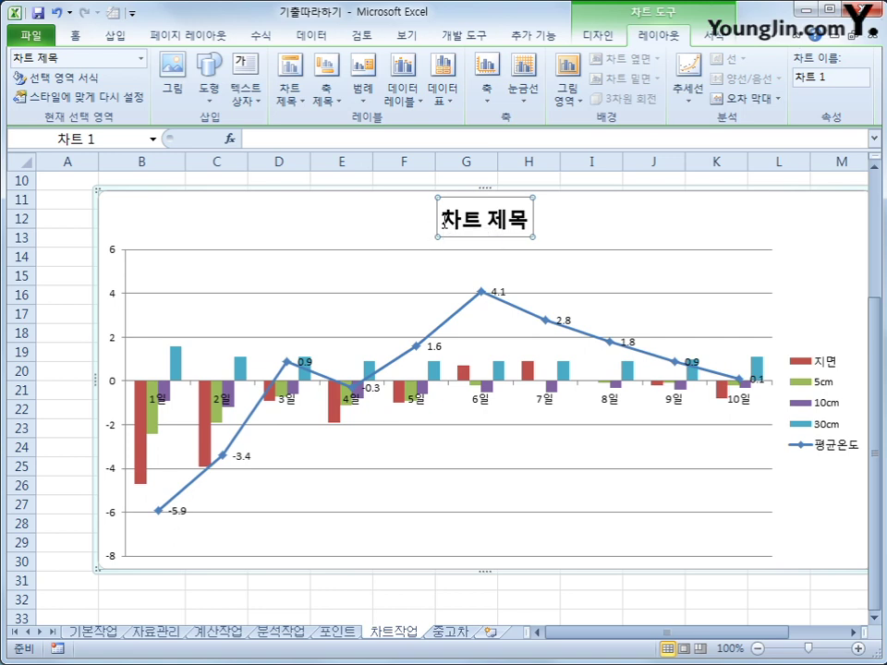
{"action": "left_click_drag", "start_coordinate": [446, 220], "coordinate": [522, 220]}
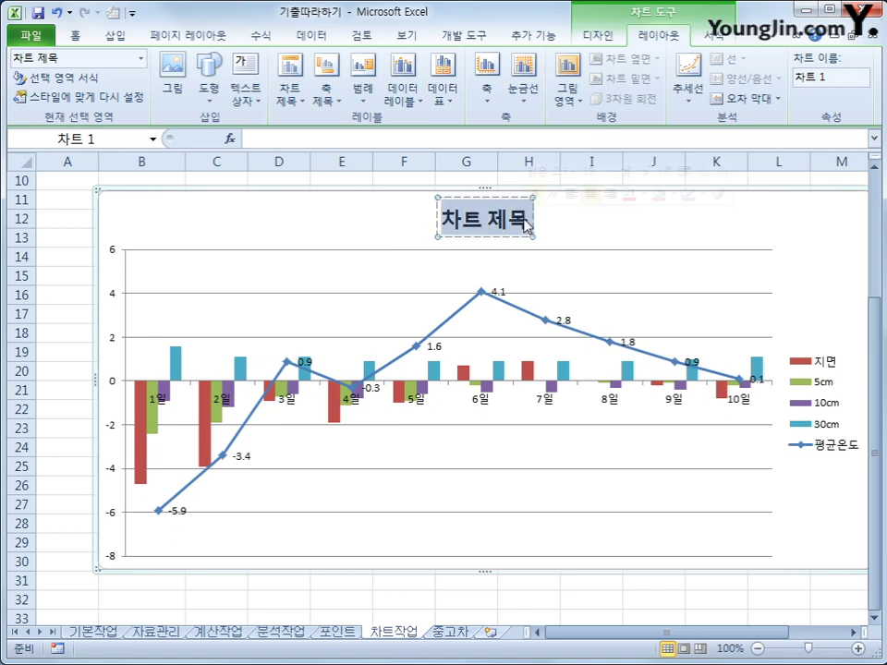
{"action": "type", "text": "지"}
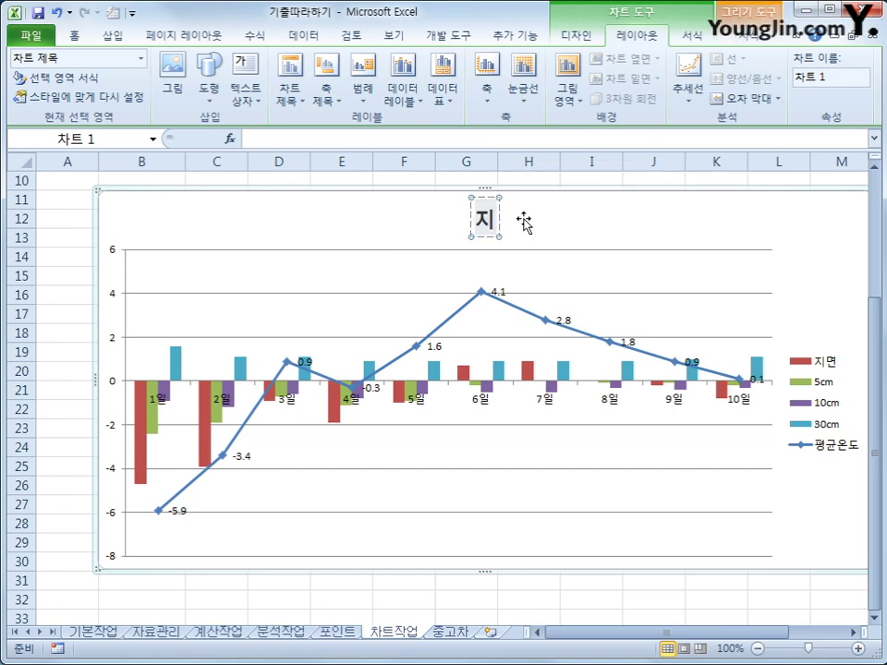
{"action": "type", "text": "중온도와"}
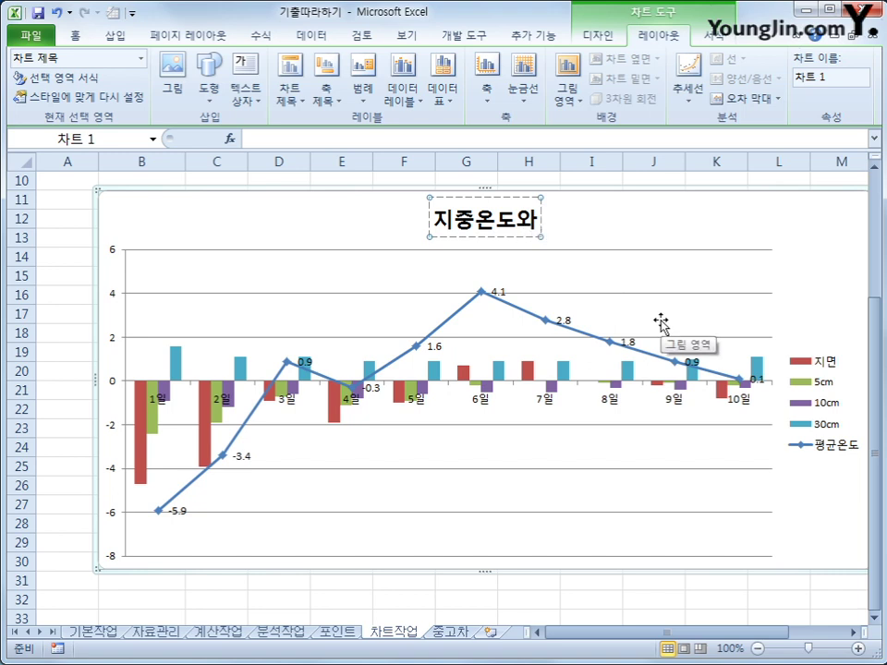
{"action": "type", "text": " 평균"}
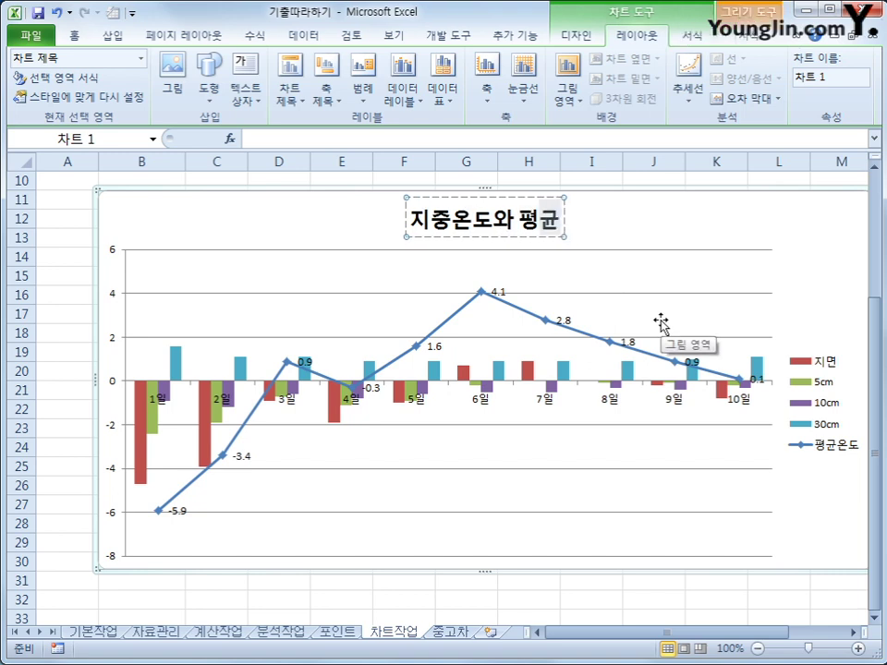
{"action": "type", "text": "온도의 ㅂㅣ교"}
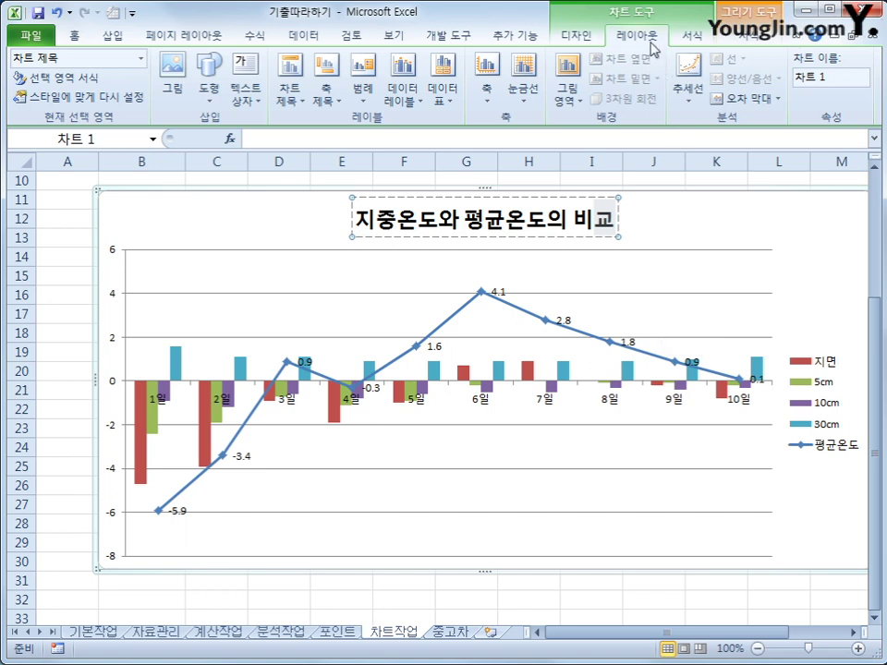
- Place the chart legend at the bottom of the chart
{"action": "left_click", "coordinate": [372, 102]}
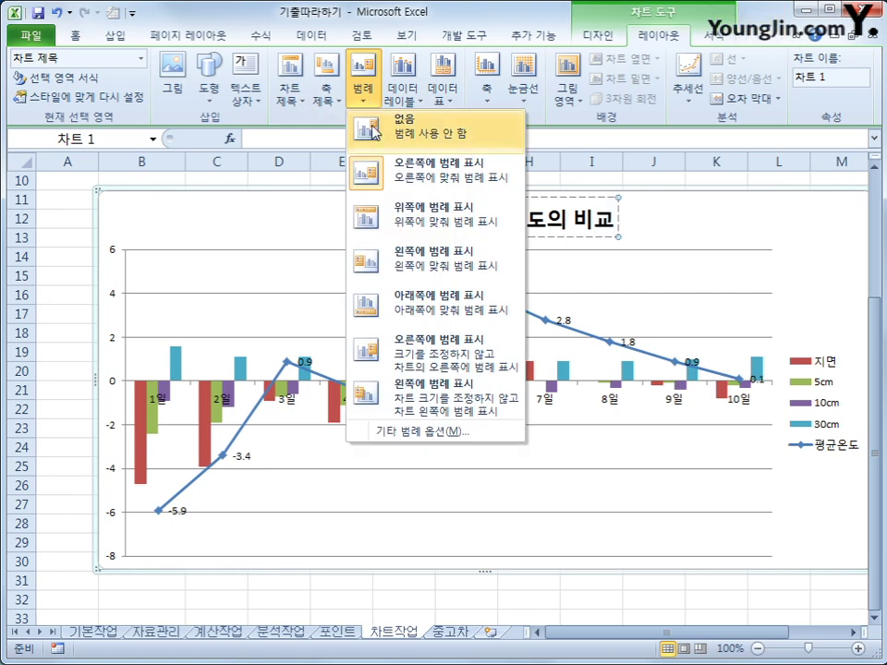
{"action": "left_click", "coordinate": [423, 315]}
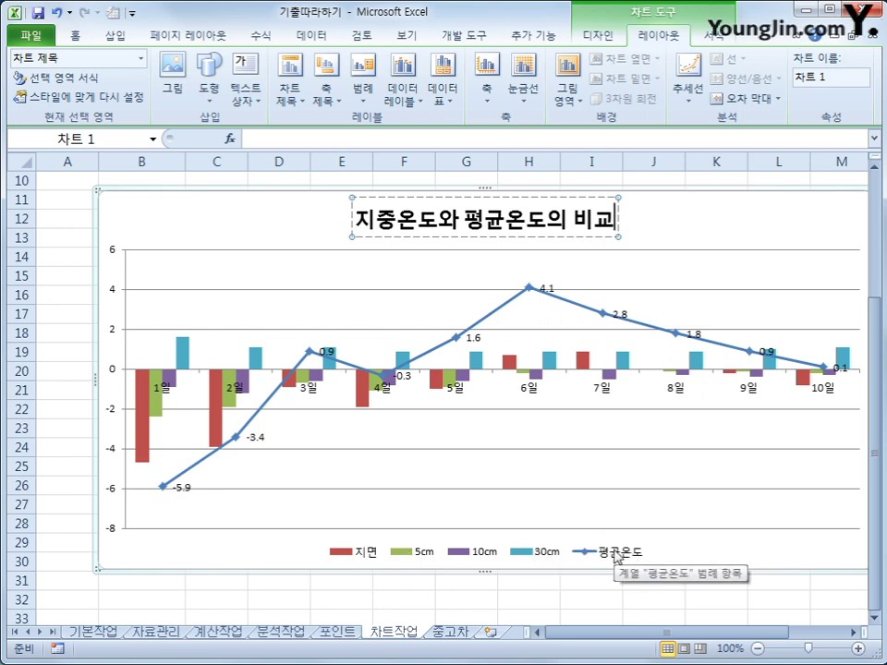
{"action": "left_click", "coordinate": [616, 555]}
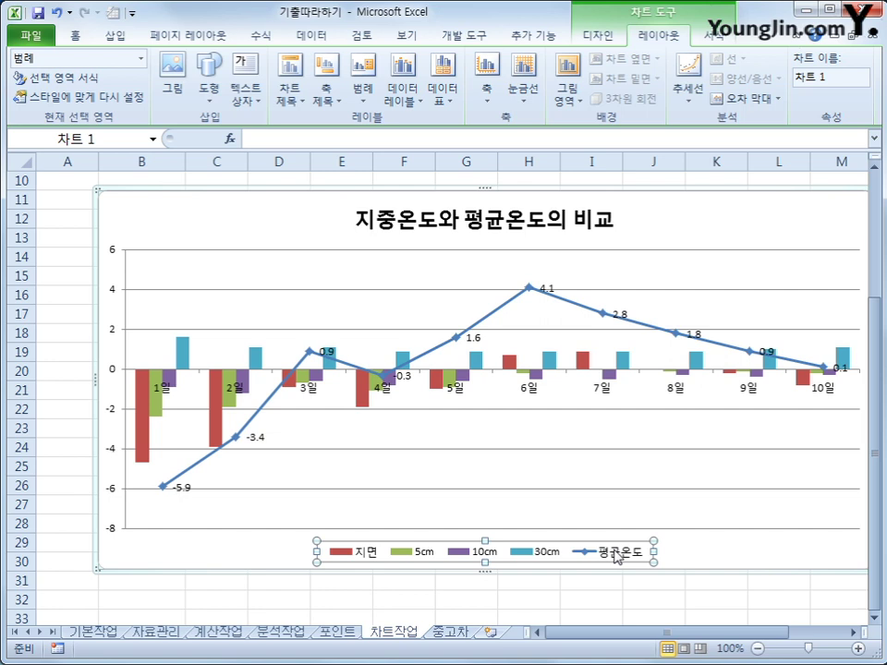
{"action": "left_click", "coordinate": [146, 424]}
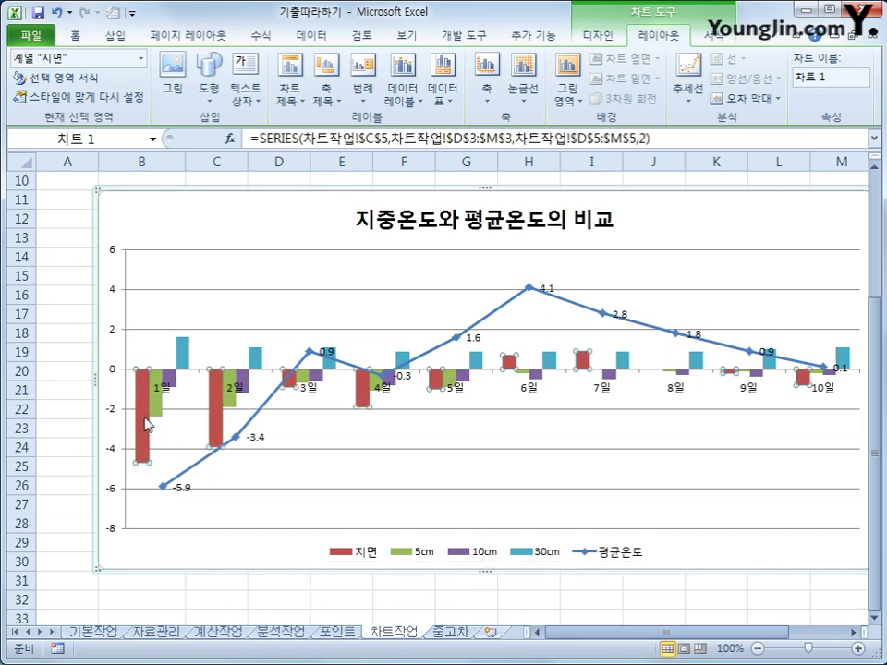
- Set the series overlap of the 지면 column series to 90% in Format Data Series
{"action": "right_click", "coordinate": [146, 424]}
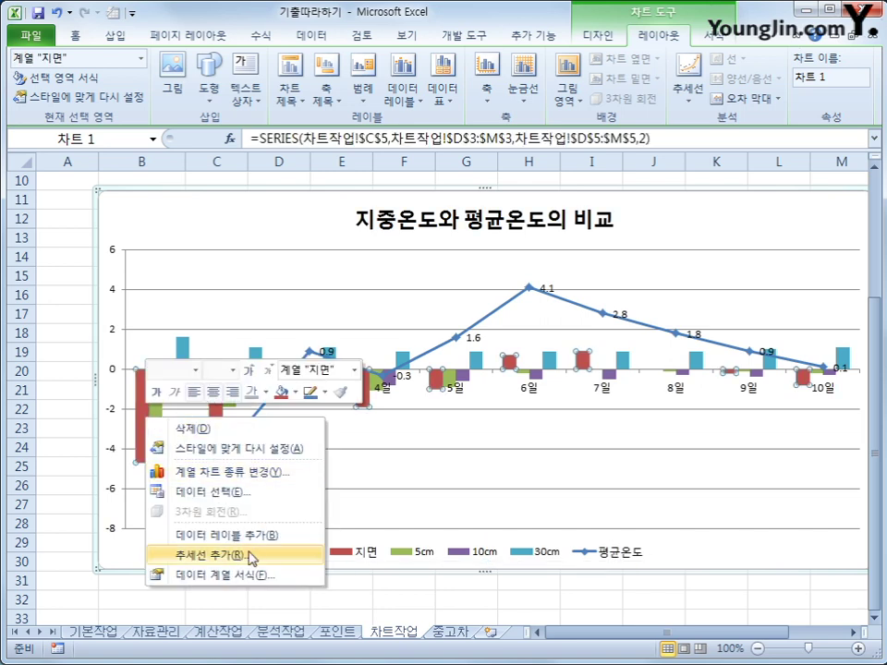
{"action": "left_click", "coordinate": [260, 577]}
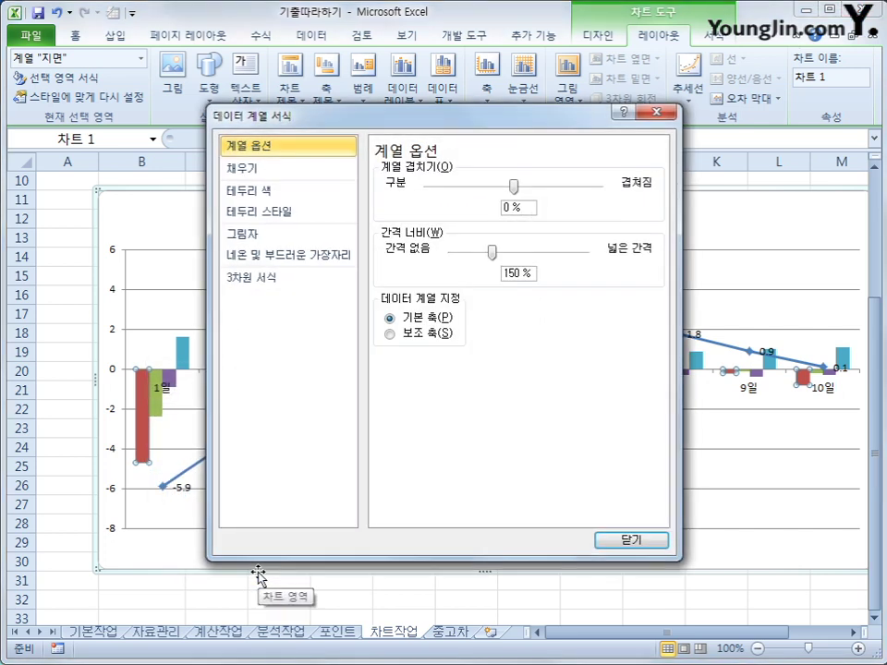
{"action": "left_click", "coordinate": [392, 157]}
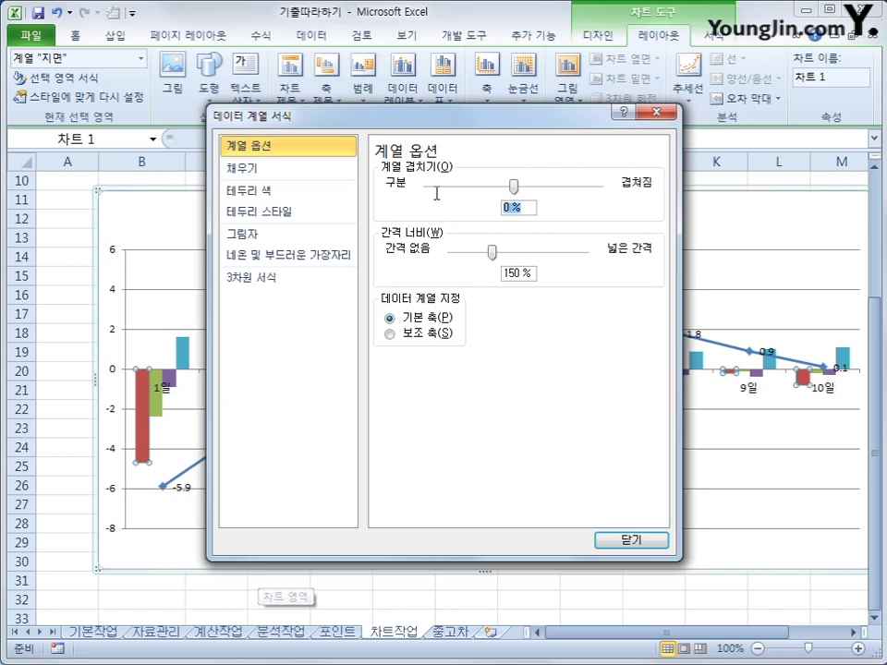
{"action": "type", "text": "90"}
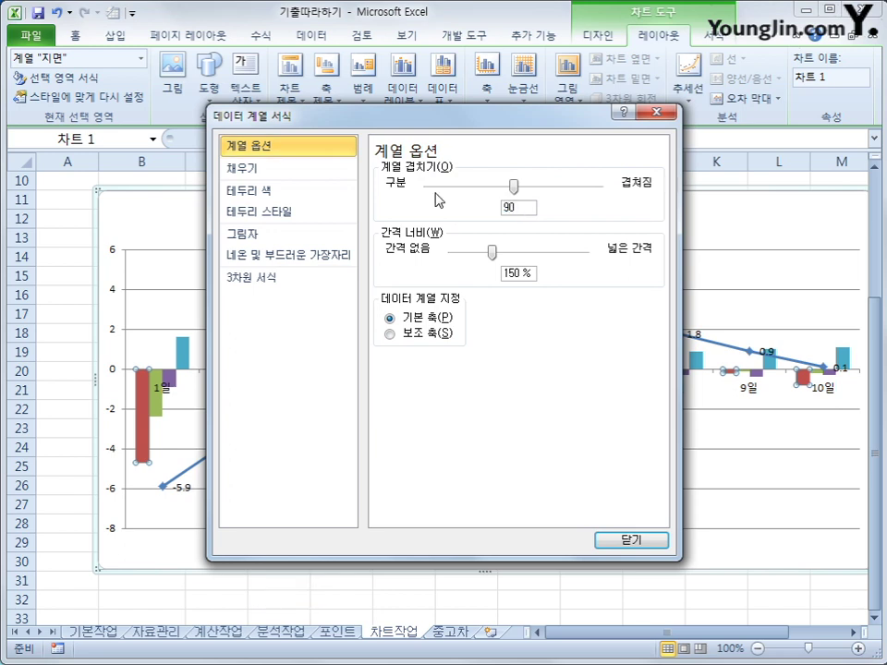
{"action": "key", "text": "Return"}
{"action": "left_click", "coordinate": [605, 544]}
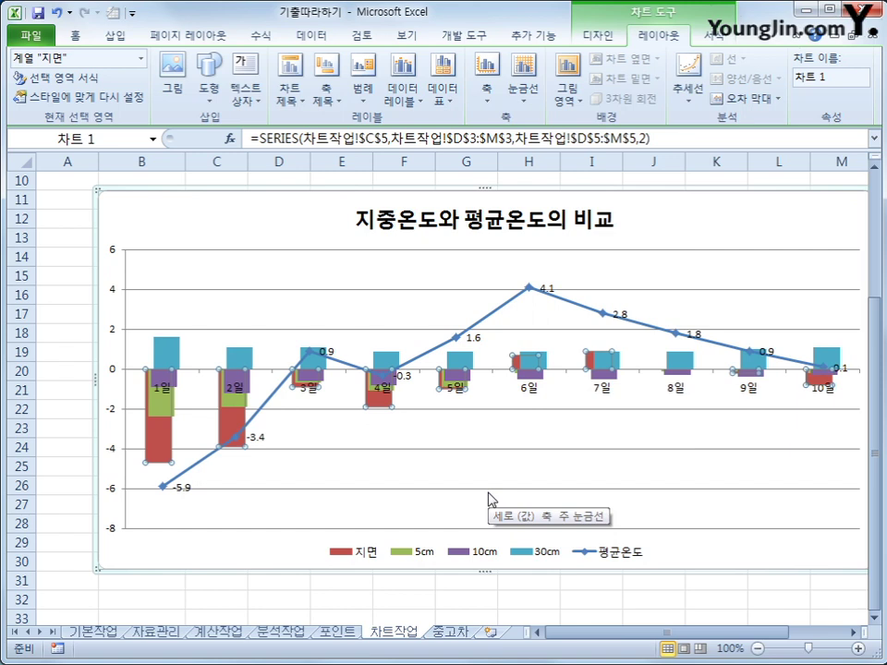
{"action": "left_click", "coordinate": [113, 372]}
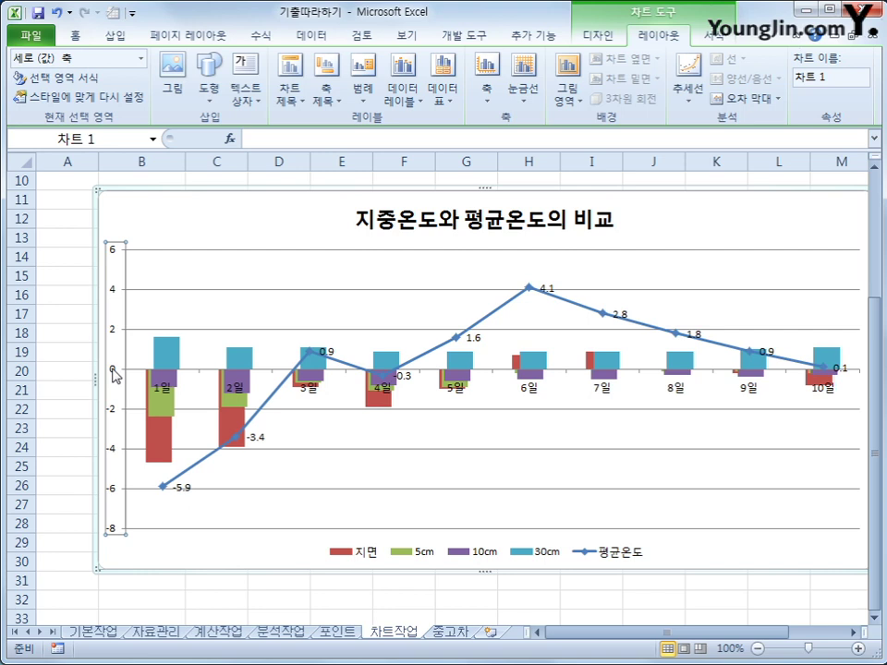
{"action": "left_click_drag", "start_coordinate": [106, 382], "coordinate": [109, 368]}
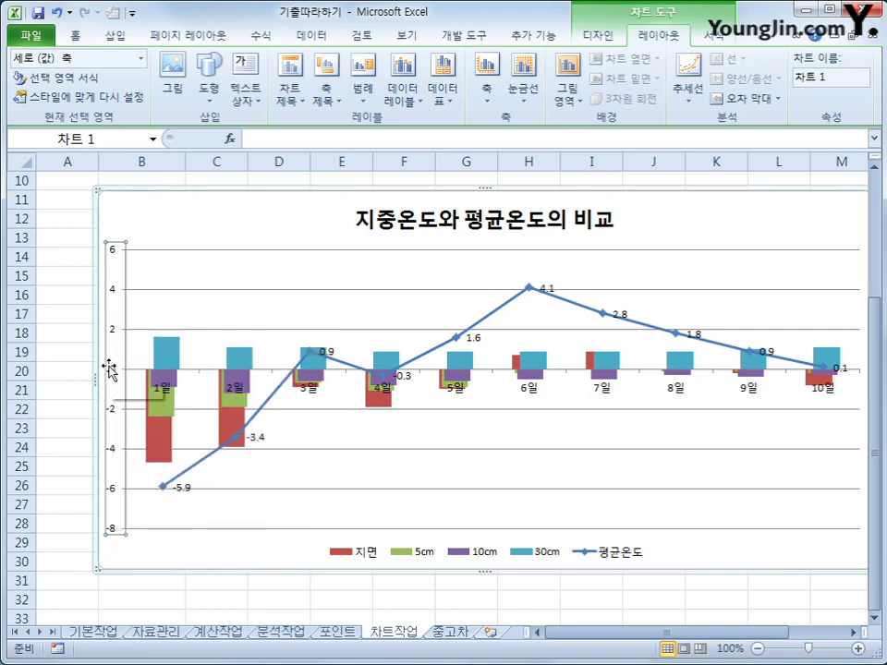
- Fix the value axis at minimum -6, maximum 5 and major unit 1
{"action": "right_click", "coordinate": [109, 367]}
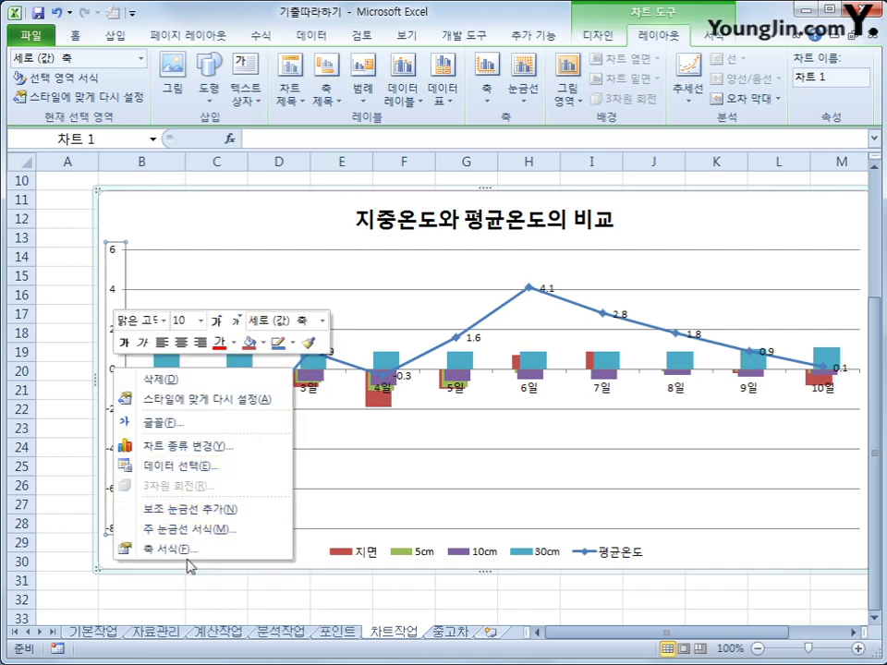
{"action": "left_click", "coordinate": [189, 551]}
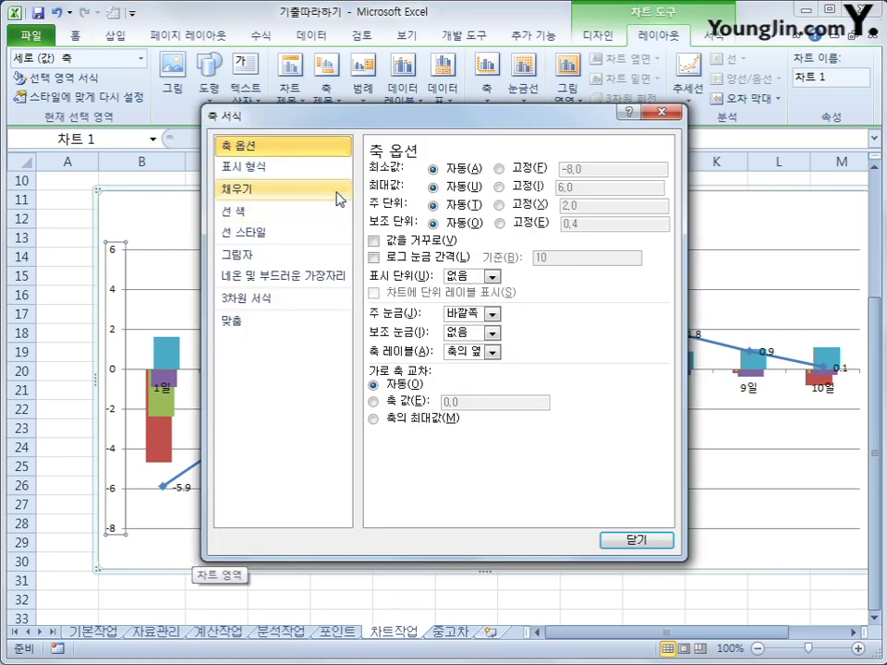
{"action": "left_click", "coordinate": [499, 186]}
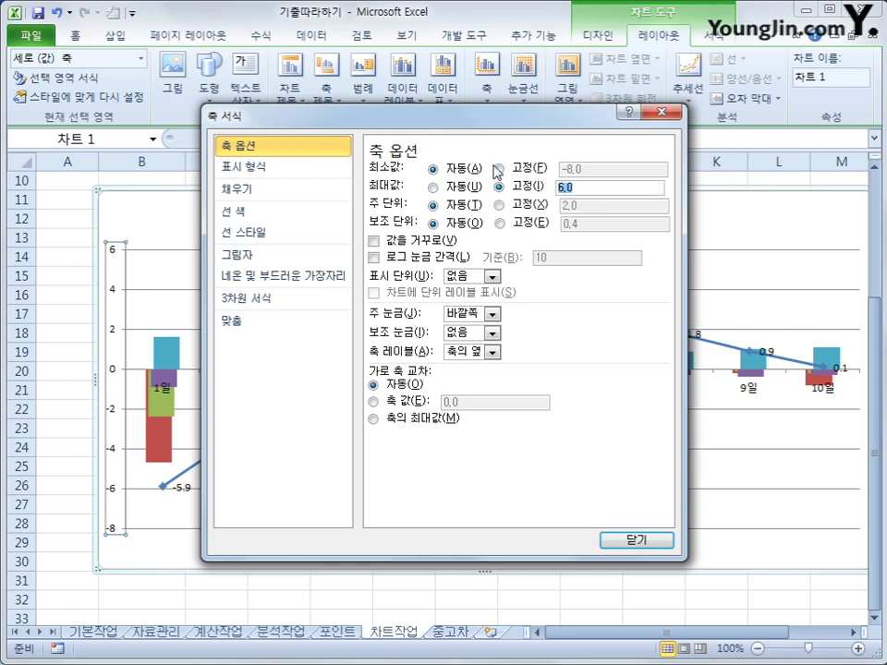
{"action": "type", "text": "5"}
{"action": "left_click", "coordinate": [499, 170]}
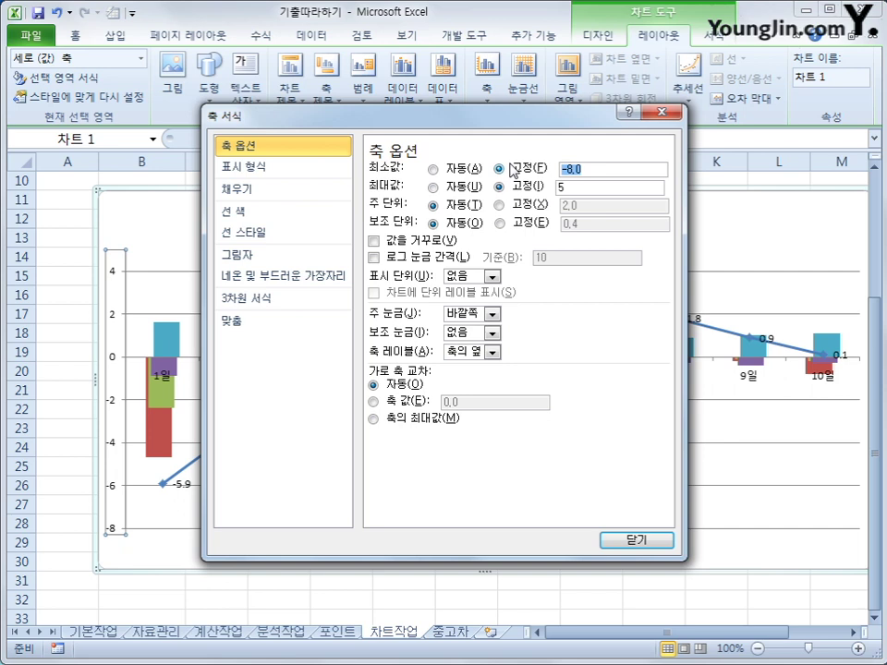
{"action": "type", "text": "-6"}
{"action": "left_click", "coordinate": [596, 206]}
{"action": "double_click", "coordinate": [596, 206]}
{"action": "type", "text": "1"}
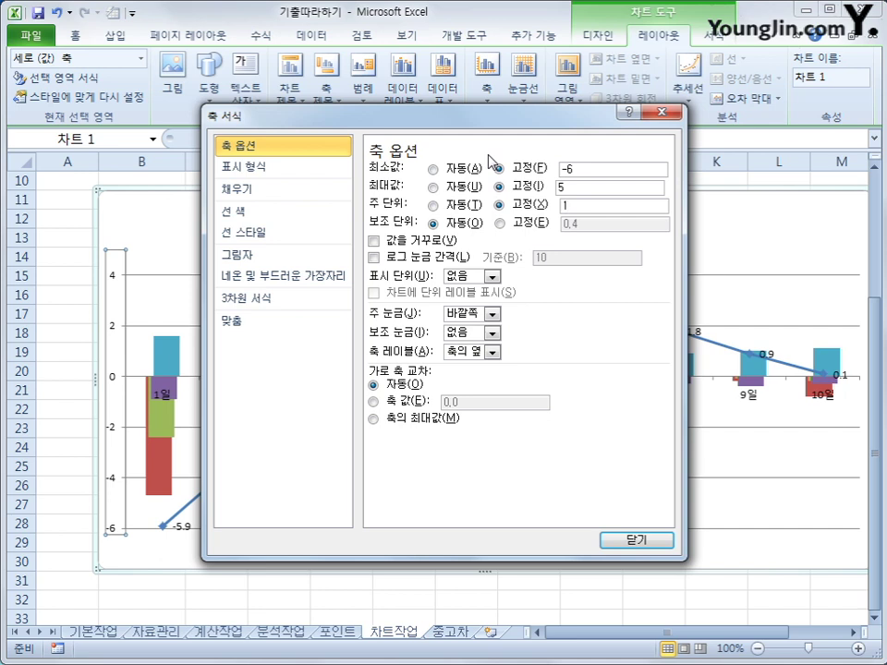
{"action": "left_click", "coordinate": [650, 541]}
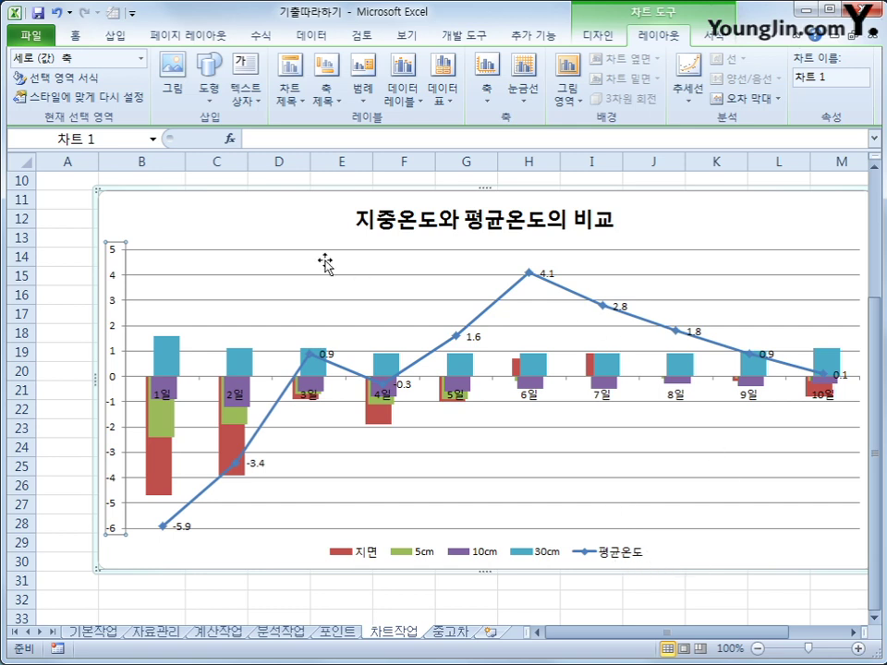
- Turn on rounded corners for the chart area border, then go to the 중고차 sheet
{"action": "right_click", "coordinate": [265, 218]}
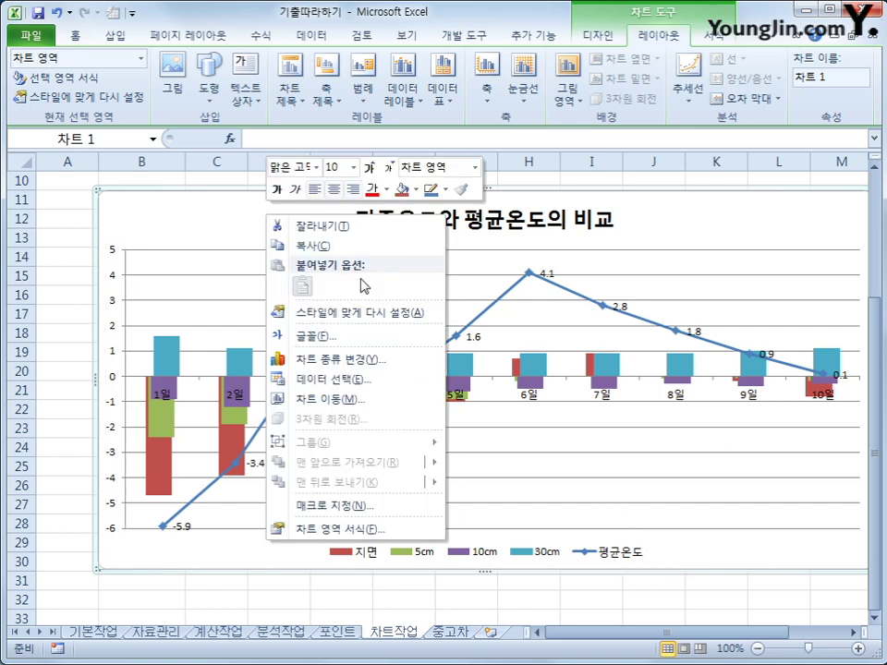
{"action": "left_click", "coordinate": [403, 532]}
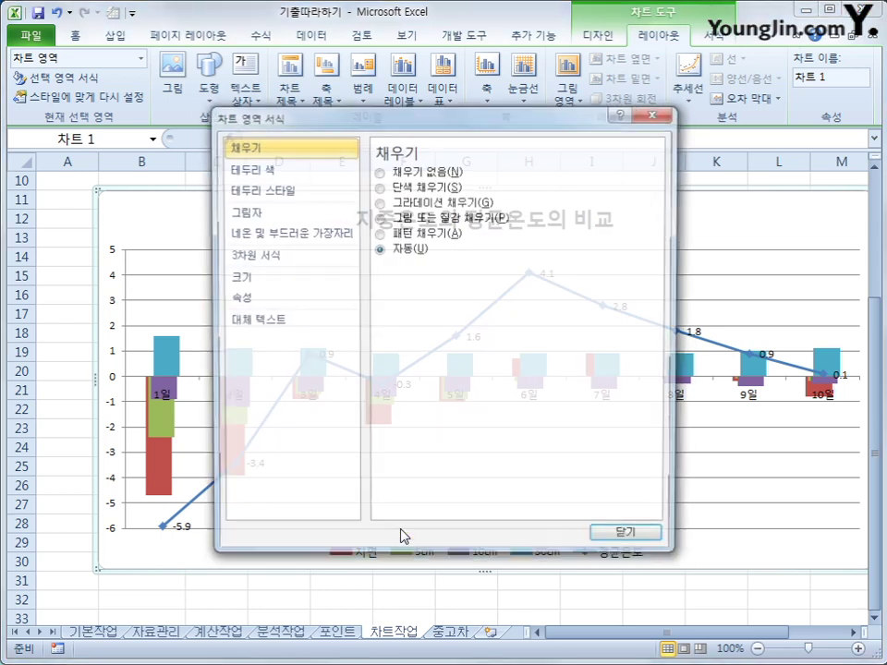
{"action": "left_click", "coordinate": [298, 192]}
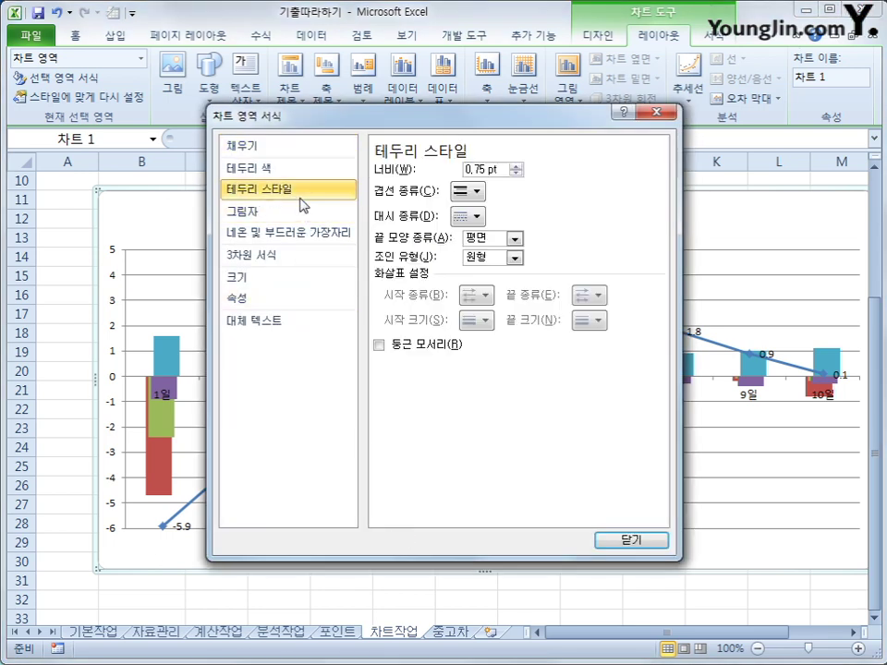
{"action": "left_click", "coordinate": [388, 349]}
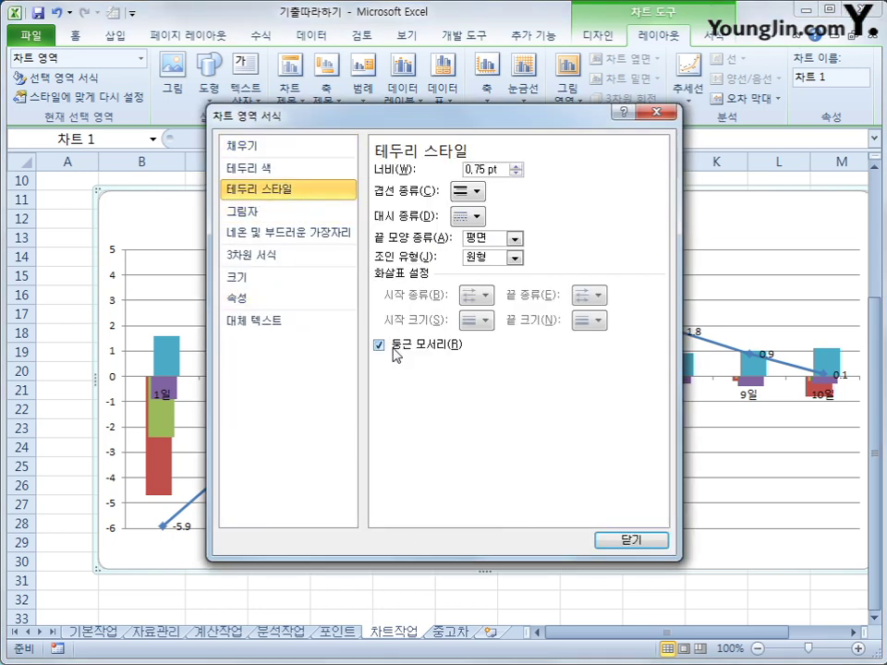
{"action": "left_click", "coordinate": [632, 544]}
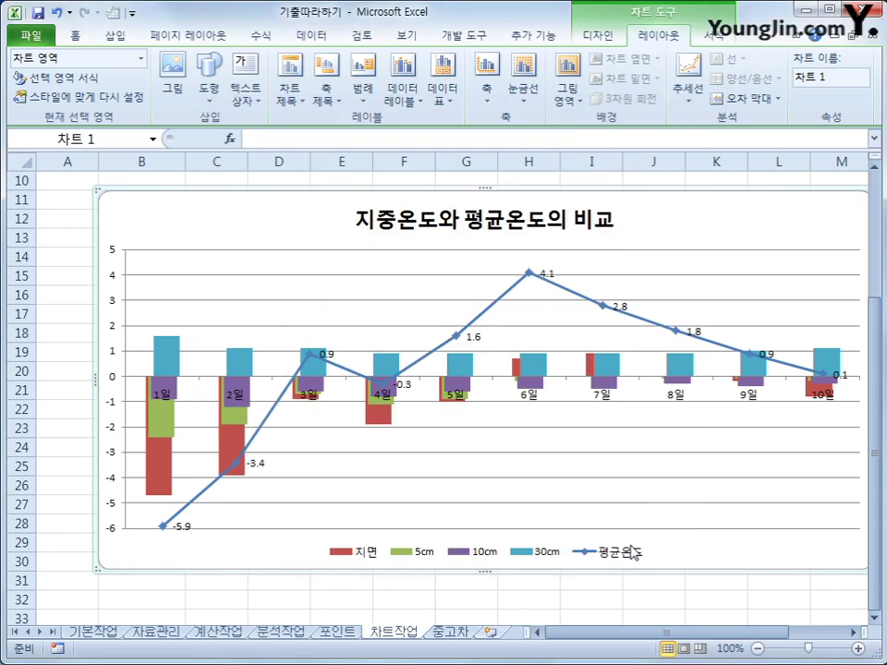
{"action": "left_click", "coordinate": [499, 592]}
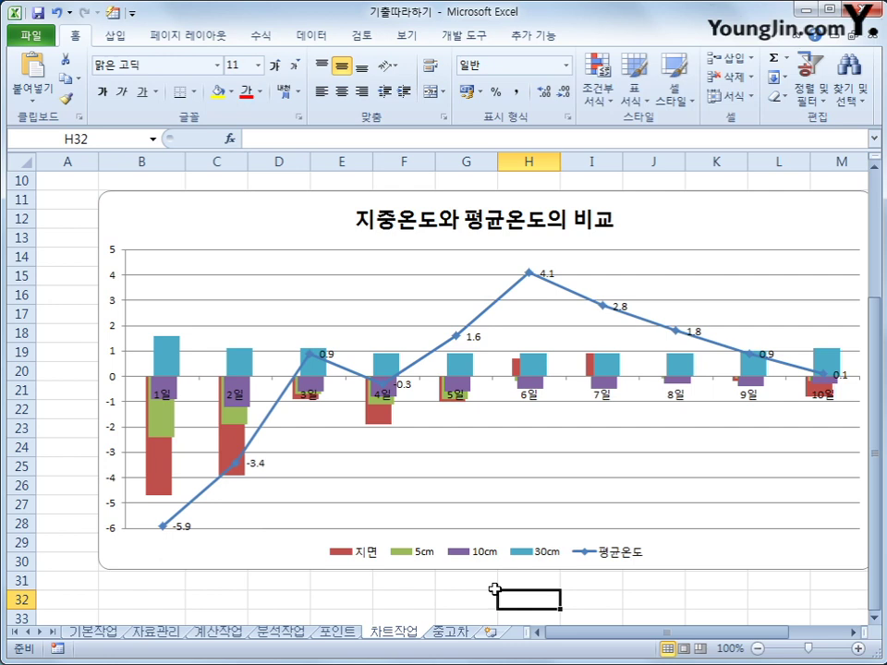
{"action": "left_click", "coordinate": [451, 631]}
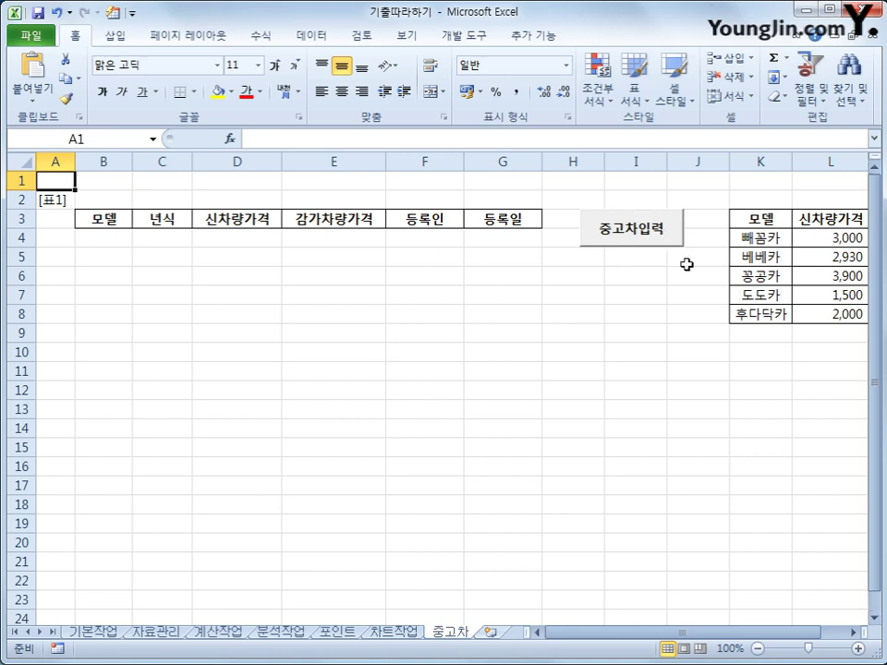
- Turn on Design Mode from the 개발 도구 tab and select the 중고차입력 command button
{"action": "left_click", "coordinate": [464, 35]}
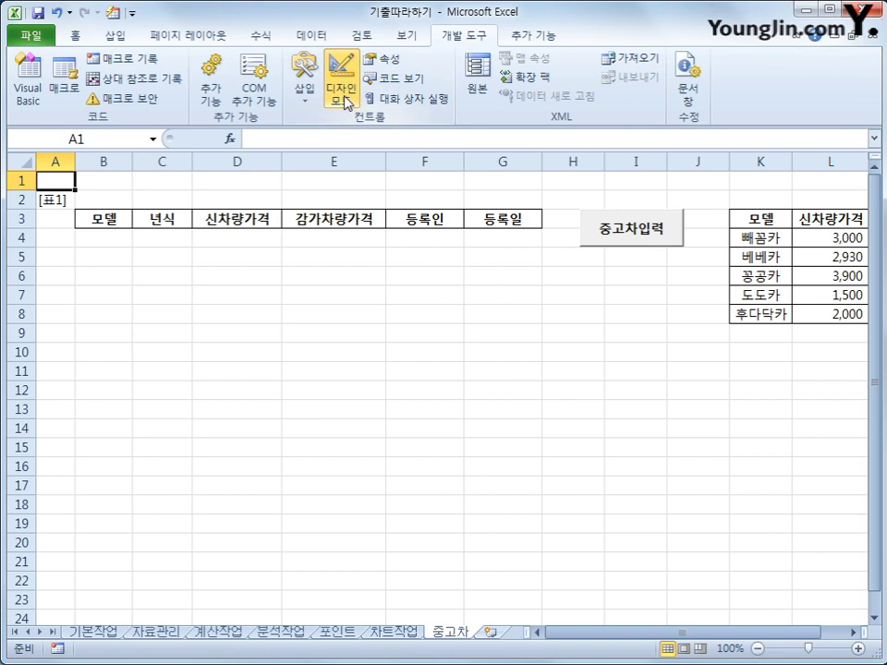
{"action": "left_click", "coordinate": [344, 97]}
{"action": "left_click", "coordinate": [630, 232]}
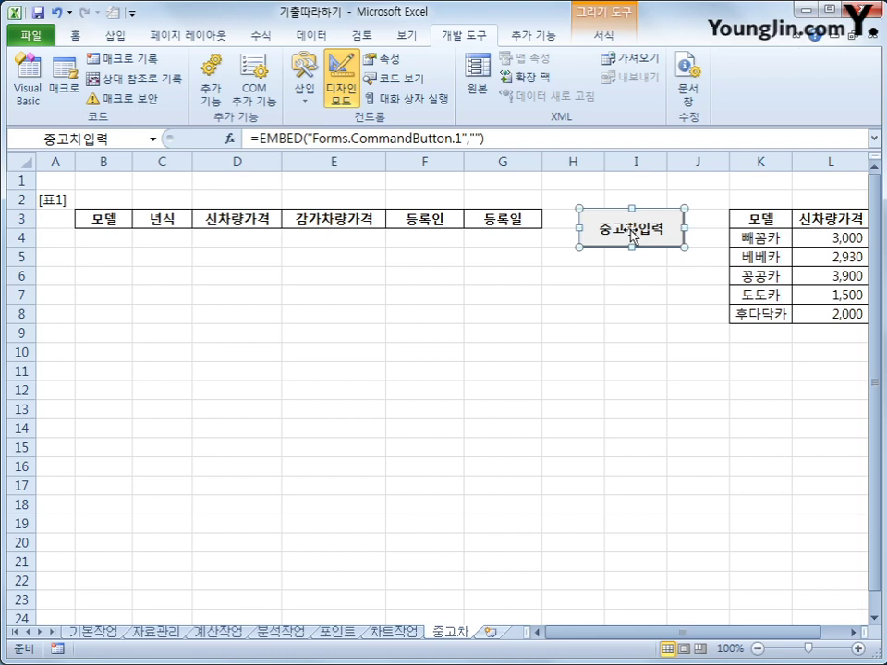
- Add 중고차입력화면.Show to the button's Click sub and select the 중고차입력화면 form in the project
{"action": "double_click", "coordinate": [630, 232]}
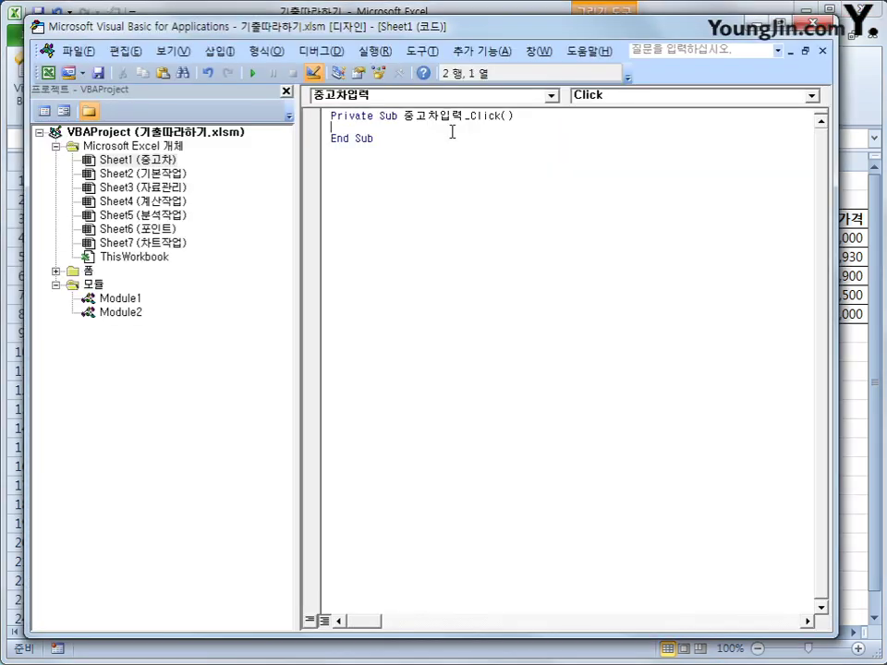
{"action": "key", "text": "Tab"}
{"action": "type", "text": "중고차입력화면"}
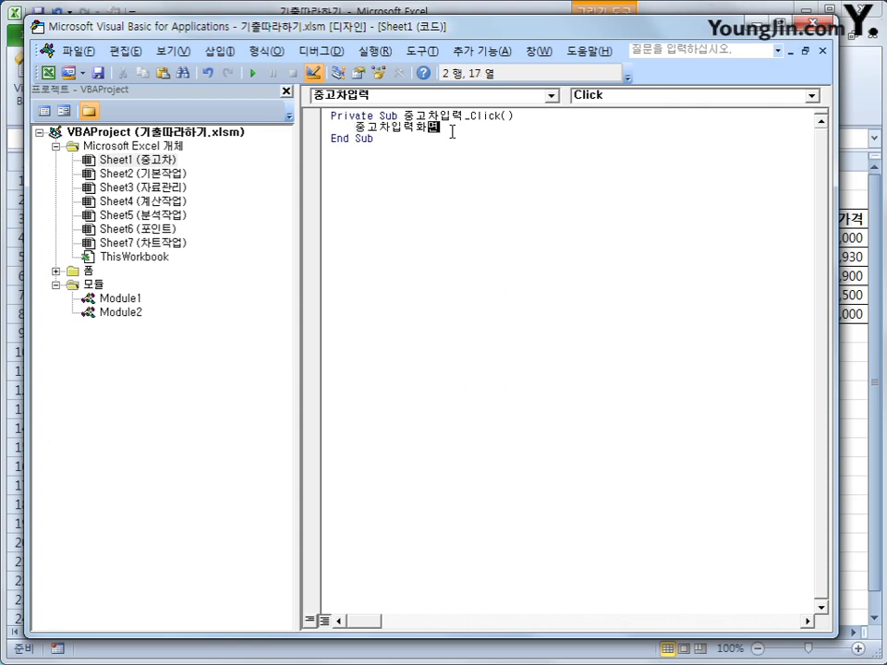
{"action": "type", "text": ".sh"}
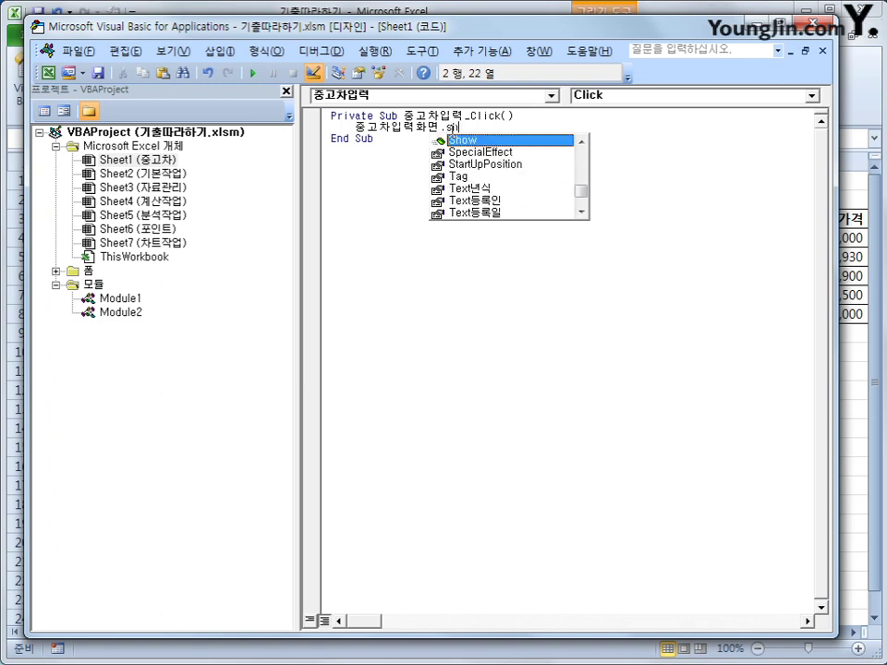
{"action": "key", "text": "Tab"}
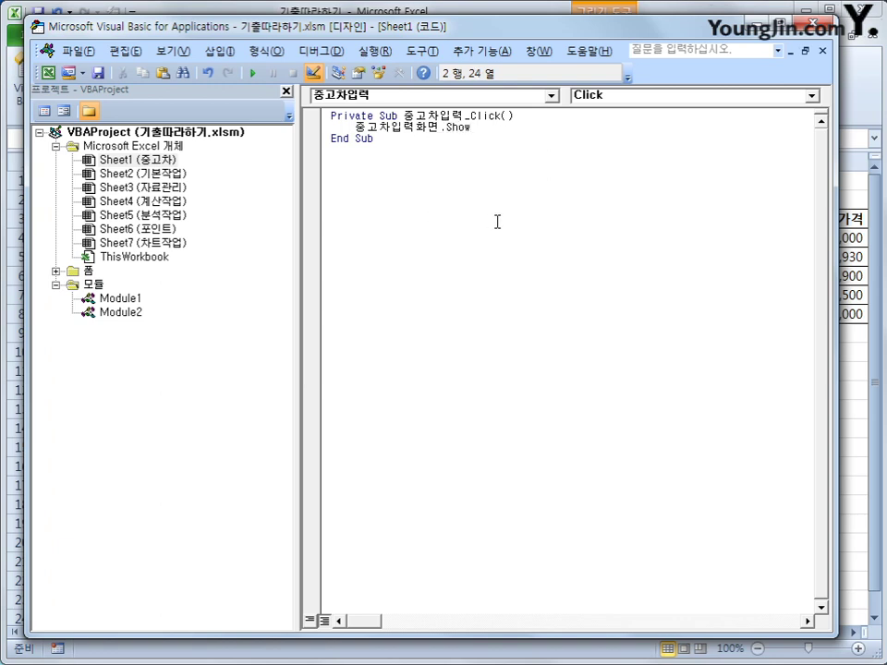
{"action": "left_click", "coordinate": [497, 222]}
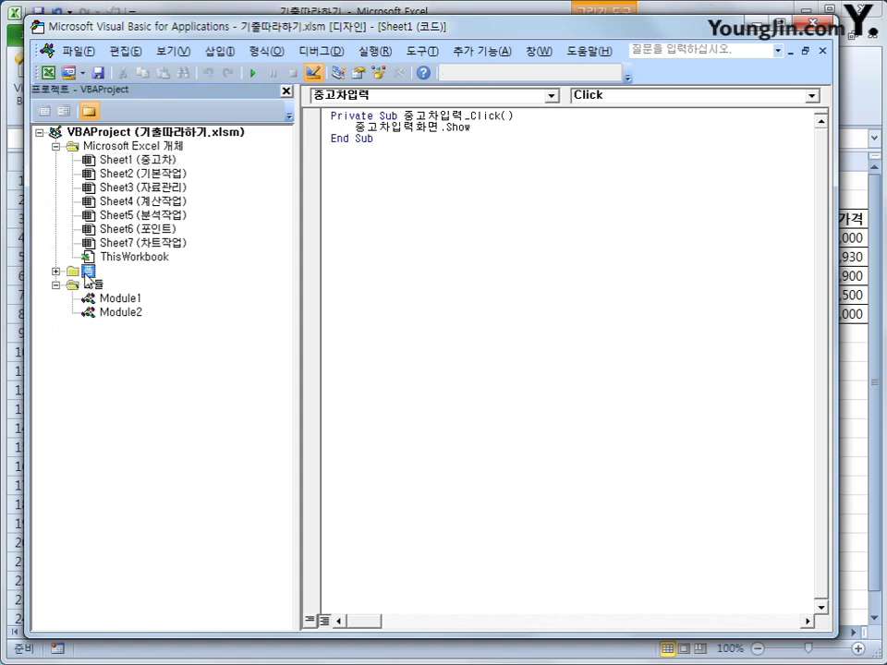
{"action": "double_click", "coordinate": [87, 272]}
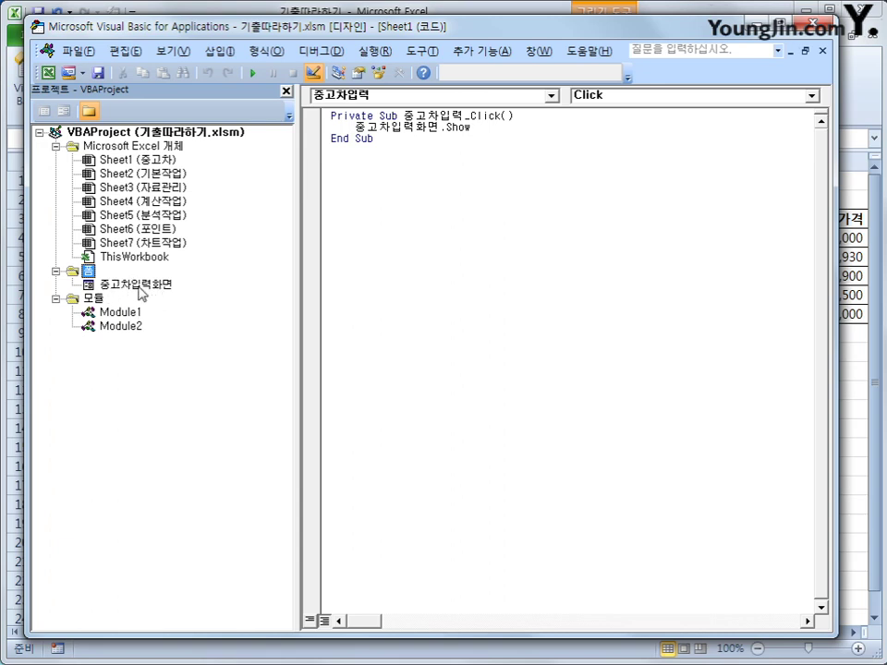
{"action": "left_click", "coordinate": [137, 285]}
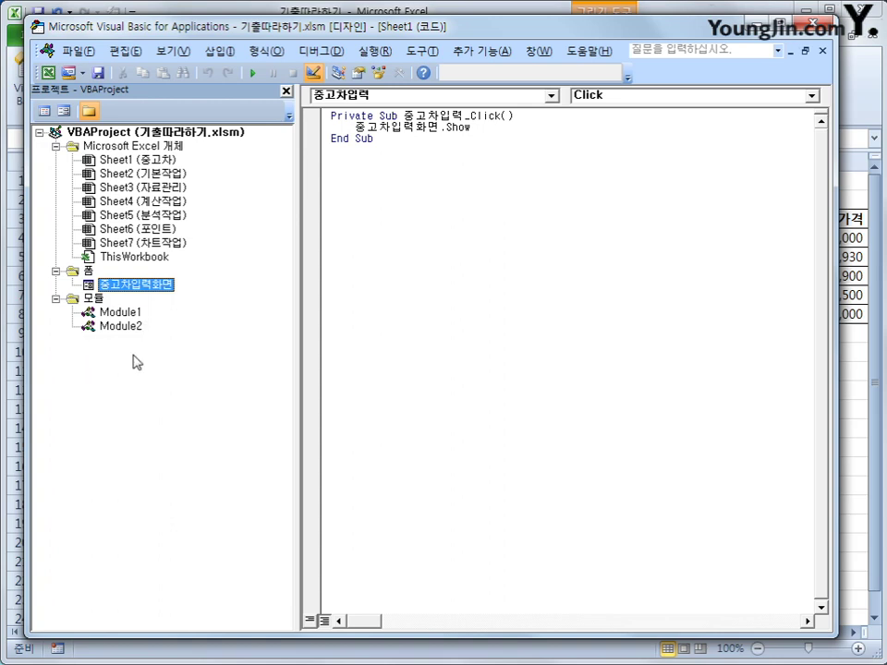
- Create the UserForm_Initialize procedure in the 중고차입력화면 form's code
{"action": "left_click", "coordinate": [43, 112]}
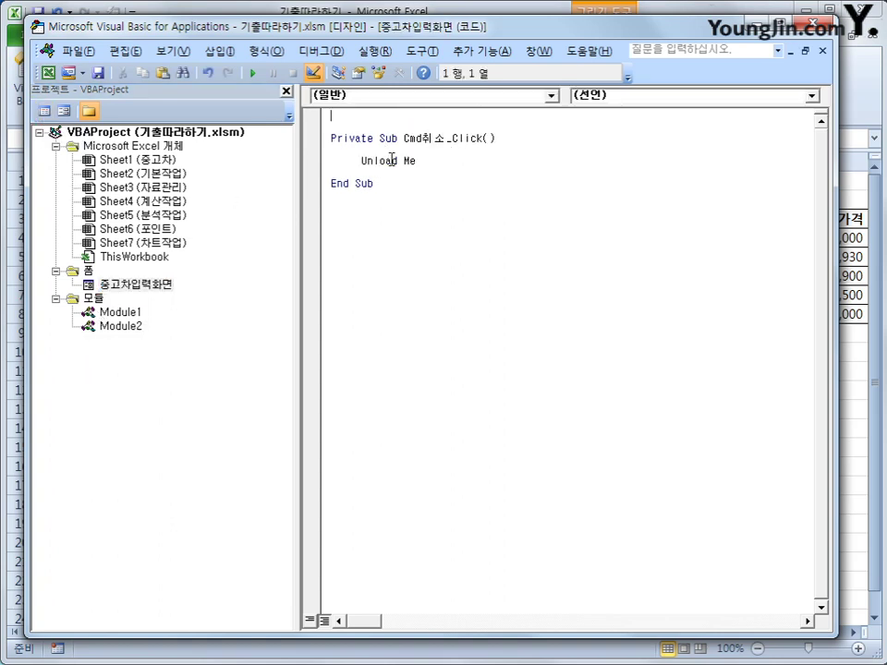
{"action": "left_click", "coordinate": [471, 95]}
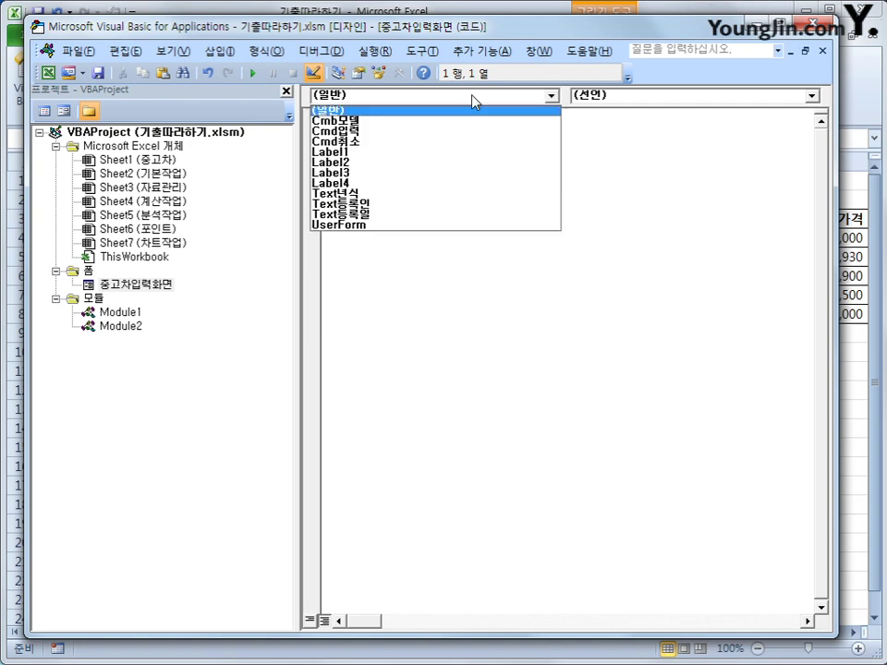
{"action": "left_click", "coordinate": [478, 225]}
{"action": "left_click", "coordinate": [650, 97]}
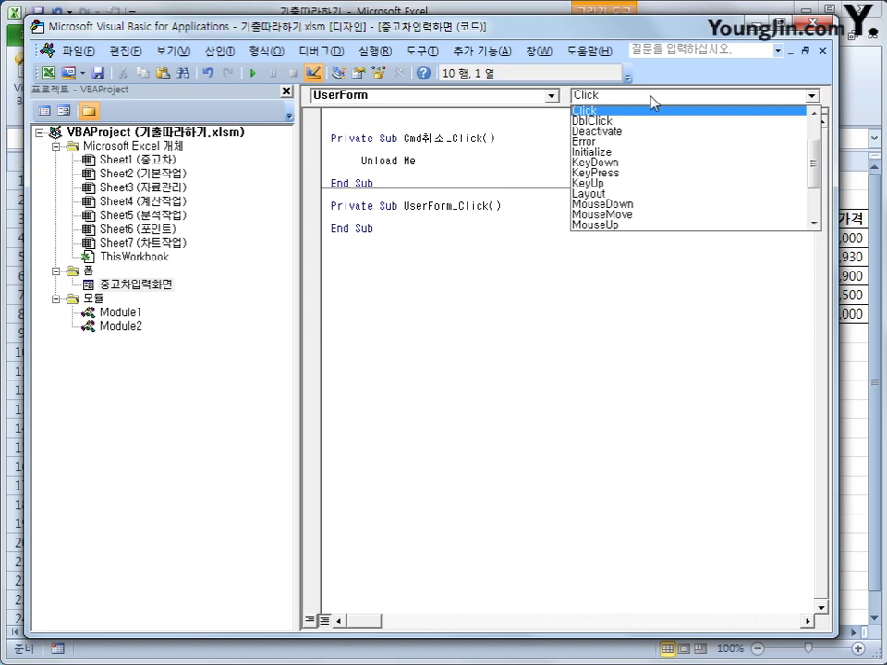
{"action": "left_click", "coordinate": [650, 151]}
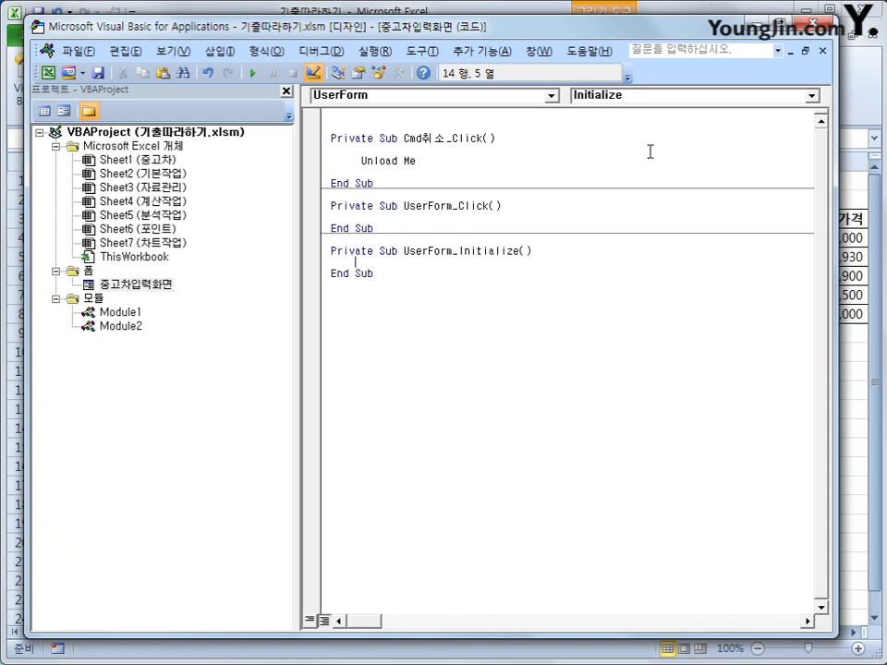
- Set Cmb모델.RowSource = "K4:K8" and Text등록일 = Year(Date) inside it
{"action": "type", "text": "cmd"}
{"action": "type", "text": "ah"}
{"action": "key", "text": "BackSpace"}
{"action": "key", "text": "BackSpace"}
{"action": "type", "text": "모데"}
{"action": "type", "text": ".개"}
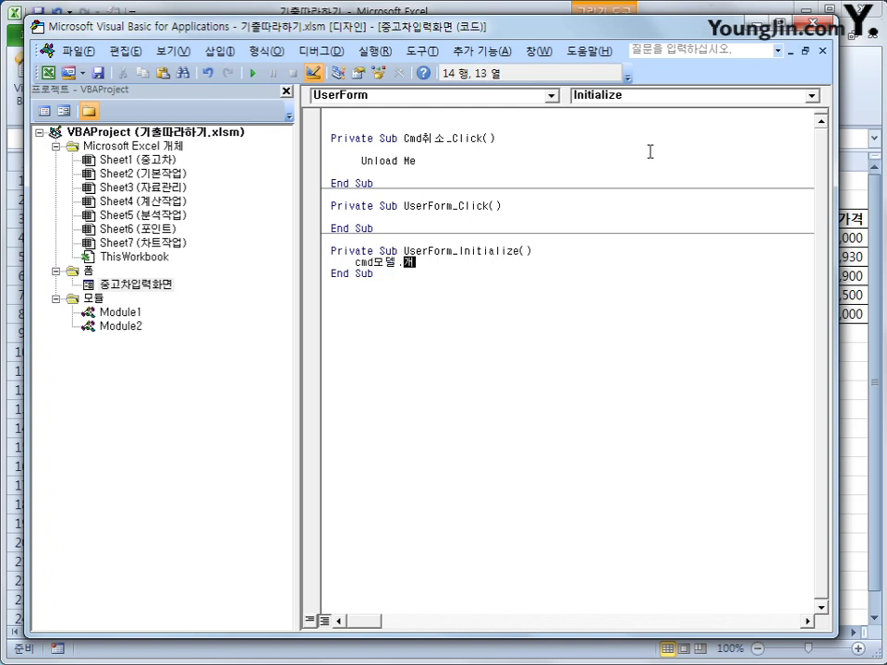
{"action": "key", "text": "BackSpace"}
{"action": "key", "text": "BackSpace"}
{"action": "key", "text": "BackSpace"}
{"action": "key", "text": "BackSpace"}
{"action": "key", "text": "BackSpace"}
{"action": "key", "text": "BackSpace"}
{"action": "key", "text": "BackSpace"}
{"action": "key", "text": "BackSpace"}
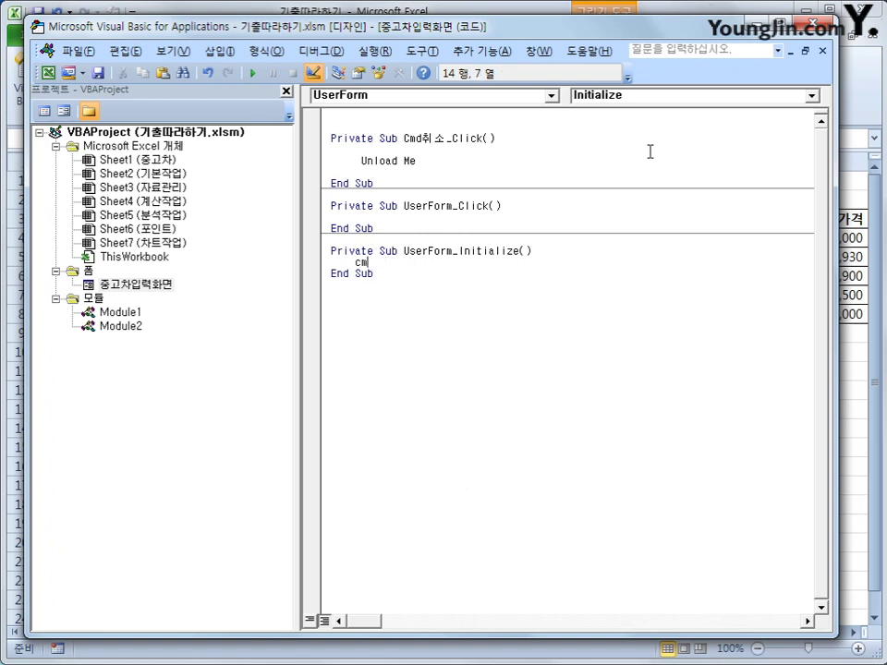
{"action": "type", "text": "b모델."}
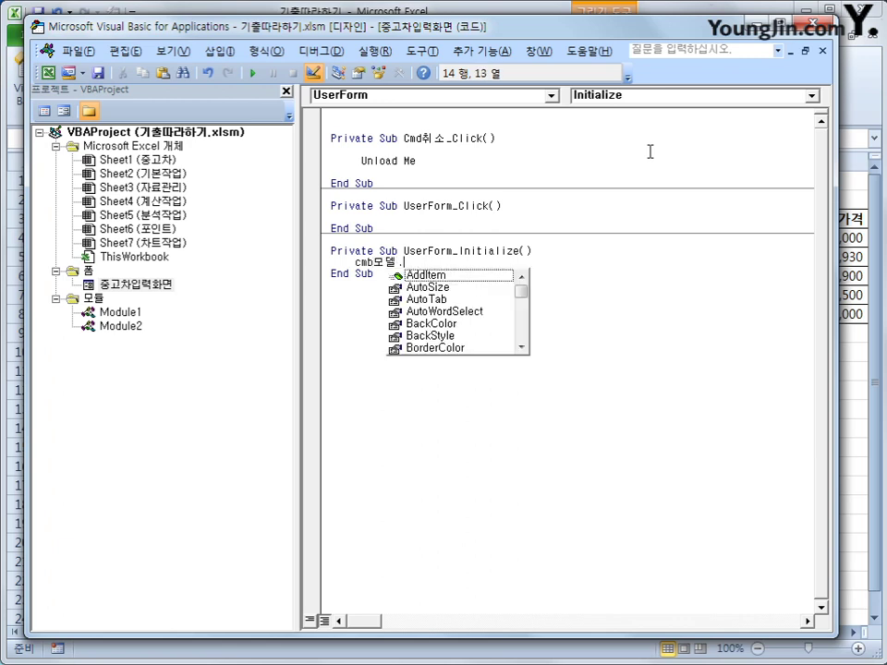
{"action": "type", "text": "ro"}
{"action": "key", "text": "Tab"}
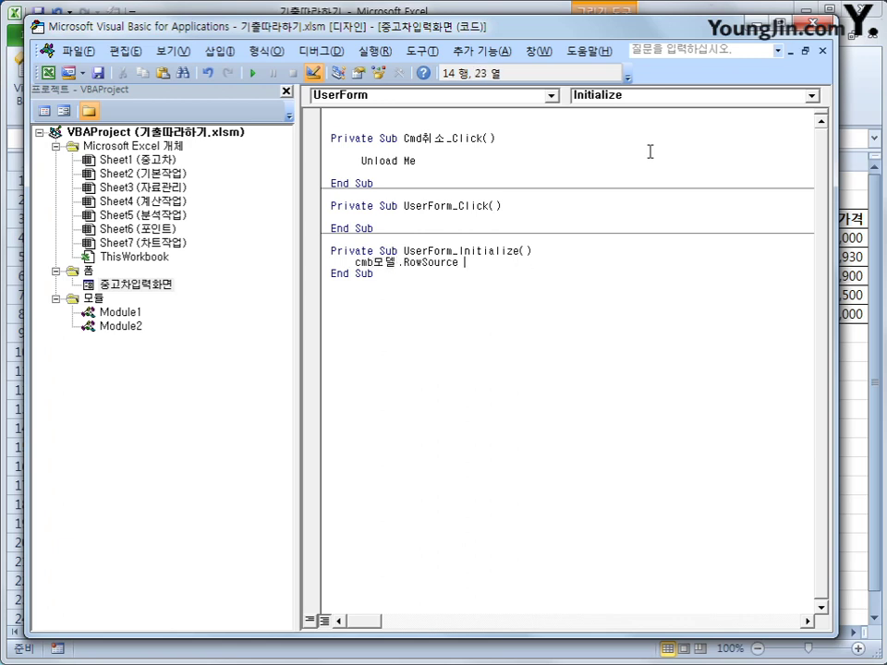
{"action": "type", "text": "= \"K4:K8"}
{"action": "key", "text": "Return"}
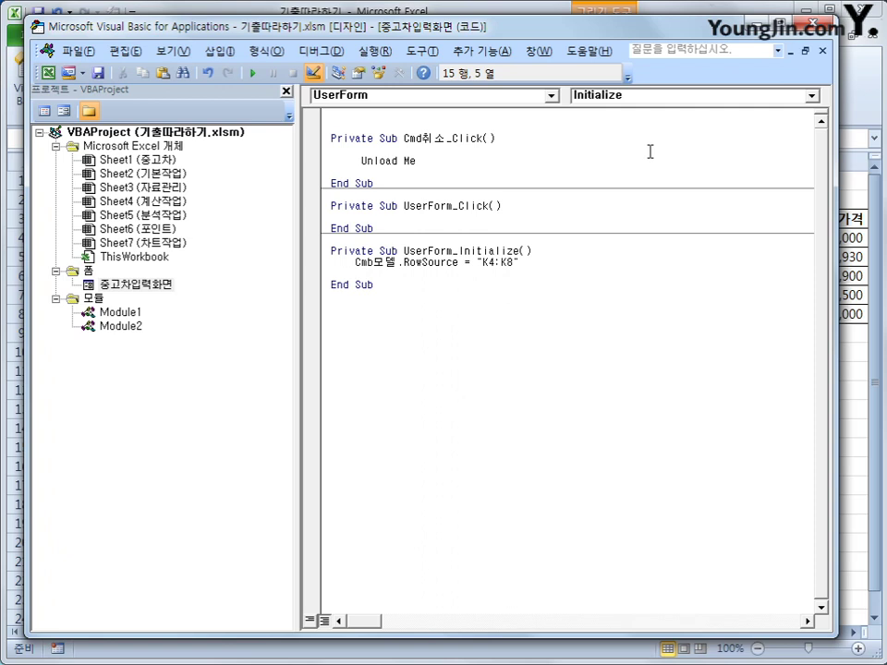
{"action": "type", "text": "text등록"}
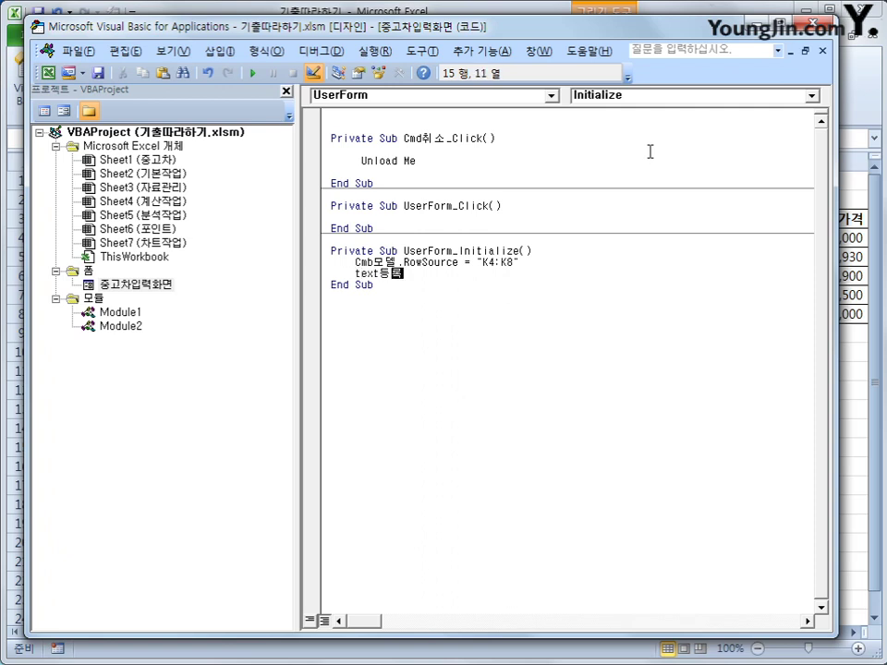
{"action": "type", "text": "일"}
{"action": "type", "text": " ="}
{"action": "type", "text": "ㅛ"}
{"action": "type", "text": "ear"}
{"action": "type", "text": "(date"}
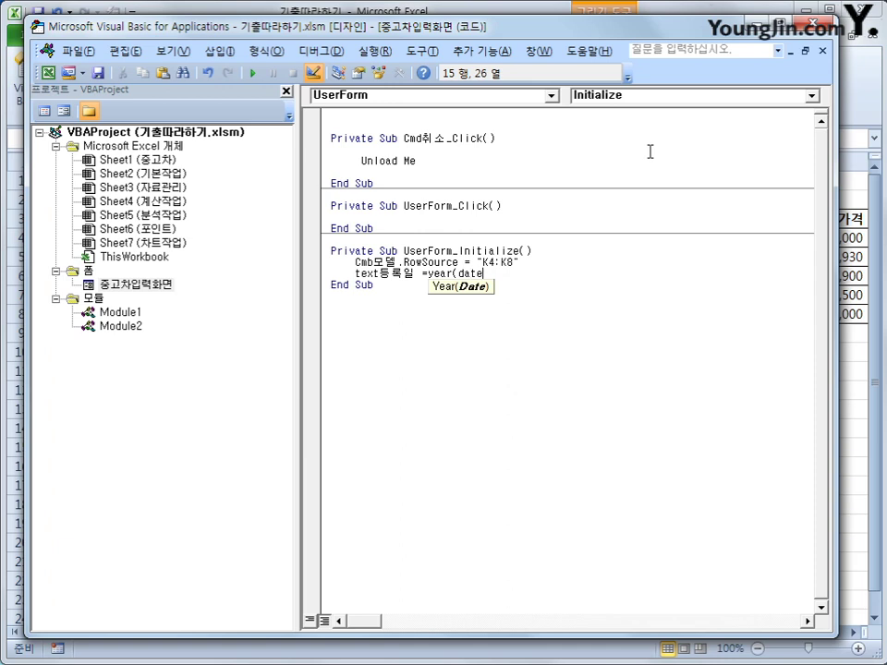
{"action": "type", "text": ")"}
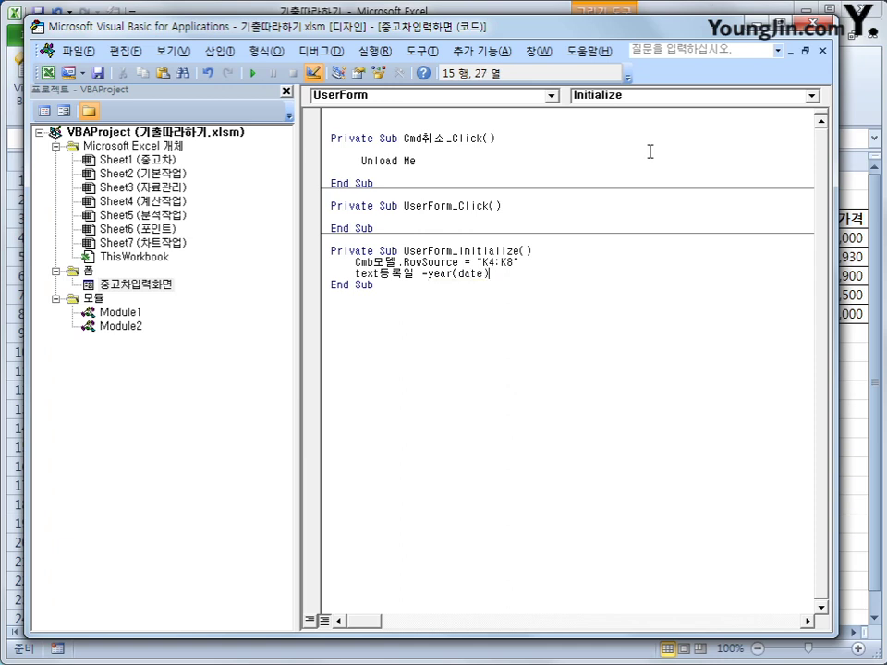
{"action": "key", "text": "Down"}
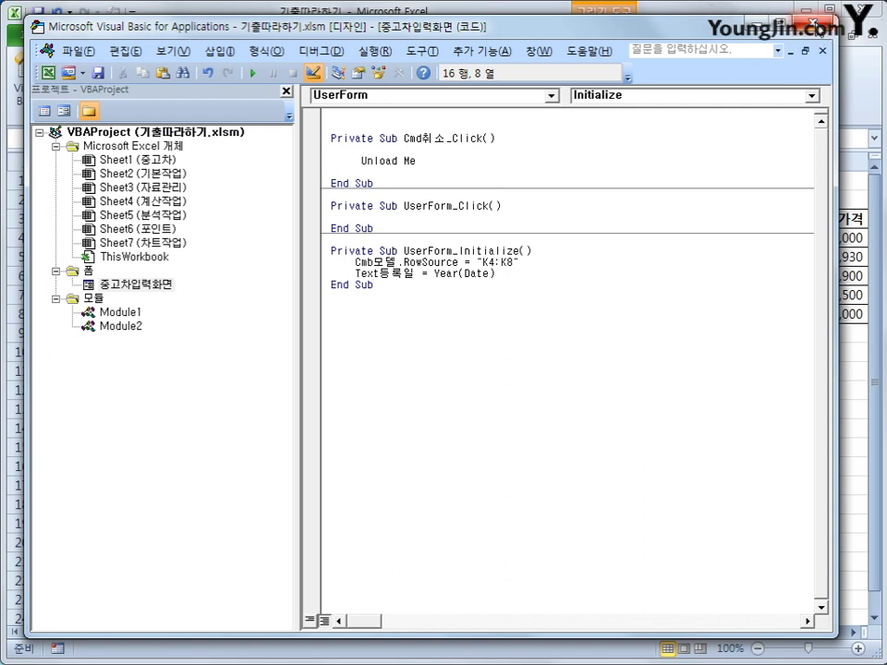
- Turn off design mode, launch the 중고차입력 form, and move it below the table
{"action": "left_click", "coordinate": [611, 17]}
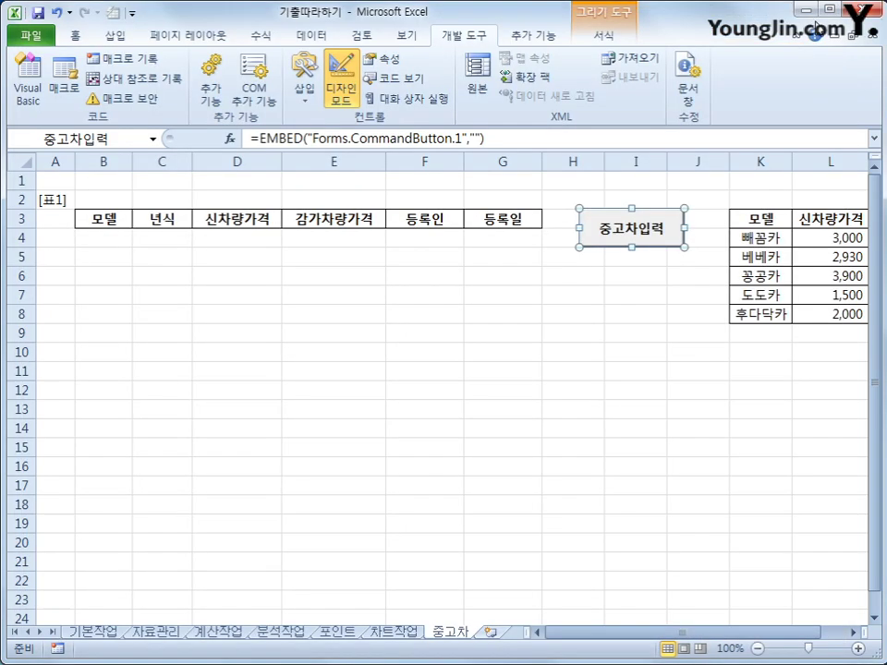
{"action": "left_click", "coordinate": [342, 92]}
{"action": "left_click", "coordinate": [665, 234]}
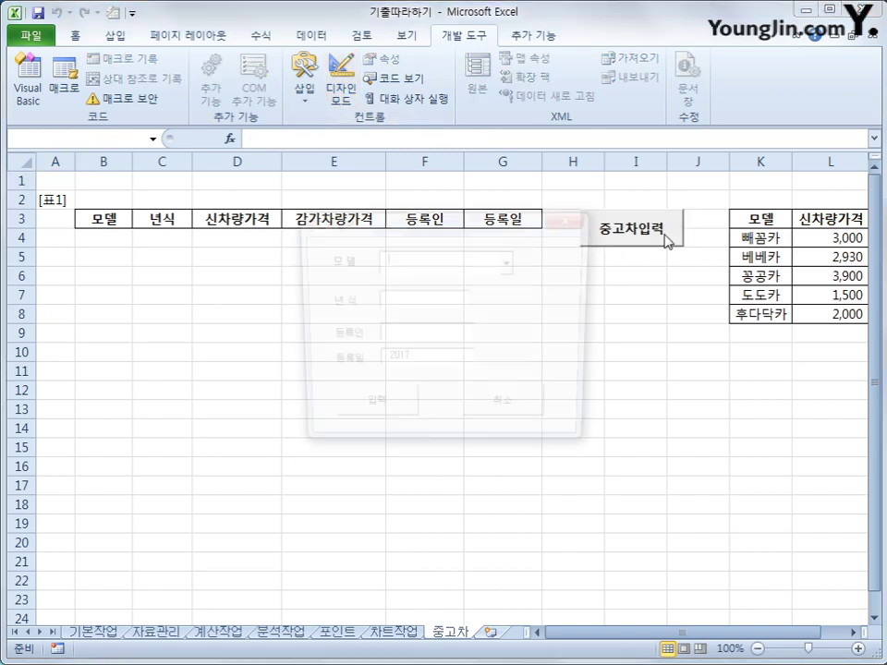
{"action": "left_click_drag", "start_coordinate": [473, 228], "coordinate": [511, 313]}
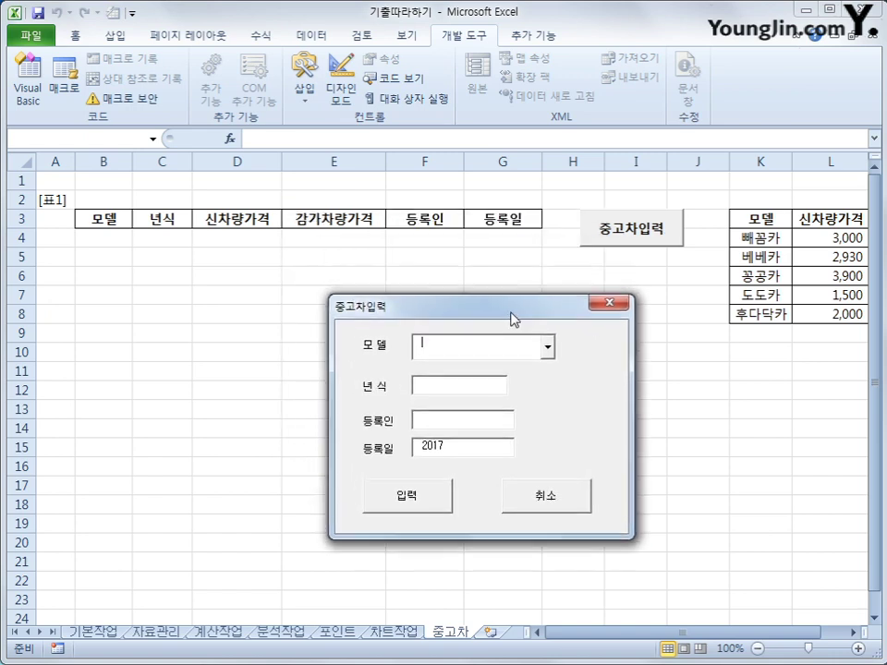
- Choose 꽁꽁카 from the 모델 list, then move to the 년식 and 등록인 fields
{"action": "left_click", "coordinate": [551, 349]}
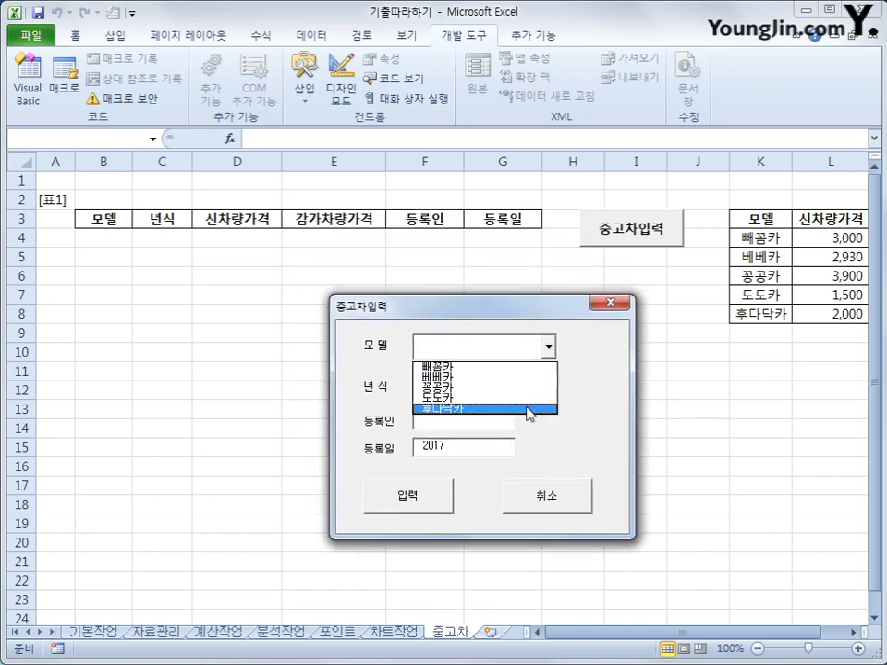
{"action": "left_click", "coordinate": [586, 411]}
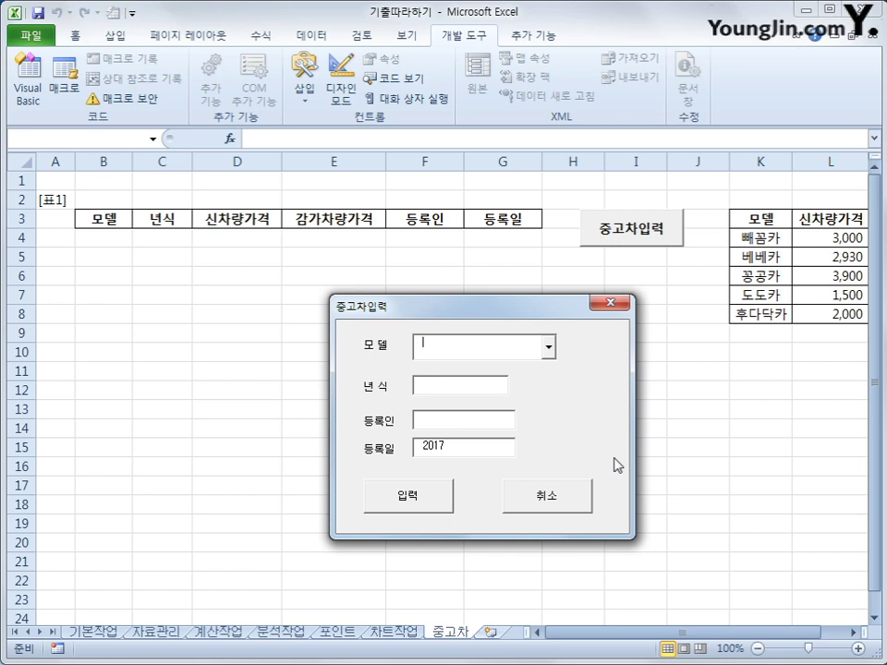
{"action": "left_click", "coordinate": [548, 347]}
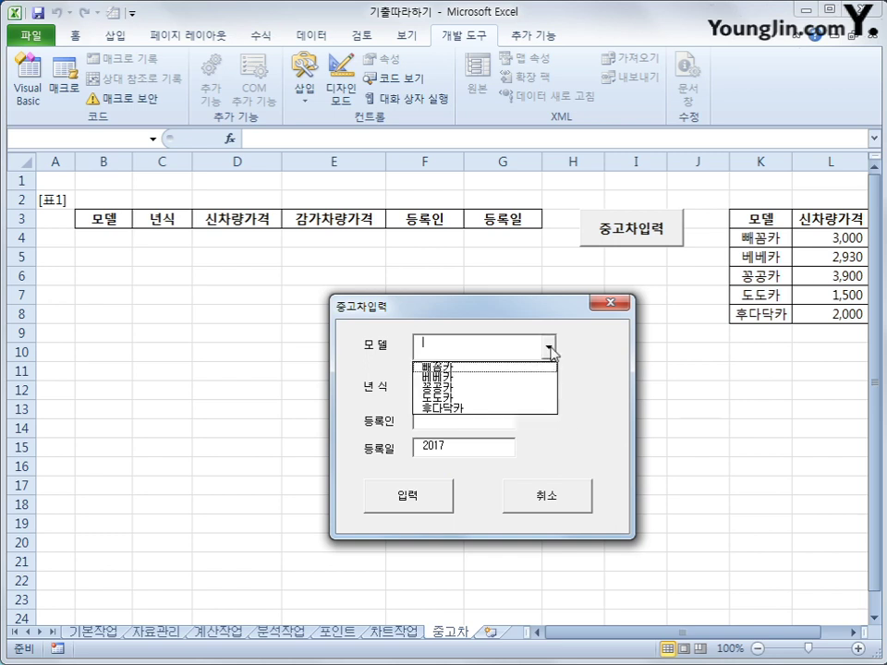
{"action": "left_click", "coordinate": [534, 389]}
{"action": "left_click", "coordinate": [481, 389]}
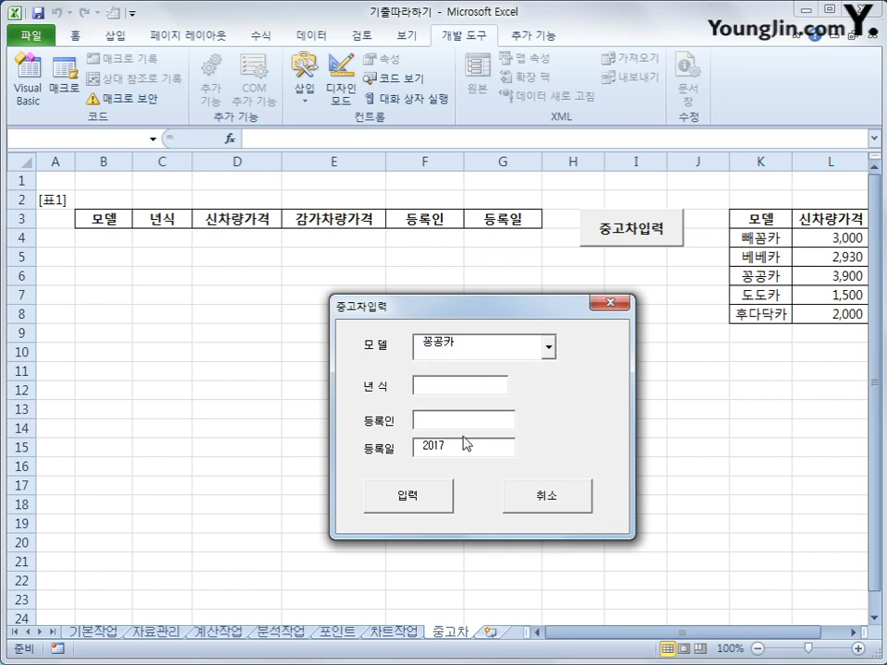
{"action": "left_click", "coordinate": [472, 422]}
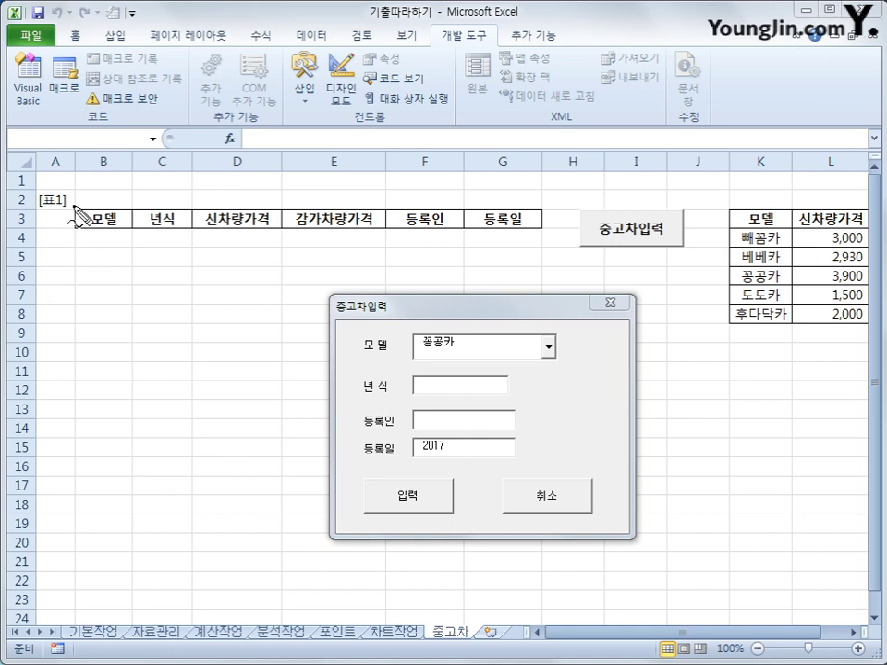
- Sketch pen marks tracing the [표1] table from row 3 around the 모델 header
{"action": "mouse_move", "coordinate": [73, 205]}
{"action": "left_mouse_down"}
{"action": "mouse_move", "coordinate": [123, 228]}
{"action": "mouse_move", "coordinate": [129, 216]}
{"action": "mouse_move", "coordinate": [74, 212]}
{"action": "mouse_move", "coordinate": [62, 199]}
{"action": "mouse_move", "coordinate": [42, 204]}
{"action": "left_mouse_up"}
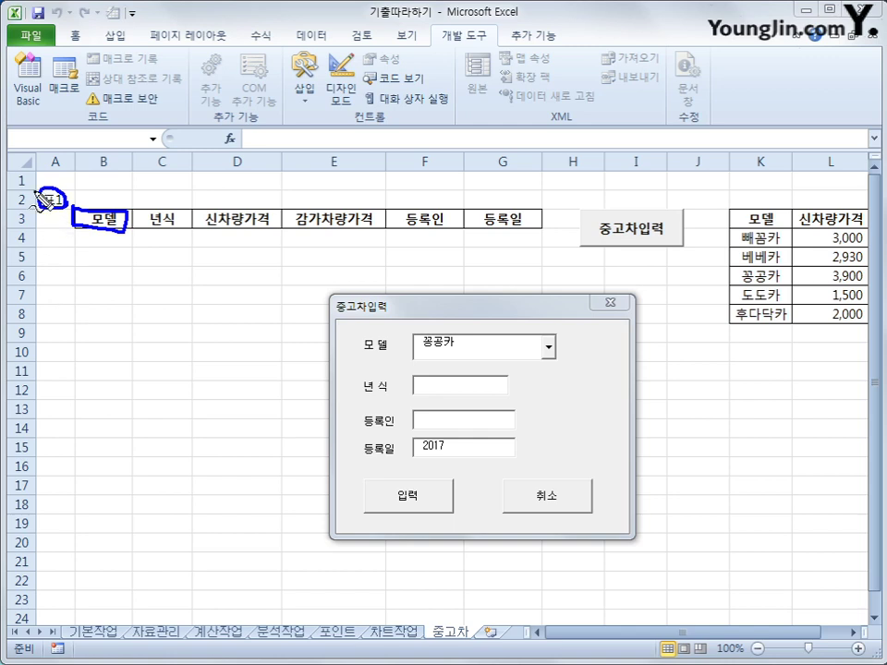
{"action": "mouse_move", "coordinate": [37, 194]}
{"action": "left_mouse_down"}
{"action": "mouse_move", "coordinate": [37, 226]}
{"action": "mouse_move", "coordinate": [111, 231]}
{"action": "mouse_move", "coordinate": [245, 231]}
{"action": "mouse_move", "coordinate": [245, 207]}
{"action": "mouse_move", "coordinate": [316, 194]}
{"action": "mouse_move", "coordinate": [95, 196]}
{"action": "left_mouse_up"}
{"action": "mouse_move", "coordinate": [151, 211]}
{"action": "left_mouse_down"}
{"action": "mouse_move", "coordinate": [171, 337]}
{"action": "mouse_move", "coordinate": [189, 314]}
{"action": "left_mouse_up"}
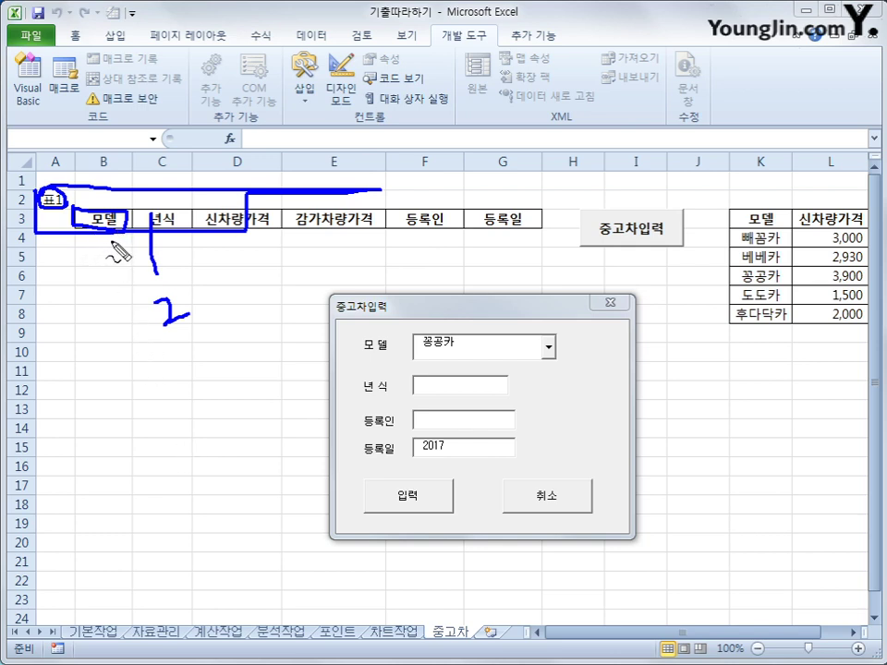
{"action": "mouse_move", "coordinate": [111, 184]}
{"action": "left_mouse_down"}
{"action": "mouse_move", "coordinate": [119, 197]}
{"action": "mouse_move", "coordinate": [119, 182]}
{"action": "mouse_move", "coordinate": [109, 185]}
{"action": "left_mouse_up"}
{"action": "mouse_move", "coordinate": [105, 237]}
{"action": "left_mouse_down"}
{"action": "mouse_move", "coordinate": [121, 248]}
{"action": "mouse_move", "coordinate": [109, 242]}
{"action": "mouse_move", "coordinate": [112, 250]}
{"action": "left_mouse_up"}
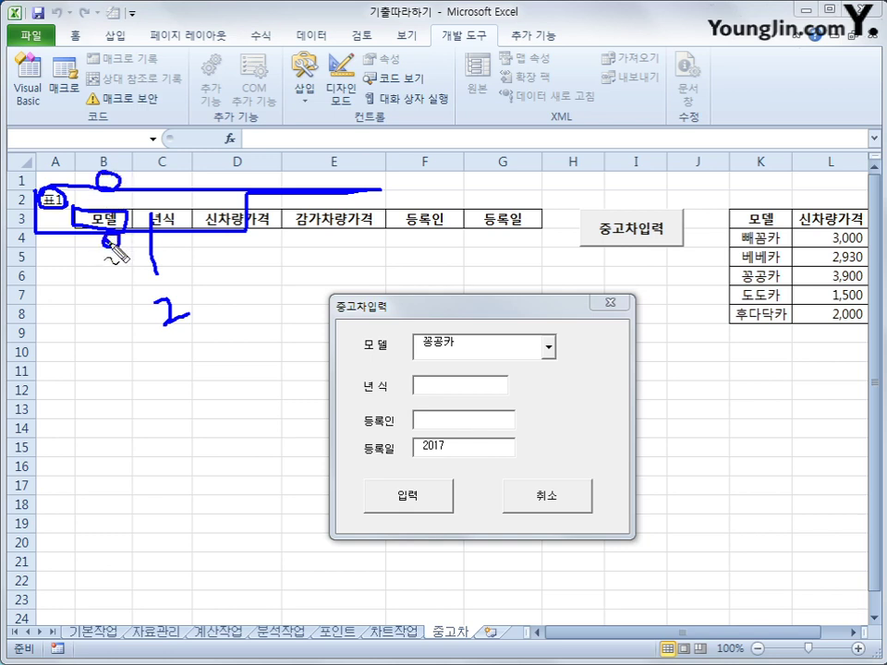
{"action": "mouse_move", "coordinate": [180, 297]}
{"action": "left_mouse_down"}
{"action": "mouse_move", "coordinate": [200, 307]}
{"action": "mouse_move", "coordinate": [194, 323]}
{"action": "left_mouse_up"}
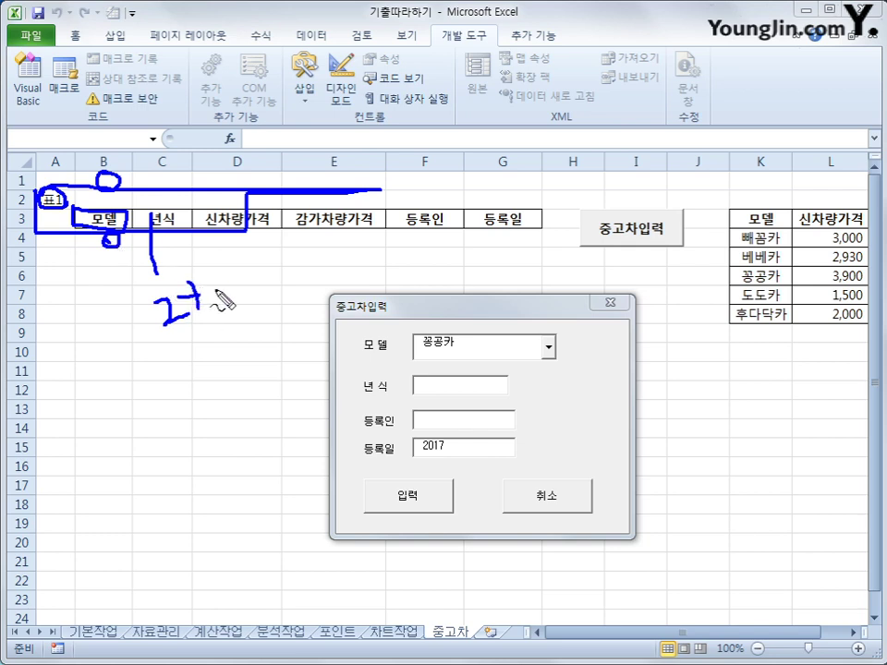
- Write a row-count +1 note, clear the ink, and close the 중고차입력 form
{"action": "mouse_move", "coordinate": [219, 281]}
{"action": "left_mouse_down"}
{"action": "mouse_move", "coordinate": [220, 323]}
{"action": "mouse_move", "coordinate": [268, 303]}
{"action": "mouse_move", "coordinate": [253, 324]}
{"action": "left_mouse_up"}
{"action": "mouse_move", "coordinate": [276, 286]}
{"action": "left_mouse_down"}
{"action": "mouse_move", "coordinate": [276, 314]}
{"action": "mouse_move", "coordinate": [201, 349]}
{"action": "mouse_move", "coordinate": [208, 268]}
{"action": "mouse_move", "coordinate": [275, 278]}
{"action": "mouse_move", "coordinate": [270, 337]}
{"action": "left_mouse_up"}
{"action": "left_click_drag", "start_coordinate": [234, 296], "coordinate": [267, 336]}
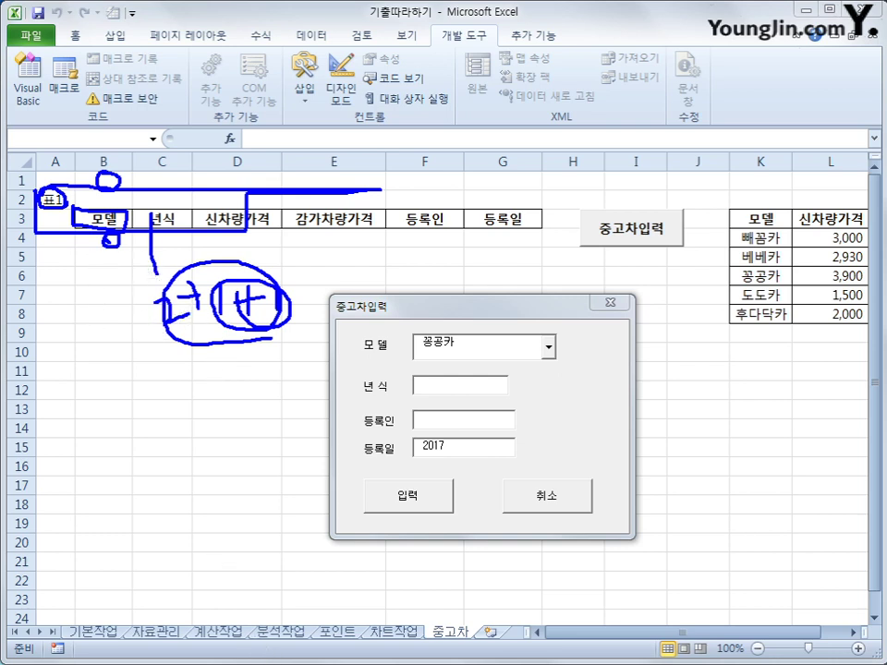
{"action": "key", "text": "Escape"}
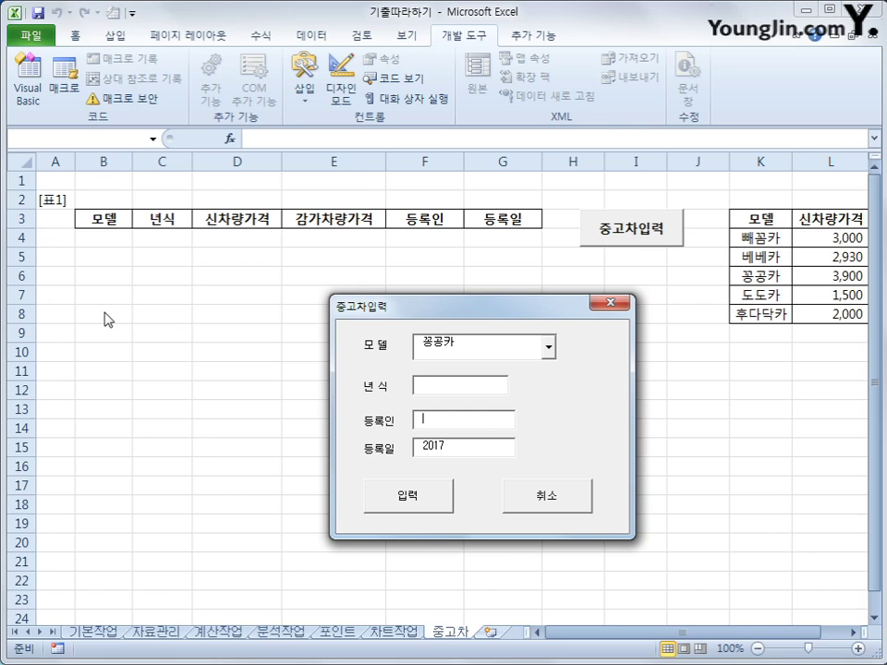
{"action": "left_click", "coordinate": [610, 302]}
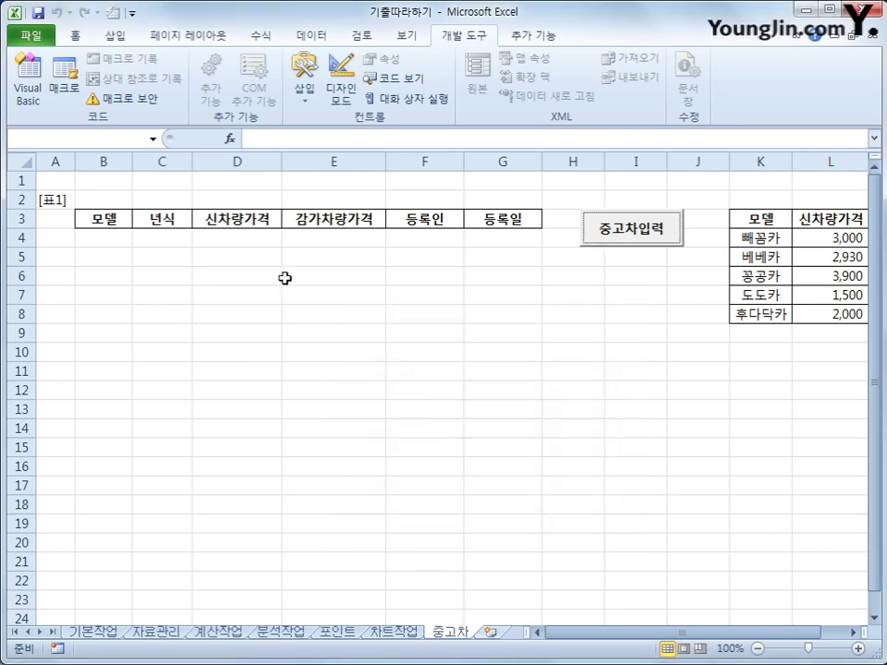
- Create the Cmd입력 button's Click procedure in the form code
{"action": "left_click", "coordinate": [26, 81]}
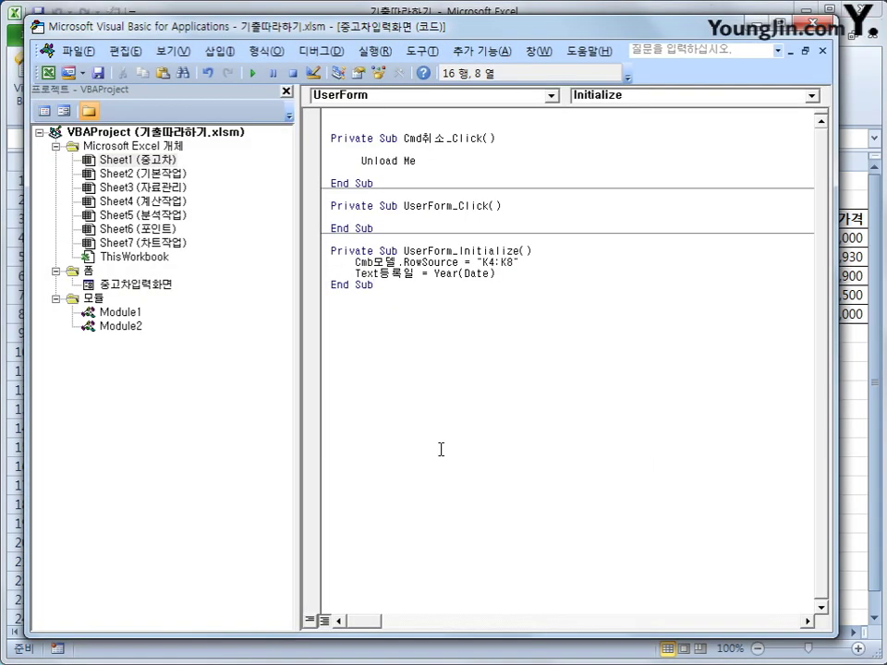
{"action": "left_click", "coordinate": [462, 95]}
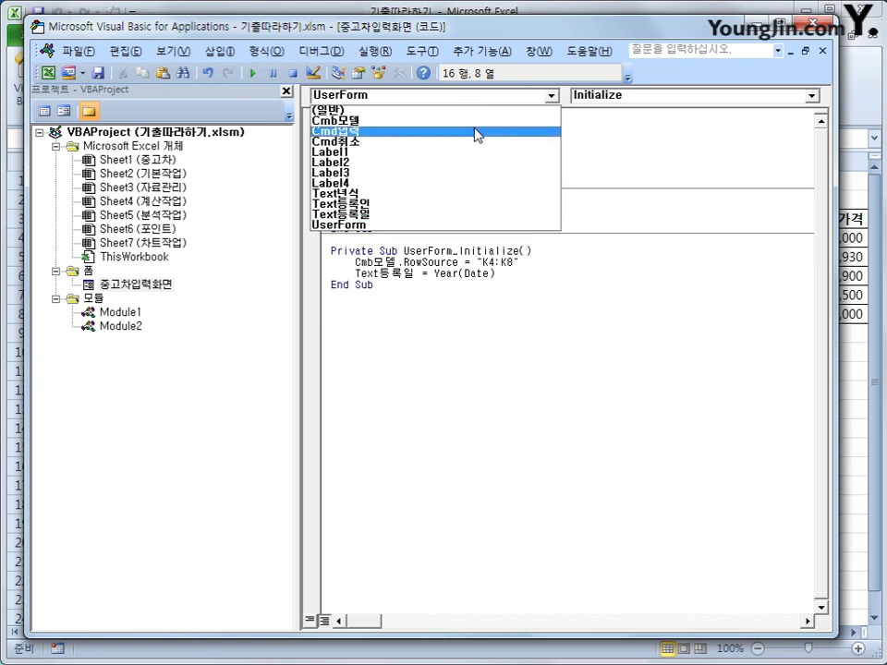
{"action": "left_click", "coordinate": [477, 136]}
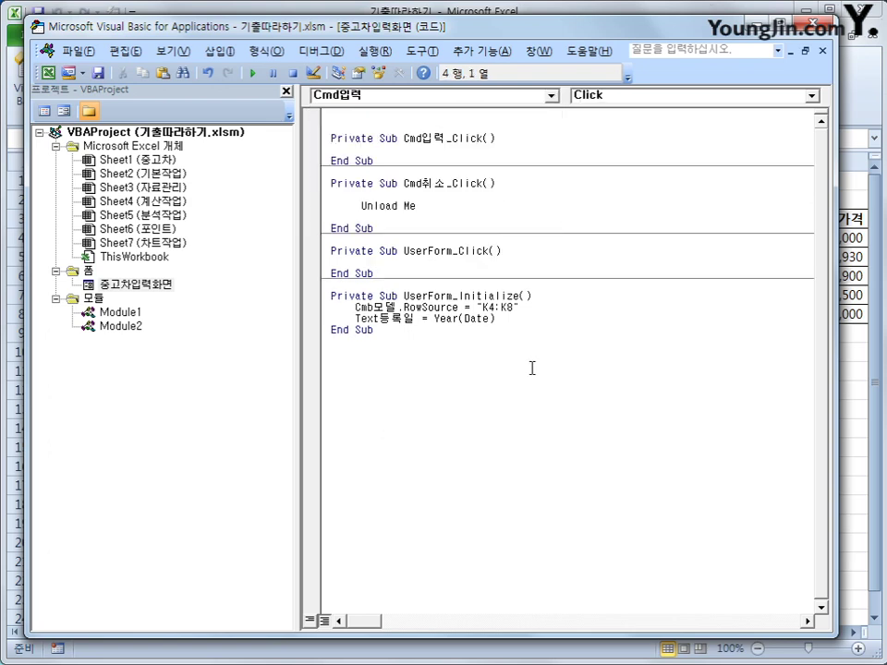
{"action": "key", "text": "Return"}
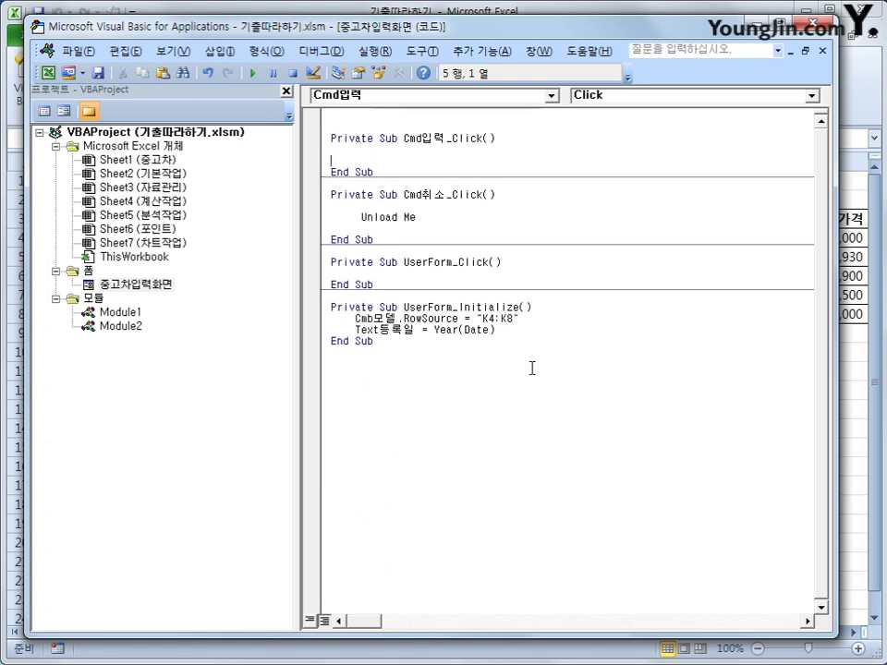
- Enter i = Range("B3").CurrentRegion.Rows.Count + 2 as its first line
{"action": "type", "text": "i = range(\""}
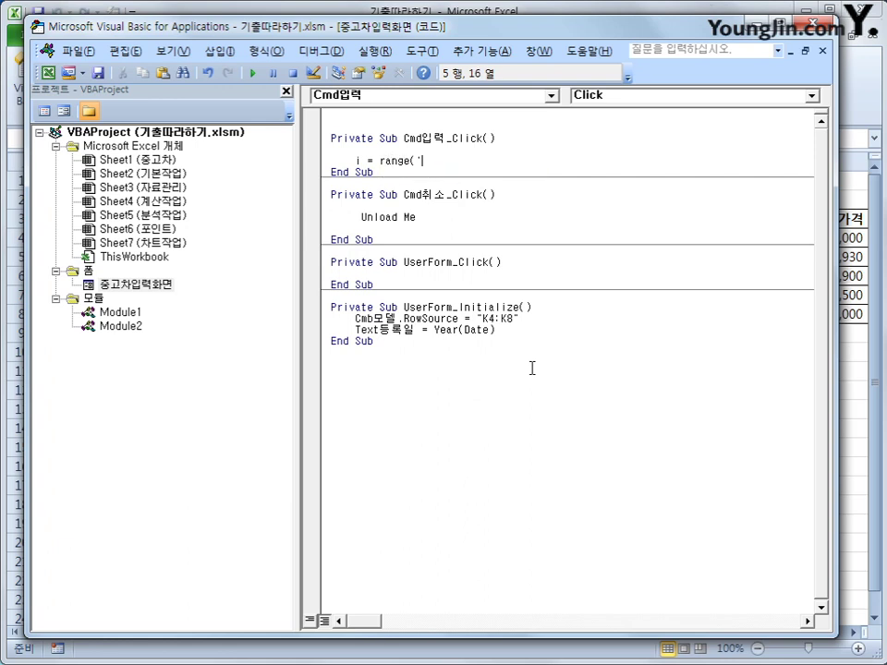
{"action": "key", "text": "BackSpace"}
{"action": "type", "text": "\"B3\")."}
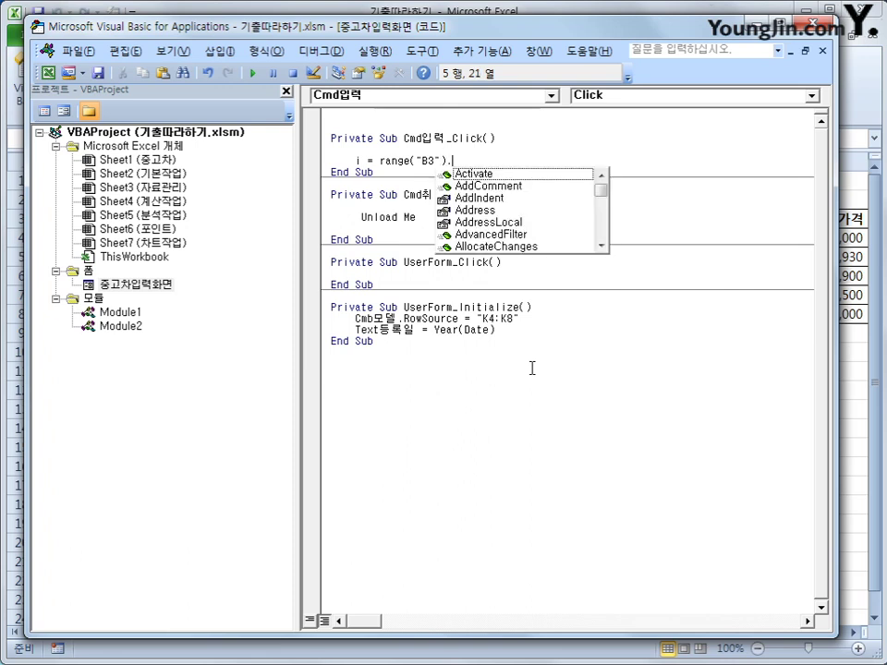
{"action": "type", "text": "cu"}
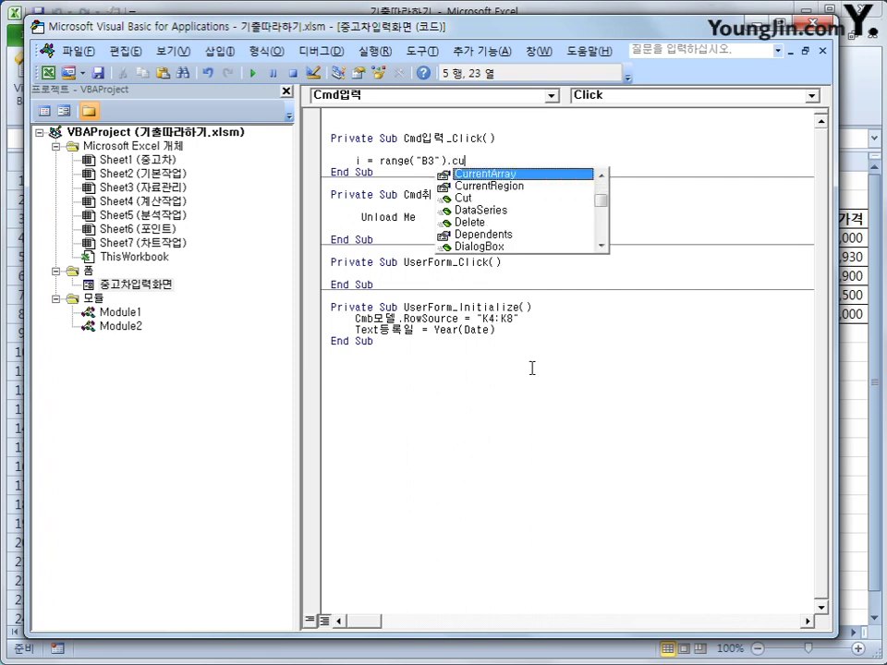
{"action": "key", "text": "Down"}
{"action": "key", "text": "Tab"}
{"action": "type", "text": "."}
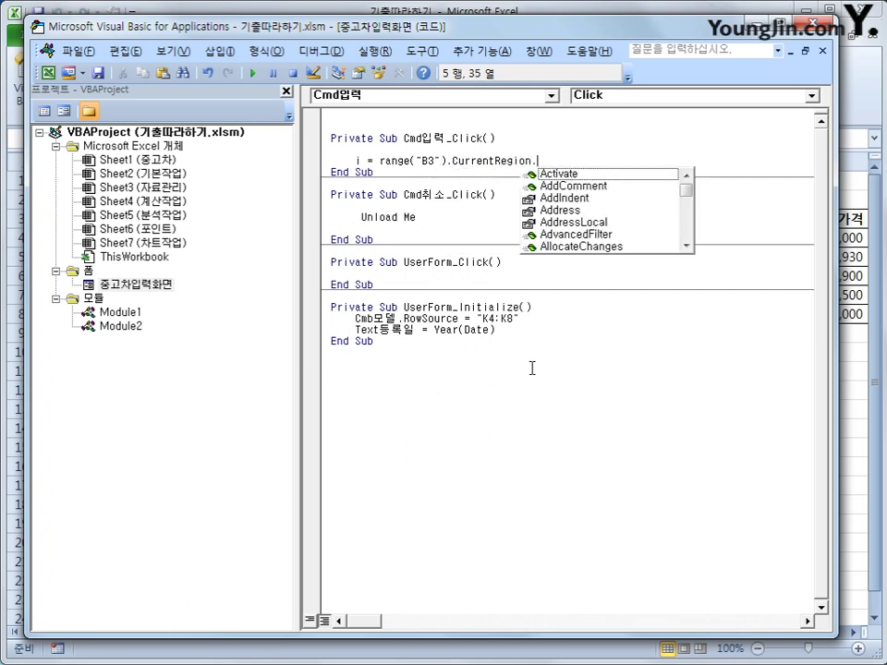
{"action": "type", "text": "row"}
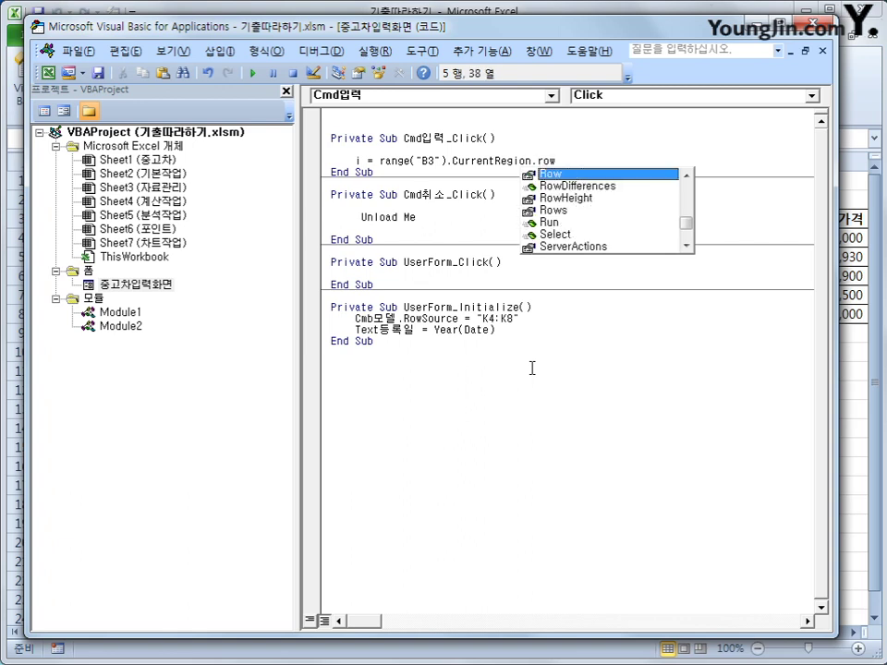
{"action": "type", "text": "s.cou"}
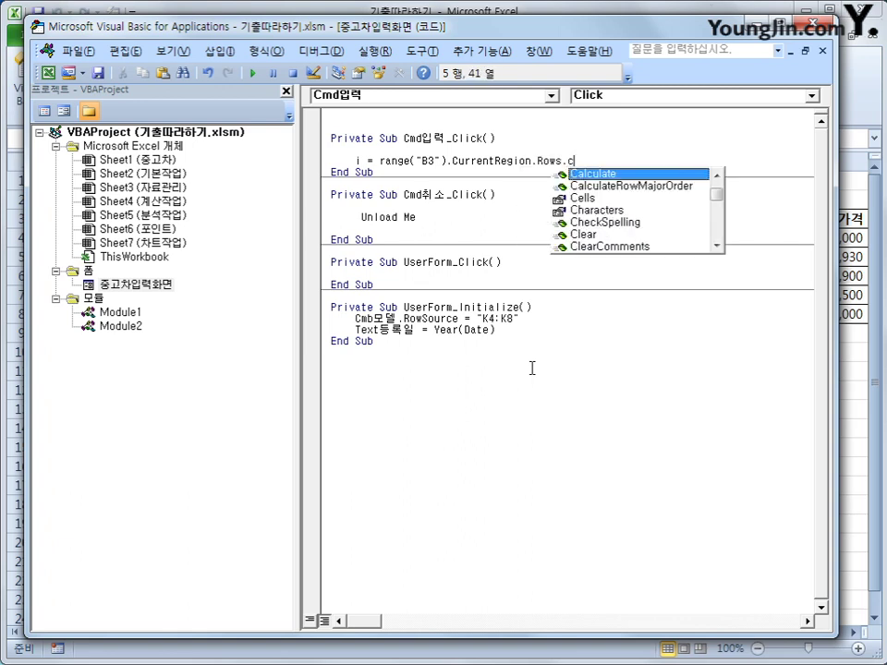
{"action": "type", "text": "+"}
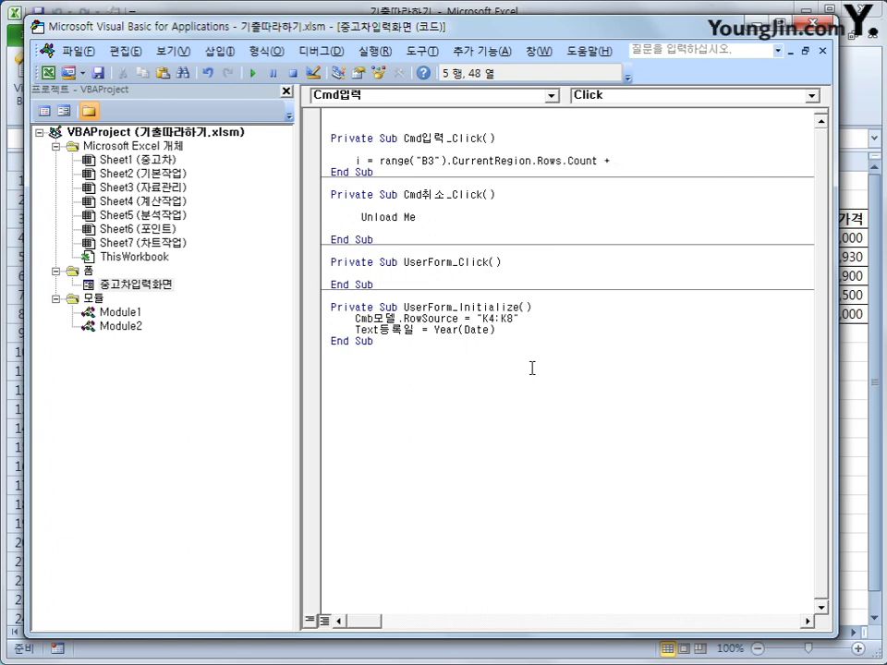
{"action": "type", "text": " 2"}
{"action": "key", "text": "Return"}
{"action": "key", "text": "Return"}
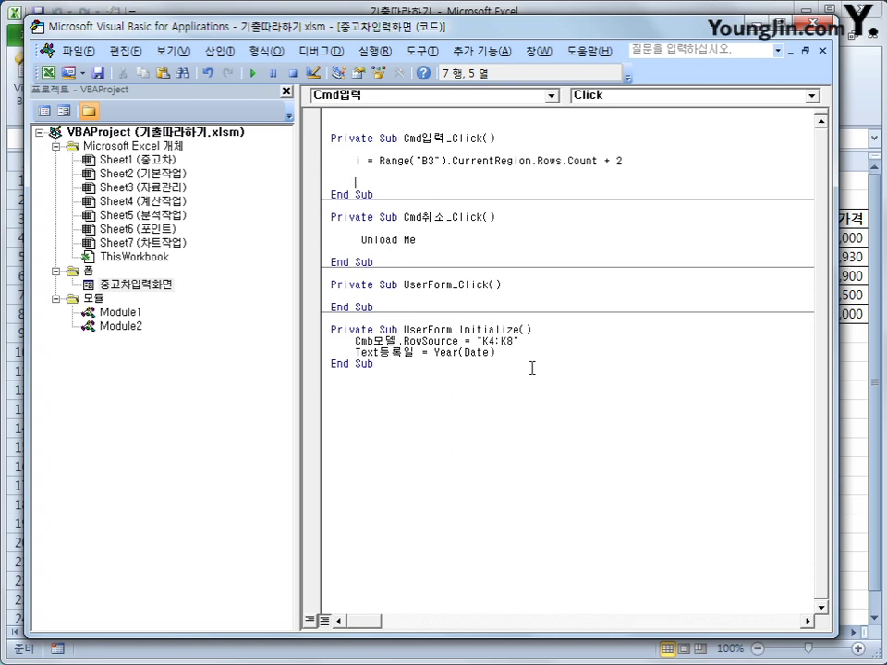
- Add Cells(i, 2) = Cmb모델 and Cells(i, 3) = Text년식.Value, then begin Cells(i, 4)
{"action": "type", "text": "cells(i,"}
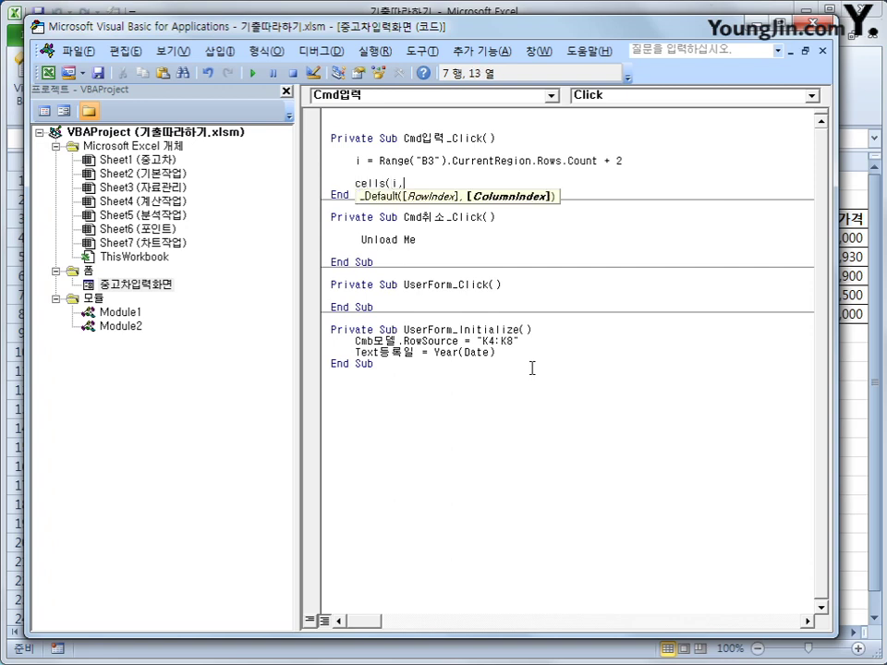
{"action": "type", "text": "2) = c"}
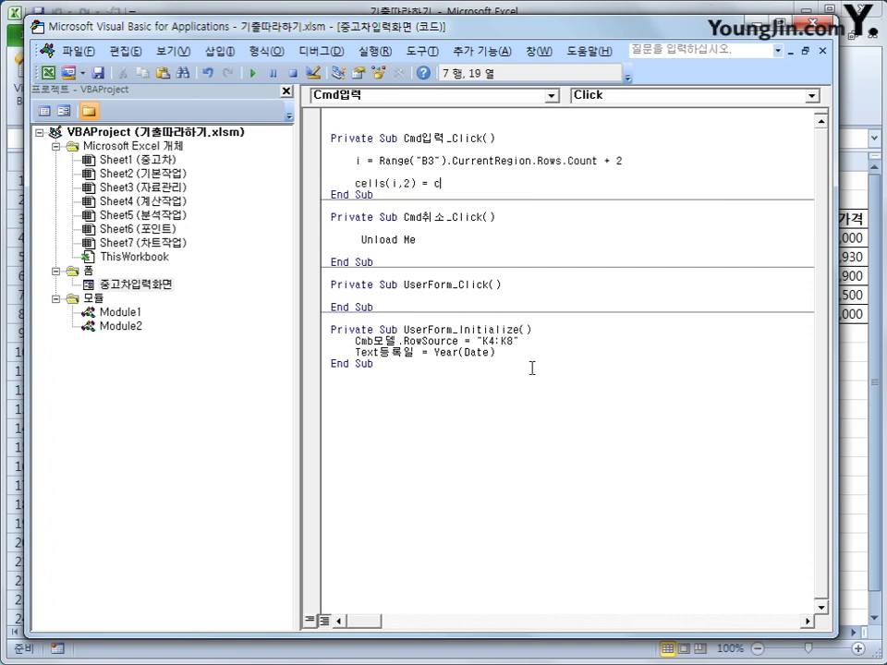
{"action": "type", "text": "mb모델"}
{"action": "key", "text": "Return"}
{"action": "type", "text": "c"}
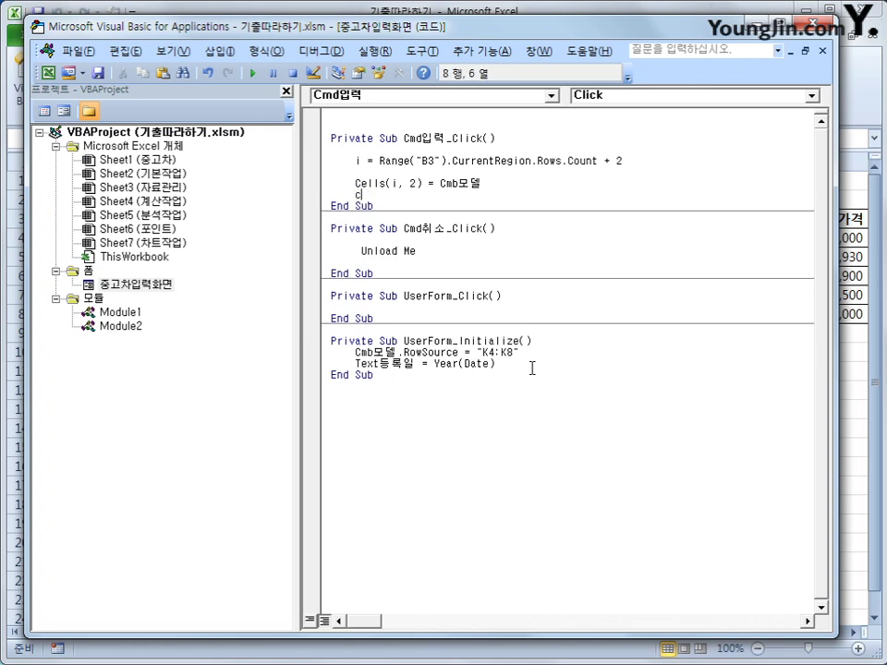
{"action": "type", "text": "ells(i,3)"}
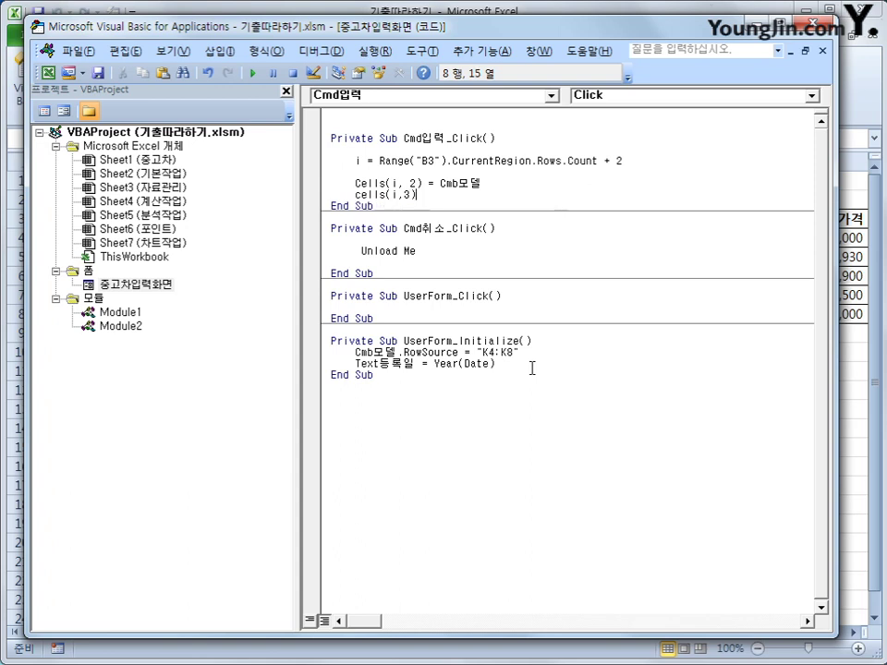
{"action": "type", "text": " ="}
{"action": "type", "text": " txex"}
{"action": "key", "text": "BackSpace"}
{"action": "key", "text": "BackSpace"}
{"action": "key", "text": "BackSpace"}
{"action": "type", "text": "ext"}
{"action": "type", "text": "ㄴ"}
{"action": "key", "text": "BackSpace"}
{"action": "type", "text": "년식."}
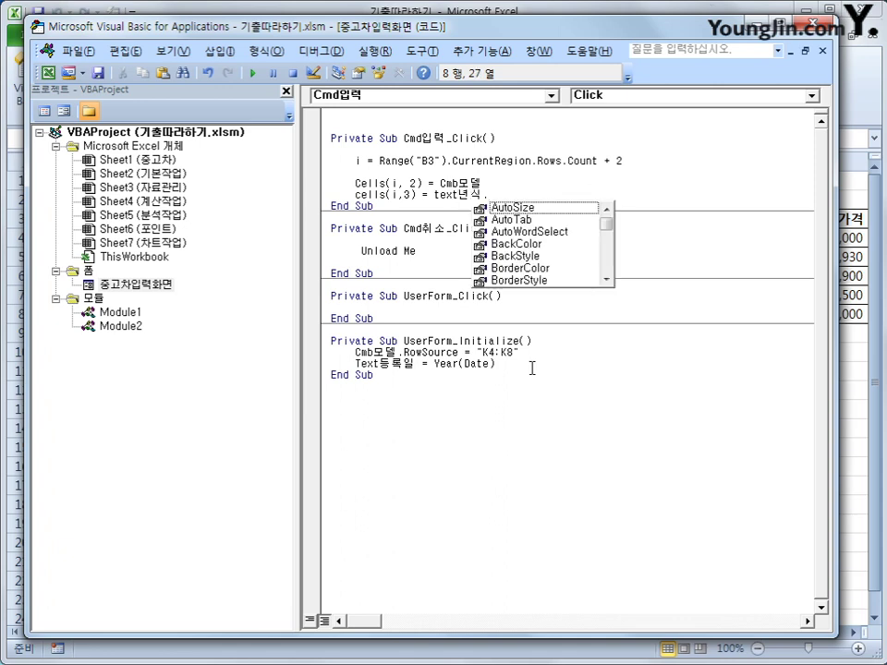
{"action": "type", "text": "va"}
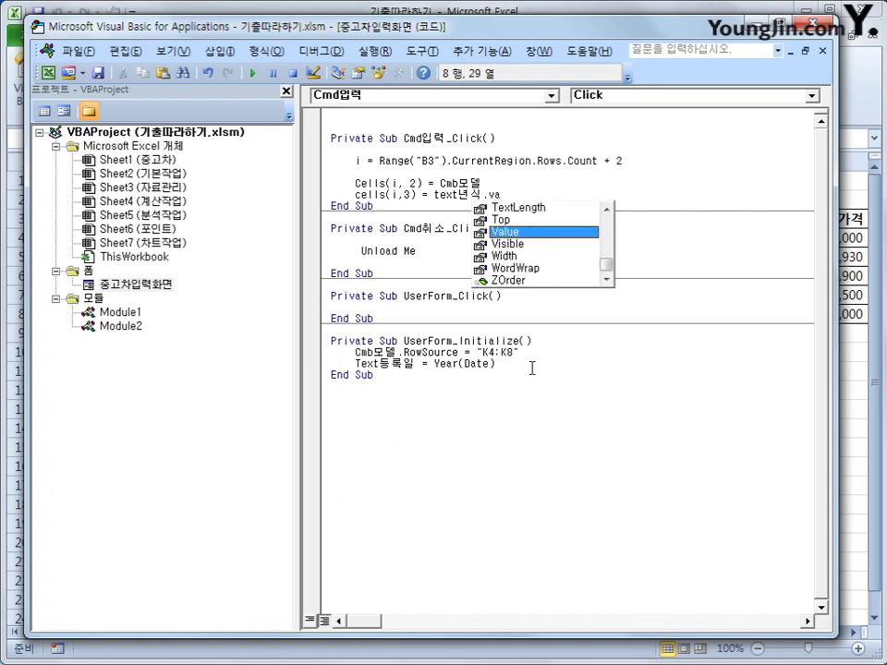
{"action": "key", "text": "Return"}
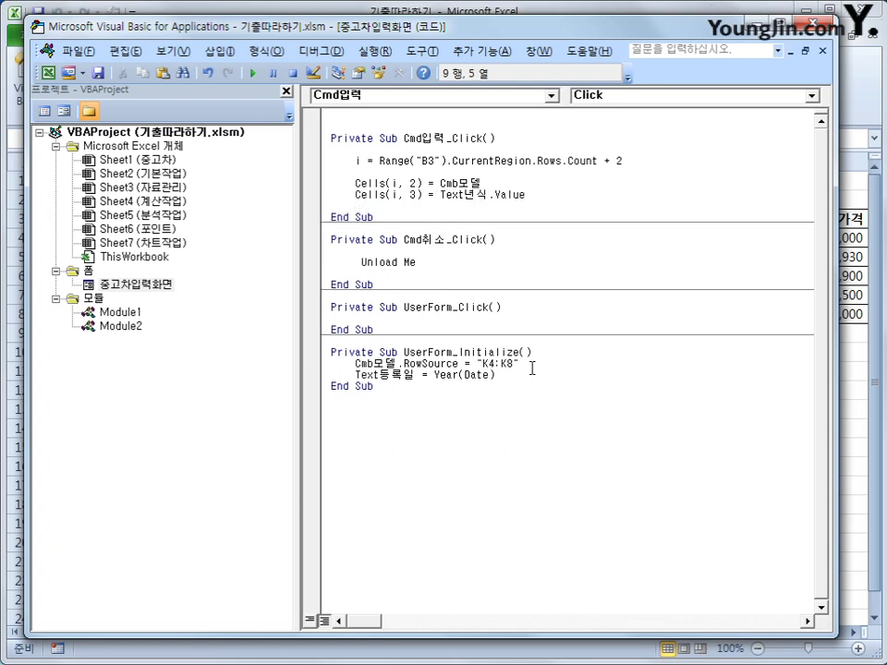
{"action": "type", "text": "cells(i,4)"}
{"action": "double_click", "coordinate": [145, 285]}
{"action": "left_click", "coordinate": [145, 288]}
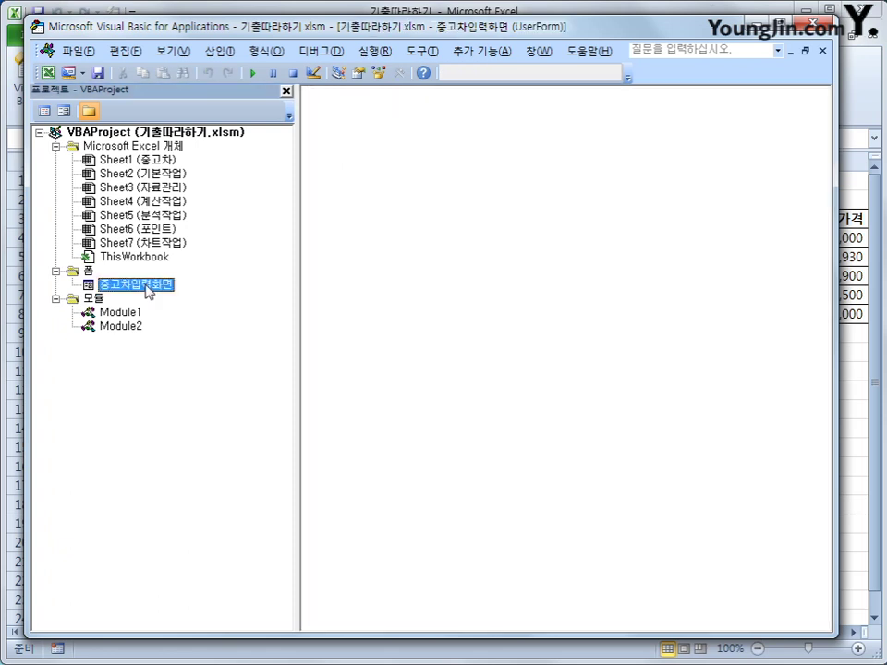
{"action": "left_click", "coordinate": [87, 270]}
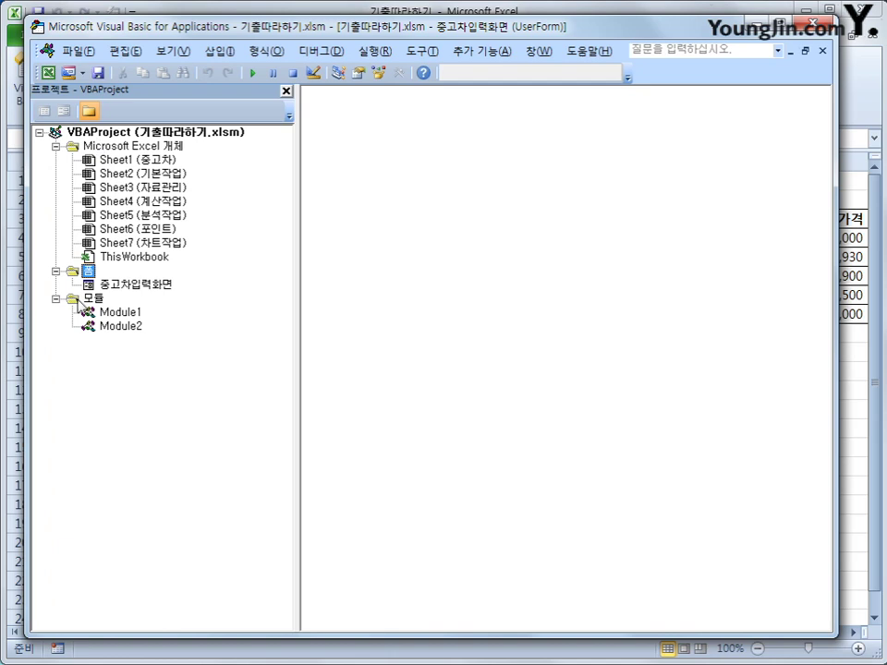
{"action": "left_click", "coordinate": [596, 11]}
{"action": "left_click", "coordinate": [546, 333]}
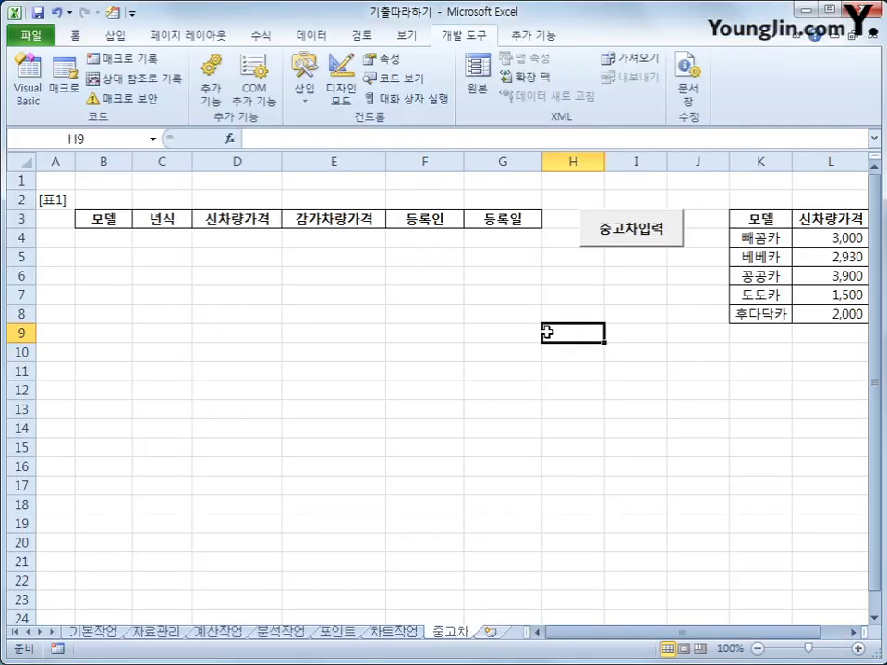
{"action": "left_click", "coordinate": [677, 239]}
{"action": "left_click_drag", "start_coordinate": [457, 238], "coordinate": [522, 303]}
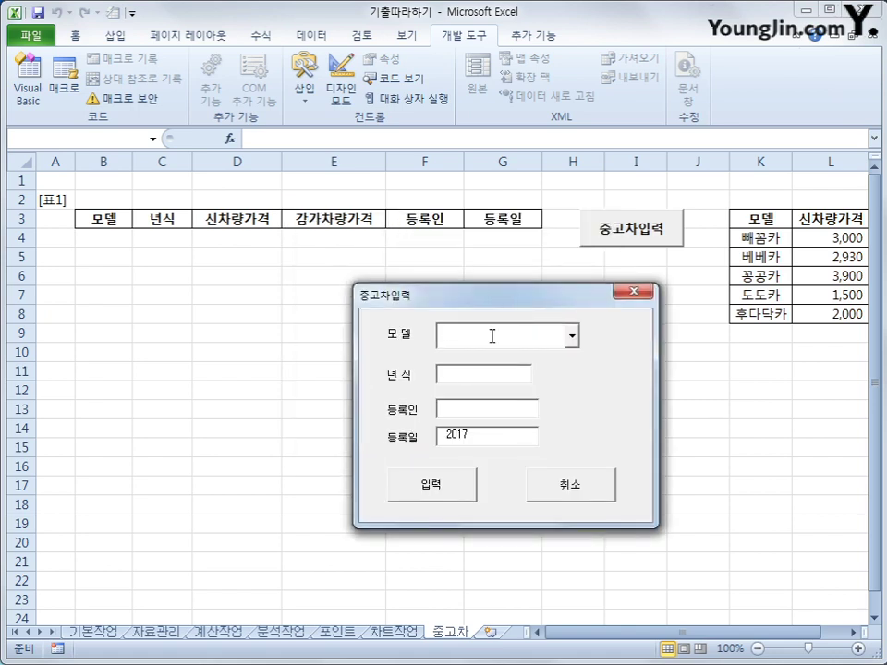
{"action": "left_click", "coordinate": [478, 375]}
{"action": "key", "text": "ctrl+2"}
{"action": "left_click_drag", "start_coordinate": [430, 419], "coordinate": [518, 421]}
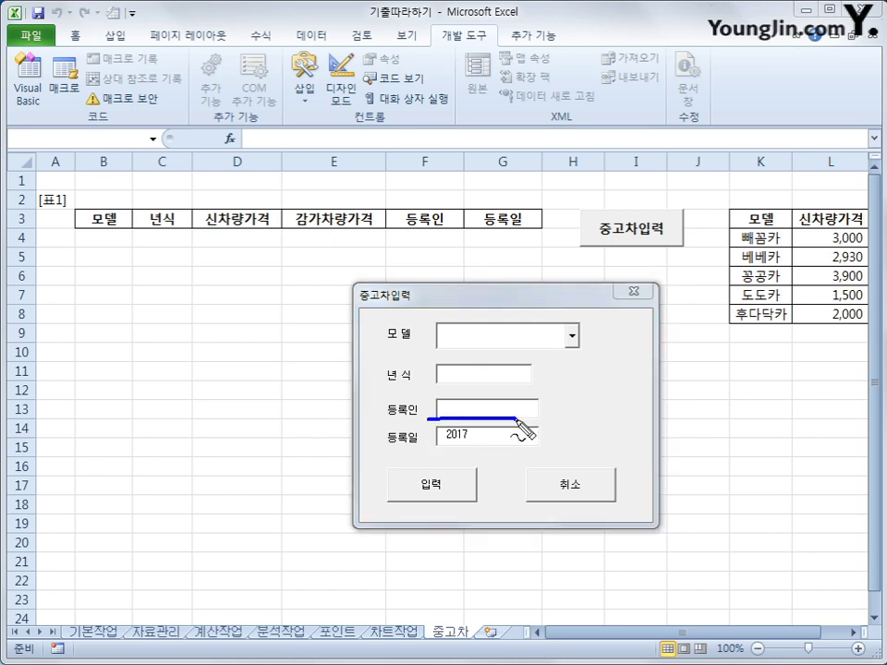
{"action": "left_click_drag", "start_coordinate": [426, 450], "coordinate": [506, 460]}
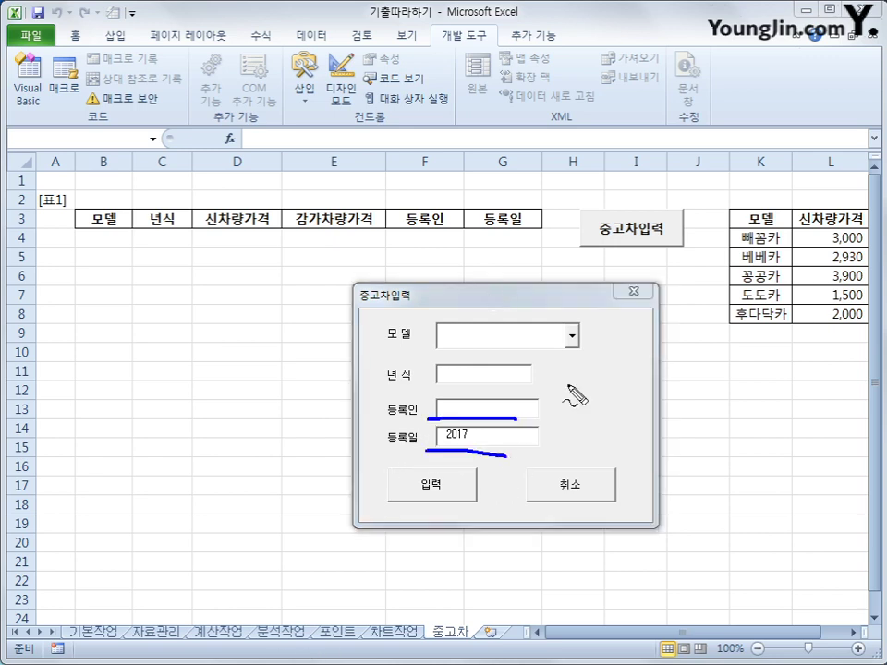
{"action": "mouse_move", "coordinate": [331, 257]}
{"action": "left_mouse_down"}
{"action": "mouse_move", "coordinate": [261, 251]}
{"action": "mouse_move", "coordinate": [343, 236]}
{"action": "left_mouse_up"}
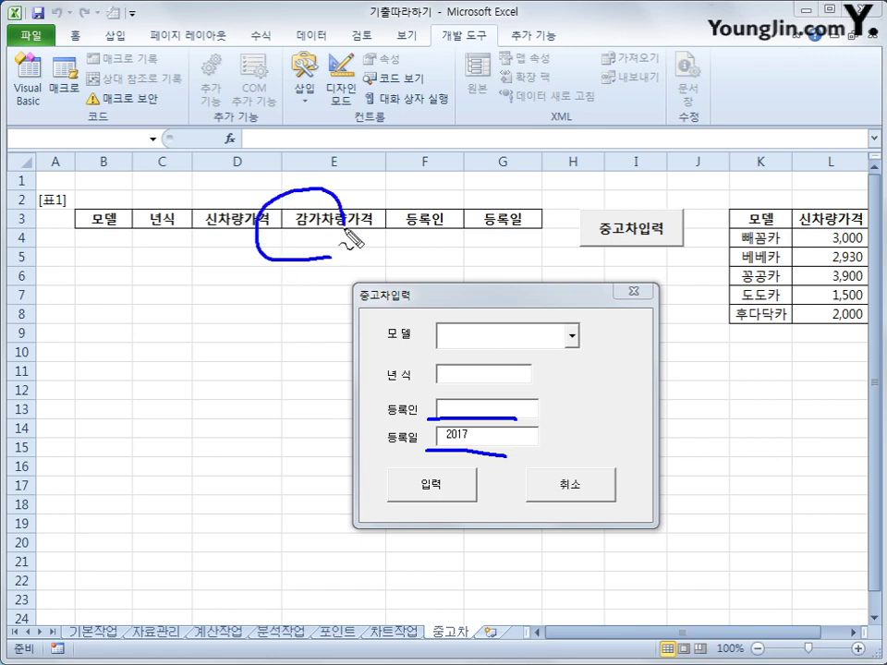
{"action": "mouse_move", "coordinate": [837, 333]}
{"action": "left_mouse_down"}
{"action": "mouse_move", "coordinate": [765, 266]}
{"action": "mouse_move", "coordinate": [853, 232]}
{"action": "mouse_move", "coordinate": [831, 337]}
{"action": "left_mouse_up"}
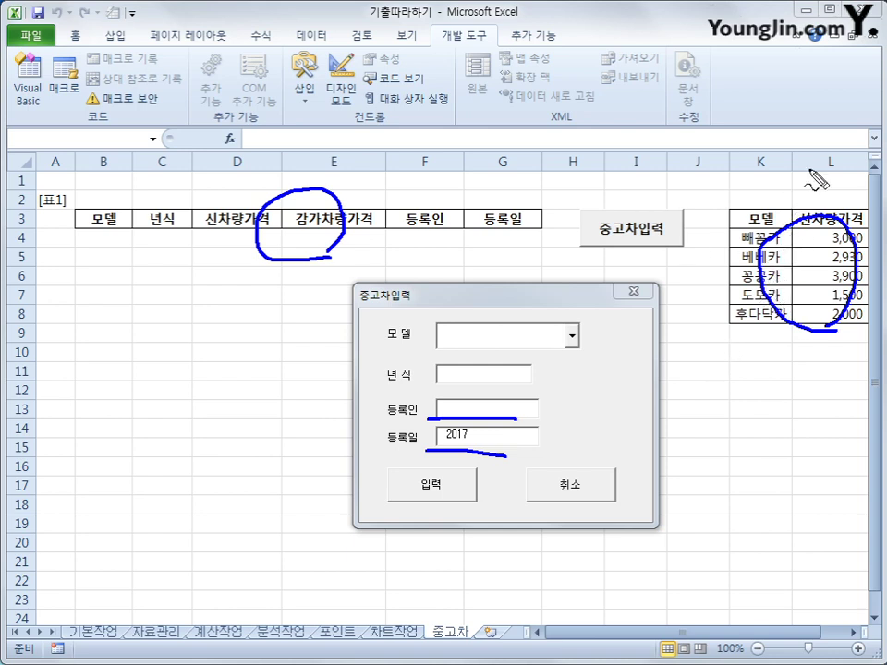
{"action": "left_click_drag", "start_coordinate": [844, 154], "coordinate": [855, 151]}
{"action": "mouse_move", "coordinate": [766, 159]}
{"action": "left_mouse_down"}
{"action": "mouse_move", "coordinate": [765, 172]}
{"action": "mouse_move", "coordinate": [846, 197]}
{"action": "left_mouse_up"}
{"action": "key", "text": "Escape"}
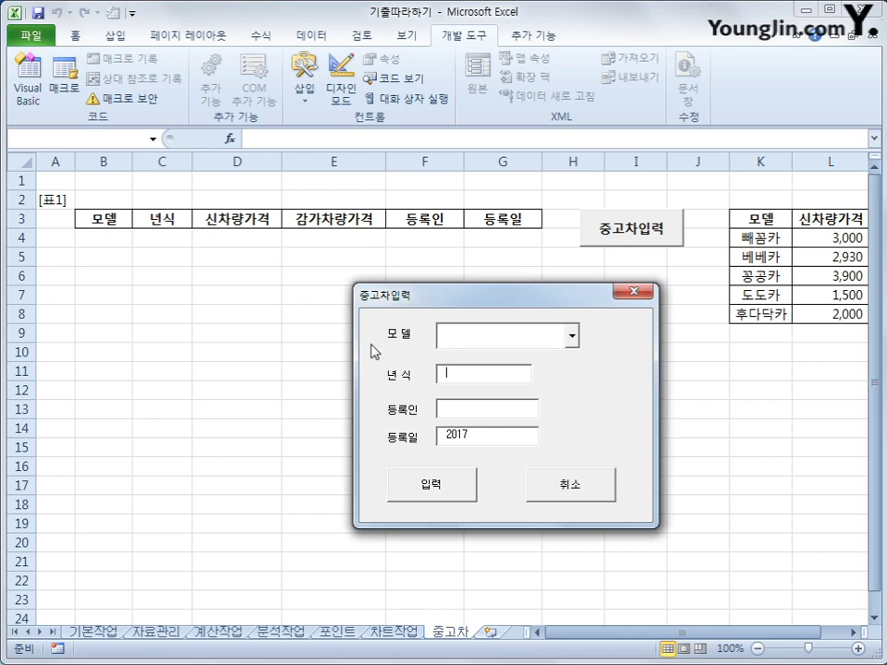
- Cancel the form and insert an iRow line above Cells(i, 2) in Cmd입력_Click
{"action": "left_click", "coordinate": [592, 494]}
{"action": "left_click", "coordinate": [25, 81]}
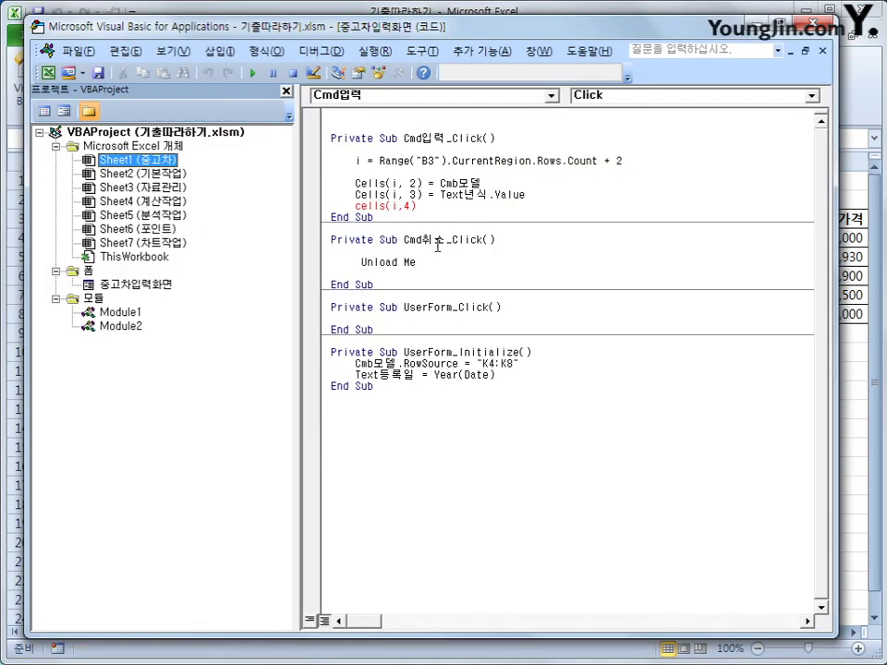
{"action": "left_click", "coordinate": [447, 216]}
{"action": "left_click", "coordinate": [560, 193]}
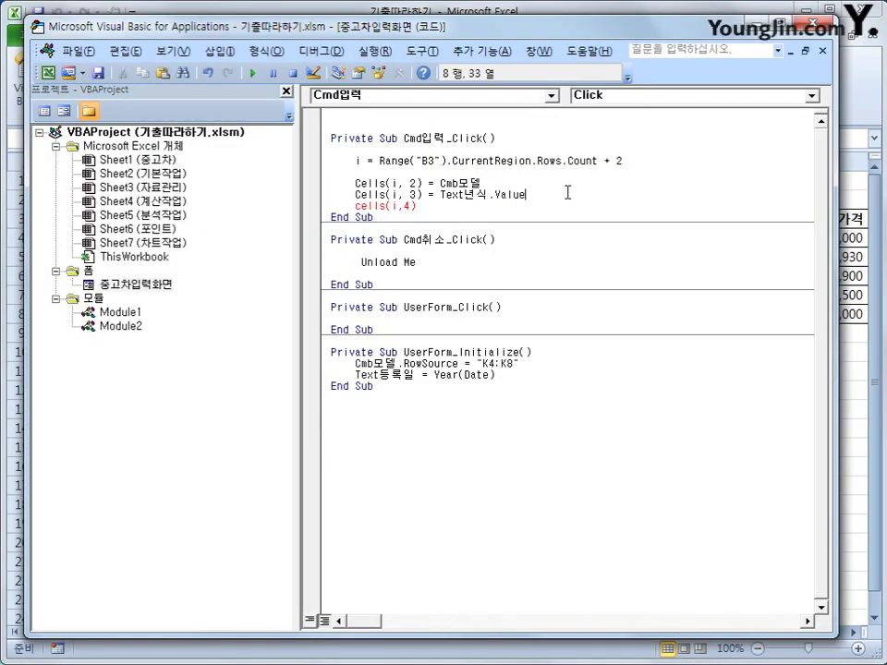
{"action": "key", "text": "Up"}
{"action": "key", "text": "Up"}
{"action": "key", "text": "Return"}
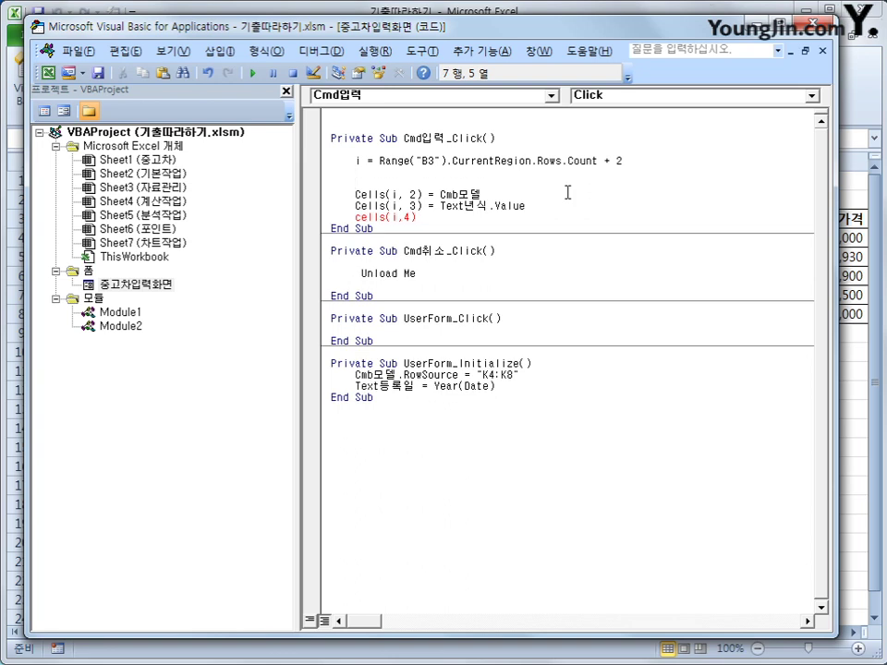
{"action": "type", "text": "iRow ="}
- Run the 중고차입력 form, inspect its model list, close it, and select K4 (빼꼼카)
{"action": "left_click", "coordinate": [802, 26]}
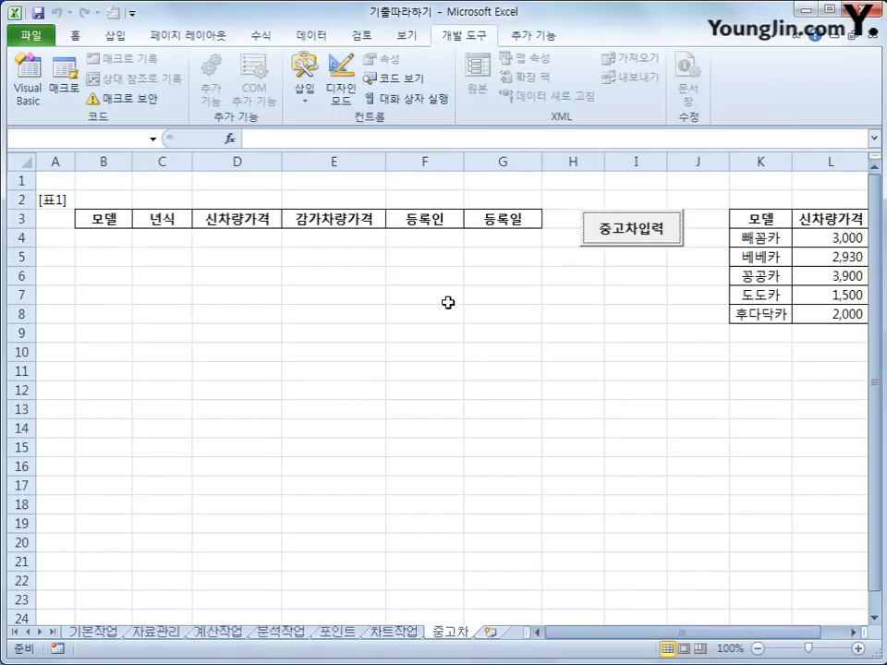
{"action": "left_click", "coordinate": [667, 237]}
{"action": "left_click_drag", "start_coordinate": [435, 224], "coordinate": [564, 289]}
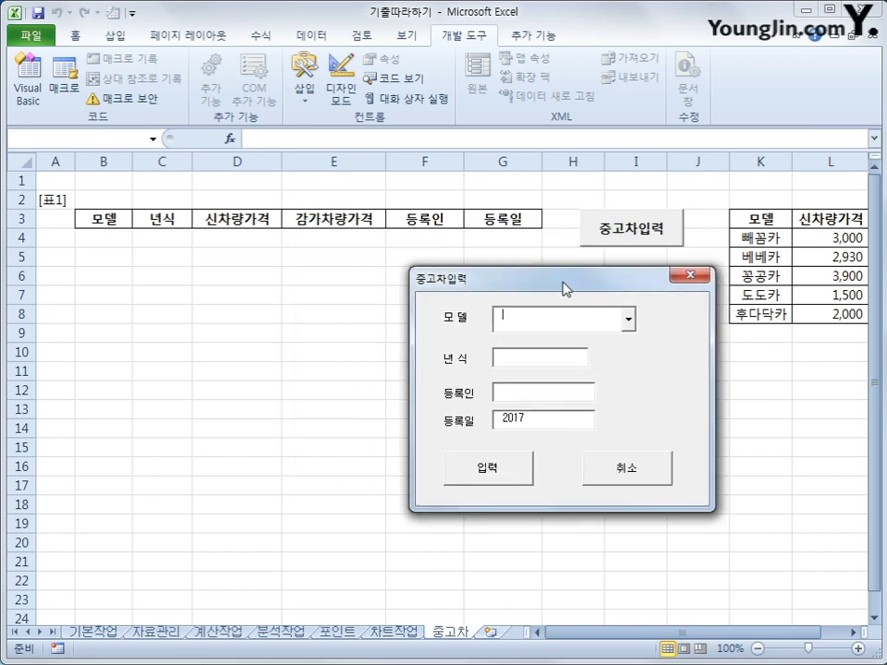
{"action": "left_click", "coordinate": [628, 320]}
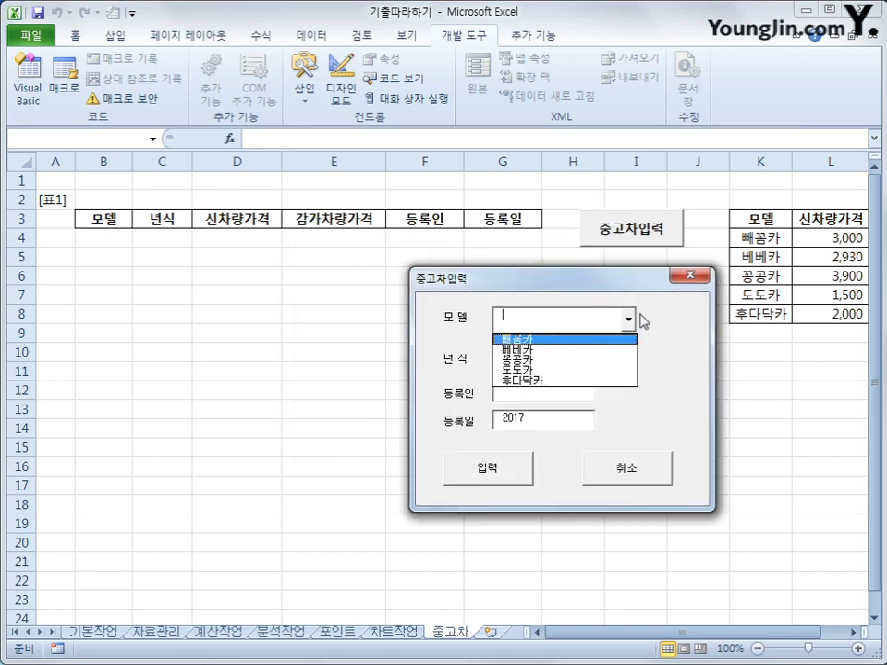
{"action": "left_click", "coordinate": [637, 321]}
{"action": "left_click", "coordinate": [629, 320]}
{"action": "left_click", "coordinate": [709, 282]}
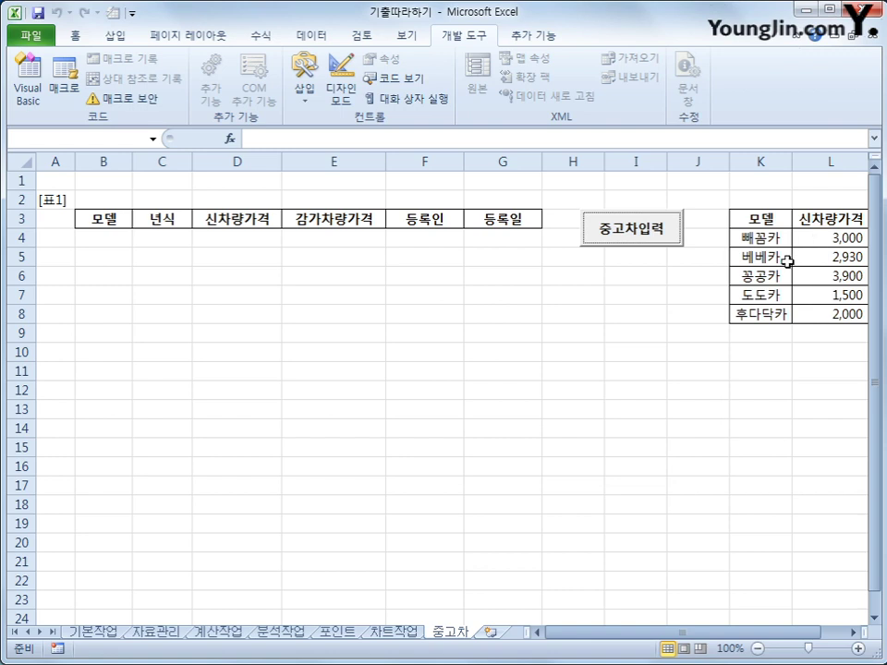
{"action": "left_click", "coordinate": [767, 239]}
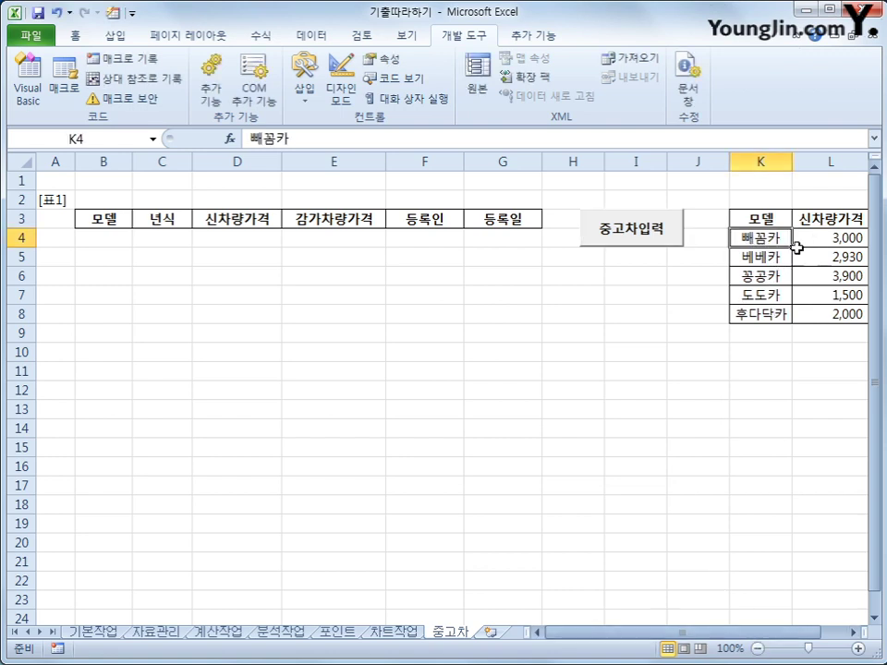
- Reopen the form, choose 베베카, close it, and select K5 to compare
{"action": "left_click", "coordinate": [621, 238]}
{"action": "left_click", "coordinate": [510, 262]}
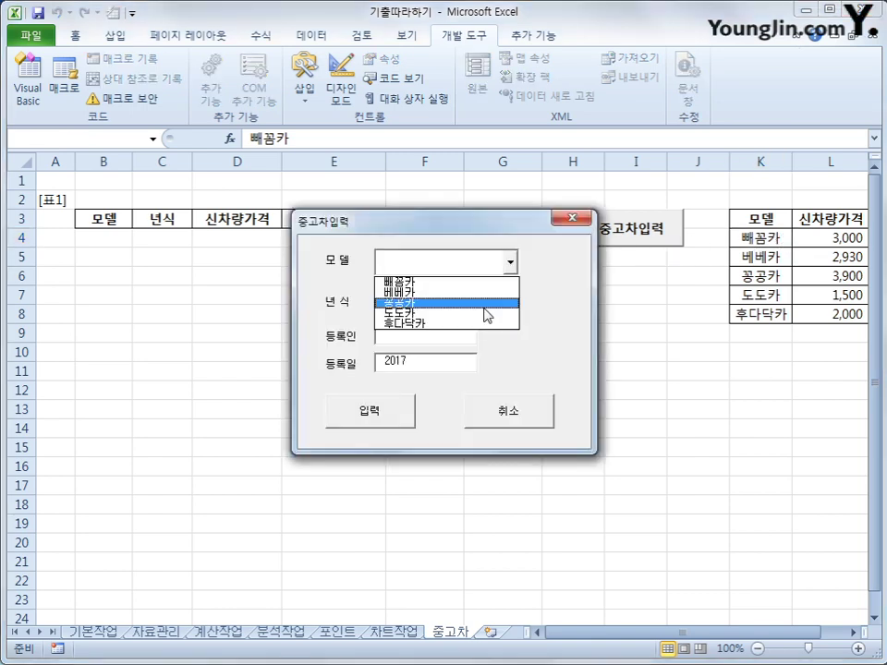
{"action": "left_click", "coordinate": [488, 294]}
{"action": "left_click", "coordinate": [510, 262]}
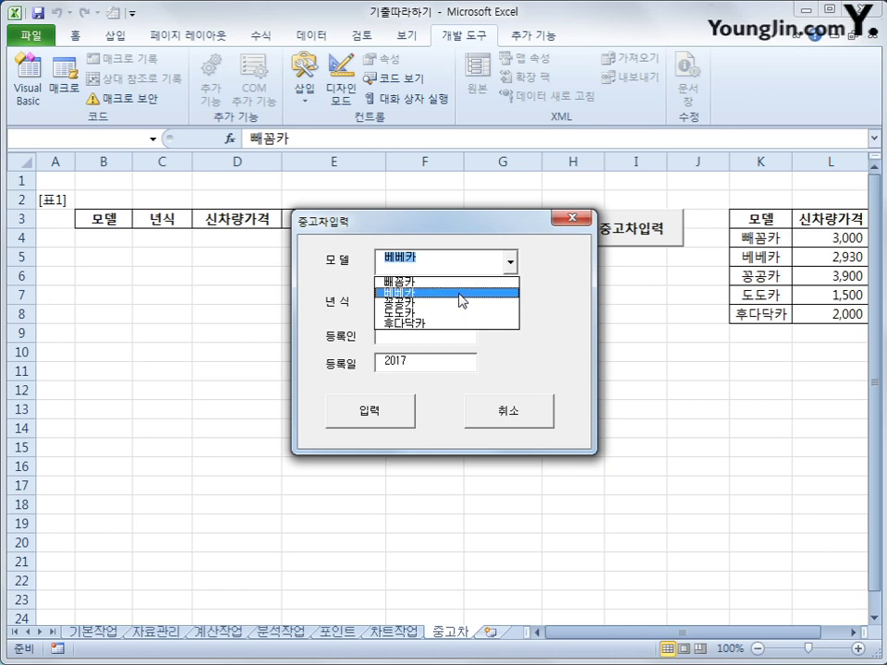
{"action": "left_click", "coordinate": [573, 219]}
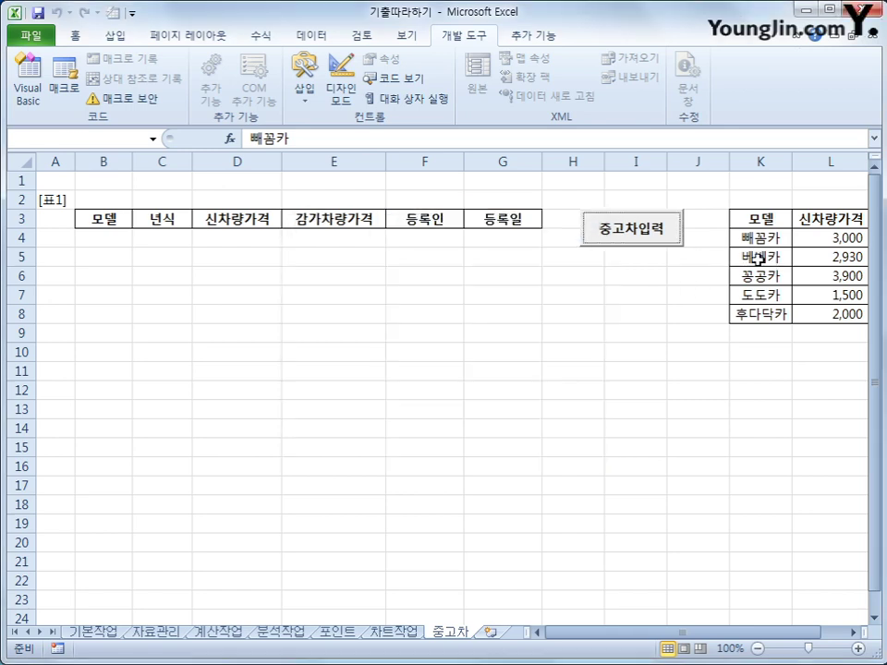
{"action": "left_click", "coordinate": [758, 259]}
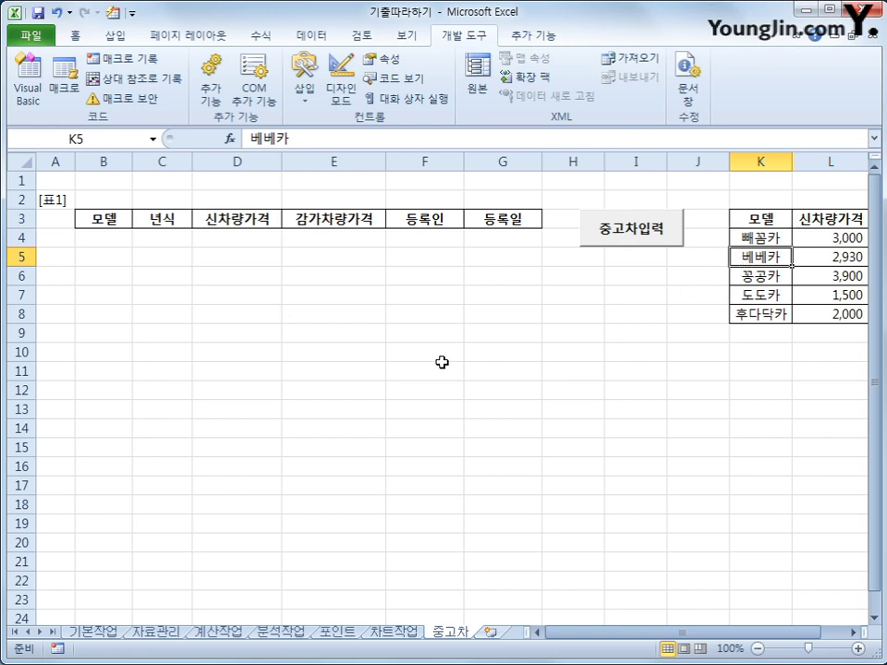
- Complete the line iRow = Cmb모델.ListIndex + 4
{"action": "left_click", "coordinate": [28, 90]}
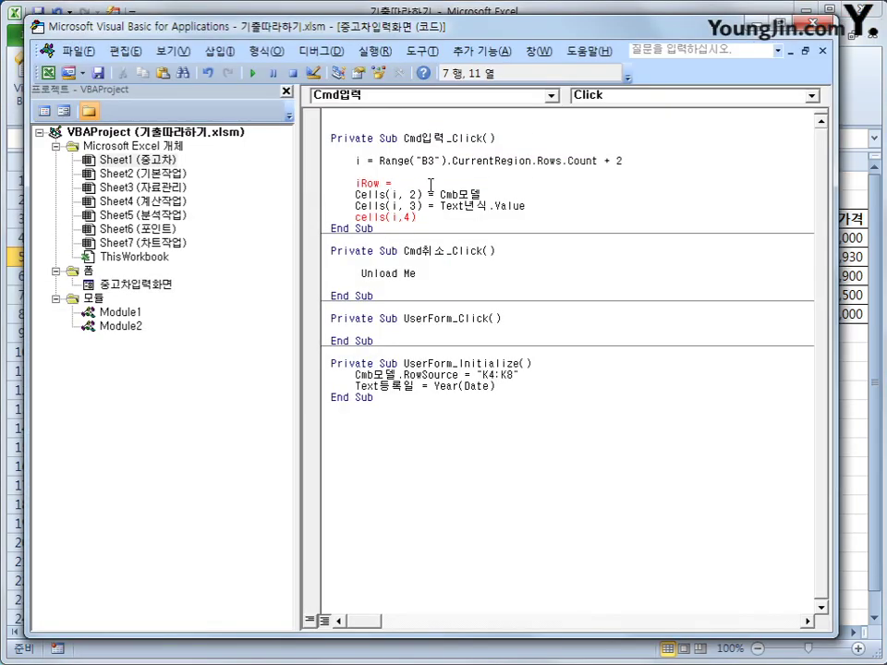
{"action": "type", "text": "cmb모델."}
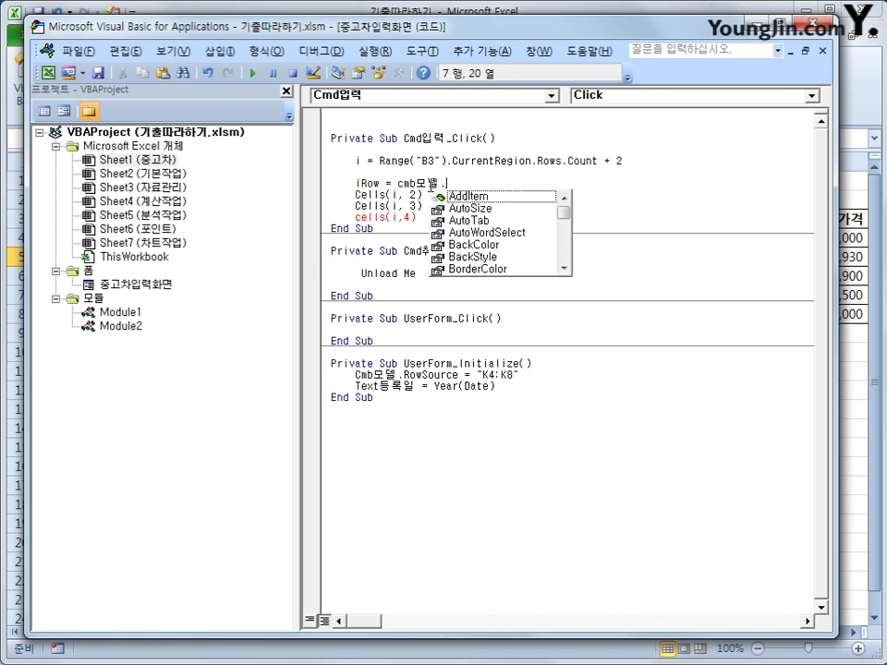
{"action": "type", "text": "listin"}
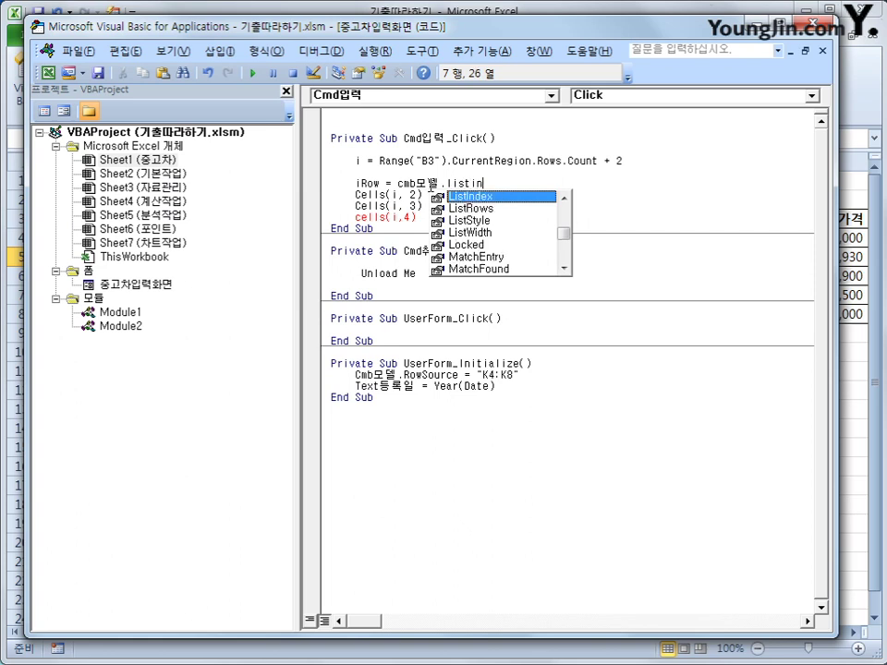
{"action": "key", "text": "Tab"}
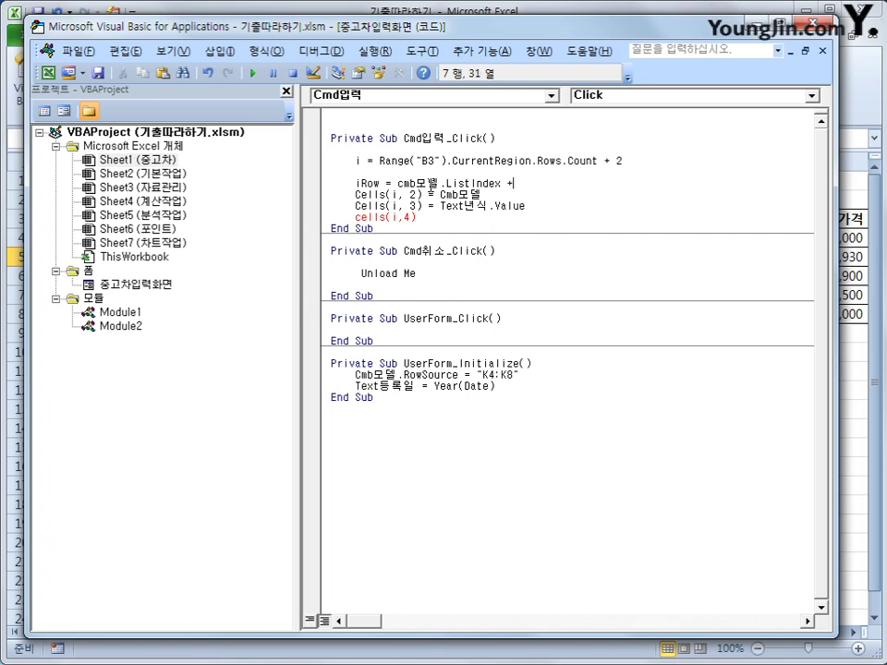
{"action": "type", "text": "+ 4"}
{"action": "key", "text": "Return"}
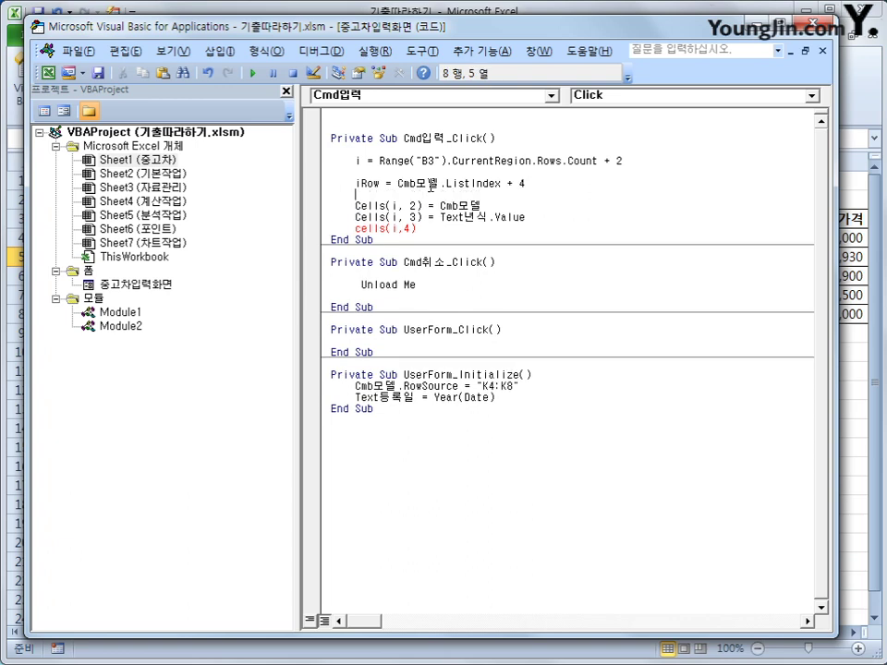
- Change the fourth line to Cells(i, 4) = Cells(iRow, 12)
{"action": "key", "text": "Down"}
{"action": "key", "text": "Down"}
{"action": "key", "text": "Down"}
{"action": "key", "text": "End"}
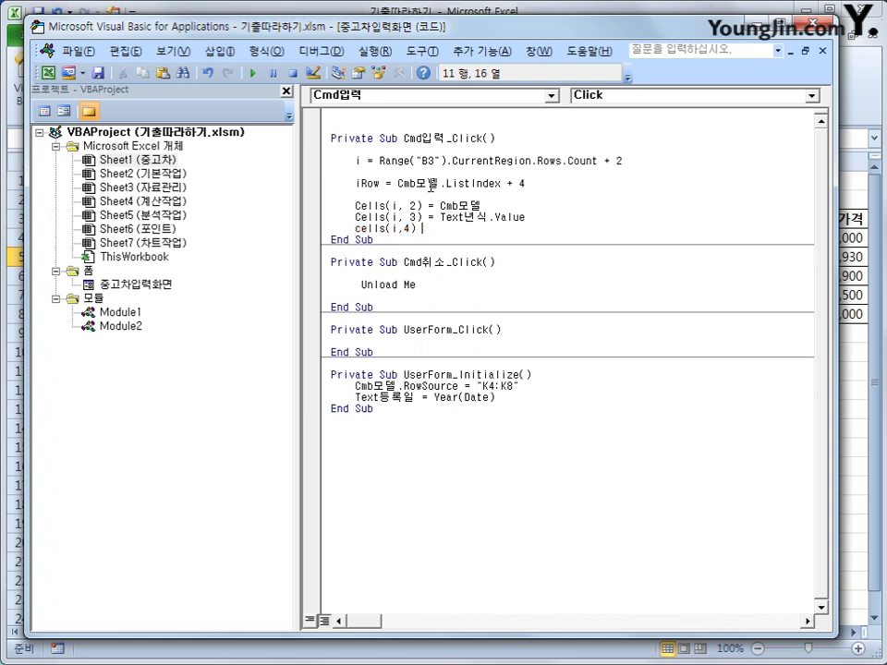
{"action": "type", "text": "= cells("}
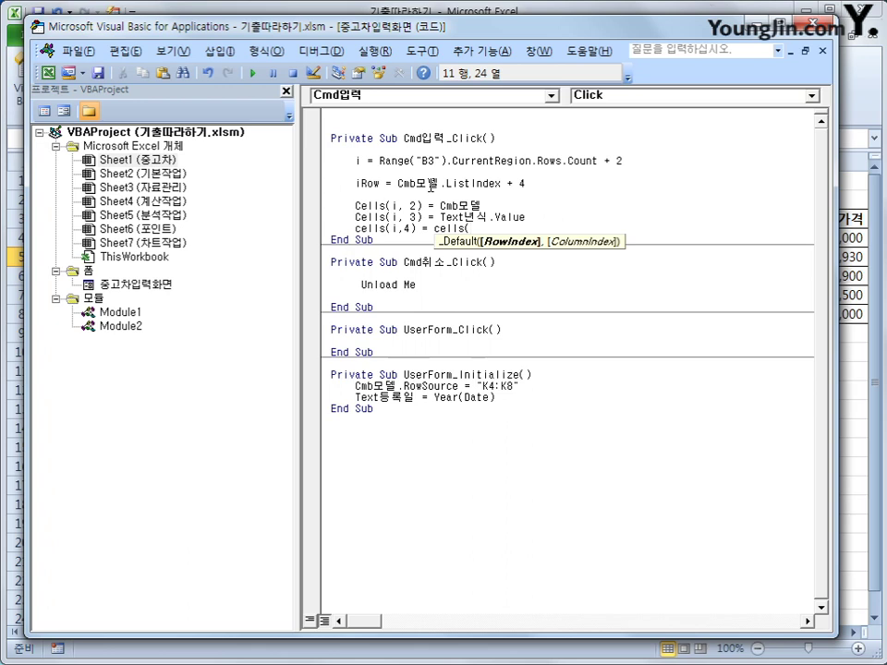
{"action": "type", "text": "iRow, "}
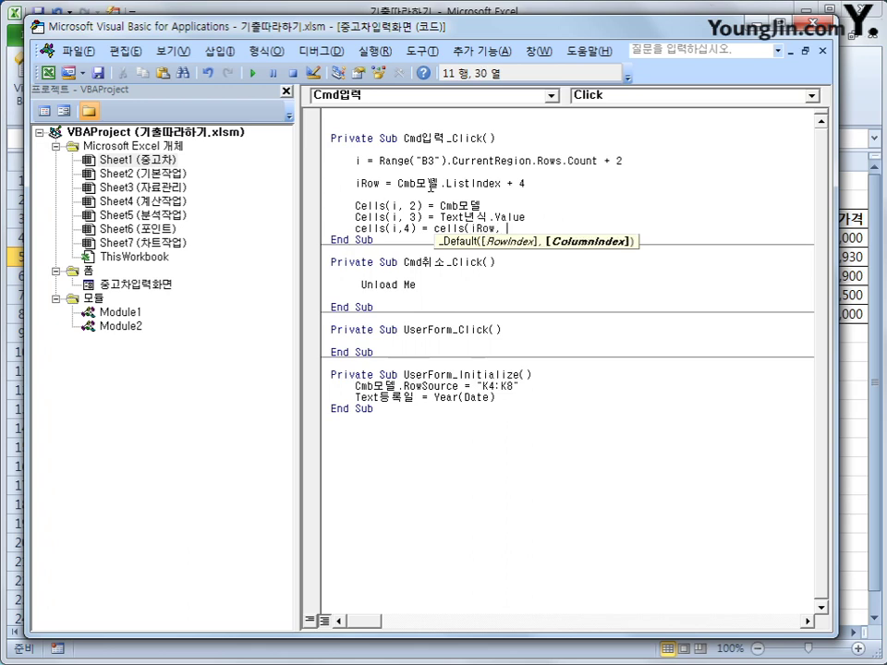
{"action": "type", "text": "12)"}
{"action": "key", "text": "Return"}
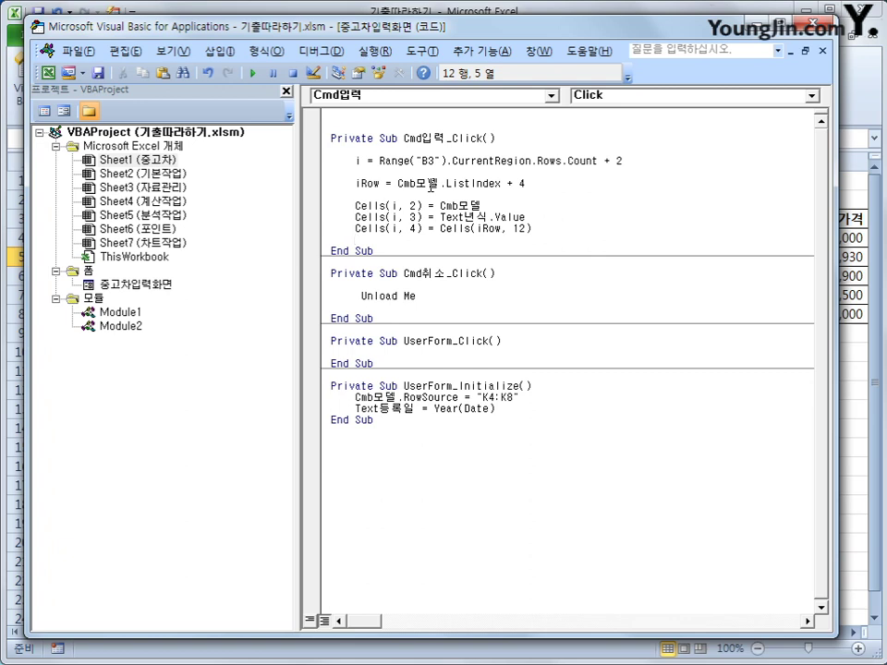
- Draft the Cells(i, 5) line from Cells(i, 4) and 0.8 raised to the year difference
{"action": "type", "text": "cells(i,"}
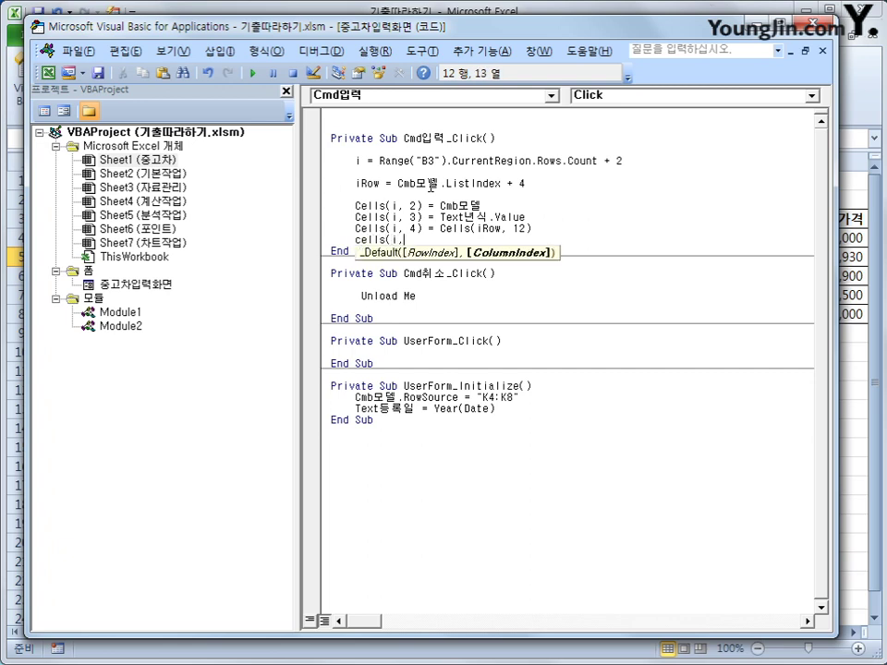
{"action": "type", "text": "5) = "}
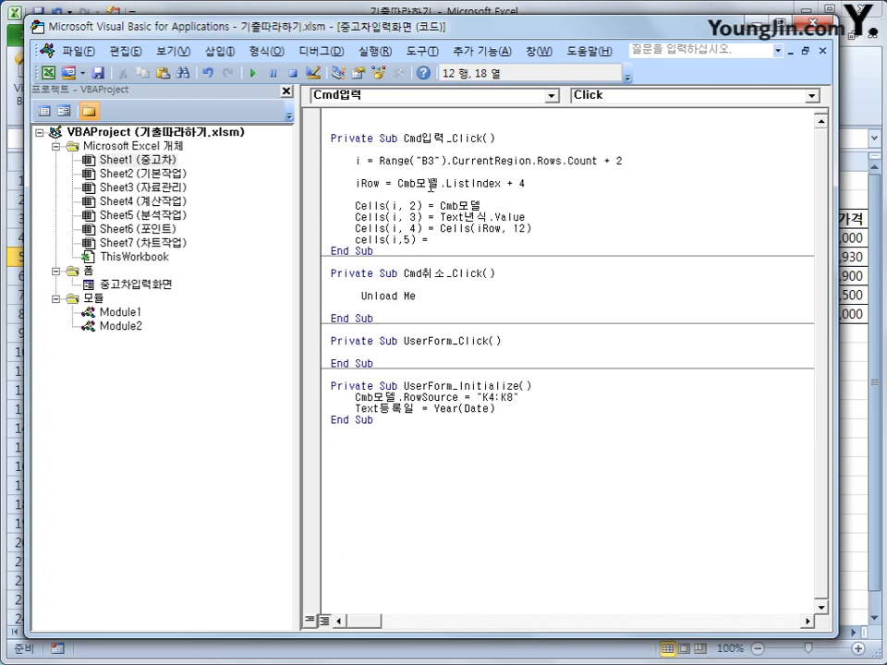
{"action": "type", "text": "cells(i,3"}
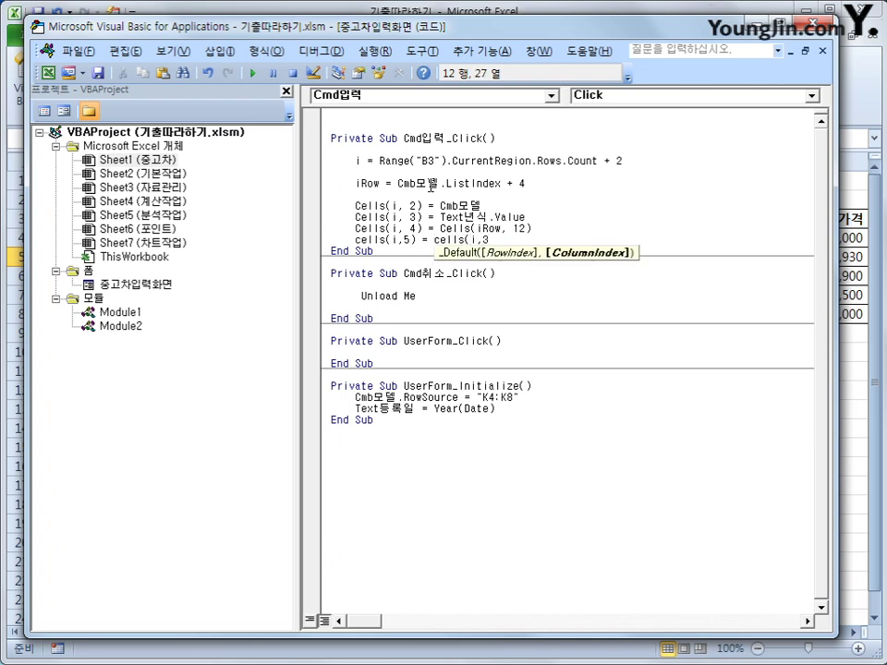
{"action": "key", "text": "BackSpace"}
{"action": "type", "text": "4)"}
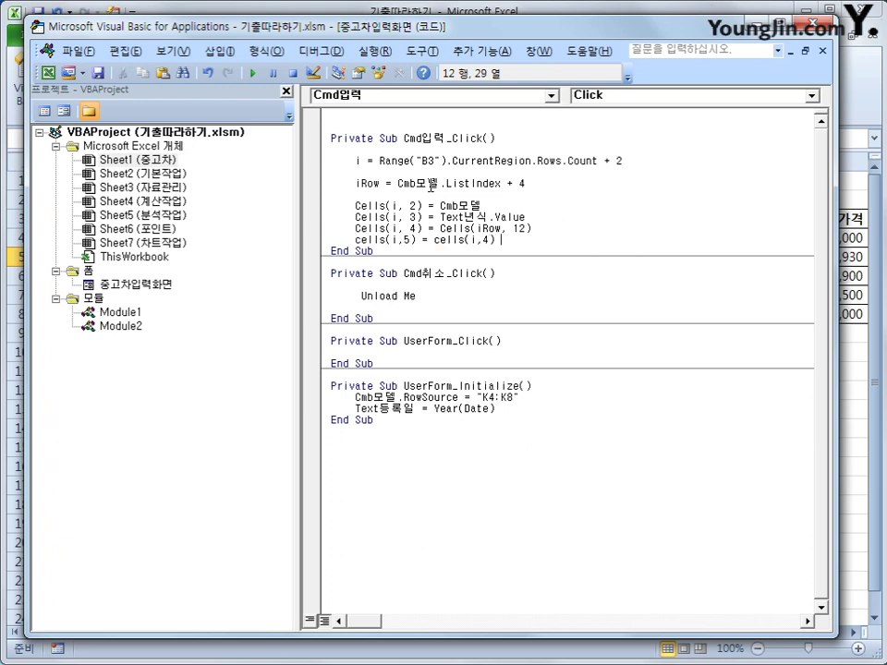
{"action": "type", "text": " + 0."}
{"action": "type", "text": "8 &"}
{"action": "type", "text": " ("}
{"action": "type", "text": "등록일"}
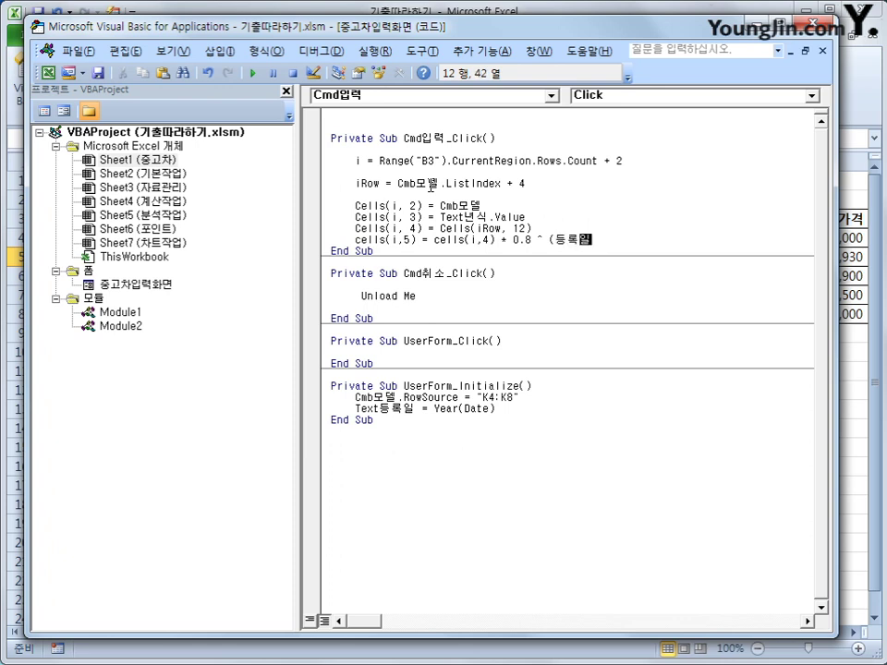
{"action": "type", "text": " - 녀"}
{"action": "type", "text": "년식"}
{"action": "key", "text": "Down"}
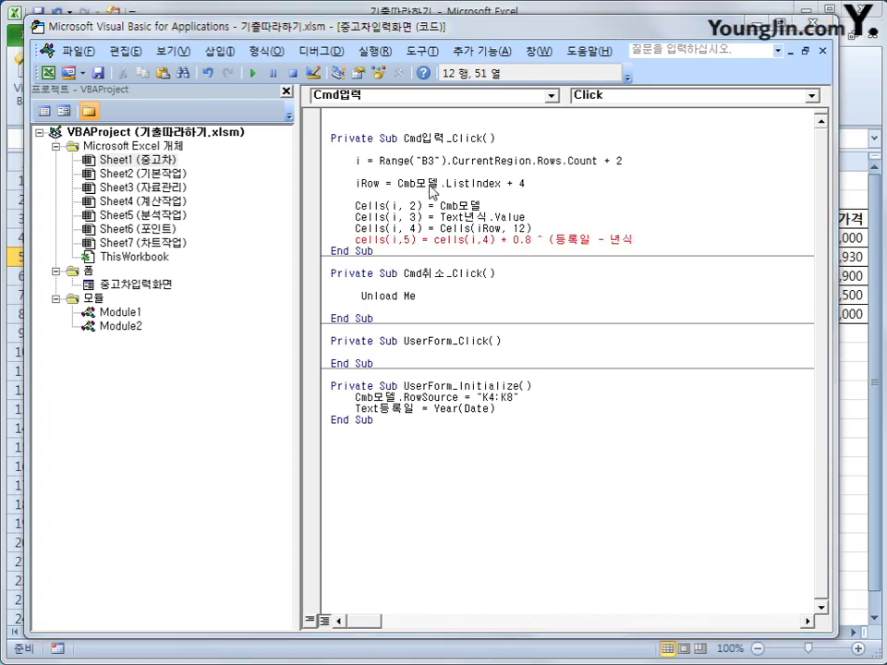
{"action": "key", "text": "Return"}
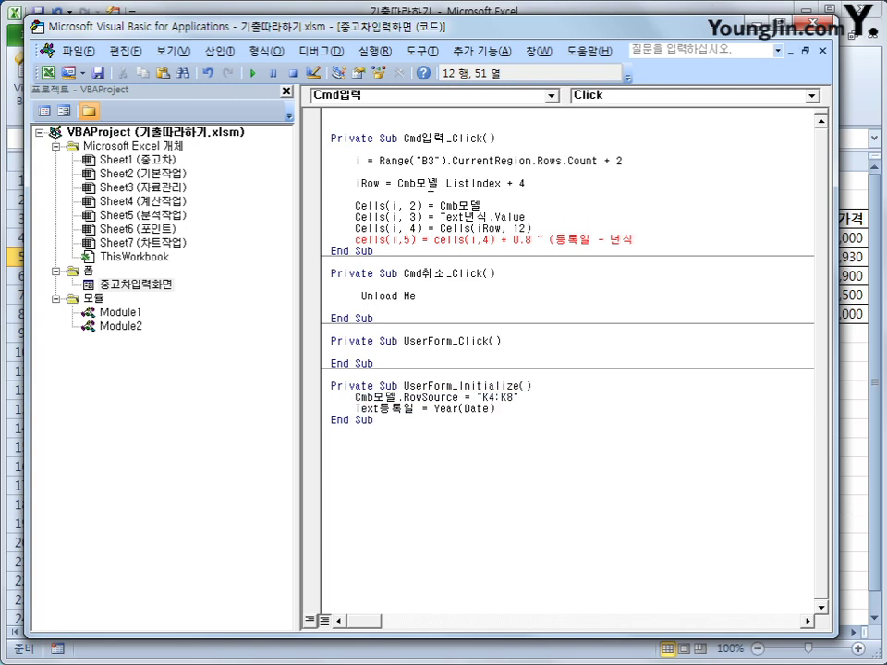
- Correct the formula to Cells(i, 4) * 0.8 ^ (Text등록일 - Text년식) and commit it
{"action": "key", "text": "Left"}
{"action": "key", "text": "Left"}
{"action": "key", "text": "Left"}
{"action": "key", "text": "Left"}
{"action": "key", "text": "Left"}
{"action": "key", "text": "Left"}
{"action": "key", "text": "Left"}
{"action": "key", "text": "Left"}
{"action": "key", "text": "Left"}
{"action": "key", "text": "Left"}
{"action": "key", "text": "Left"}
{"action": "key", "text": "shift+End"}
{"action": "type", "text": "ㅅㄷㅌㅅ"}
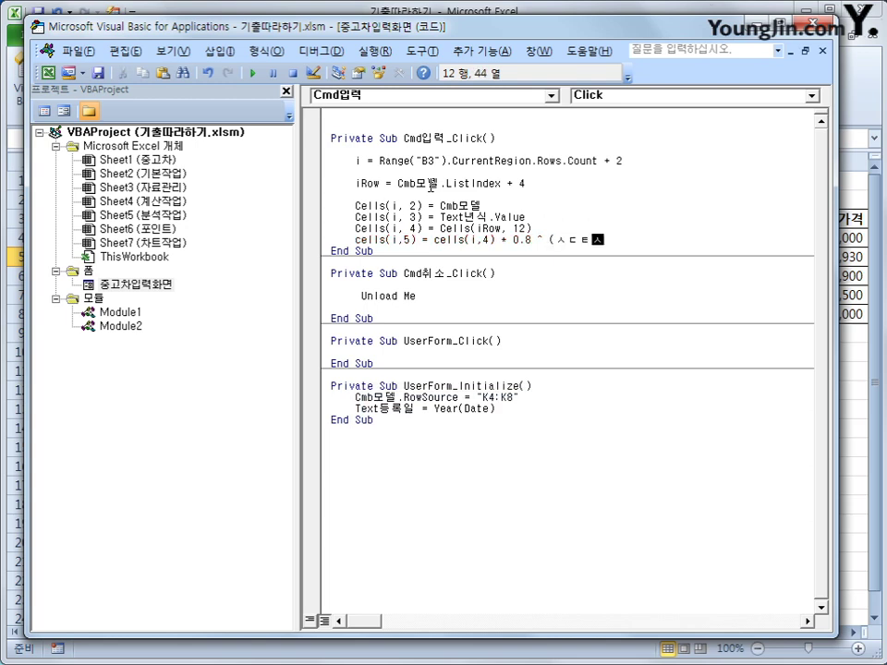
{"action": "key", "text": "BackSpace"}
{"action": "key", "text": "BackSpace"}
{"action": "key", "text": "BackSpace"}
{"action": "key", "text": "BackSpace"}
{"action": "type", "text": "tx"}
{"action": "type", "text": "xt"}
{"action": "type", "text": "등록일 - "}
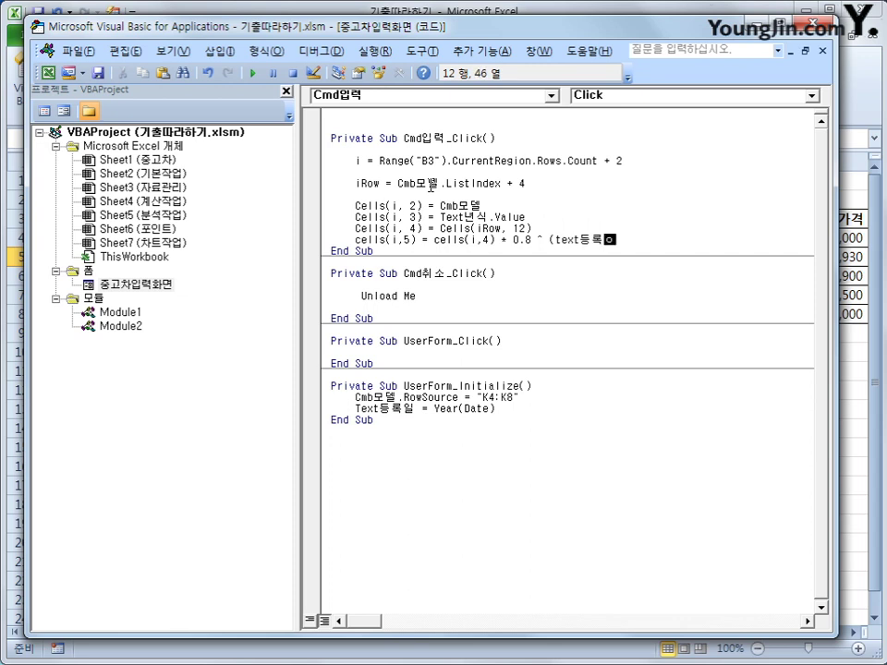
{"action": "type", "text": "ㅛㄷ"}
{"action": "key", "text": "BackSpace"}
{"action": "key", "text": "BackSpace"}
{"action": "type", "text": "text"}
{"action": "type", "text": "년식"}
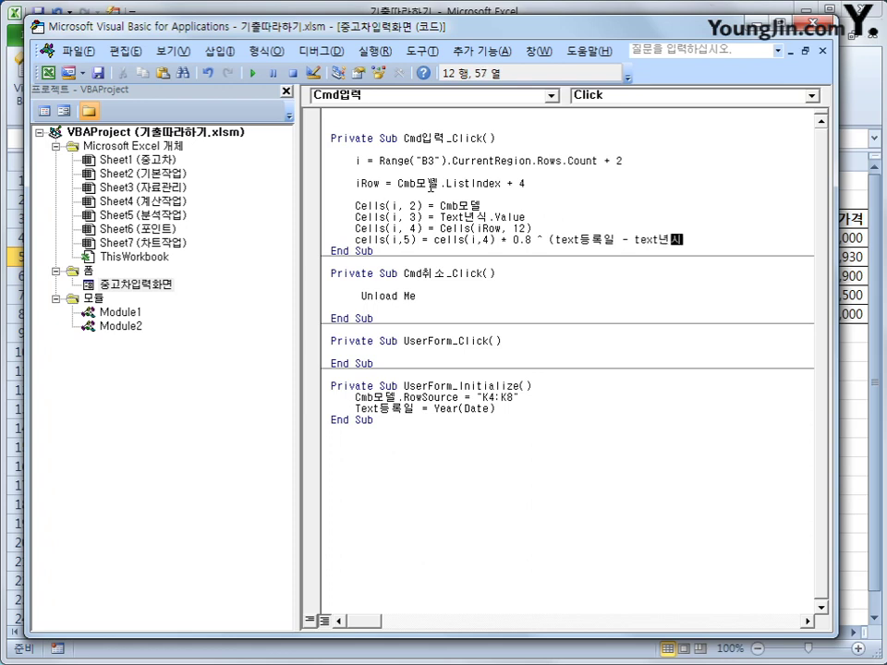
{"action": "type", "text": ")"}
{"action": "key", "text": "Return"}
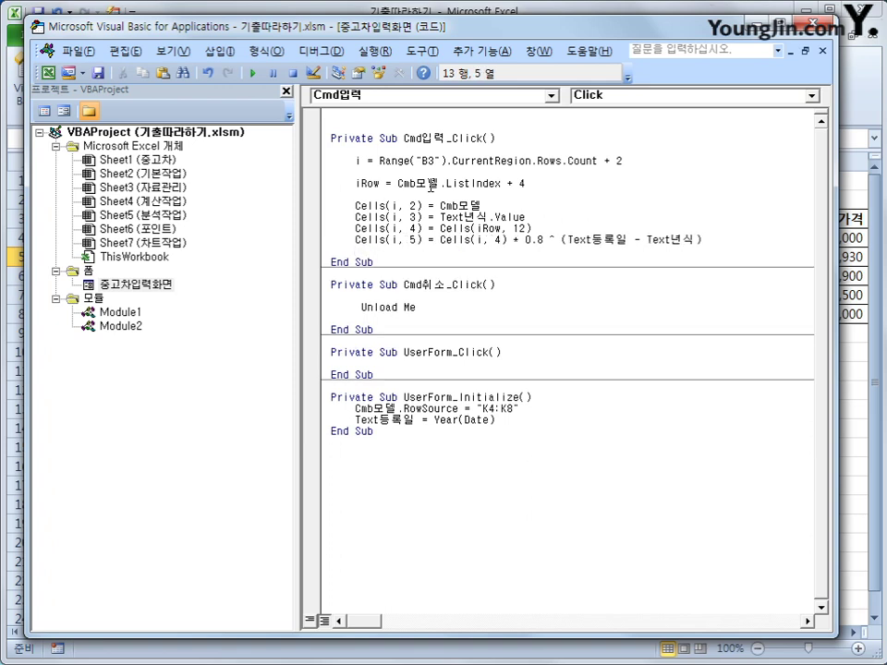
- Add the line Cells(i, 6) = Text등록인 to write the registrant
{"action": "type", "text": "ㅇ"}
{"action": "key", "text": "BackSpace"}
{"action": "type", "text": "cells(i,"}
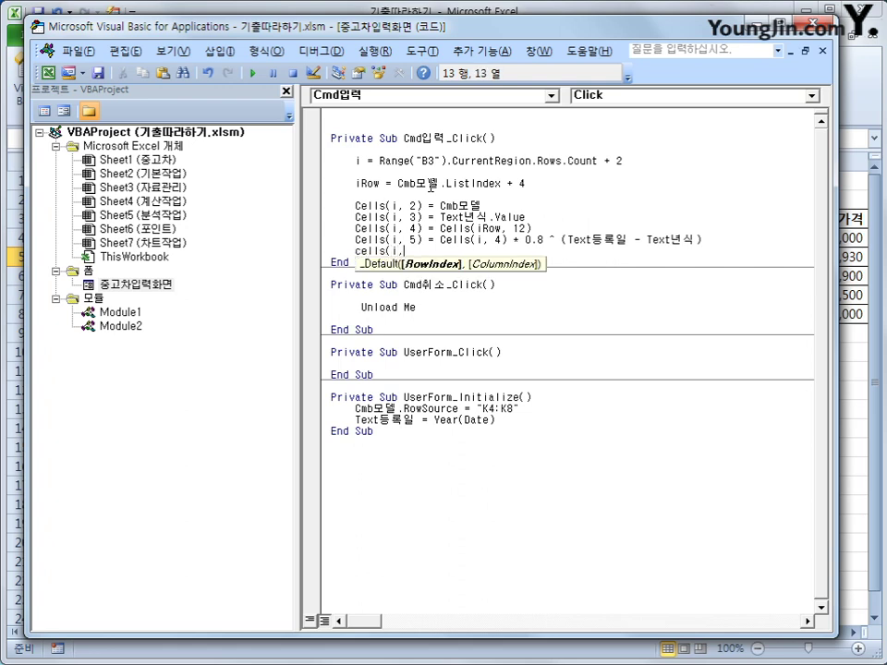
{"action": "type", "text": "6) ="}
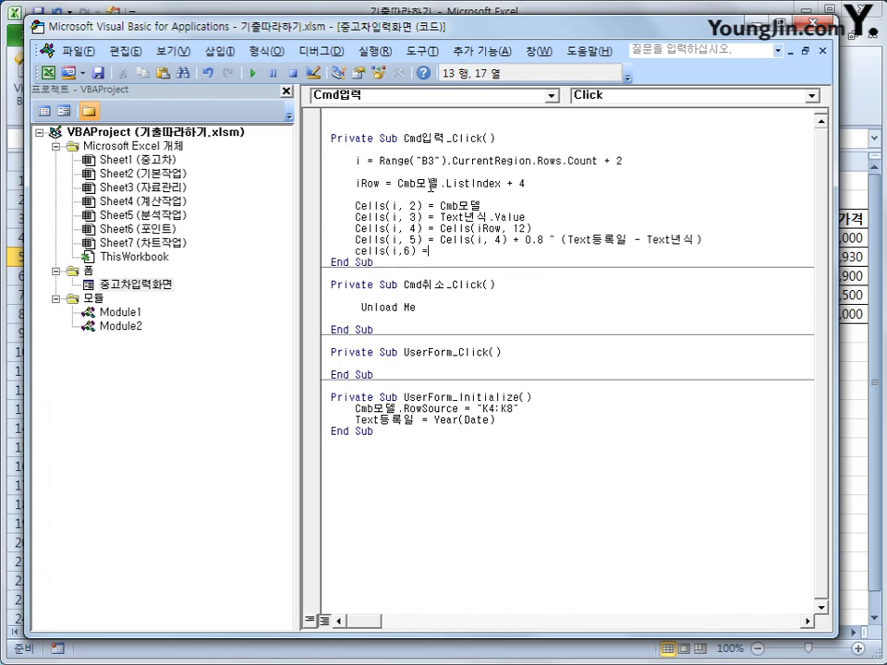
{"action": "type", "text": " text"}
{"action": "type", "text": "등록인"}
{"action": "key", "text": "Return"}
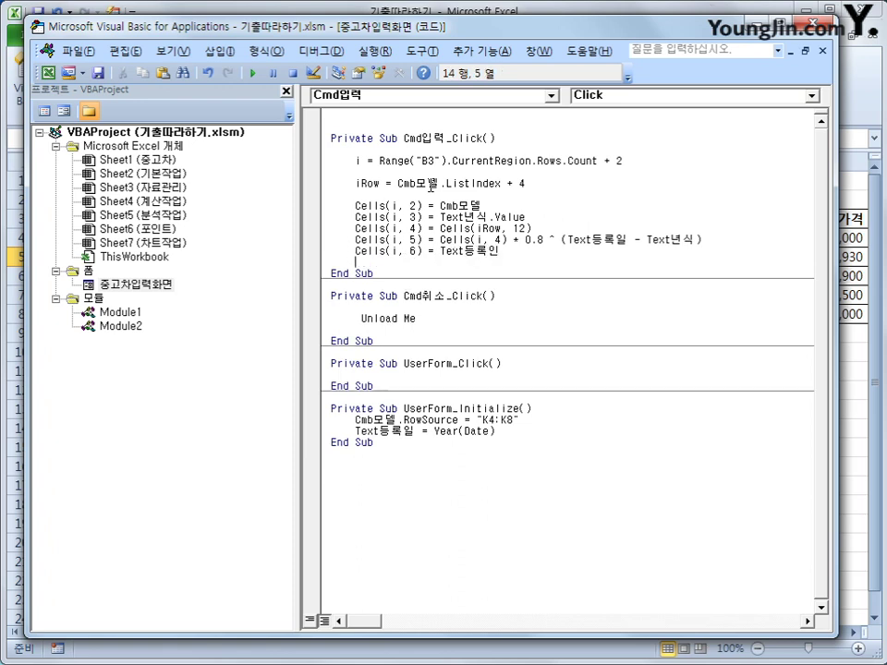
- Add Cells(i, 7) = Text등록일.Value for the registration date, then return to the worksheet
{"action": "type", "text": "cells("}
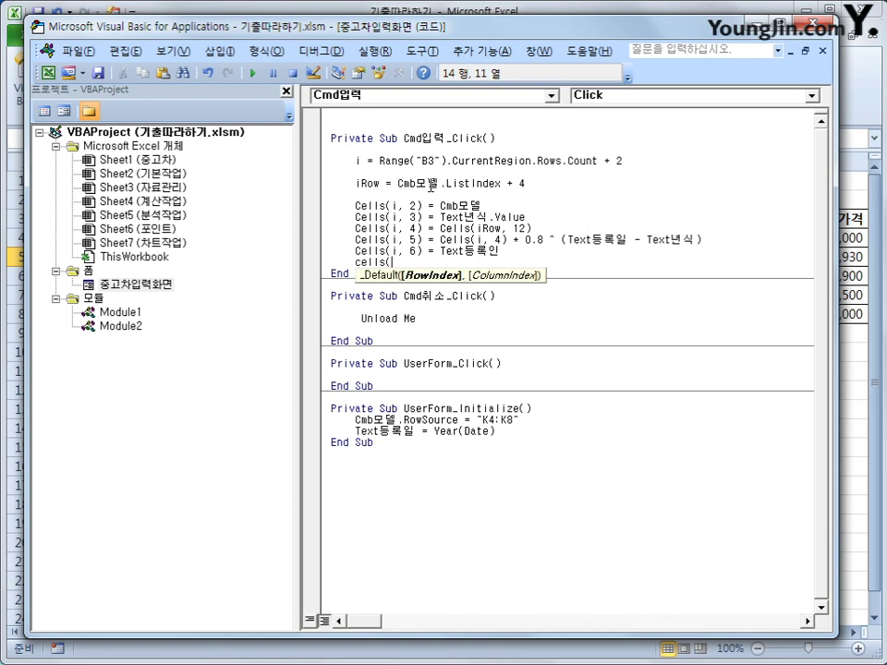
{"action": "type", "text": "ik7"}
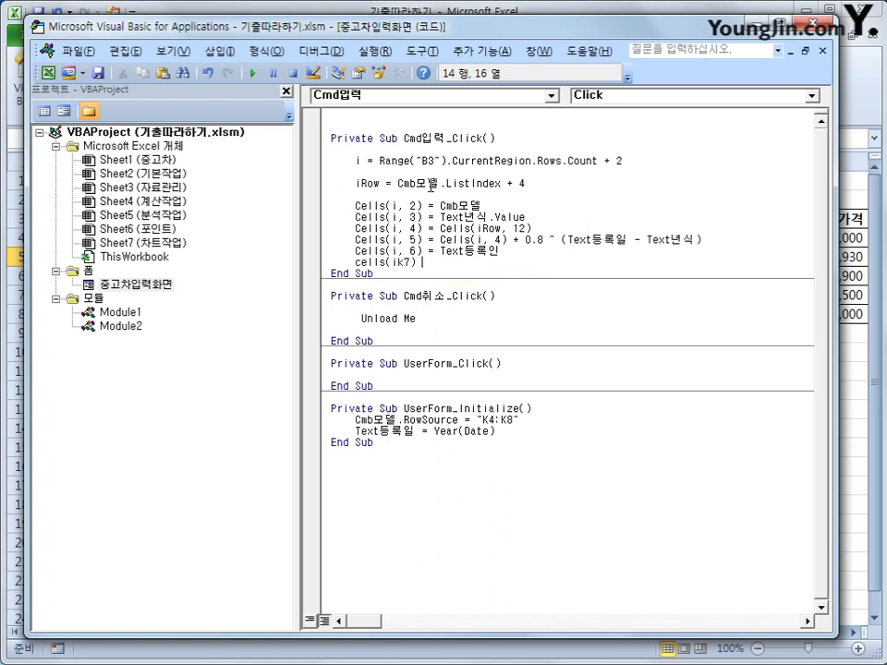
{"action": "key", "text": "BackSpace"}
{"action": "key", "text": "BackSpace"}
{"action": "type", "text": ","}
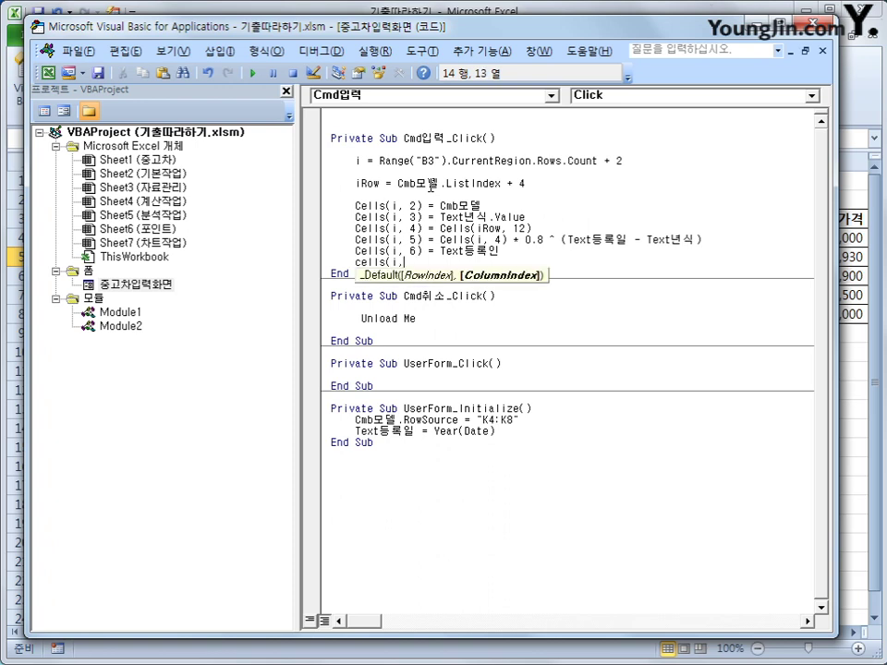
{"action": "type", "text": "7) = "}
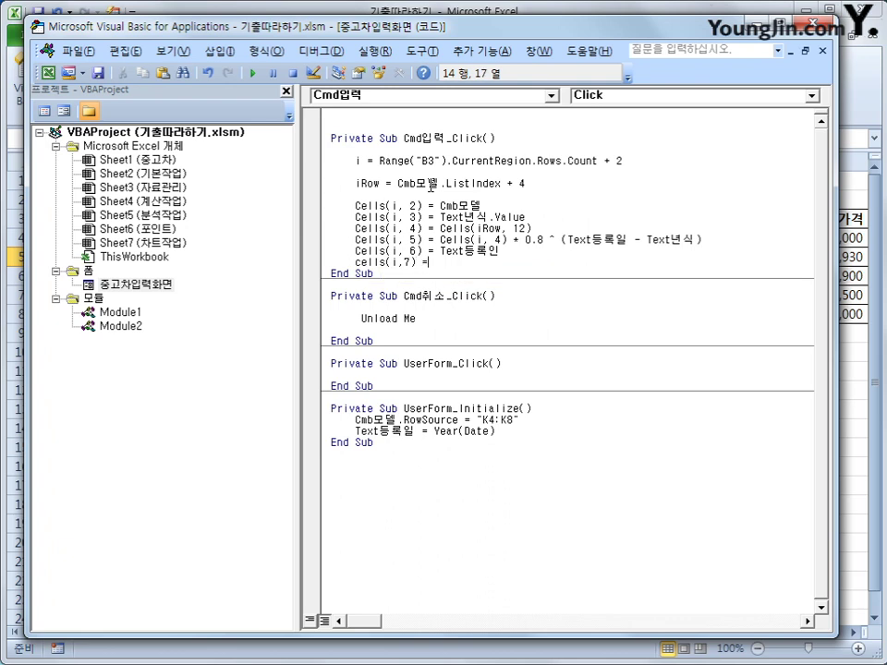
{"action": "type", "text": "text등록일."}
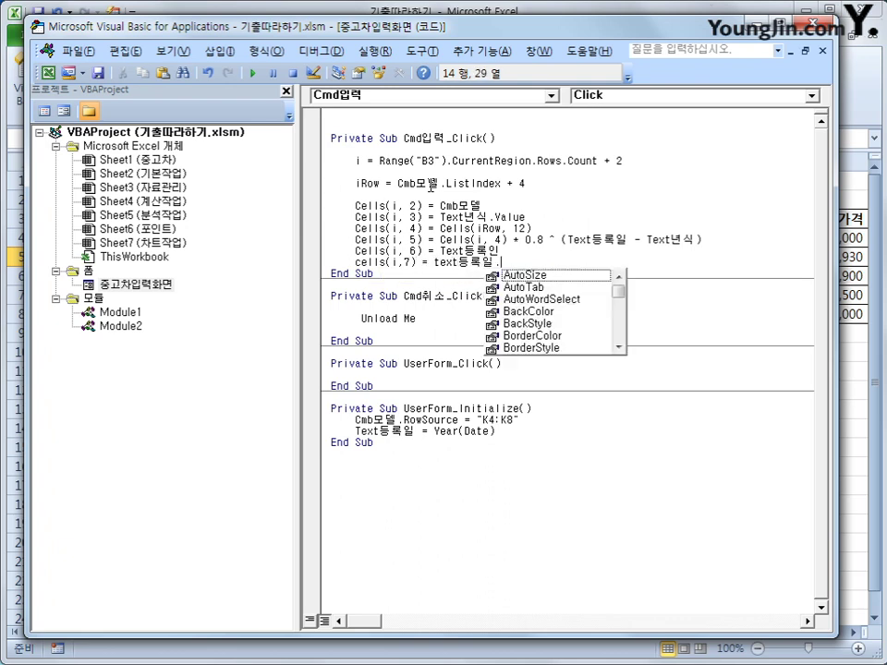
{"action": "type", "text": "value"}
{"action": "key", "text": "Return"}
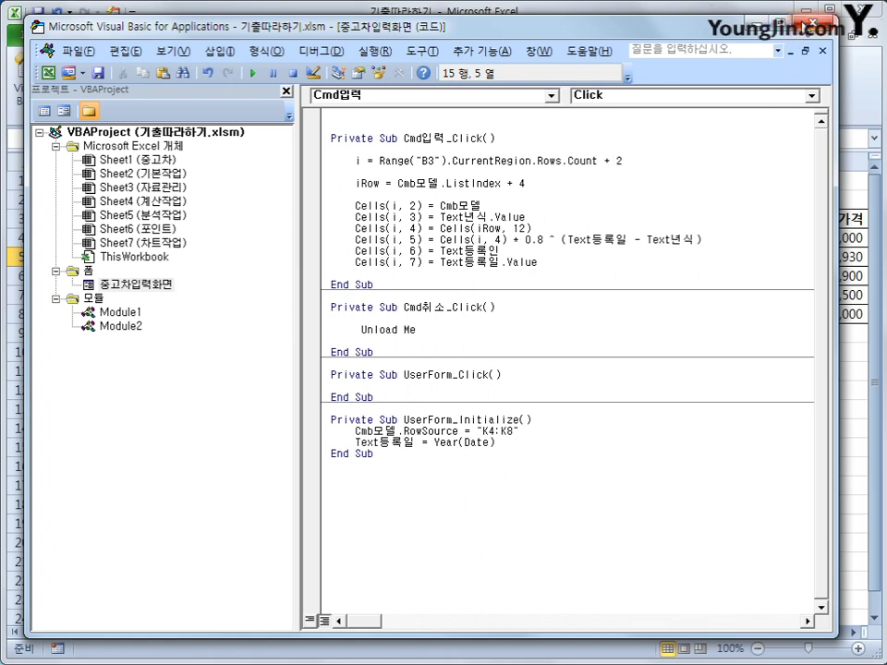
{"action": "left_click", "coordinate": [800, 24]}
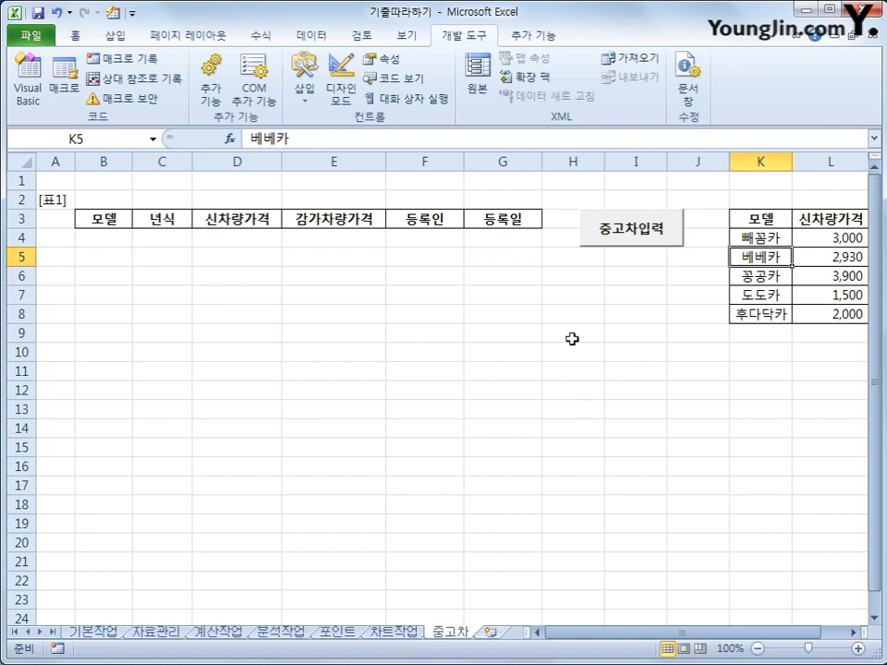
- Submit a 중고차입력 form entry for 빼꼼카, model year 2010, and a registrant name
{"action": "left_click", "coordinate": [619, 237]}
{"action": "left_click", "coordinate": [510, 263]}
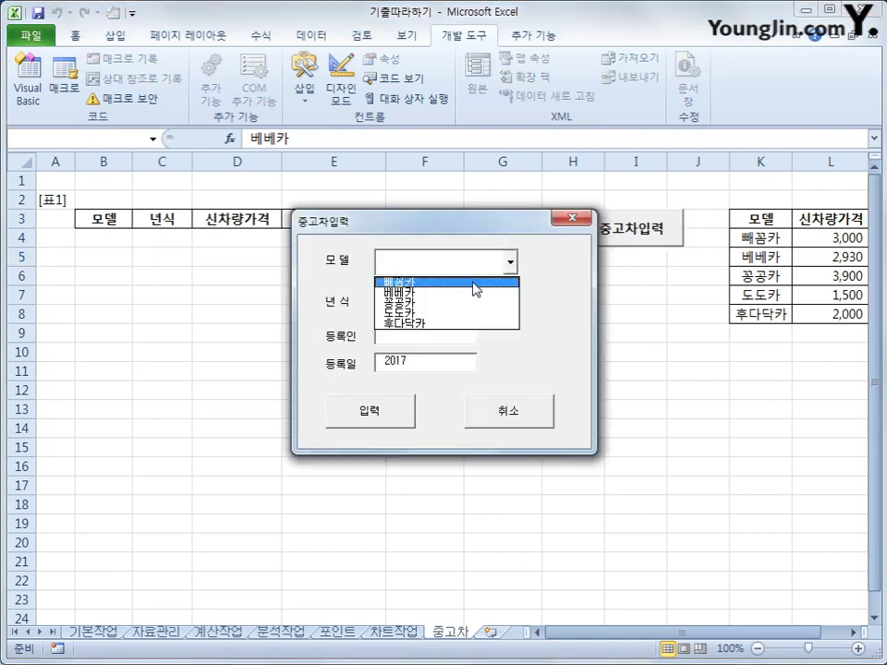
{"action": "left_click", "coordinate": [476, 283]}
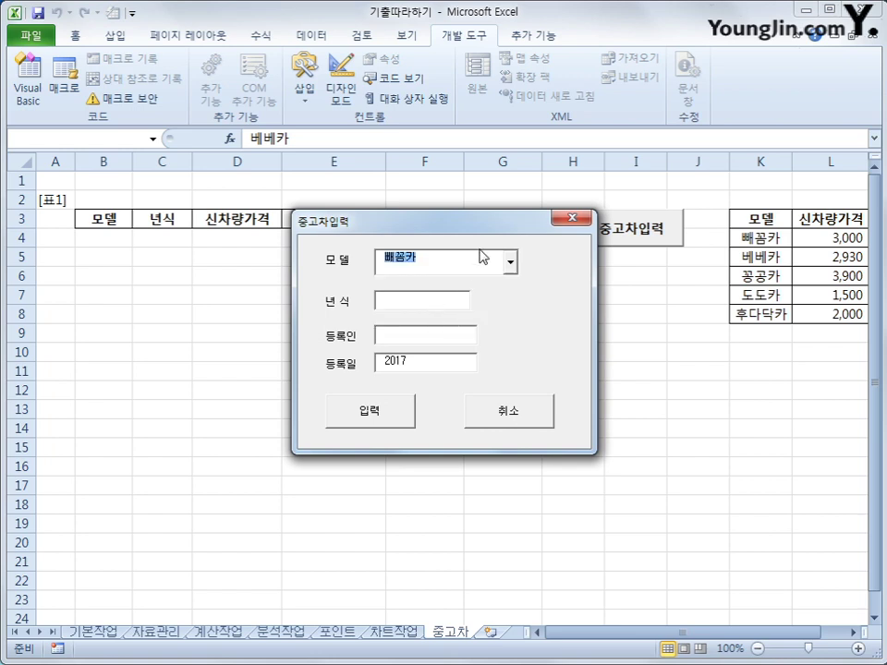
{"action": "left_click", "coordinate": [396, 299]}
{"action": "type", "text": "20"}
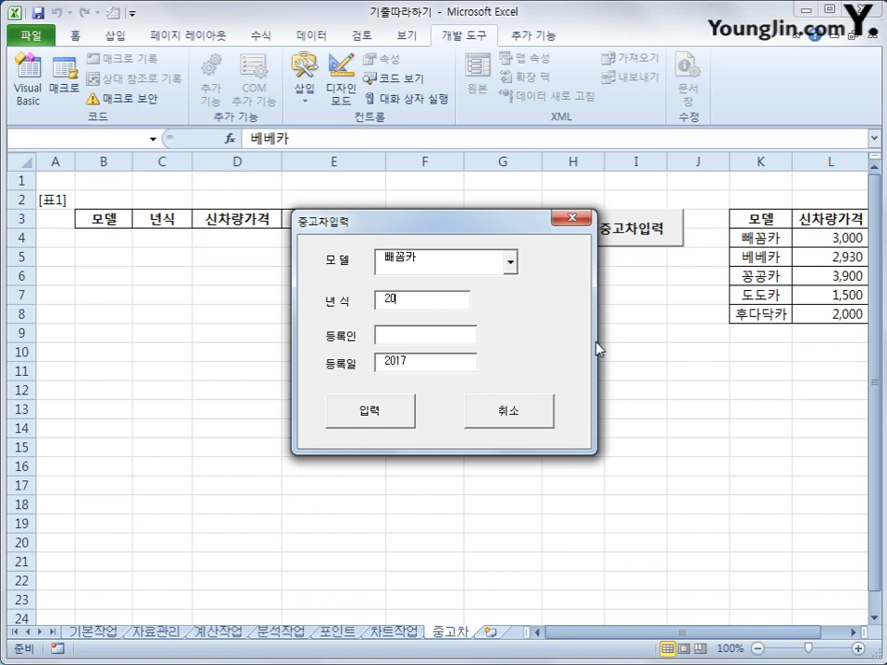
{"action": "type", "text": "10"}
{"action": "left_click", "coordinate": [444, 336]}
{"action": "type", "text": "ㅎ"}
{"action": "key", "text": "BackSpace"}
{"action": "type", "text": "ㅂ"}
{"action": "key", "text": "BackSpace"}
{"action": "type", "text": "홍길동"}
{"action": "left_click", "coordinate": [388, 412]}
- Check row 4 and change the model year field to 2020, then close the form
{"action": "left_click_drag", "start_coordinate": [438, 229], "coordinate": [442, 353]}
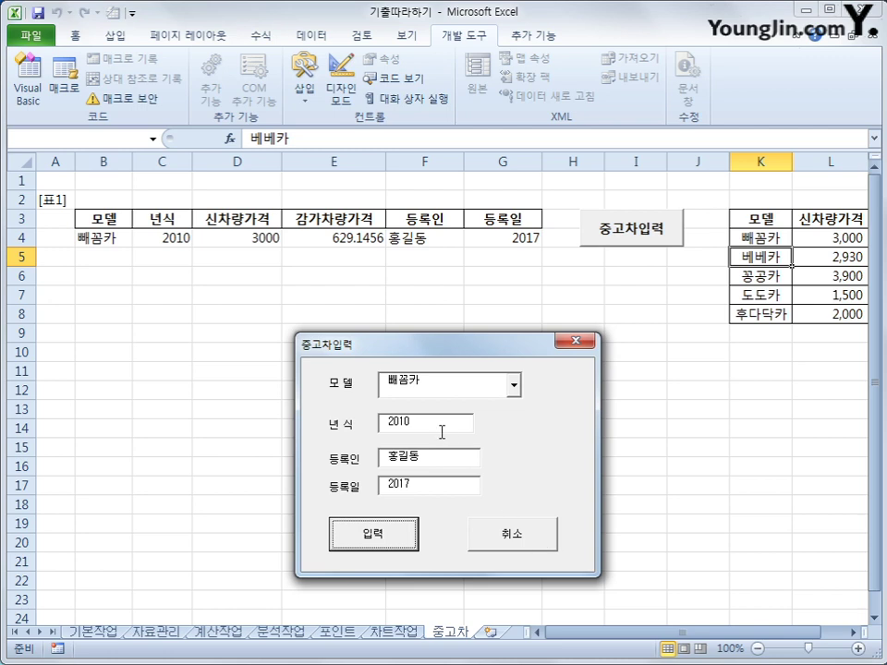
{"action": "left_click_drag", "start_coordinate": [444, 430], "coordinate": [377, 420]}
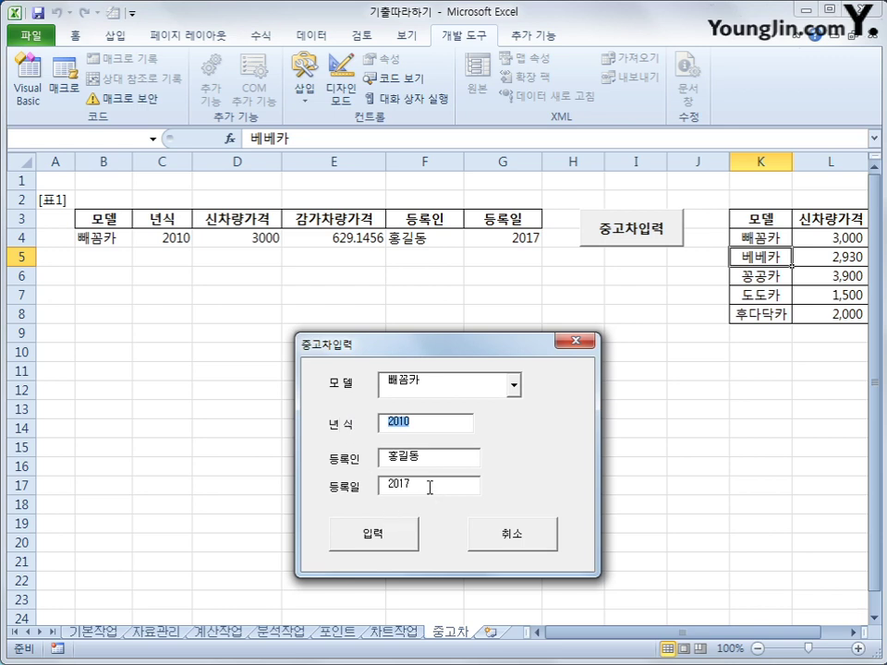
{"action": "left_click_drag", "start_coordinate": [429, 487], "coordinate": [377, 485]}
{"action": "left_click", "coordinate": [425, 428]}
{"action": "left_click_drag", "start_coordinate": [425, 428], "coordinate": [331, 422]}
{"action": "type", "text": "2020"}
{"action": "left_click", "coordinate": [575, 341]}
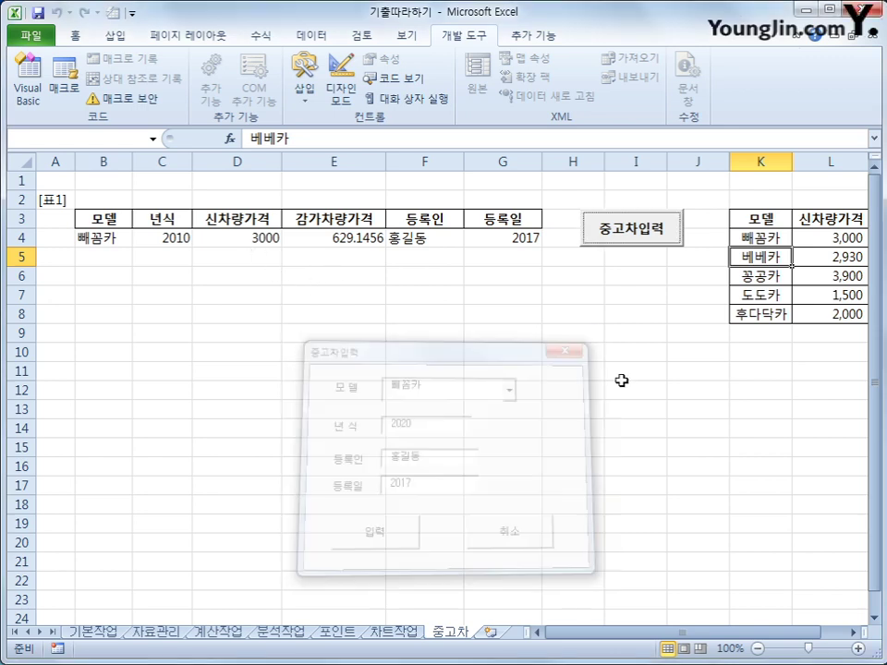
{"action": "left_click", "coordinate": [621, 377]}
- In Cmd입력_Click, add an If line checking for a blank Text년식 or Text등록일 earlier than Text년식
{"action": "left_click", "coordinate": [28, 88]}
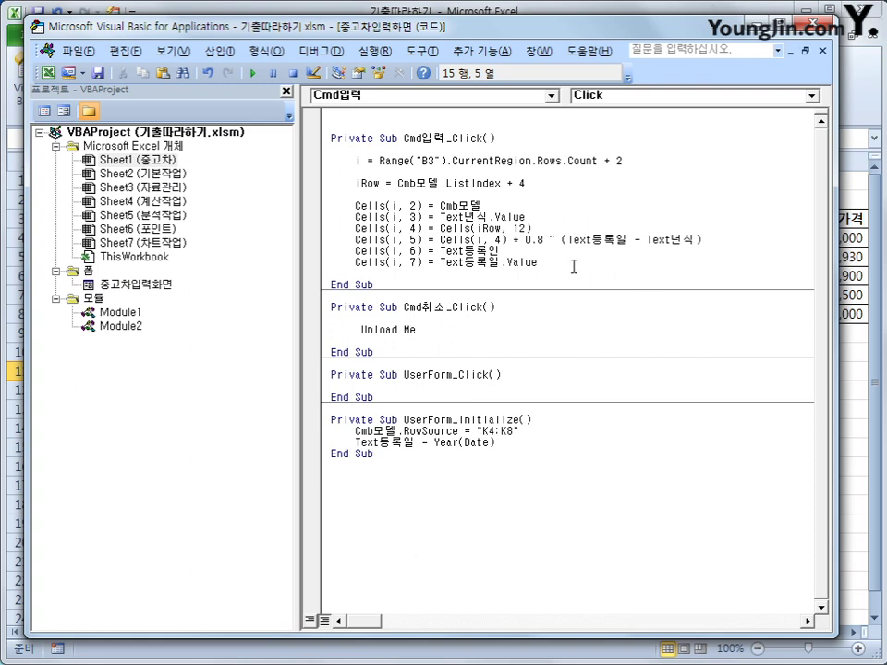
{"action": "left_click", "coordinate": [616, 227]}
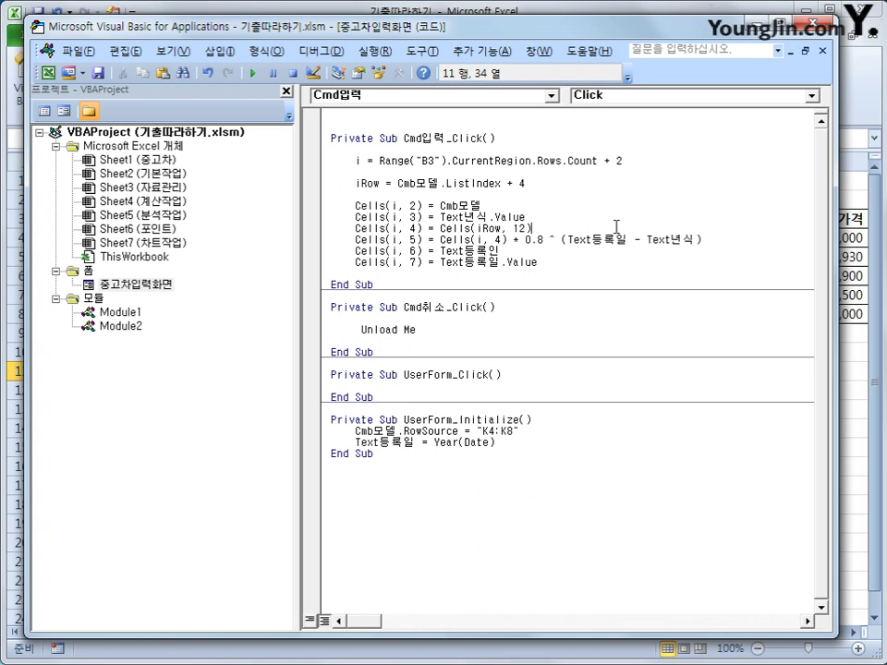
{"action": "key", "text": "Return"}
{"action": "key", "text": "Return"}
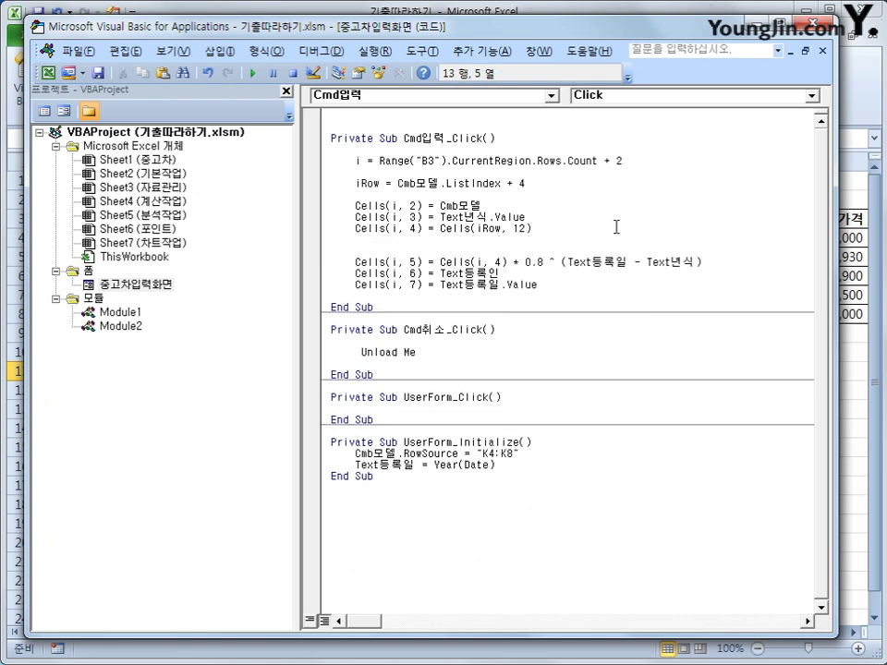
{"action": "type", "text": "if text년식 ="}
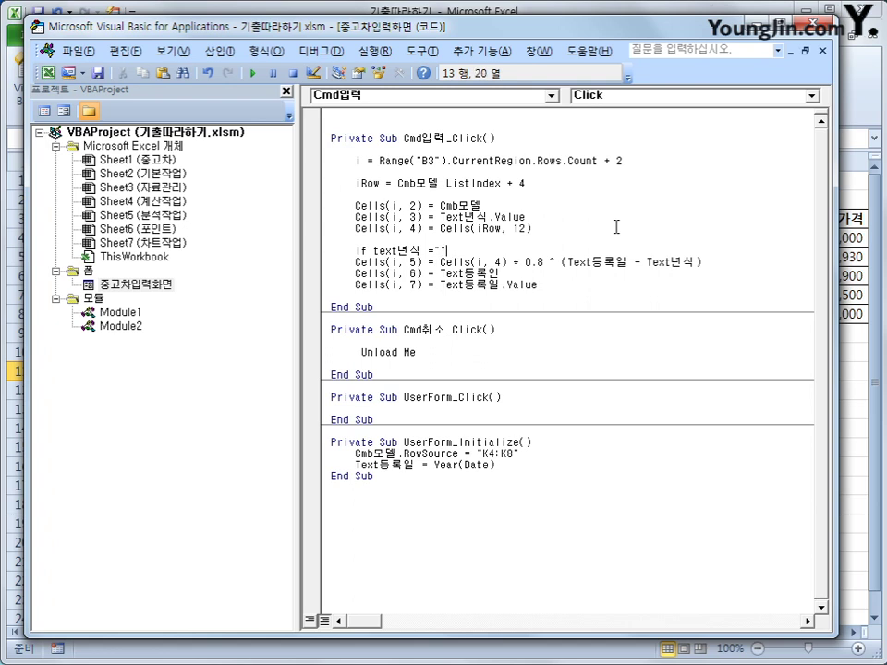
{"action": "type", "text": "or text등록일 "}
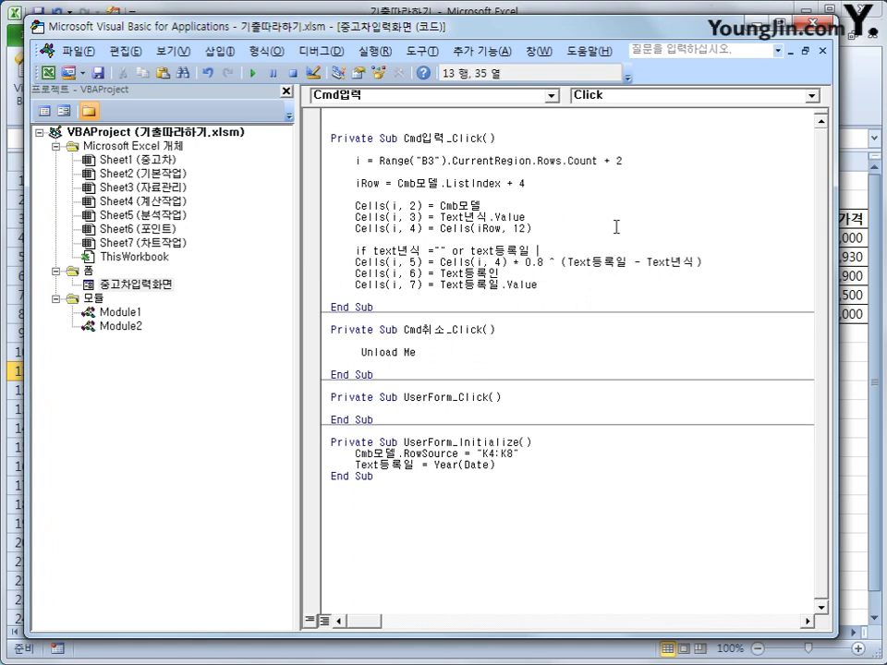
{"action": "type", "text": "<ㅅㄷ"}
{"action": "type", "text": "xt년식 "}
{"action": "type", "text": "then"}
{"action": "key", "text": "Return"}
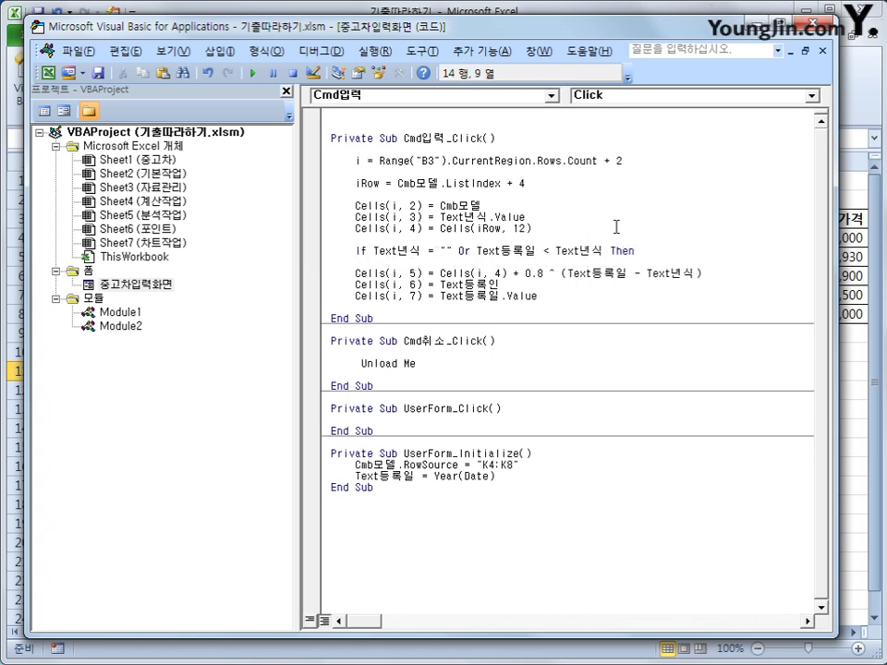
- Write "등록오류" to Cells(i, 5), put the depreciated price under Else, and close with End If
{"action": "type", "text": "cells(i,5) = \""}
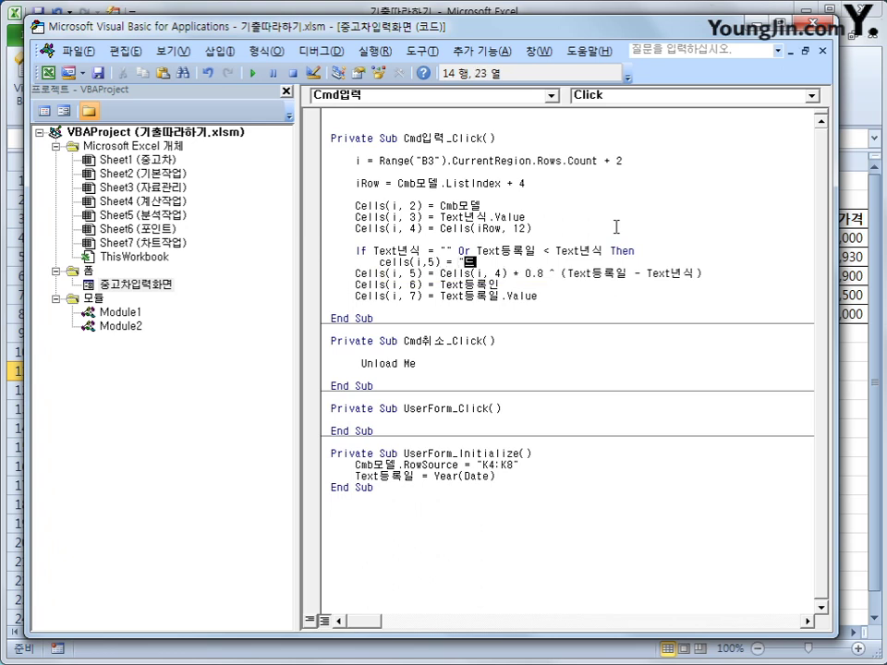
{"action": "type", "text": "등록오류"}
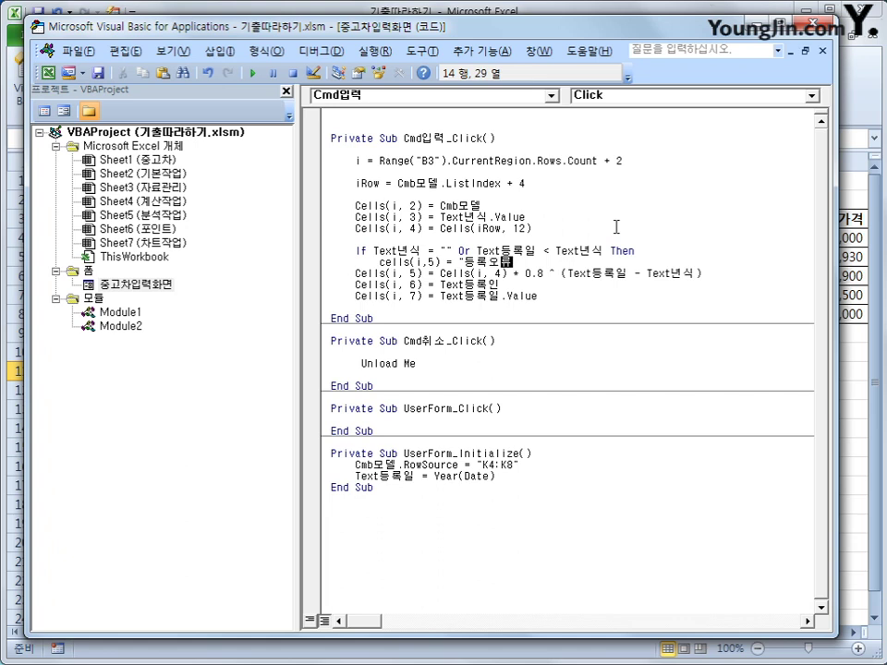
{"action": "key", "text": "Return"}
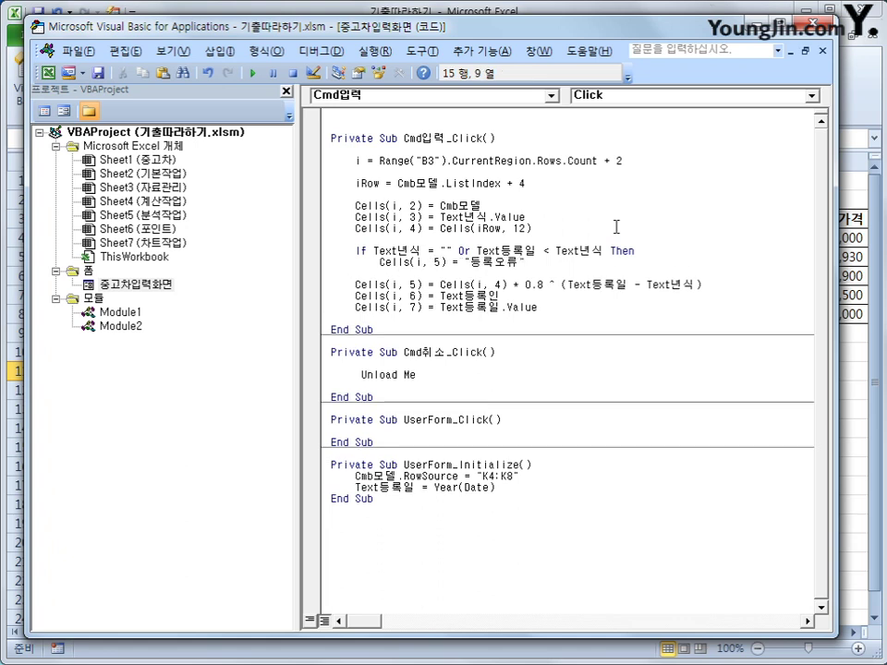
{"action": "type", "text": "else"}
{"action": "key", "text": "Return"}
{"action": "key", "text": "Delete"}
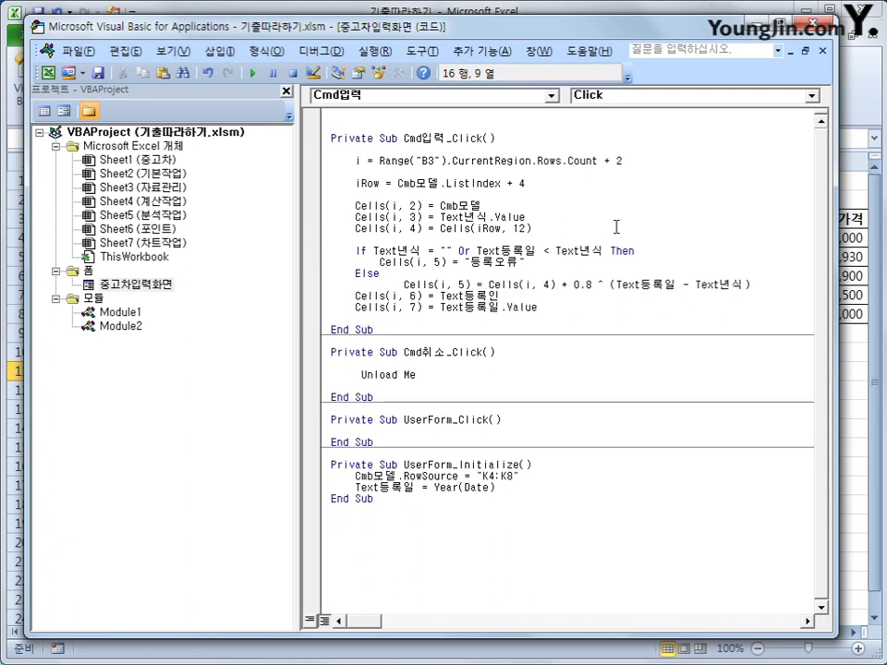
{"action": "key", "text": "Tab"}
{"action": "key", "text": "End"}
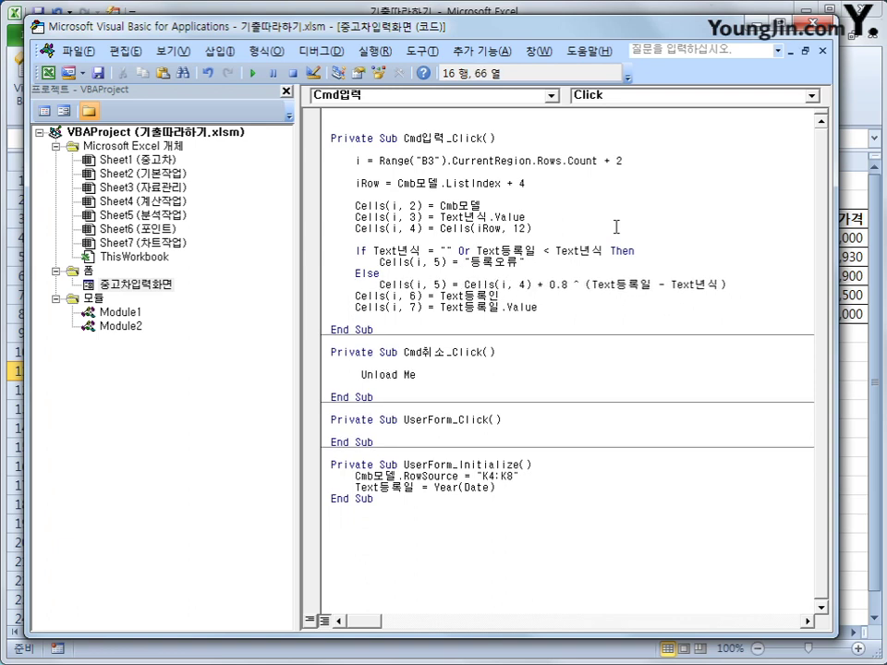
{"action": "key", "text": "Return"}
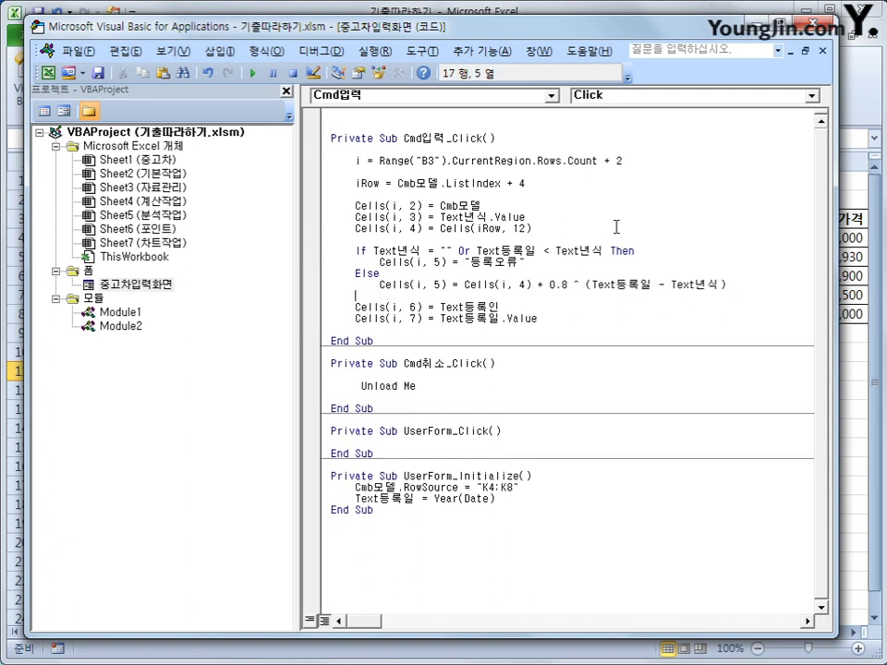
{"action": "type", "text": "end if"}
{"action": "key", "text": "Return"}
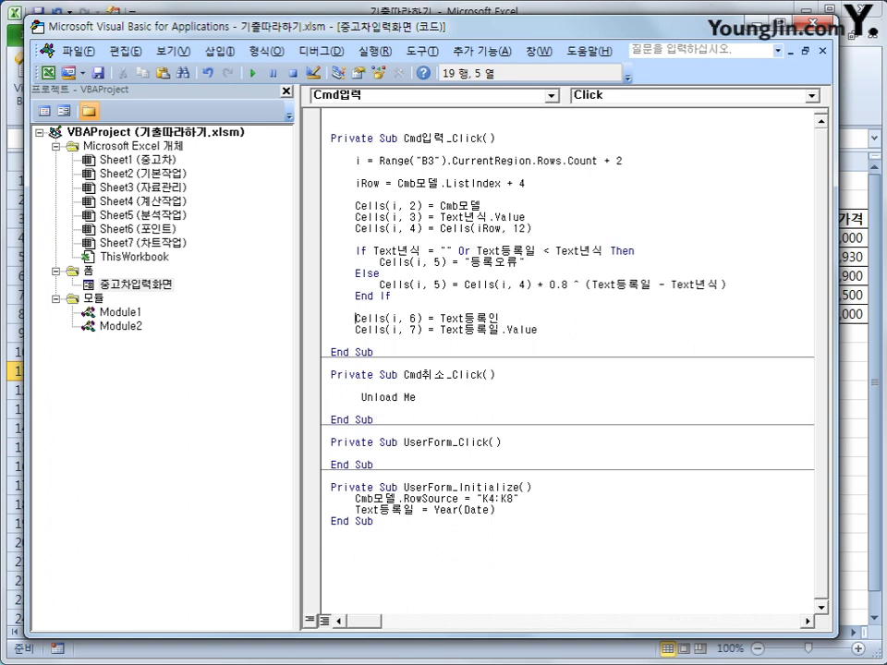
{"action": "mouse_move", "coordinate": [356, 153]}
{"action": "left_mouse_down"}
{"action": "mouse_move", "coordinate": [344, 170]}
{"action": "mouse_move", "coordinate": [363, 161]}
{"action": "left_mouse_up"}
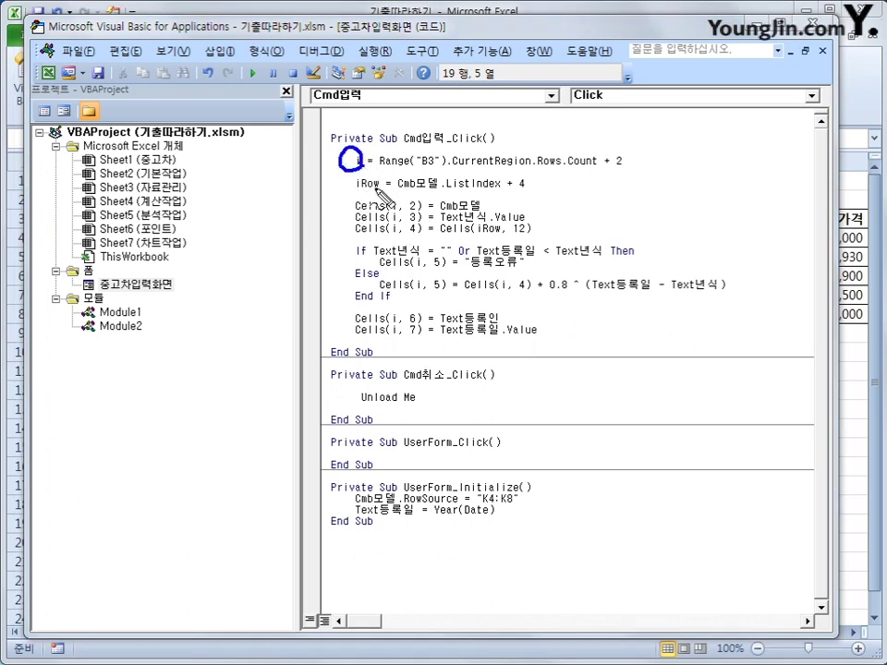
{"action": "mouse_move", "coordinate": [422, 169]}
{"action": "left_mouse_down"}
{"action": "mouse_move", "coordinate": [558, 181]}
{"action": "mouse_move", "coordinate": [591, 170]}
{"action": "left_mouse_up"}
{"action": "left_click_drag", "start_coordinate": [556, 134], "coordinate": [565, 146]}
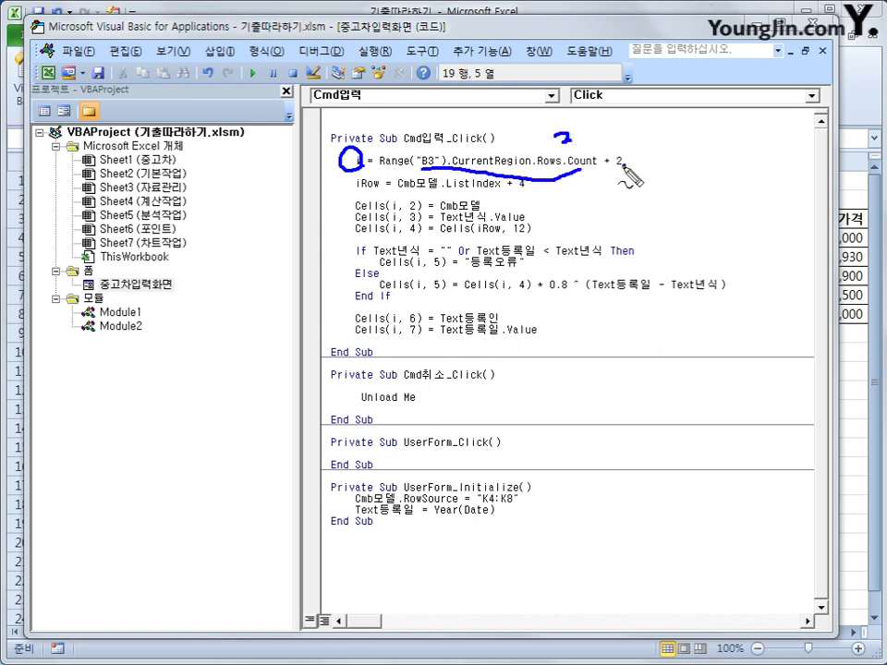
{"action": "left_click_drag", "start_coordinate": [613, 166], "coordinate": [632, 172]}
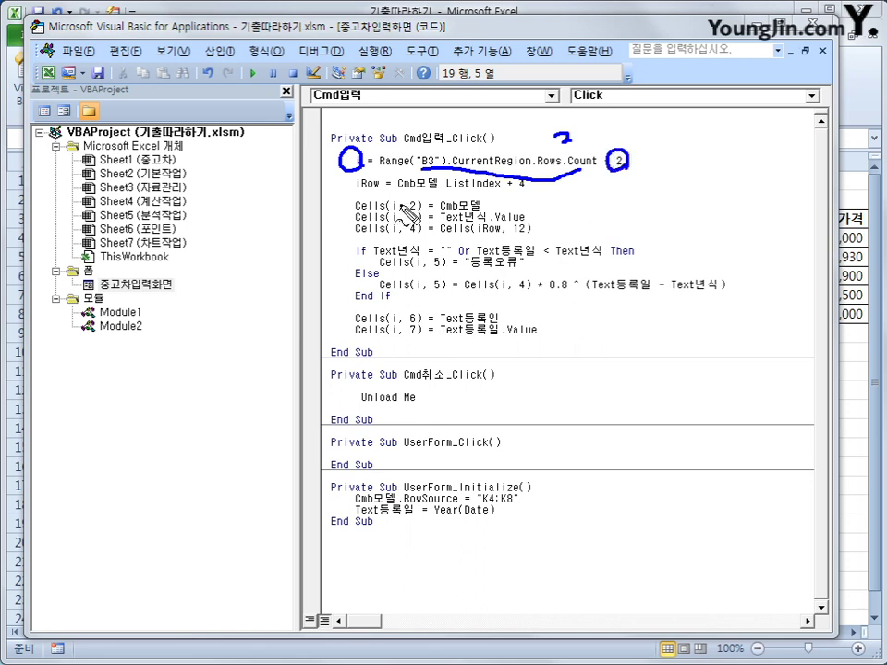
{"action": "left_click_drag", "start_coordinate": [357, 190], "coordinate": [380, 189]}
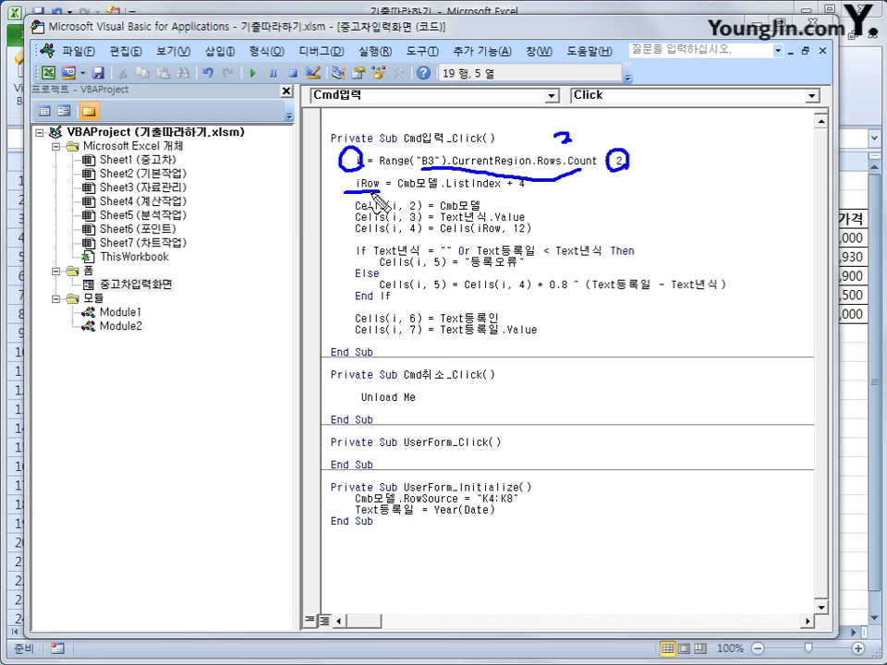
{"action": "mouse_move", "coordinate": [627, 186]}
{"action": "left_mouse_down"}
{"action": "mouse_move", "coordinate": [743, 214]}
{"action": "mouse_move", "coordinate": [632, 184]}
{"action": "left_mouse_up"}
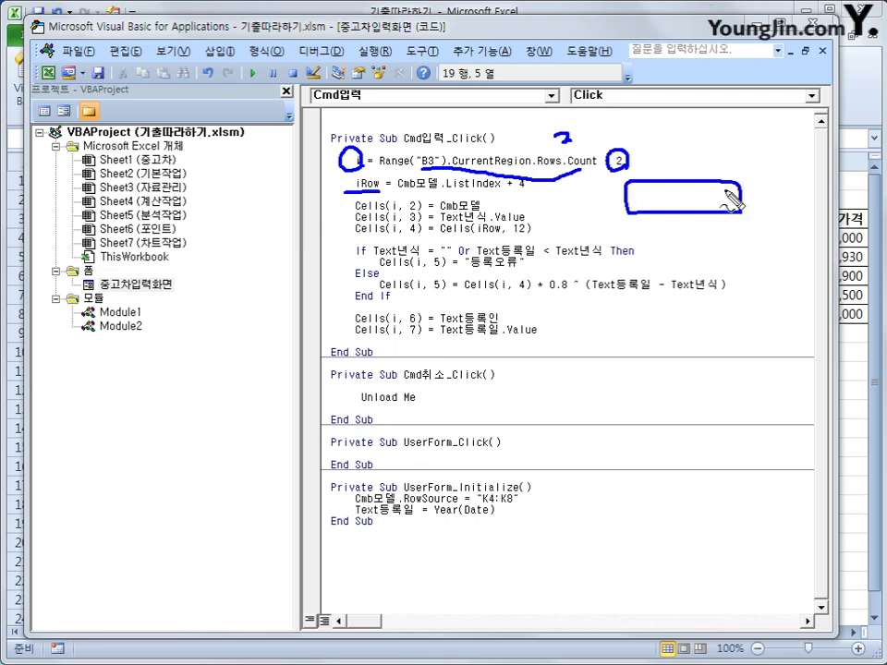
{"action": "mouse_move", "coordinate": [702, 190]}
{"action": "left_mouse_down"}
{"action": "mouse_move", "coordinate": [708, 210]}
{"action": "mouse_move", "coordinate": [703, 190]}
{"action": "left_mouse_up"}
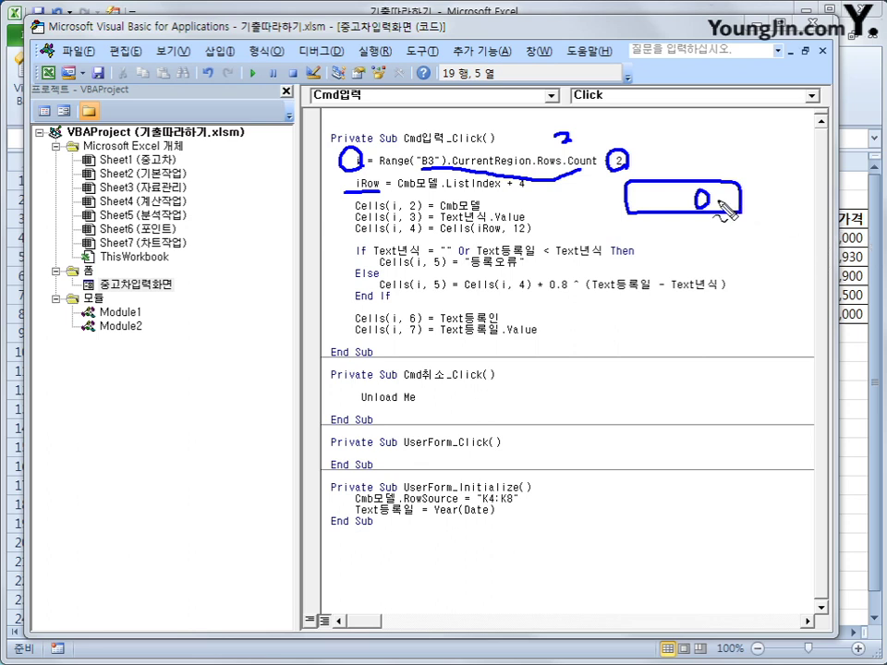
{"action": "mouse_move", "coordinate": [721, 203]}
{"action": "left_mouse_down"}
{"action": "mouse_move", "coordinate": [739, 203]}
{"action": "mouse_move", "coordinate": [727, 212]}
{"action": "mouse_move", "coordinate": [774, 208]}
{"action": "mouse_move", "coordinate": [754, 223]}
{"action": "left_mouse_up"}
{"action": "left_click_drag", "start_coordinate": [507, 194], "coordinate": [534, 192]}
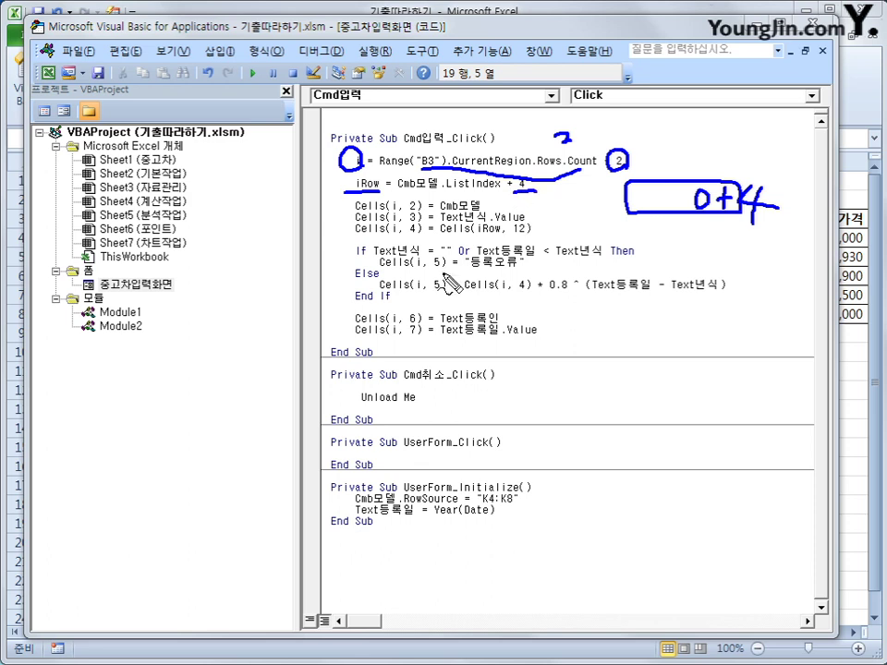
{"action": "left_click_drag", "start_coordinate": [354, 213], "coordinate": [414, 211]}
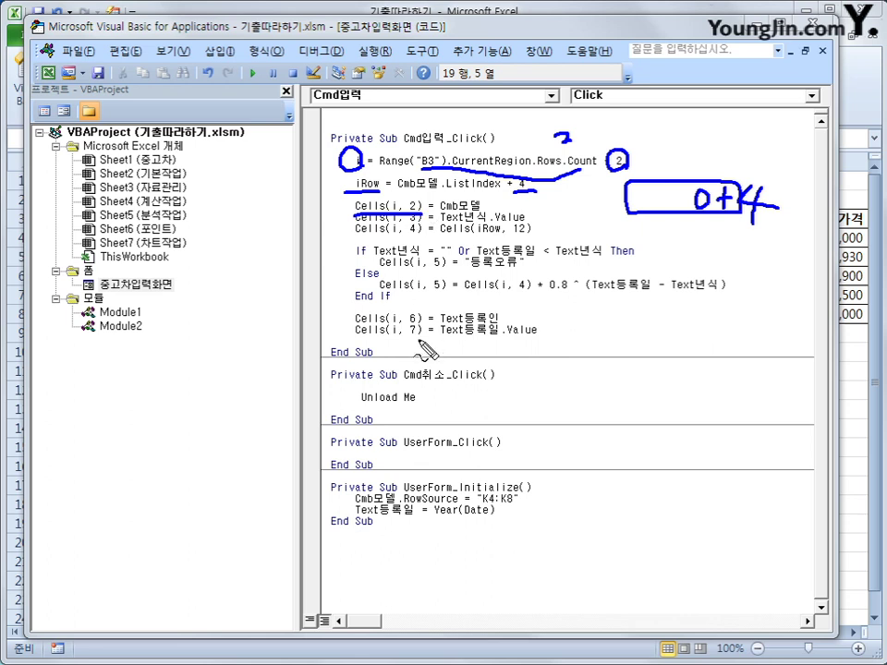
{"action": "left_click_drag", "start_coordinate": [654, 131], "coordinate": [671, 130]}
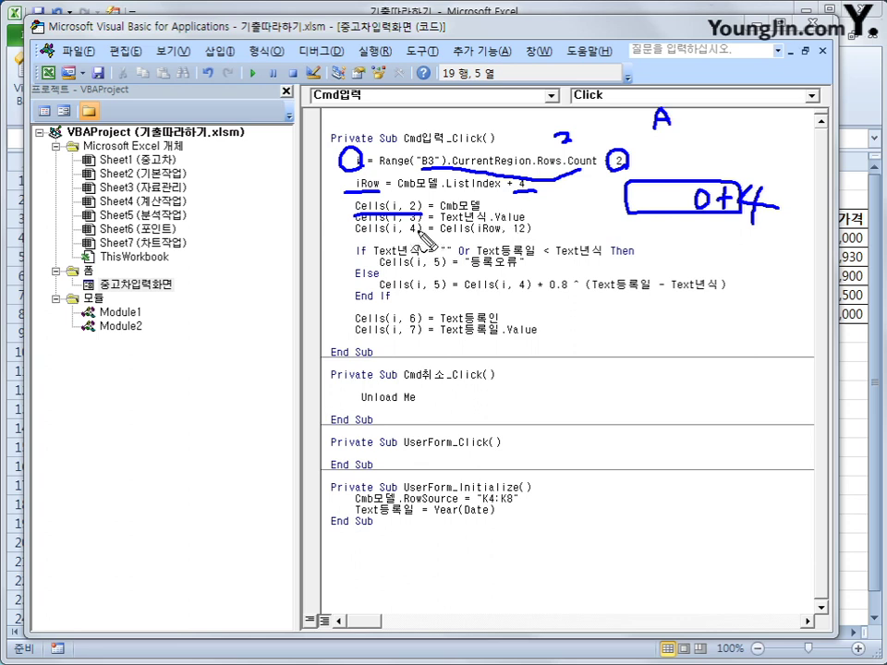
{"action": "left_click_drag", "start_coordinate": [441, 222], "coordinate": [527, 221]}
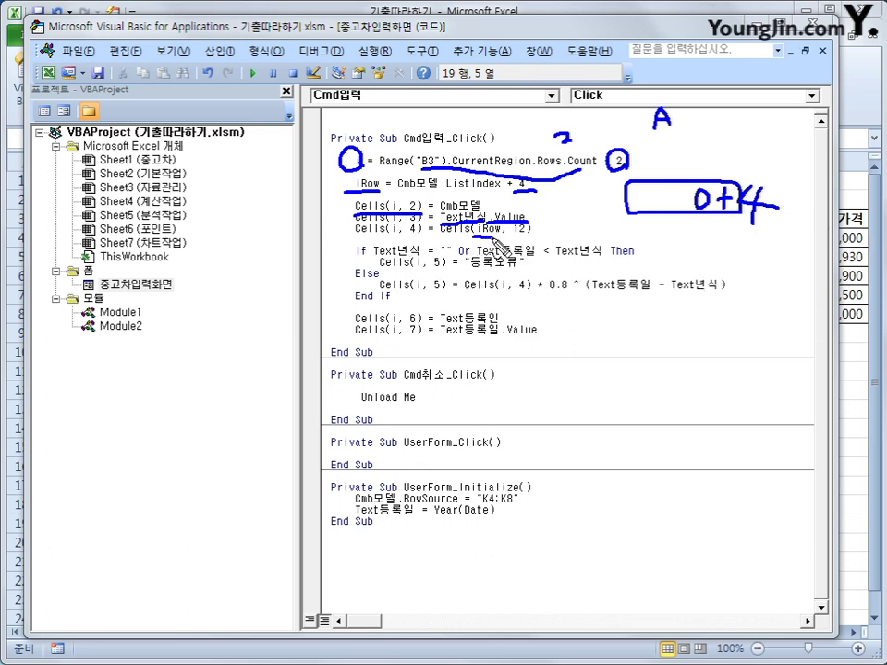
{"action": "left_click_drag", "start_coordinate": [474, 236], "coordinate": [530, 234]}
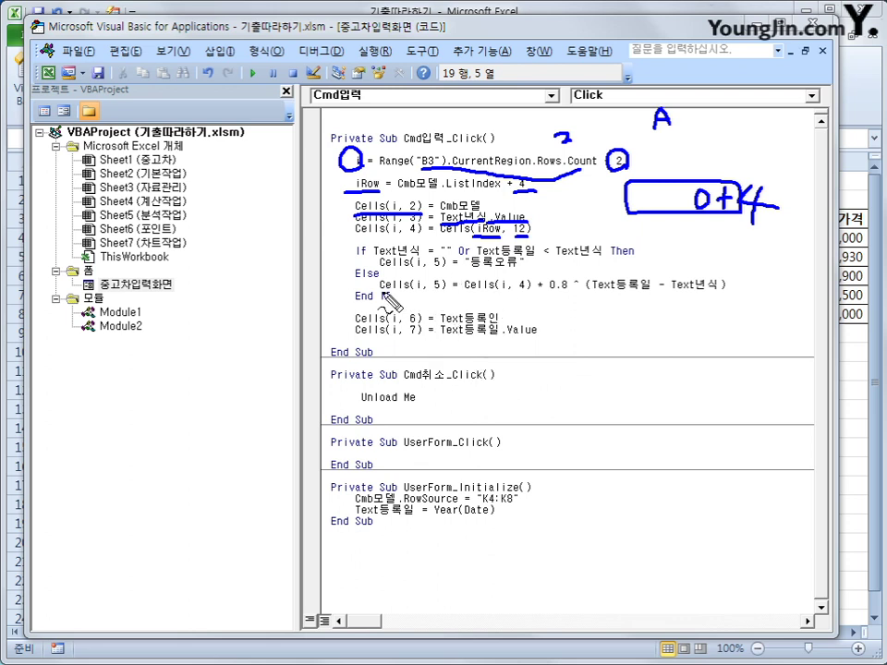
{"action": "left_click_drag", "start_coordinate": [378, 296], "coordinate": [726, 300]}
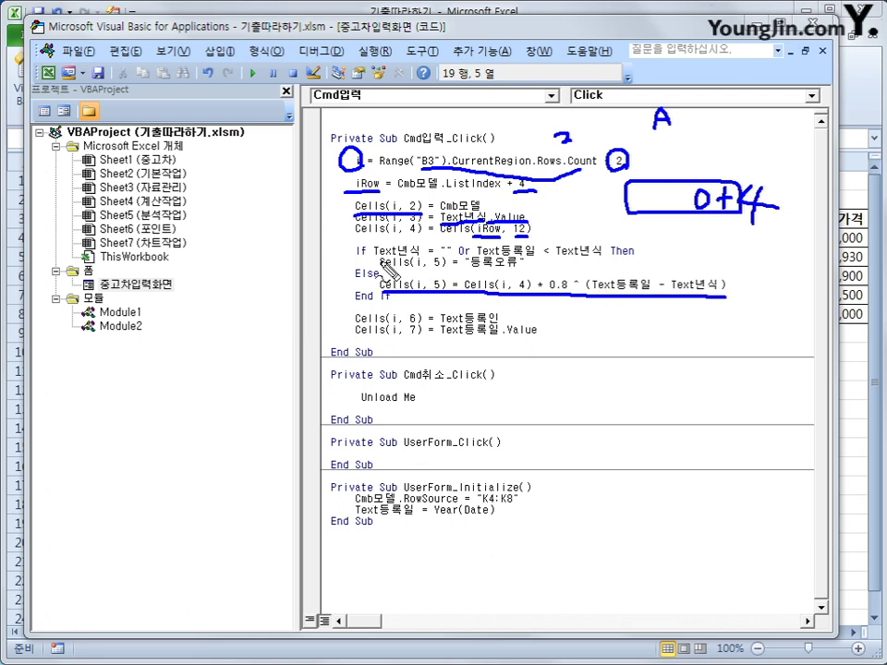
{"action": "left_click_drag", "start_coordinate": [373, 261], "coordinate": [600, 261]}
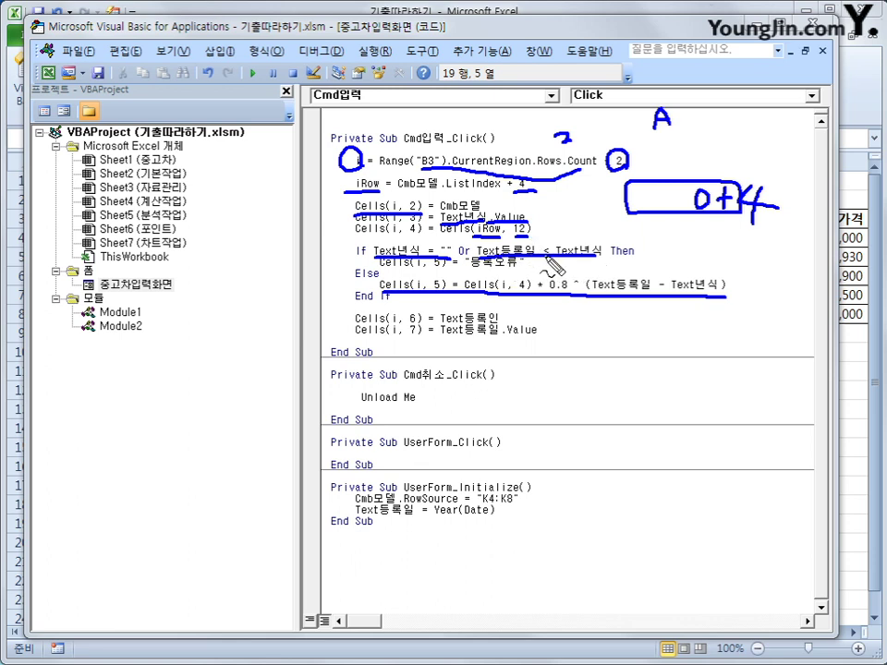
{"action": "left_click_drag", "start_coordinate": [465, 269], "coordinate": [525, 268]}
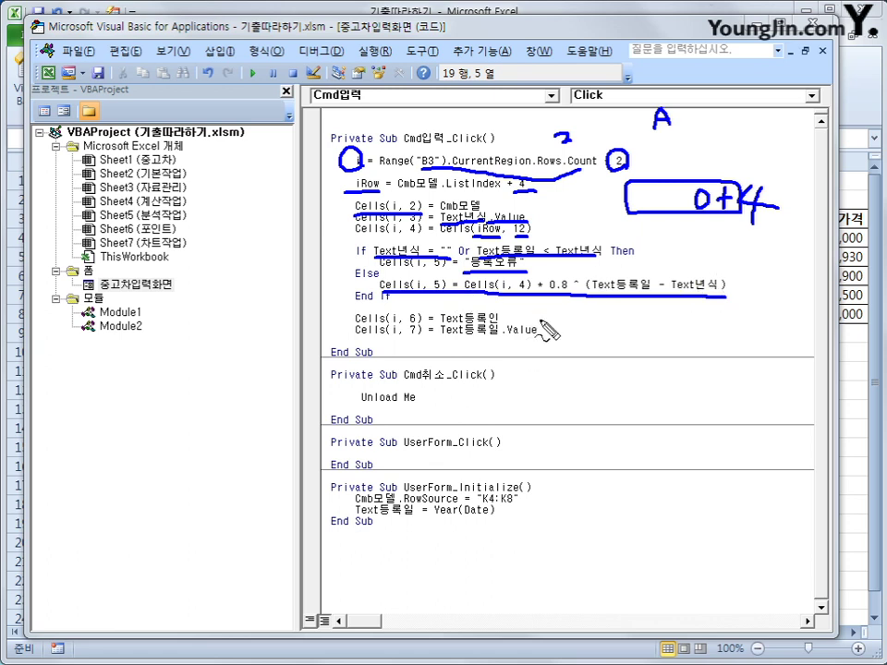
{"action": "mouse_move", "coordinate": [453, 325]}
{"action": "left_mouse_down"}
{"action": "mouse_move", "coordinate": [502, 322]}
{"action": "mouse_move", "coordinate": [539, 339]}
{"action": "left_mouse_up"}
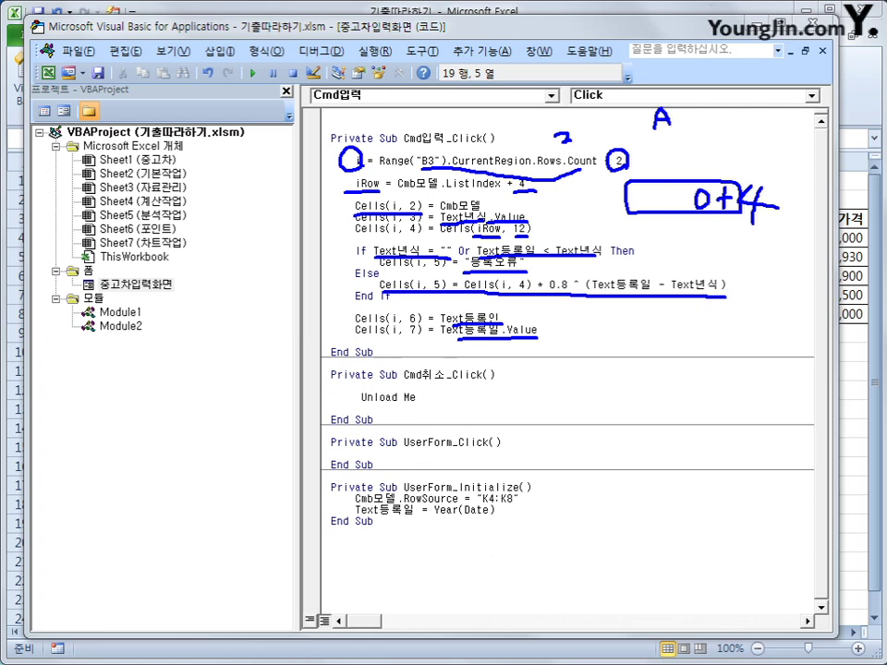
{"action": "key", "text": "Escape"}
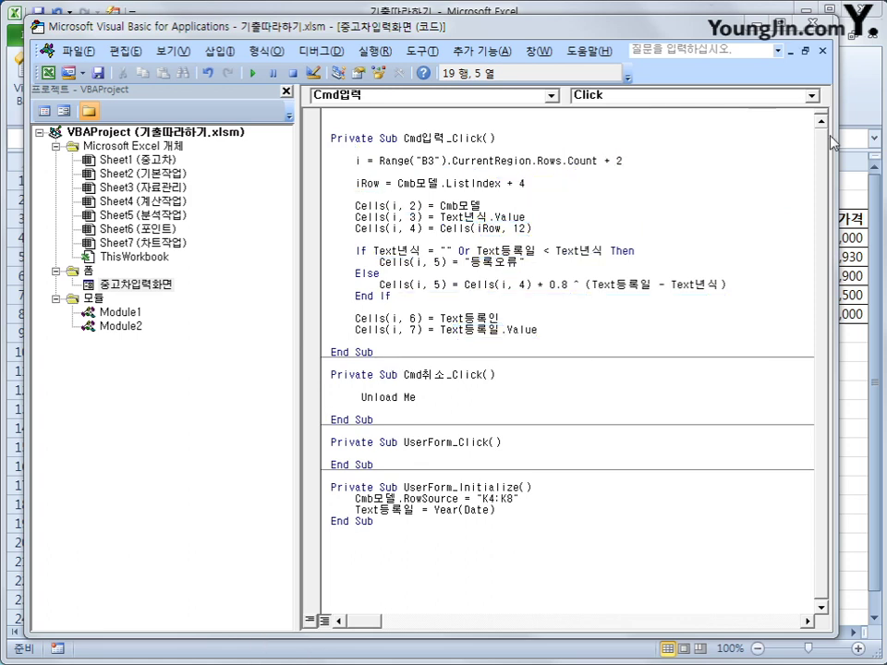
- Submit a 베베카 entry with a registrant name, adding row 5 with 등록오류
{"action": "key", "text": "alt+F11"}
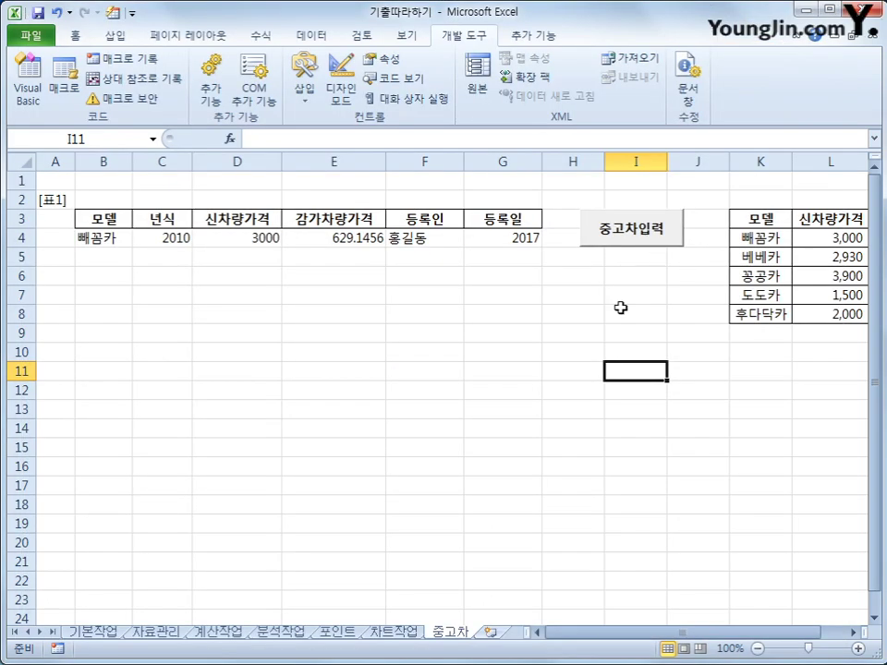
{"action": "left_click", "coordinate": [647, 237]}
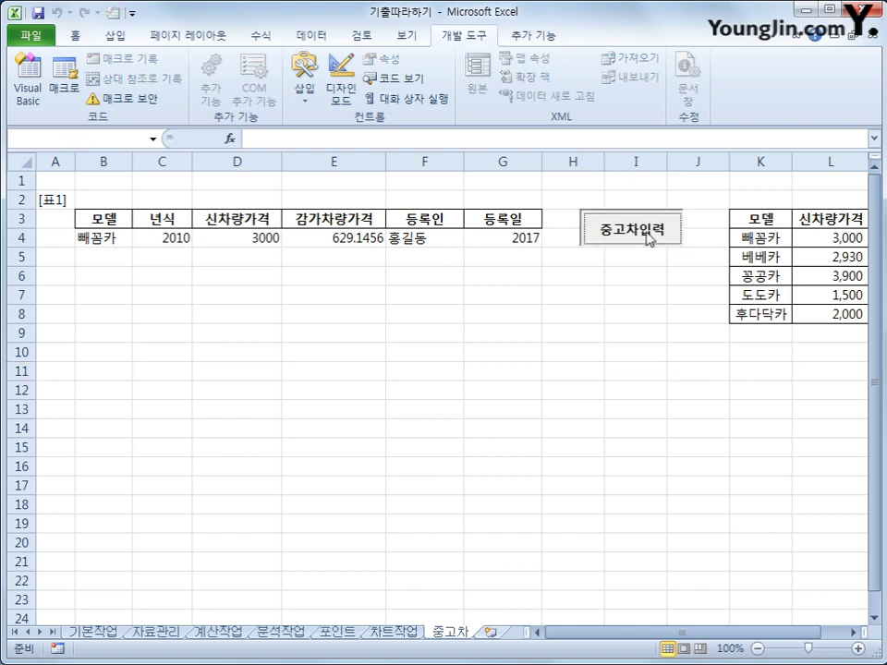
{"action": "left_click_drag", "start_coordinate": [493, 287], "coordinate": [496, 291]}
{"action": "left_click", "coordinate": [551, 324]}
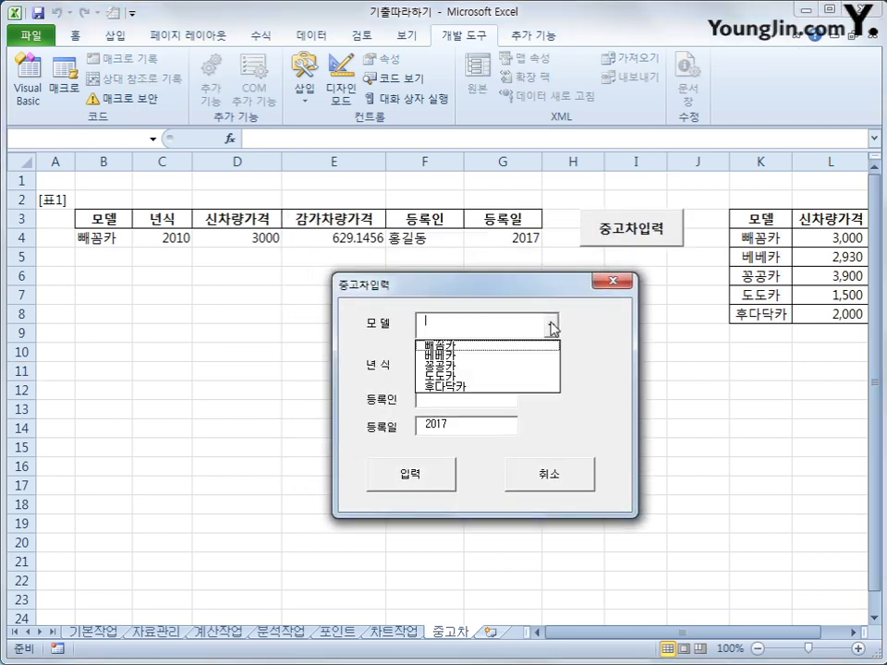
{"action": "left_click", "coordinate": [511, 357]}
{"action": "left_click", "coordinate": [491, 365]}
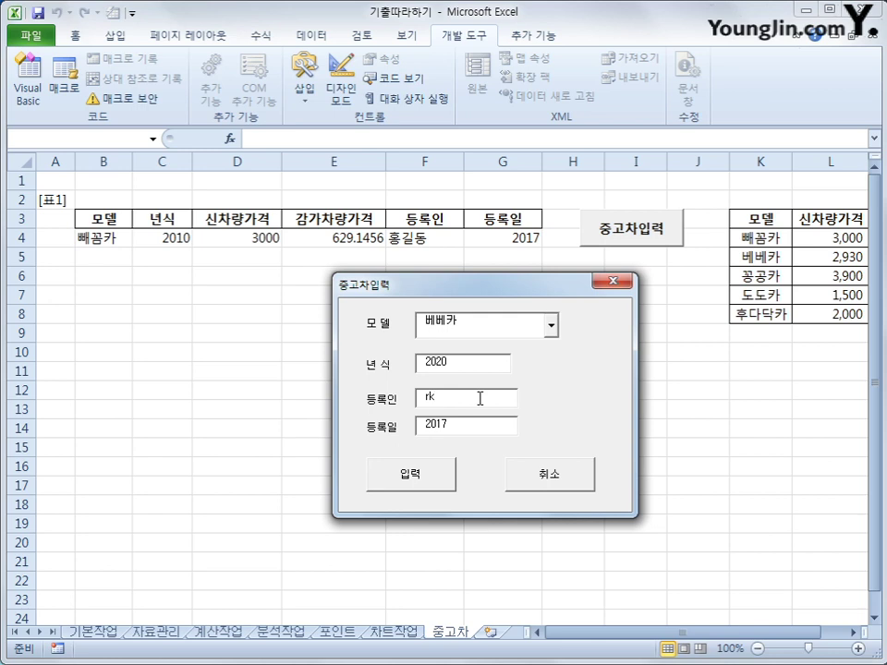
{"action": "left_click", "coordinate": [479, 399]}
{"action": "left_click", "coordinate": [421, 476]}
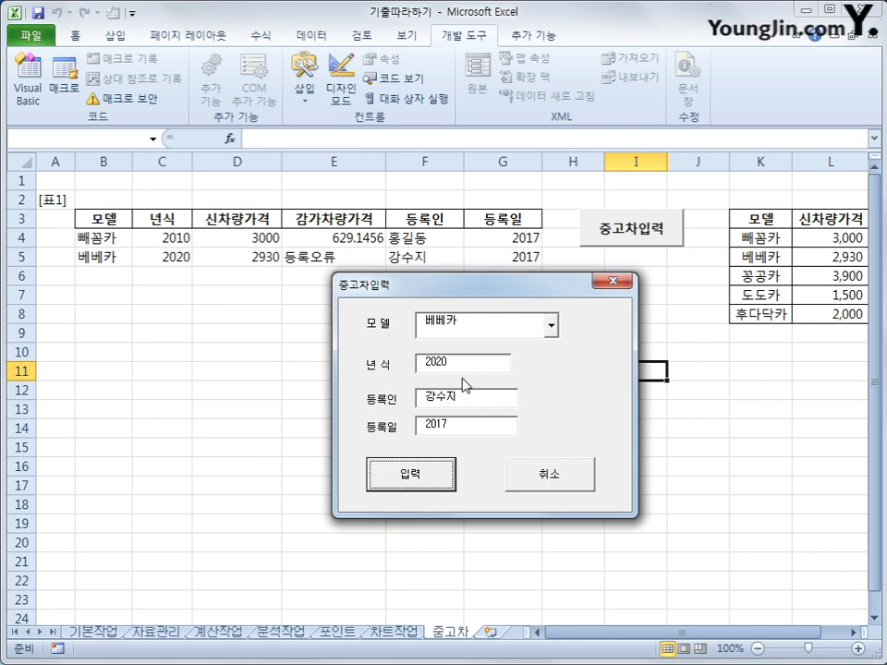
- Submit a 꽁공카 entry with a blank model year, adding row 6, then close the form
{"action": "left_click", "coordinate": [551, 327]}
{"action": "left_click", "coordinate": [527, 367]}
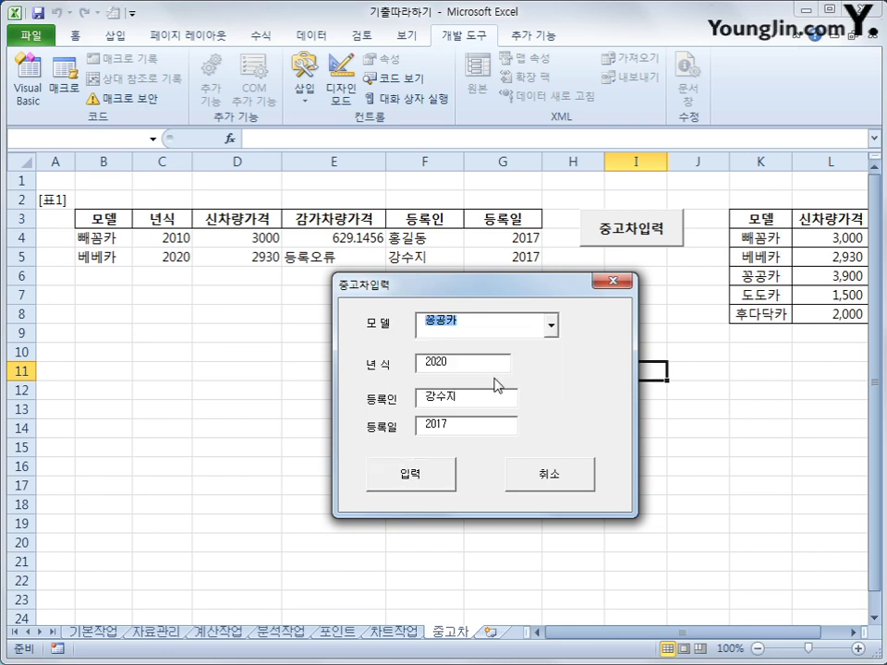
{"action": "key", "text": "Tab"}
{"action": "key", "text": "BackSpace"}
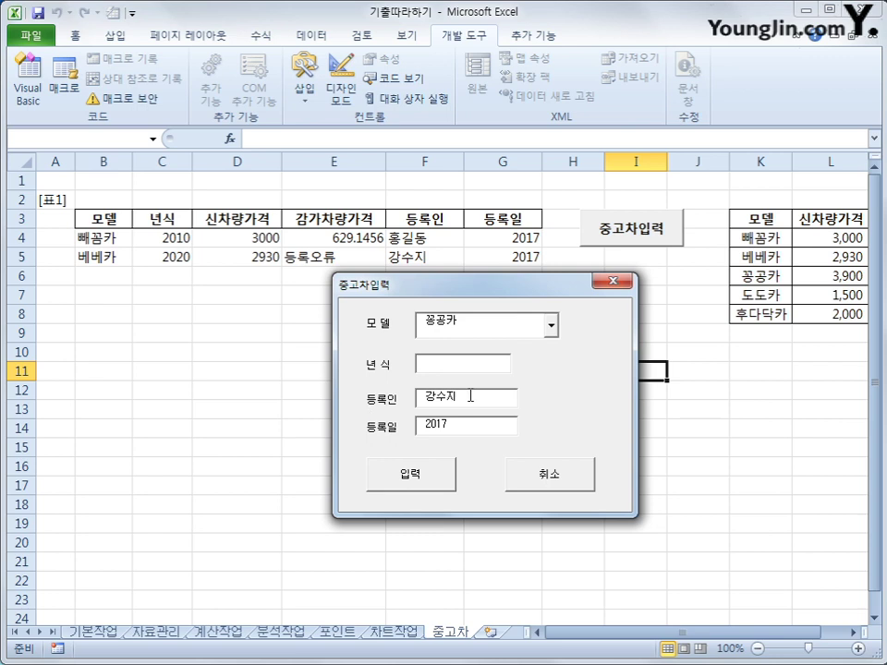
{"action": "left_click", "coordinate": [440, 474]}
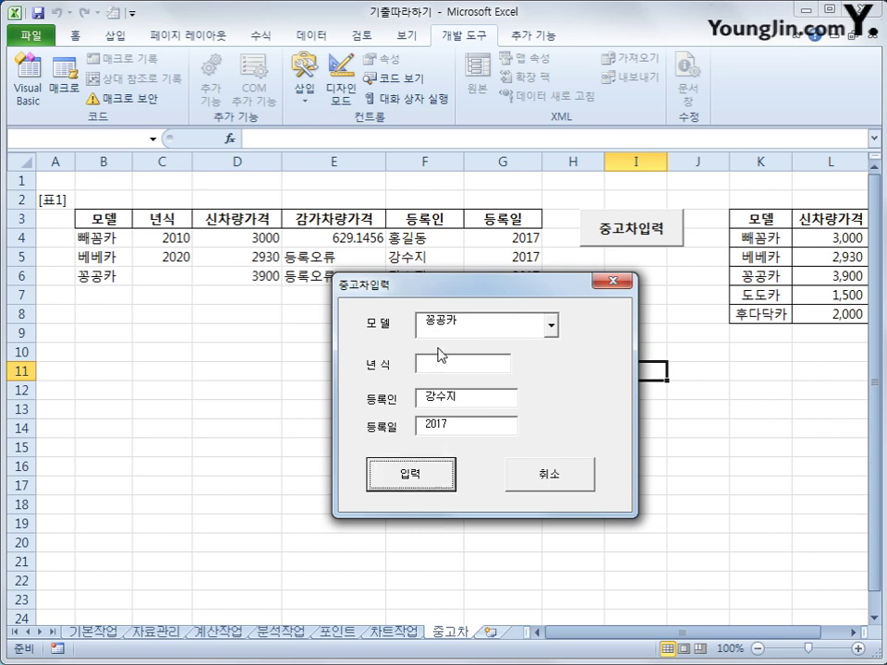
{"action": "left_click_drag", "start_coordinate": [453, 293], "coordinate": [537, 313]}
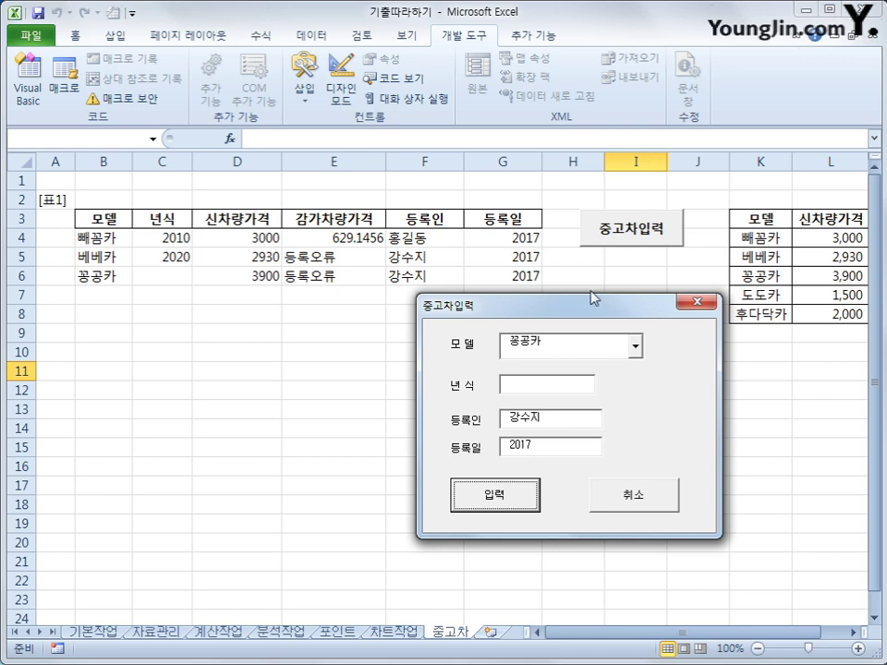
{"action": "left_click", "coordinate": [646, 508]}
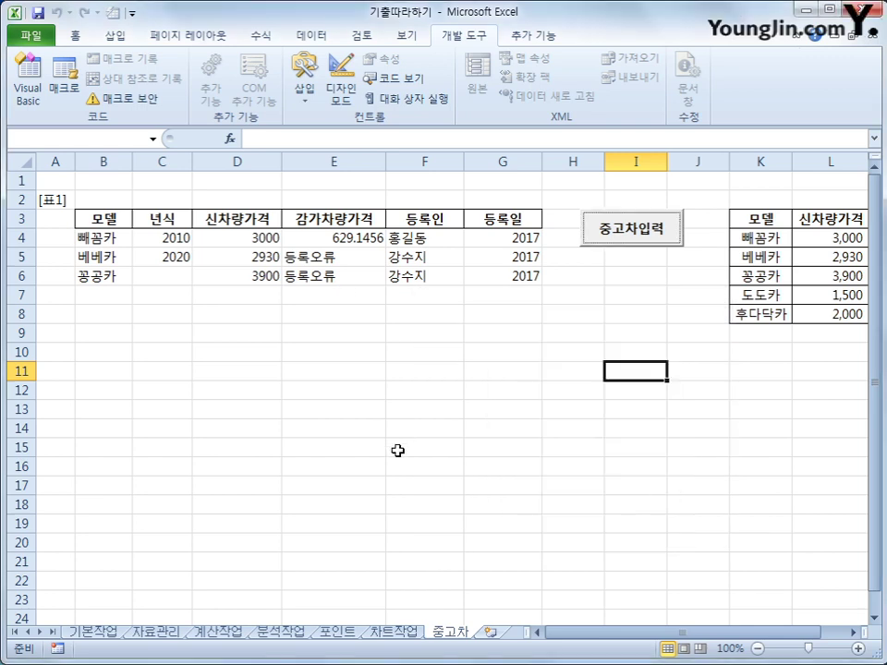
{"action": "left_click", "coordinate": [398, 449]}
- Clear the test records from B4:G6, leaving only the header row
{"action": "left_click_drag", "start_coordinate": [102, 237], "coordinate": [503, 278]}
{"action": "key", "text": "Delete"}
{"action": "left_click", "coordinate": [504, 366]}
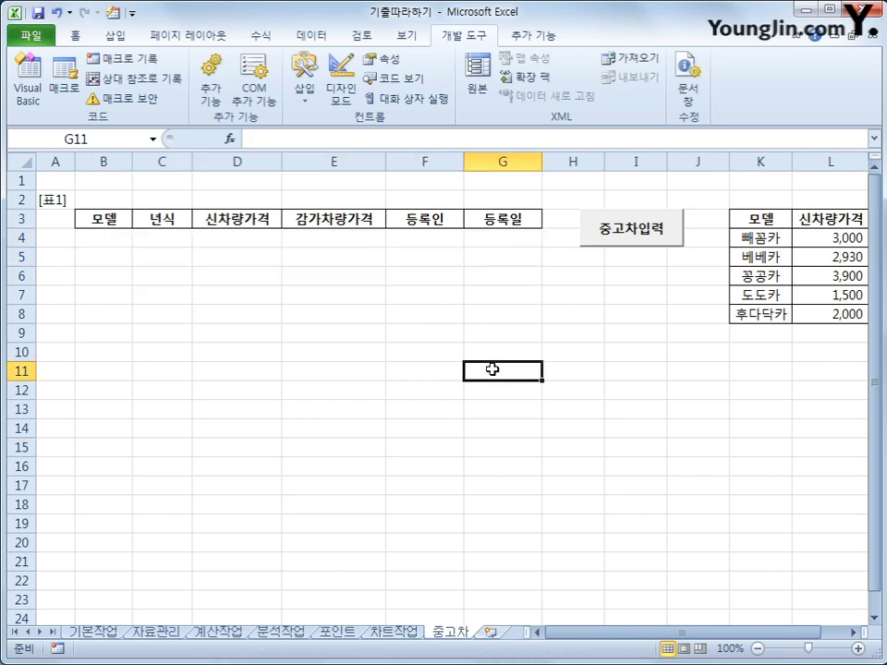
{"action": "left_click", "coordinate": [106, 238]}
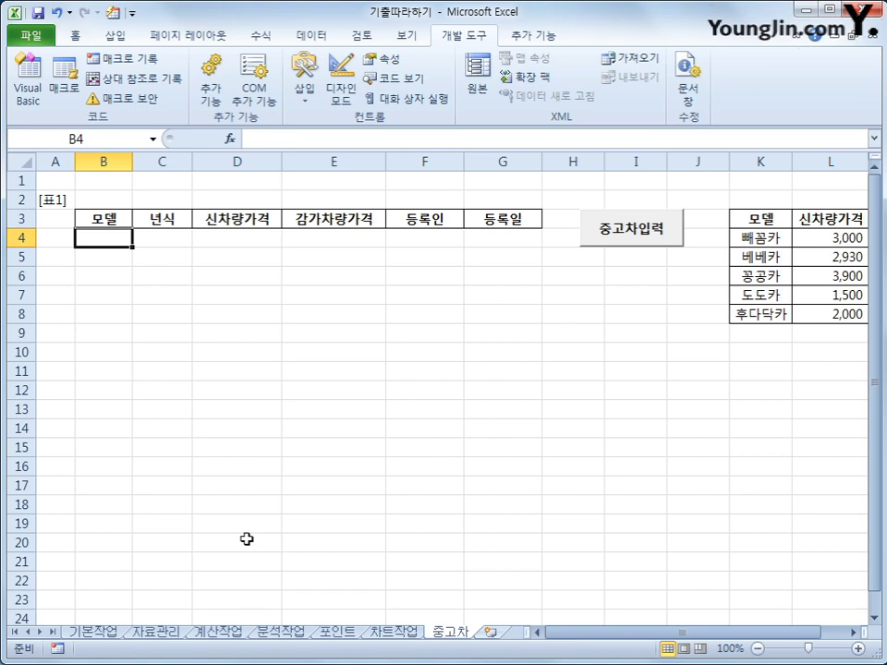